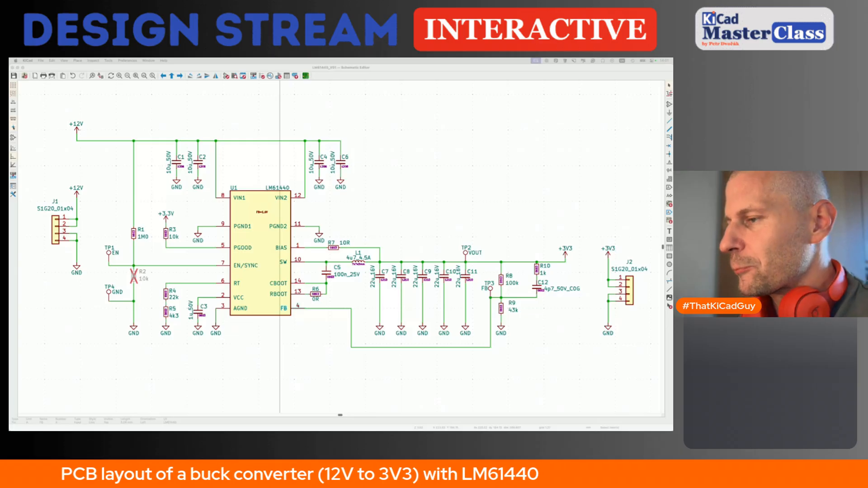
Step: Examine the buck converter schematic around U1, inductor L1 and the output capacitors C7 to C11
left_click(421, 238)
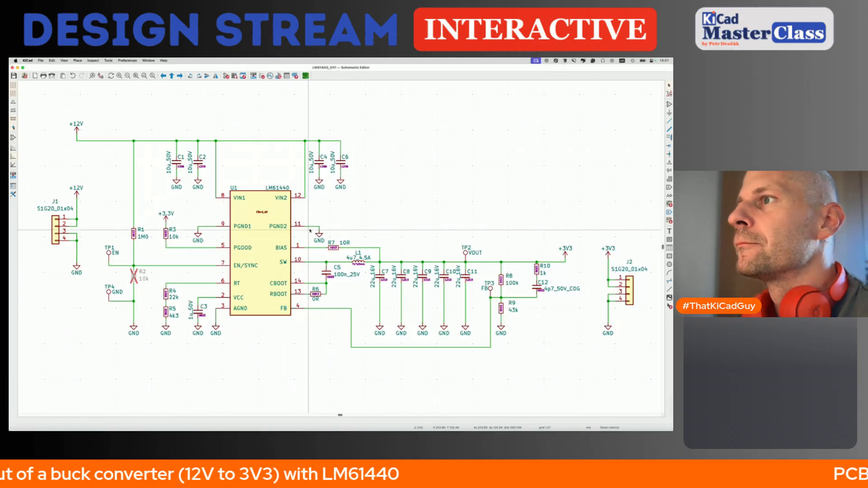
left_click(265, 242)
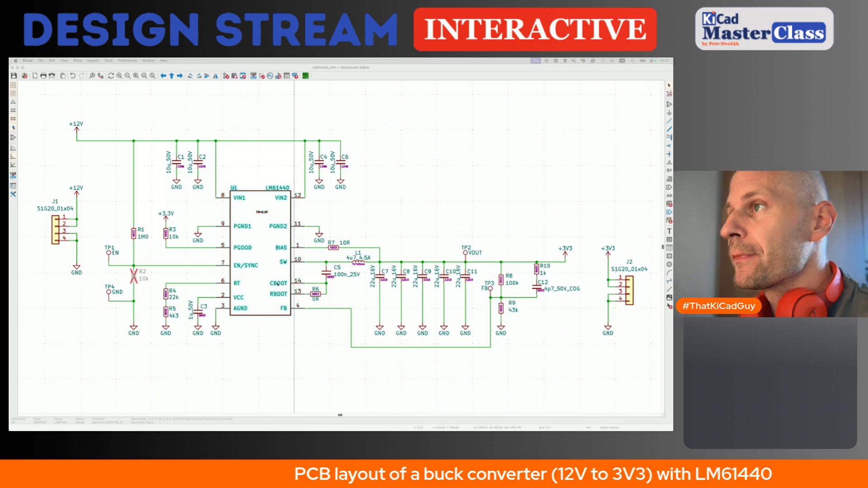
left_click(338, 205)
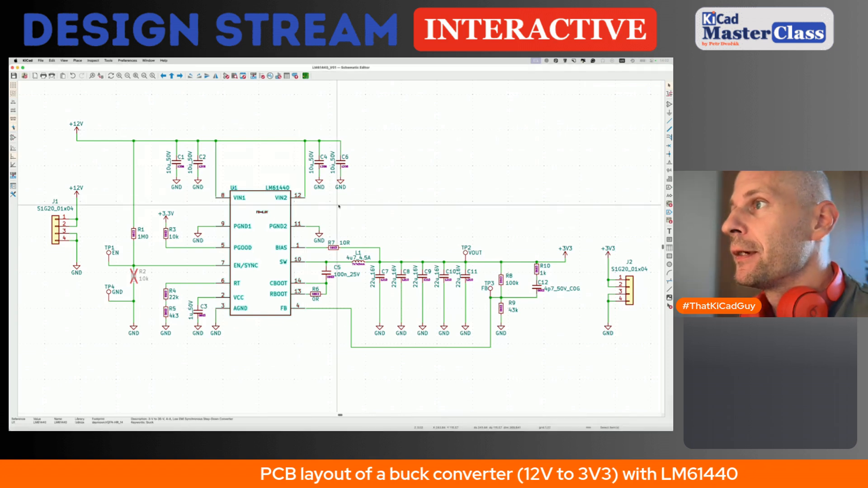
left_click(265, 249)
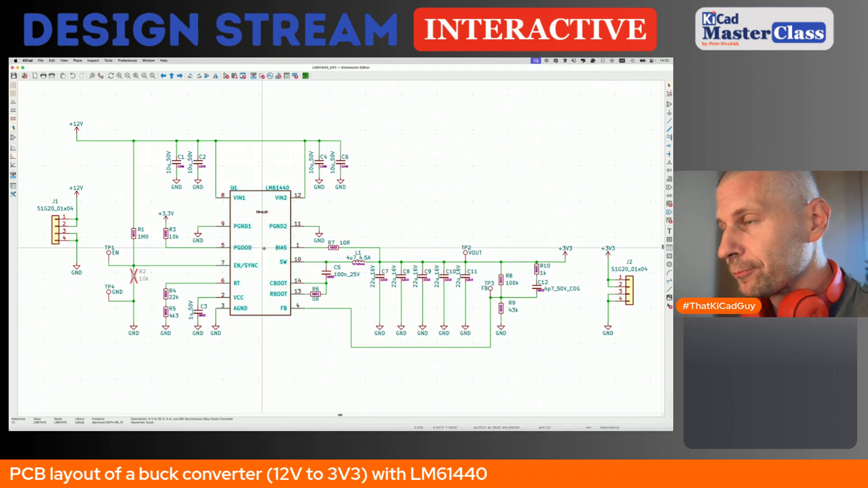
scroll(265, 249, "down", 2)
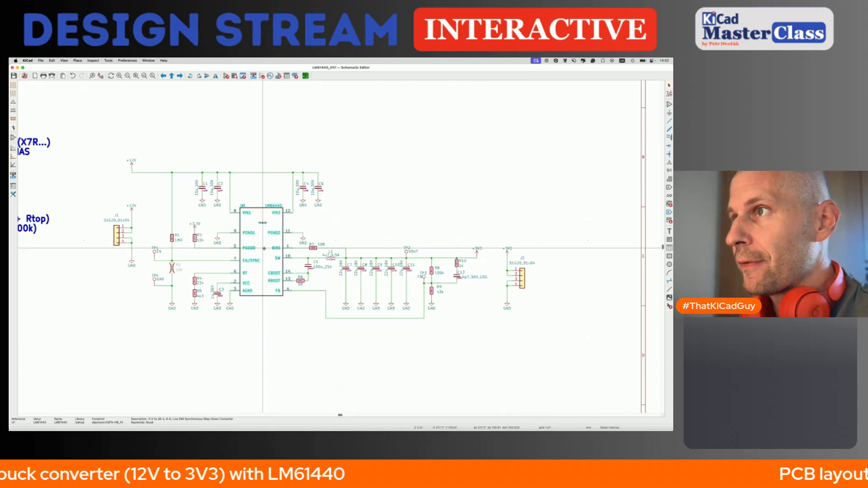
left_click(278, 122)
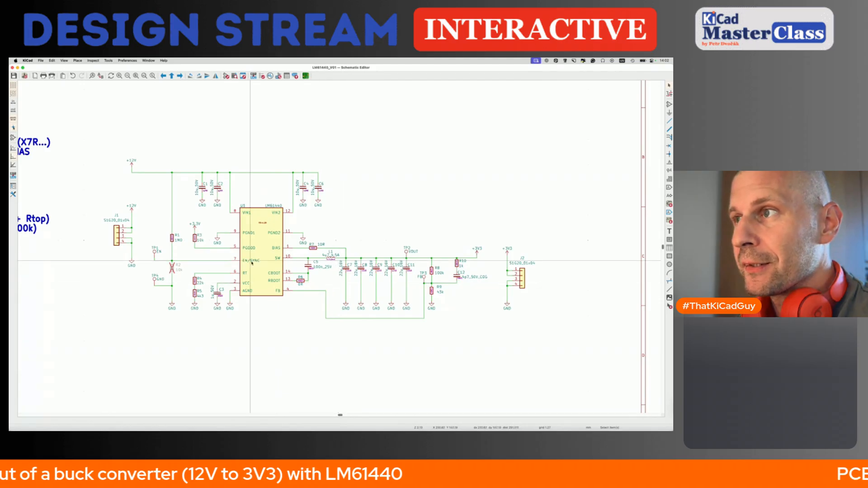
scroll(300, 267, "up", 2)
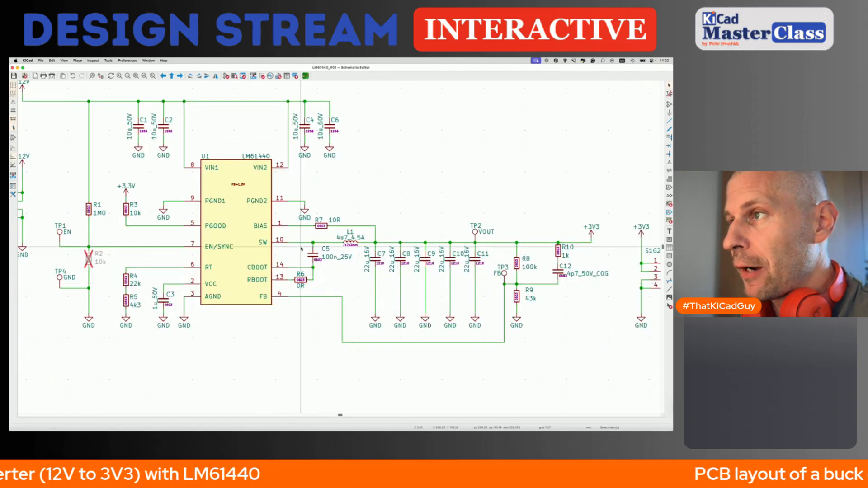
left_click(351, 243)
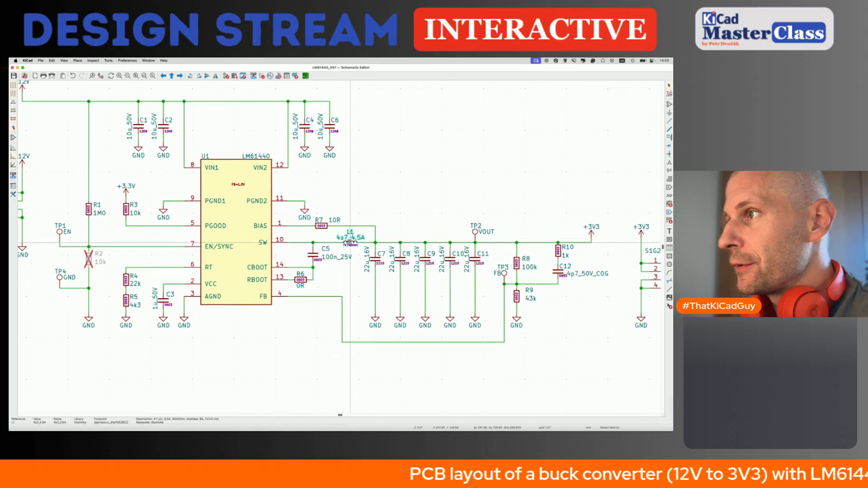
left_click_drag(358, 252, 488, 277, "shift")
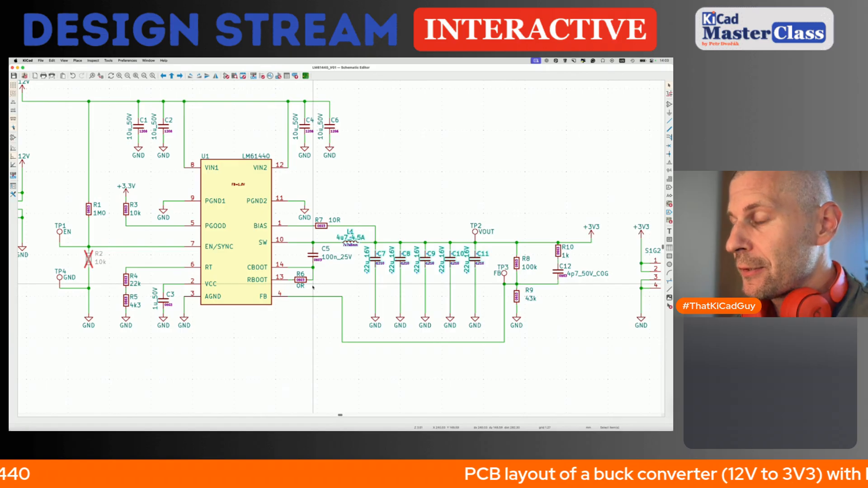
Step: Examine U1's VCC pin, the RT resistors R4 and R5, and the components around the EN/SYNC and PGOOD inputs
scroll(311, 284, "left", 5)
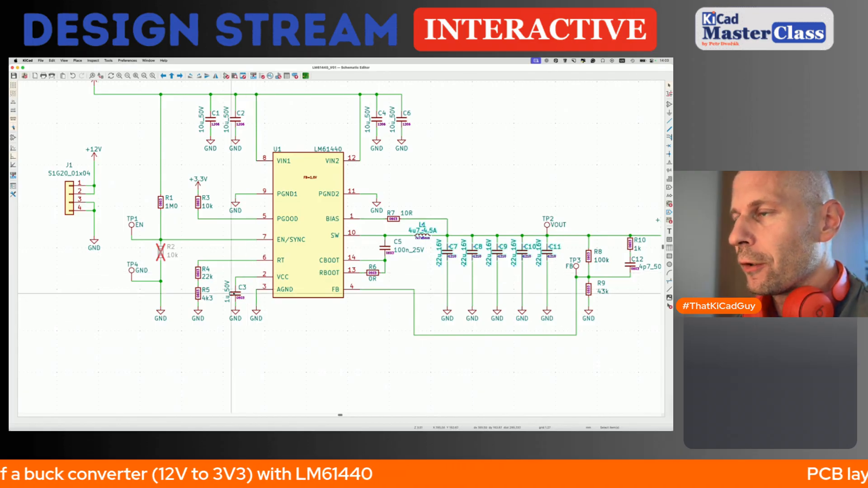
left_click(268, 276)
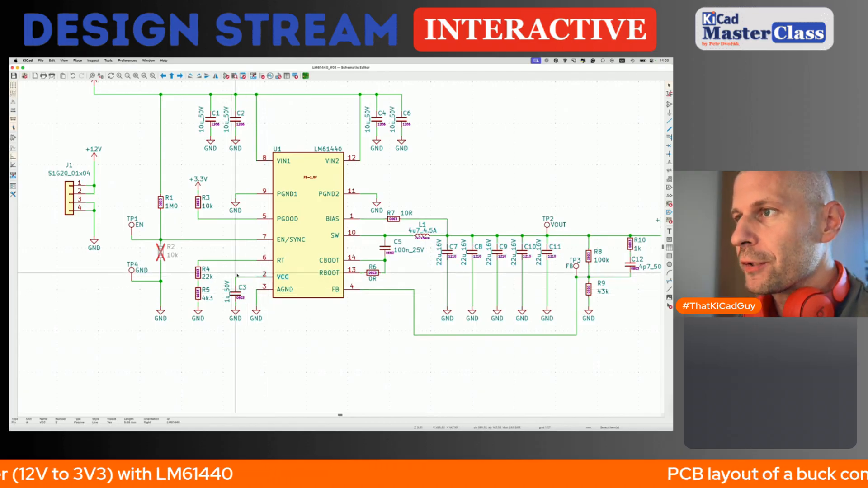
left_click(244, 272)
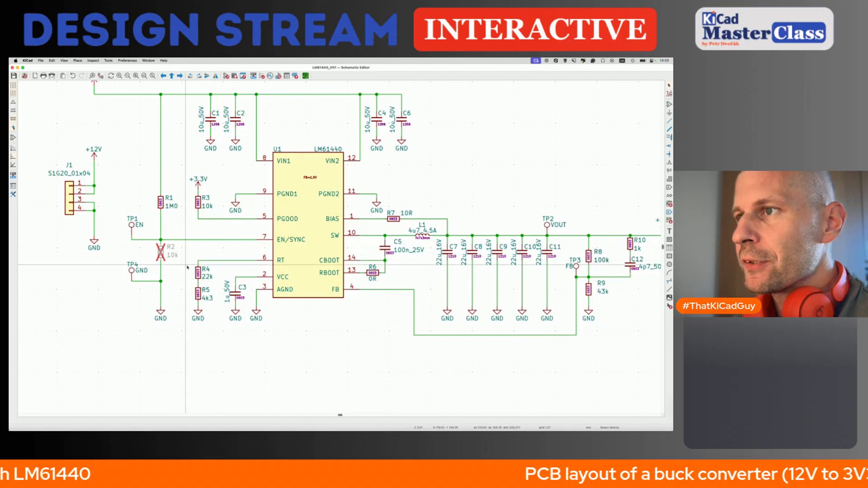
left_click_drag(187, 264, 215, 307)
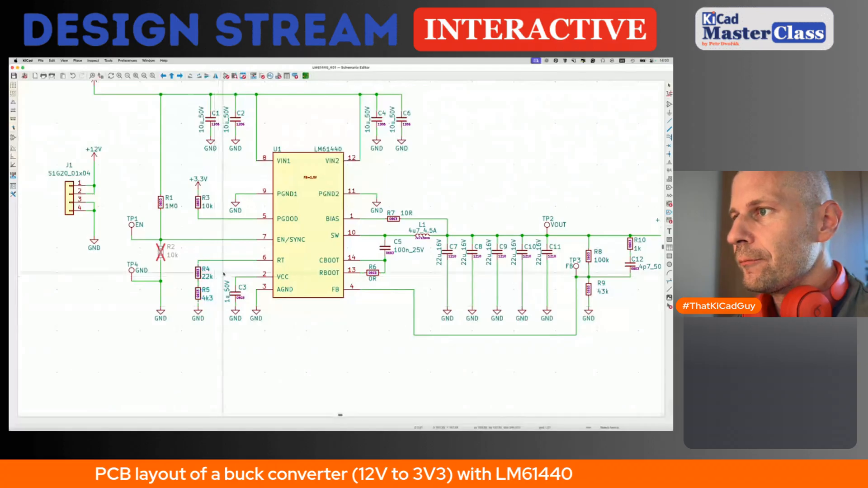
scroll(226, 276, "left", 5)
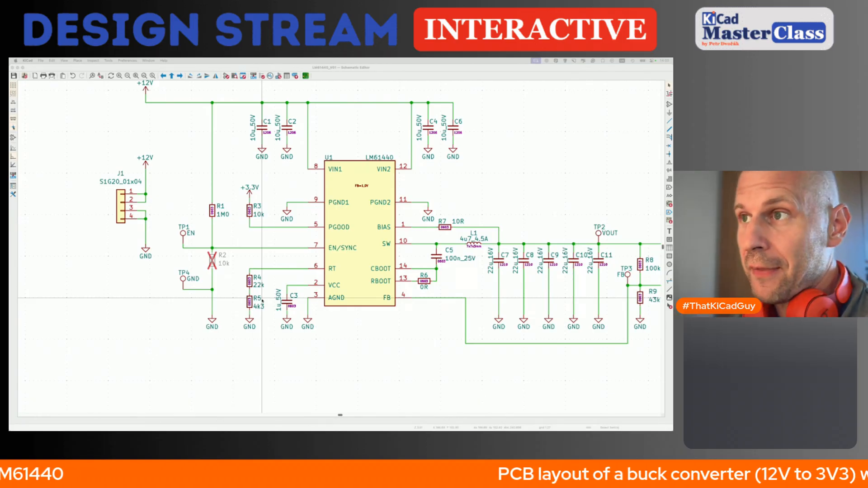
middle_click_drag(204, 233, 209, 247)
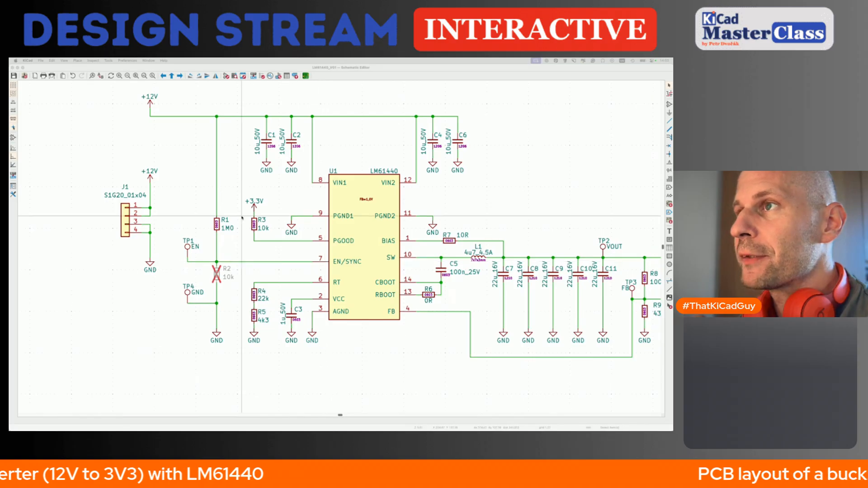
middle_click_drag(228, 213, 217, 234)
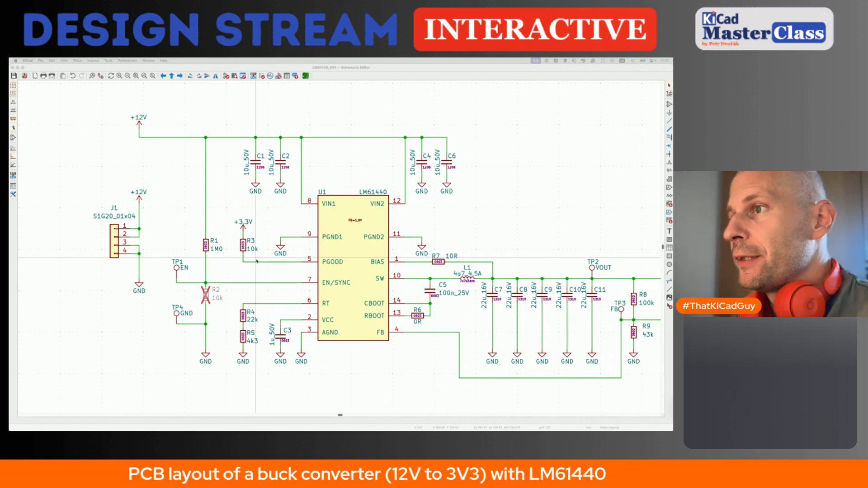
Step: Move resistor R3 and its +3.3V power symbol slightly toward U1, keeping the PGOOD wire attached
left_click_drag(235, 209, 260, 258)
key("g")
left_click(271, 246)
Step: Duplicate test point TP1, rotate the copy and place it on the PGOOD net at the lower end of R3
left_click(176, 268)
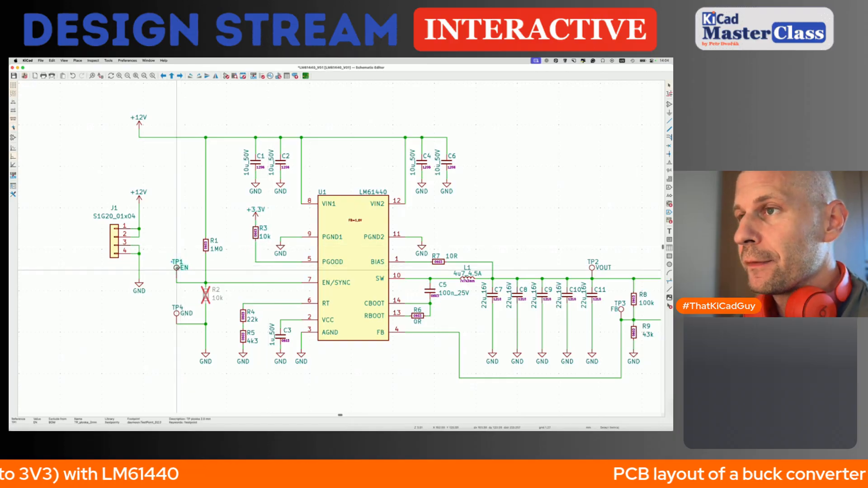
key("super+d")
scroll(226, 259, "up", 3)
key("r")
left_click(271, 263)
Step: Open U1's datasheet in the web browser from its link and go to section 6, Pin Configuration and Functions
left_click(395, 204)
key("d")
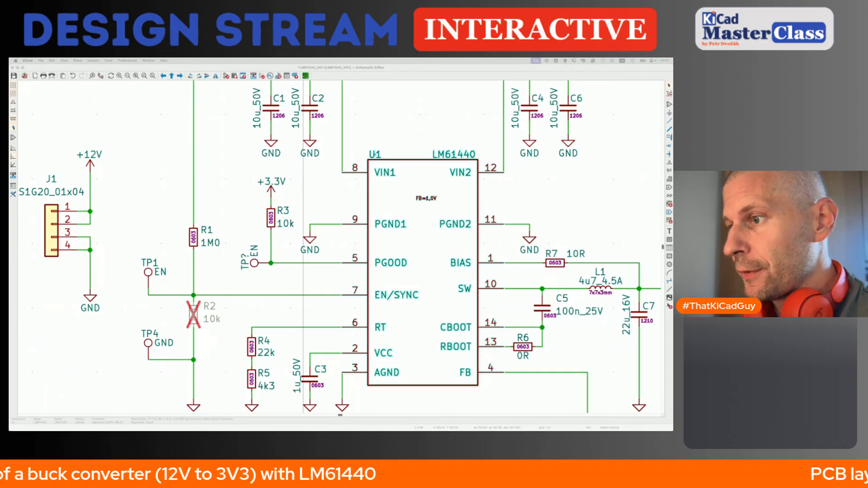
key("super+Tab")
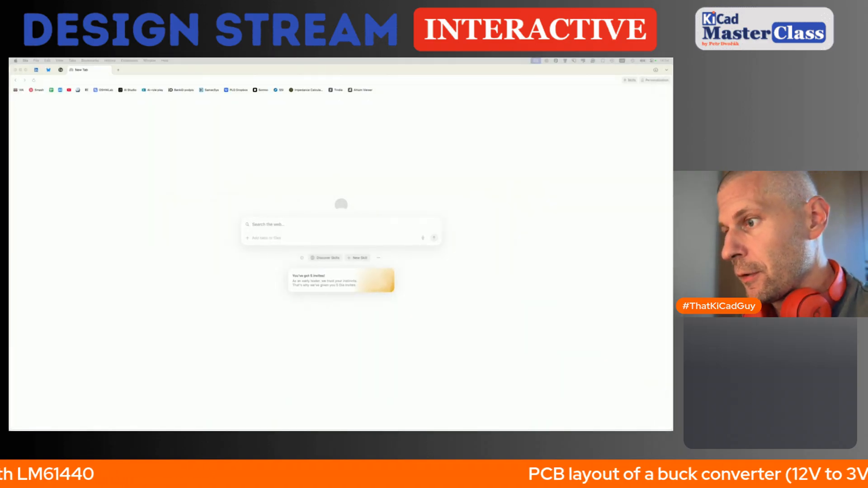
left_click(206, 72)
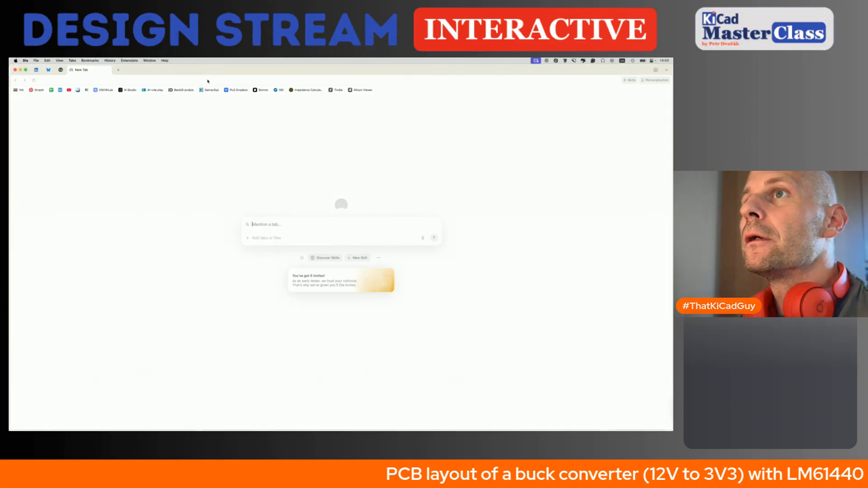
key("super+v")
key("Return")
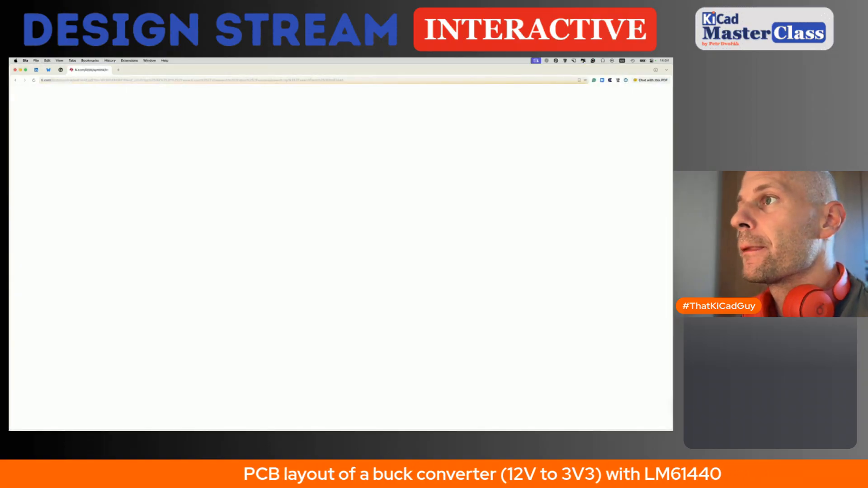
scroll(309, 254, "up", 5, "ctrl")
scroll(316, 280, "down", 15)
scroll(319, 306, "down", 15)
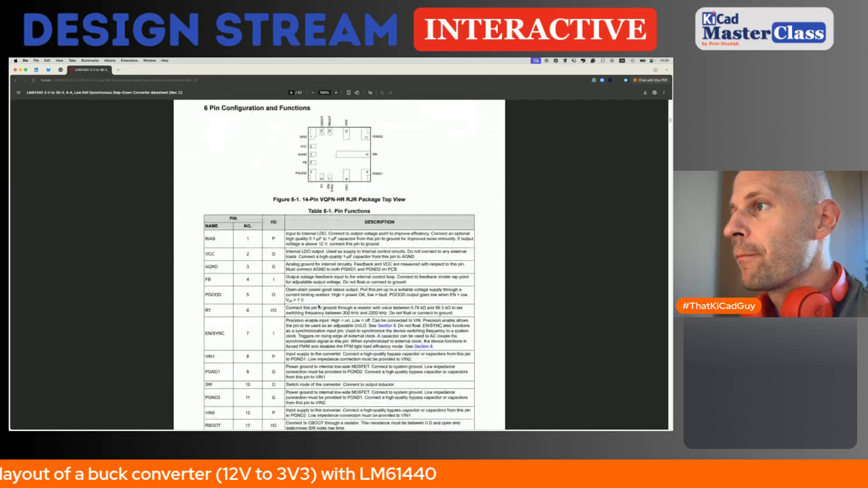
Step: Check the PGOOD pin description and the maximum PGOOD and VIN voltages, and return to the KiCad schematic
left_click_drag(287, 232, 360, 240)
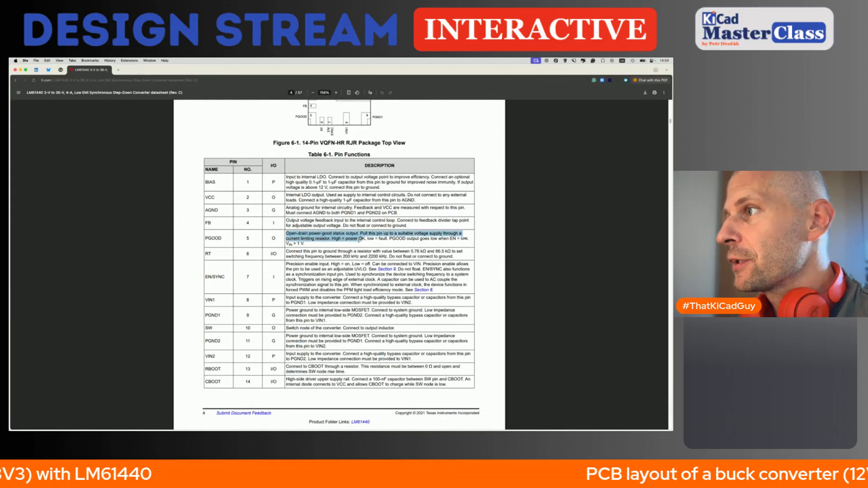
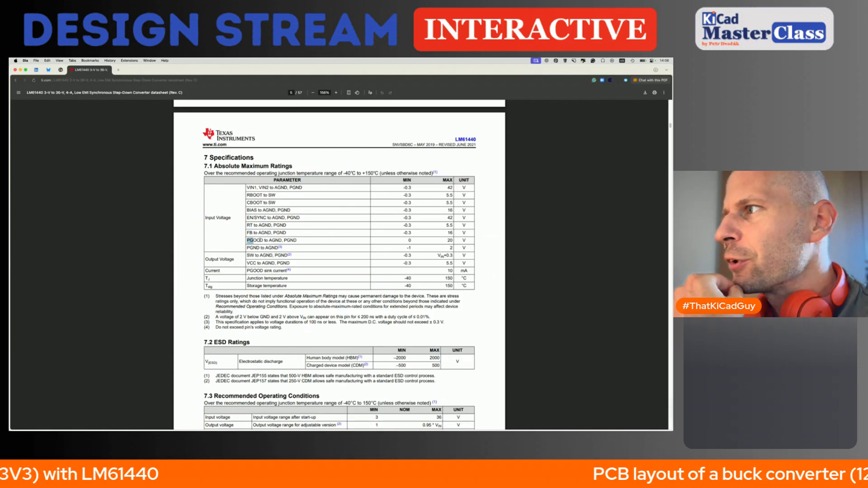
left_click_drag(447, 240, 454, 240)
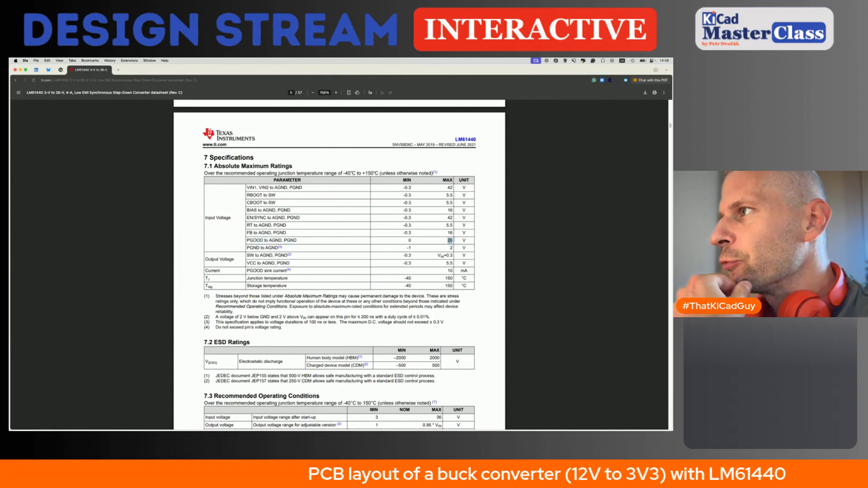
left_click_drag(447, 188, 456, 188)
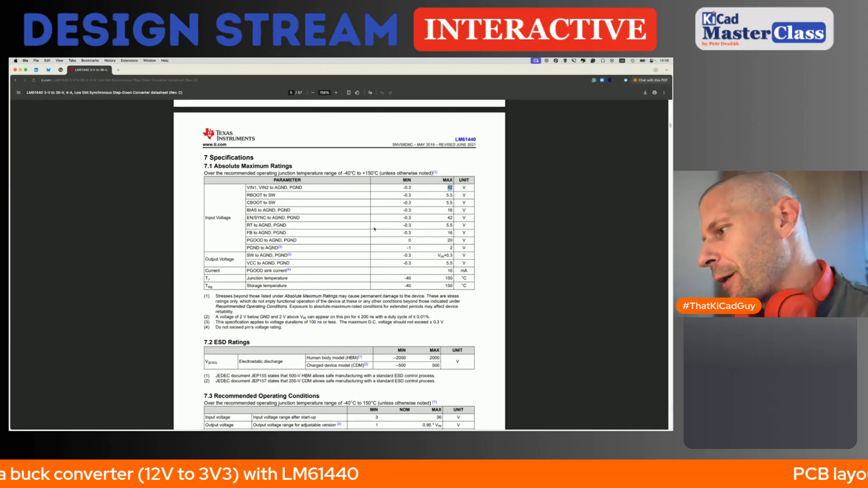
key("super+Tab")
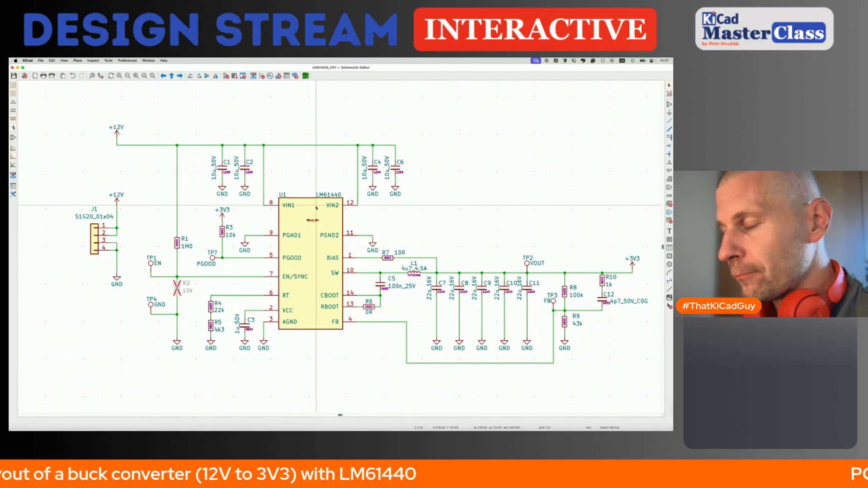
Step: Switch back to the datasheet in the browser and examine section 11, from the layout guidelines to the 11.2 Layout Example figure
key("super+Tab")
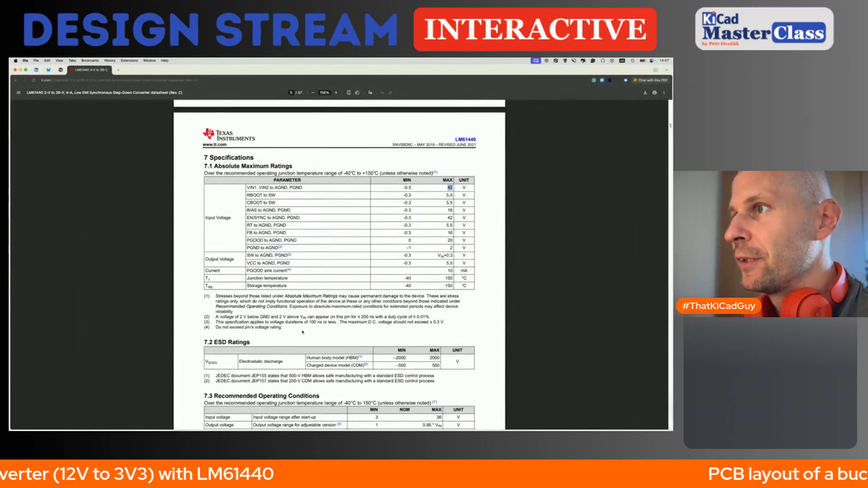
scroll(303, 332, "up", 20)
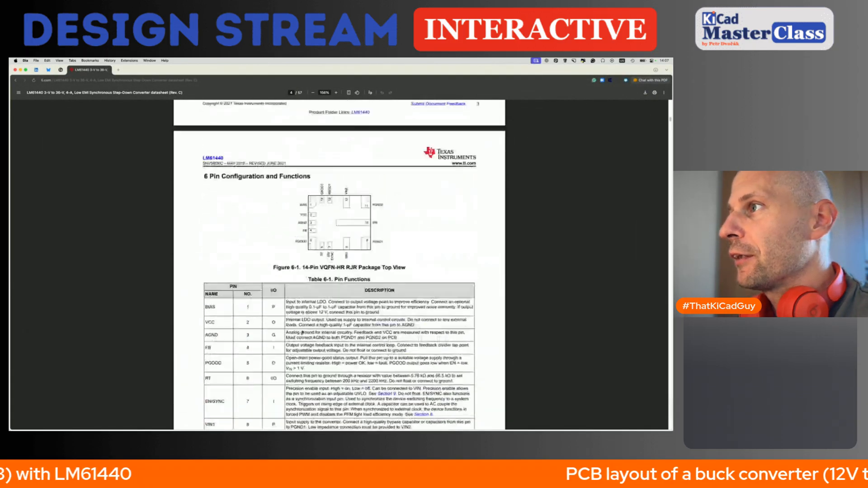
scroll(303, 332, "up", 5)
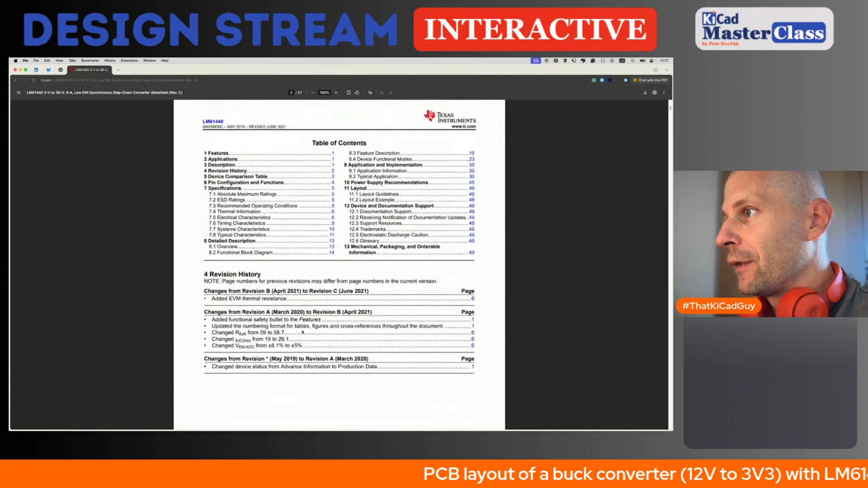
left_click(471, 188)
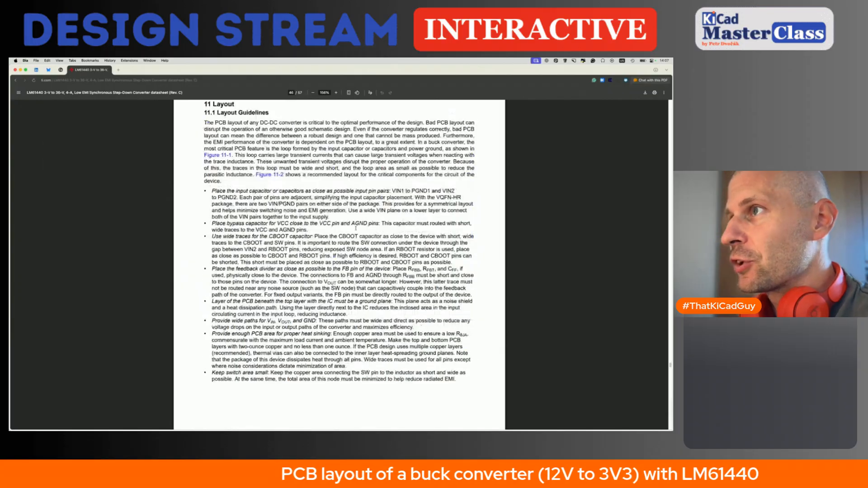
scroll(356, 228, "down", 10)
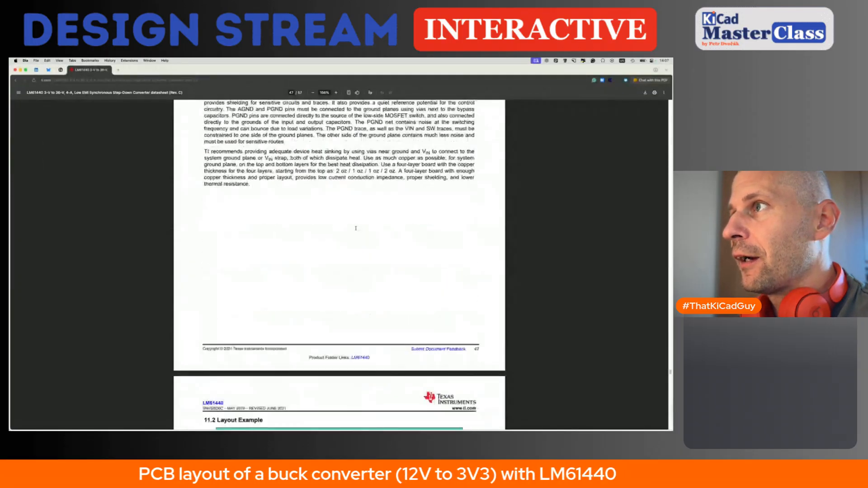
scroll(355, 228, "down", 10)
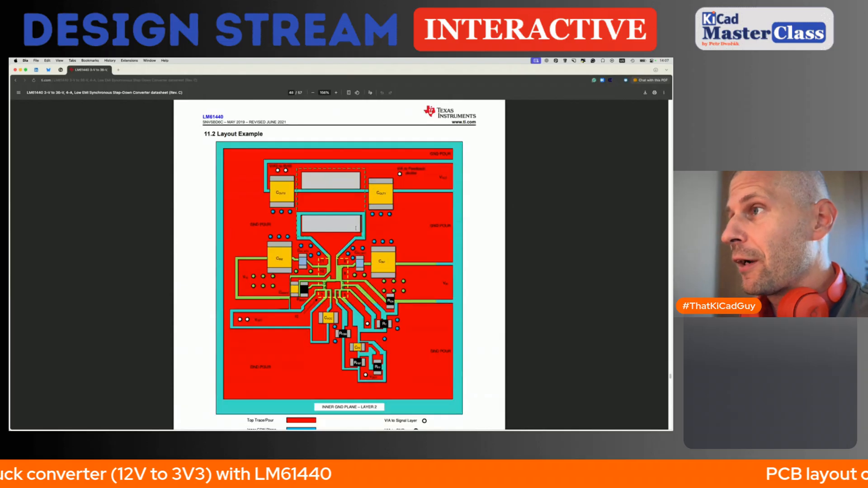
scroll(356, 229, "down", 3)
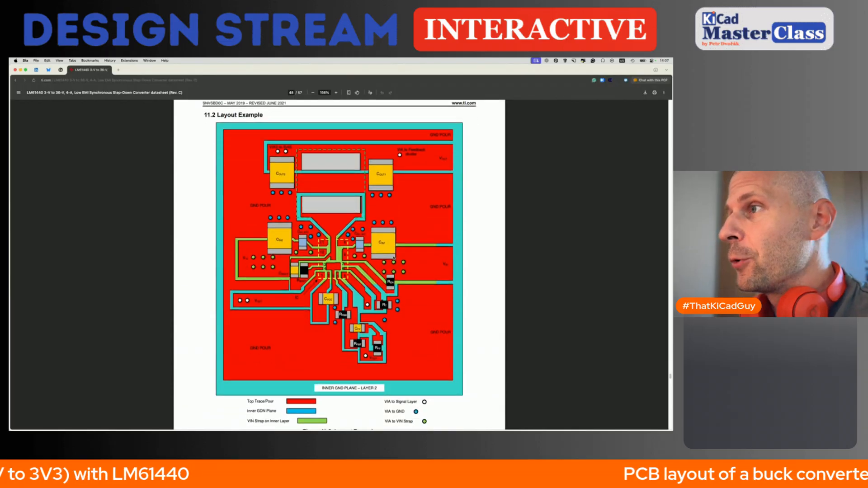
scroll(394, 258, "down", 2)
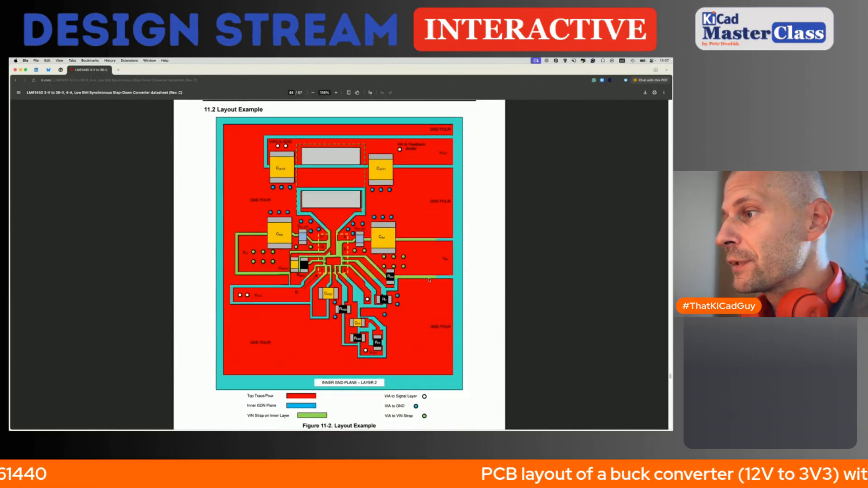
Step: Capture a screenshot of the datasheet's Figure 11-2 Layout Example together with its layer and via legend
scroll(429, 281, "down", 2, "ctrl")
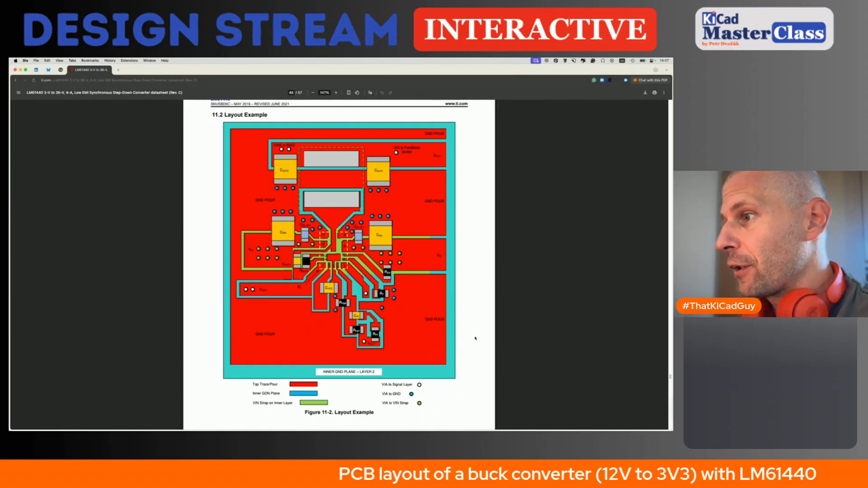
scroll(476, 338, "up", 1)
key("shift+super+4")
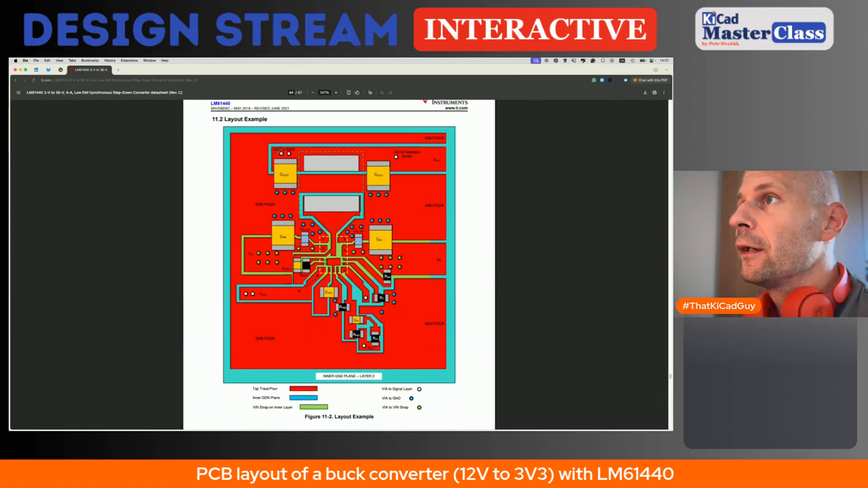
left_click_drag(221, 126, 456, 413)
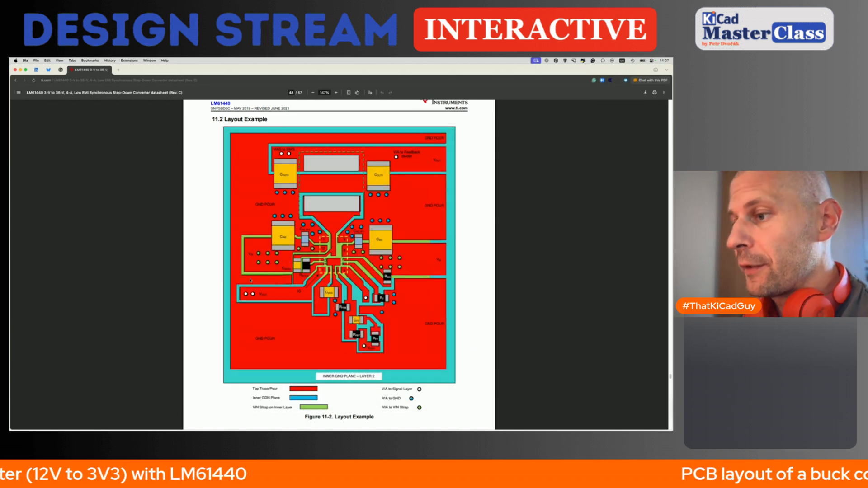
key("super+Tab")
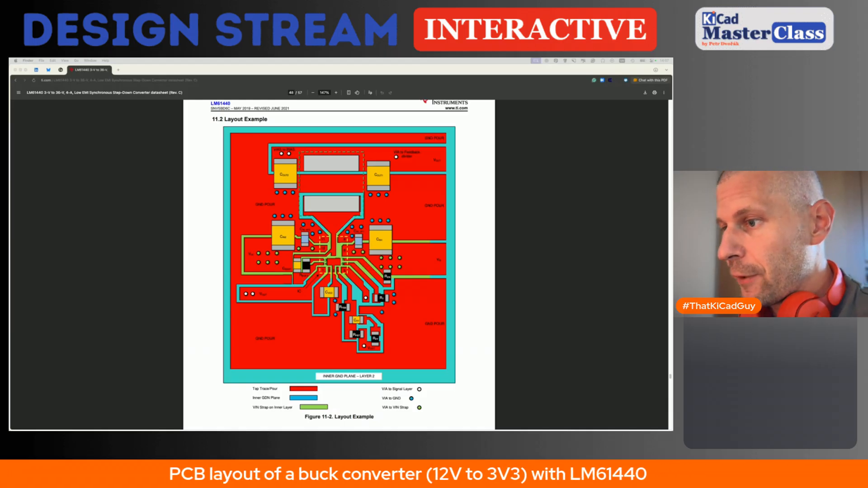
left_click(209, 120)
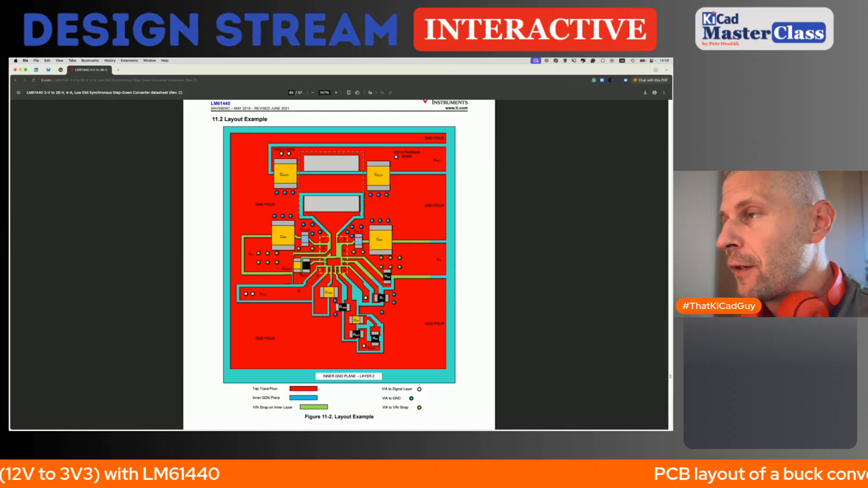
Step: Examine the placement of the inductor and the input and output capacitors around the IC in the Layout Example figure
scroll(345, 308, "up", 3, "ctrl")
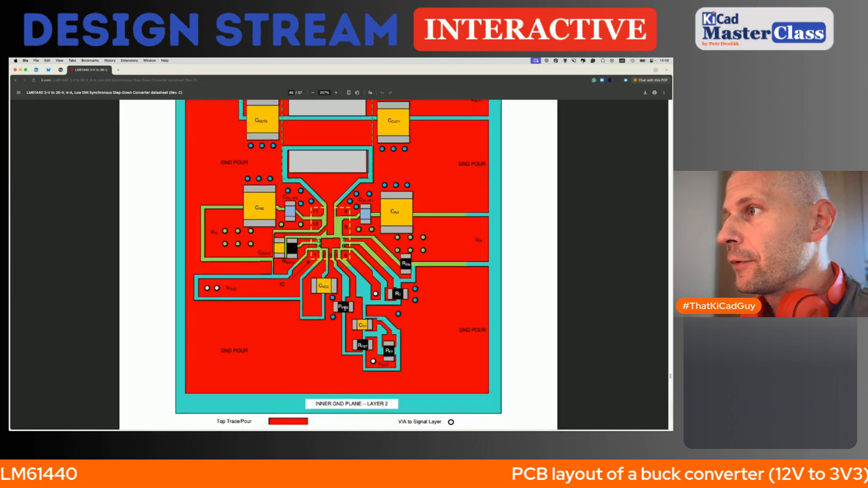
scroll(344, 308, "up", 3)
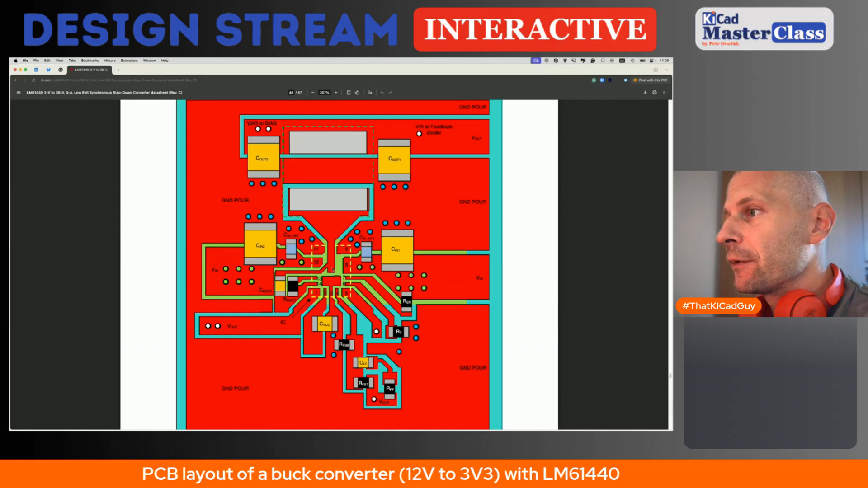
scroll(332, 270, "up", 3, "ctrl")
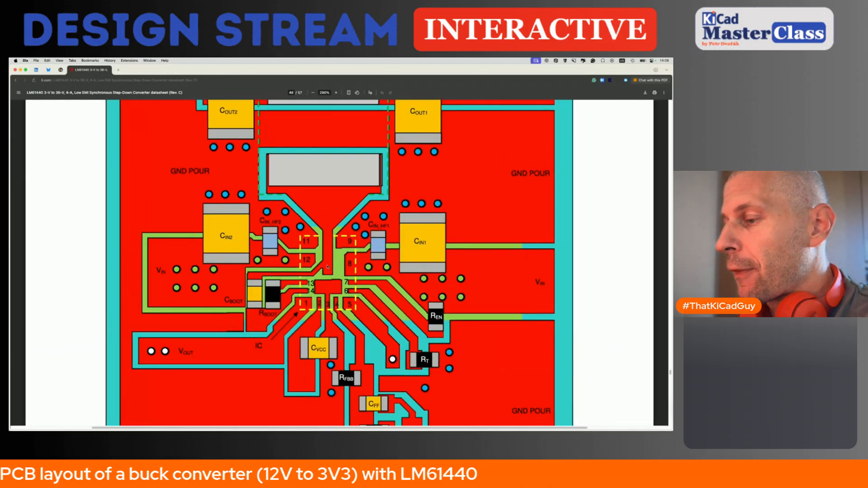
scroll(327, 267, "up", 3)
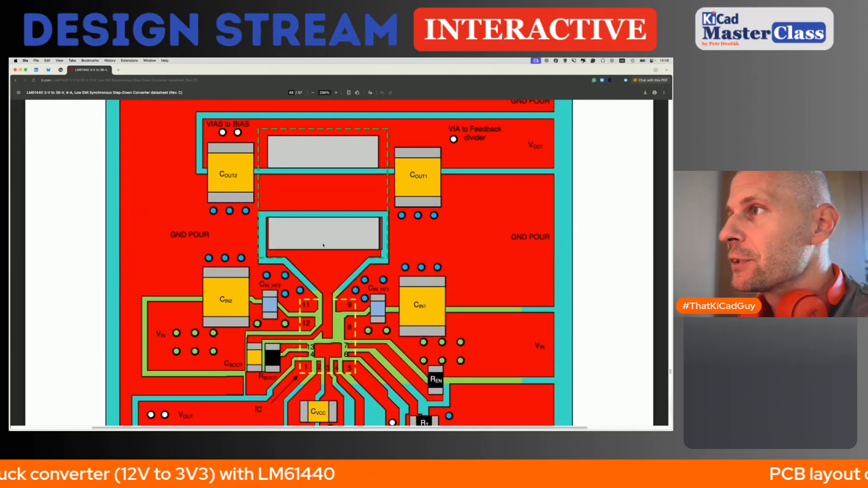
scroll(326, 272, "down", 1, "ctrl")
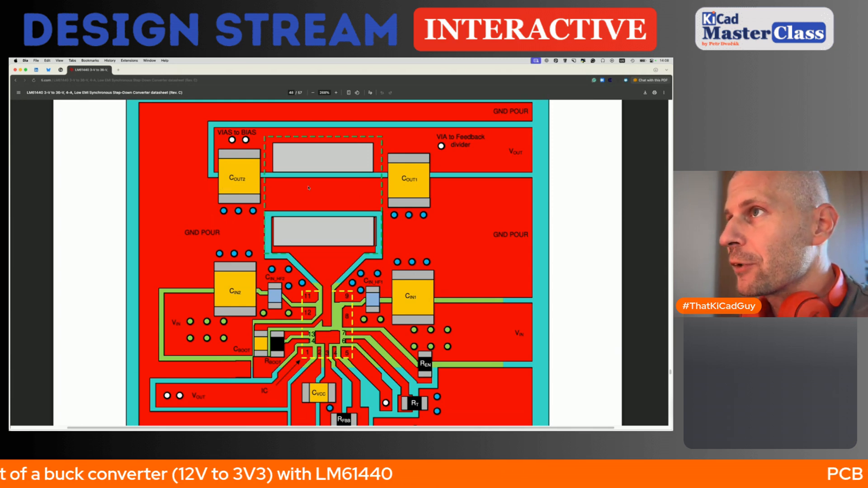
scroll(309, 188, "up", 1)
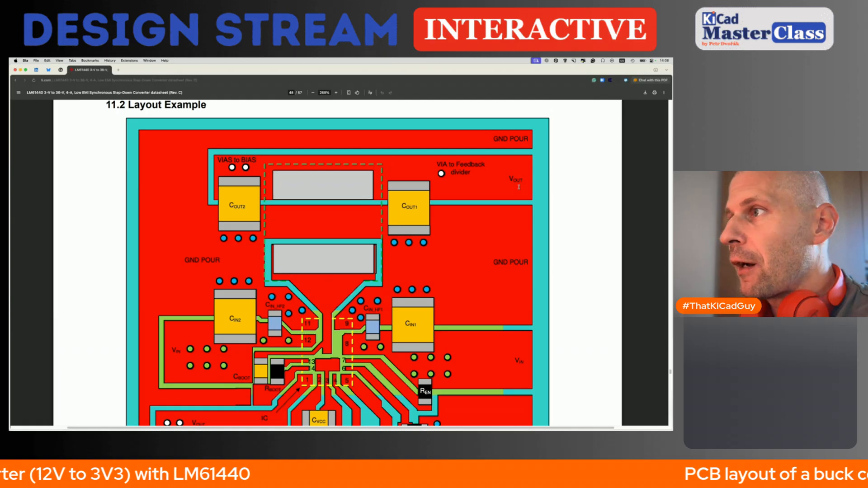
scroll(481, 250, "down", 4)
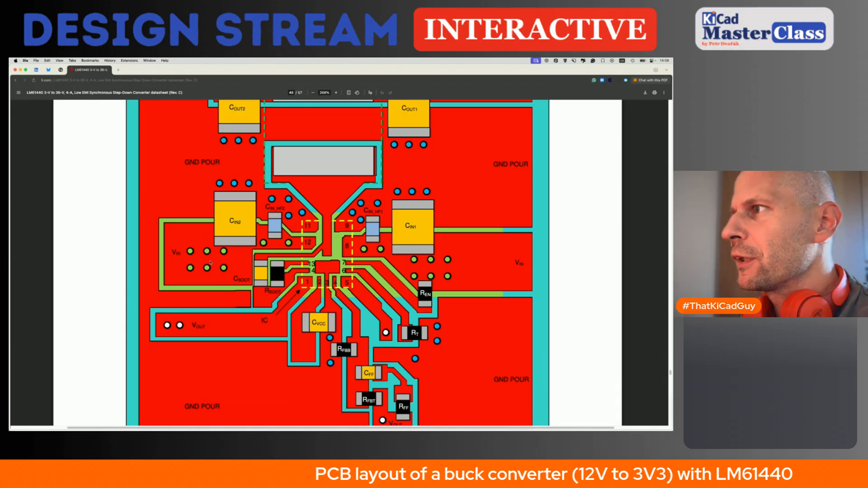
scroll(210, 263, "up", 1)
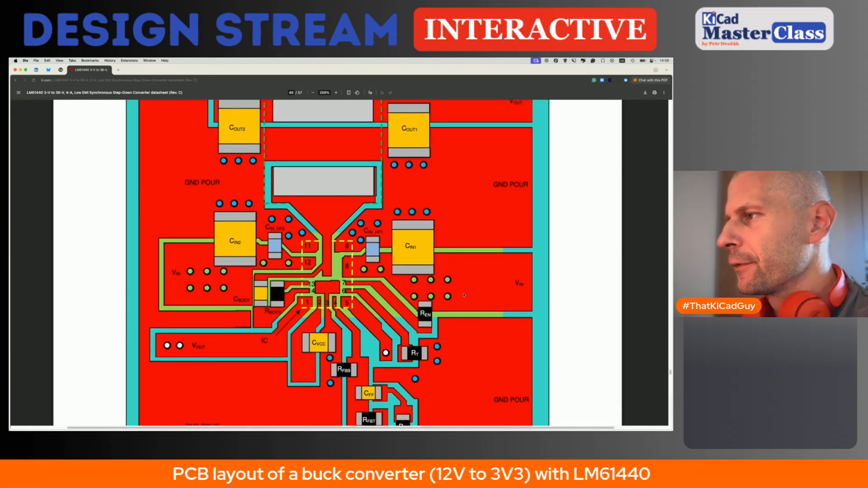
Step: Compare the Figure 11-2 legend with the pours, the VIN strap and the vias around the IC, capacitors and feedback parts
scroll(464, 295, "down", 1)
scroll(464, 295, "down", 5)
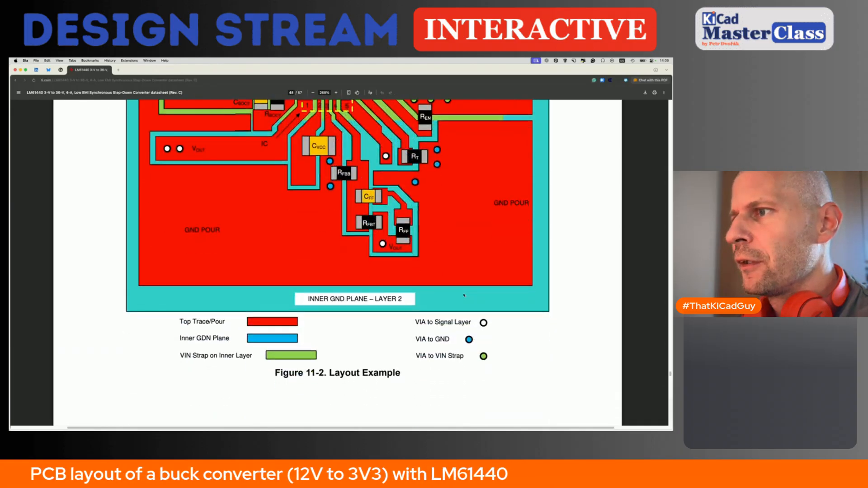
scroll(464, 296, "up", 5)
scroll(464, 296, "down", 4)
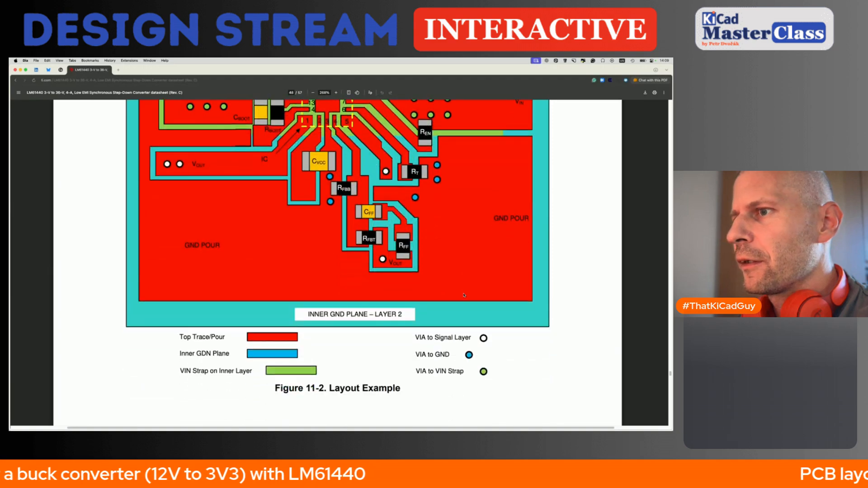
scroll(464, 295, "up", 5)
scroll(464, 296, "down", 4)
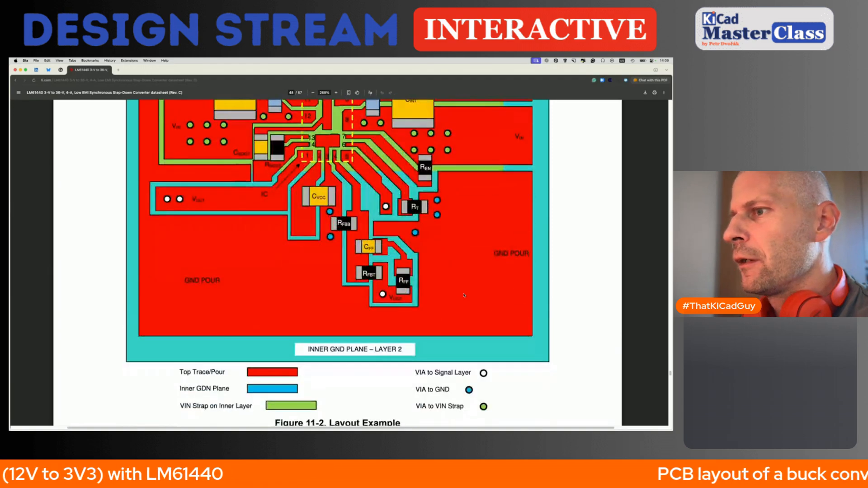
scroll(464, 295, "up", 5)
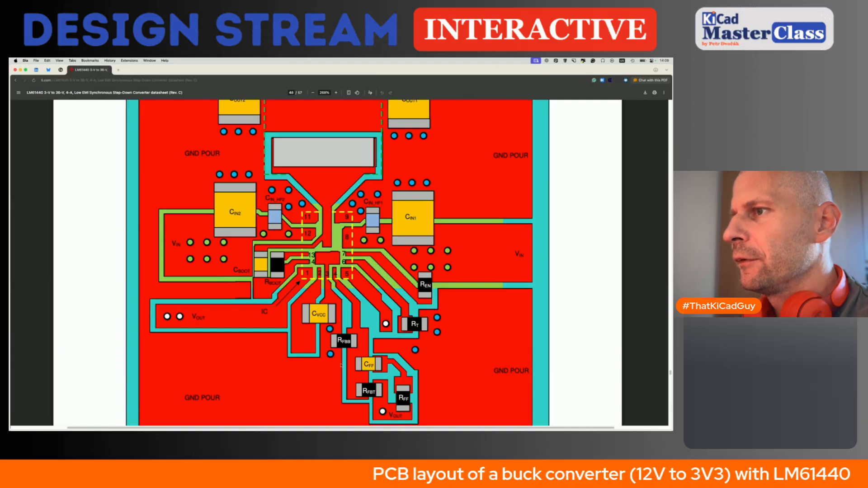
scroll(313, 339, "up", 3)
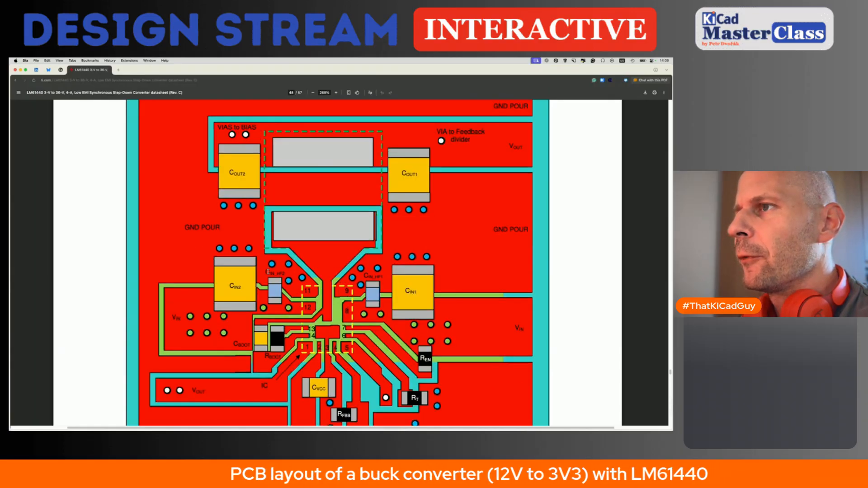
scroll(269, 272, "down", 10)
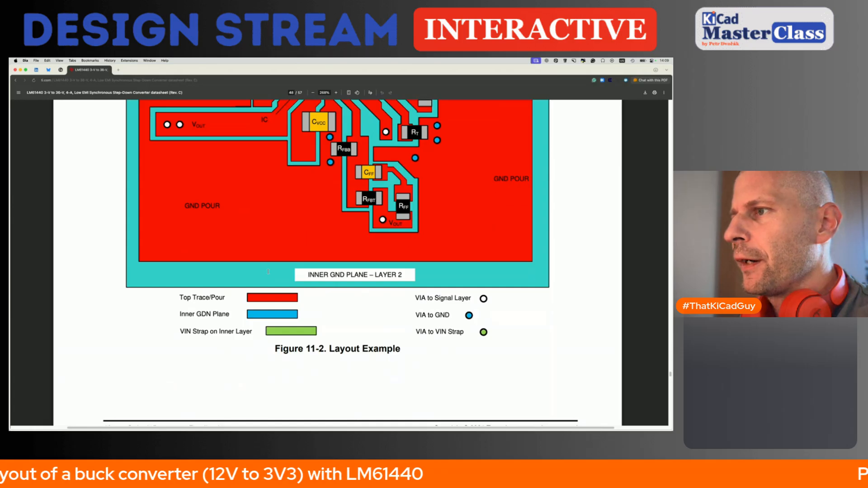
scroll(268, 272, "up", 1)
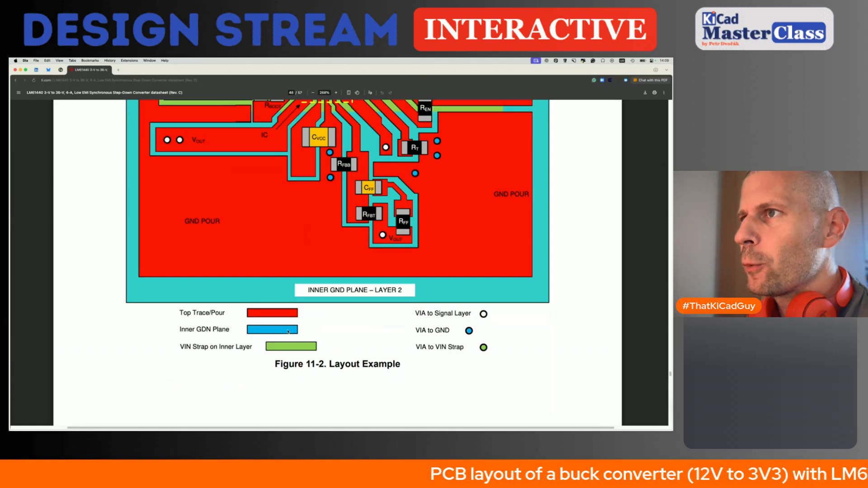
scroll(288, 332, "up", 4)
scroll(288, 332, "down", 1)
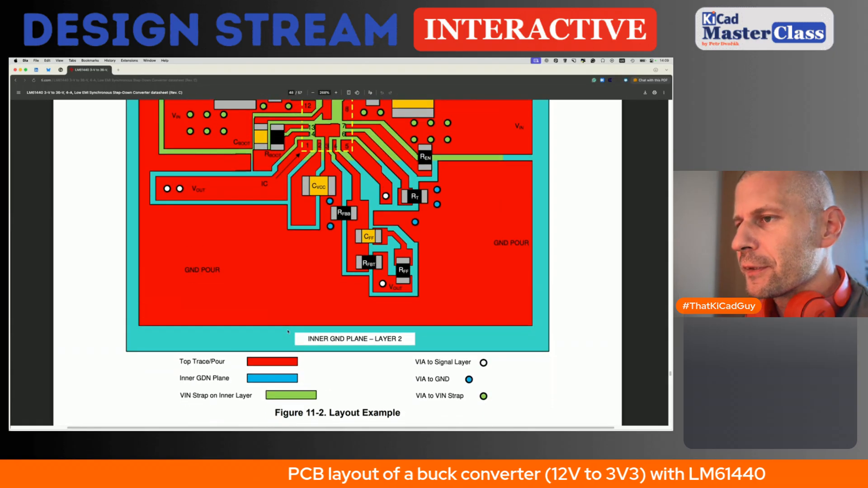
scroll(288, 332, "up", 4)
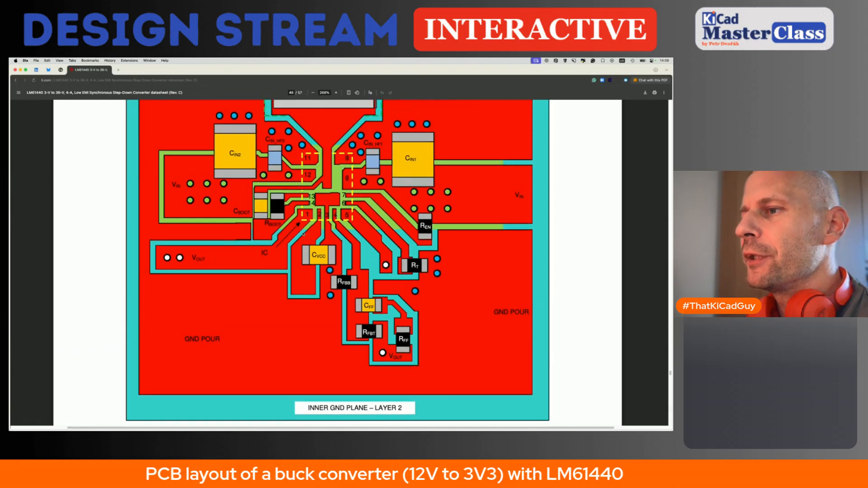
scroll(303, 234, "down", 2)
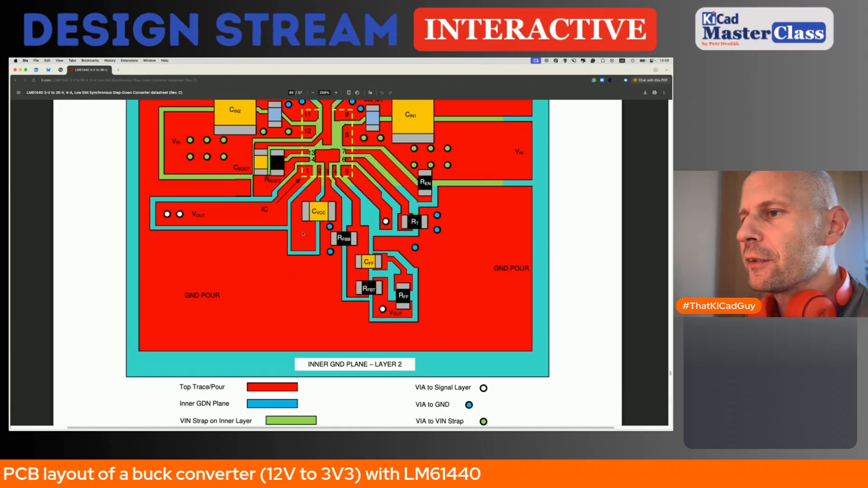
scroll(303, 234, "up", 4)
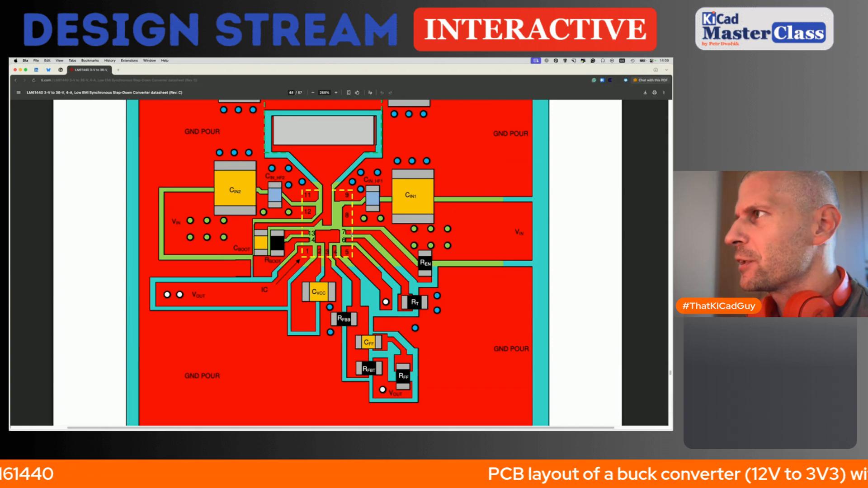
scroll(271, 286, "down", 2, "ctrl")
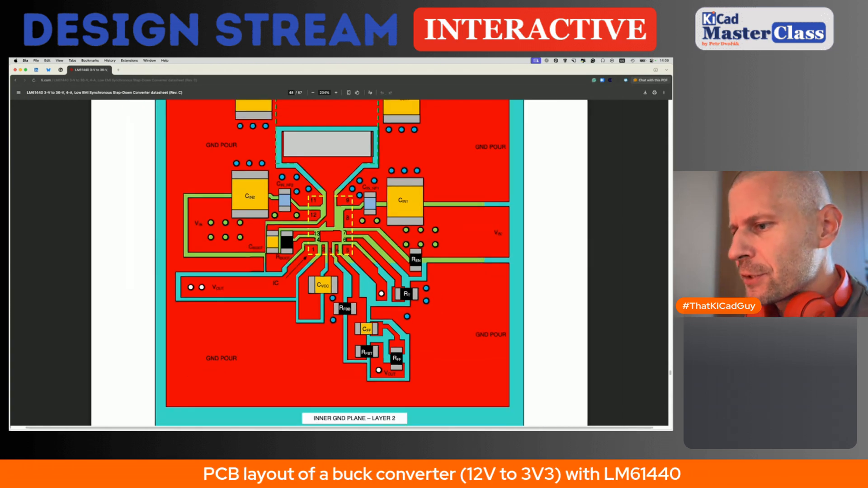
Step: Switch back to the KiCad schematic and check feedback parts R8, R9, R10 and C12 and input capacitors C1, C2, C4 and C6
key("super+Tab")
left_click(364, 179)
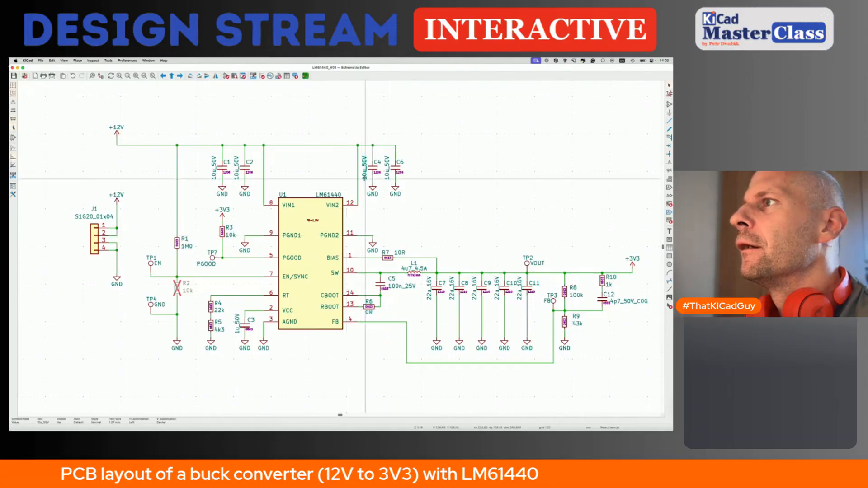
scroll(365, 179, "down", 2)
scroll(337, 206, "right", 2)
scroll(337, 206, "up", 2)
scroll(337, 206, "right", 2)
left_click_drag(478, 272, 524, 354)
left_click_drag(517, 261, 557, 324)
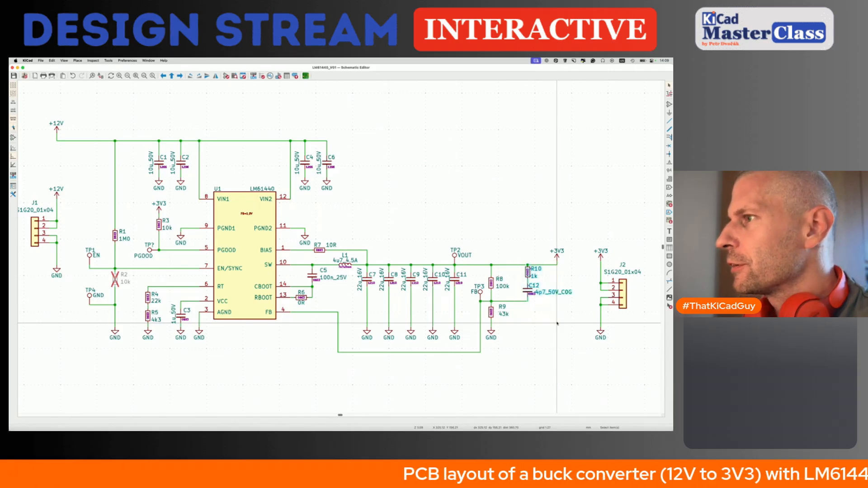
scroll(557, 321, "left", 2)
left_click_drag(162, 132, 228, 194)
left_click_drag(307, 115, 366, 176)
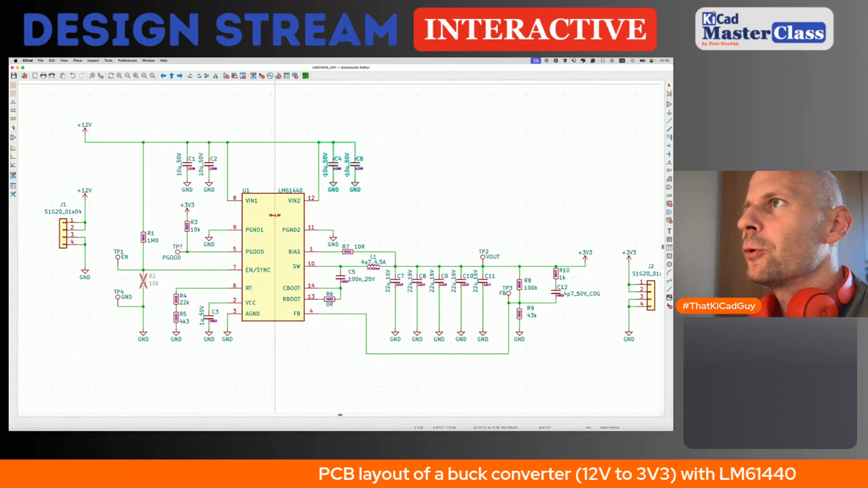
Step: Run the electrical rules check on the schematic in an enlarged checker window, review the violations and close it
left_click_drag(190, 234, 149, 108)
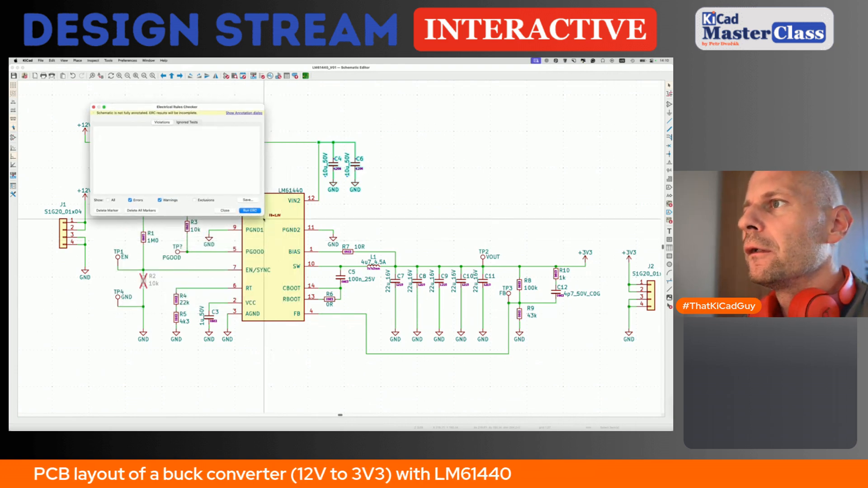
left_click_drag(264, 216, 315, 390)
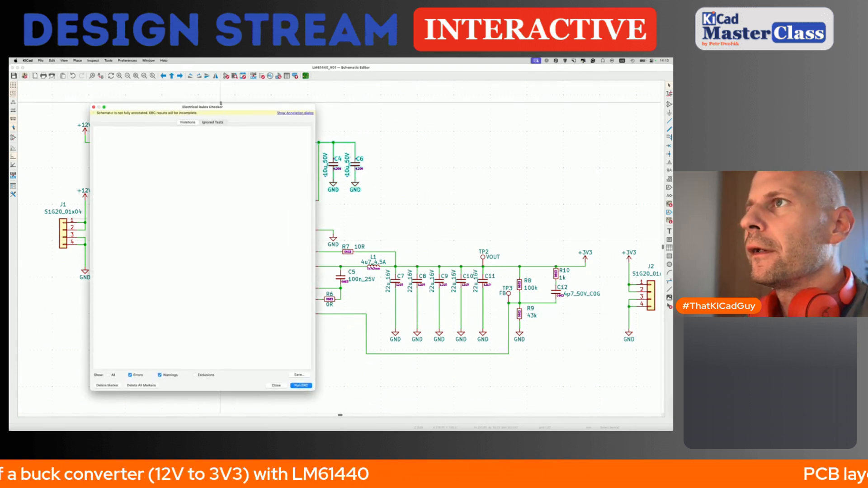
left_click_drag(239, 110, 313, 133)
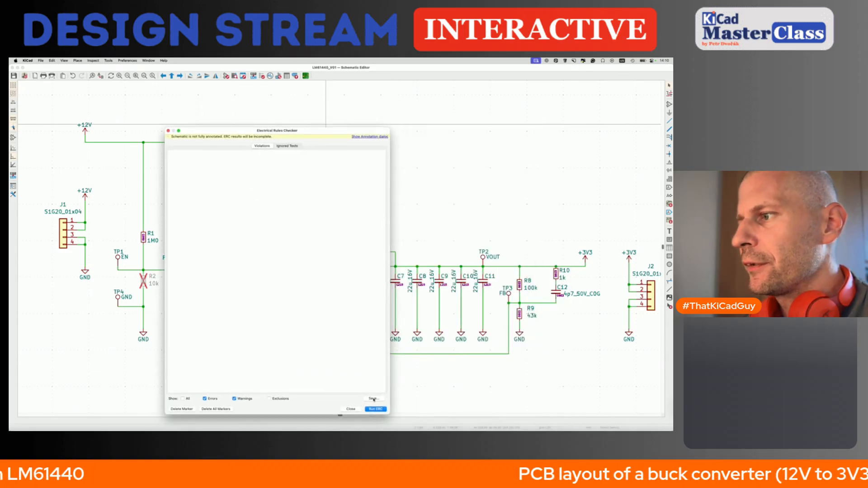
left_click(376, 410)
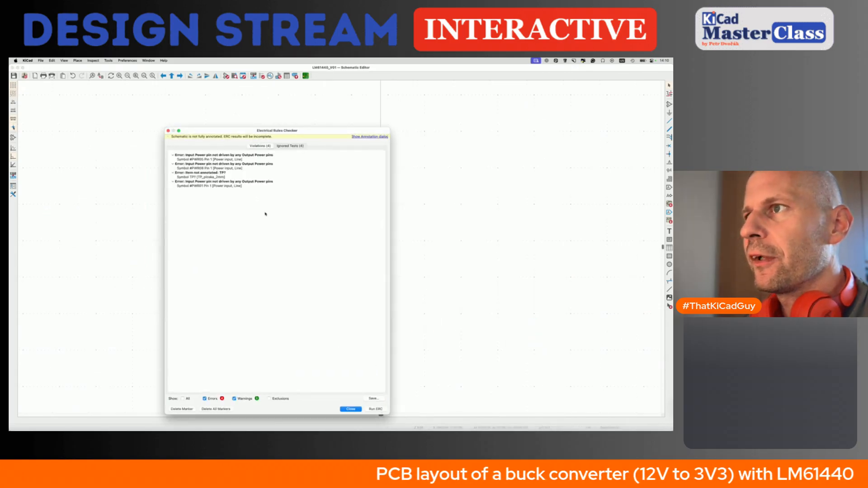
left_click(352, 409)
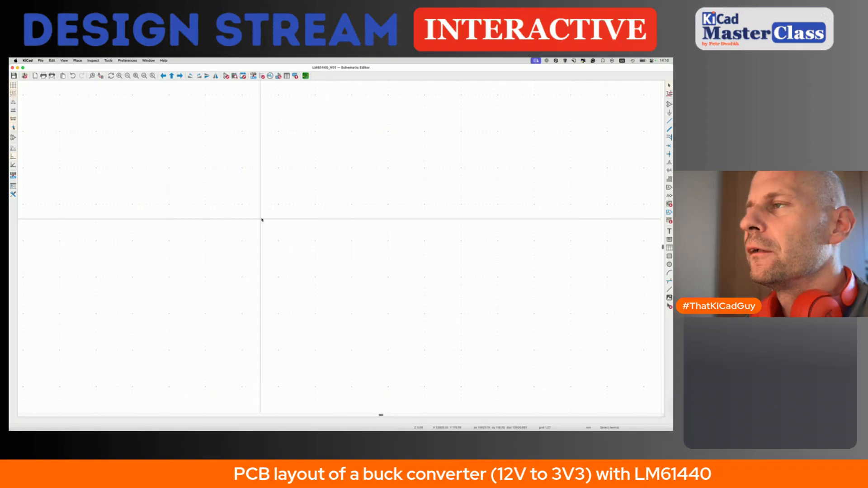
Step: Annotate the schematic to number the unannotated PGOOD test point
left_click(136, 75)
scroll(308, 230, "up", 5)
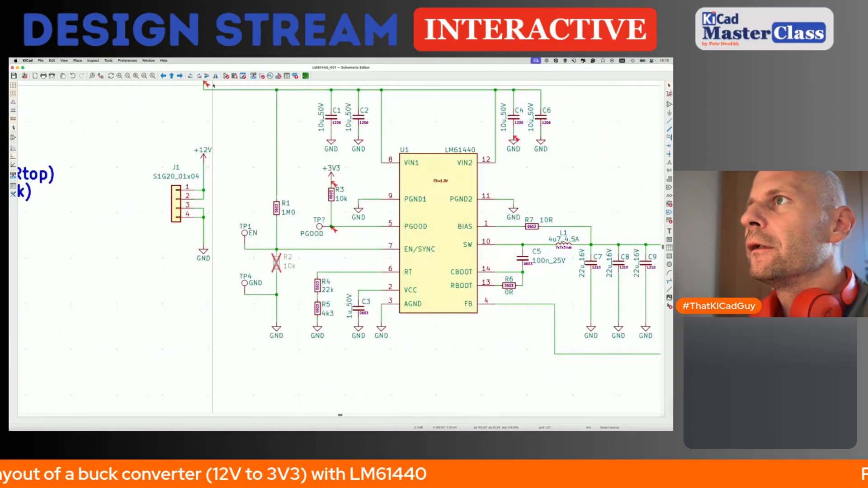
left_click(243, 76)
left_click(398, 340)
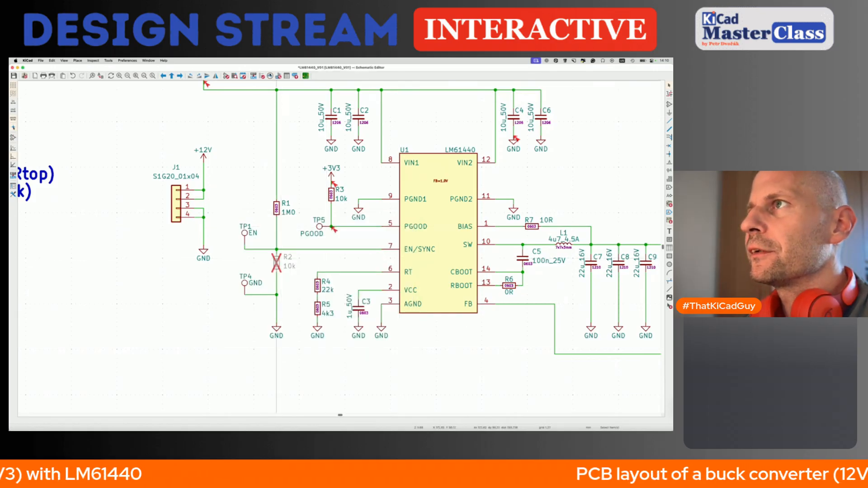
Step: Rerun the electrical rules check, locate each undriven power input pin violation in the schematic, and close the checker
left_click(261, 76)
left_click(375, 408)
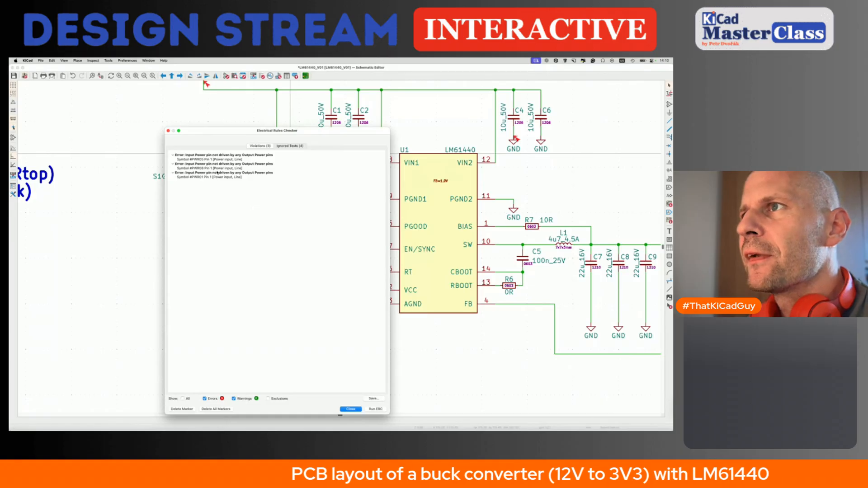
left_click_drag(236, 135, 122, 115)
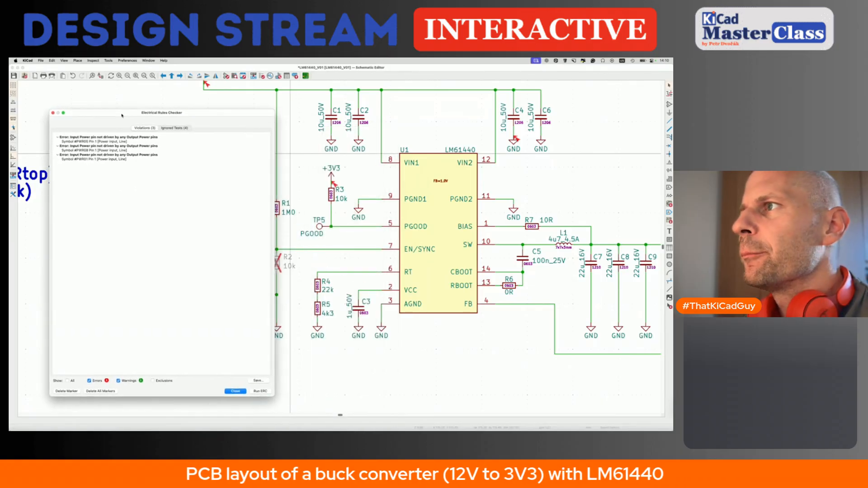
left_click(103, 142)
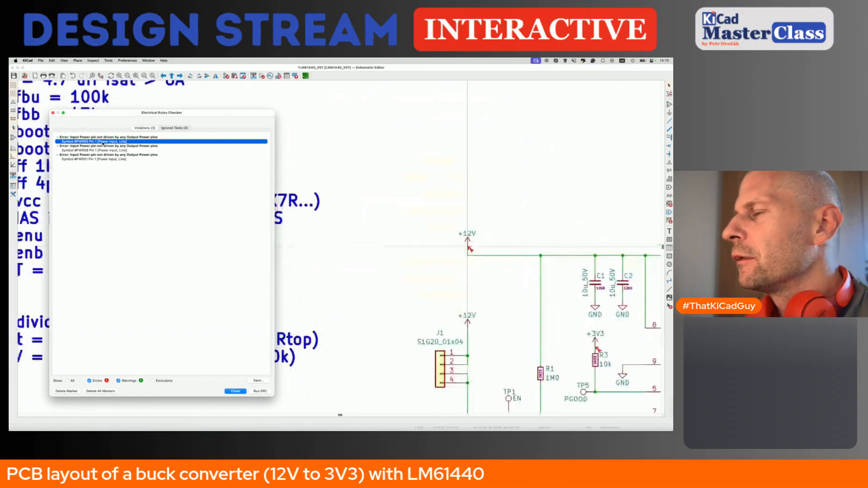
left_click(105, 151)
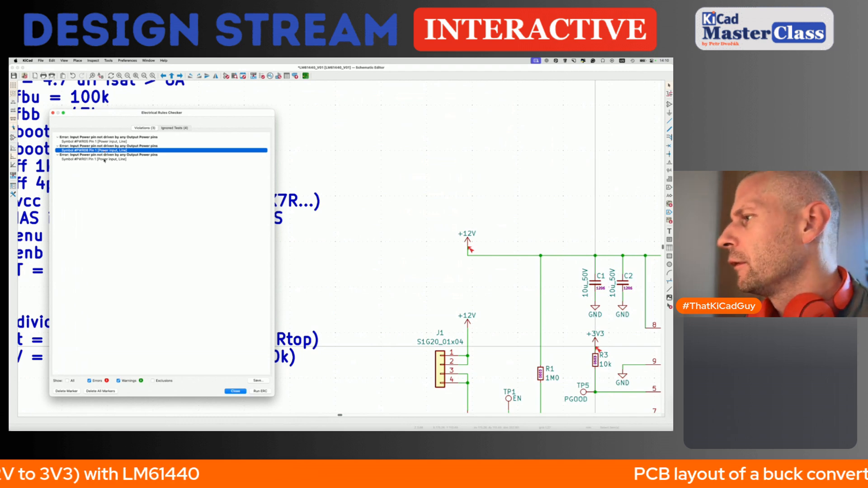
left_click(104, 160)
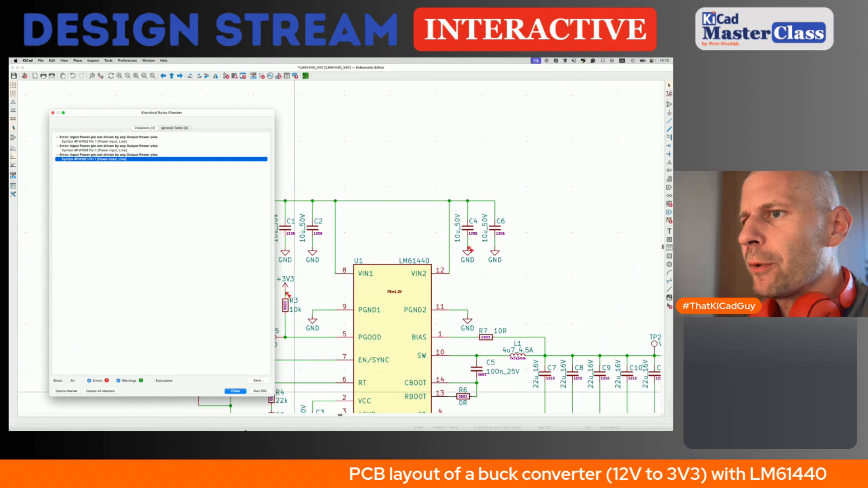
left_click(236, 392)
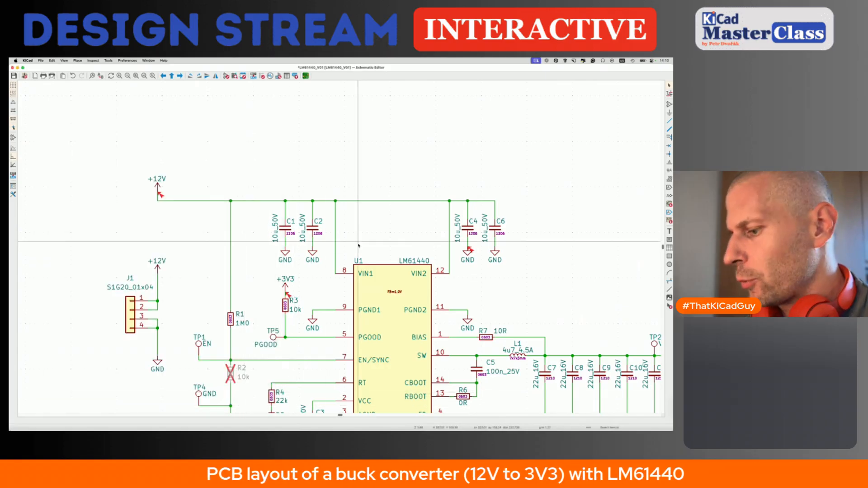
Step: Place a PWR_FLAG power symbol on the +12V rail at the R1 junction
type("p")
type("pwr")
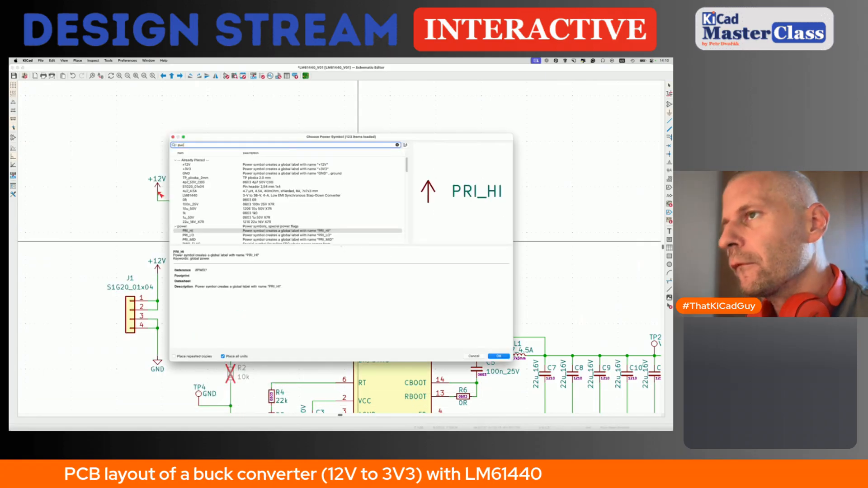
key("Return")
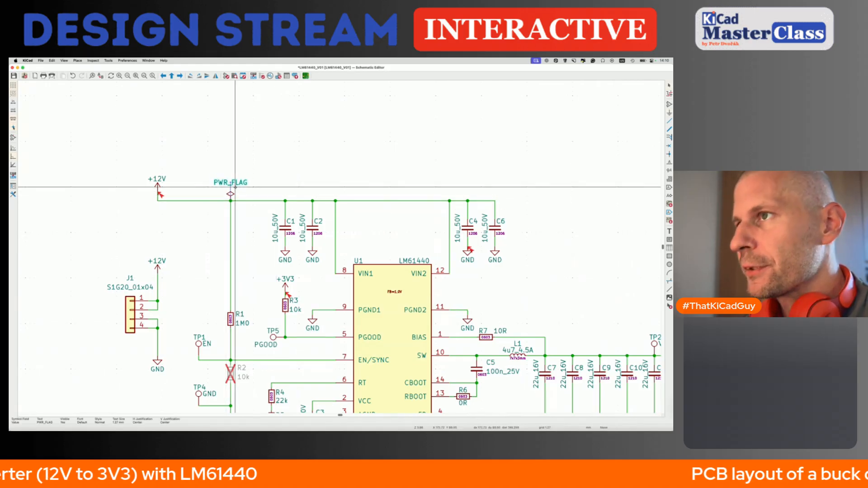
left_click(230, 194)
left_click(234, 194)
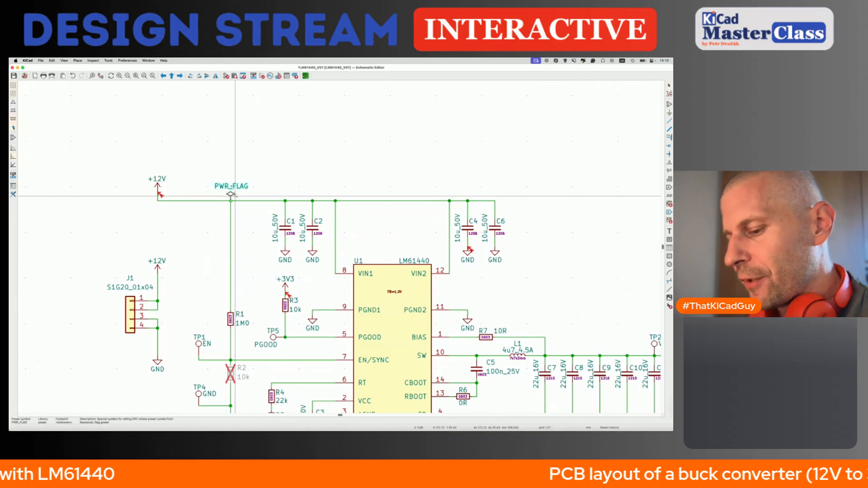
Step: Duplicate the PWR_FLAG symbol beside R2 and wire it to the GND net at the TP4 junction
scroll(252, 240, "down", 2)
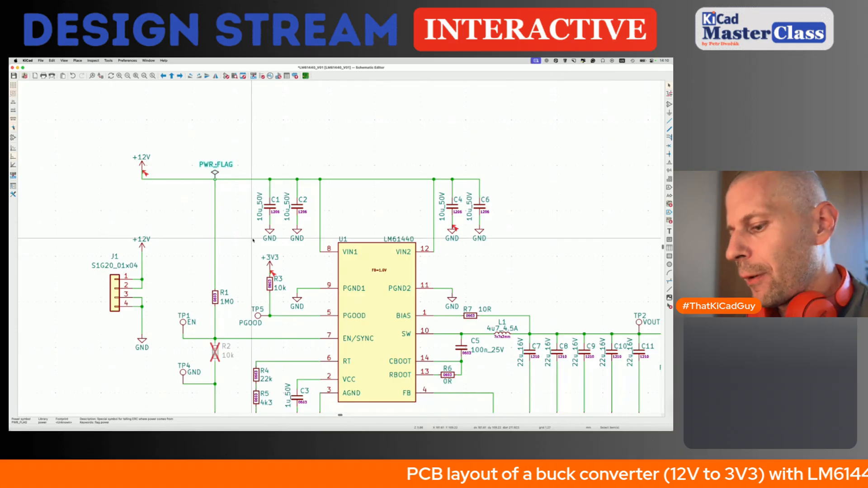
scroll(252, 240, "down", 2, "ctrl")
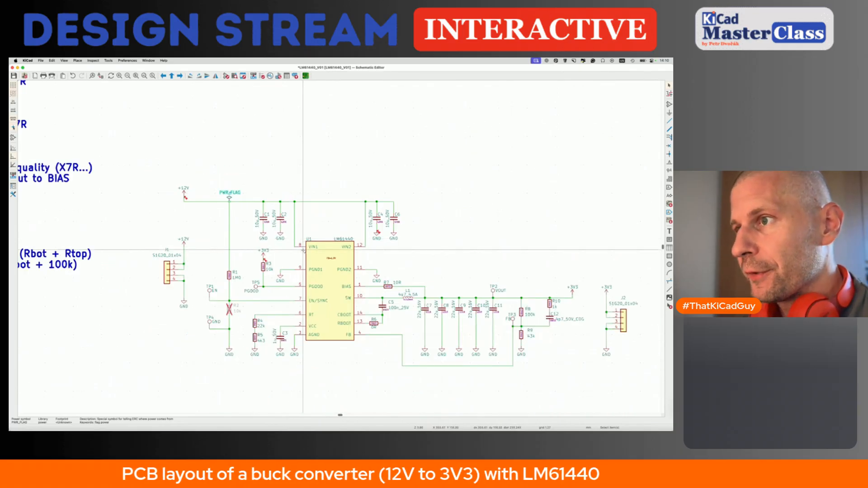
key("super+d")
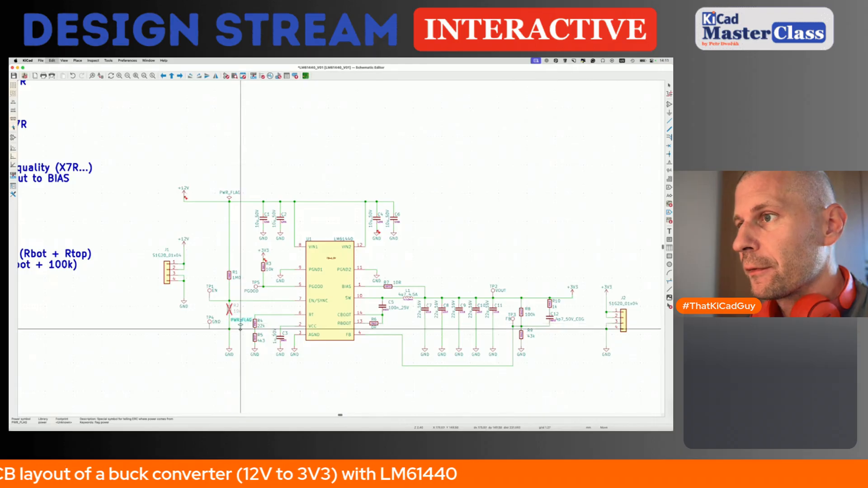
scroll(240, 330, "up", 3)
left_click(241, 330)
key("w")
left_click(223, 329)
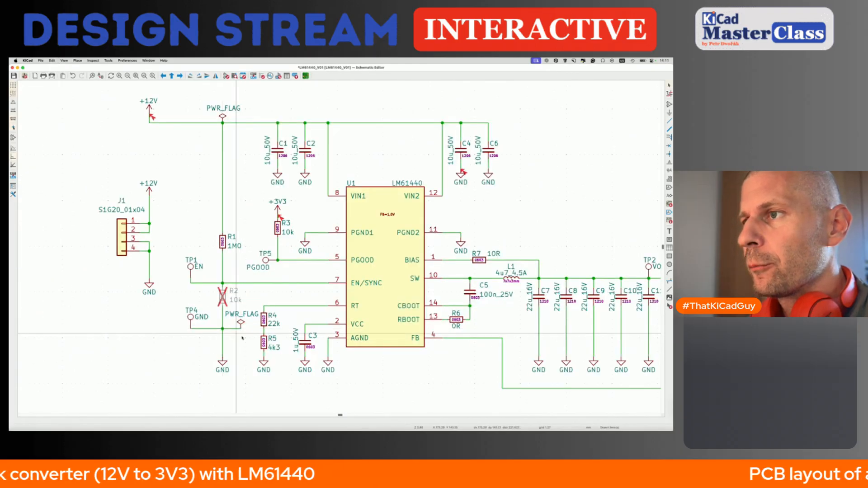
Step: Place another PWR_FLAG on the +3V3 output rail above R10 and save the schematic
scroll(256, 344, "down", 2)
scroll(256, 346, "right", 2)
scroll(257, 346, "right", 5)
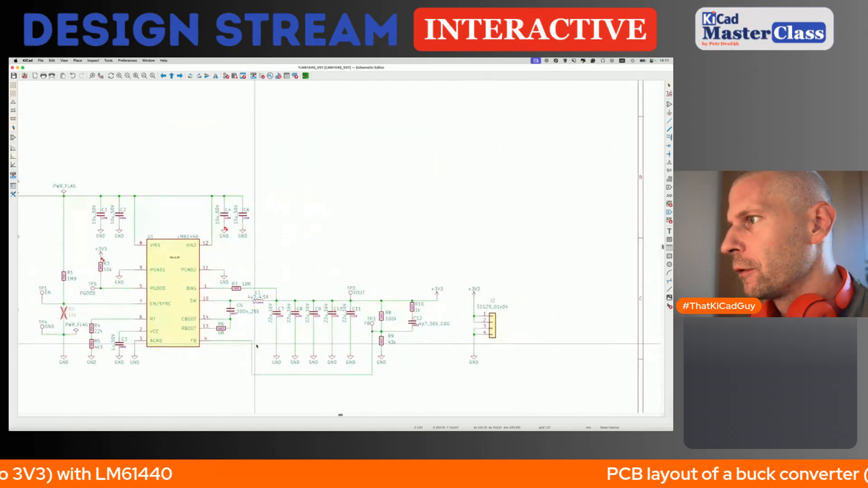
key("ctrl+v")
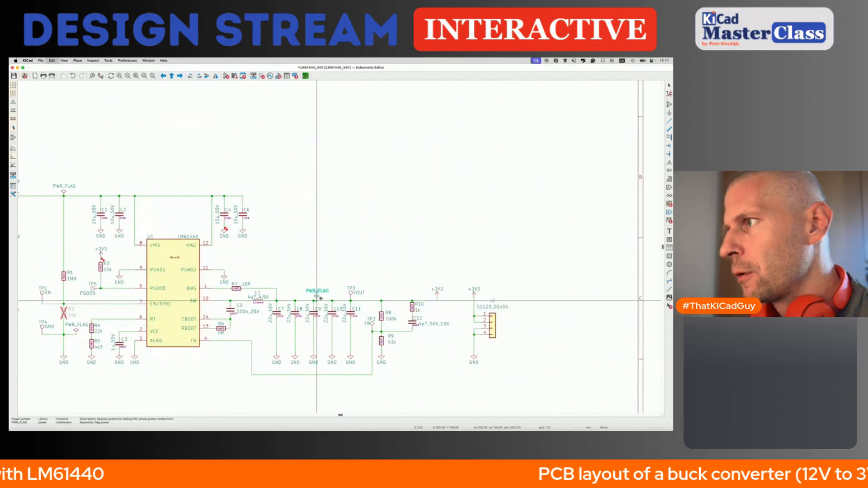
left_click(412, 300)
key("ctrl+s")
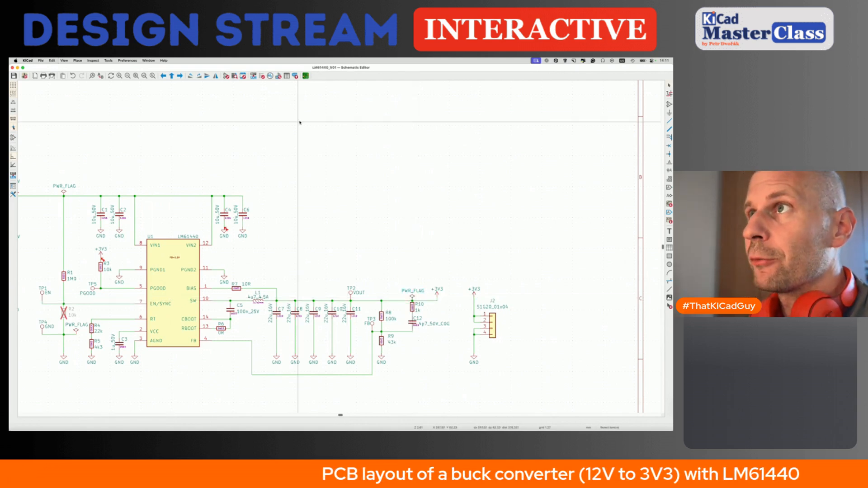
Step: Annotate the entire schematic keeping existing annotations, and rerun the electrical rules check, clearing all markers
left_click(254, 76)
left_click(398, 340)
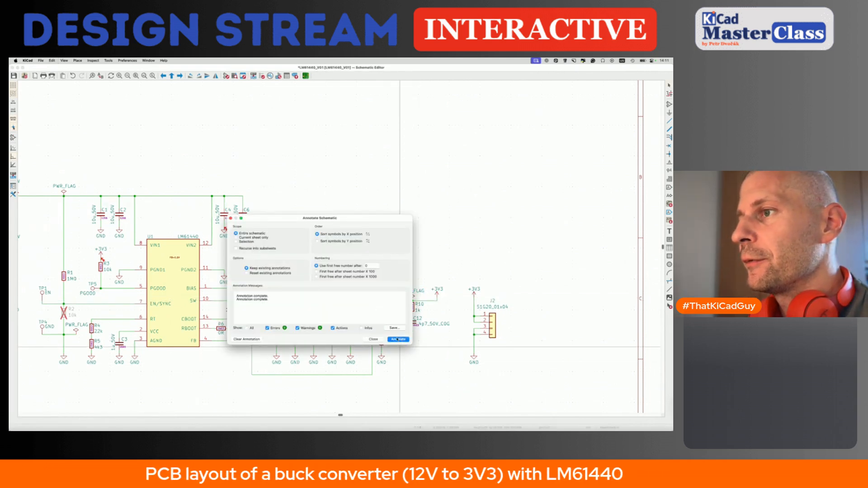
left_click(262, 75)
left_click(260, 391)
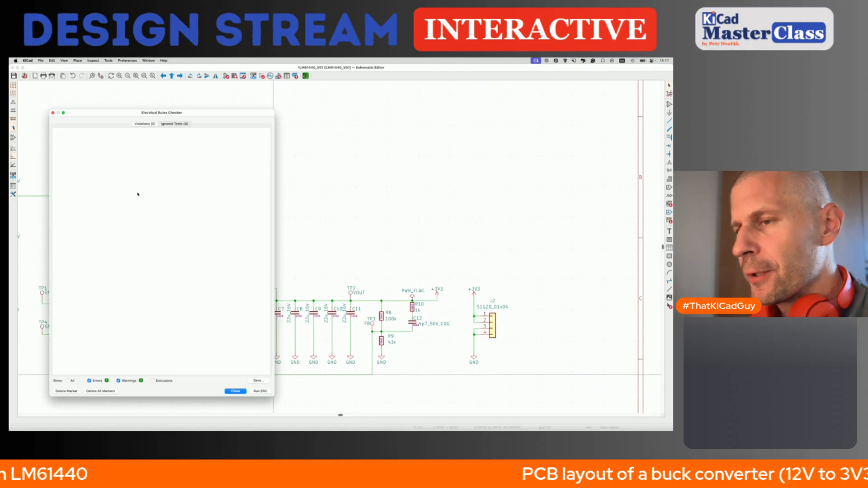
left_click(100, 392)
left_click(231, 391)
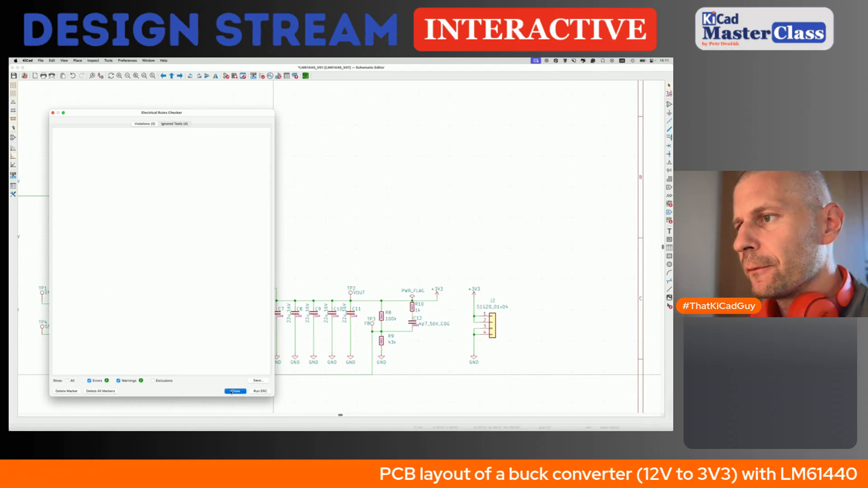
Step: Save the schematic and review the footprint assignments of all its symbols
key("super+s")
scroll(230, 392, "down", 3)
middle_click_drag(150, 389, 240, 354)
scroll(240, 355, "up", 3)
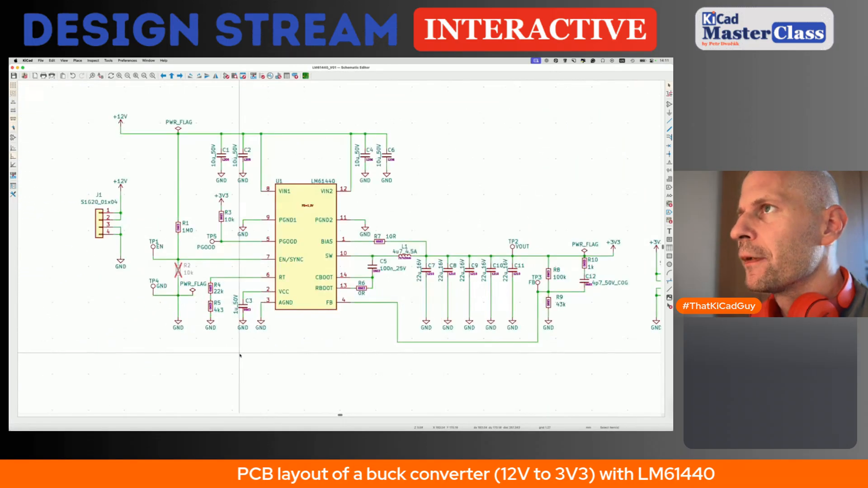
left_click(279, 78)
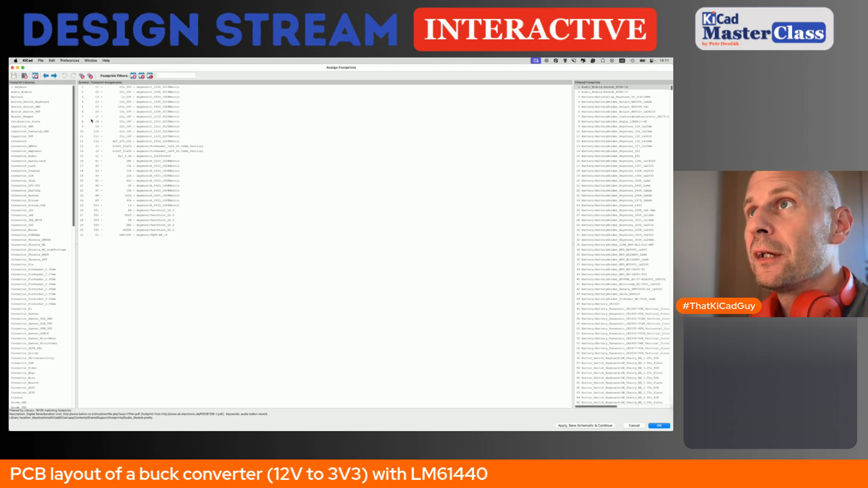
left_click(13, 67)
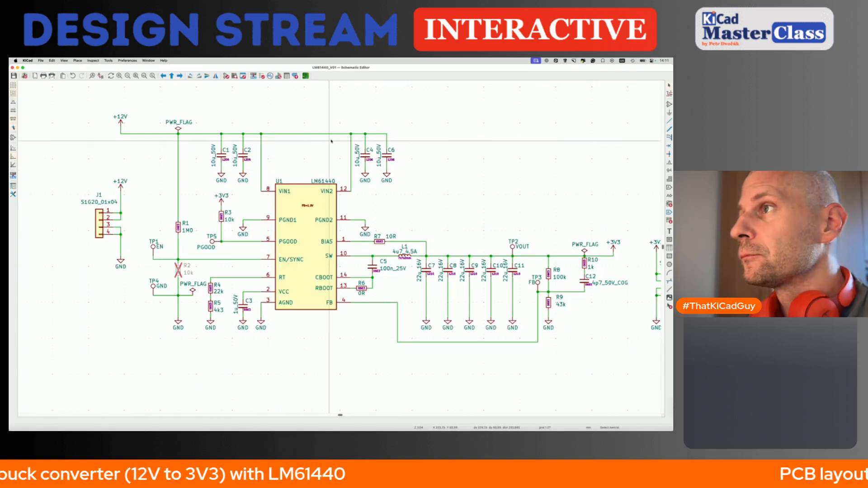
Step: Switch from the schematic to the PCB editor and save the empty board
scroll(329, 146, "down", 3)
scroll(329, 147, "down", 2)
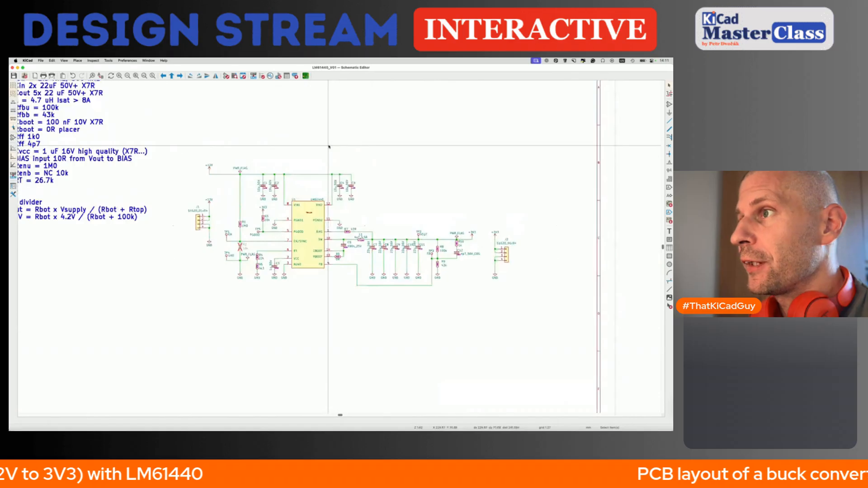
left_click(306, 75)
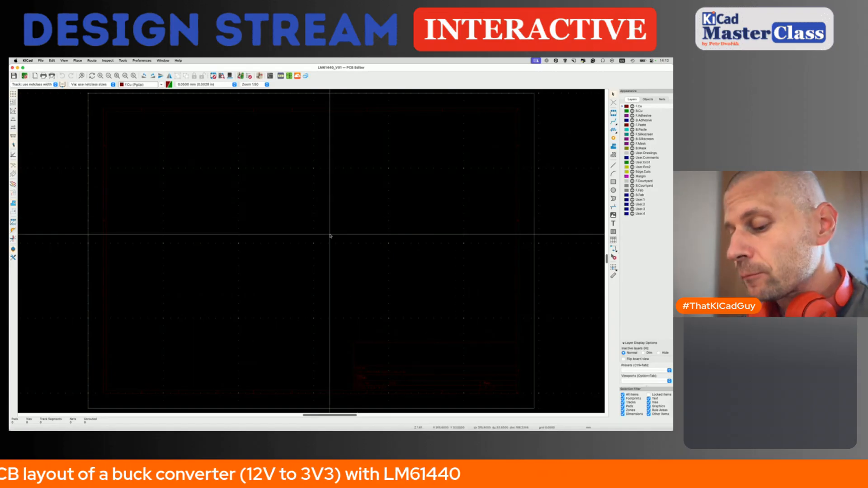
key("super+s")
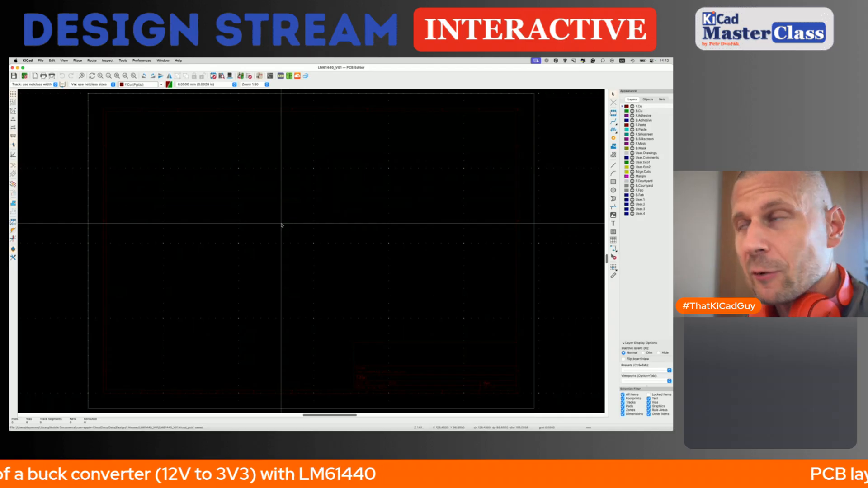
Step: Update the PCB from the schematic after reviewing the pending changes, place the imported footprints on the sheet, and save the board
key("F8")
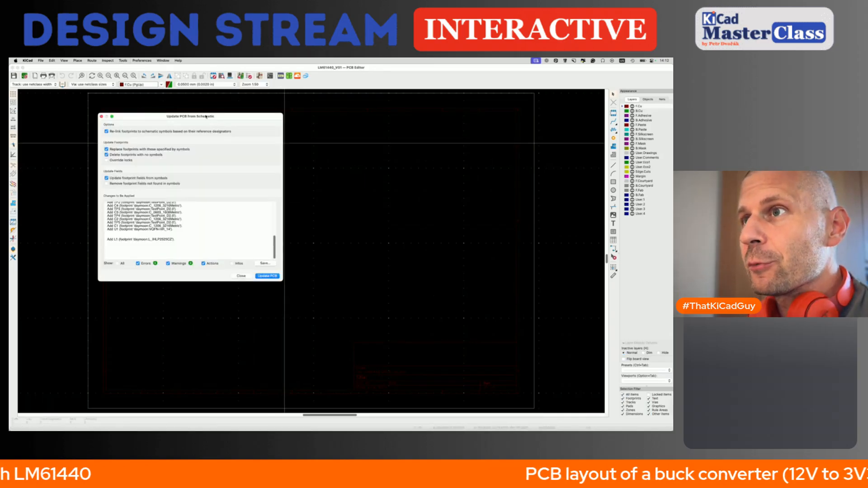
scroll(185, 233, "up", 5)
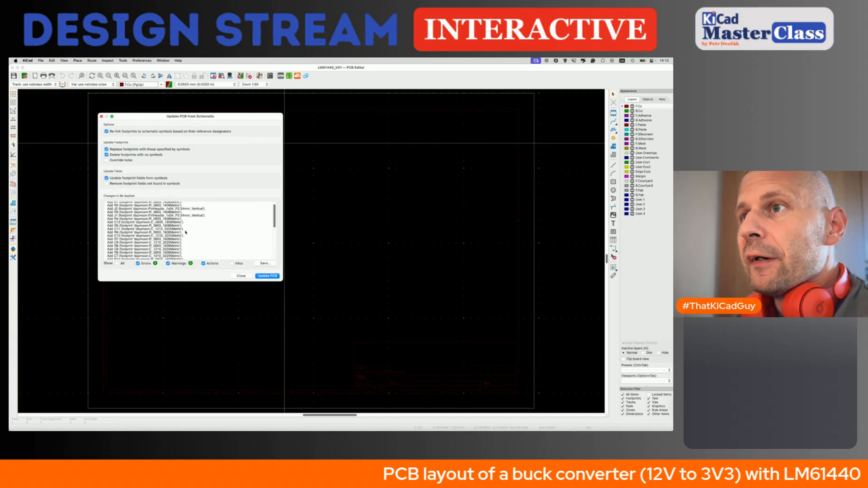
scroll(186, 233, "down", 5)
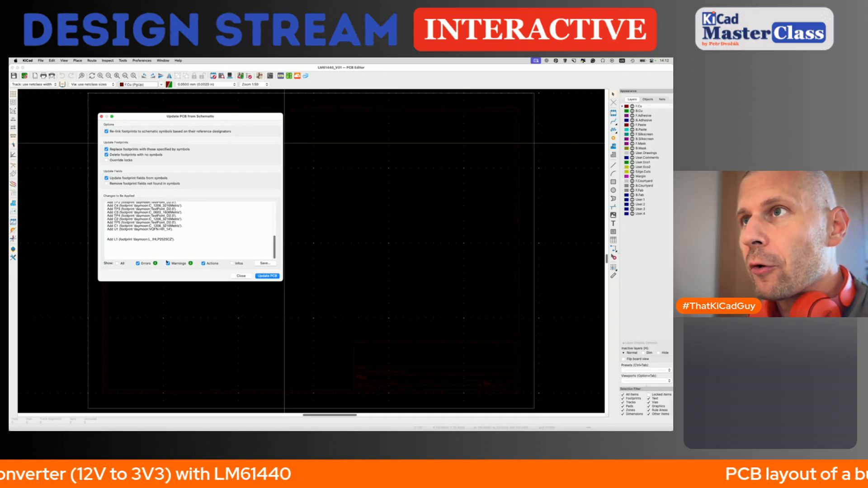
left_click(266, 275)
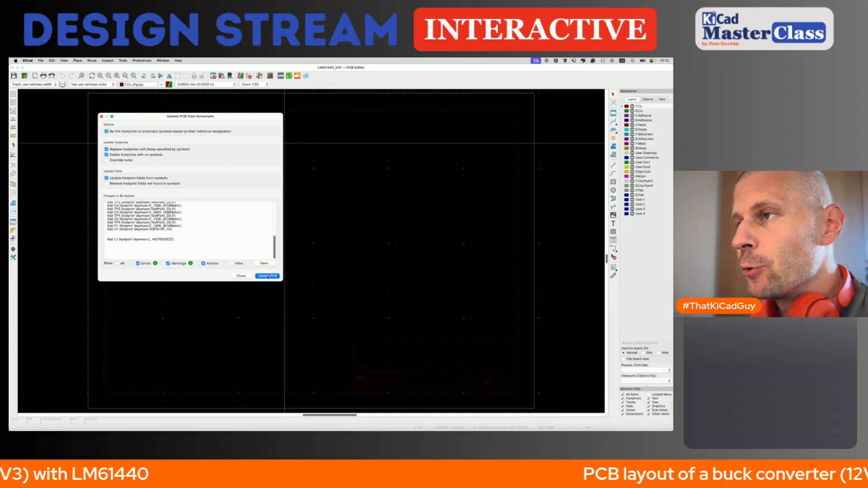
left_click(242, 276)
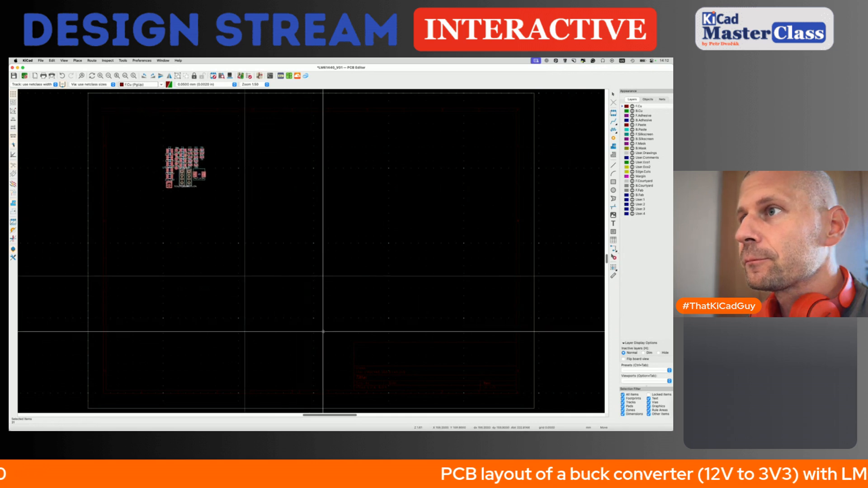
left_click(329, 358)
key("super+s")
scroll(182, 190, "up", 5)
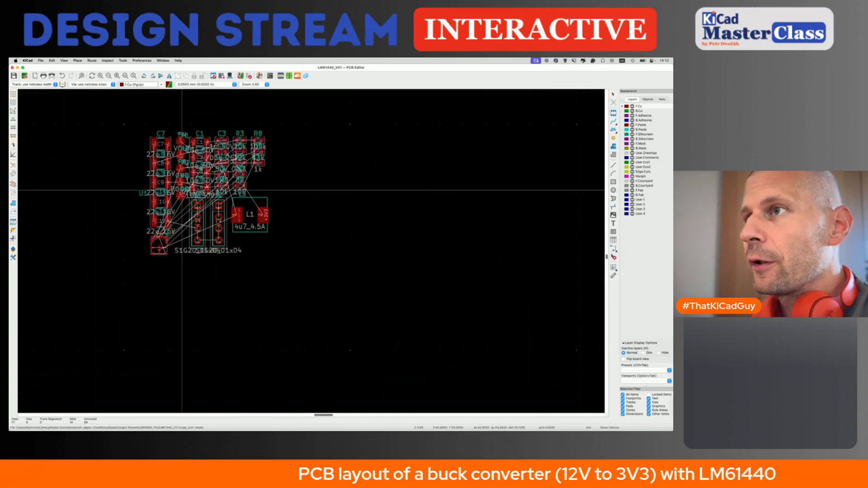
Step: Select all imported footprints and declutter the board by hiding the F.Silkscreen layer and the footprint values
left_click_drag(139, 124, 314, 300)
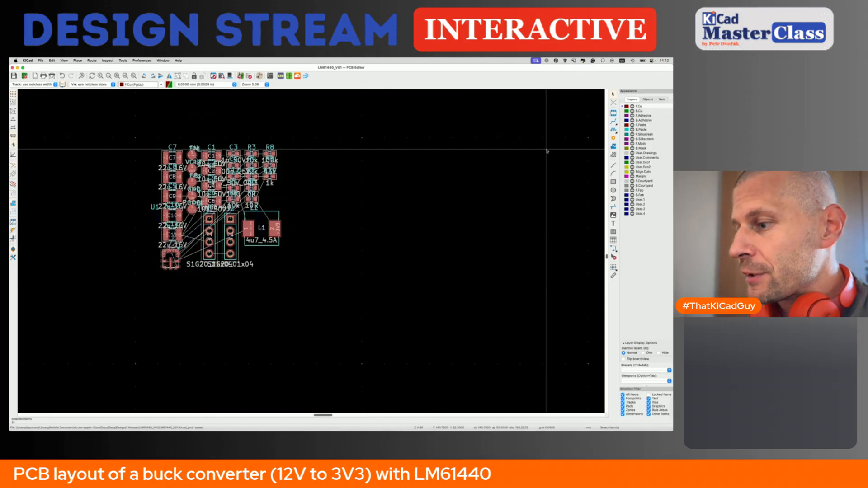
left_click(633, 134)
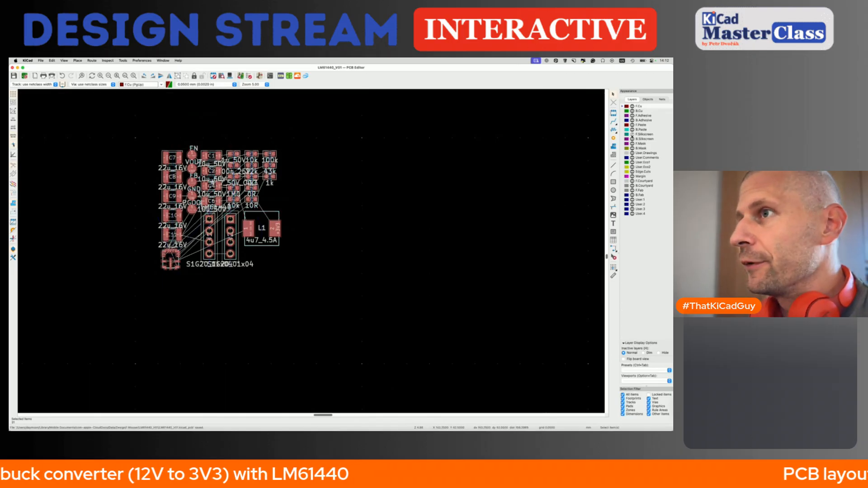
left_click(648, 99)
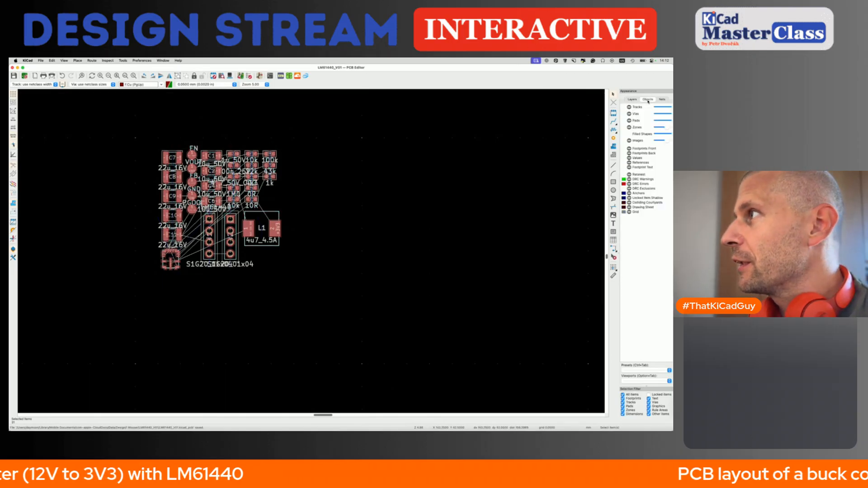
left_click(629, 158)
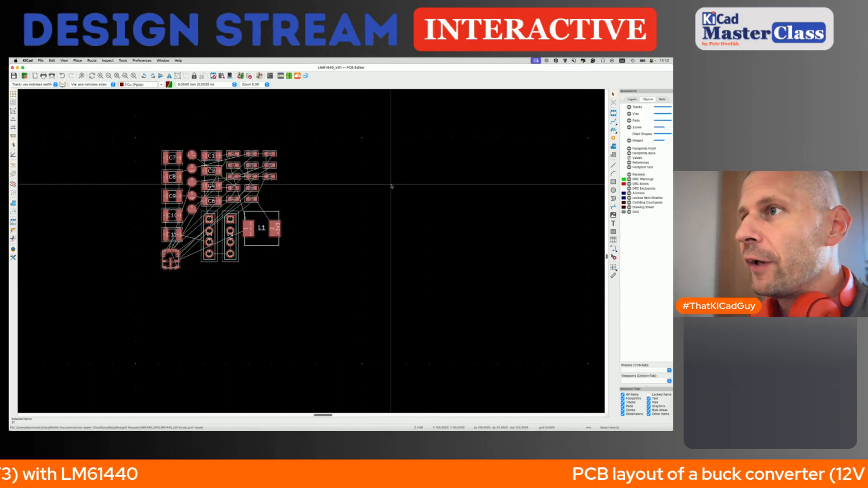
Step: Show the footprint values and the F.Silkscreen layer to inspect the clutter, and hide both again
left_click(629, 157)
left_click(632, 99)
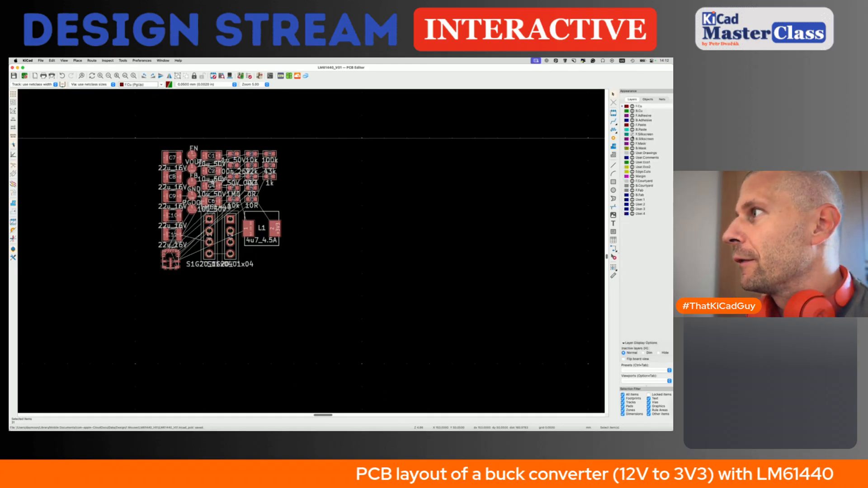
left_click(632, 134)
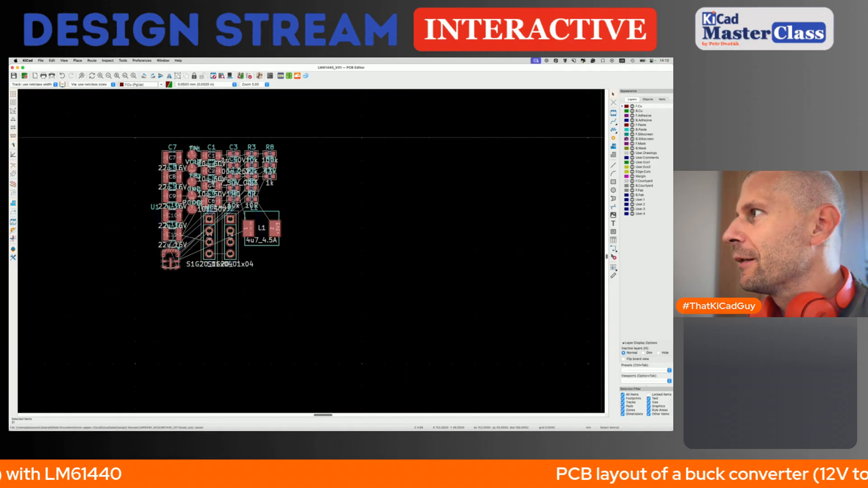
left_click(632, 134)
left_click(649, 99)
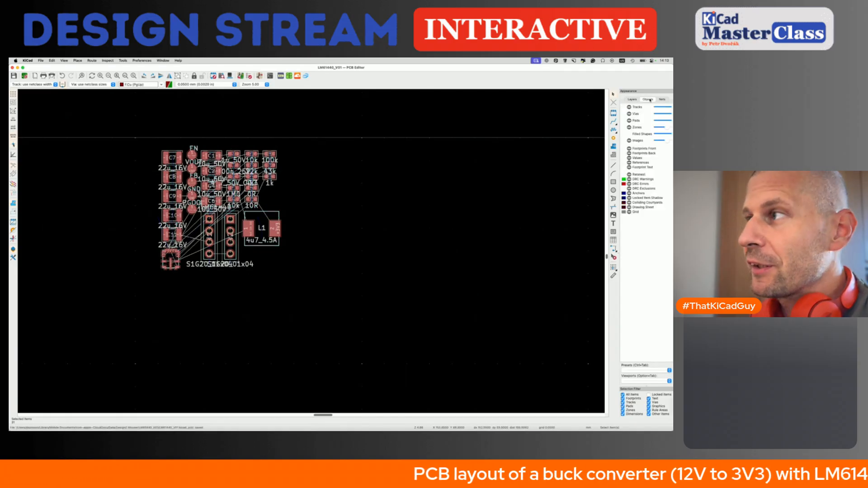
left_click(629, 158)
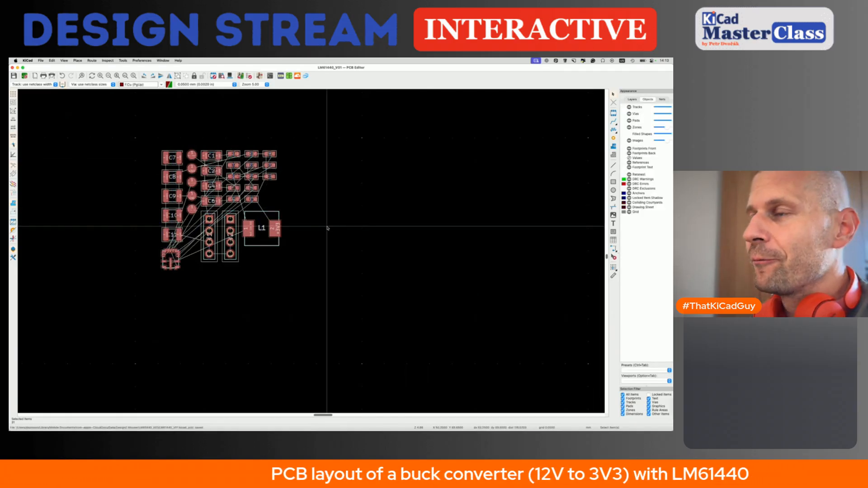
Step: Switch to the schematic and place an M3.2Pad mounting hole symbol below the LM61440
scroll(326, 228, "down", 2)
scroll(278, 236, "up", 2)
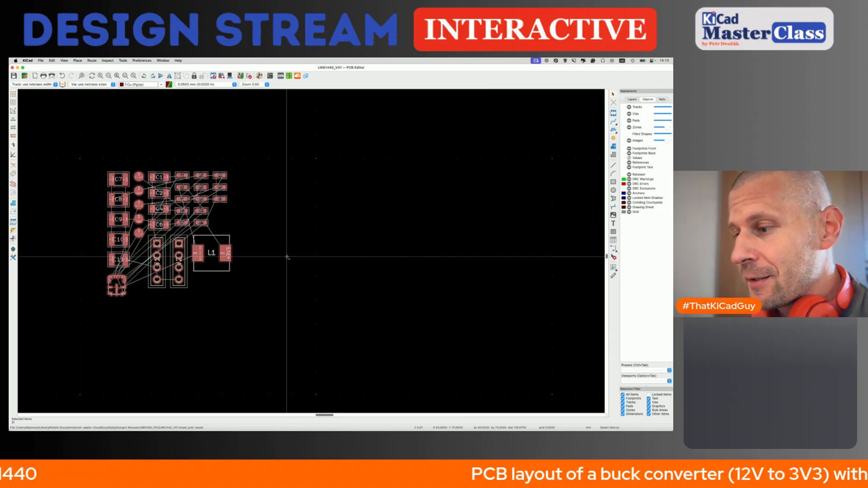
key("super+grave")
scroll(325, 274, "down", 1)
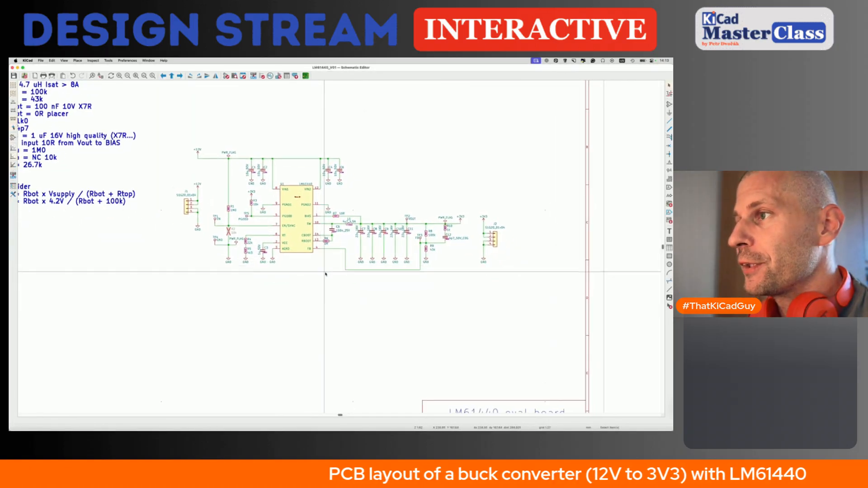
scroll(312, 289, "down", 2)
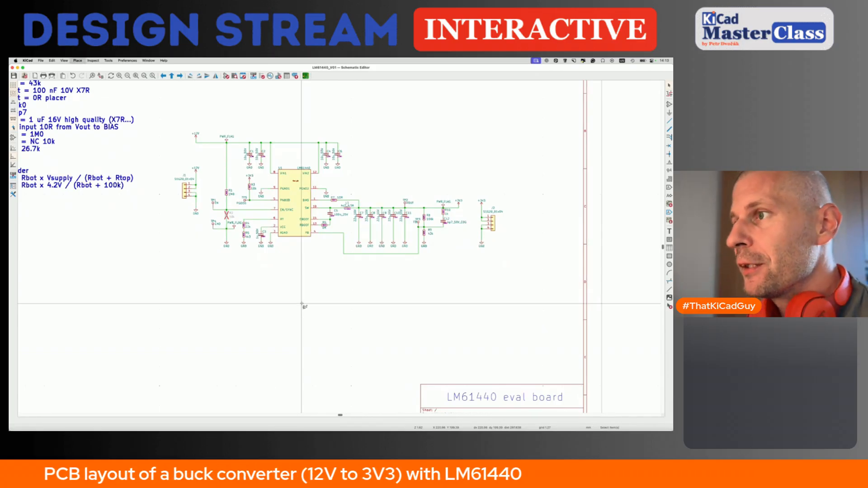
type("alm6")
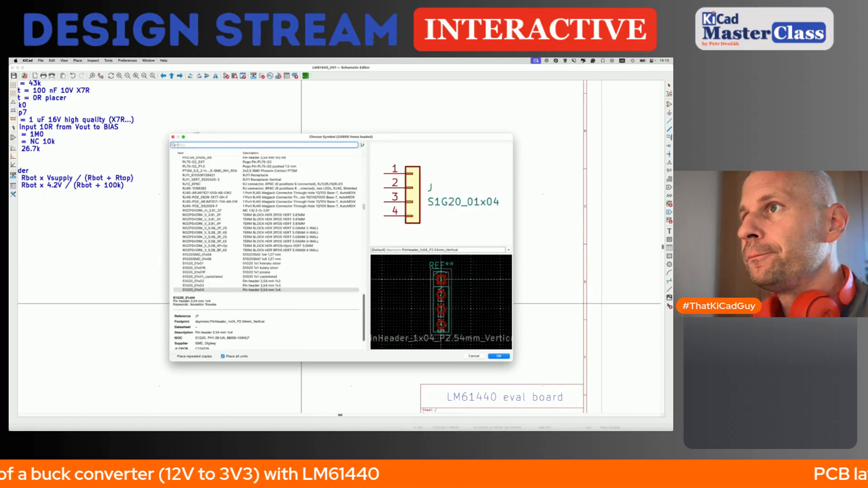
type("1")
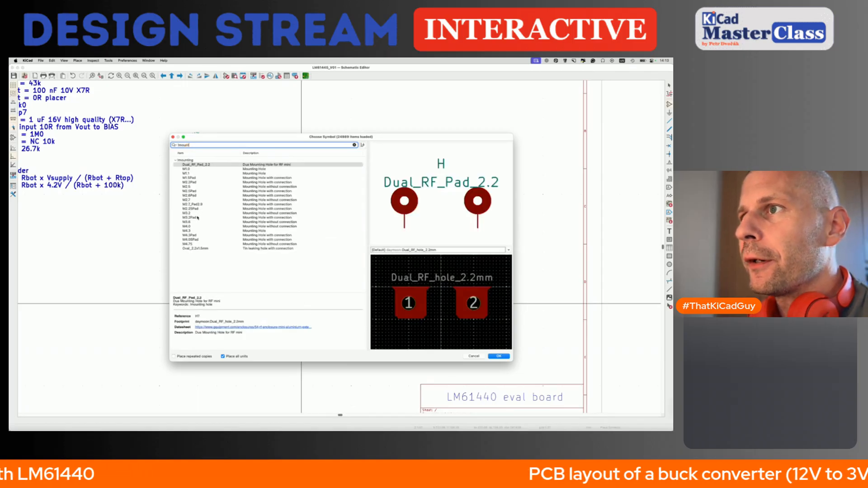
double_click(198, 218)
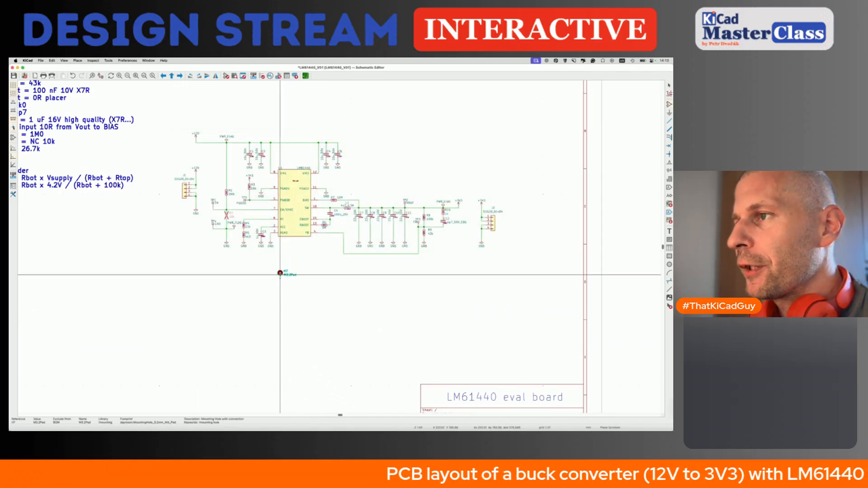
scroll(284, 282, "up", 3)
double_click(280, 286)
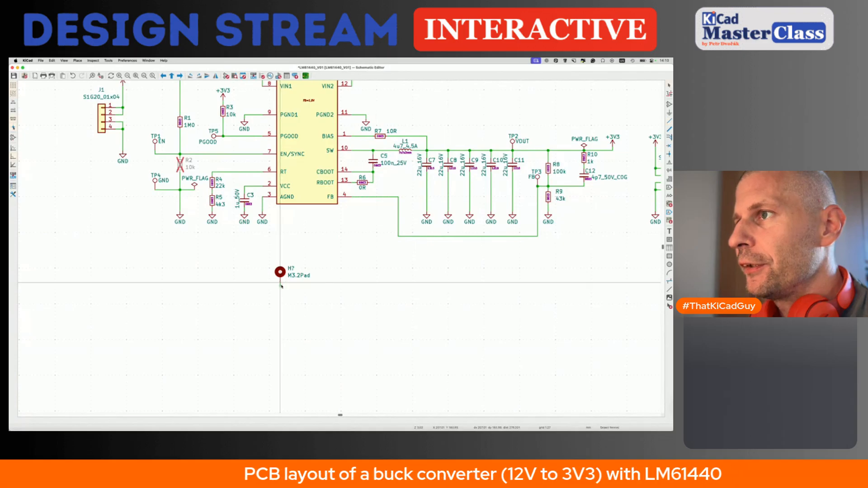
Step: Connect a GND symbol to the mounting hole, duplicate the pair into a two-by-two group of four holes, and save
key("super+d")
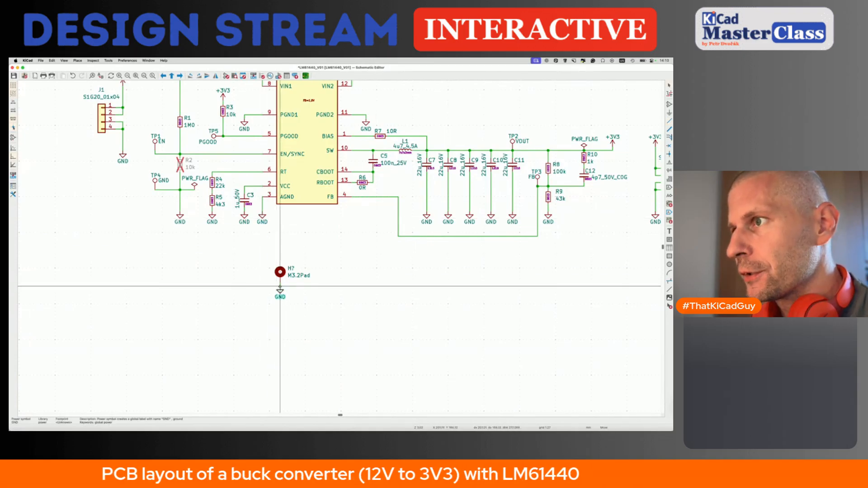
left_click(280, 289)
key("super+s")
key("super+d")
left_click(369, 301)
left_click_drag(257, 265, 407, 333)
key("super+d")
left_click(323, 321)
key("super+s")
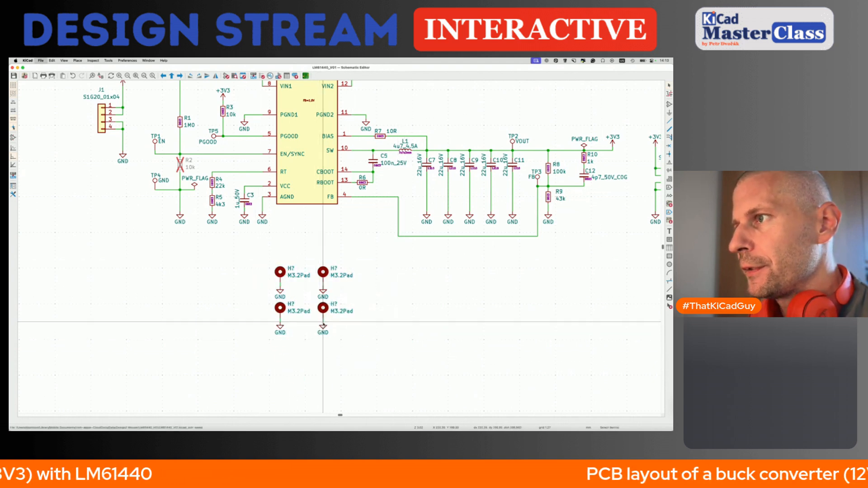
Step: Find the Beny-devices logo symbol and place it just above the title block
scroll(323, 322, "down", 3)
type("abeny-be")
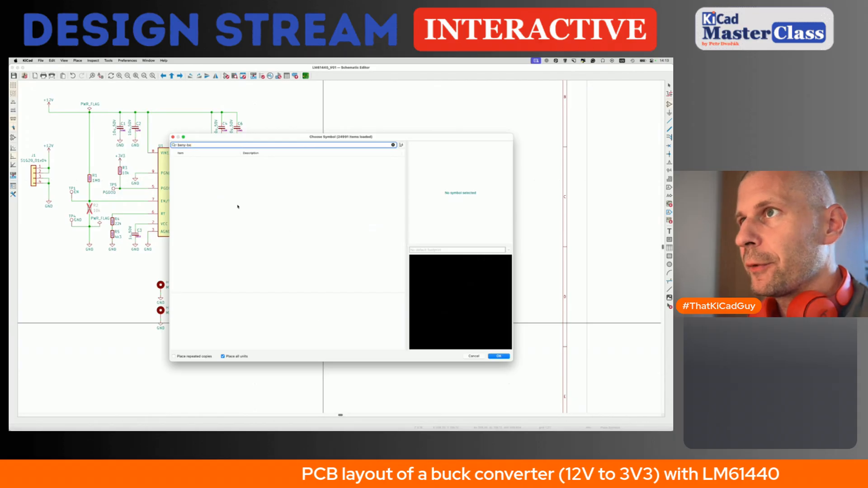
type("de")
double_click(212, 166)
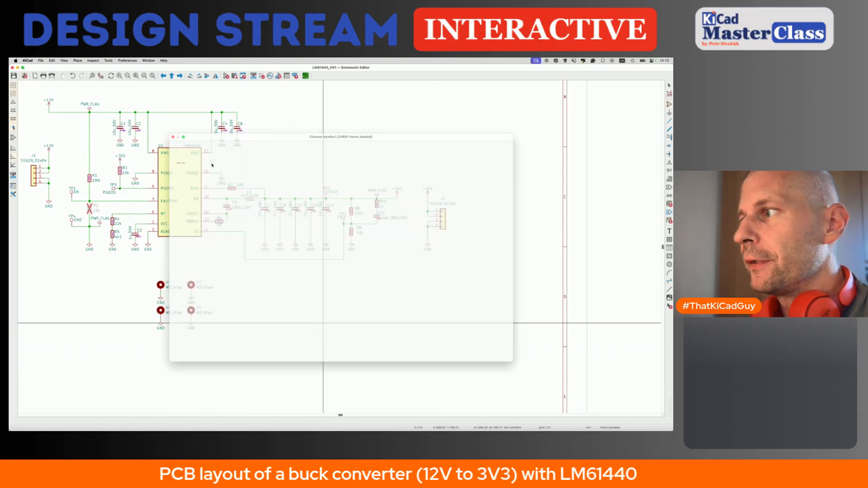
left_click(415, 371)
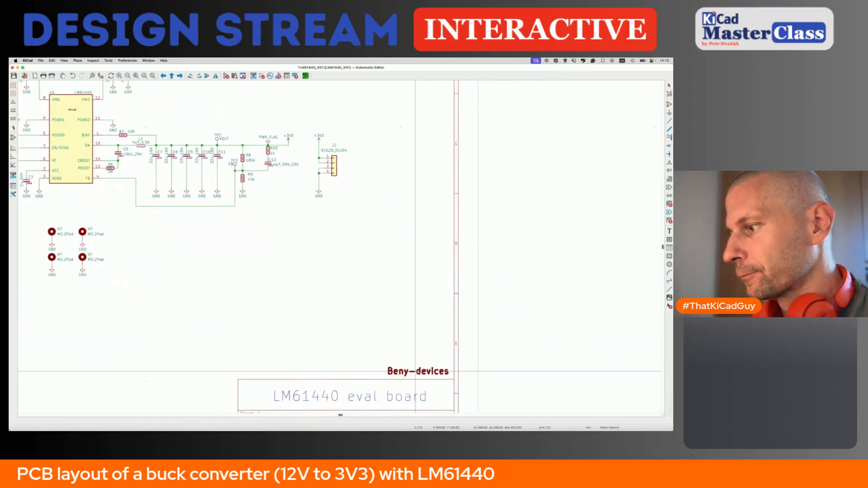
Step: Annotate the entire schematic, keeping the existing annotations, and save it
left_click(254, 76)
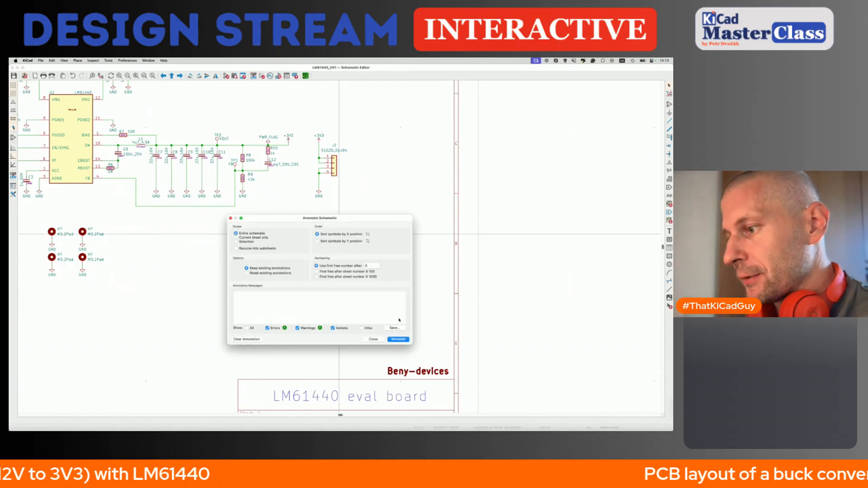
left_click(398, 340)
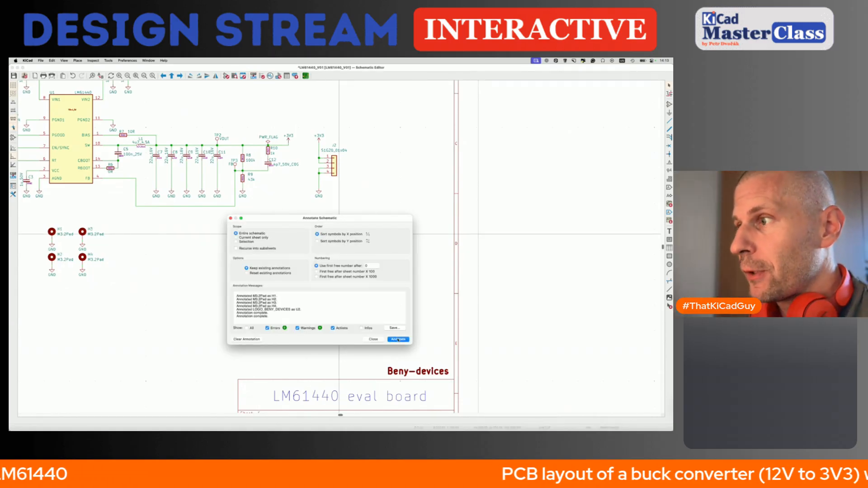
left_click(374, 340)
key("super+s")
Step: Update the PCB from the schematic, place the new mounting hole and logo footprints on the sheet, and save the board
scroll(285, 208, "down", 3)
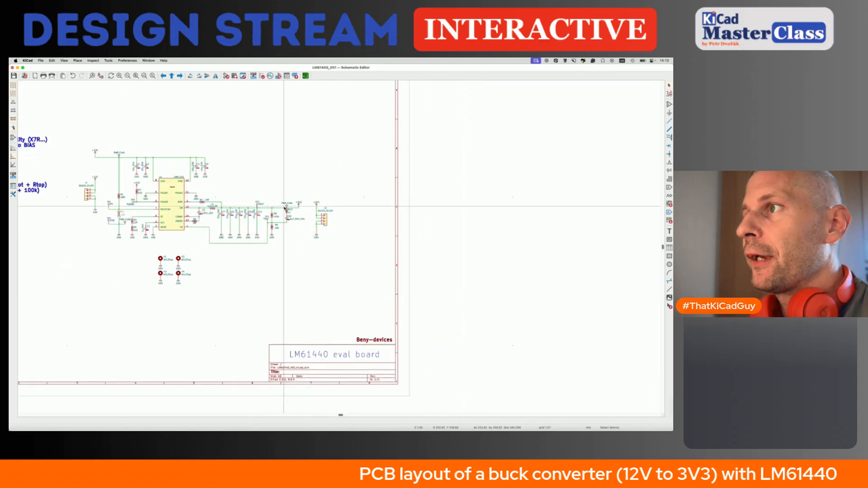
key("F8")
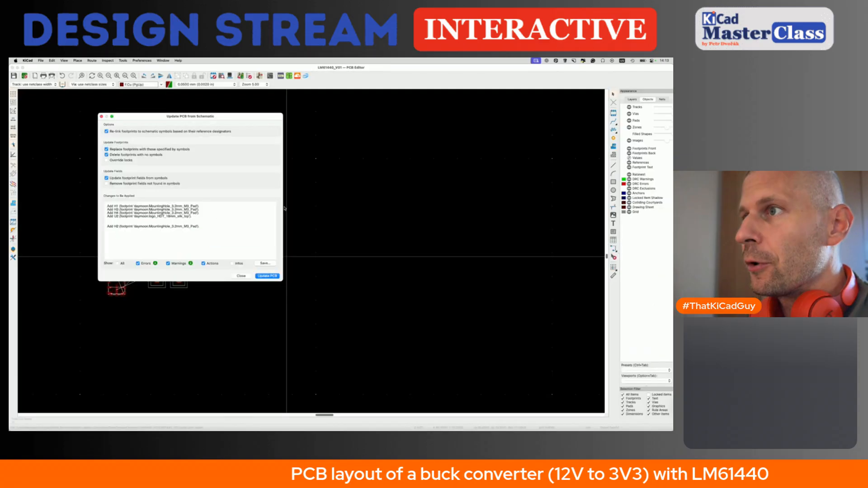
left_click(267, 276)
left_click(242, 276)
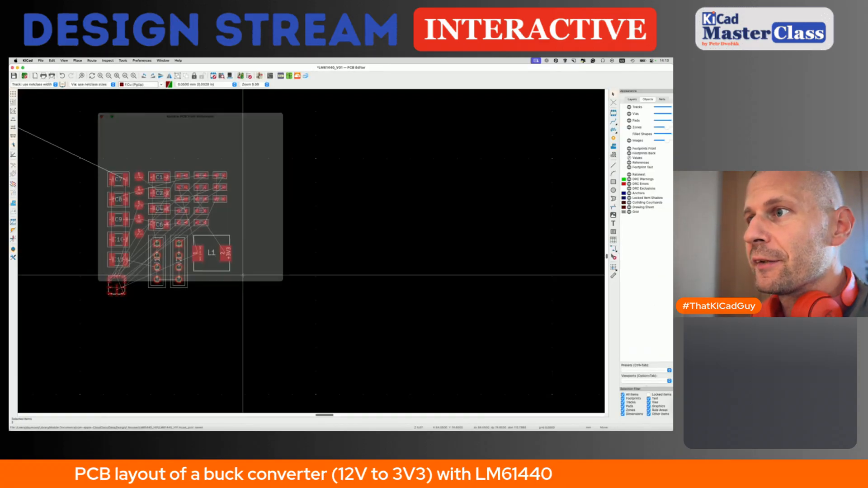
scroll(243, 275, "down", 2)
scroll(243, 275, "down", 3)
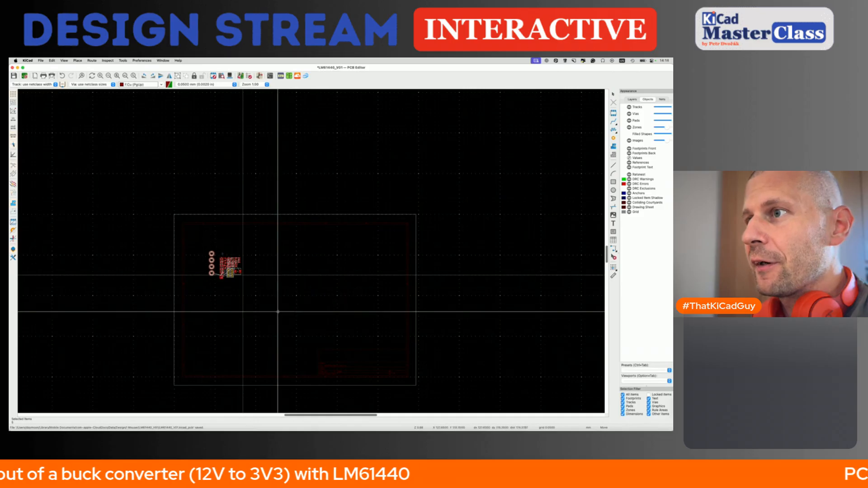
left_click(276, 312)
left_click(276, 312)
key("super+s")
Step: Show the F.Silkscreen layer, move the logo footprint clear of the components, and hide the layer again
scroll(261, 270, "up", 3)
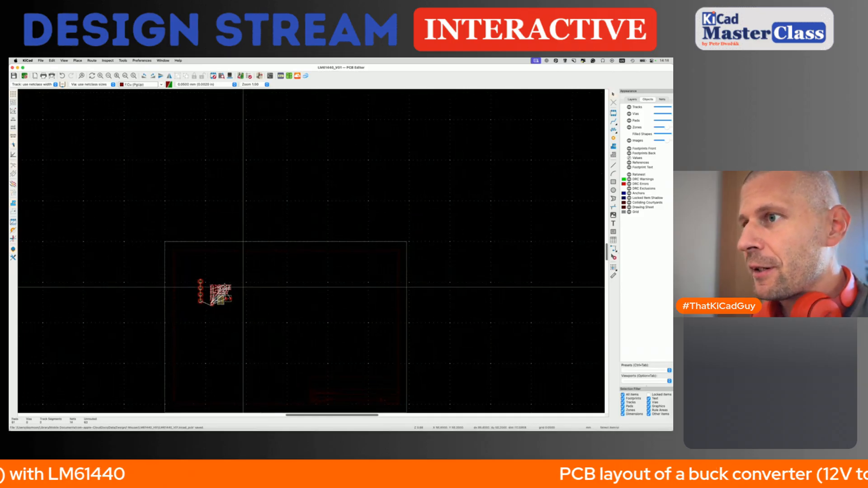
left_click(632, 99)
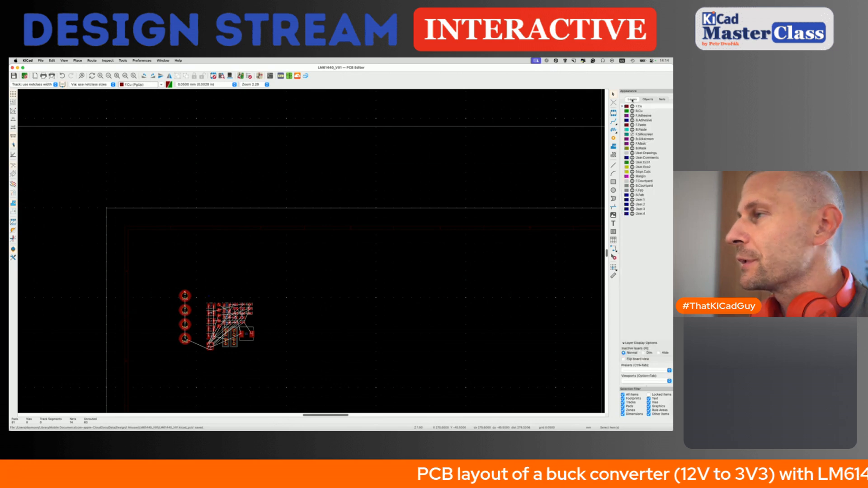
left_click(632, 135)
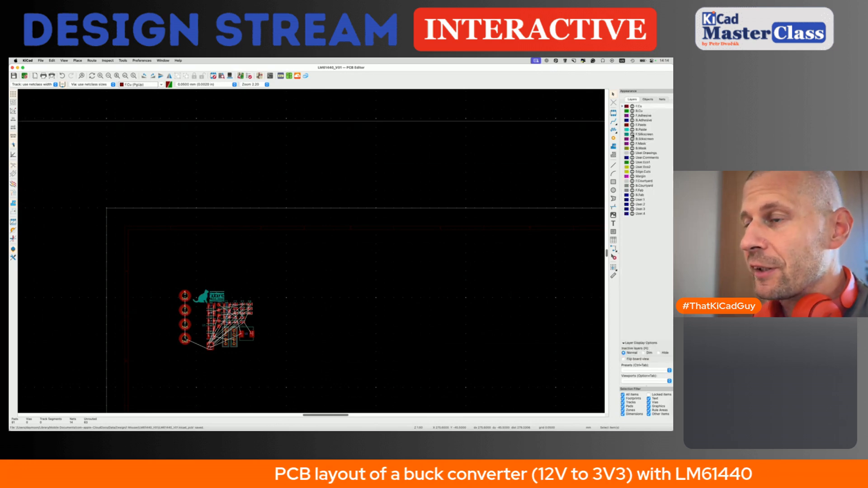
left_click(200, 297)
left_click_drag(200, 297, 224, 284)
left_click(632, 135)
Step: Draw a vertical line on Edge.Cuts beside the footprints as the board outline's left edge
scroll(204, 306, "up", 4)
middle_click_drag(203, 306, 142, 222)
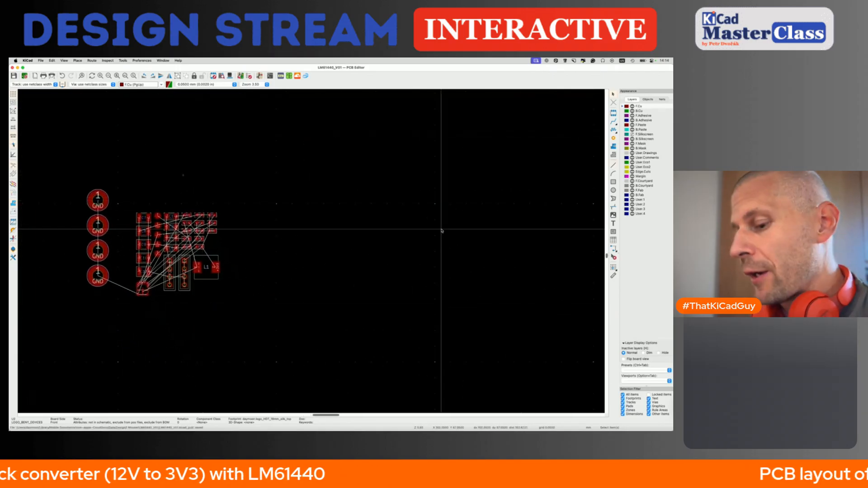
left_click(643, 171)
left_click(614, 165)
middle_click_drag(405, 229, 357, 217)
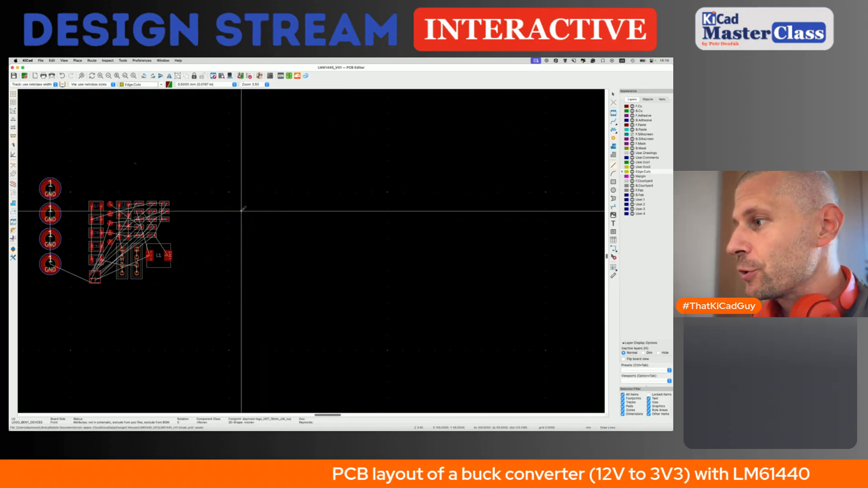
left_click(228, 192)
left_click(228, 345)
key("Escape")
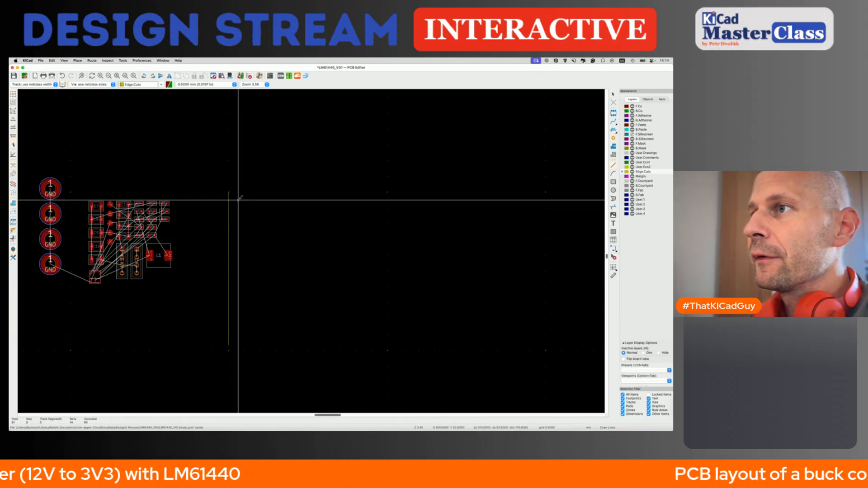
Step: Draw a horizontal Edge.Cuts line from the vertical line's upper end as the outline's top edge, and save the board
left_click(229, 192)
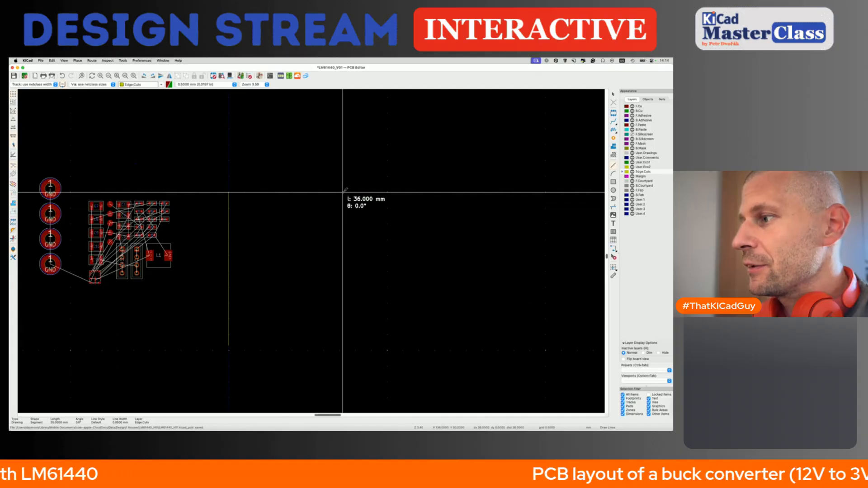
left_click(424, 193)
key("Escape")
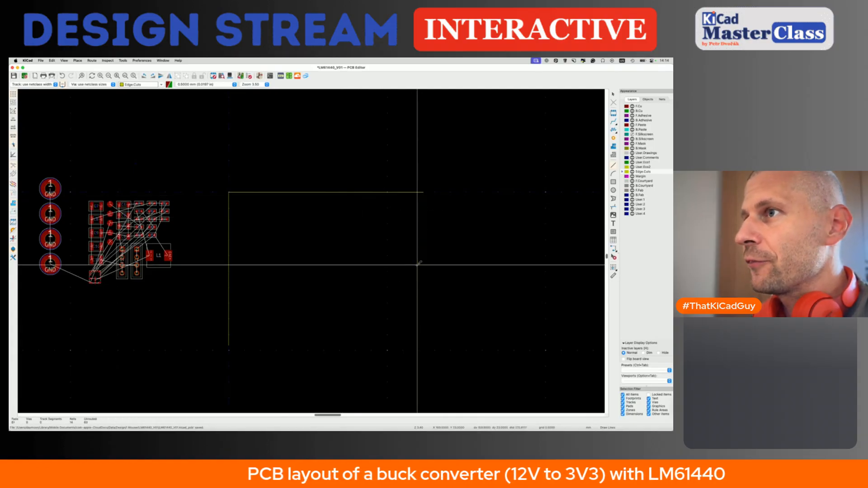
key("Escape")
key("super+s")
Step: Move mounting hole footprint H1 just inside the upper-left corner of the board outline
scroll(227, 208, "up", 5)
scroll(227, 208, "down", 6)
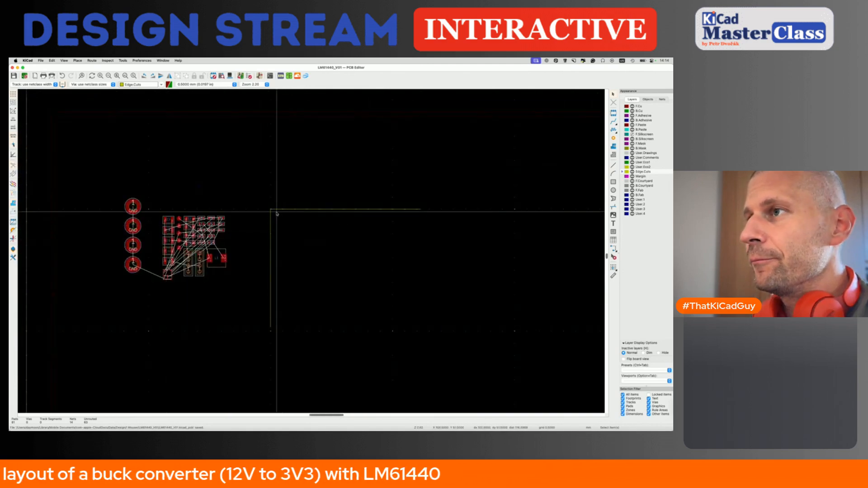
left_click(138, 204)
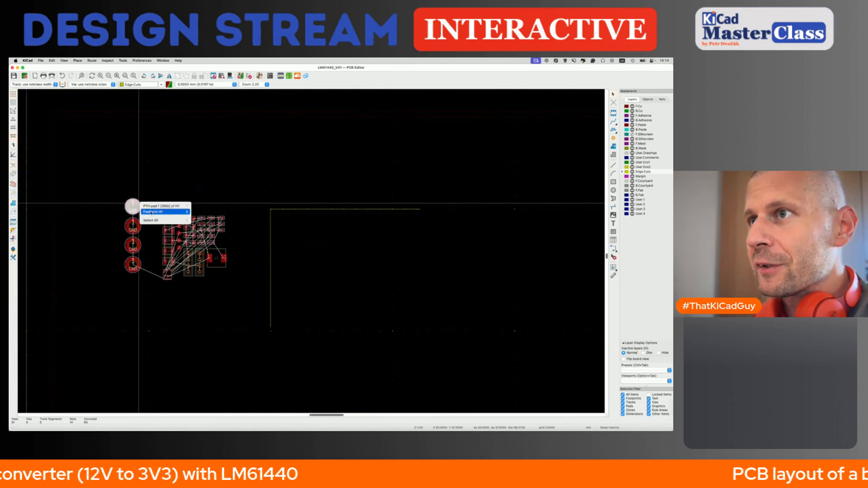
left_click(151, 212)
key("m")
left_click(288, 221)
Step: Position mounting hole H1 at X 5 mm and Y 5 mm from the outline's upper-left corner, using that corner as the reference point
scroll(287, 222, "up", 5)
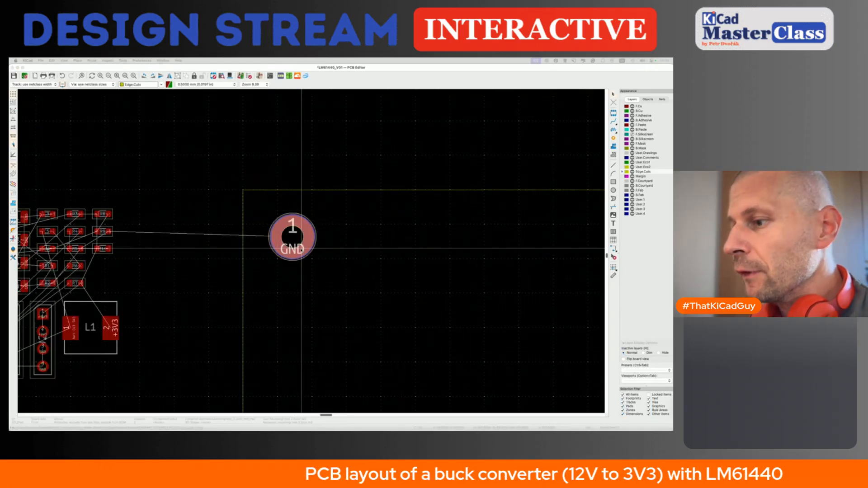
key("shift+p")
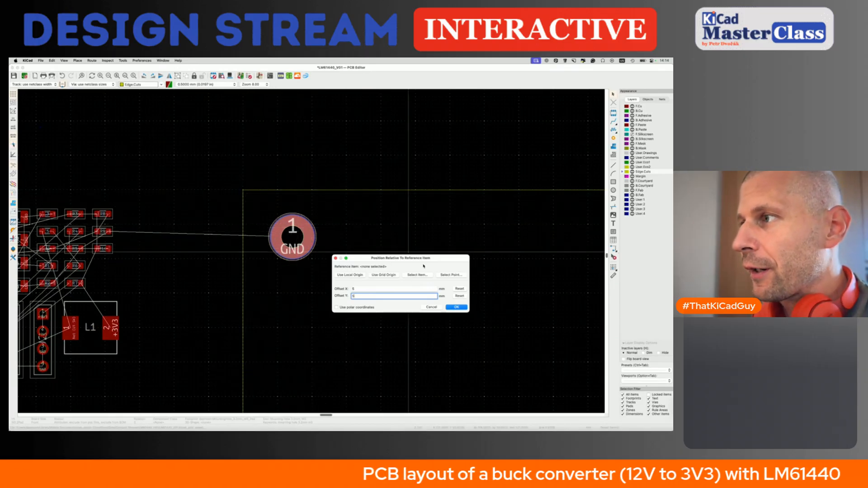
left_click(452, 275)
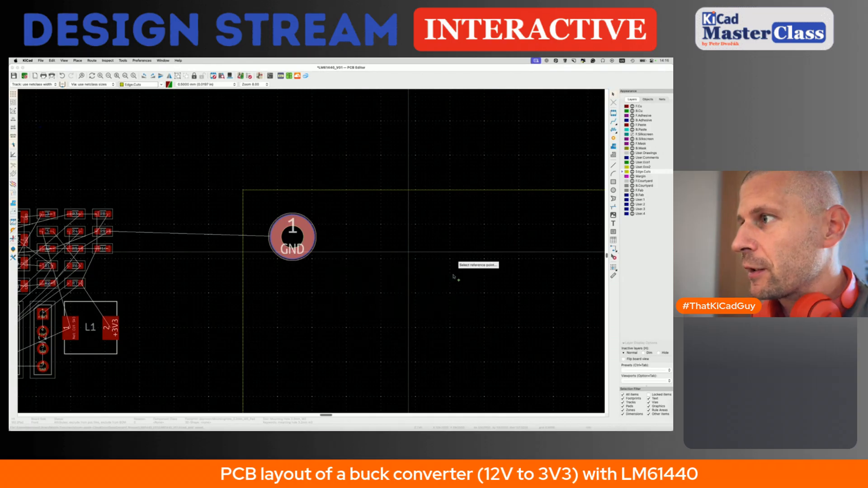
left_click(243, 190)
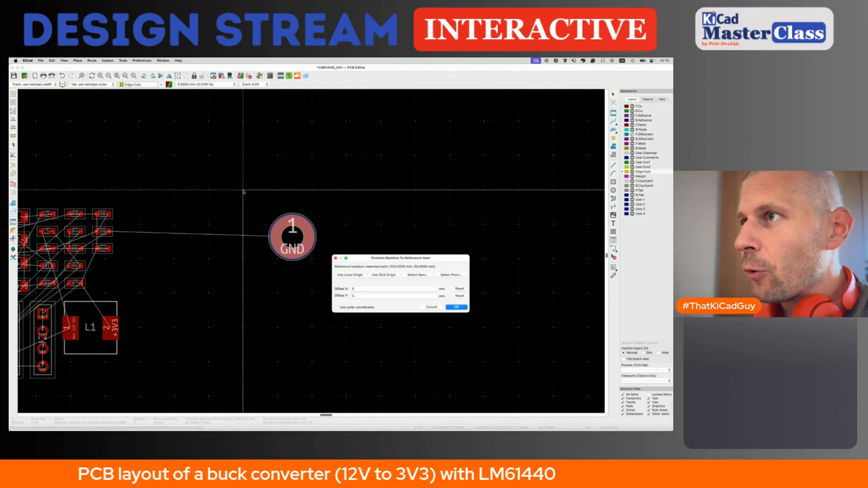
left_click(454, 307)
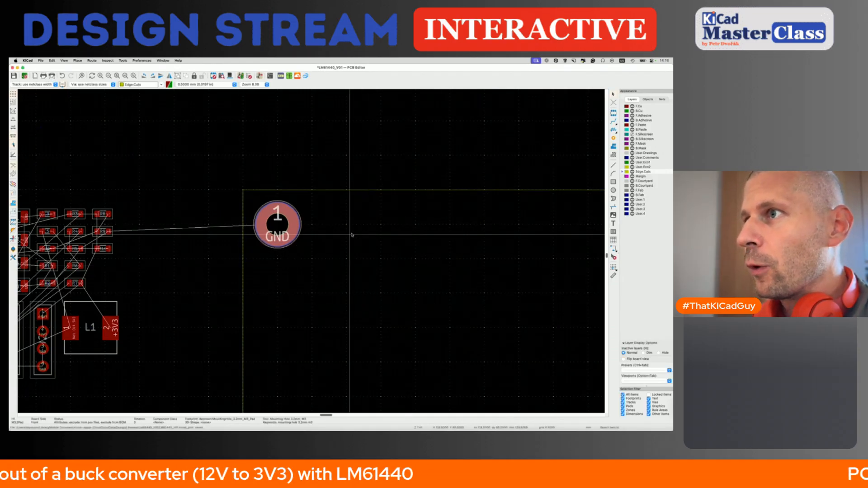
scroll(270, 204, "up", 5)
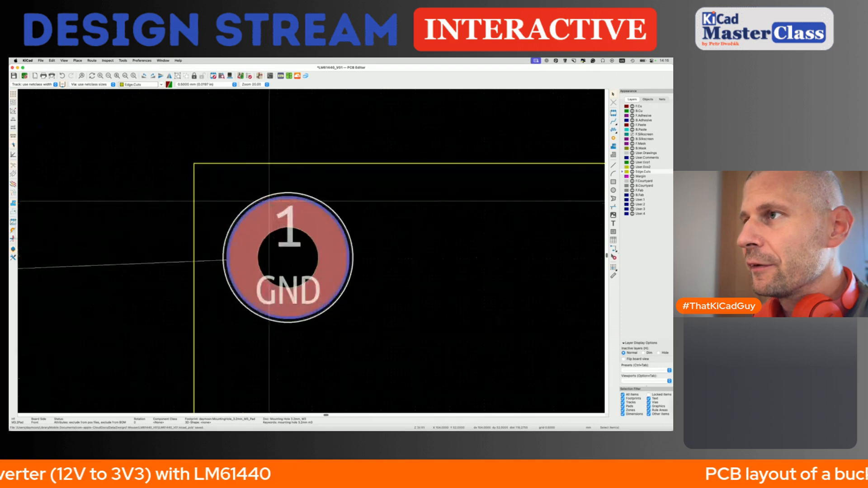
scroll(271, 204, "down", 5)
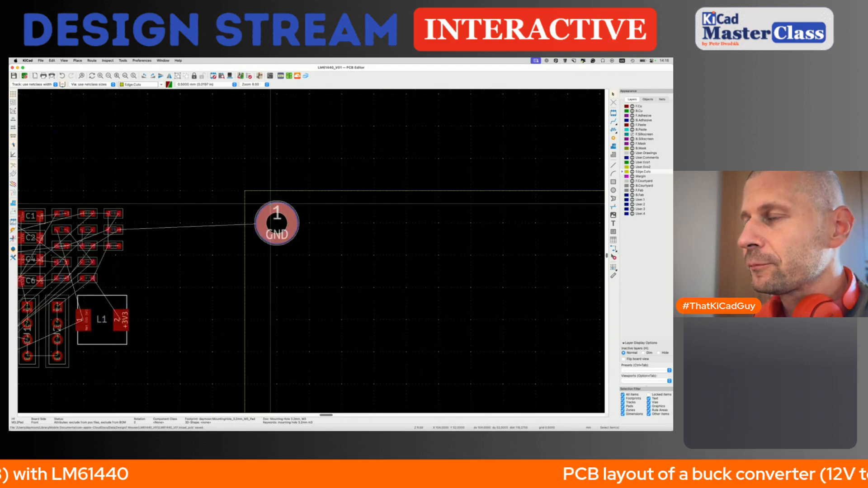
scroll(272, 205, "down", 2)
scroll(277, 211, "up", 3)
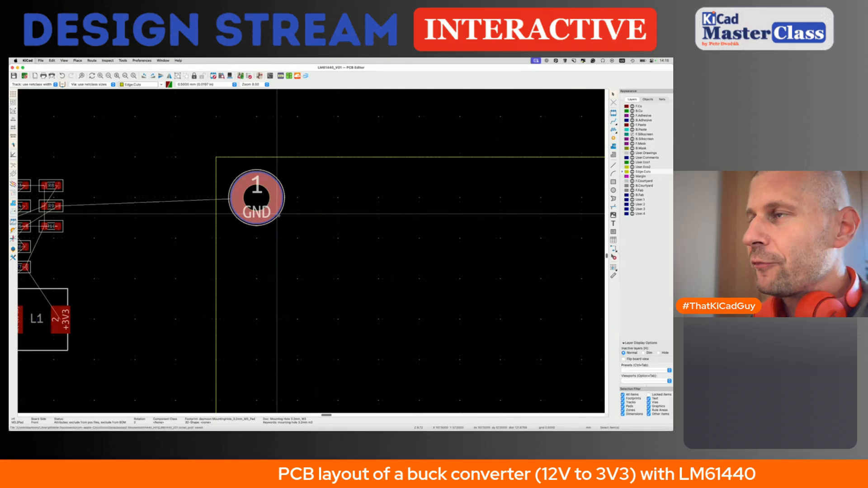
scroll(278, 215, "down", 4)
scroll(278, 216, "up", 5)
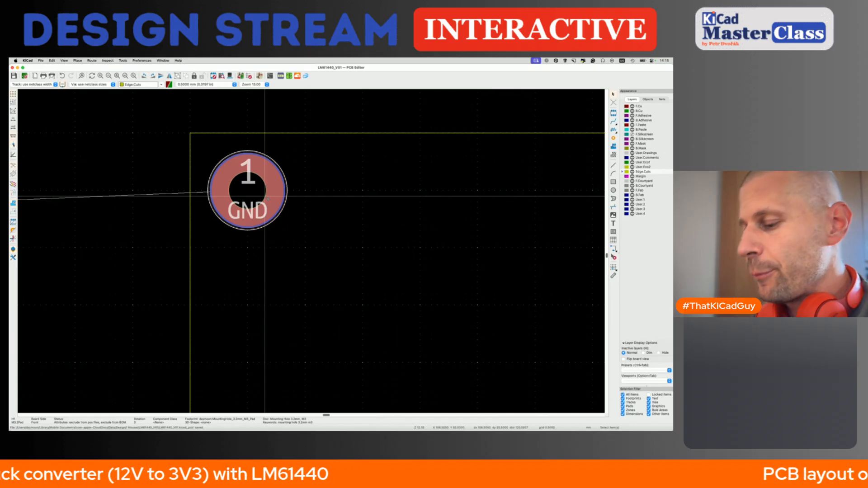
scroll(267, 199, "down", 3)
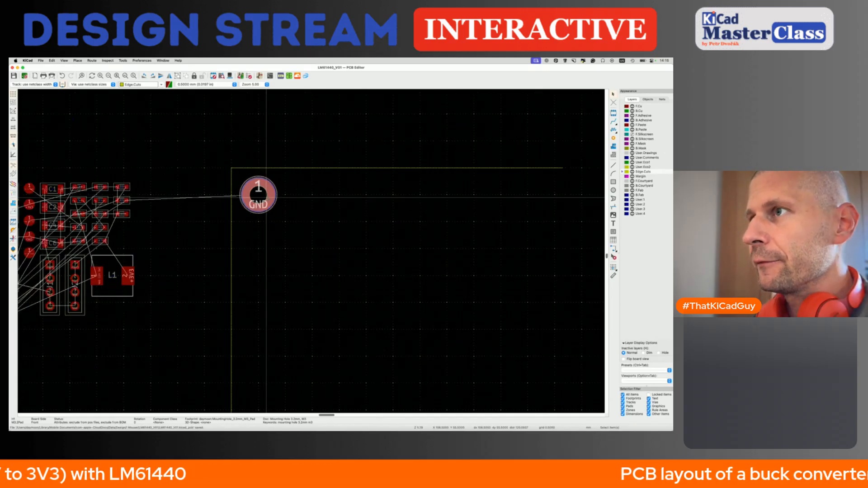
scroll(316, 221, "down", 2)
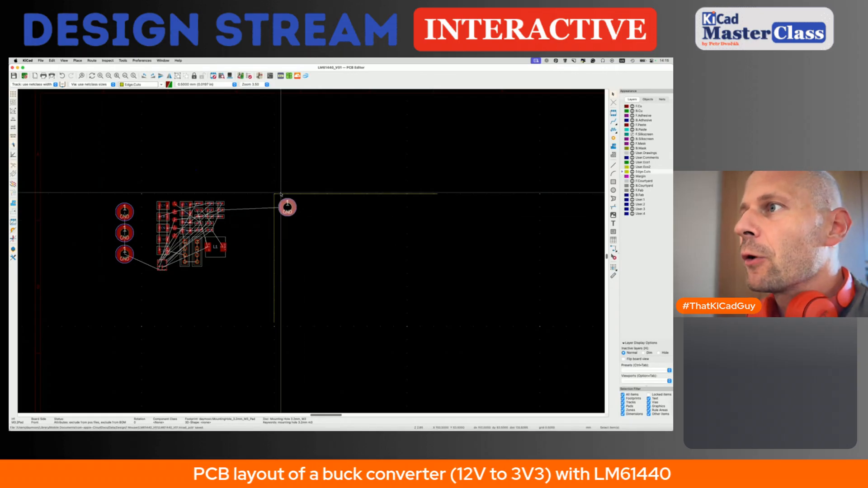
scroll(281, 196, "up", 2)
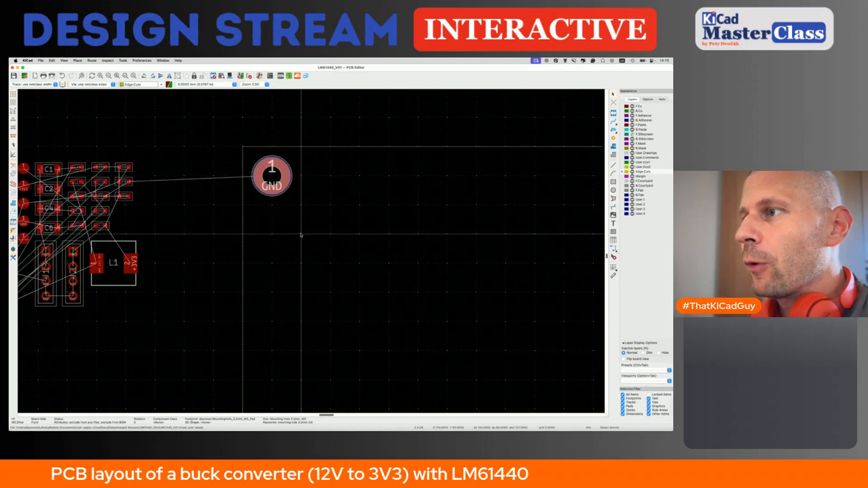
scroll(301, 235, "down", 3)
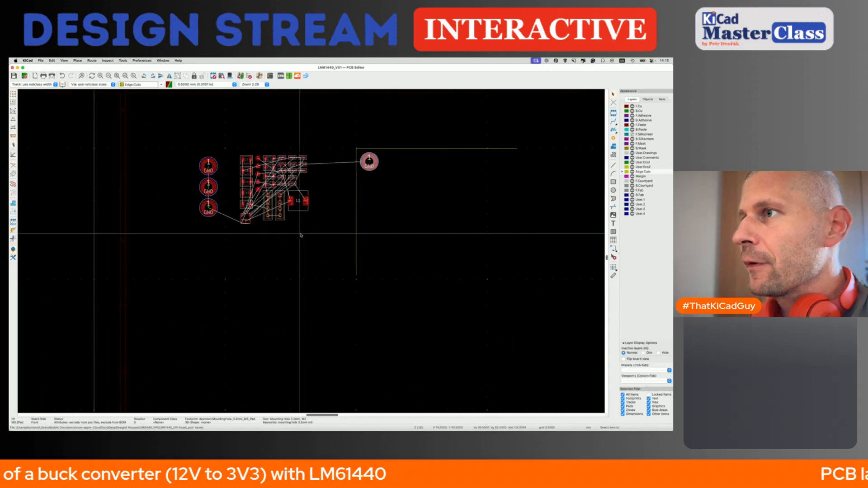
Step: Place the PNG layout example from the pics folder as a reference image below the component footprints, and save the board
left_click(614, 216)
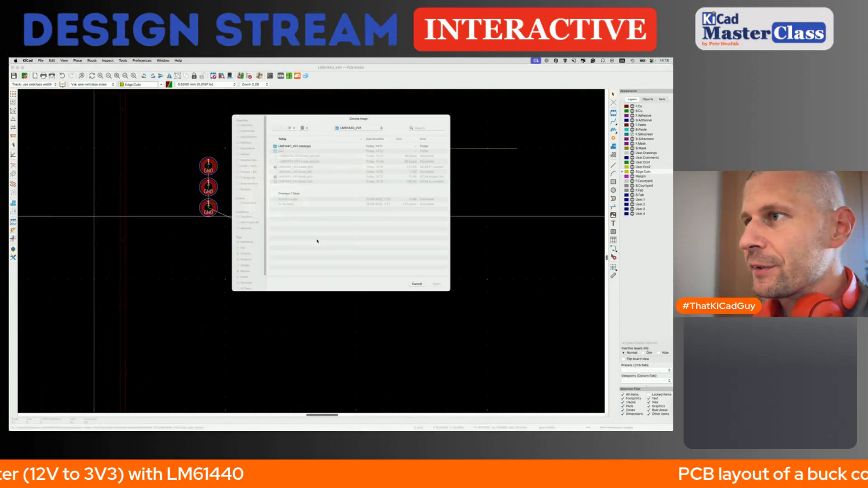
double_click(278, 148)
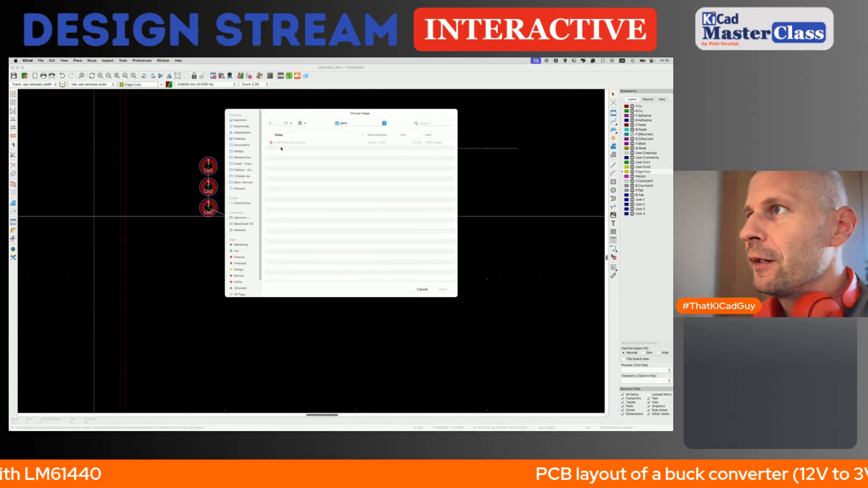
double_click(282, 143)
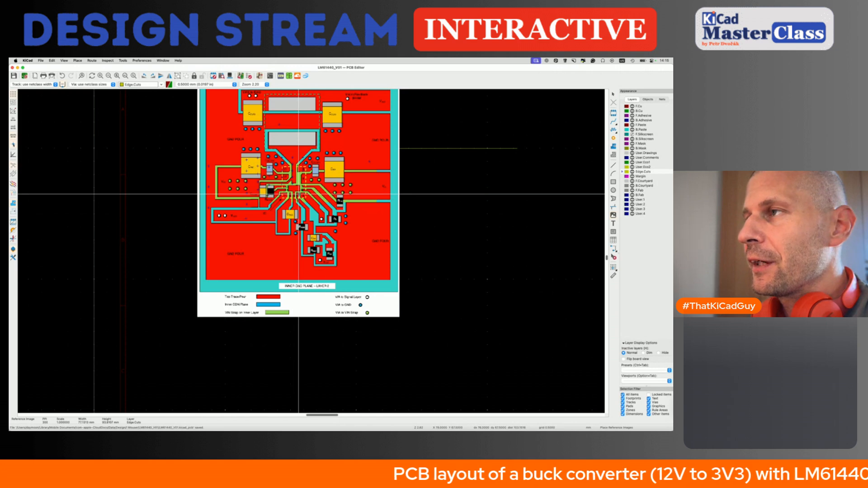
scroll(298, 195, "down", 2)
left_click(270, 270)
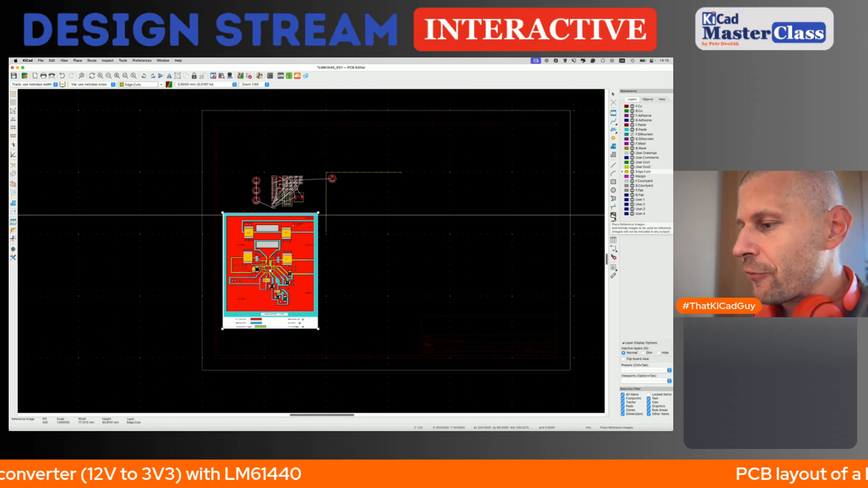
key("super+s")
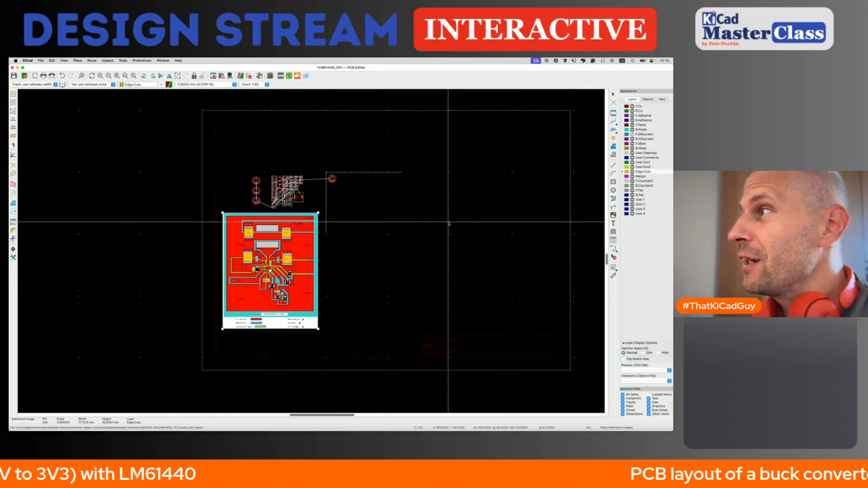
Step: Deselect the reference image and raise the opacity of Images in the object display settings
left_click(648, 99)
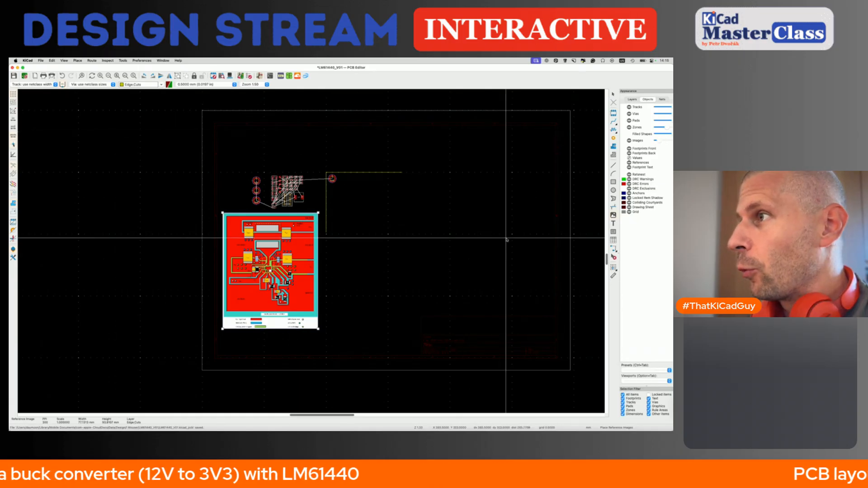
left_click(461, 281)
key("Escape")
left_click(461, 281)
key("Escape")
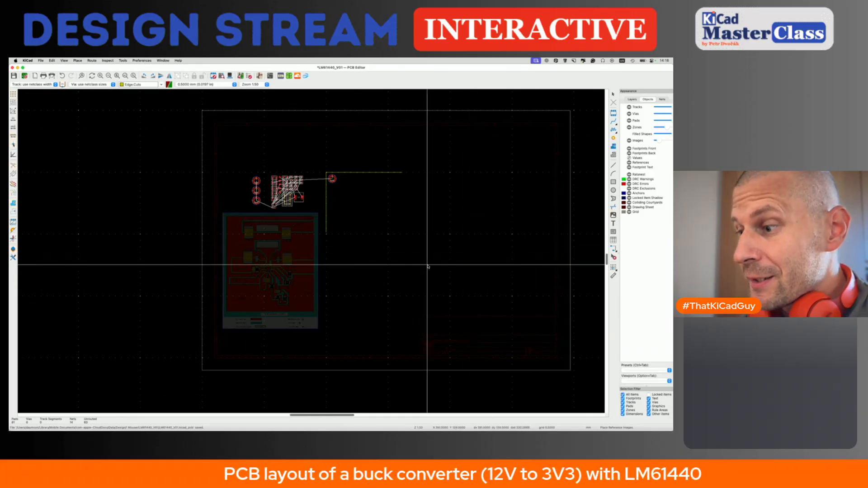
left_click_drag(658, 141, 667, 140)
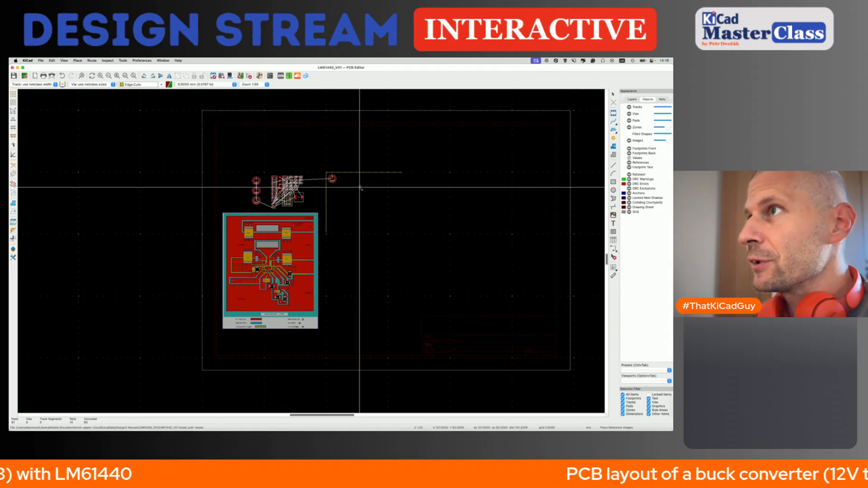
Step: Arrange the PCB Editor and Schematic Editor side by side, hide the PCB Editor's Appearance panel, and deselect H1 in the schematic
key("ctrl+Left")
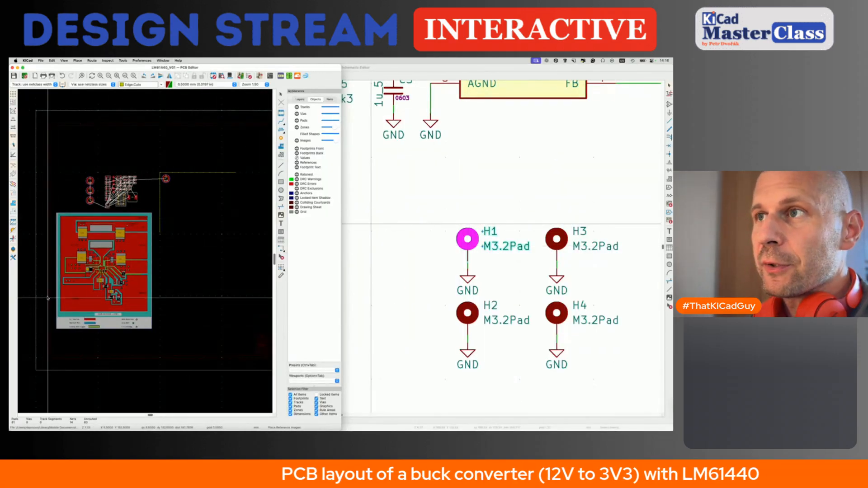
left_click(14, 250)
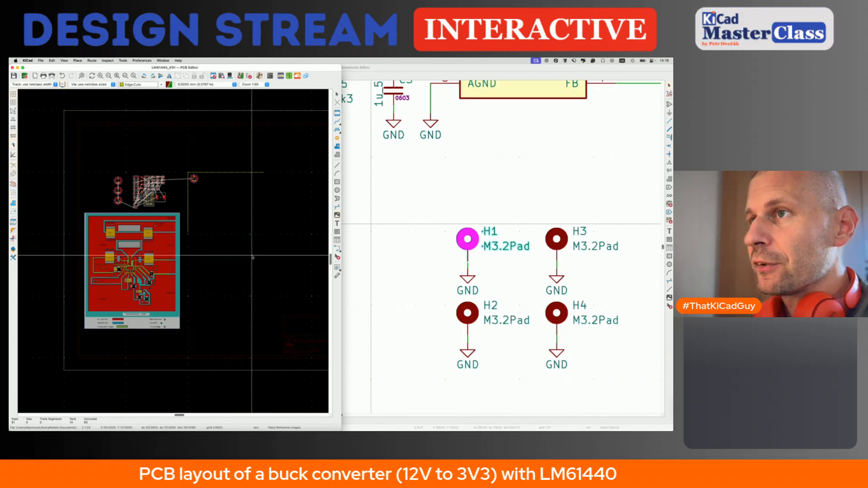
double_click(435, 67)
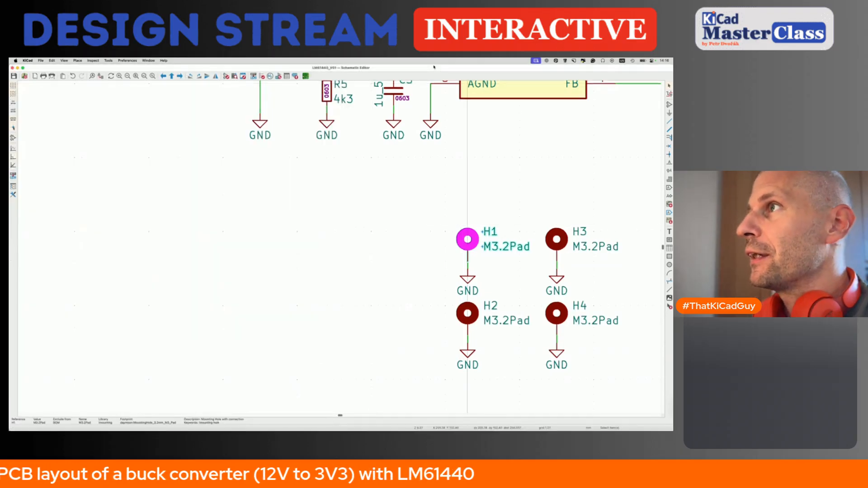
double_click(435, 67)
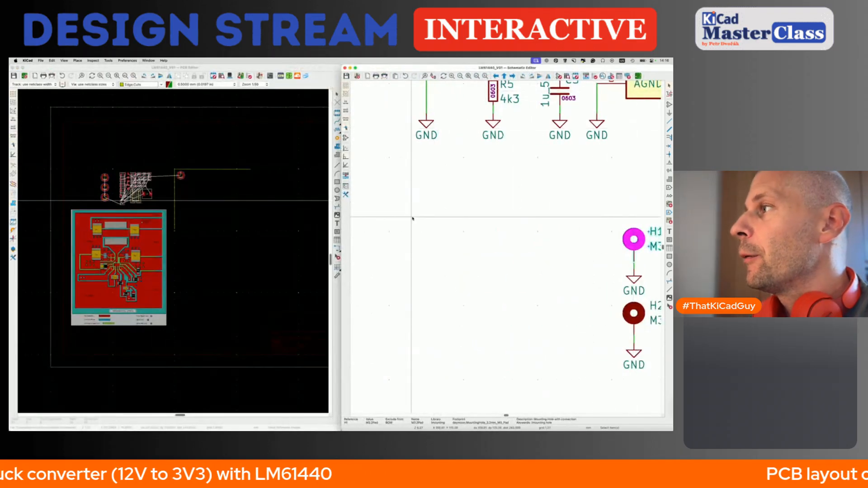
scroll(414, 212, "up", 5)
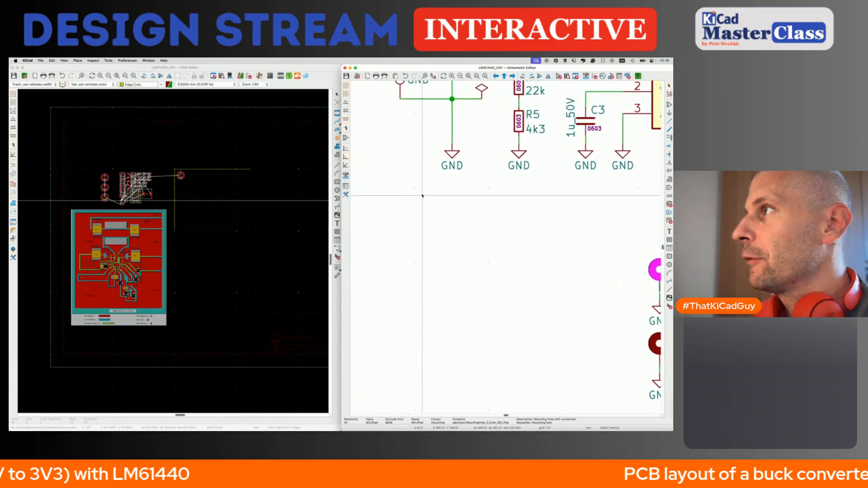
scroll(422, 196, "down", 5)
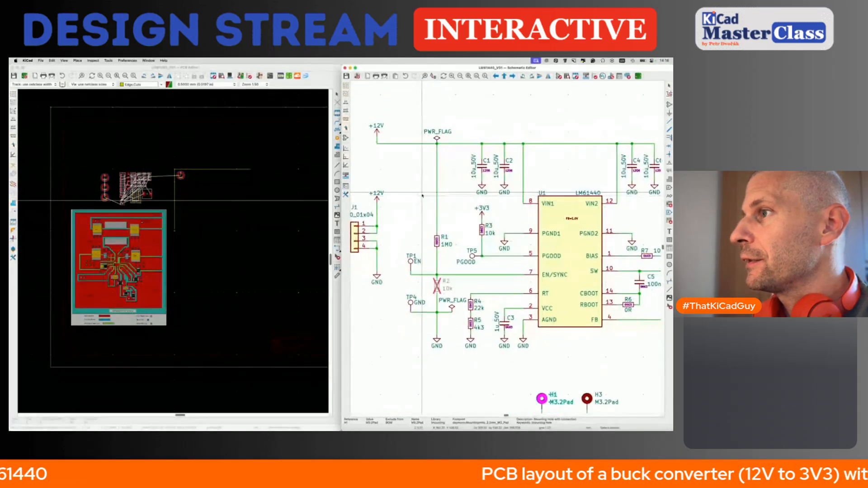
scroll(207, 216, "left", 2)
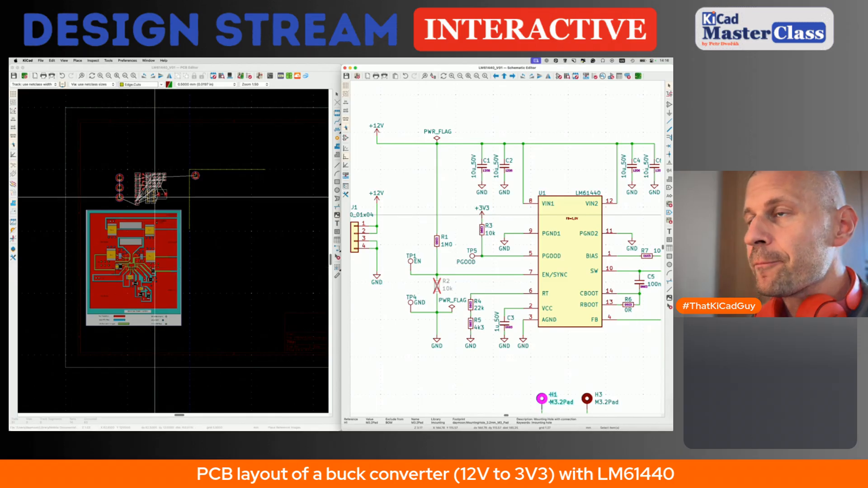
left_click(512, 219)
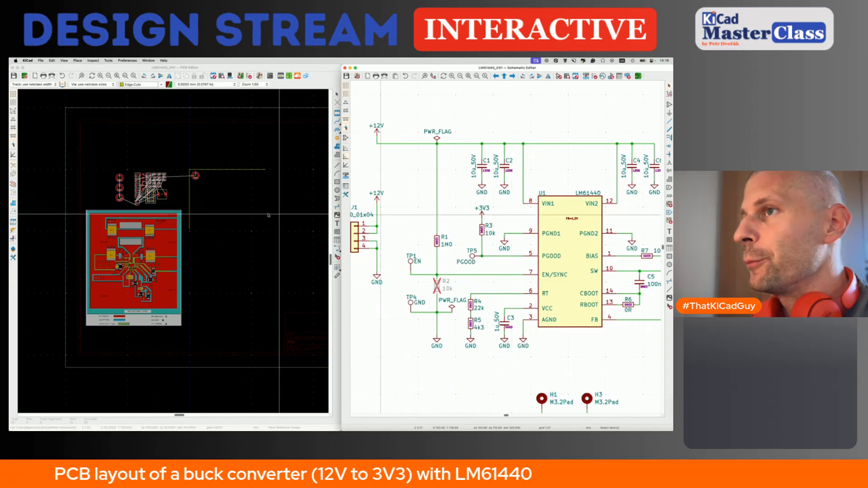
left_click(160, 204)
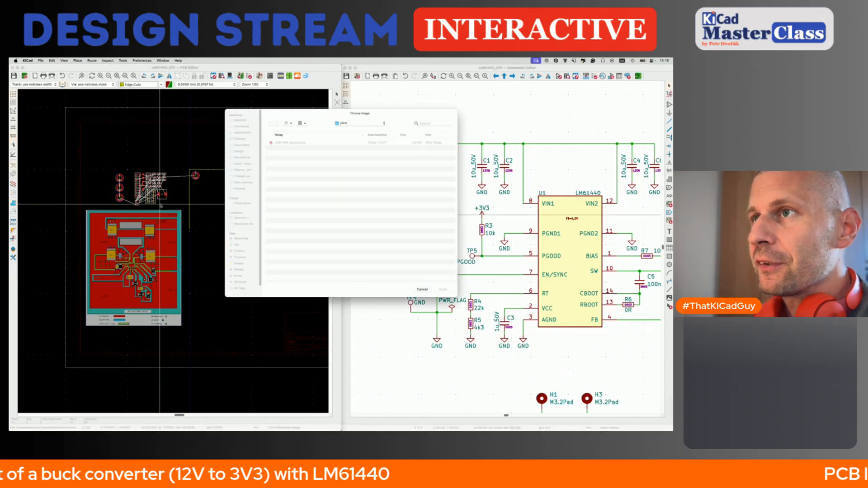
left_click(423, 289)
key("Escape")
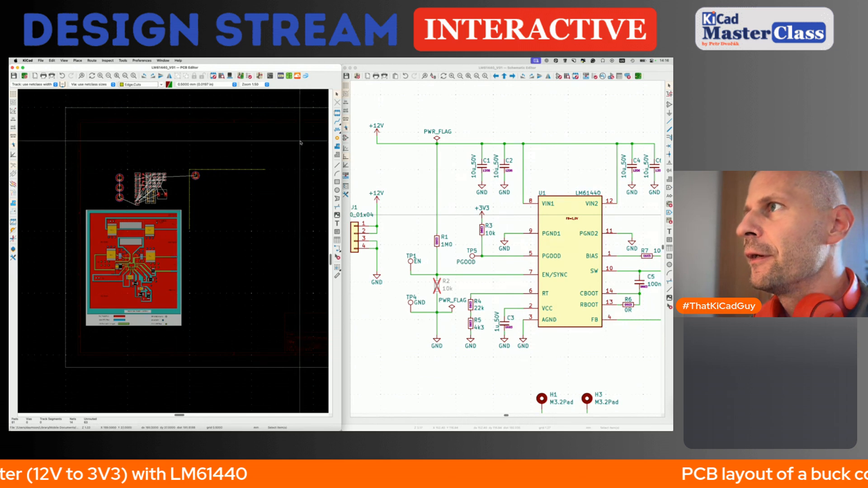
Step: Move the U1 regulator footprint inside the board outline, rotated so its SW pad faces up
scroll(140, 190, "up", 5)
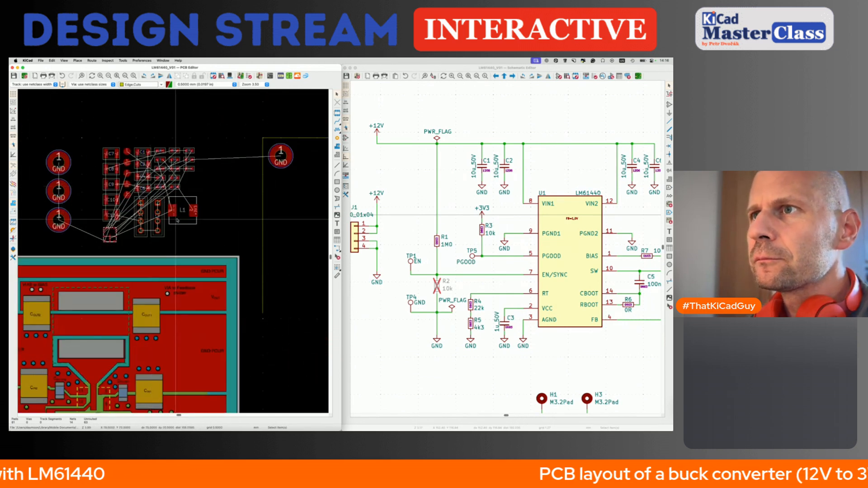
left_click(110, 235)
scroll(110, 238, "down", 4)
scroll(202, 282, "up", 4)
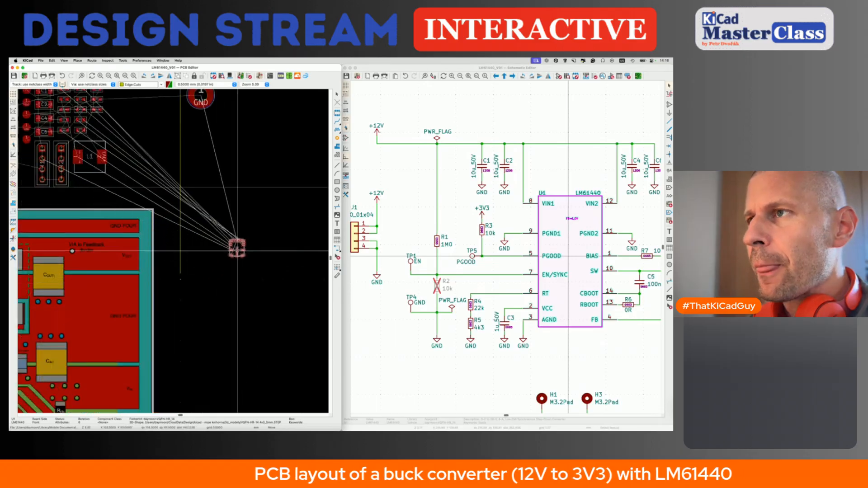
scroll(233, 258, "down", 2)
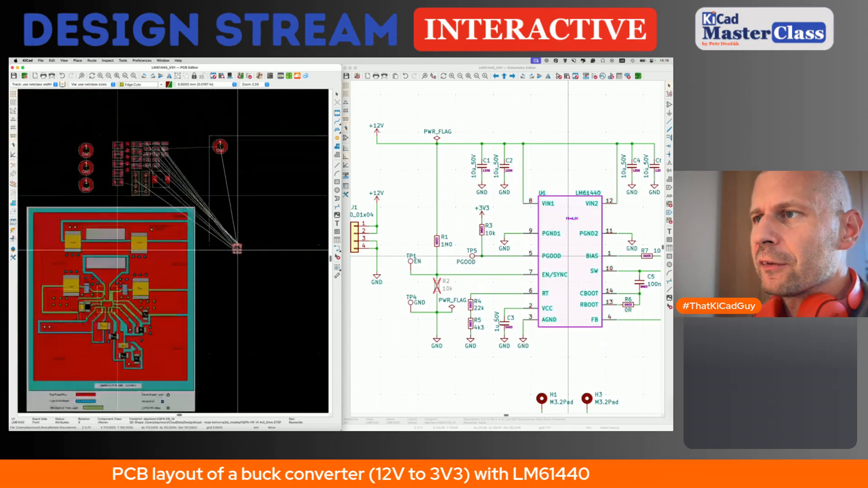
scroll(238, 250, "up", 5)
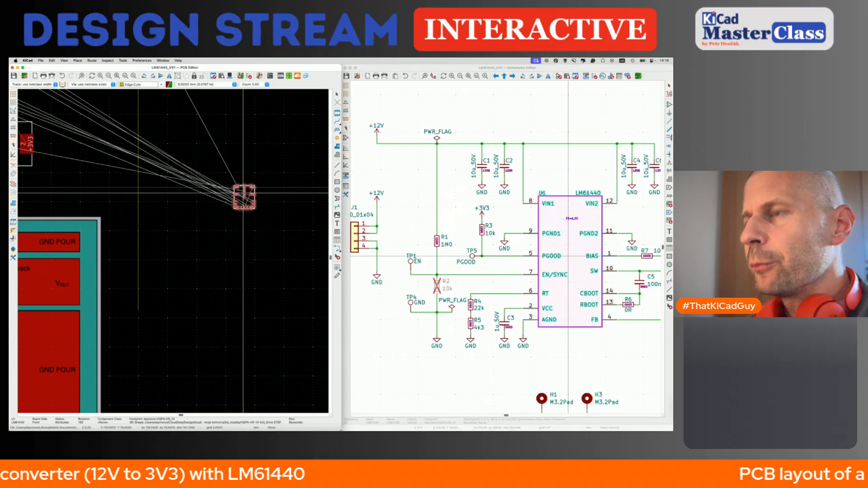
left_click(243, 194)
scroll(243, 193, "down", 4)
middle_click_drag(243, 193, 254, 203)
scroll(252, 197, "up", 5)
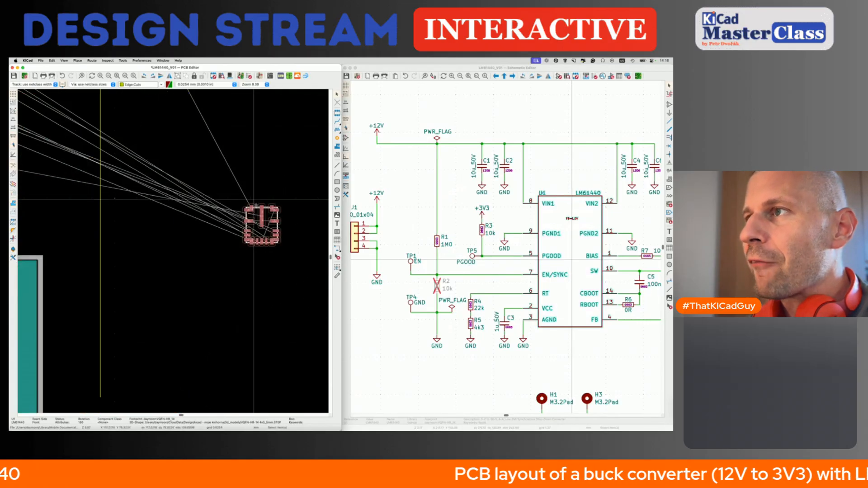
Step: Move inductor L1 directly above U1, rotated 90 degrees with its SW pad facing the regulator, and save the board
scroll(262, 188, "down", 3)
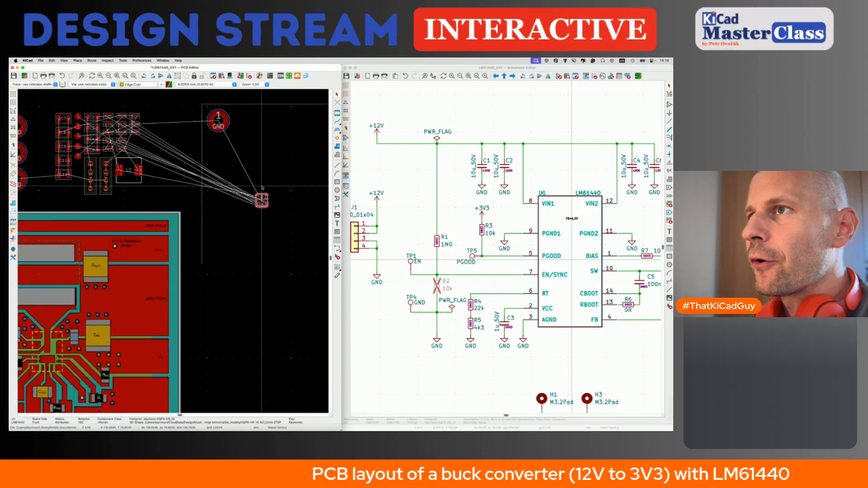
left_click(128, 178)
key("m")
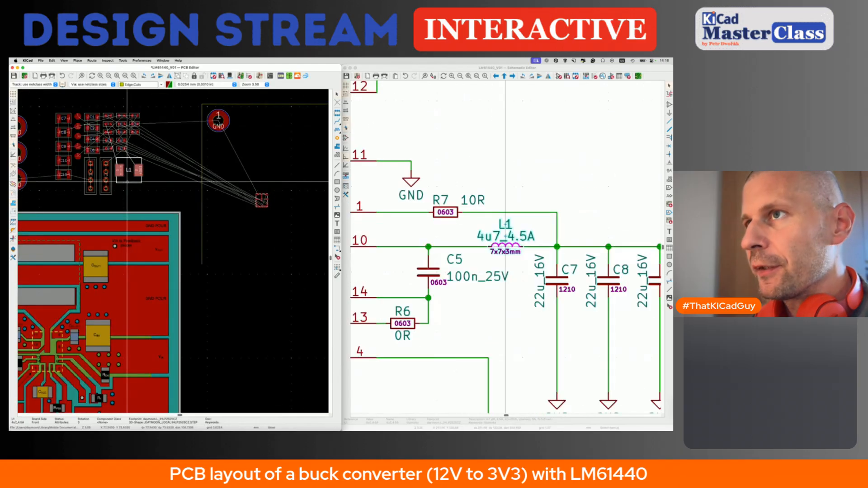
scroll(241, 172, "up", 4)
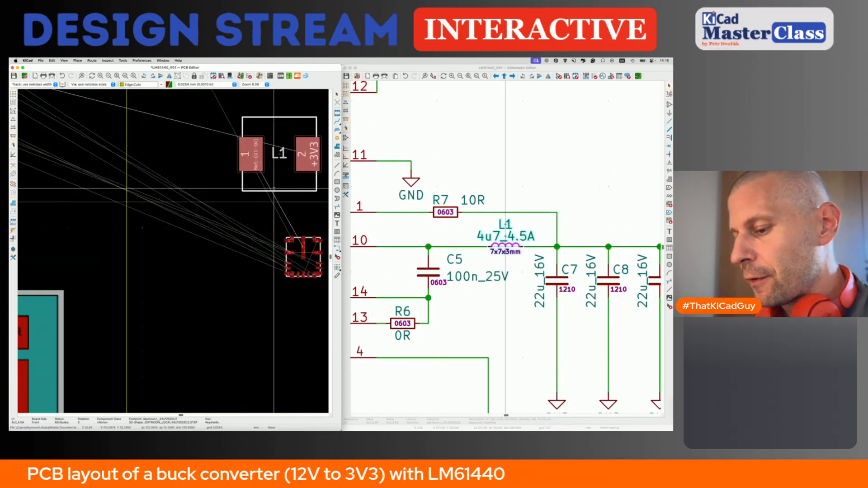
key("r")
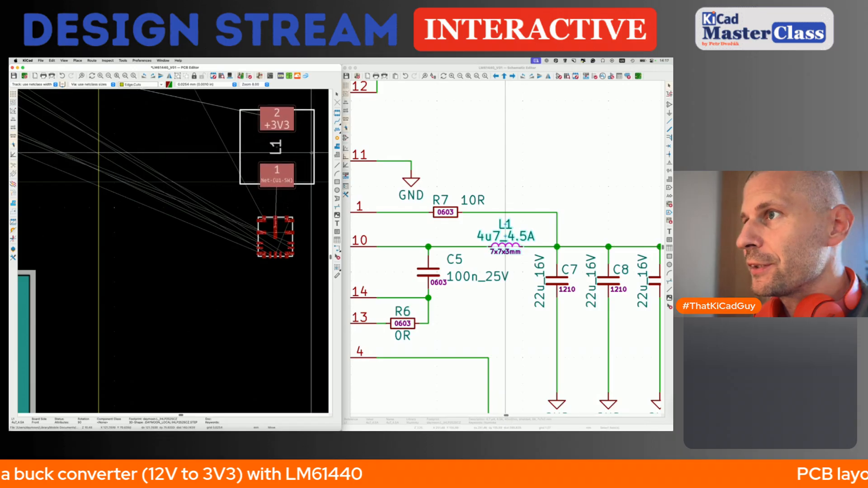
left_click(309, 158)
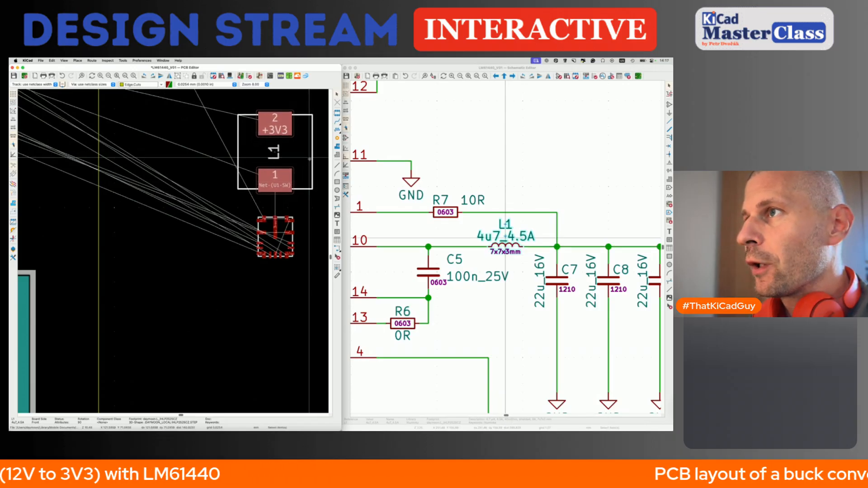
key("Escape")
key("super+s")
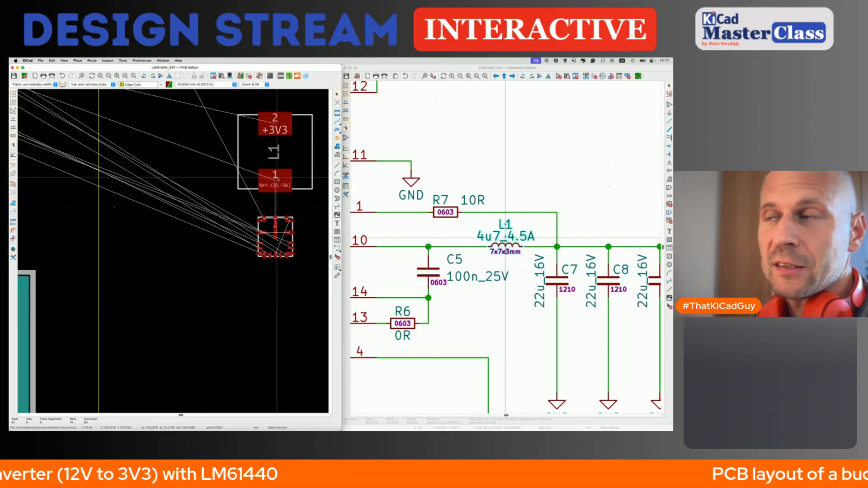
Step: Nudge L1 so that its pad 1 lines up with the SW pad of U1
scroll(278, 179, "up", 4)
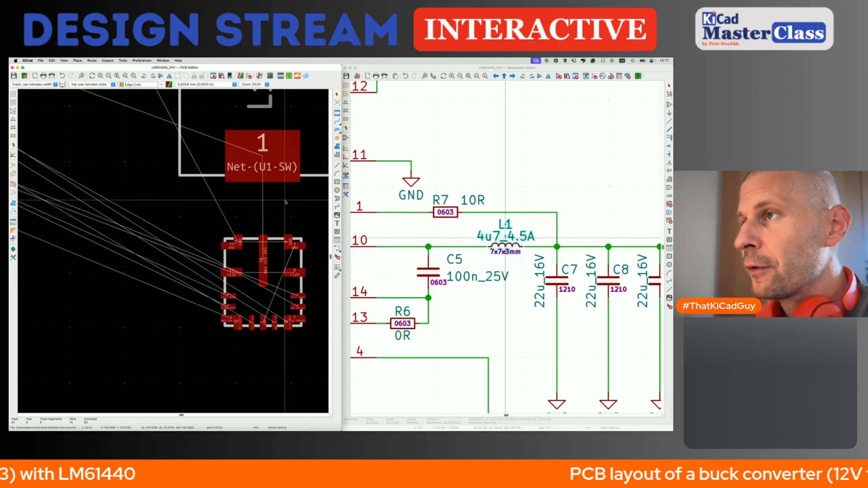
scroll(288, 206, "down", 4)
scroll(283, 182, "up", 5)
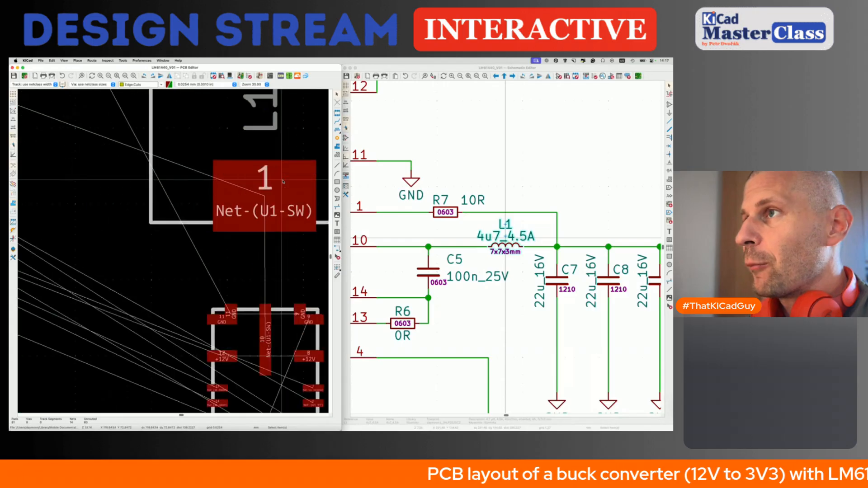
left_click(281, 150)
key("m")
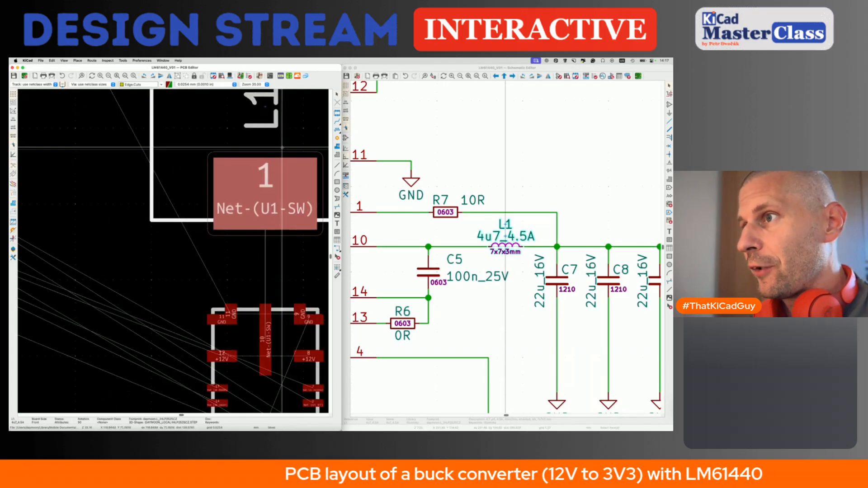
left_click(283, 148)
Step: Select input capacitors C1, C2, C4 and C6 in the schematic, then pack and move their footprints to the right of U1
scroll(282, 149, "down", 5)
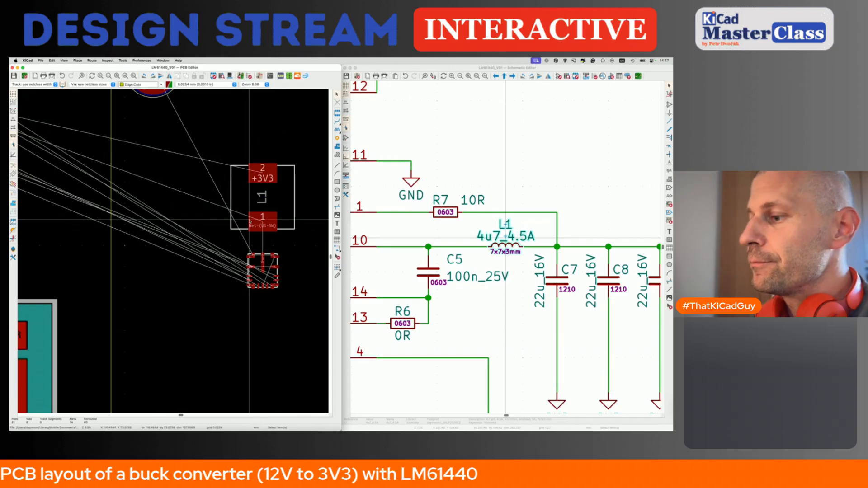
scroll(236, 221, "down", 3)
scroll(146, 331, "down", 5)
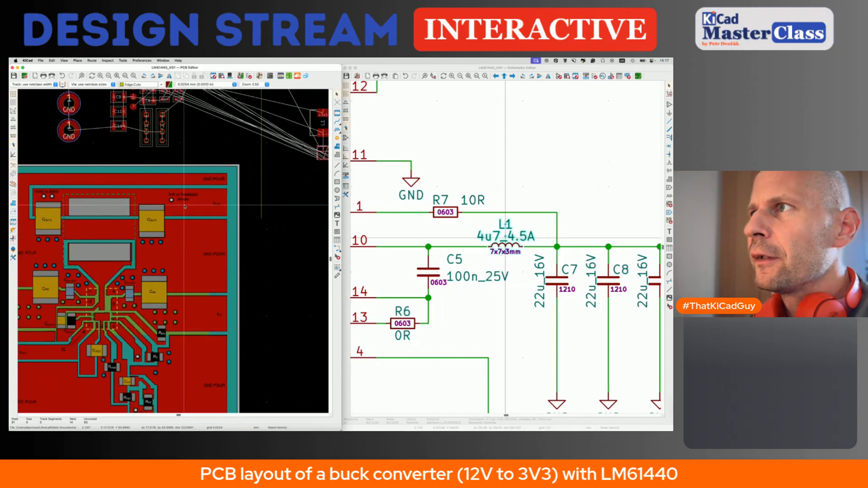
scroll(181, 206, "up", 1)
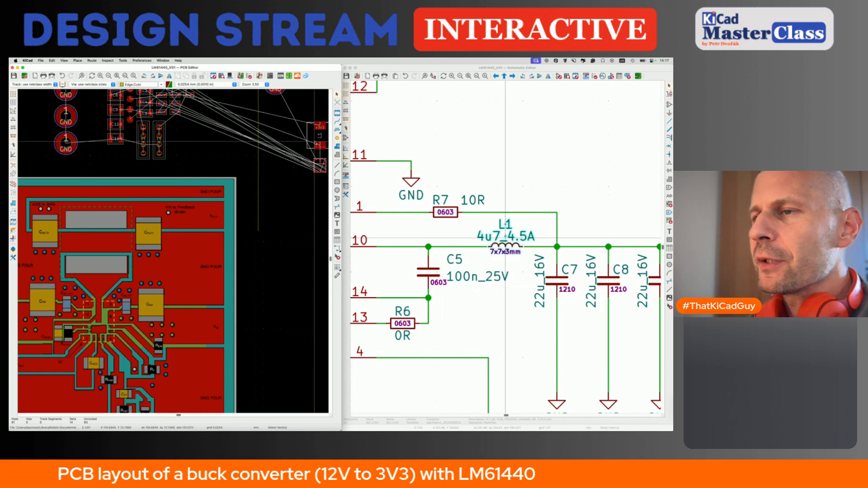
scroll(505, 238, "down", 5)
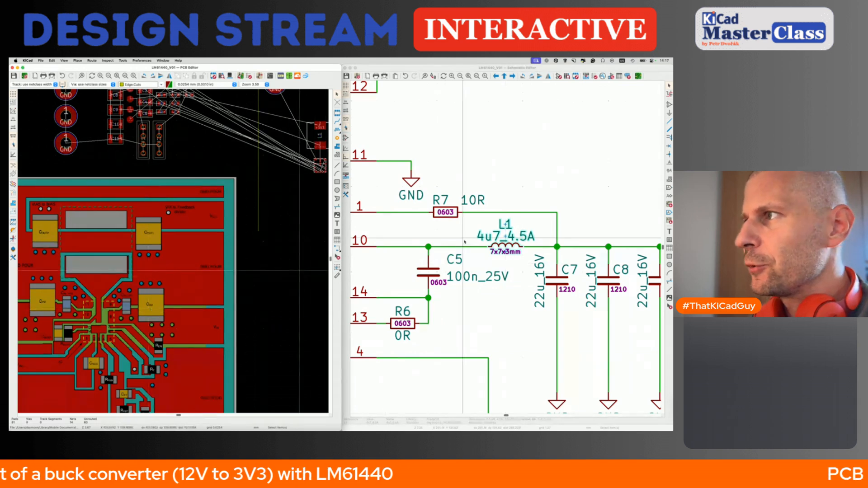
scroll(463, 232, "up", 2)
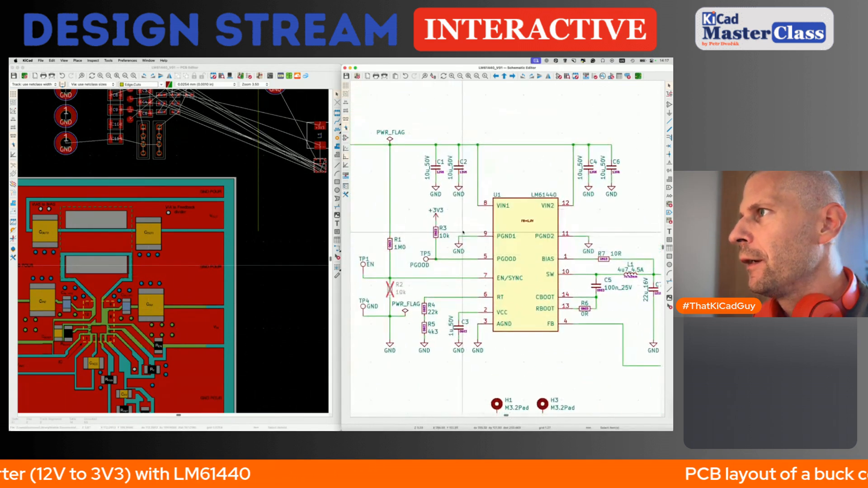
left_click_drag(416, 153, 473, 183)
left_click(588, 170, "shift")
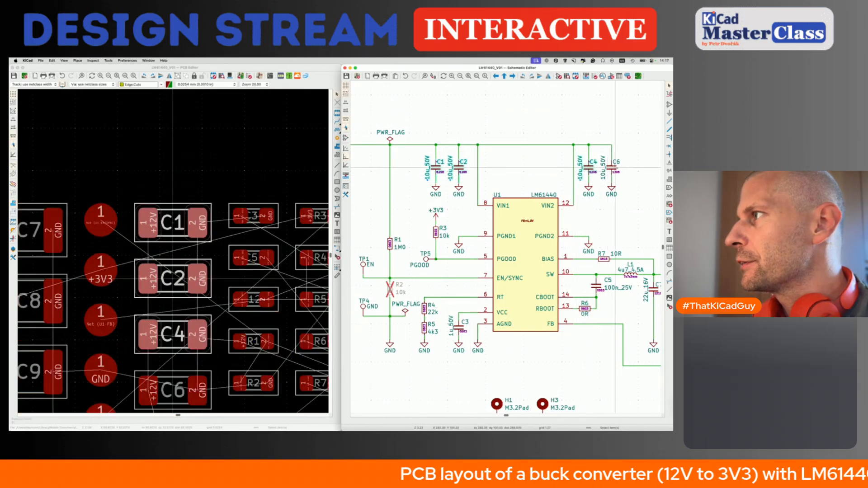
left_click(613, 168, "shift")
left_click(315, 93)
key("p")
scroll(217, 196, "down", 7)
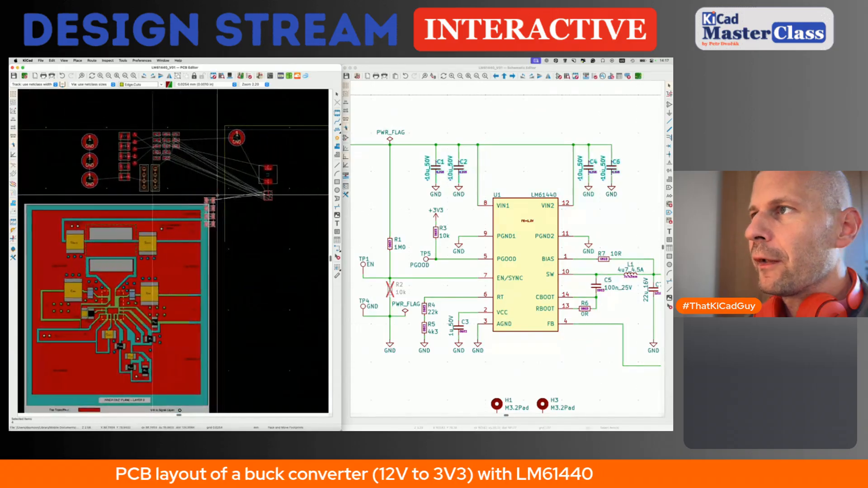
left_click(298, 178)
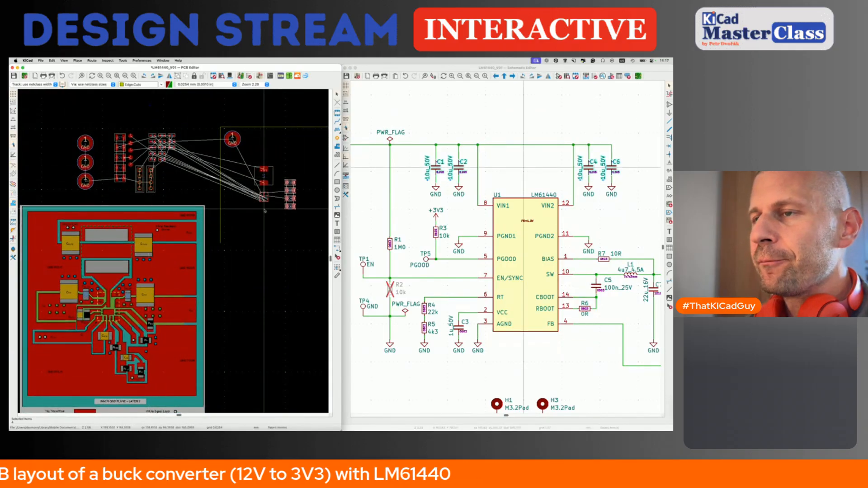
Step: Select C1 and C2 in the schematic, rotate their footprints upright and place them just right of U1
scroll(265, 210, "up", 10)
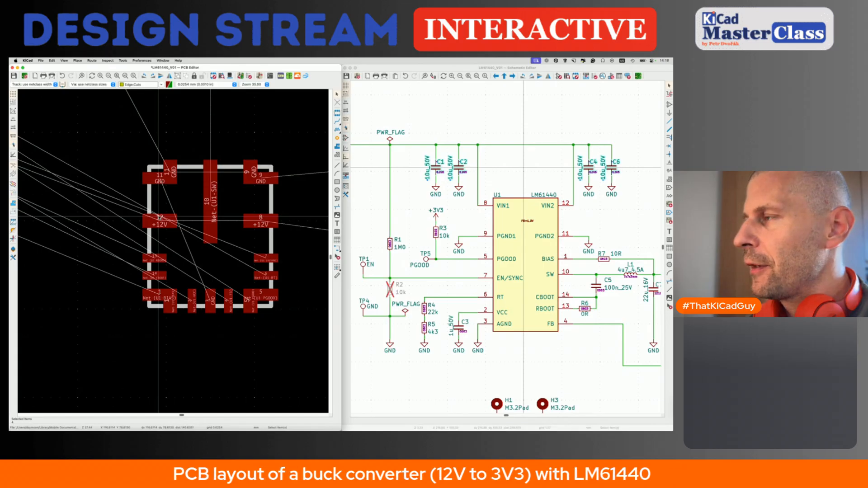
scroll(160, 217, "down", 5)
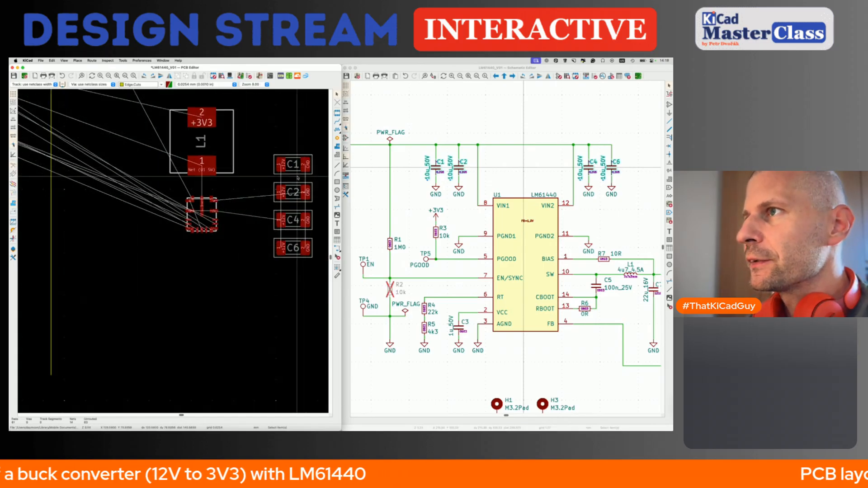
left_click_drag(419, 152, 476, 176)
left_click(212, 174)
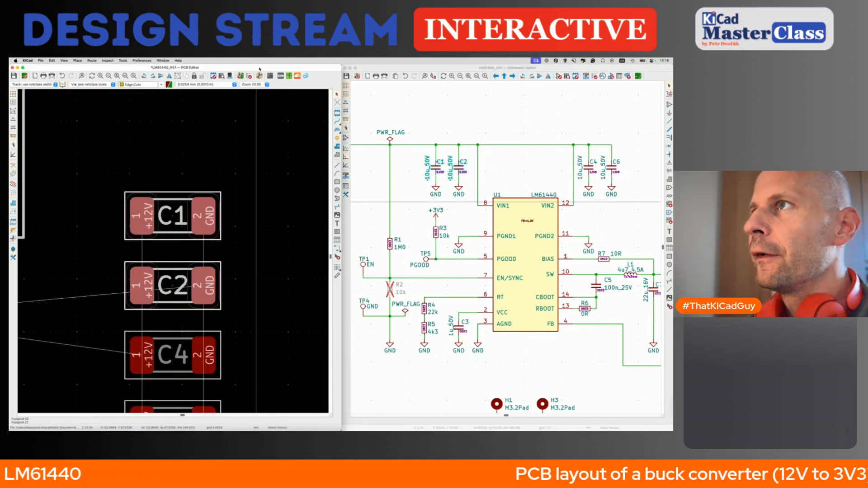
scroll(212, 175, "down", 5)
key("m")
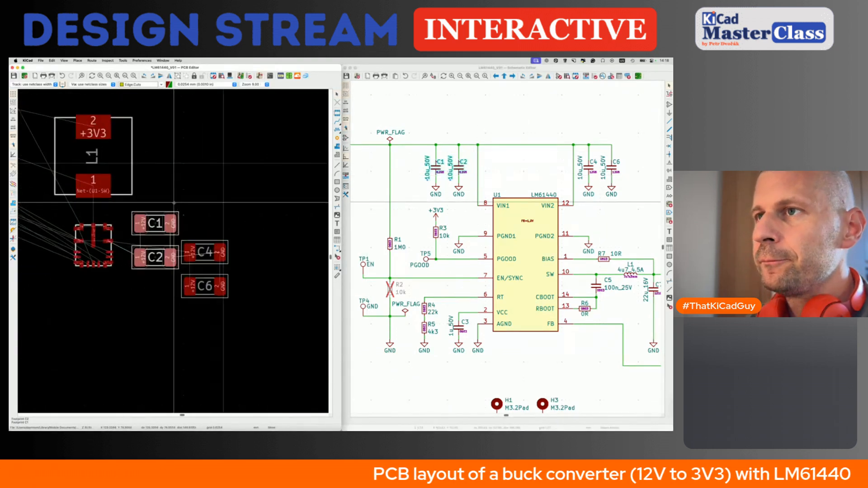
scroll(174, 202, "up", 5)
key("r")
scroll(136, 208, "down", 2)
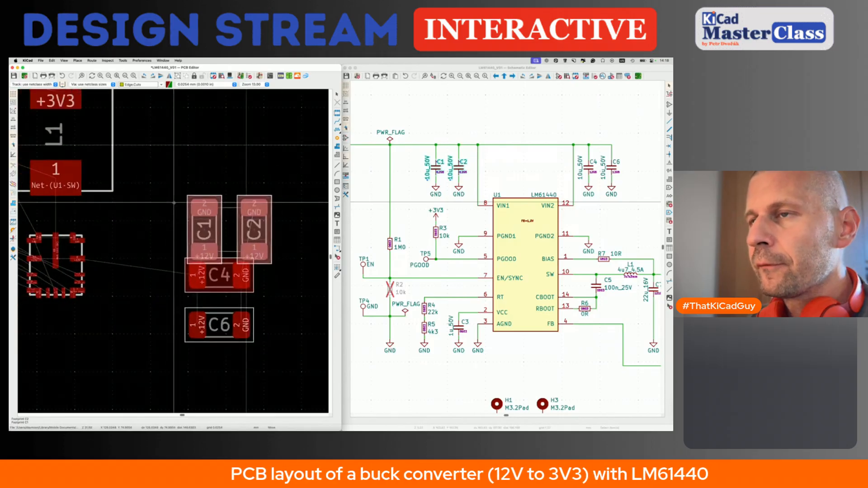
left_click(116, 238)
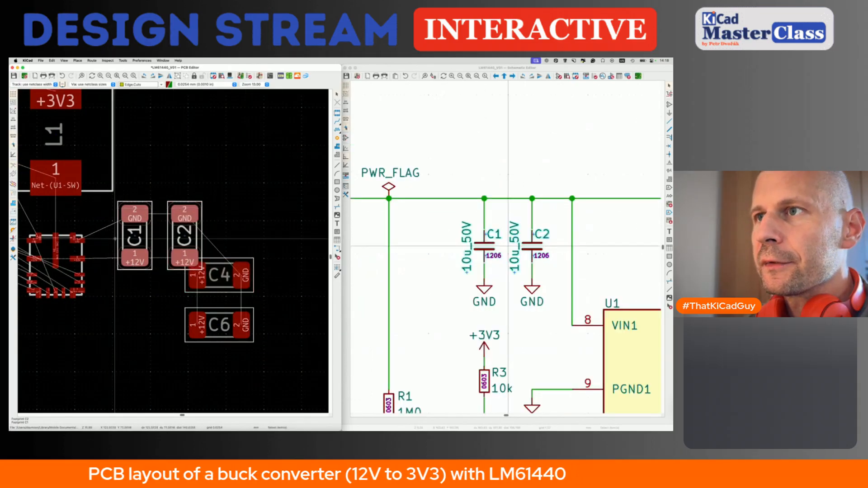
Step: Shift C1 closer to U1 and place C2 directly against C1's right side
scroll(116, 237, "up", 2)
scroll(189, 273, "left", 4)
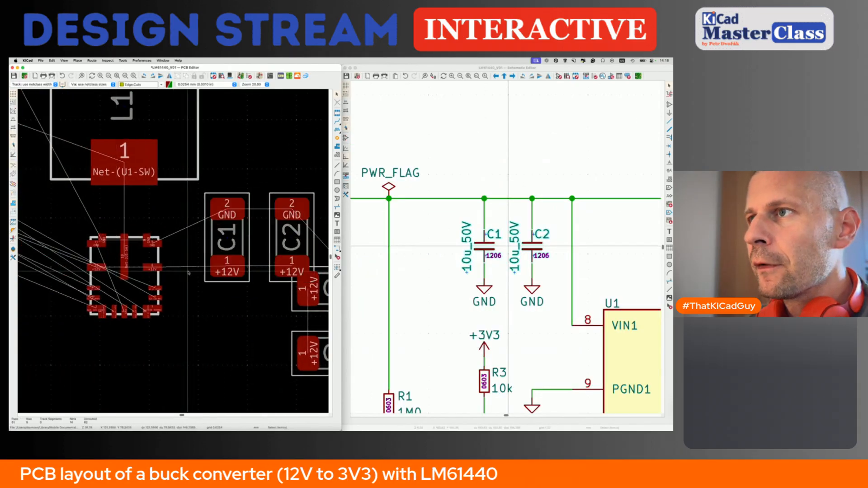
left_click(246, 249)
key("m")
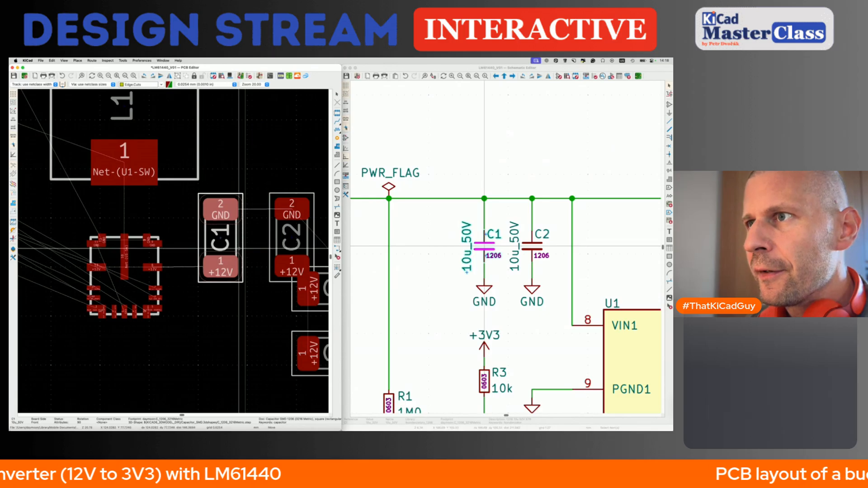
left_click(238, 248)
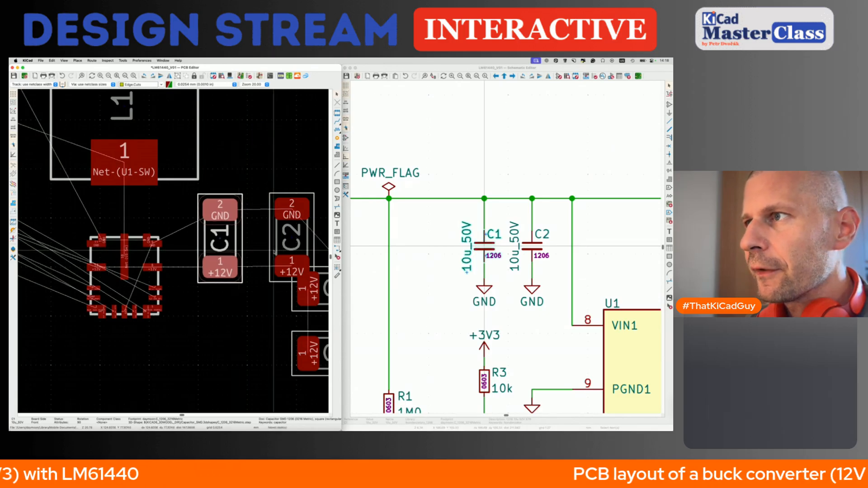
left_click(273, 250)
key("m")
left_click(253, 252)
Step: Move C4 so that it sits directly against C6
scroll(253, 253, "down", 2)
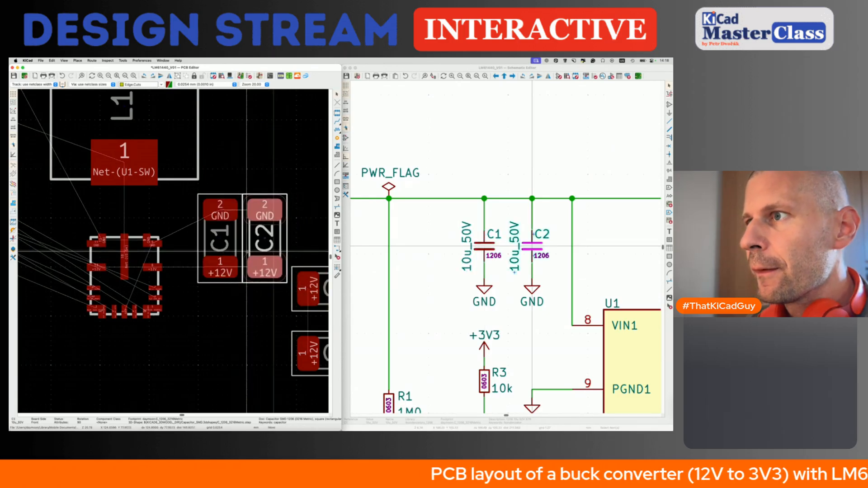
scroll(256, 256, "down", 2)
left_click(288, 274)
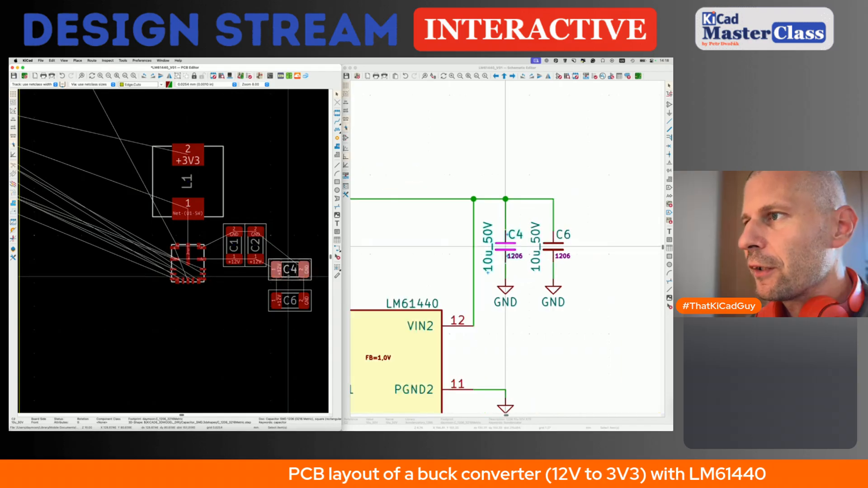
key("m")
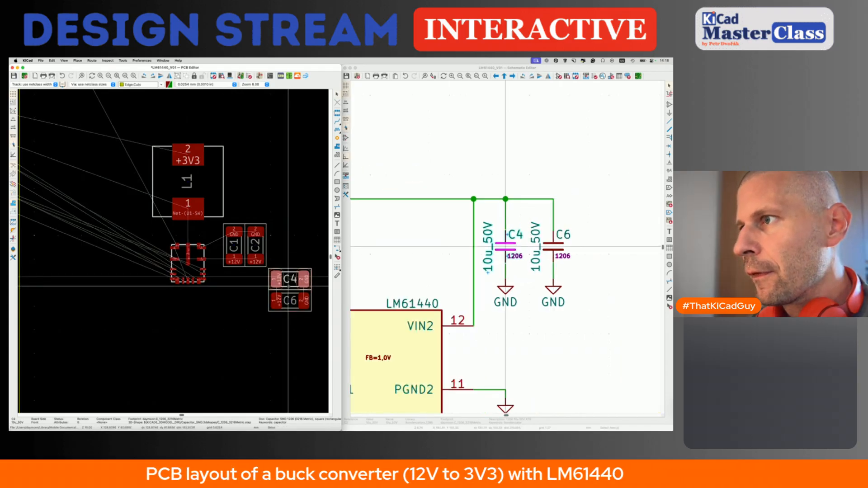
left_click(288, 286)
Step: Rotate C4 and C6 upright together and place the pair on the left side of U1, opposite C1 and C2
left_click(293, 306, "shift")
key("m")
key("r")
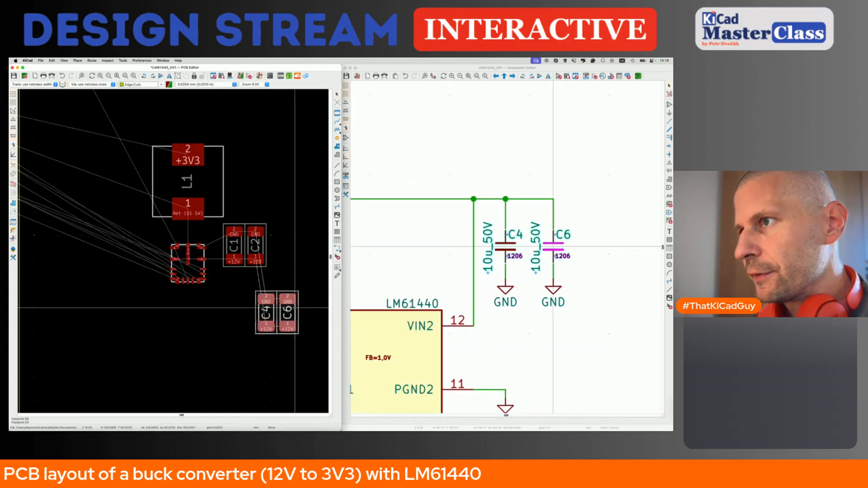
scroll(154, 247, "up", 5)
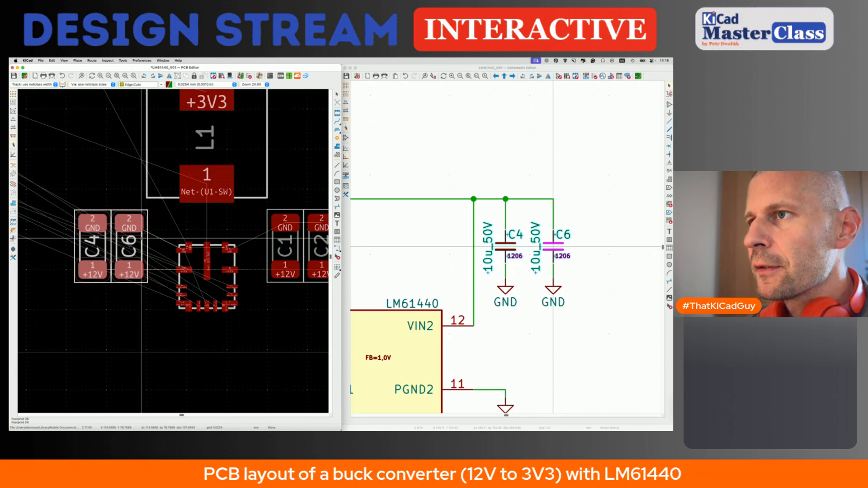
left_click(142, 237)
Step: Select C5 and R6 in the schematic, then pack and move their footprints to the empty area above the unplaced parts
scroll(174, 253, "down", 3)
scroll(175, 252, "down", 5)
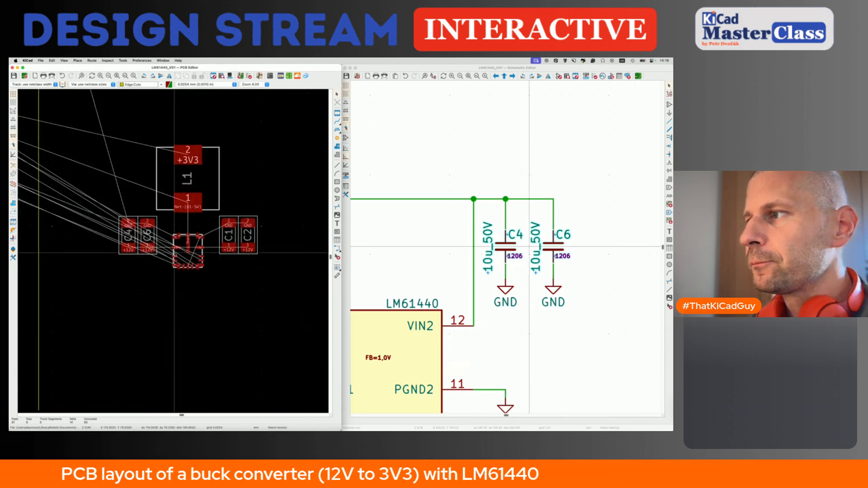
scroll(236, 298, "left", 5)
scroll(236, 298, "down", 3)
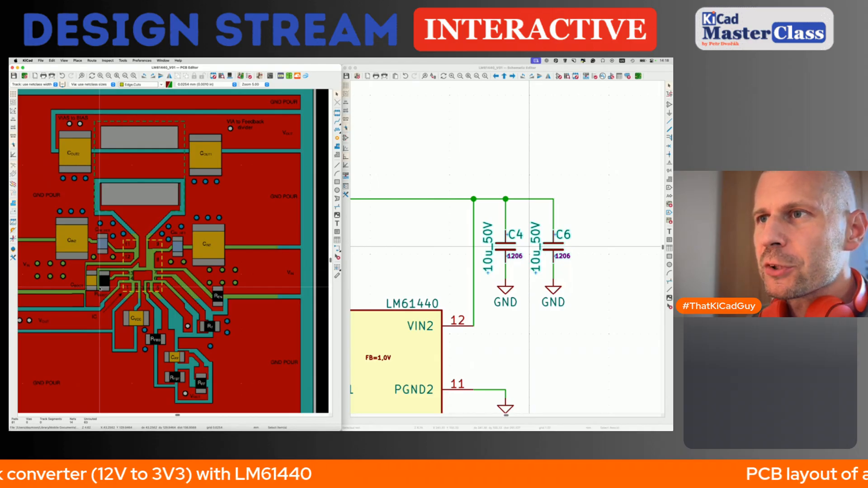
left_click(529, 246)
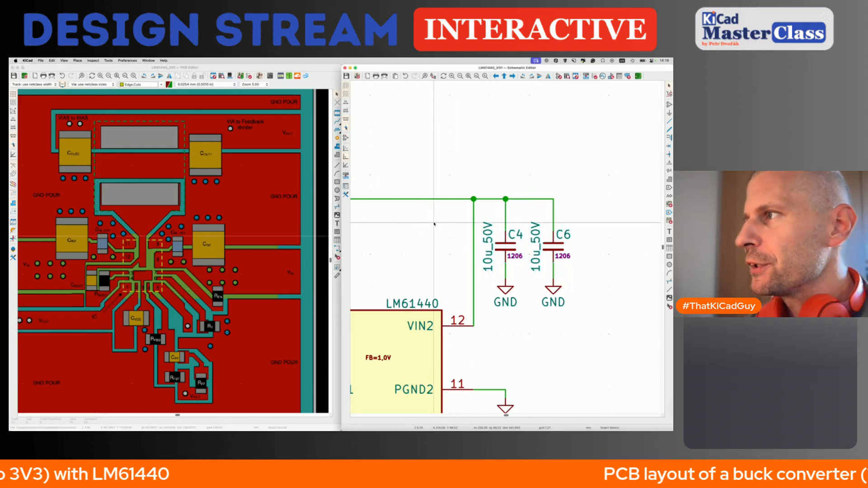
scroll(498, 262, "down", 5)
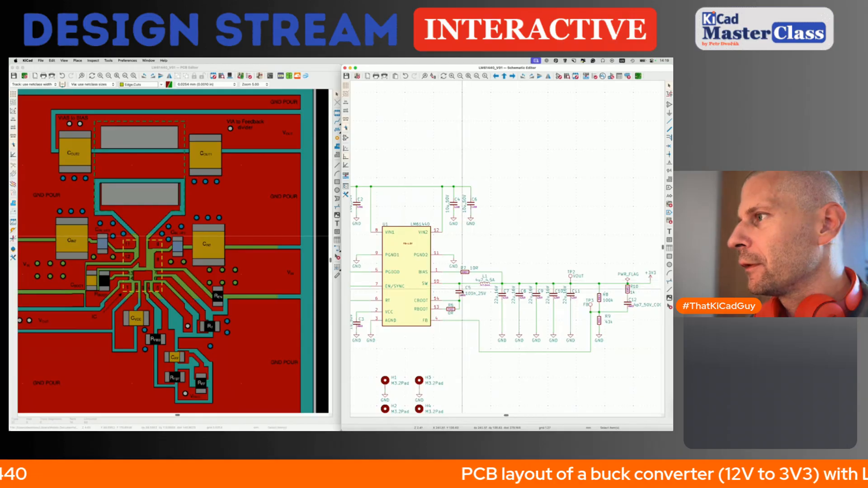
left_click(461, 292)
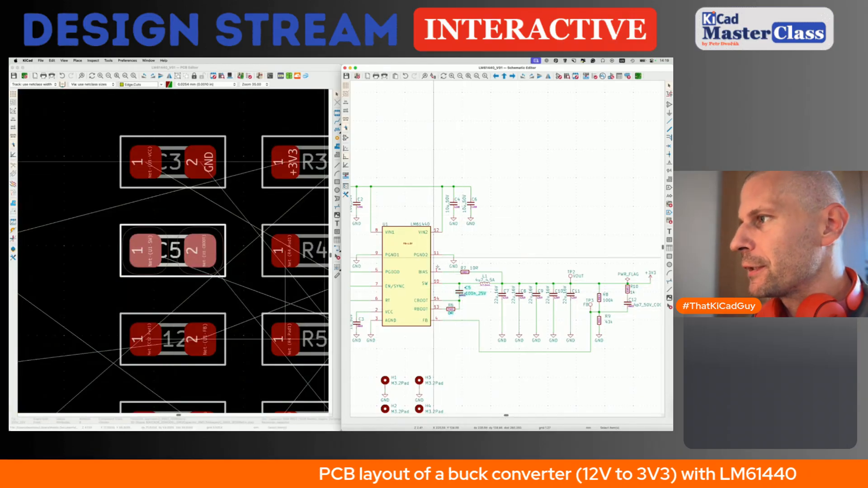
left_click(451, 310)
left_click(246, 144)
key("p")
scroll(246, 144, "down", 5)
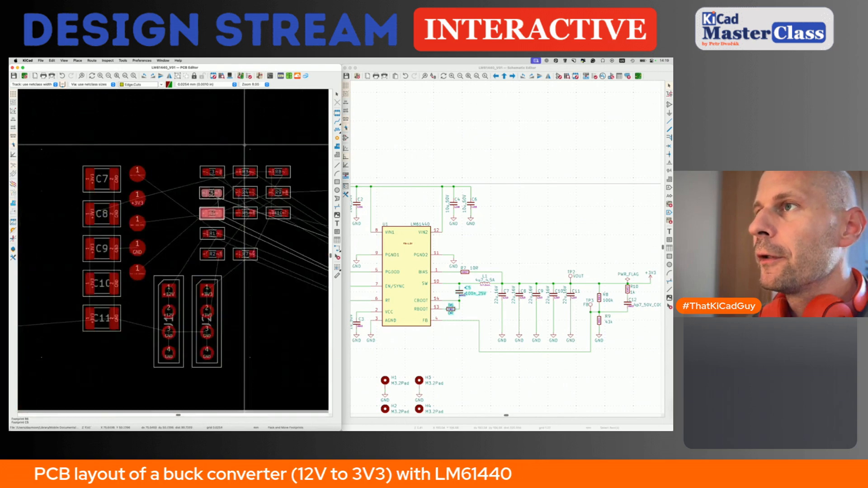
scroll(214, 158, "up", 3)
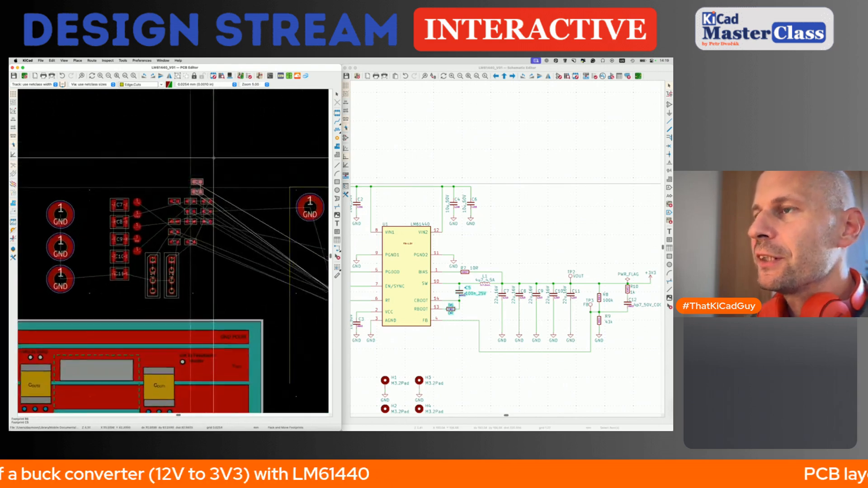
left_click(248, 115)
Step: Reselect C5 and R6 in the schematic, then pack and move their footprints just below and to the right of U1
left_click(482, 203)
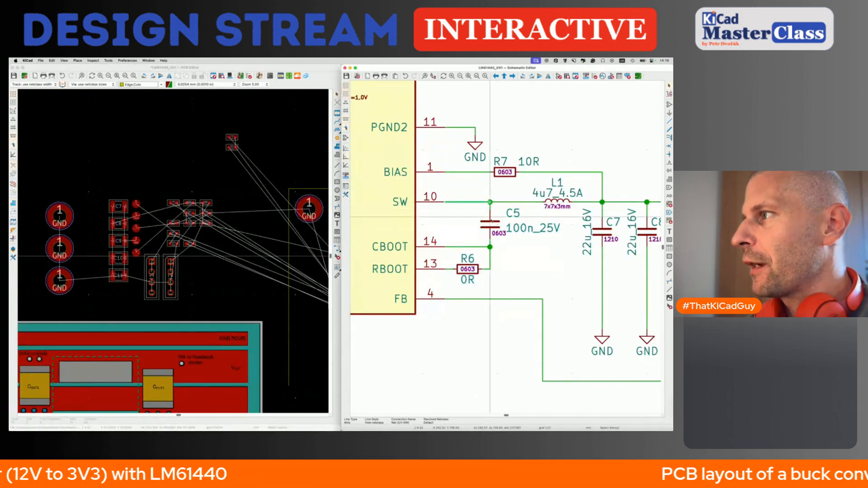
left_click(493, 223)
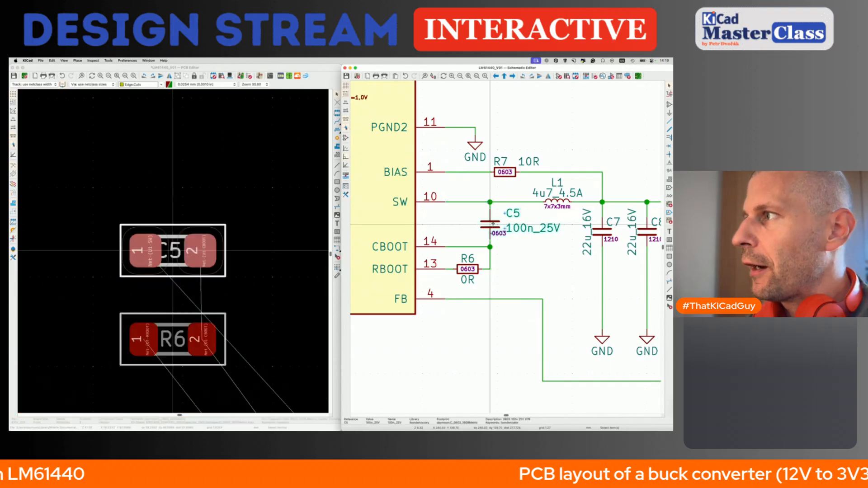
left_click(477, 266, "shift")
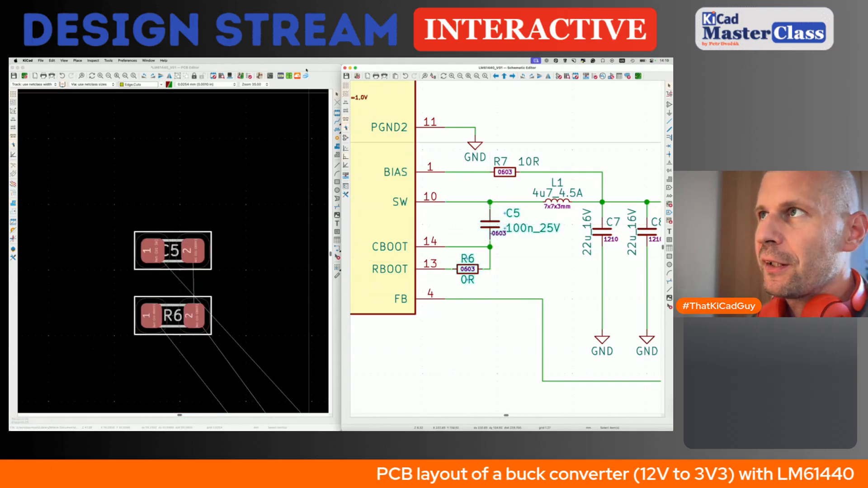
left_click(213, 291)
scroll(213, 292, "down", 5)
scroll(232, 330, "down", 2)
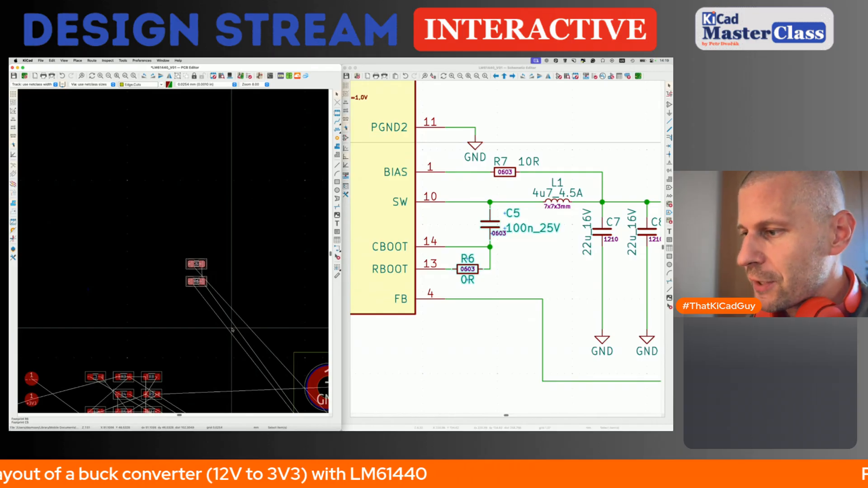
right_click(233, 212)
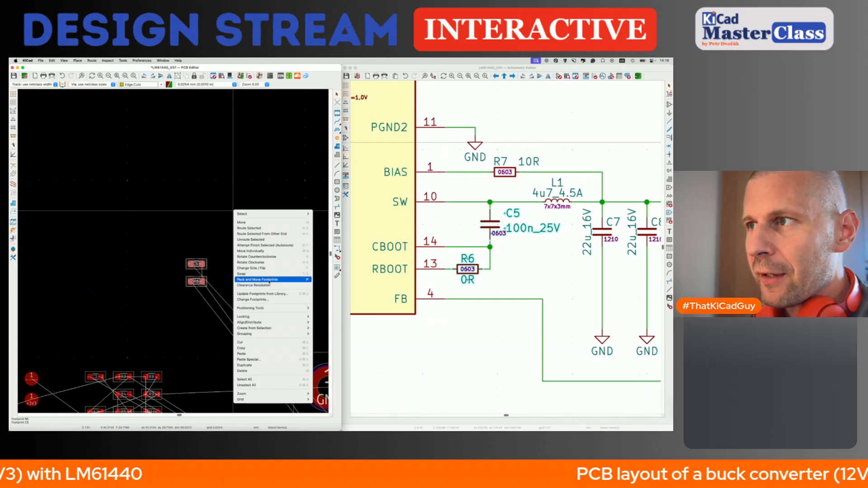
left_click(270, 281)
scroll(182, 247, "down", 5)
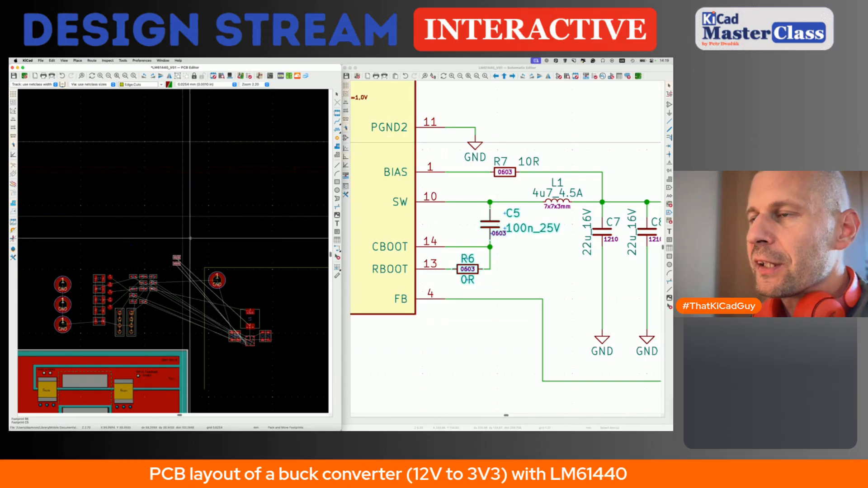
middle_click_drag(267, 316, 250, 272)
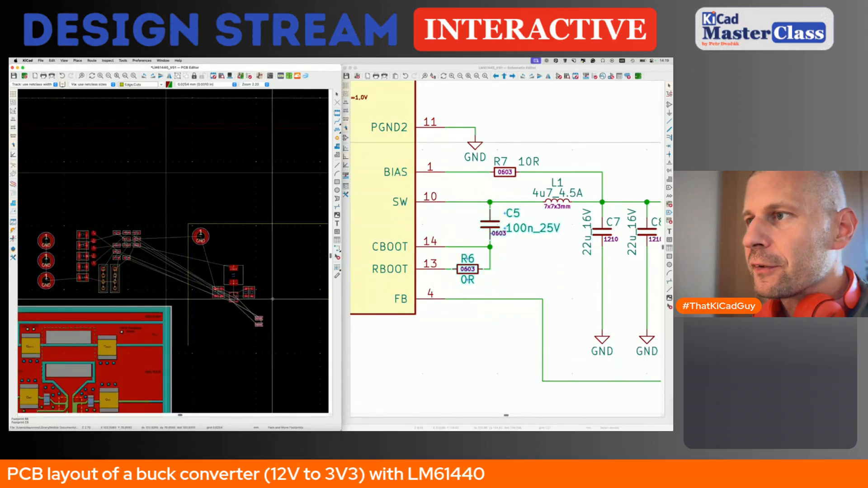
left_click(261, 294)
Step: Select output capacitors C7 to C11 in the schematic to locate their footprints on the board
left_click(569, 256)
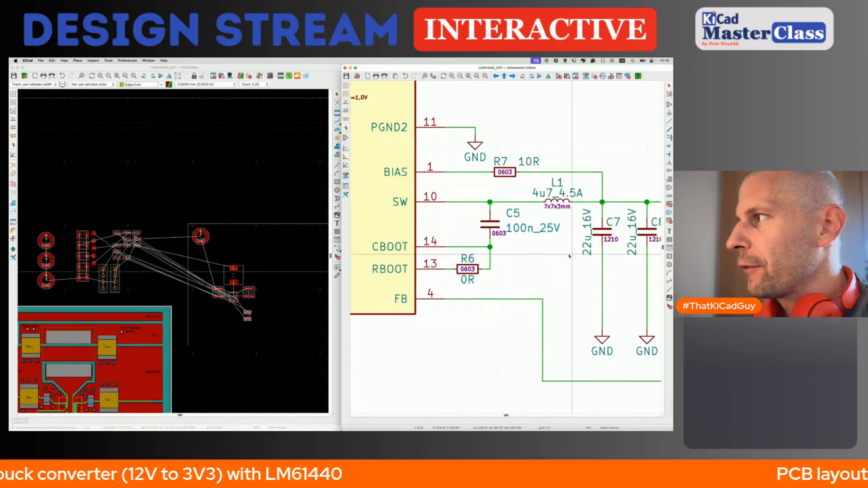
scroll(570, 255, "down", 4)
scroll(569, 255, "right", 4)
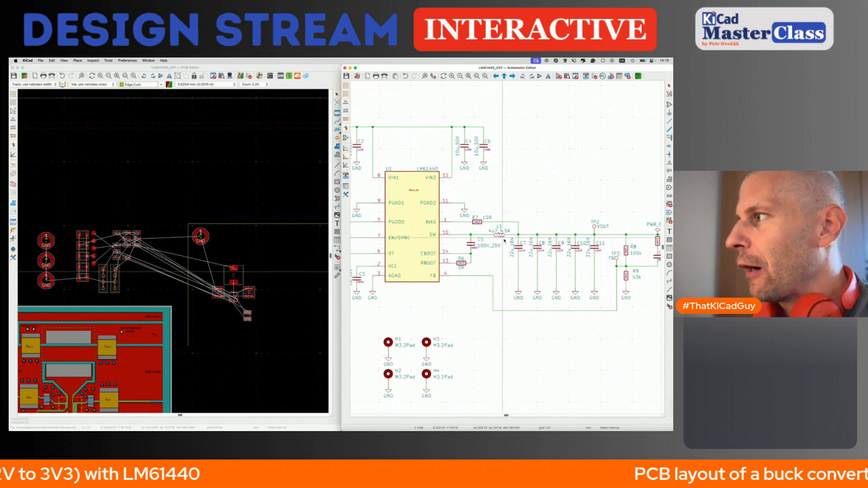
left_click_drag(575, 252, 607, 262)
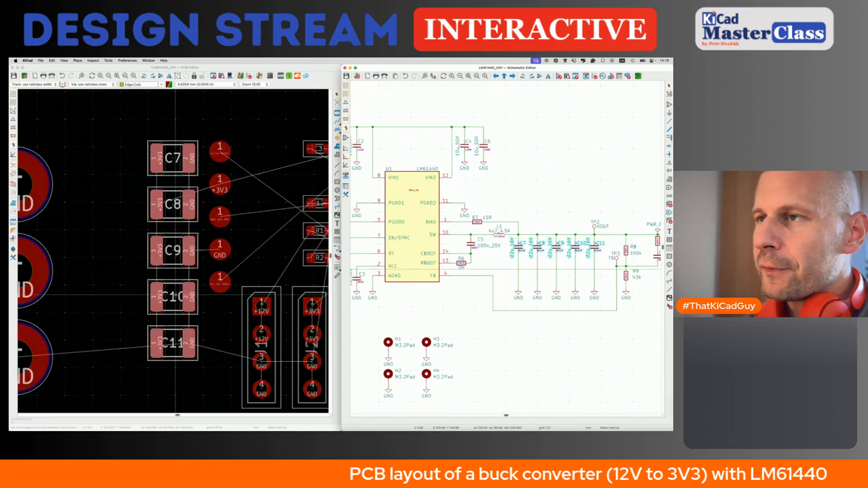
scroll(195, 297, "down", 5)
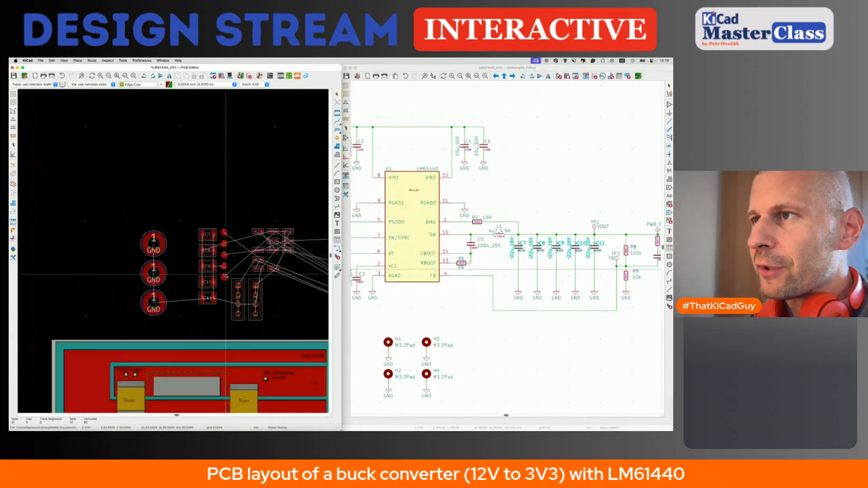
Step: Move C11 over to the U1 area and C7 to a remote spot above and left of the unplaced parts
left_click(208, 298)
key("m")
scroll(209, 301, "right", 5)
left_click(227, 337)
scroll(227, 338, "left", 4)
left_click(160, 242)
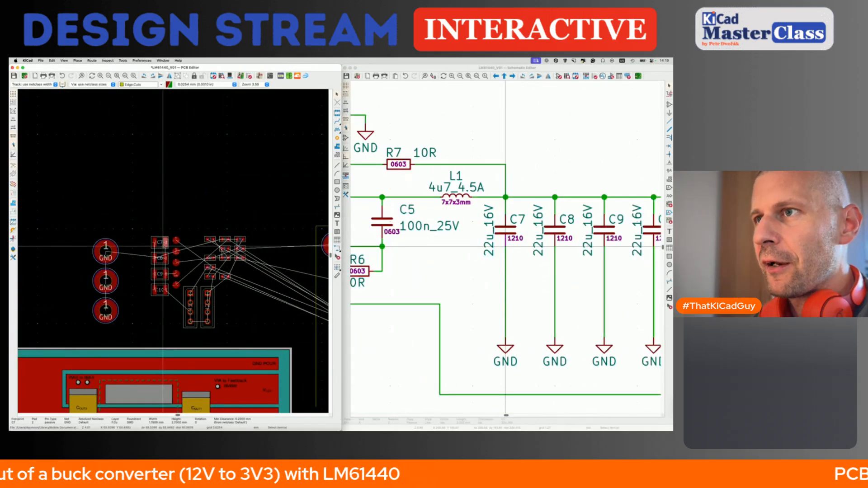
key("m")
left_click(78, 177)
scroll(168, 322, "down", 6)
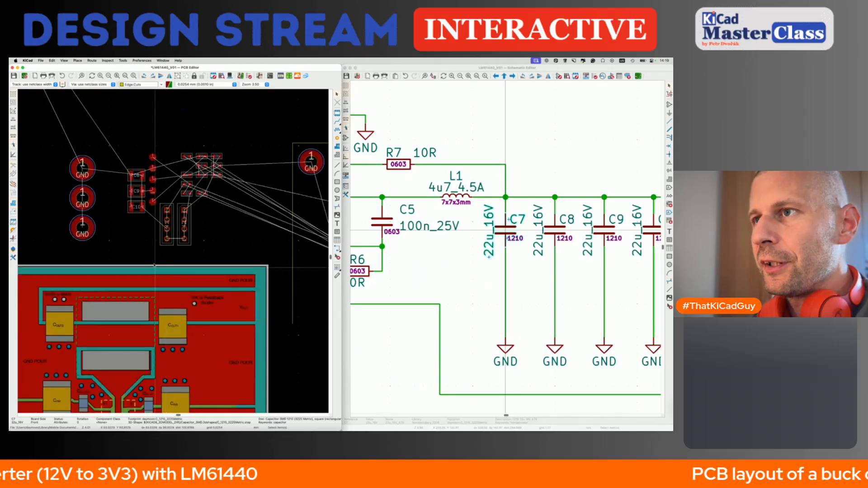
Step: Move C10 far below the drawing sheet, away from the other footprints
left_click(141, 210)
key("m")
scroll(141, 210, "down", 12)
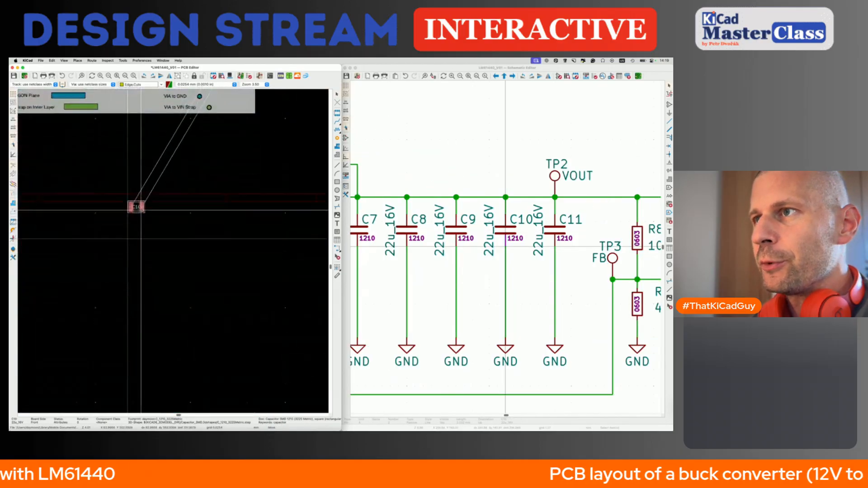
scroll(241, 258, "down", 3)
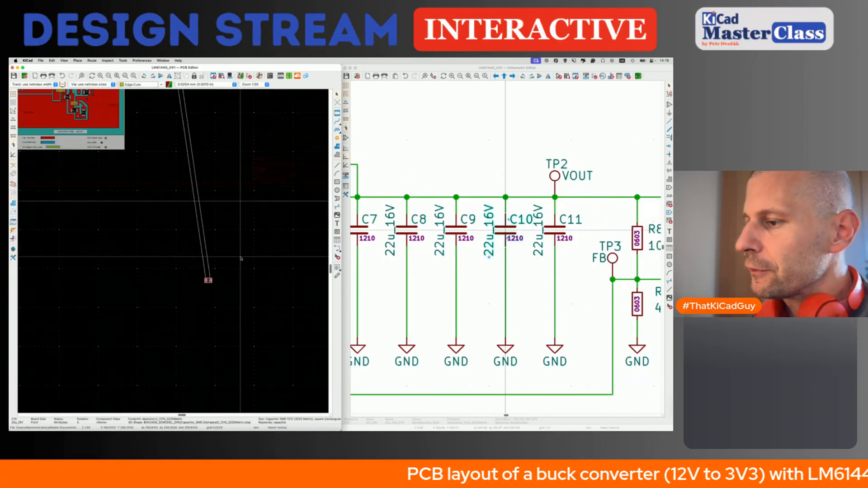
scroll(241, 259, "down", 5)
scroll(241, 259, "up", 2)
scroll(249, 358, "down", 2)
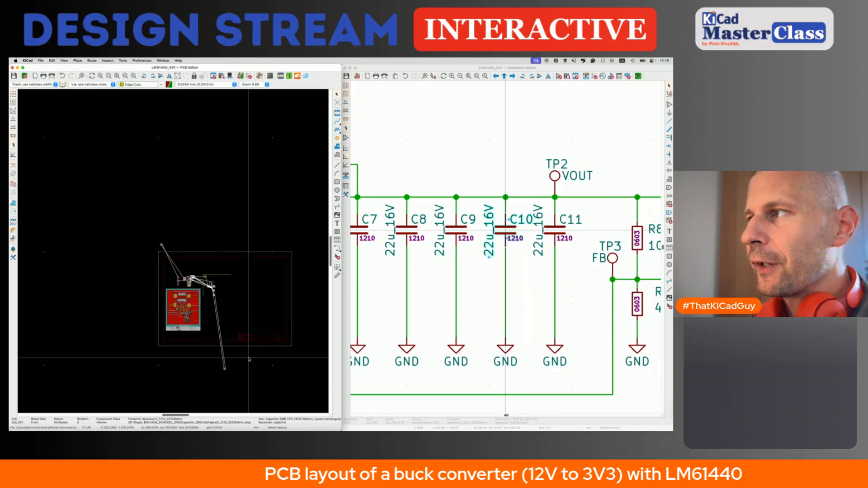
Step: Select C7 to C11 in the schematic, then pack and move their footprints to the free area above the unplaced parts
left_click(471, 317)
scroll(470, 317, "down", 2)
left_click_drag(390, 252, 536, 282)
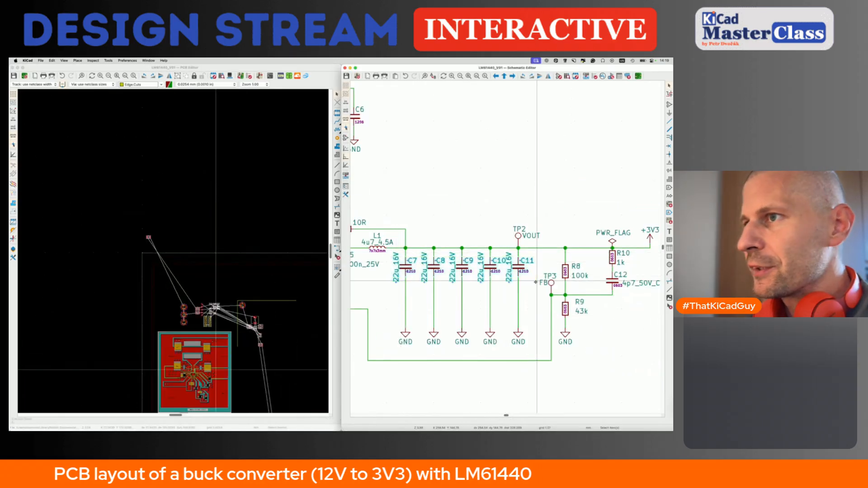
left_click(253, 63)
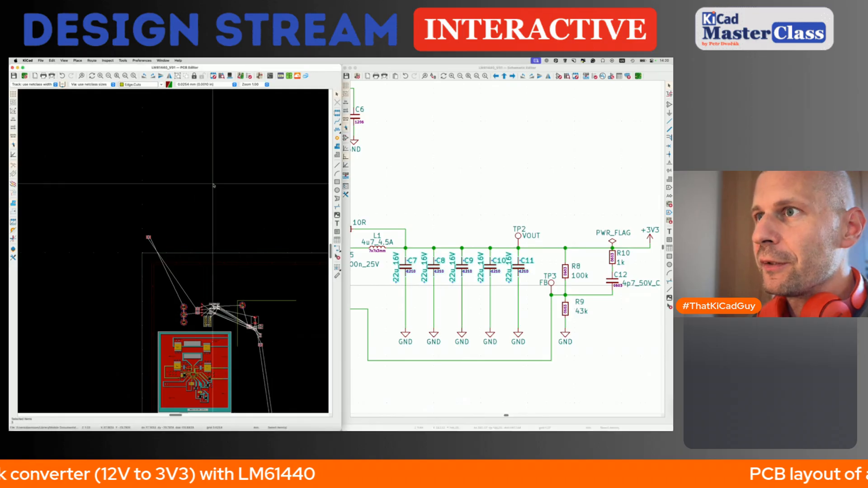
key("p")
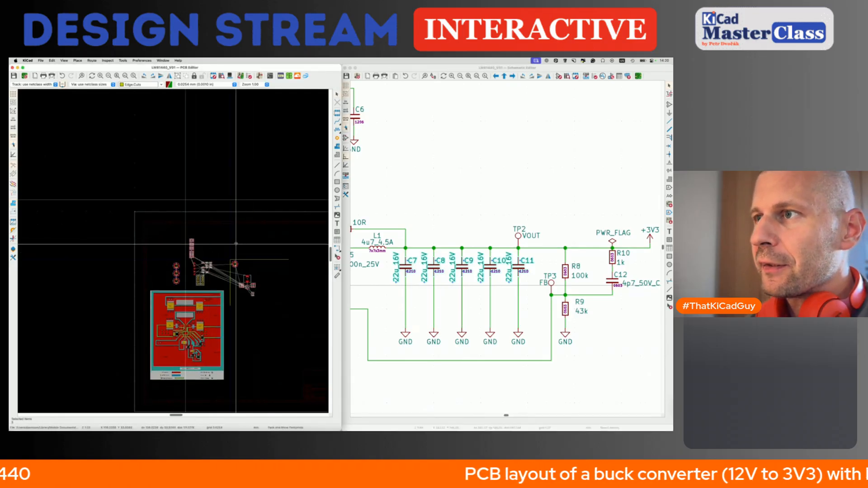
left_click(263, 241)
scroll(264, 241, "up", 5)
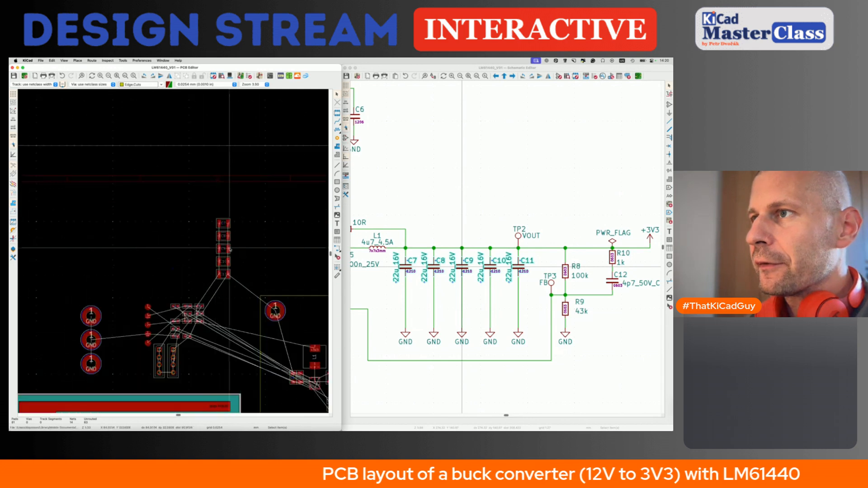
Step: Examine the part placement around the IC in the reference layout image against U1's connections in the schematic
scroll(241, 263, "up", 5)
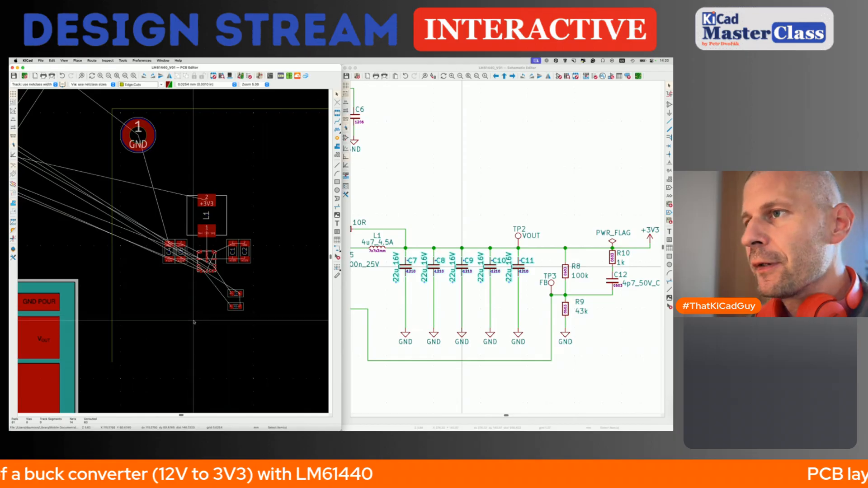
scroll(194, 323, "down", 5)
scroll(194, 322, "left", 7)
scroll(194, 322, "down", 3)
scroll(194, 323, "left", 4)
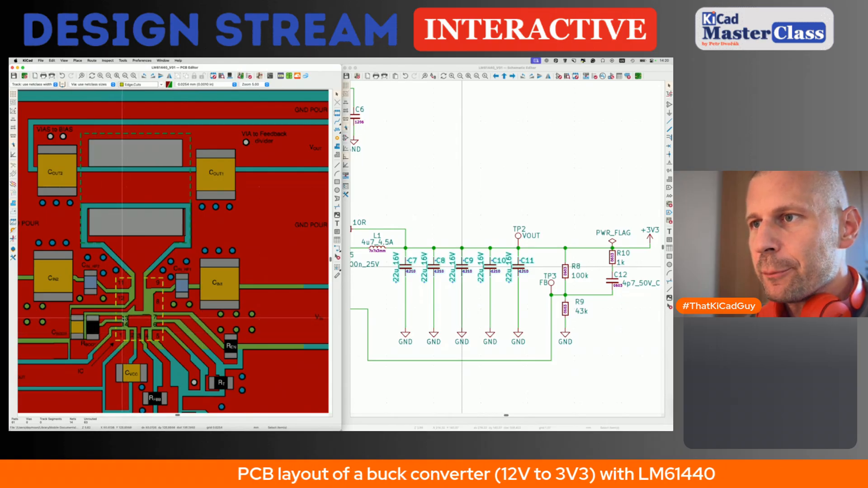
scroll(430, 294, "left", 10)
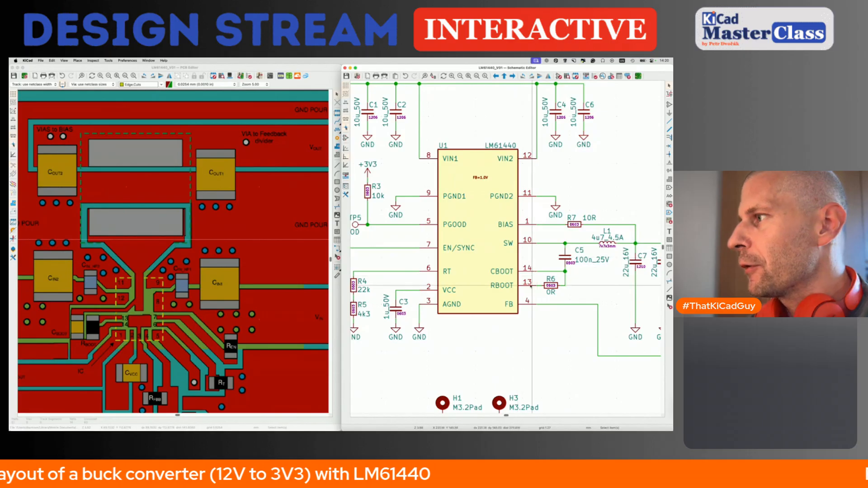
Step: Move C5 to a spot below C6 beside U1, rotated vertical with its SW pad uppermost
scroll(306, 257, "up", 10)
scroll(305, 257, "right", 10)
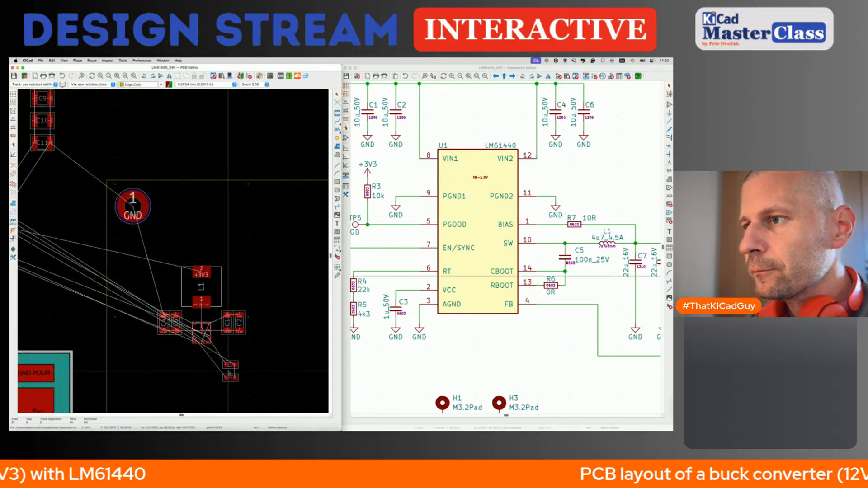
scroll(228, 372, "up", 5)
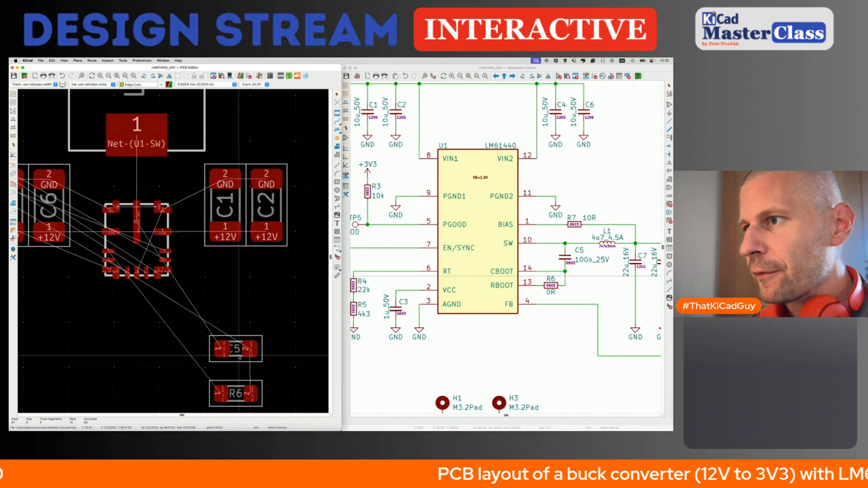
left_click(238, 356)
key("m")
scroll(239, 356, "left", 5)
scroll(239, 356, "down", 2)
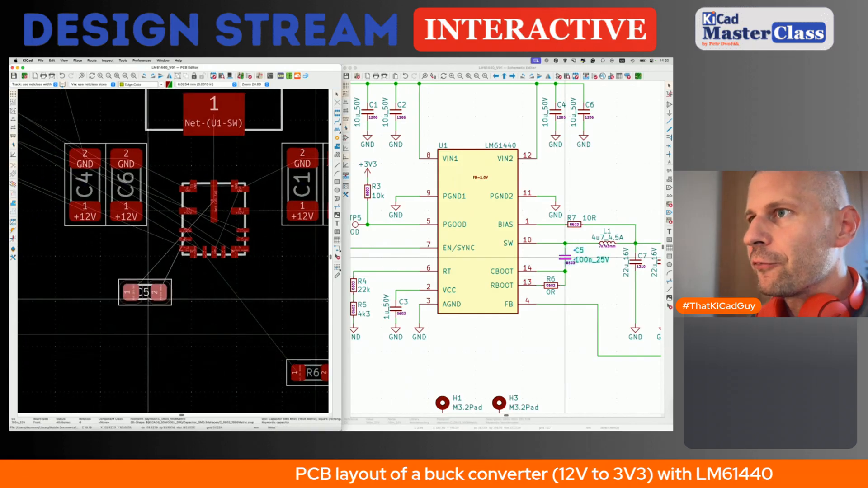
scroll(139, 279, "up", 2)
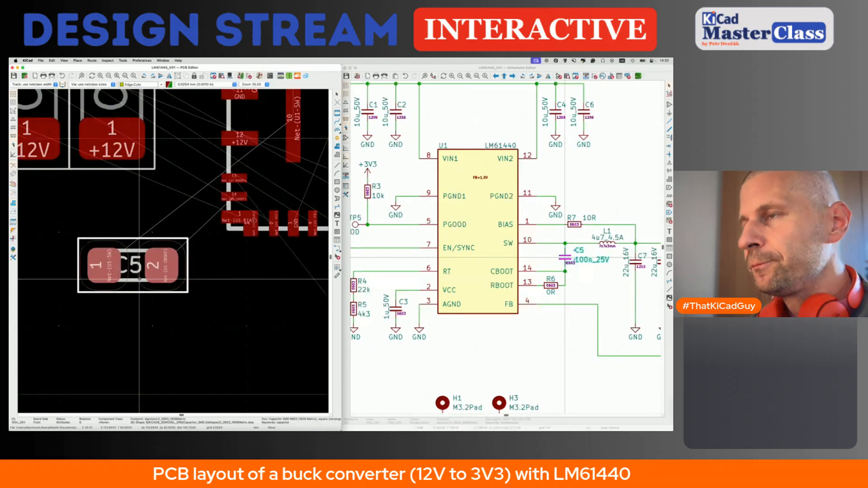
key("r")
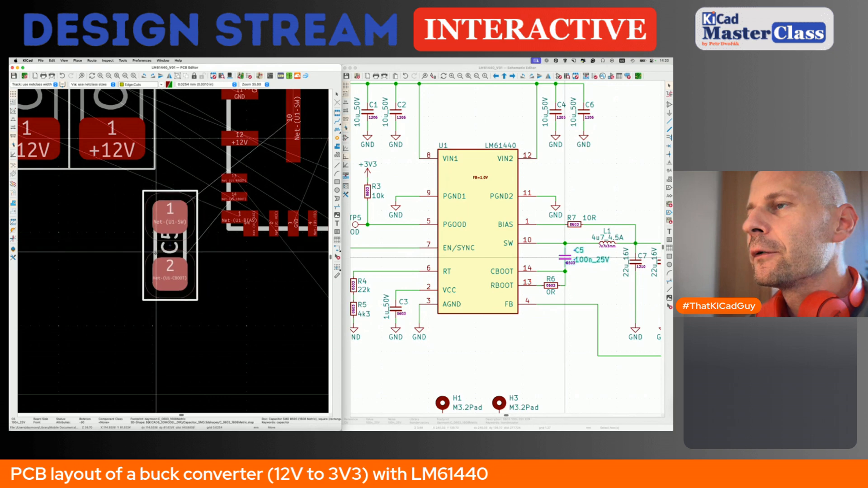
left_click(129, 248)
Step: Examine how the boot capacitor and boot resistor are arranged beside the IC in the reference layout image
scroll(153, 307, "down", 3)
scroll(152, 307, "down", 10)
scroll(152, 307, "left", 6)
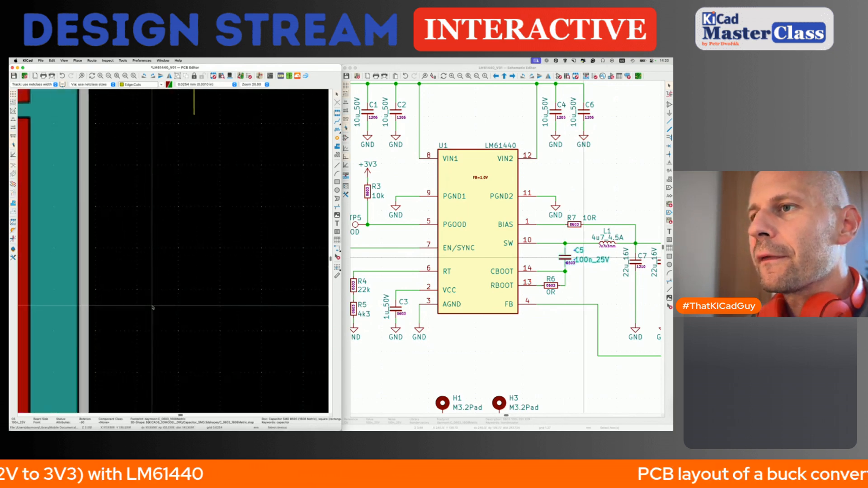
scroll(153, 308, "left", 10)
scroll(153, 307, "up", 10)
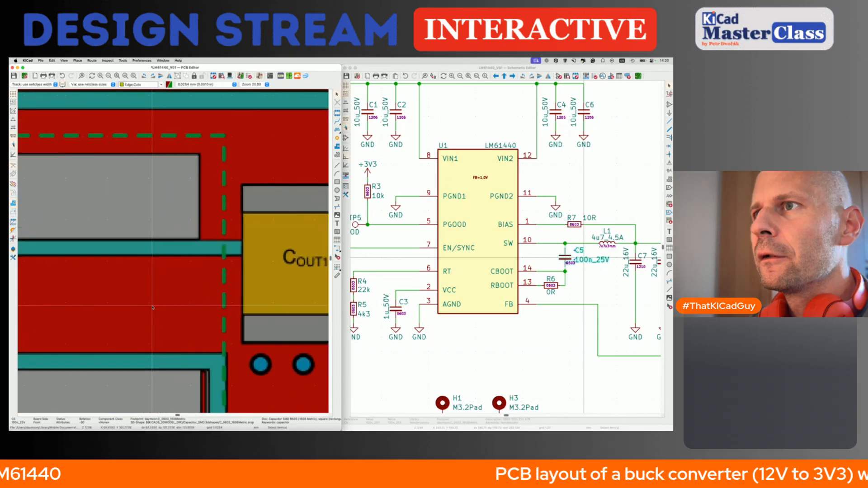
scroll(153, 308, "left", 2)
scroll(152, 307, "down", 3)
scroll(154, 296, "down", 8)
scroll(154, 296, "left", 2)
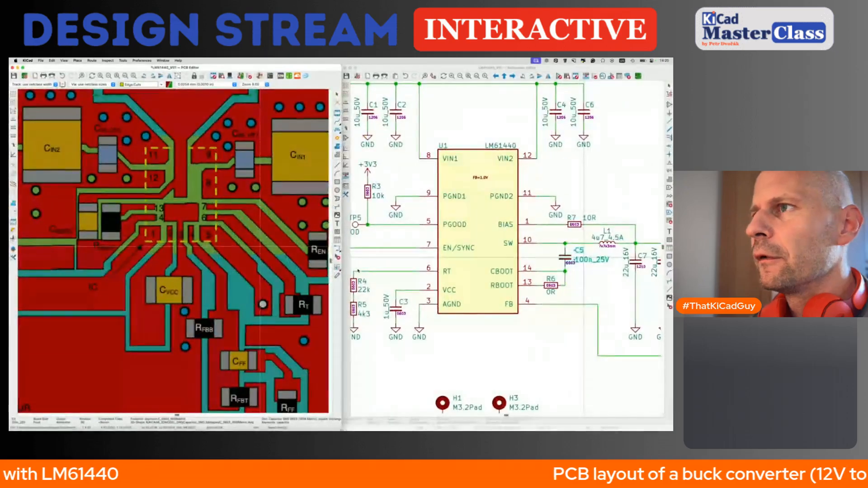
scroll(279, 254, "down", 4)
Step: Place R6 vertically between C5 and U1, edge to edge with C5 and with its RBOOT pad uppermost
scroll(279, 254, "up", 8)
scroll(280, 254, "right", 5)
scroll(280, 256, "up", 6)
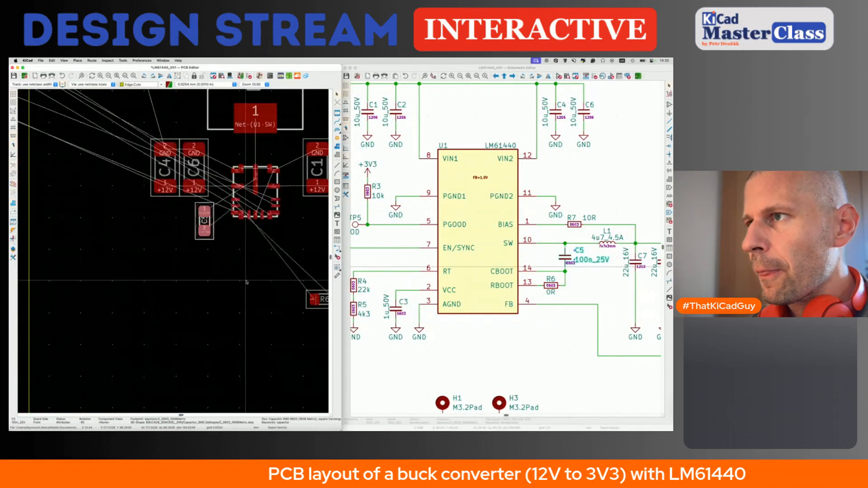
left_click(318, 304)
key("m")
scroll(225, 250, "up", 4)
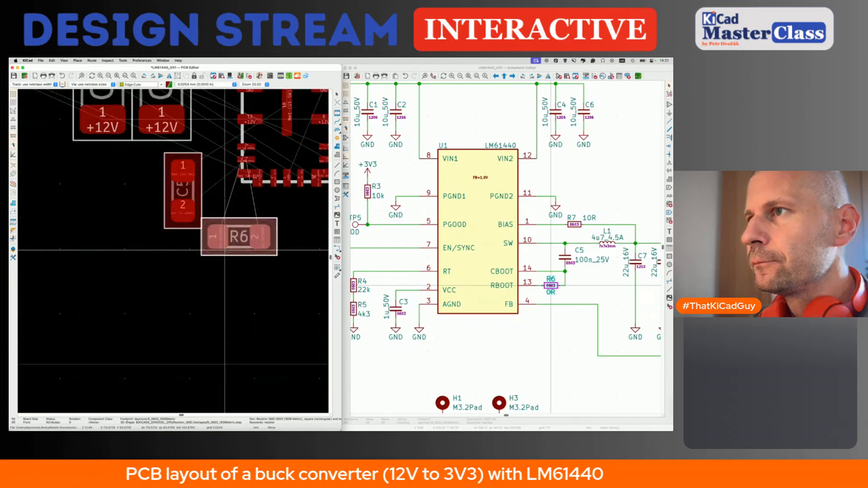
key("r")
key("r")
key("r")
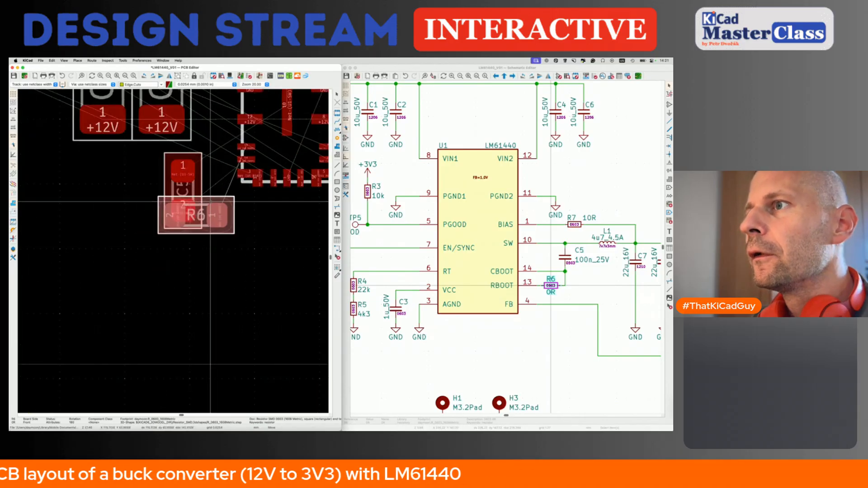
key("r")
key("r")
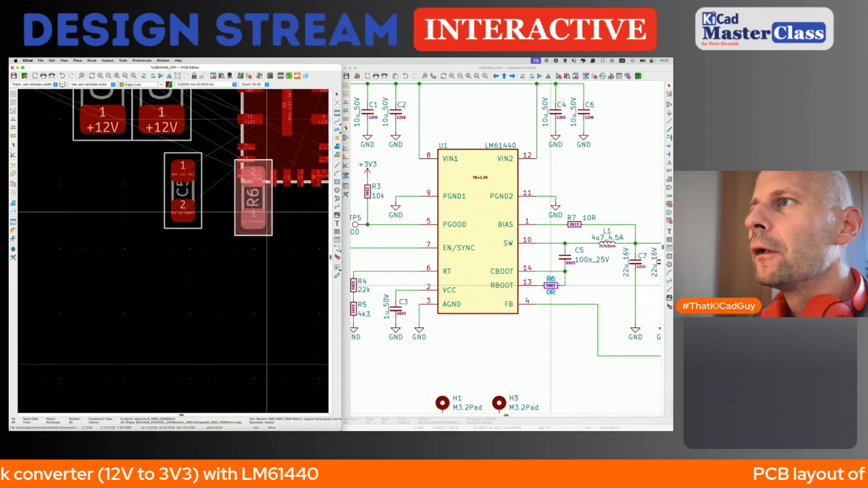
key("r")
key("r")
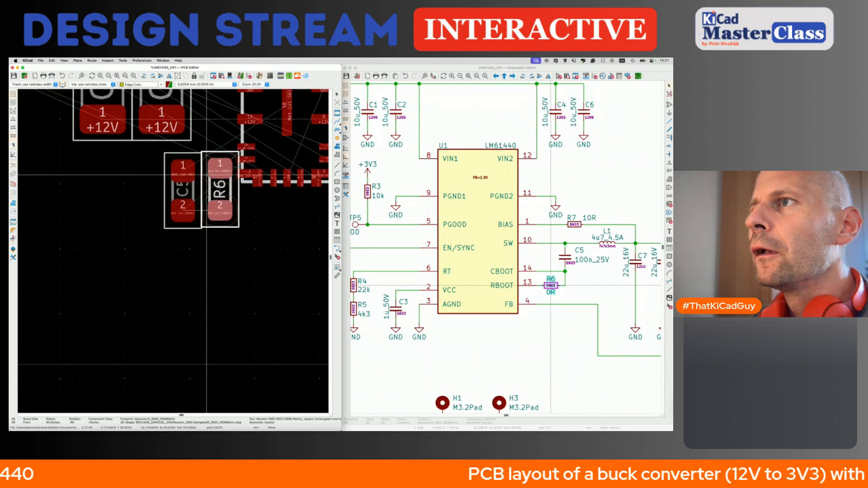
left_click(208, 177)
Step: Move C5 and R6 together slightly farther down and away from U1
left_click(181, 225, "shift")
key("m")
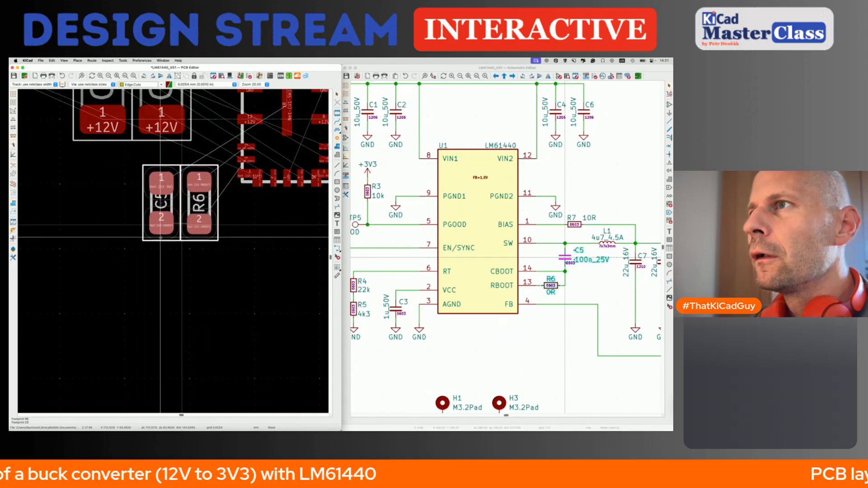
left_click(161, 239)
scroll(185, 211, "down", 4)
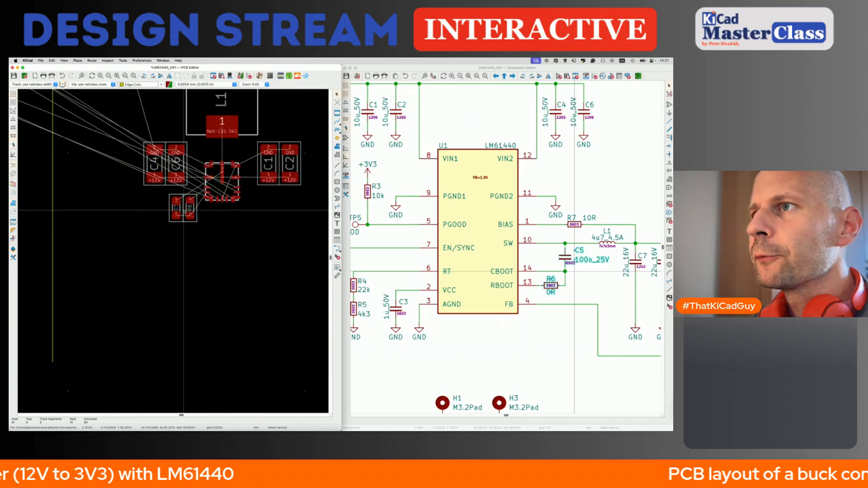
key("x")
scroll(211, 183, "up", 1)
scroll(211, 183, "up", 4)
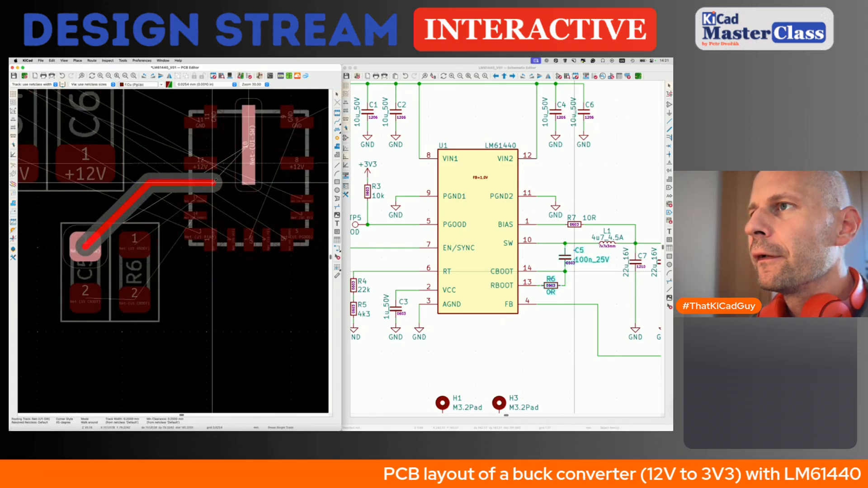
key("Escape")
scroll(210, 183, "down", 3)
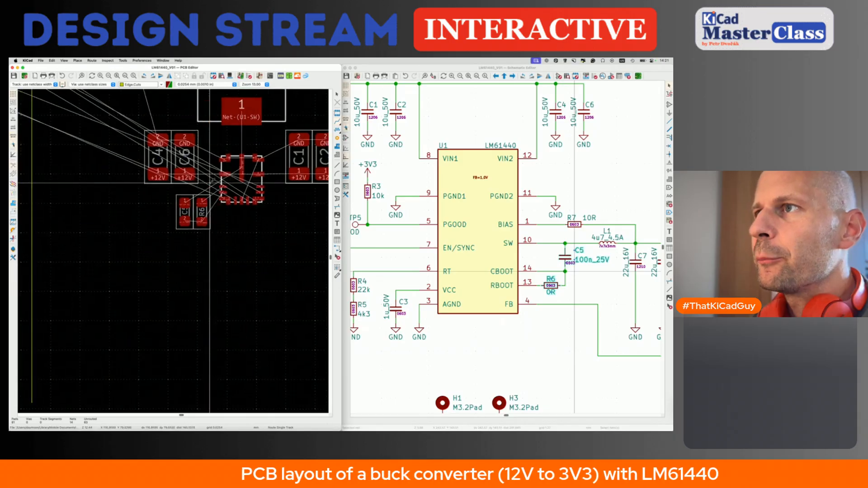
Step: Examine the reference layout image's trace from the boot capacitor to the switch node between IC pins 12 and 13
scroll(210, 183, "up", 4)
scroll(212, 184, "down", 3)
scroll(225, 212, "up", 5)
scroll(226, 210, "down", 5)
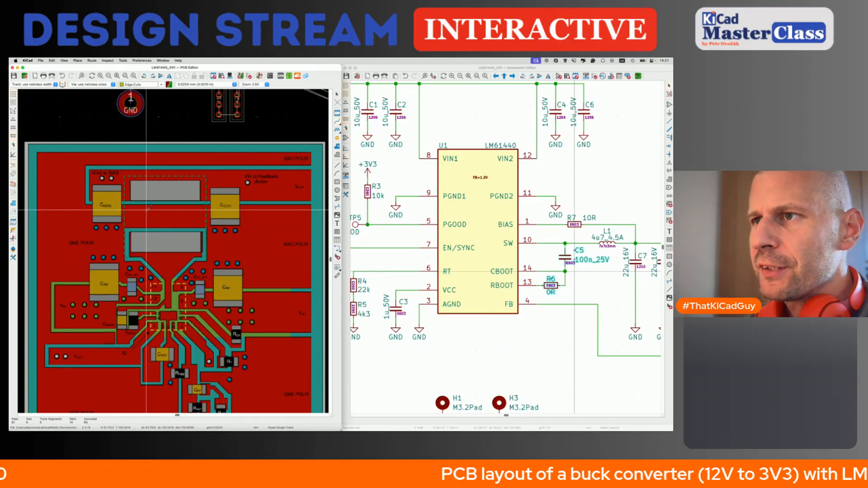
scroll(132, 307, "up", 3)
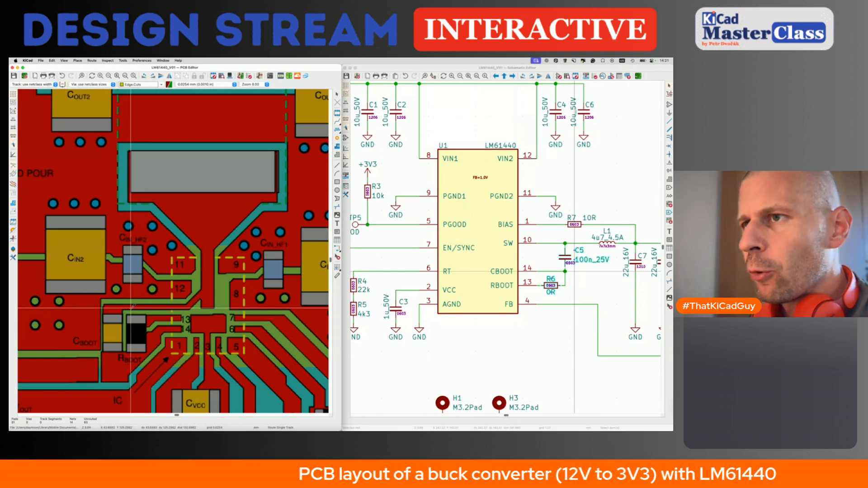
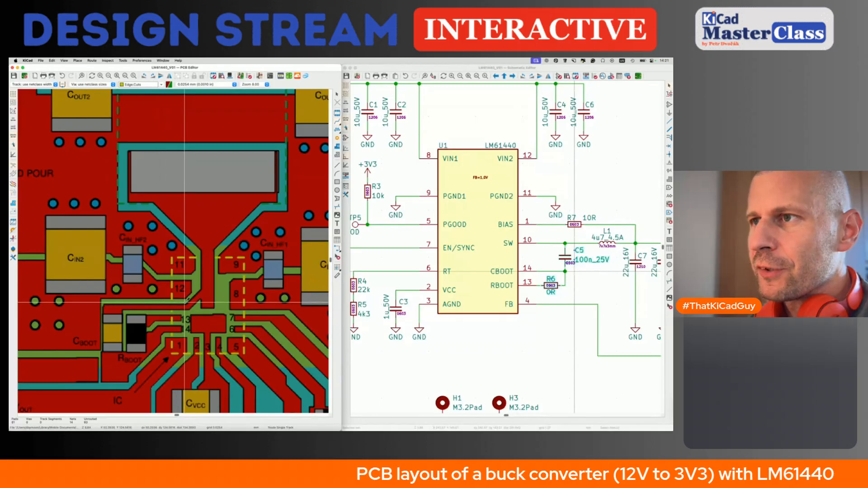
scroll(188, 308, "right", 2)
scroll(188, 311, "right", 1)
scroll(188, 310, "down", 4)
scroll(253, 226, "right", 8)
scroll(259, 257, "up", 6)
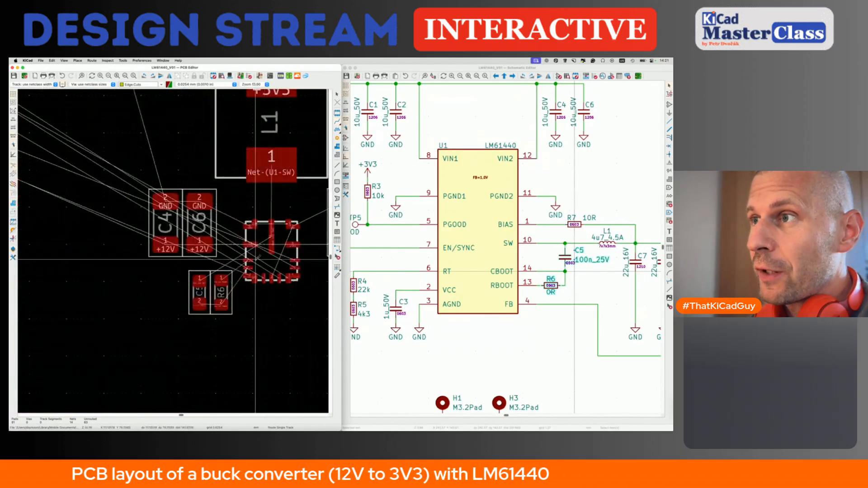
Step: Inspect U1's pads 12 to 14 and their connections to C5 and R6, and compare the board with the reference image
scroll(256, 259, "up", 5)
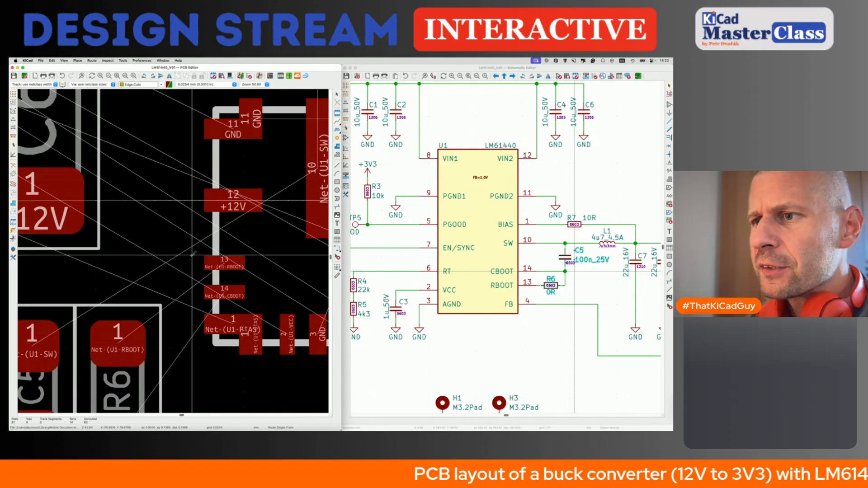
scroll(192, 254, "down", 3)
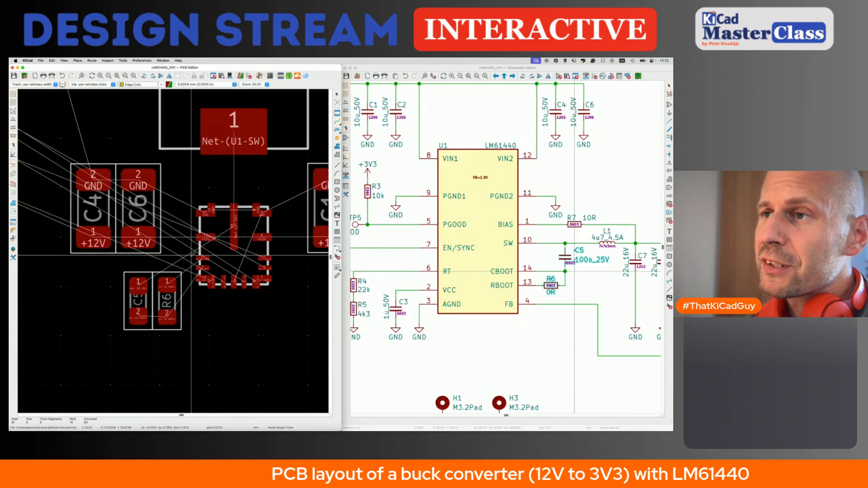
scroll(185, 280, "down", 4)
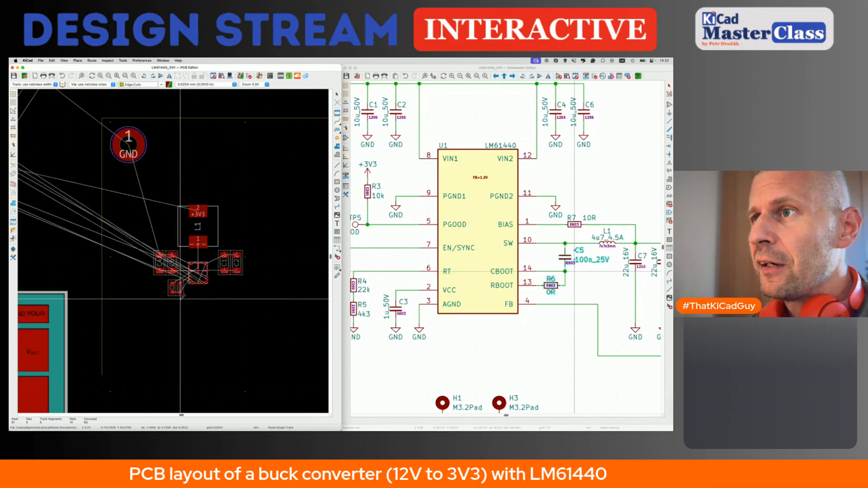
scroll(181, 299, "left", 1)
scroll(181, 299, "down", 1)
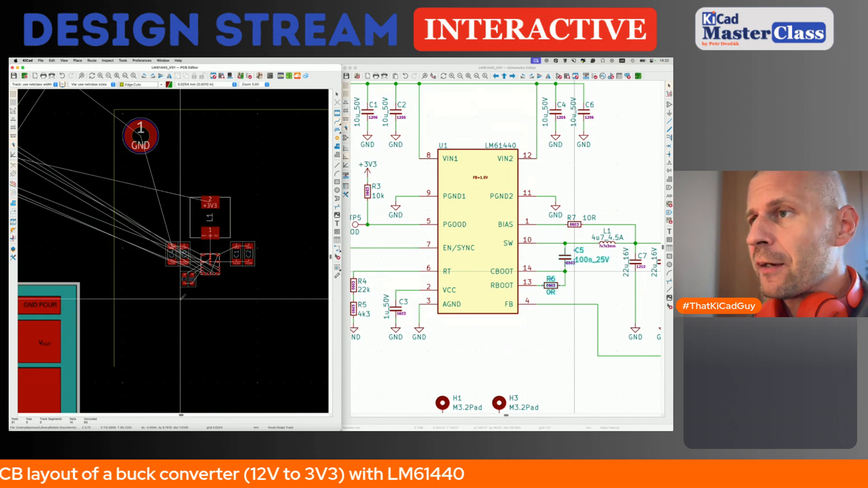
scroll(183, 297, "down", 10)
scroll(183, 297, "left", 8)
scroll(184, 297, "down", 3)
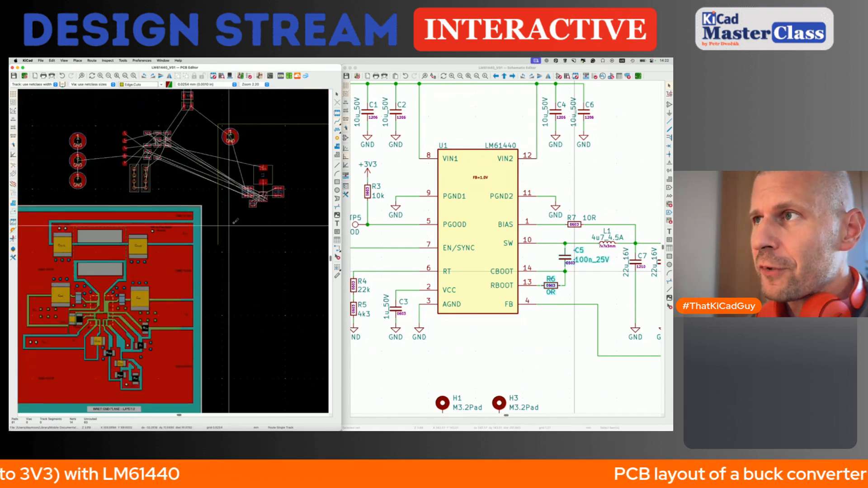
scroll(246, 212, "up", 10)
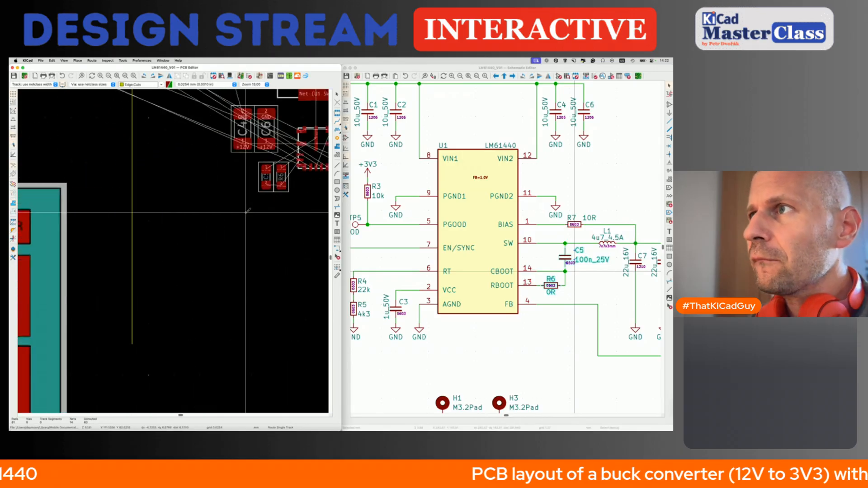
Step: Move C5 and R6 together below C4 and C6, aligning R6's outer edge with C6's edge nearest U1
middle_click_drag(226, 190, 191, 183)
left_click_drag(189, 182, 298, 286)
key("m")
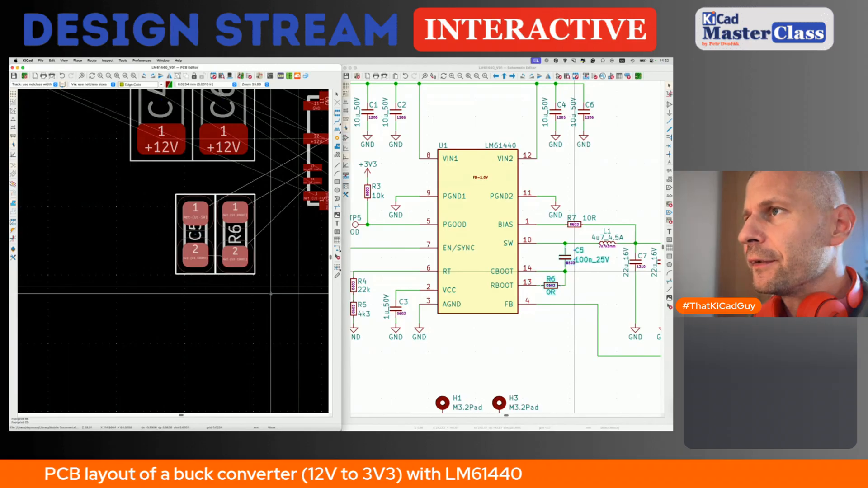
scroll(271, 294, "down", 3)
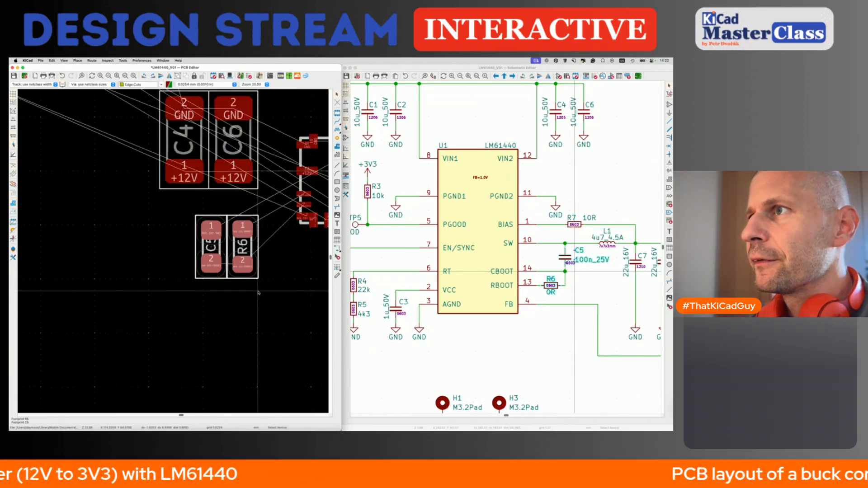
key("m")
left_click(256, 274)
scroll(256, 274, "down", 4)
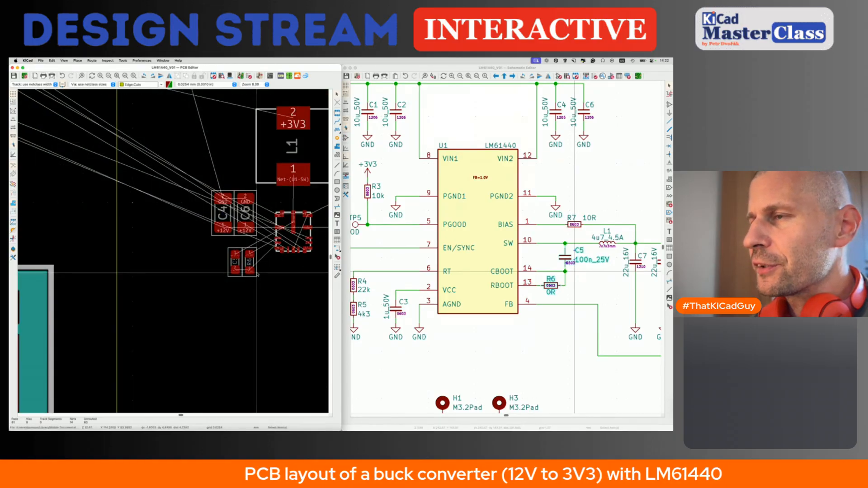
Step: Inspect U1's RBOOT and CBOOT pads and their airwires to R6 up close
scroll(251, 229, "up", 3)
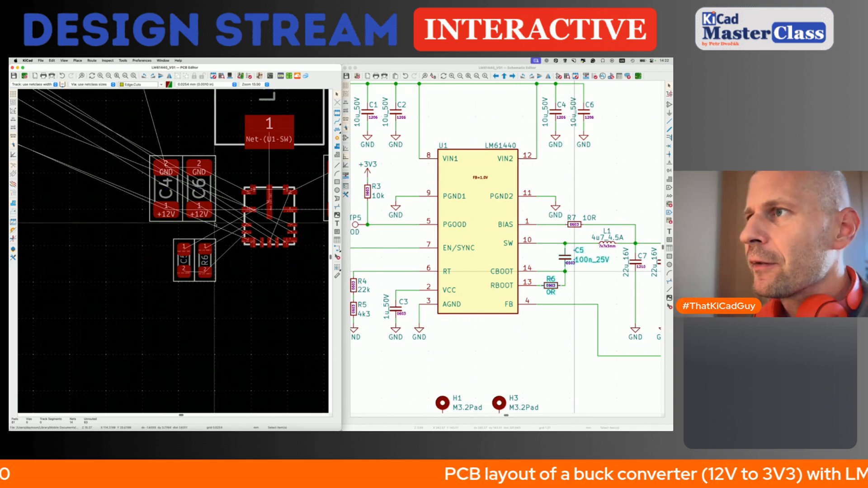
scroll(263, 242, "up", 5)
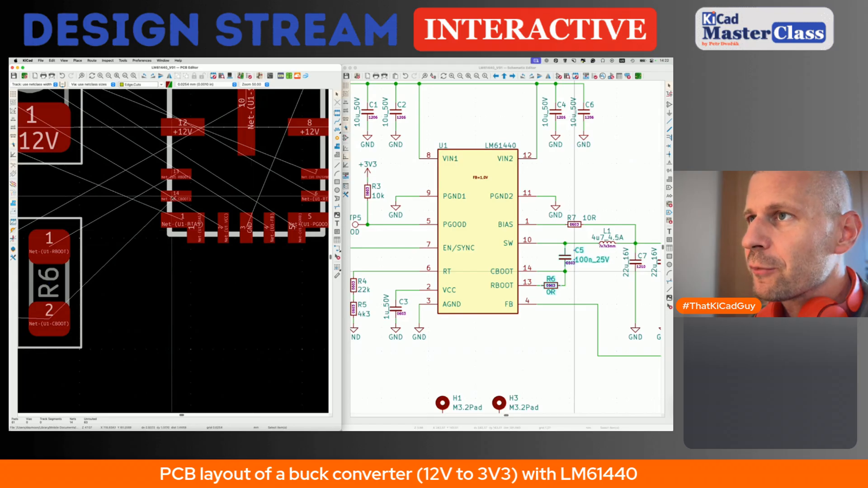
scroll(175, 194, "up", 3)
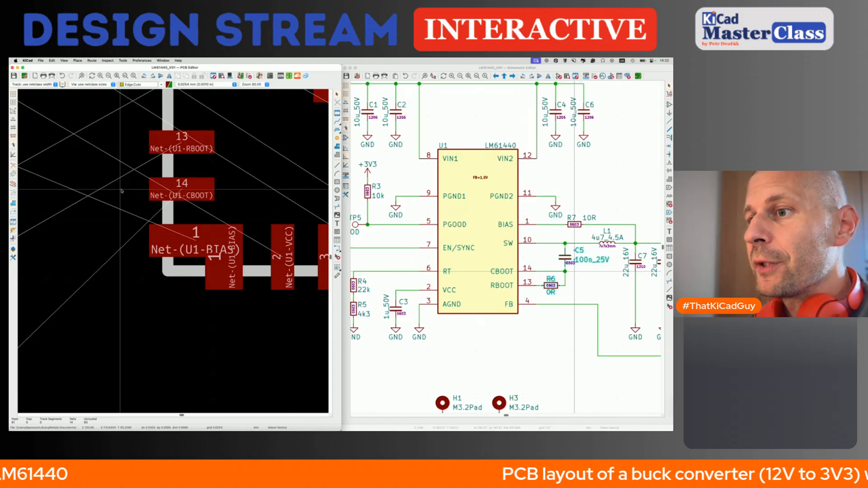
scroll(122, 191, "down", 3)
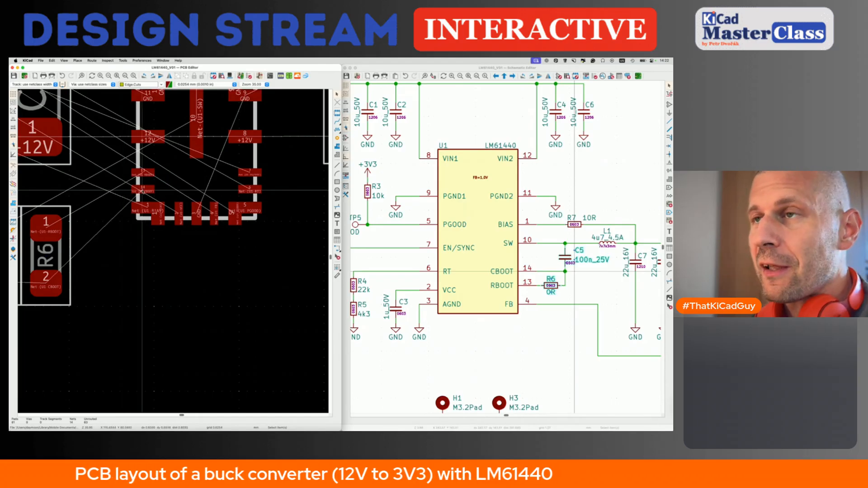
scroll(142, 190, "down", 5)
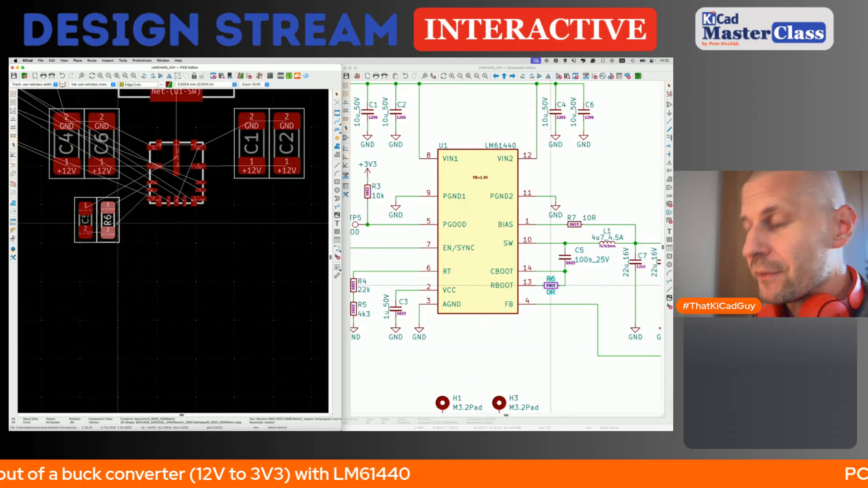
Step: Try R6 right beside U1's RBOOT and CBOOT pads, and check the pad alignment up close
left_click_drag(115, 223, 140, 196)
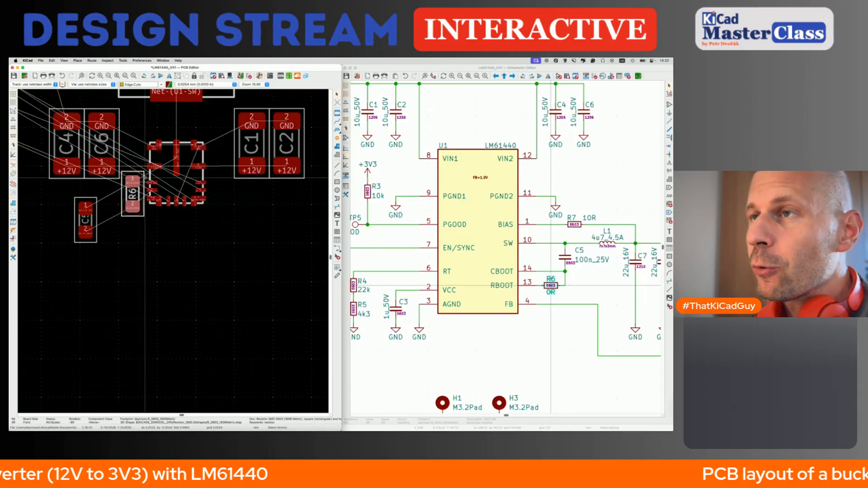
scroll(145, 178, "up", 4)
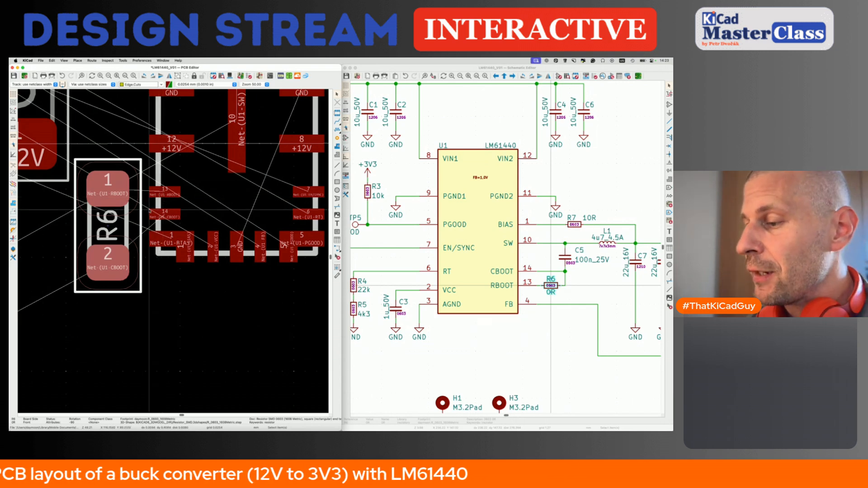
scroll(149, 209, "down", 5)
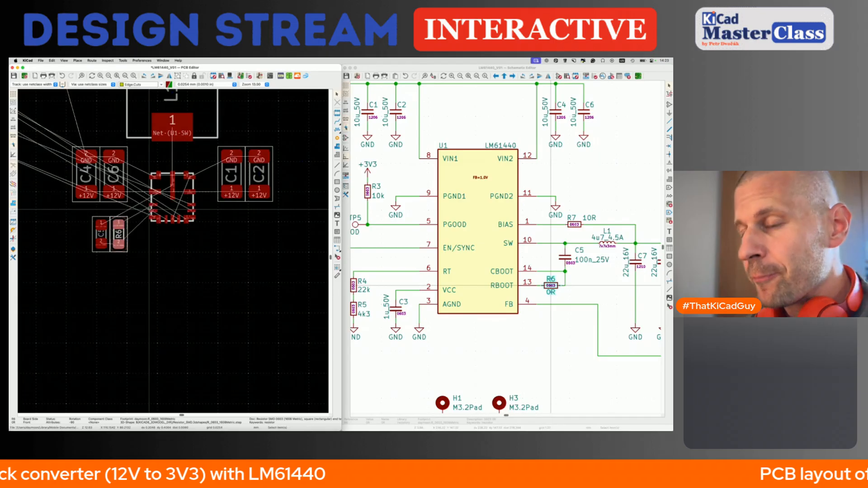
Step: Inspect U1's VIN2 pad 12 and the space between it and R6
scroll(151, 202, "up", 5)
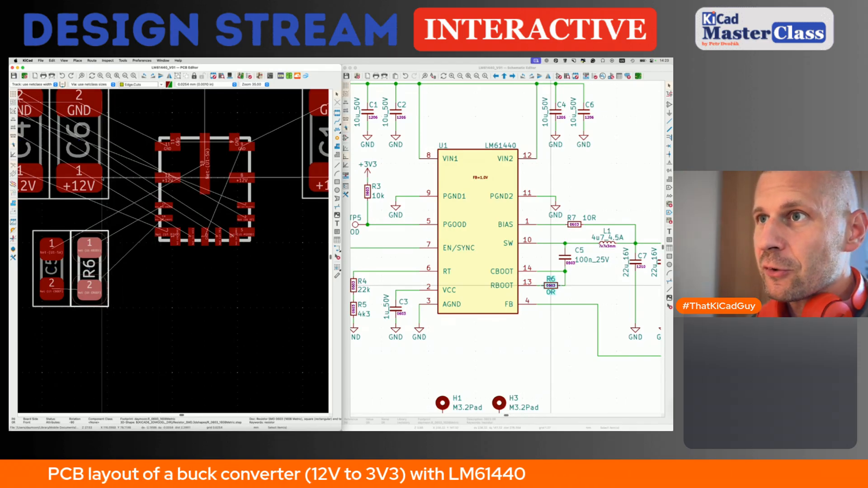
left_click(158, 178)
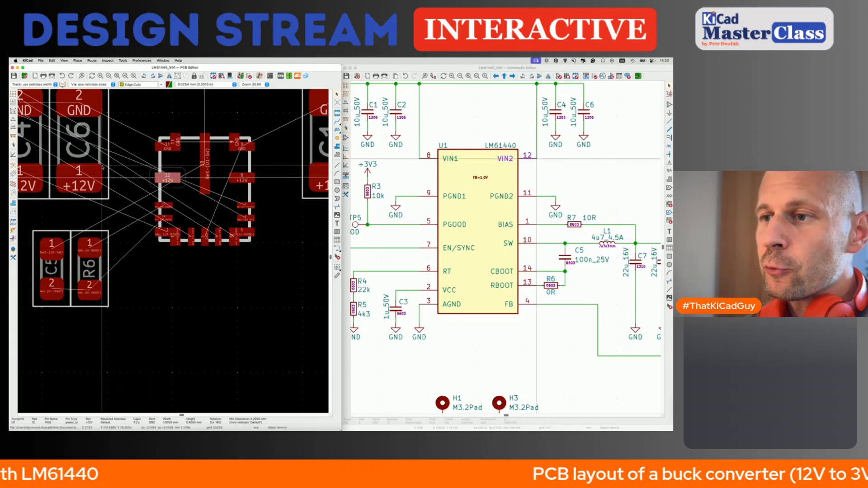
left_click(145, 203)
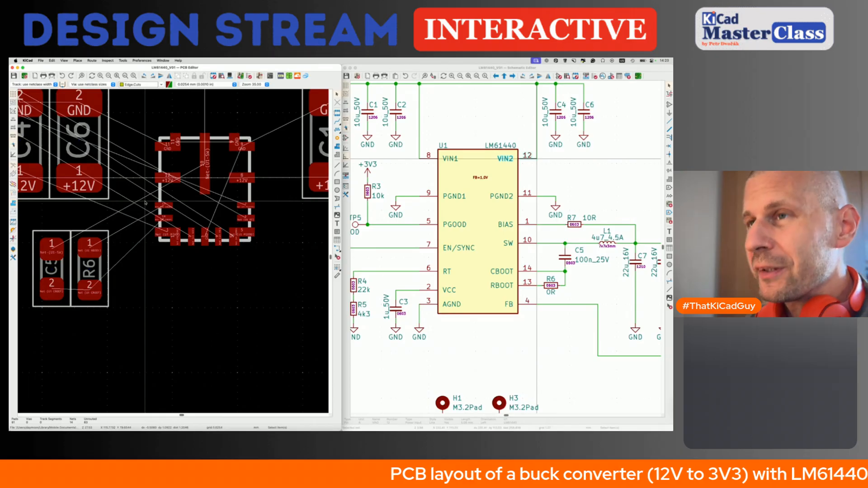
scroll(145, 202, "down", 4)
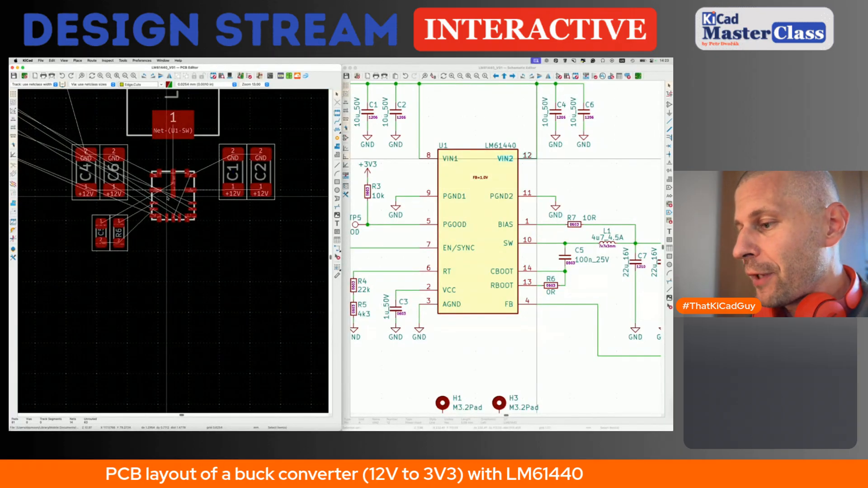
scroll(198, 293, "down", 4)
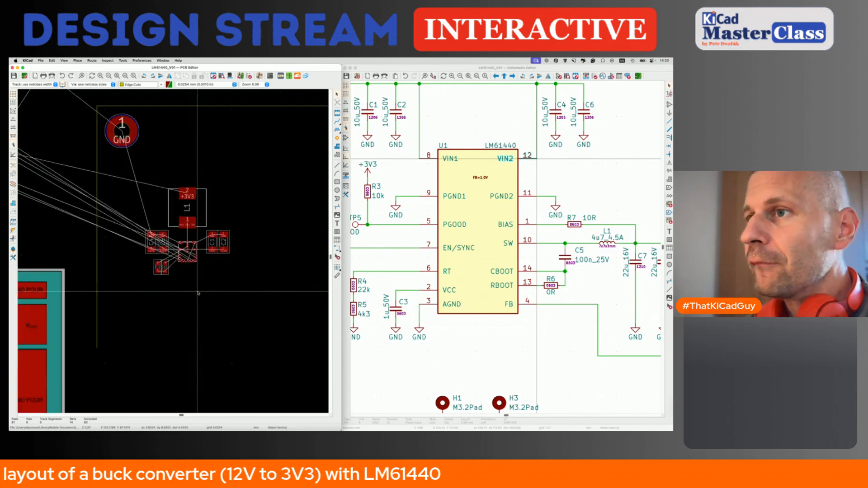
Step: Pick the VCC capacitor C3 from the schematic and place it upright below U1's VCC pad
scroll(197, 293, "left", 5)
scroll(198, 293, "down", 5)
scroll(198, 293, "down", 5)
scroll(198, 293, "left", 5)
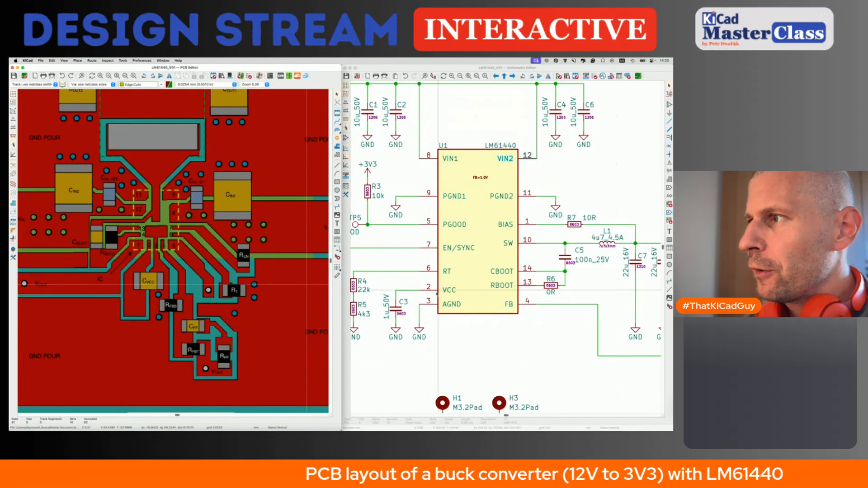
left_click(395, 310)
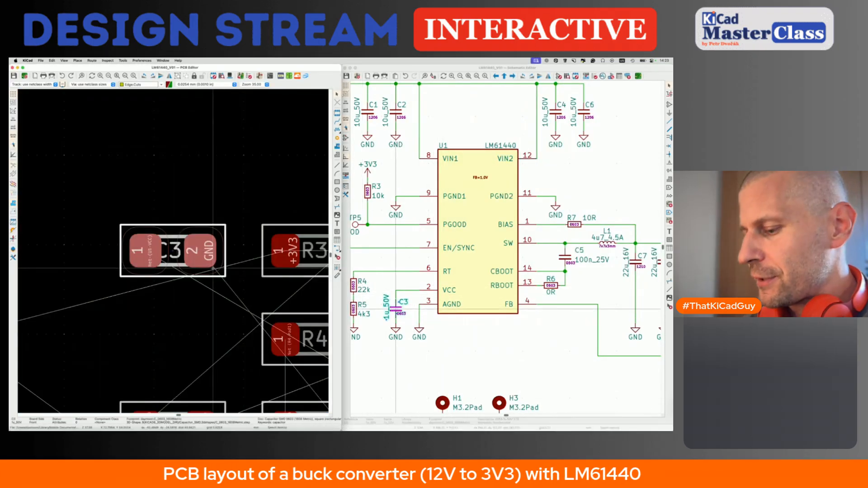
scroll(211, 271, "down", 4)
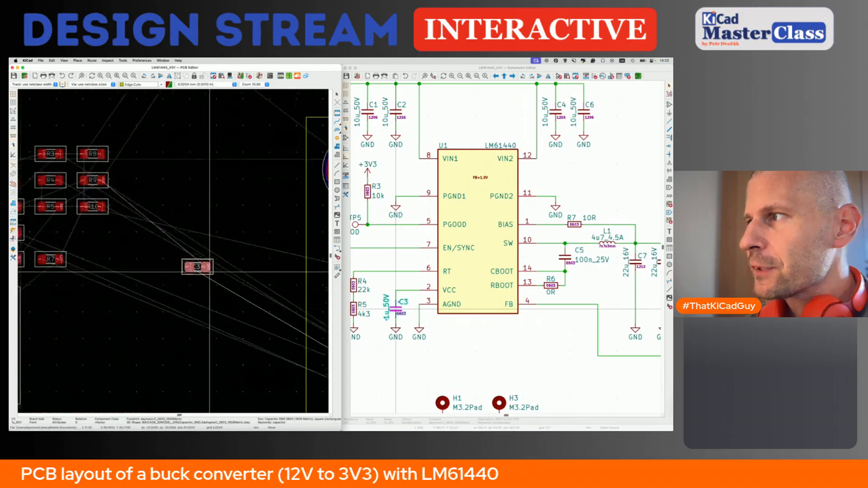
scroll(209, 271, "right", 10)
scroll(210, 271, "down", 5)
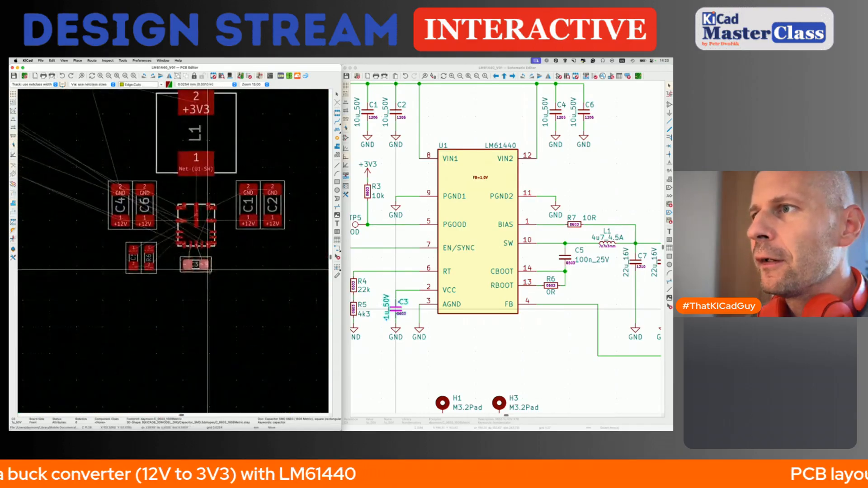
scroll(189, 268, "up", 3)
left_click(214, 290)
key("r")
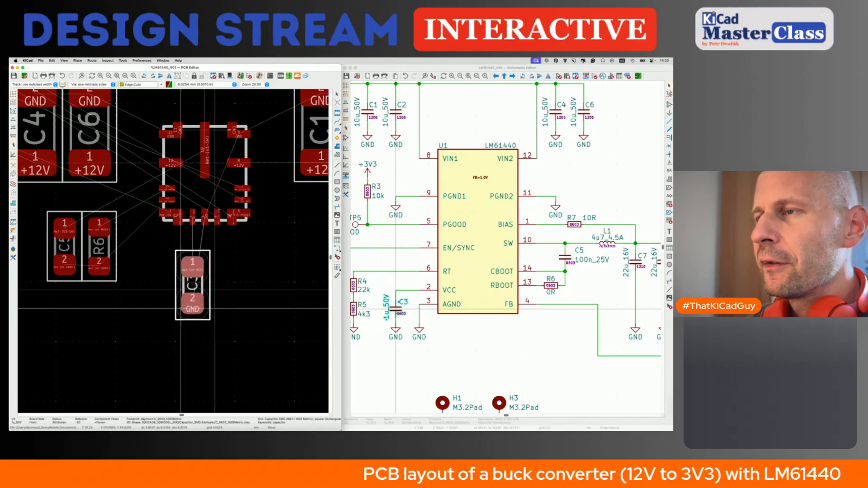
left_click(181, 309)
Step: Examine the VCC capacitor's orientation and position below the IC in the reference layout image
scroll(181, 311, "down", 5)
scroll(181, 310, "left", 5)
scroll(182, 310, "down", 3)
scroll(181, 310, "left", 5)
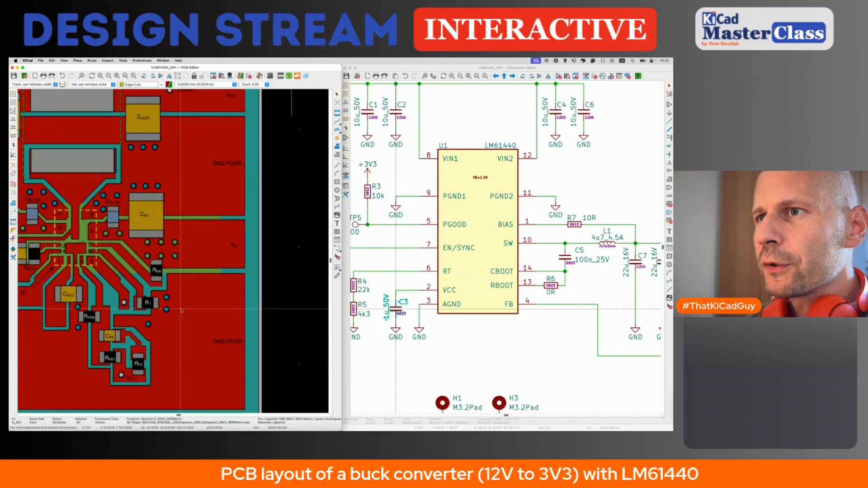
scroll(181, 310, "left", 2)
scroll(182, 310, "down", 1)
scroll(182, 310, "right", 6)
scroll(182, 310, "up", 4)
scroll(209, 152, "up", 3)
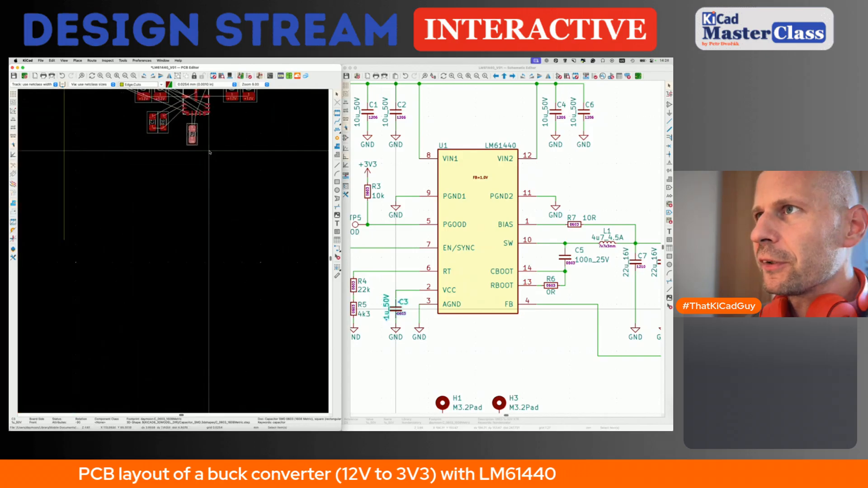
Step: Rotate C3 horizontal and place it centred just below U1, with its pads facing the VCC and AGND pins
scroll(210, 152, "up", 4)
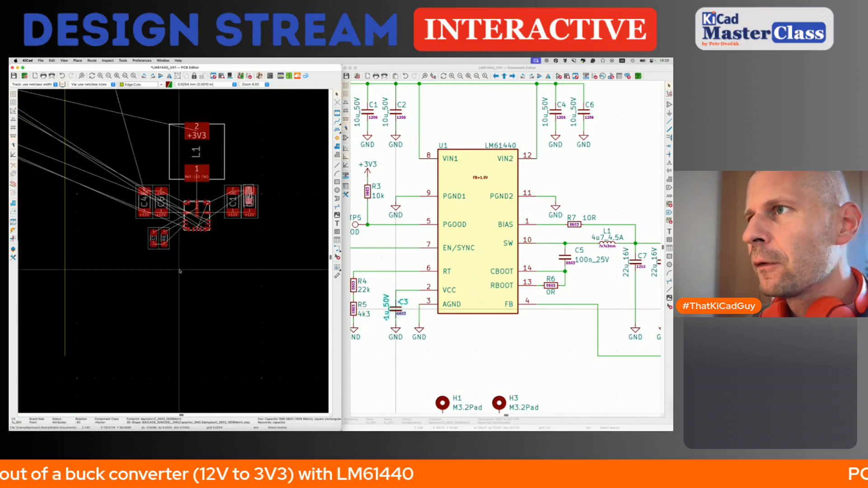
scroll(180, 272, "up", 4)
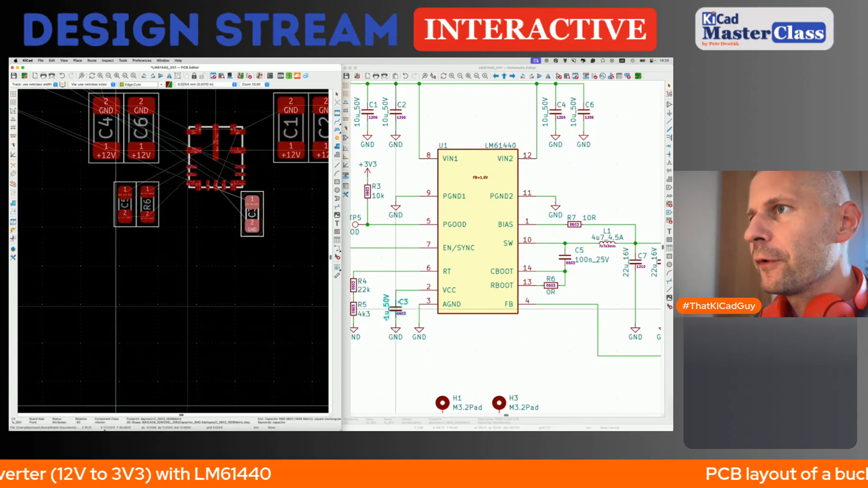
key("r")
left_click(301, 400)
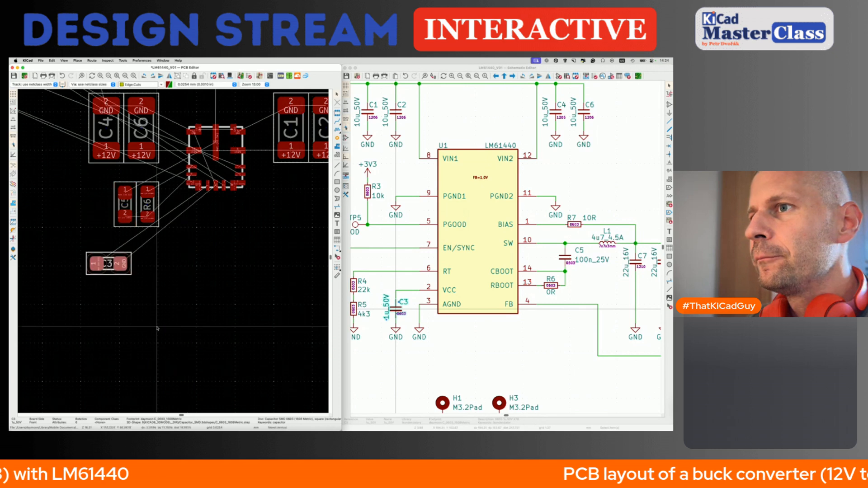
key("m")
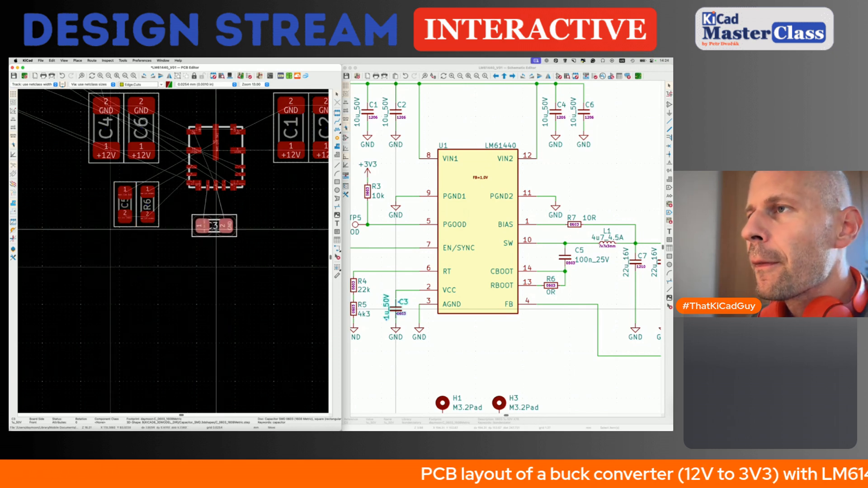
scroll(212, 225, "up", 2)
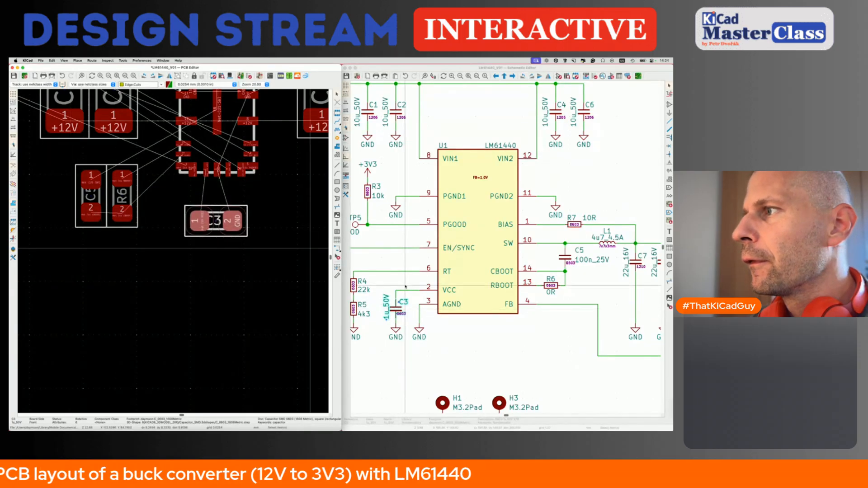
Step: Select R4 and R5 together in the schematic and move both footprints onto the board below U1, near C3's GND end
left_click(406, 286)
scroll(406, 286, "down", 3)
left_click(225, 304)
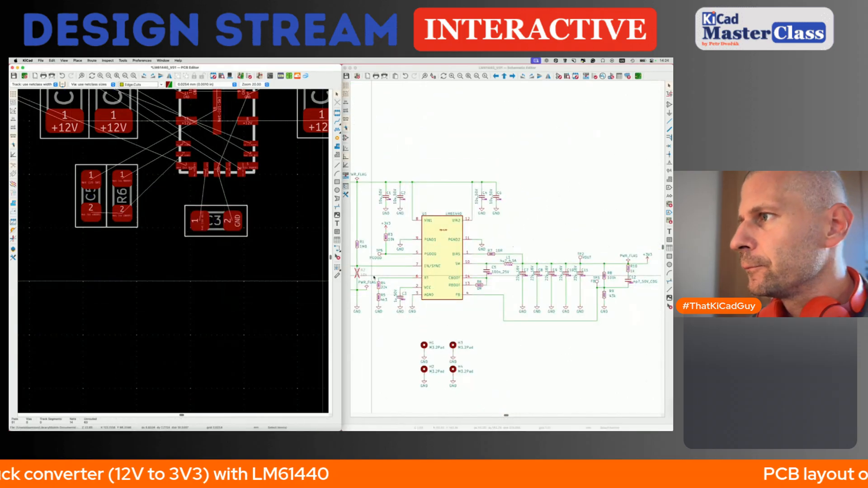
middle_click_drag(372, 279, 381, 286)
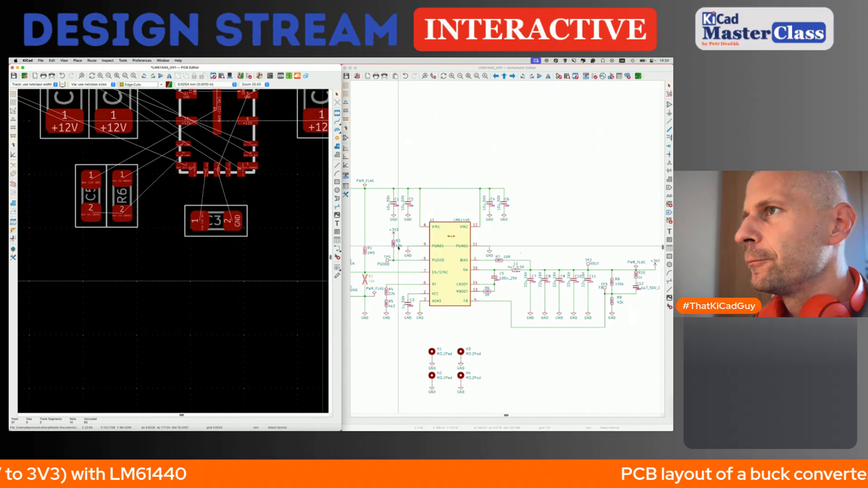
left_click_drag(381, 281, 400, 315)
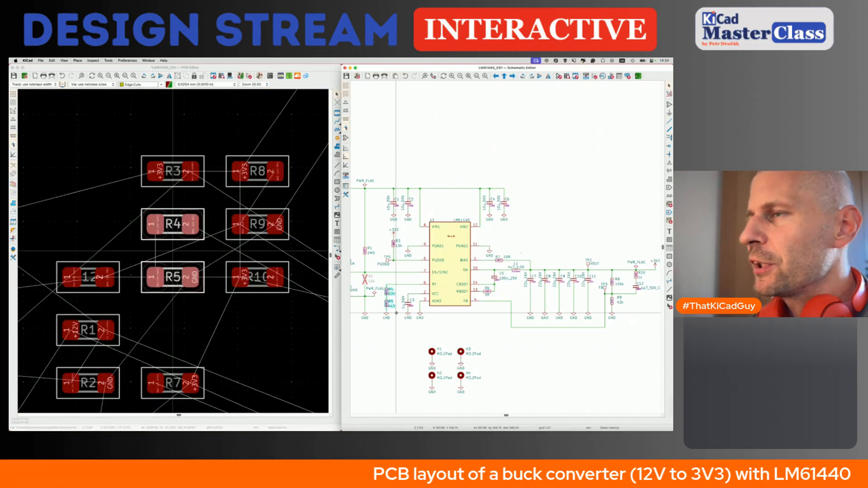
left_click(274, 69)
key("p")
scroll(203, 208, "down", 5)
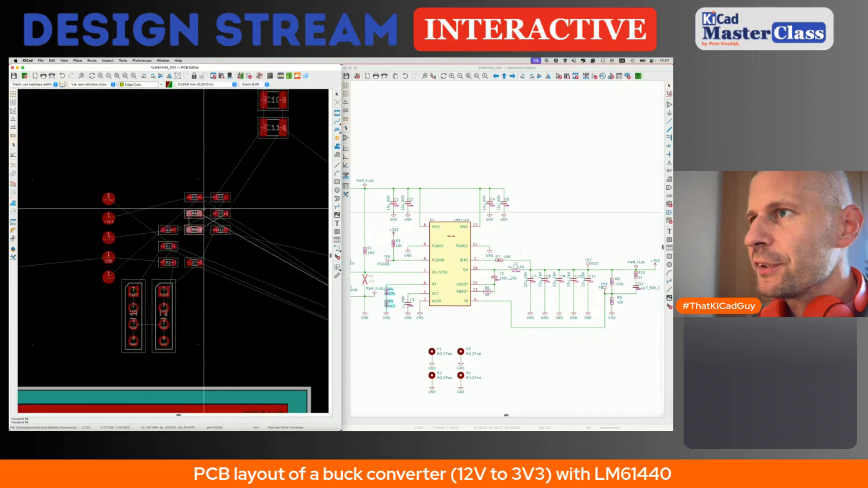
middle_click_drag(272, 296, 196, 227)
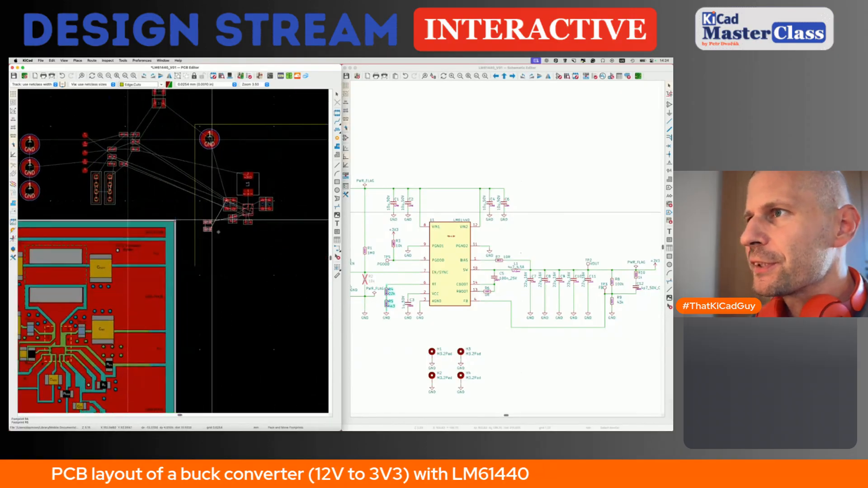
left_click(266, 225)
Step: Rotate R4 upright with pad 2 towards U1 and place it on the GND side of C3
scroll(266, 224, "up", 10)
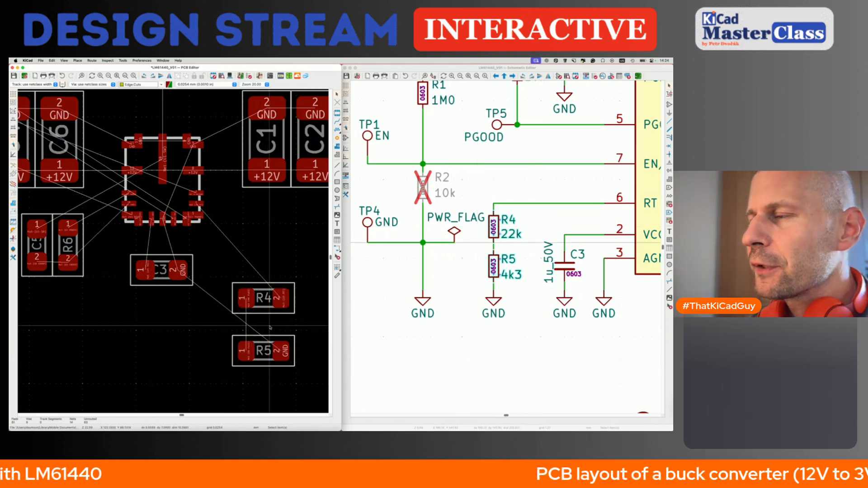
left_click(266, 310)
key("m")
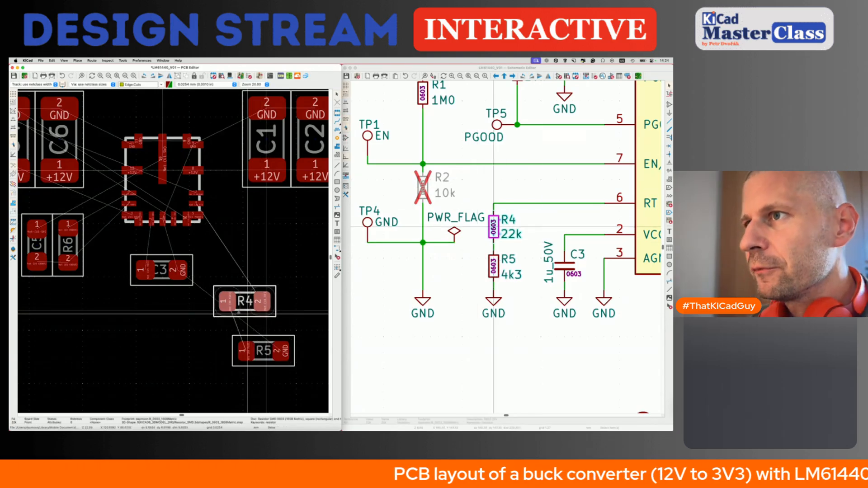
key("r")
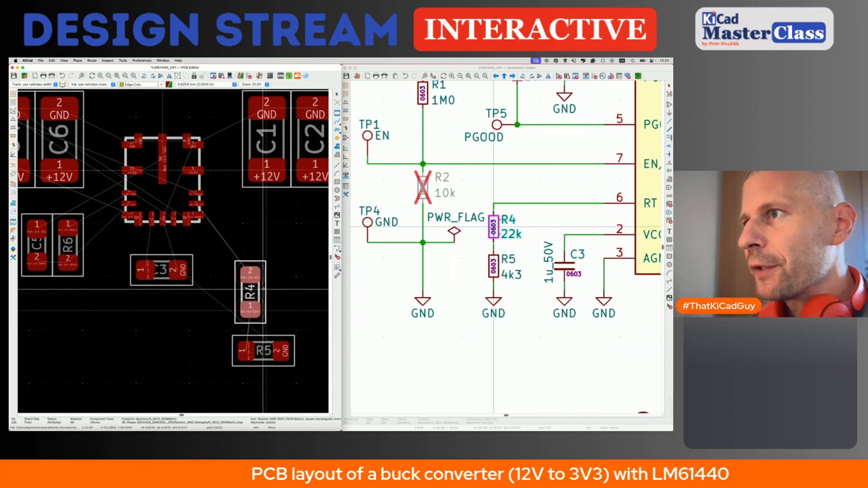
left_click(253, 290)
Step: Rotate R5 upright, place it between C3 and R4 with its GND pad towards U1, and shift both resistors together
key("m")
key("r")
left_click(234, 281)
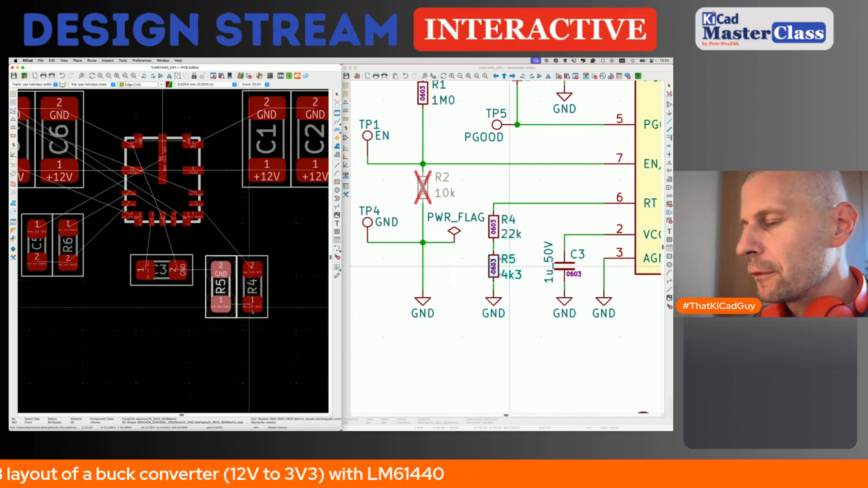
left_click(265, 288, "shift")
key("m")
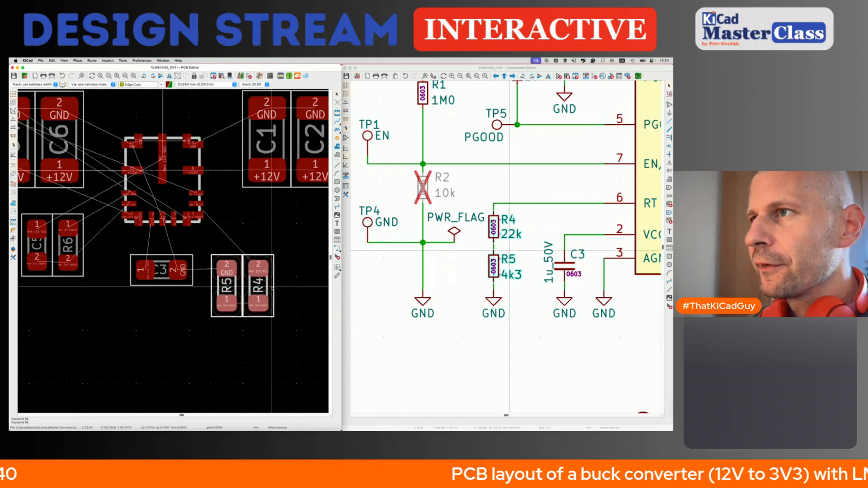
Step: Compare the placed R4 and R5 with the timing resistor and feedback components in the reference layout image
scroll(272, 287, "down", 3)
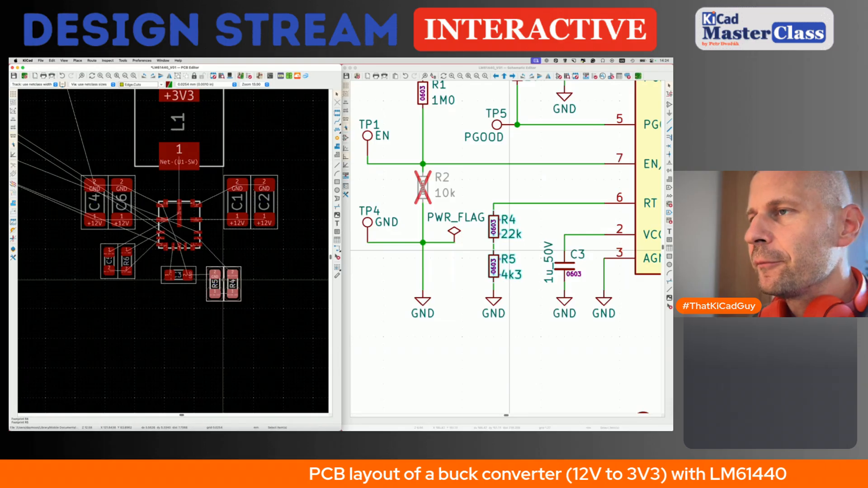
scroll(223, 281, "down", 5)
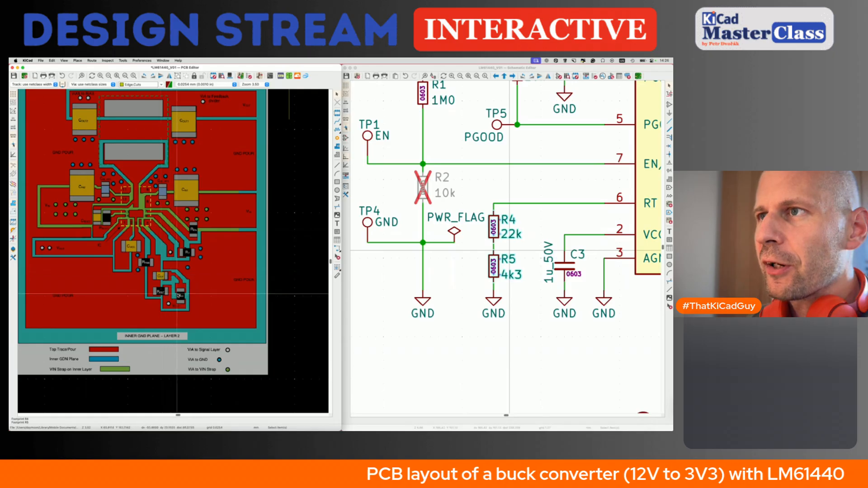
scroll(176, 294, "up", 3)
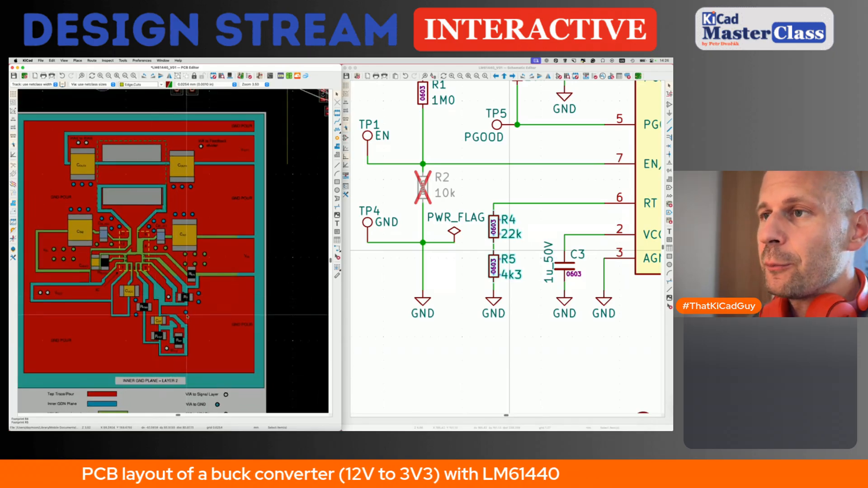
scroll(187, 317, "down", 3)
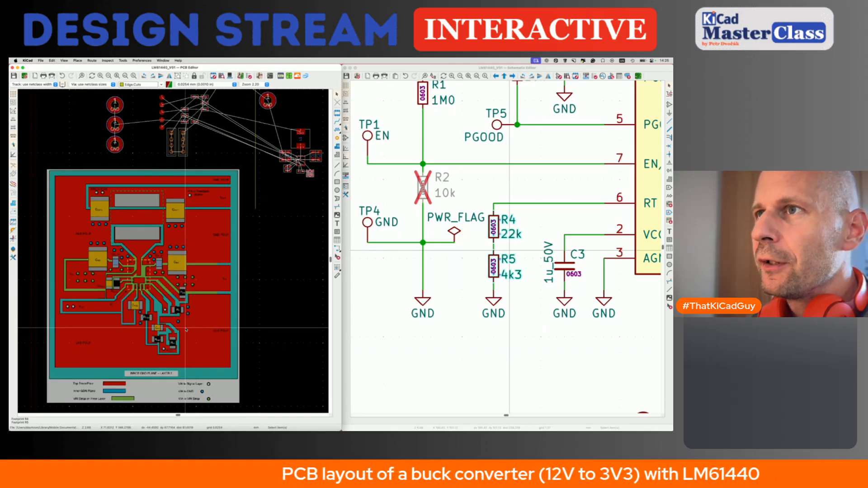
scroll(186, 330, "up", 4)
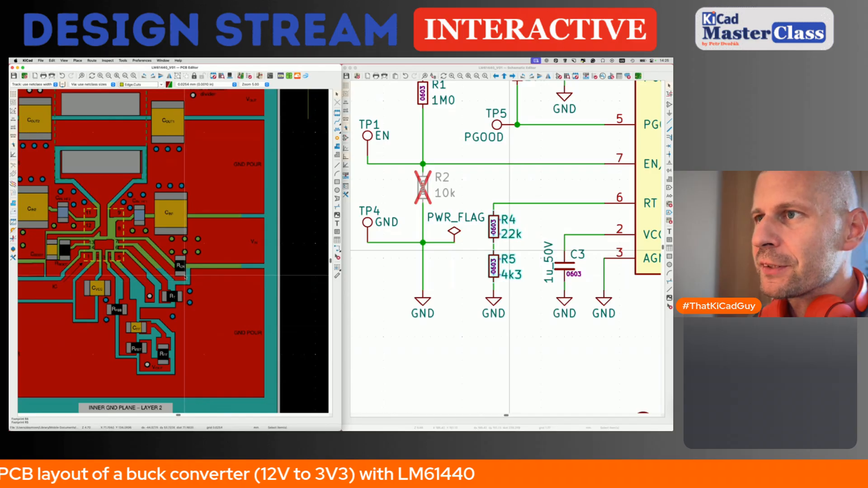
Step: Select R1 and R2 together in the schematic and move both footprints onto the board below C2, beside R4
scroll(185, 277, "down", 4)
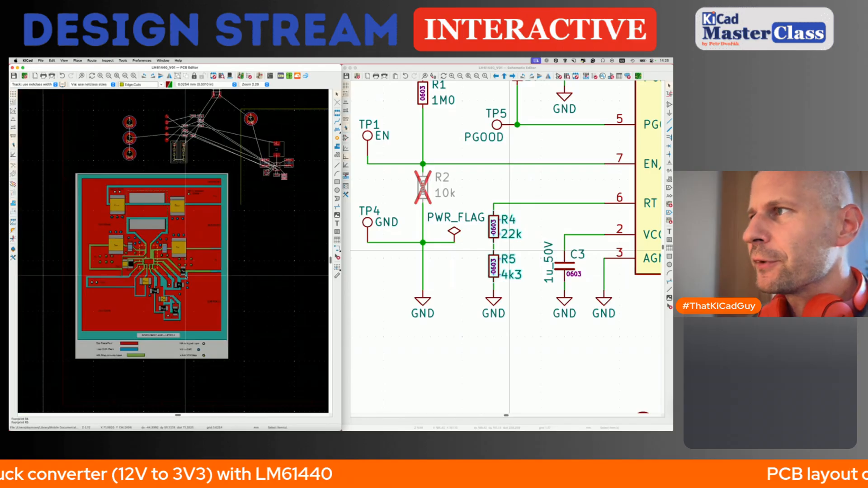
scroll(475, 186, "down", 4)
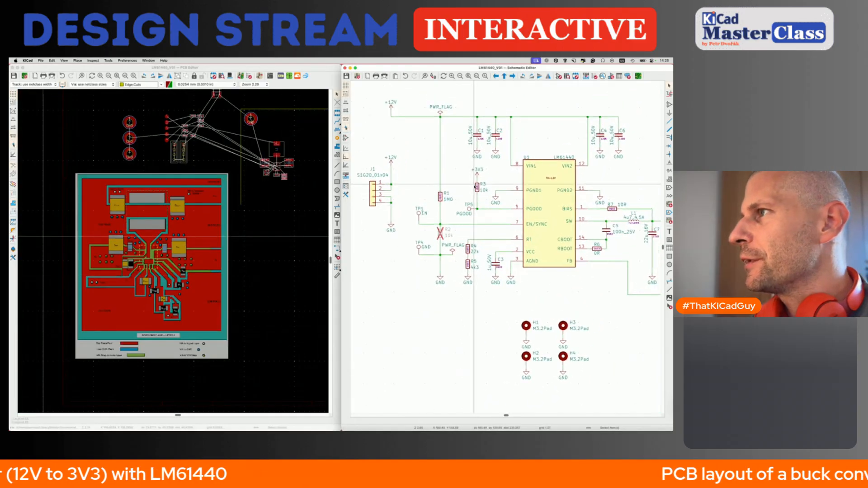
left_click(443, 200)
left_click(444, 233, "shift")
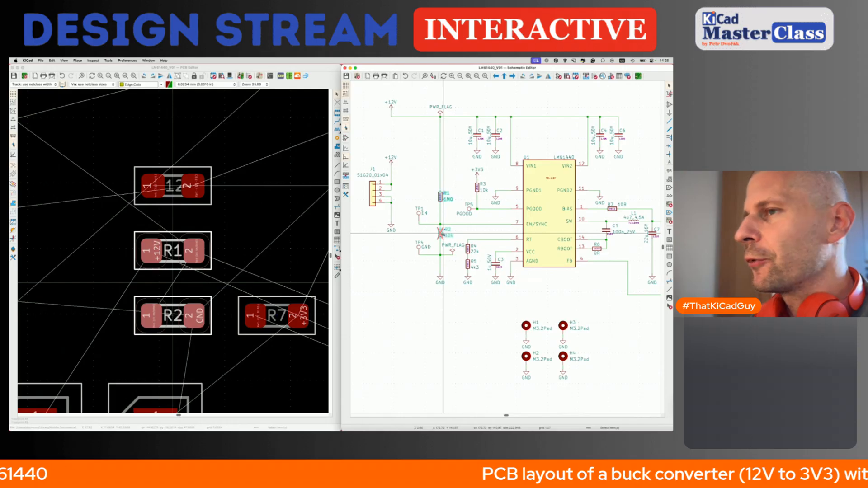
left_click(261, 220)
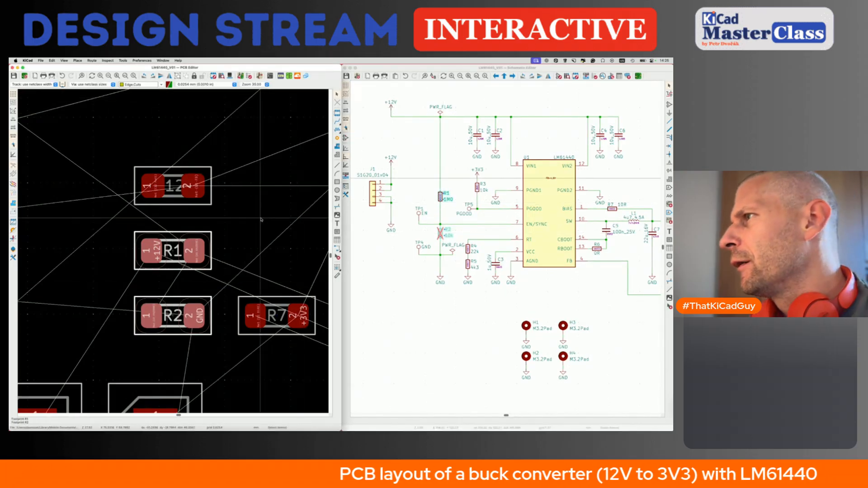
scroll(261, 220, "down", 5)
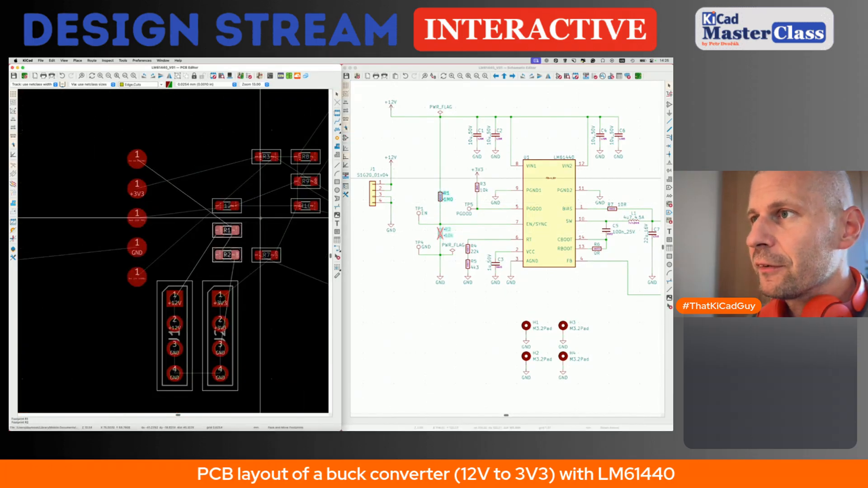
key("p")
scroll(261, 220, "right", 6)
scroll(261, 219, "down", 3)
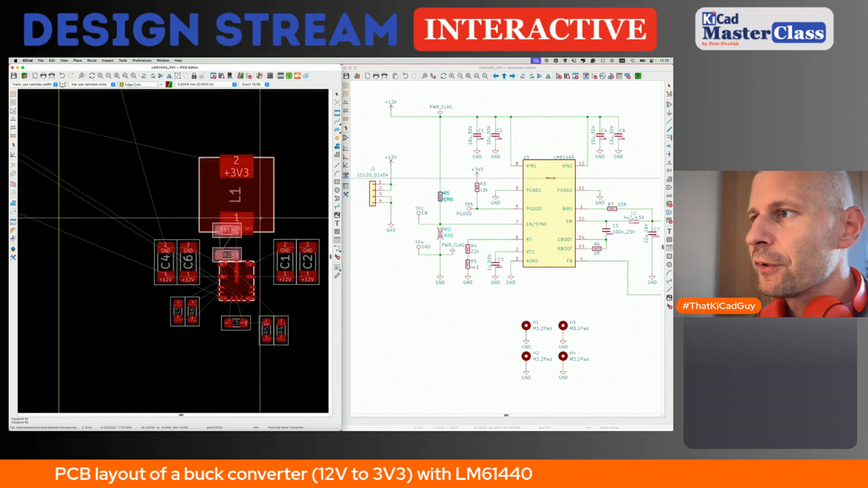
left_click(275, 273)
scroll(275, 273, "up", 5)
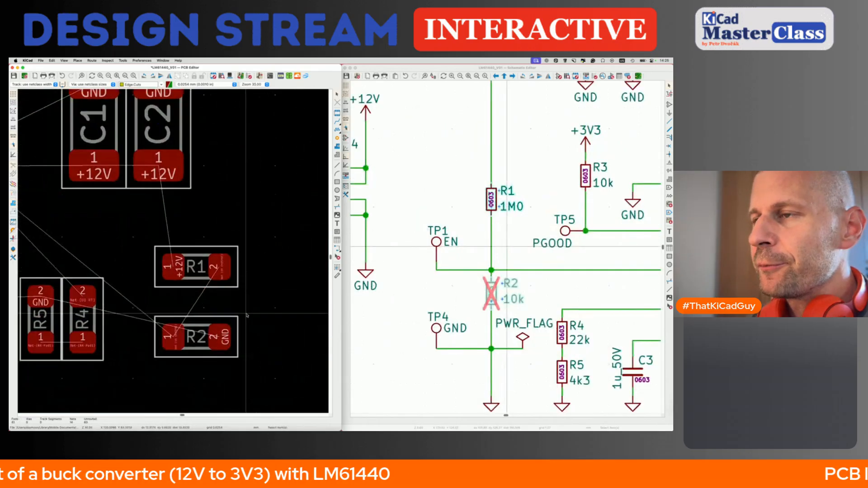
Step: Rotate R2 and R1 upright and place R1 below C2 with its +12V pad towards C2
left_click_drag(233, 291, 175, 267)
key("r")
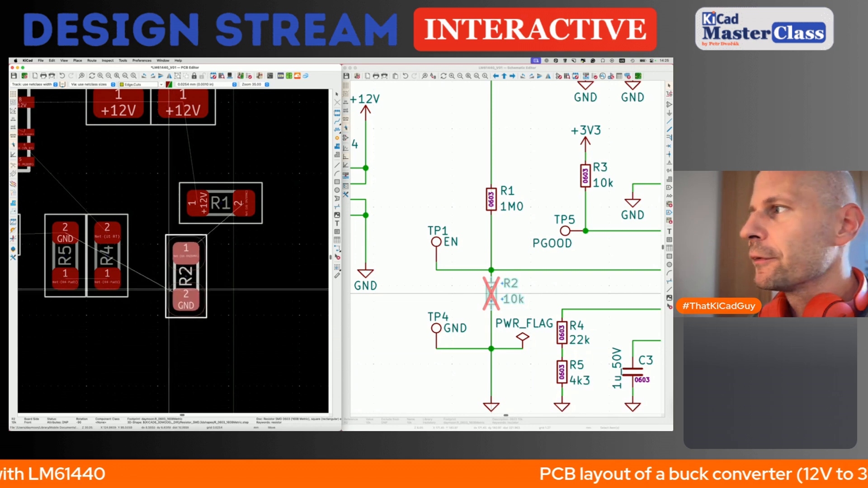
left_click_drag(166, 282, 188, 274)
left_click_drag(240, 222, 171, 261)
key("r")
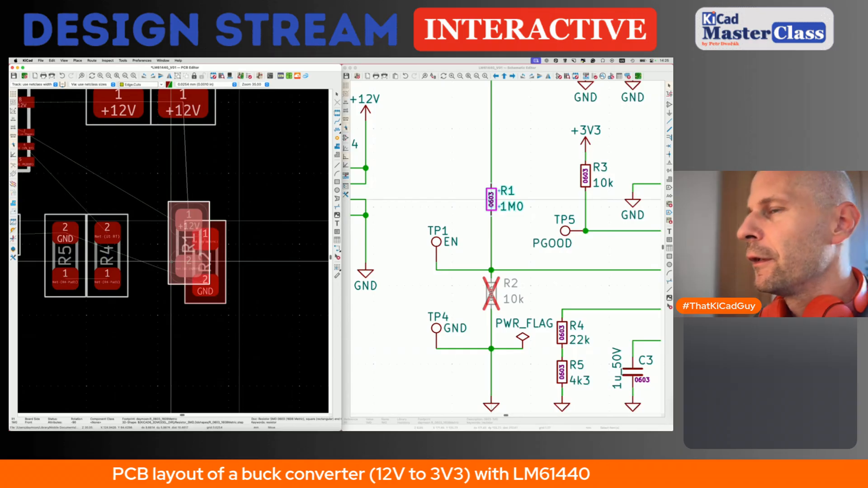
scroll(152, 267, "down", 4)
left_click_drag(156, 230, 158, 231)
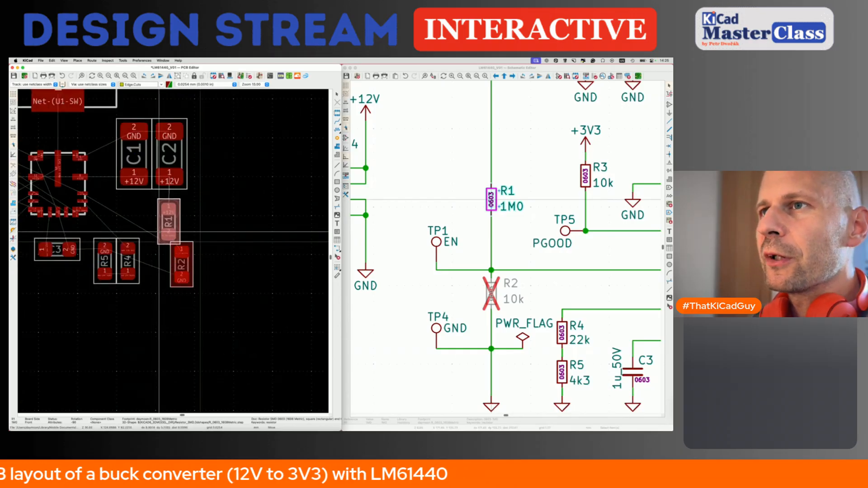
left_click_drag(162, 261, 168, 271)
Step: Rotate R2 so its GND pad faces U1 and place it directly against R4, between R4 and R1
left_click(190, 281)
key("m")
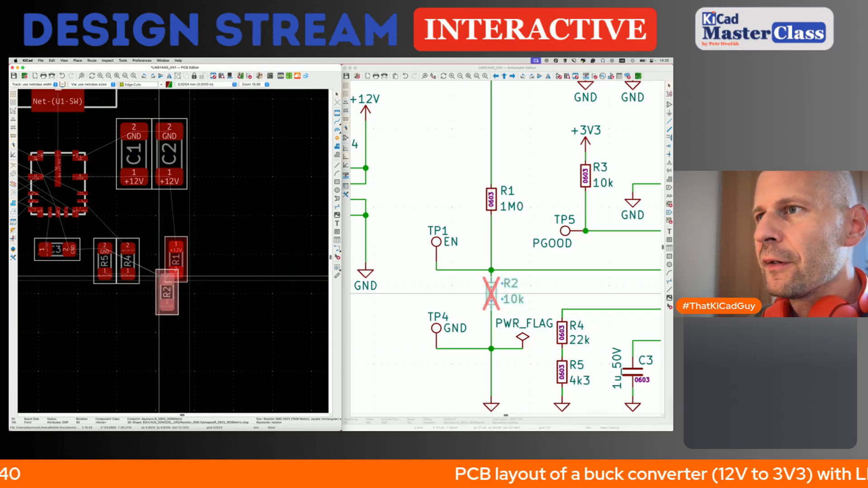
key("r")
key("r")
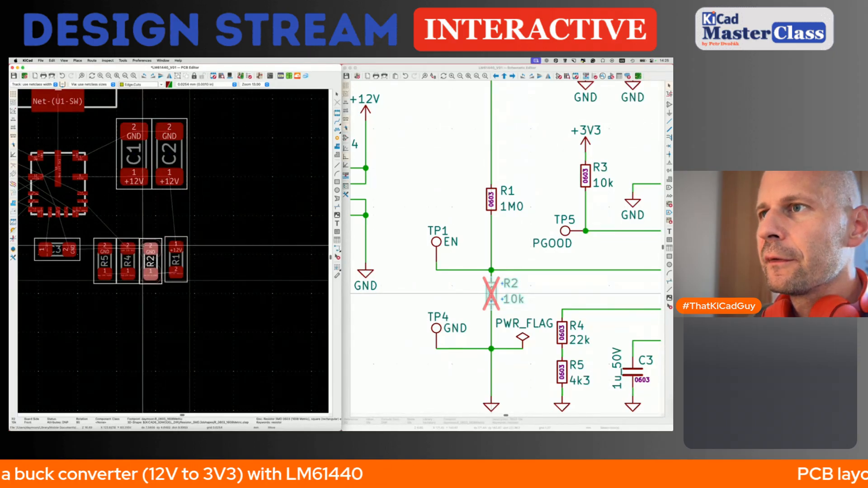
left_click(143, 246)
Step: Move R1 flush against R2 to close the gap in the resistor row
scroll(143, 246, "up", 2)
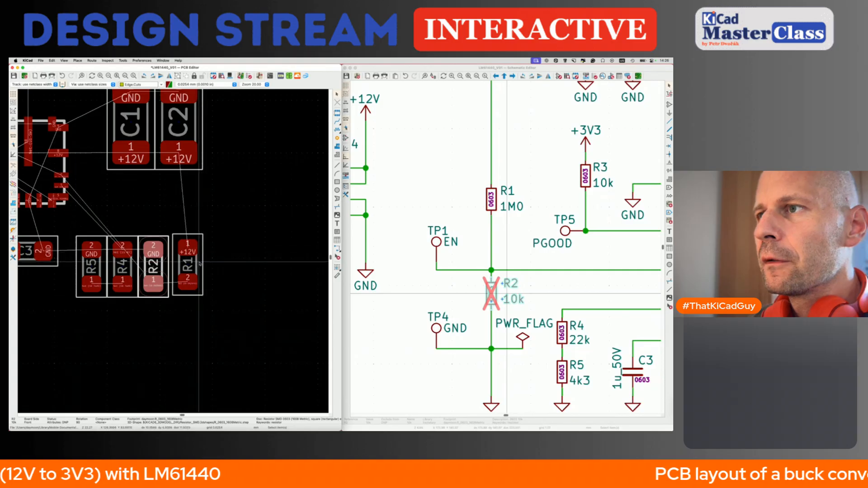
left_click(199, 262)
key("m")
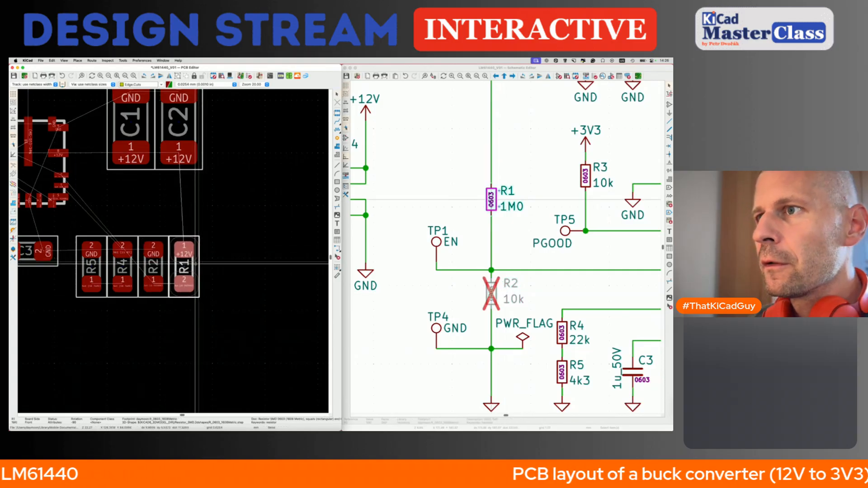
left_click(195, 264)
Step: Rotate R2 so its GND pad faces away from U1, and save the board
left_click(159, 290)
key("r")
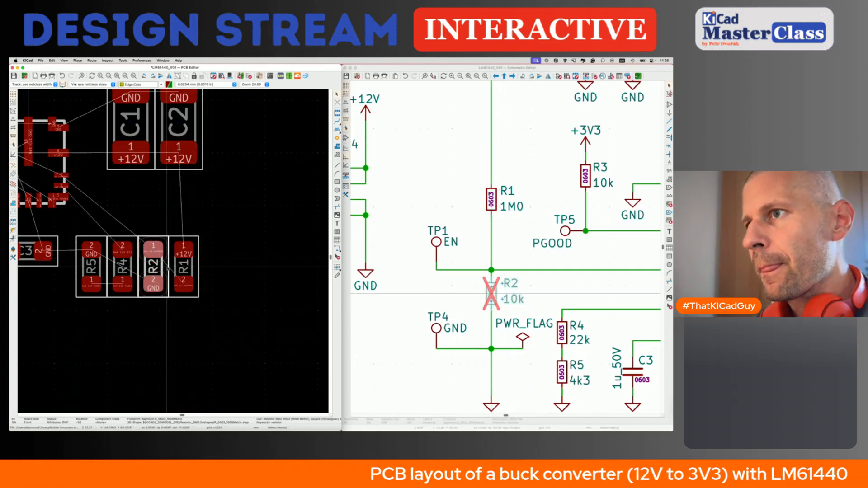
key("r")
key("Escape")
key("super+s")
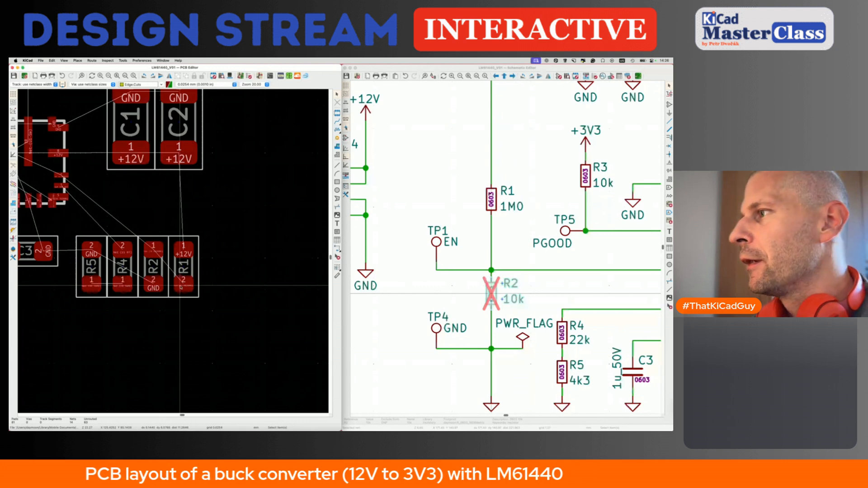
Step: Select the PGOOD pull-up resistor R3 in the schematic to locate its footprint in the layout
scroll(181, 288, "down", 3)
scroll(540, 271, "down", 4)
middle_click_drag(620, 270, 539, 275)
left_click(518, 275)
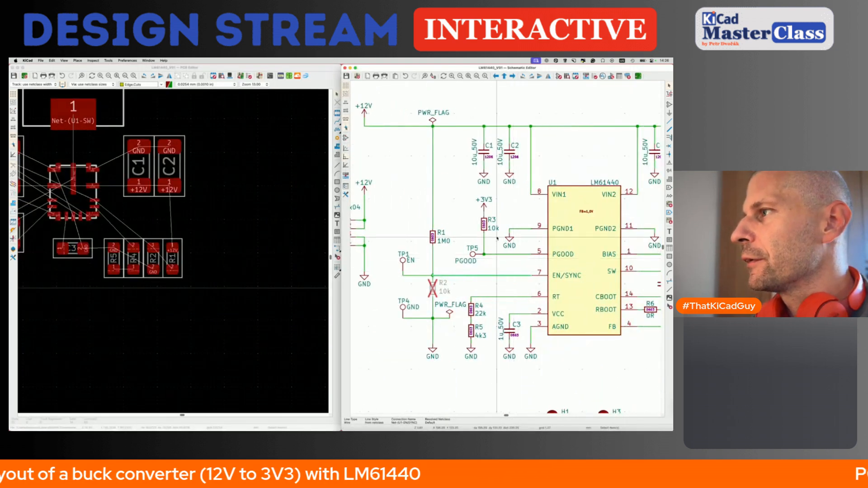
left_click(484, 224)
scroll(460, 199, "up", 3)
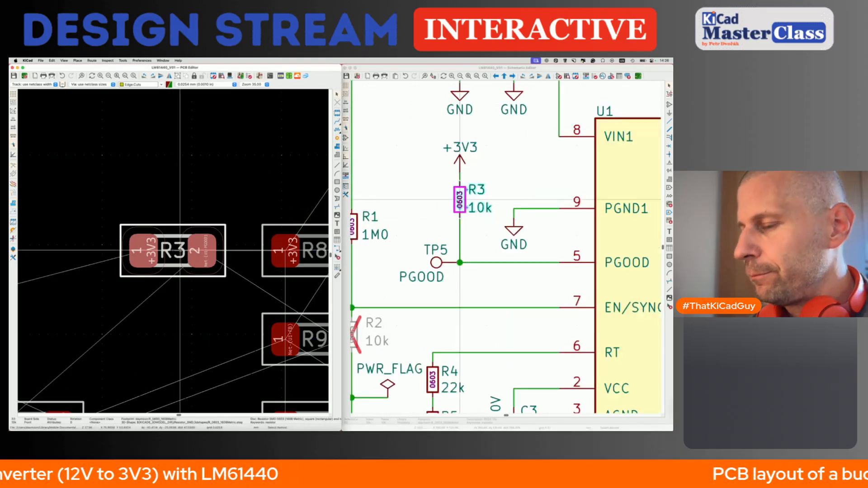
Step: Move the R3 footprint onto the board and place it horizontally beside C2's +12V pad
key("m")
scroll(180, 251, "down", 5)
scroll(179, 251, "down", 4)
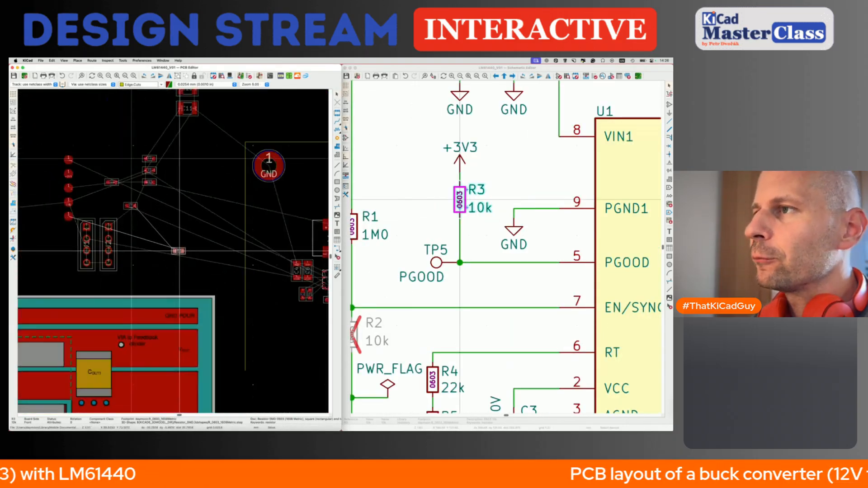
scroll(180, 251, "right", 4)
scroll(238, 248, "up", 5)
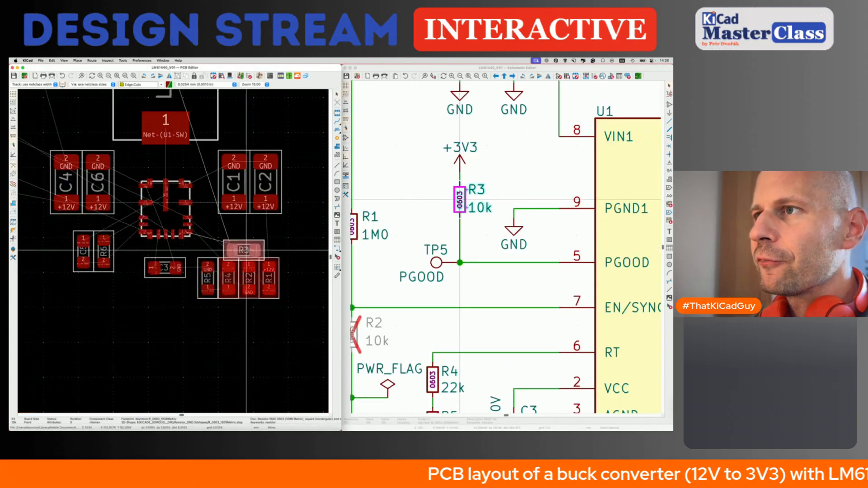
scroll(250, 238, "up", 5)
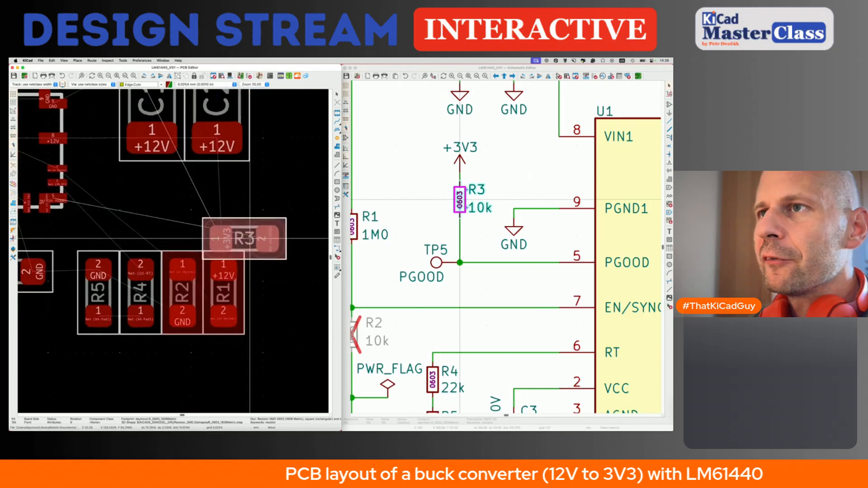
scroll(250, 238, "down", 3)
scroll(262, 254, "down", 2)
scroll(270, 262, "up", 3, "shift")
left_click(281, 274)
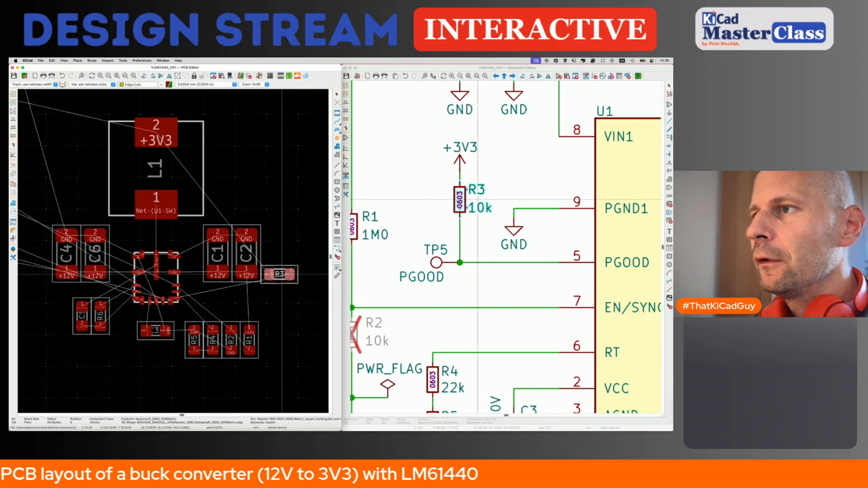
Step: Compare the placement around U1 with the reference layout image, checking the resistors near the RT and EN pins
scroll(235, 317, "down", 2)
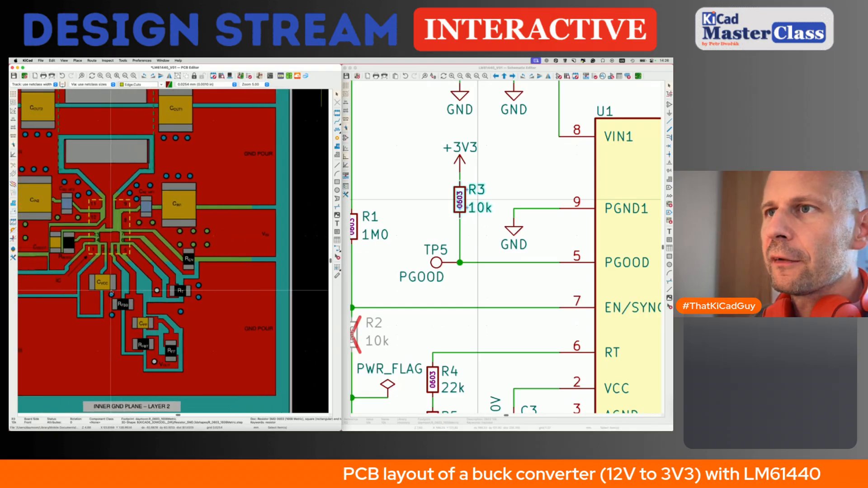
scroll(111, 292, "down", 5)
scroll(136, 292, "up", 5)
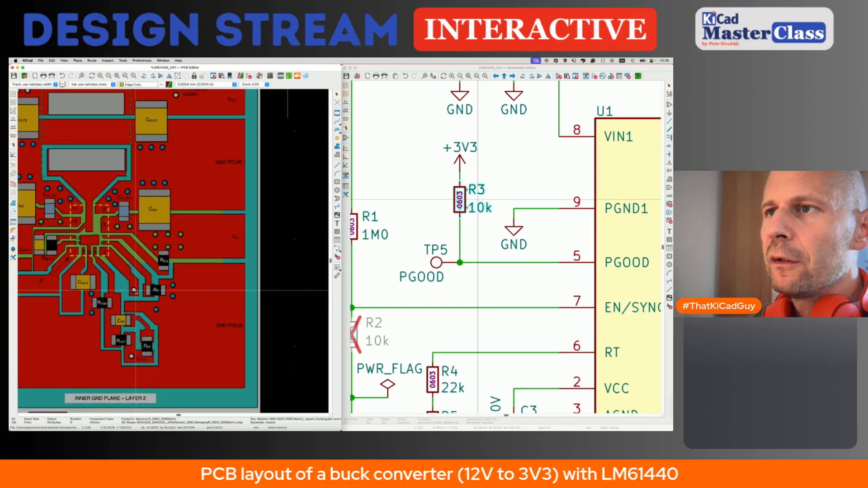
scroll(136, 292, "down", 2)
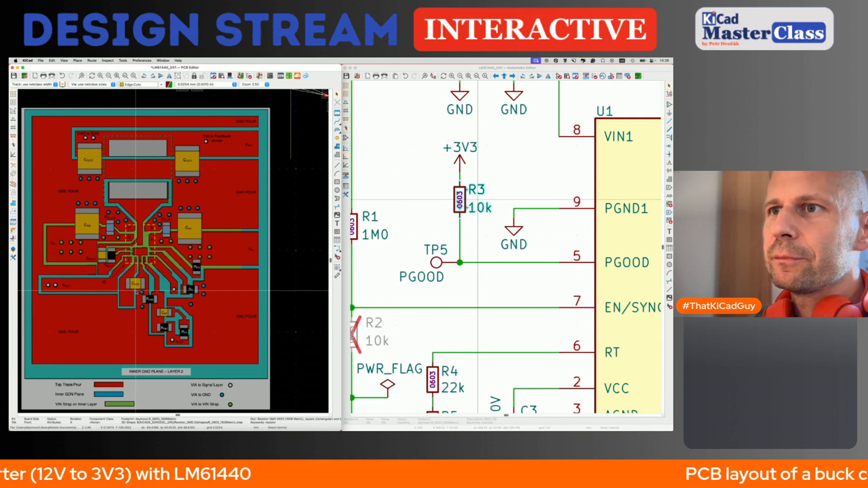
scroll(210, 255, "right", 8)
scroll(210, 255, "up", 5)
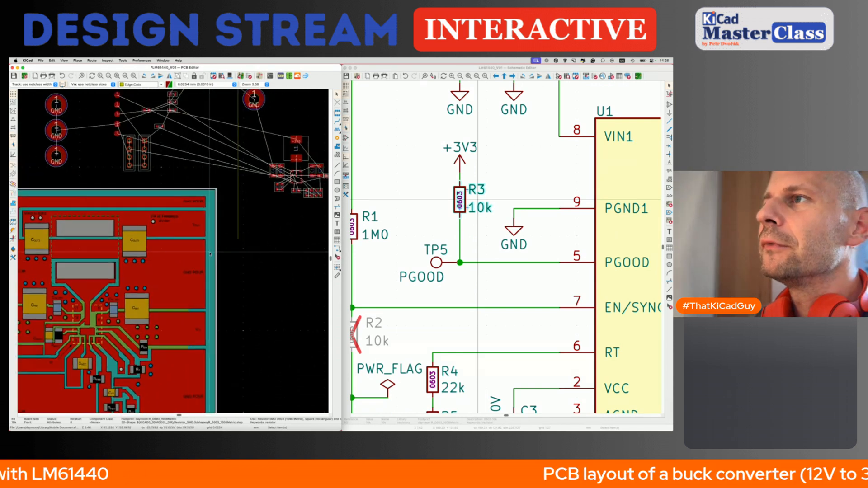
scroll(192, 240, "up", 5)
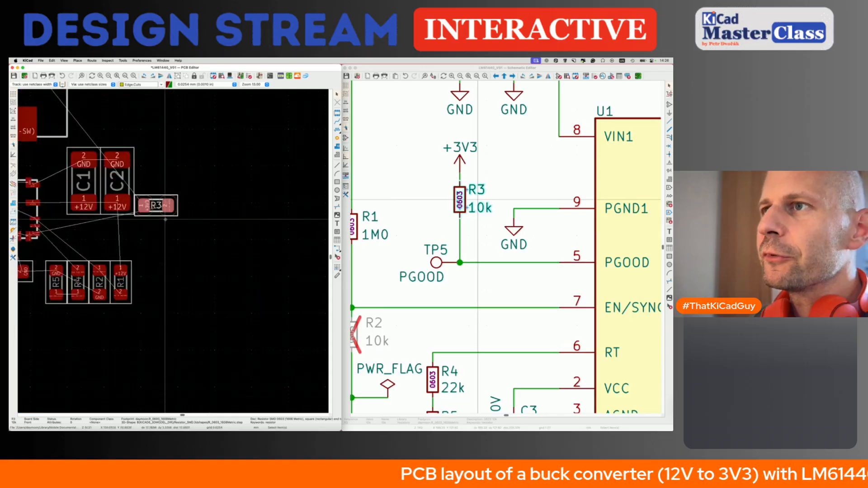
Step: Rotate R3 upright with its +3V3 pad up and move it away from C2, out beside L1
scroll(183, 233, "down", 3)
scroll(185, 221, "up", 1)
scroll(186, 222, "left", 1)
scroll(187, 193, "up", 4)
key("r")
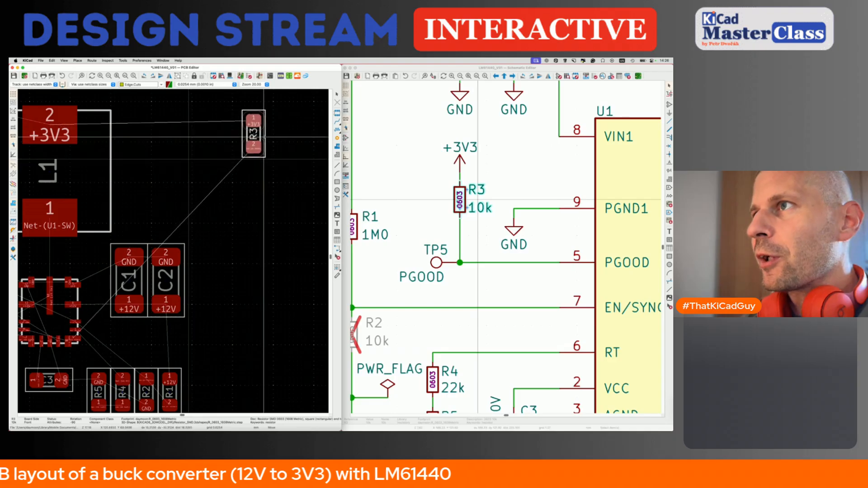
scroll(248, 246, "down", 5)
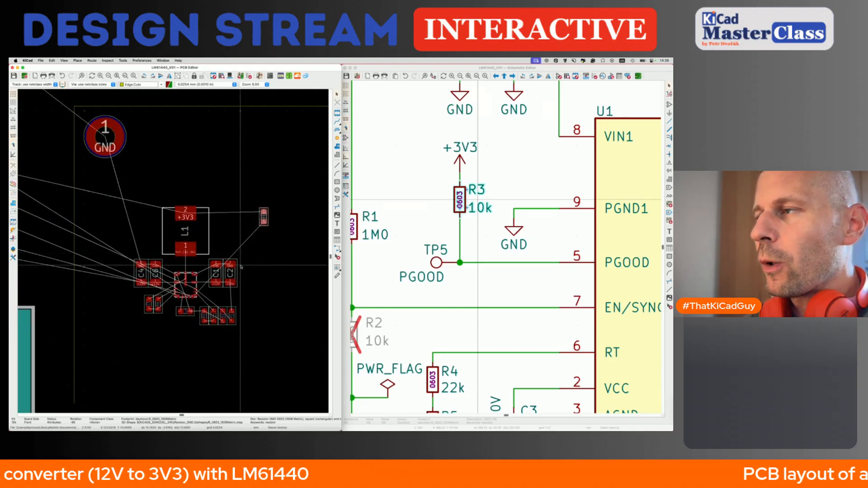
Step: Select the 10R resistor R7 on U1's BIAS pin in the schematic
scroll(240, 254, "down", 2)
scroll(536, 288, "down", 5)
scroll(537, 288, "right", 2)
scroll(536, 288, "down", 1)
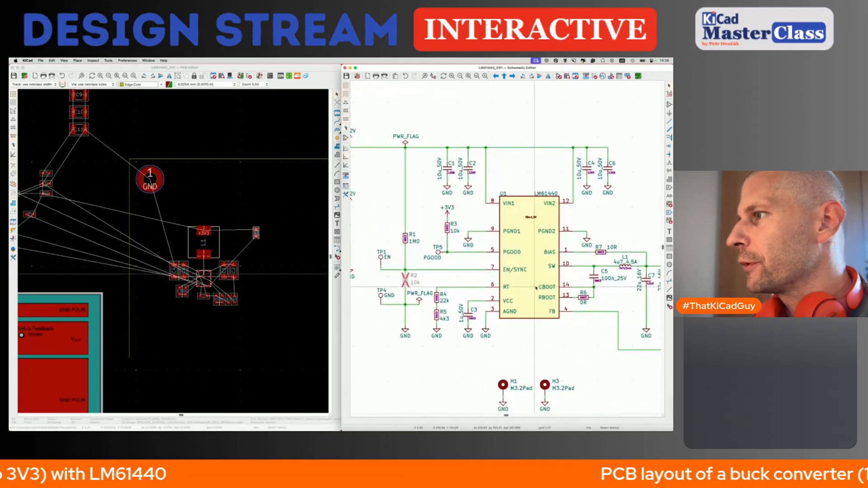
scroll(537, 287, "right", 5)
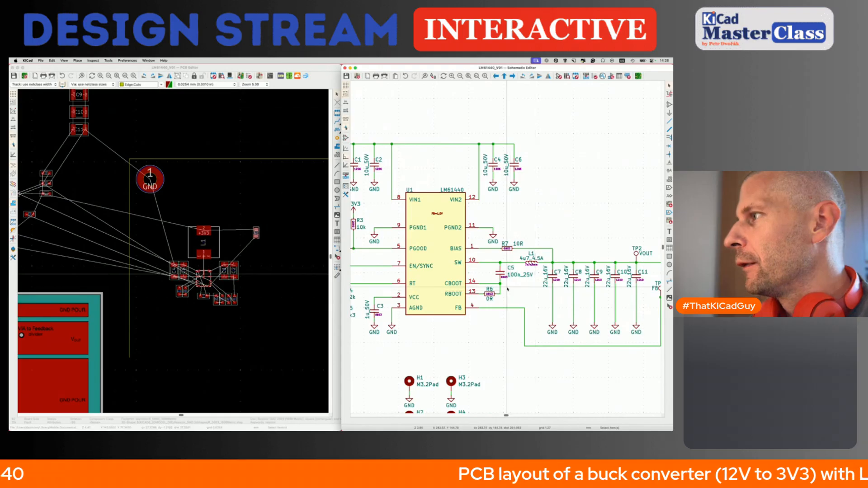
scroll(536, 288, "right", 3)
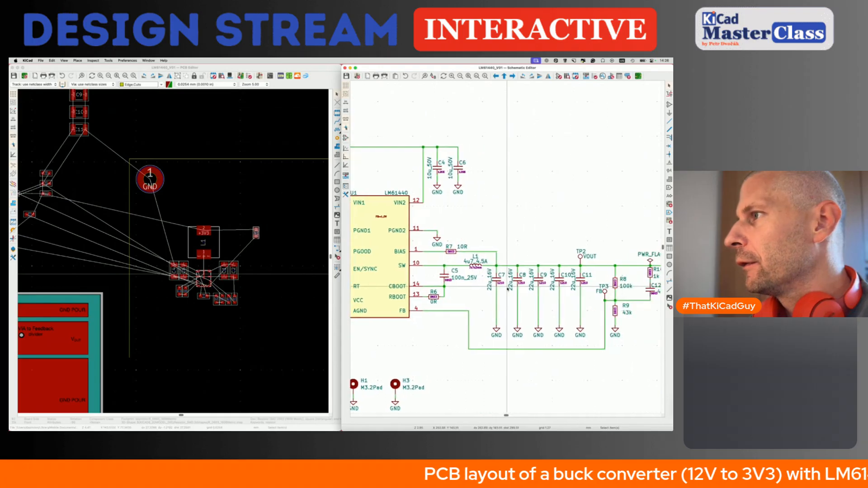
left_click(454, 255)
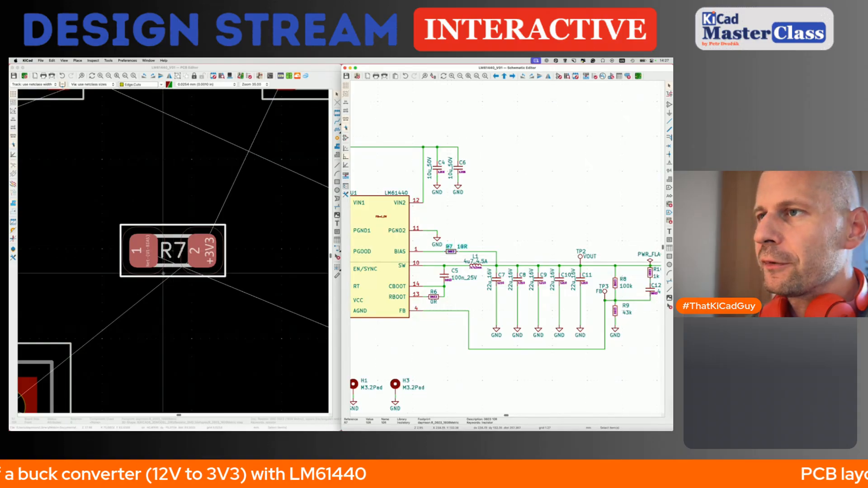
Step: Examine the reference layout image around the IC and its VOUT trace to find a position for the BIAS resistor
left_click(164, 274)
scroll(163, 273, "down", 5)
scroll(163, 274, "down", 8)
scroll(164, 274, "down", 3)
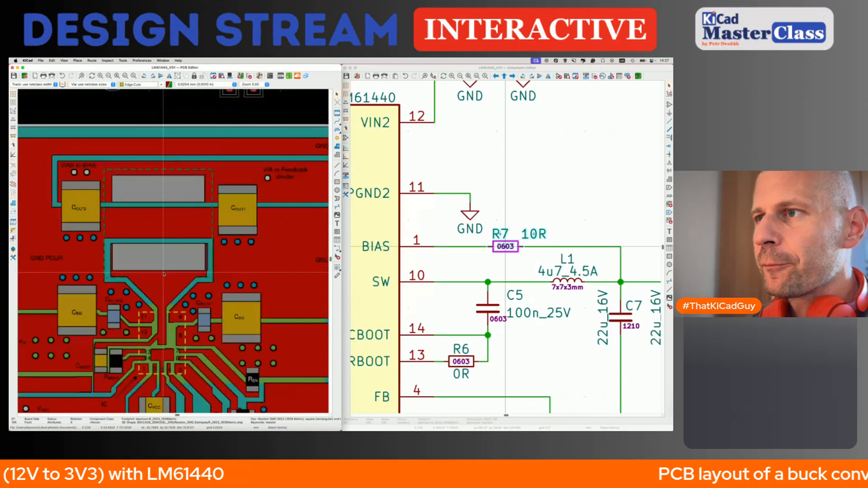
scroll(147, 328, "down", 5)
scroll(172, 329, "left", 3)
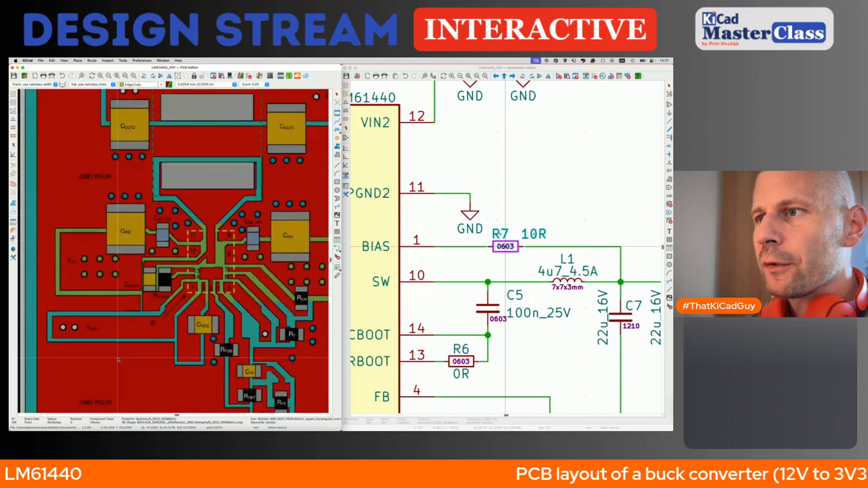
Step: Pick resistor R7 on the BIAS line from the schematic and bring its footprint beside converter IC U1 on the board
scroll(110, 333, "down", 3)
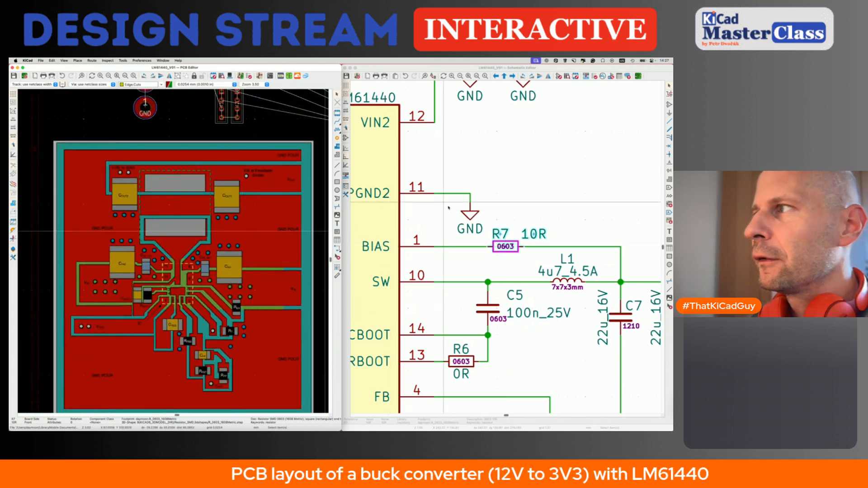
left_click(511, 256)
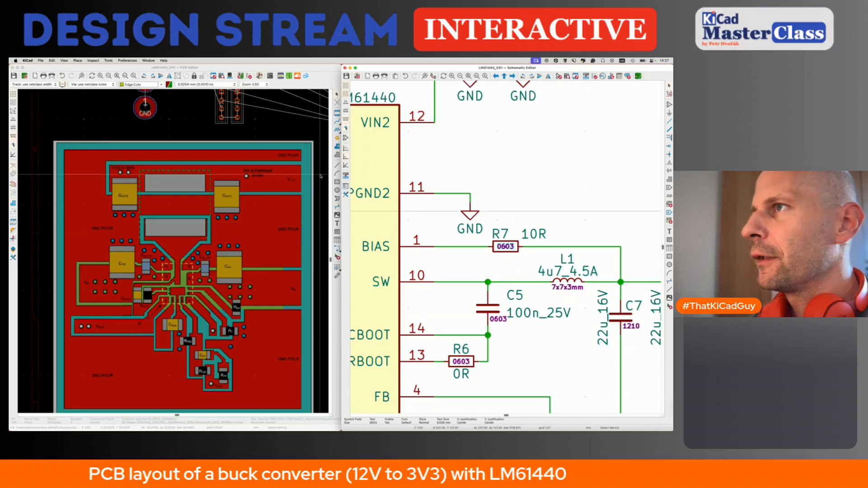
left_click(512, 252)
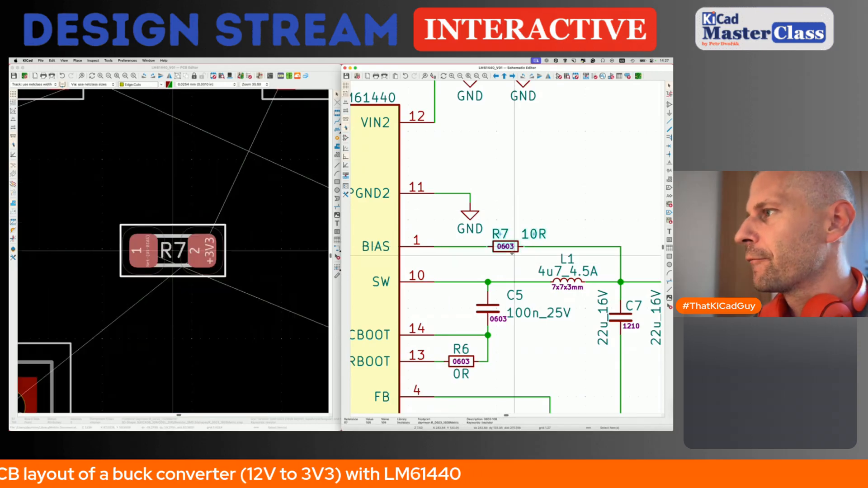
left_click(213, 273)
scroll(214, 273, "down", 4)
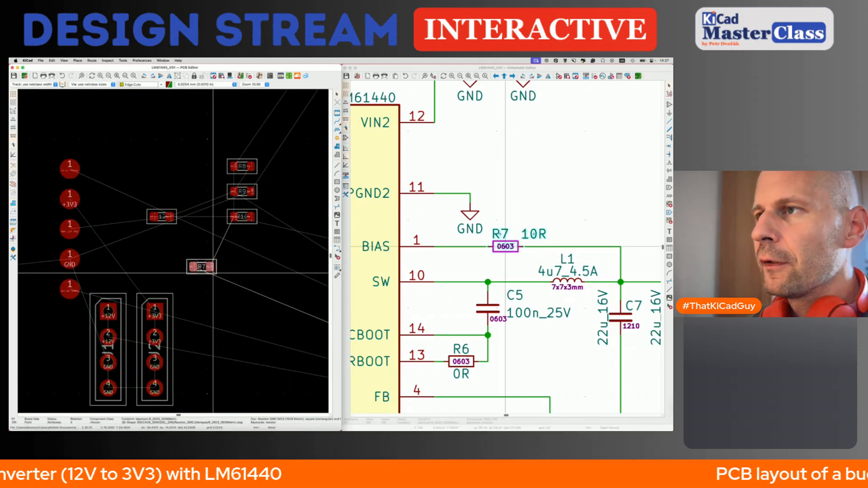
scroll(213, 274, "right", 8)
scroll(214, 273, "down", 4)
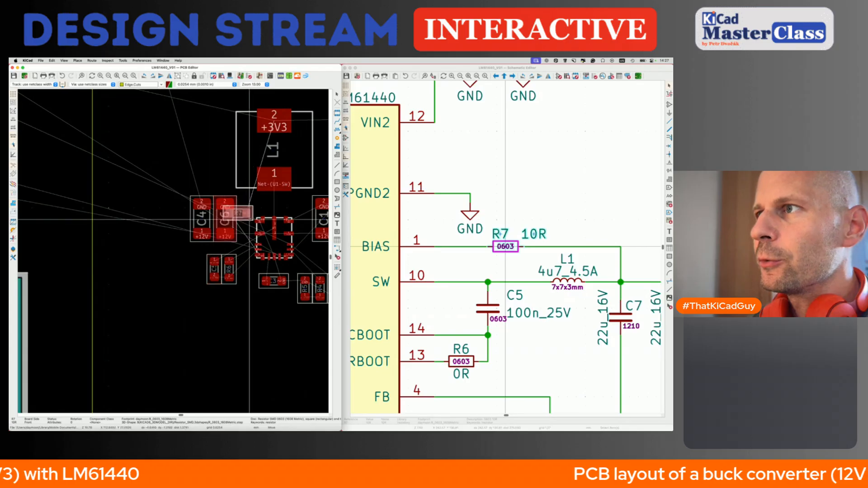
scroll(238, 213, "up", 5)
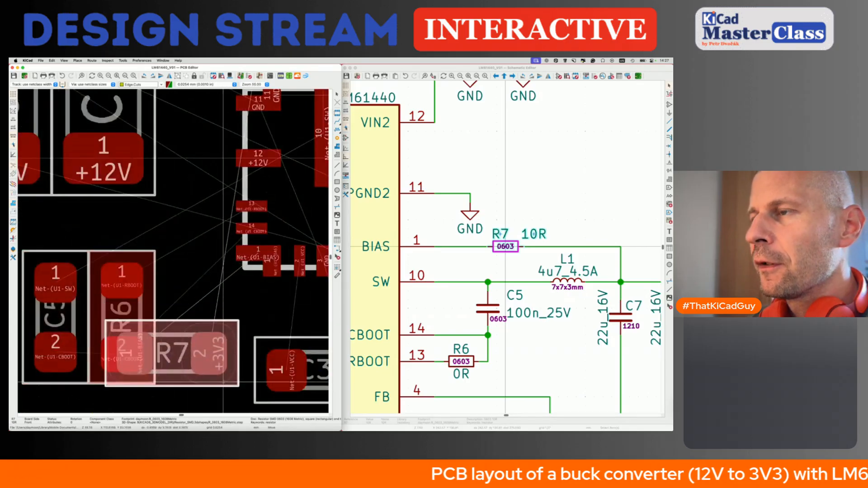
scroll(223, 384, "right", 2)
scroll(223, 384, "down", 1)
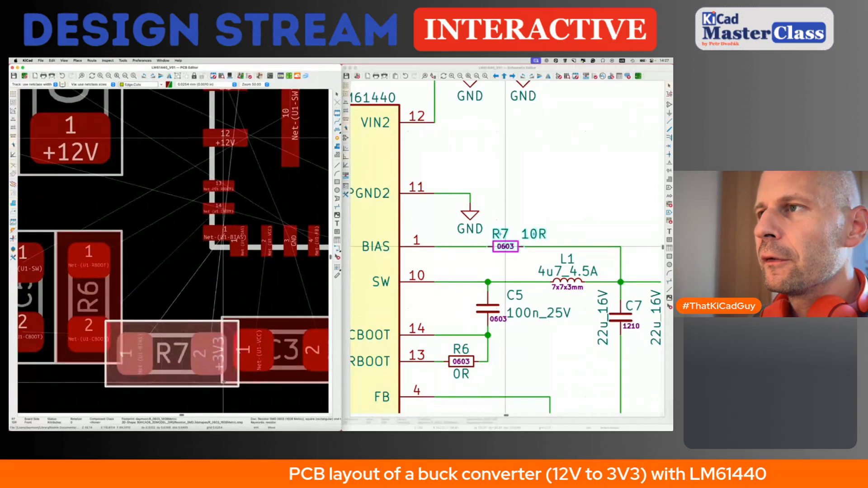
scroll(253, 368, "down", 2)
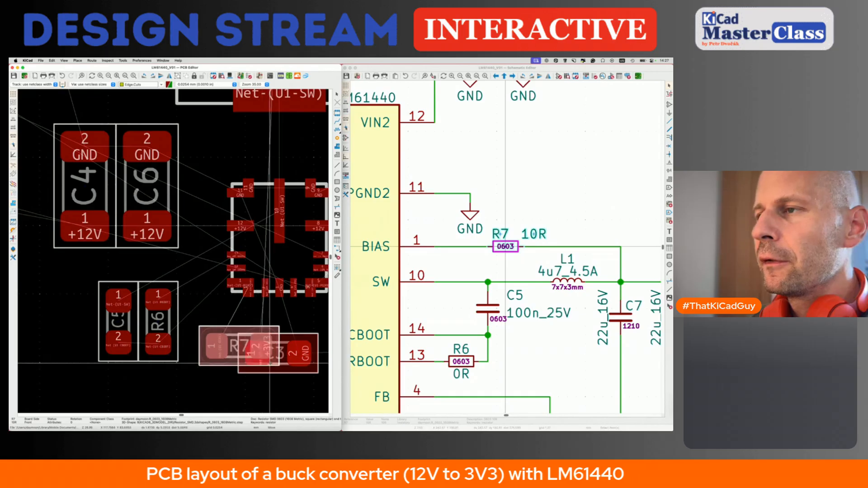
scroll(258, 366, "down", 2)
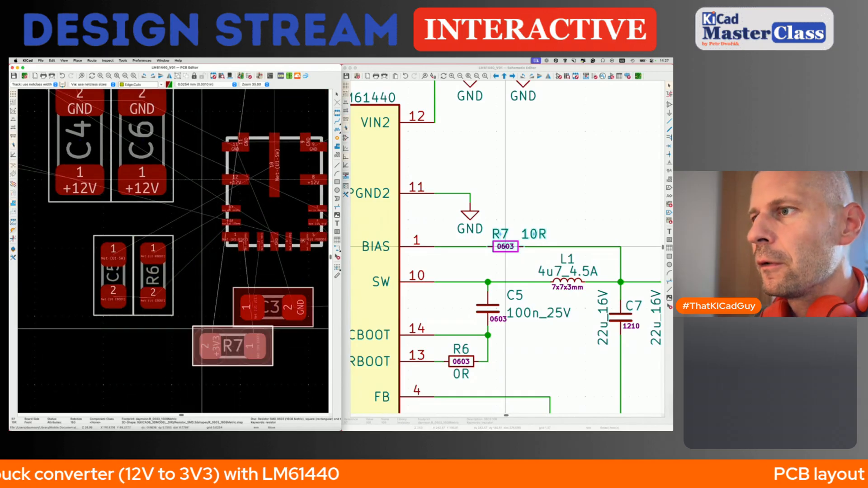
Step: Rotate R7 to 180° and place it horizontally just below C5 and R6
key("r")
left_click(176, 308)
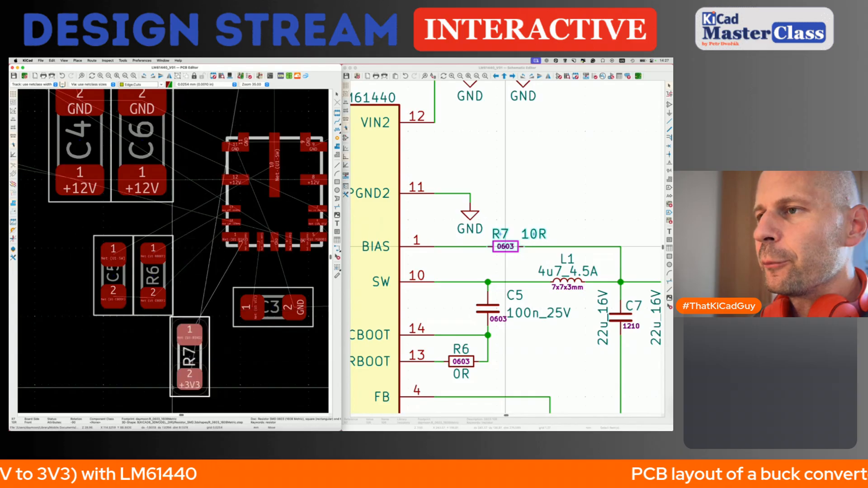
scroll(176, 357, "down", 2)
key("r")
key("r")
key("r")
key("r")
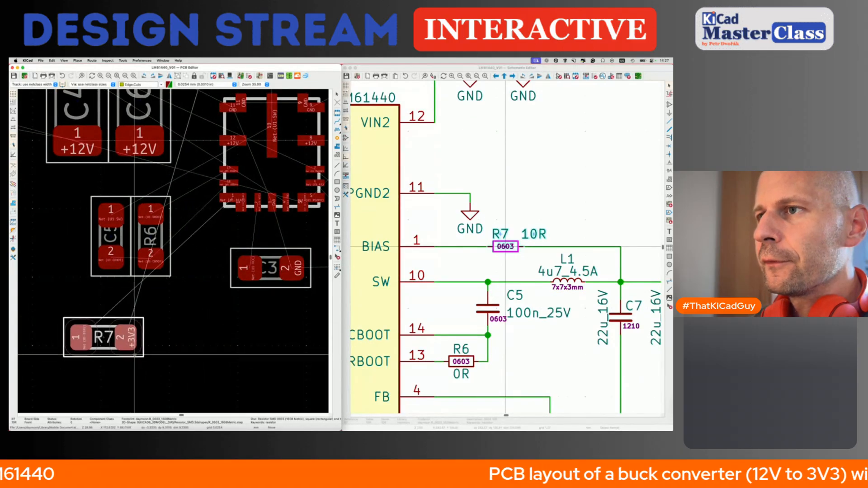
key("r")
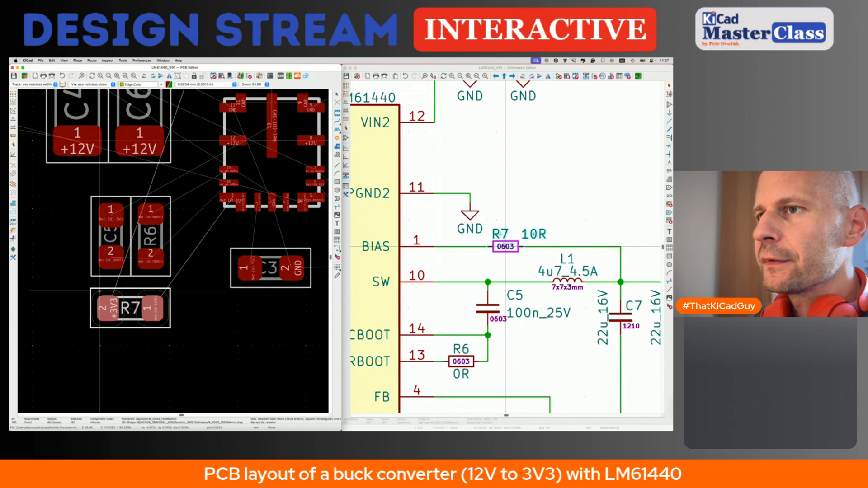
left_click(100, 293)
scroll(100, 293, "down", 4)
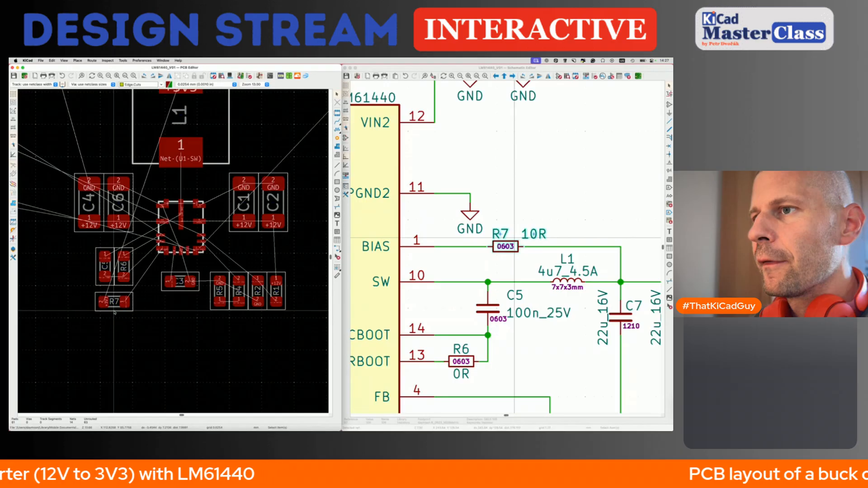
left_click(112, 305)
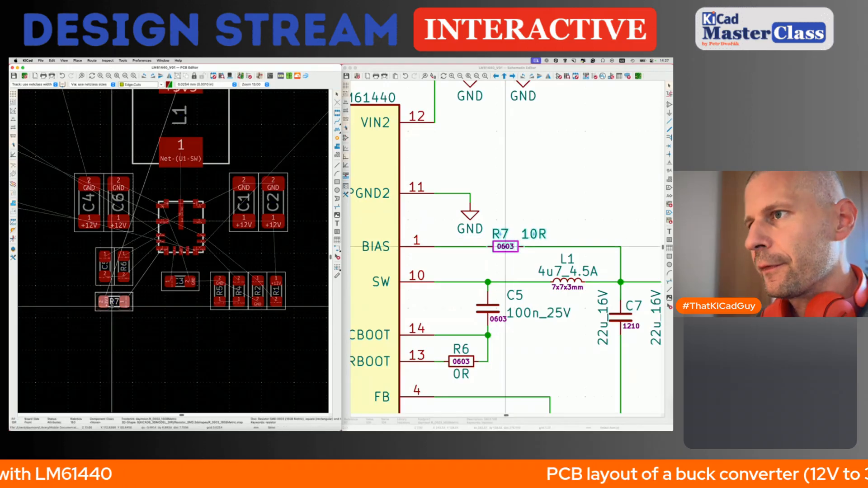
key("Escape")
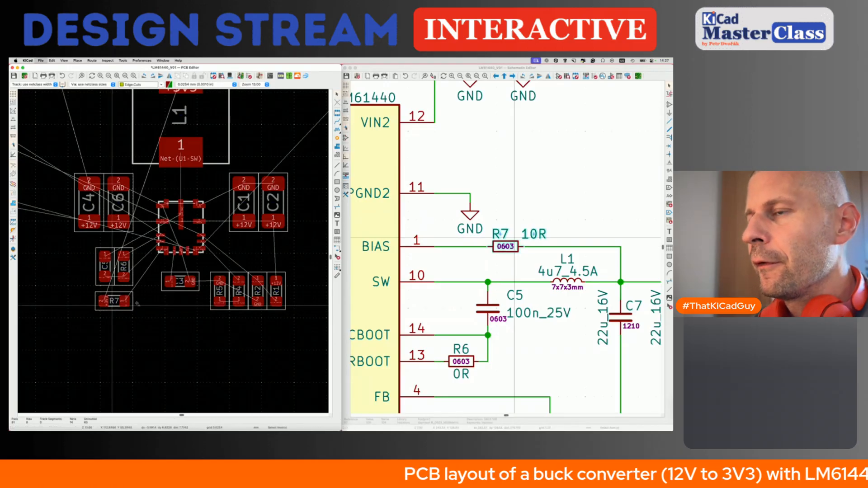
Step: Select output capacitors C7 to C11 in the schematic, move their footprints as a group to the right of inductor L1, and save the board
scroll(165, 310, "down", 3)
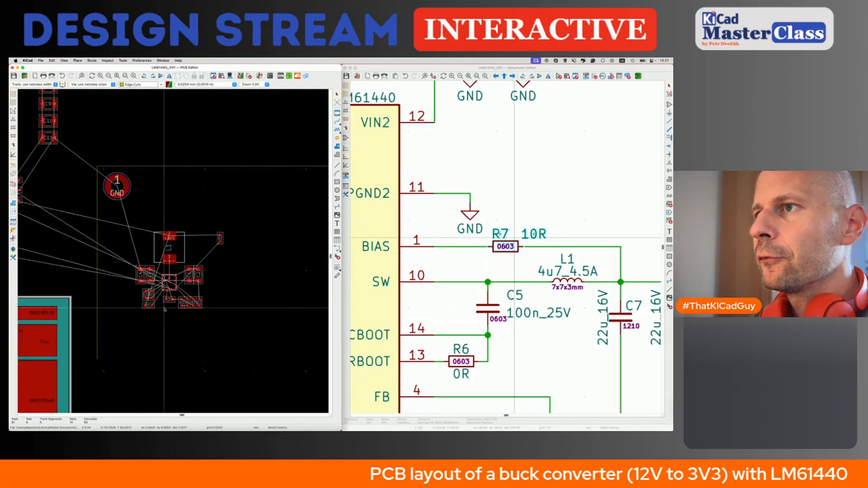
left_click(525, 282)
scroll(525, 280, "down", 3)
left_click_drag(460, 263, 571, 290)
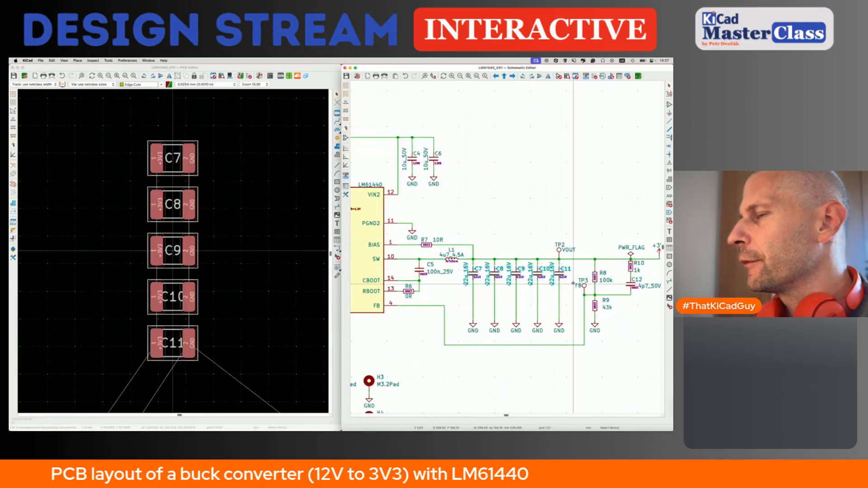
left_click(271, 67)
scroll(204, 213, "down", 8)
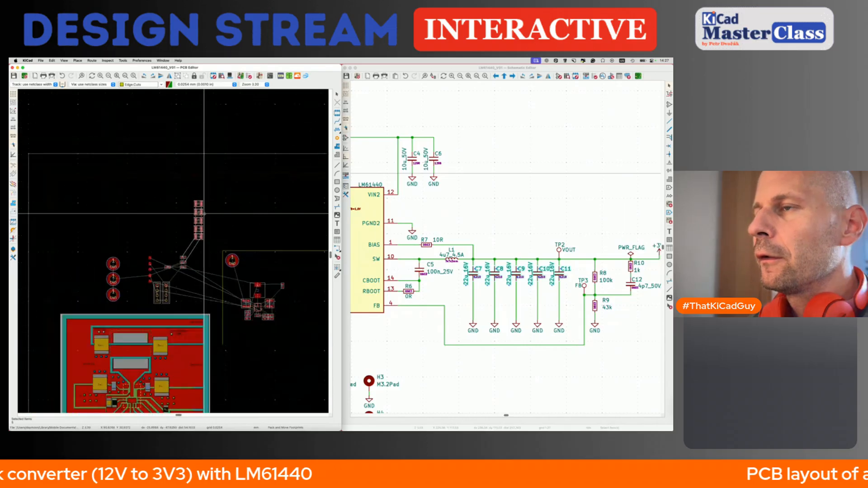
key("super+s")
scroll(195, 236, "up", 5)
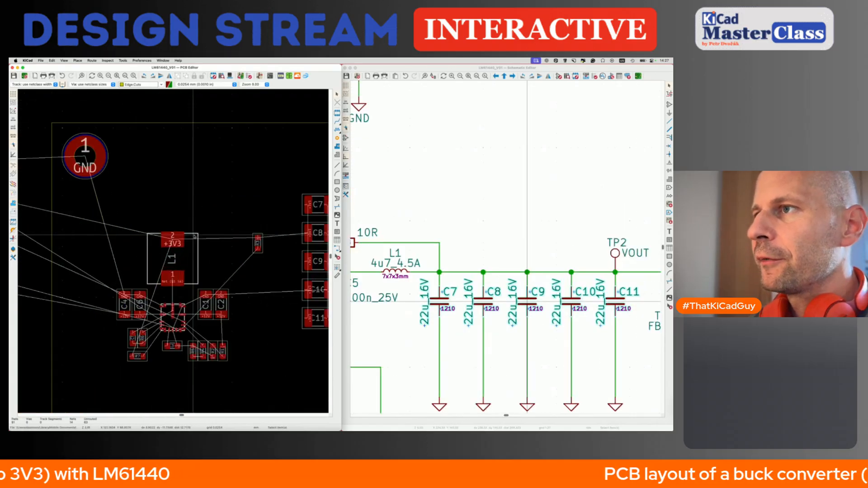
Step: Select capacitor C7 from the schematic and move its footprint to the upper left side of inductor L1
left_click(473, 241)
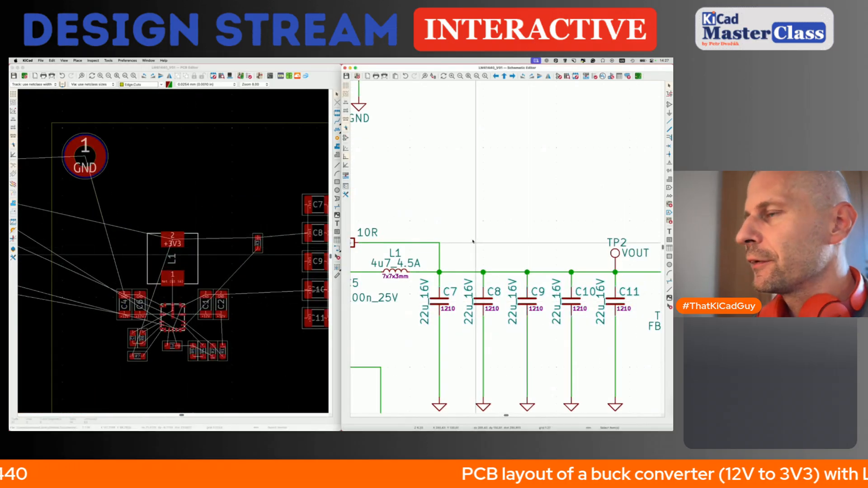
left_click(438, 300)
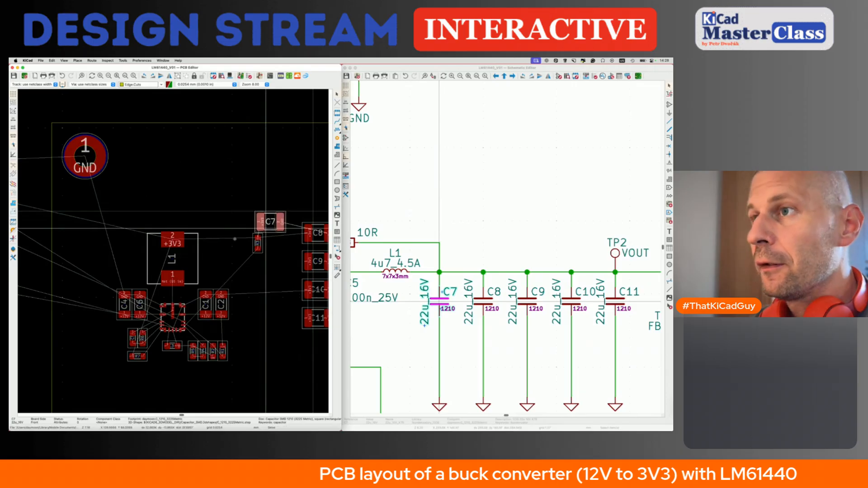
scroll(139, 256, "up", 3)
left_click(122, 231)
scroll(121, 232, "down", 3)
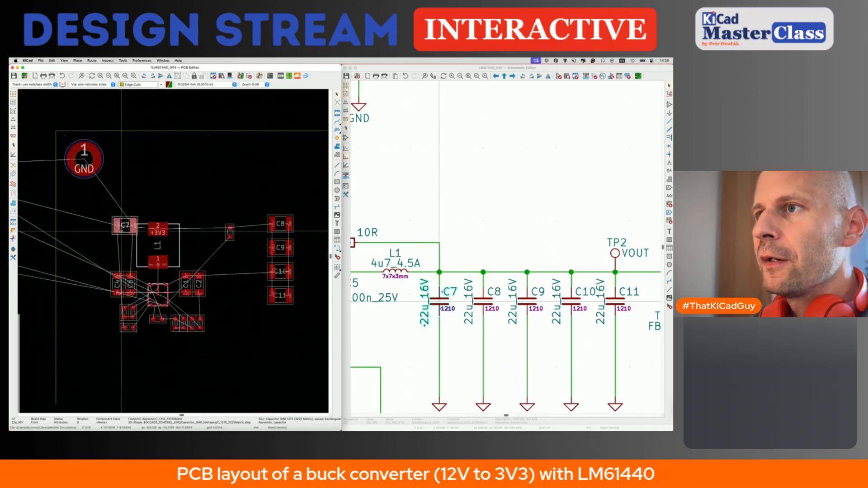
Step: Rotate C7 upright with its +3V3 pad on top and place it left of L1, leaving room for another capacitor
scroll(114, 264, "up", 3)
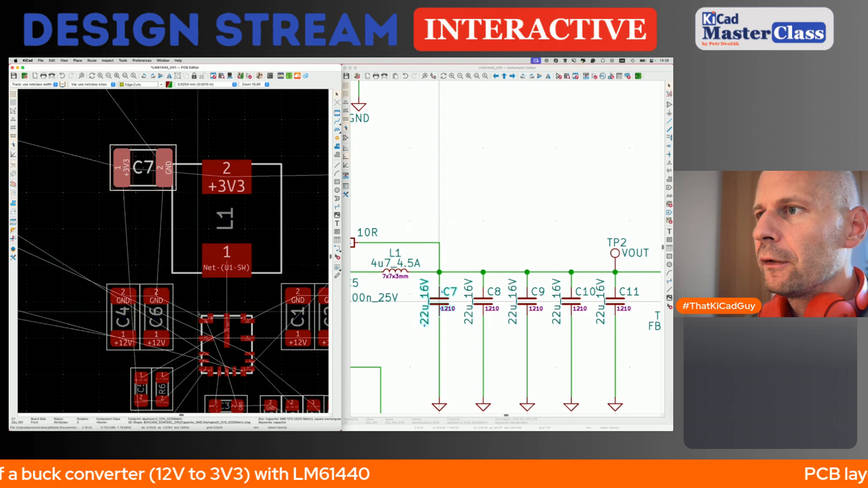
key("m")
key("r")
key("r")
key("r")
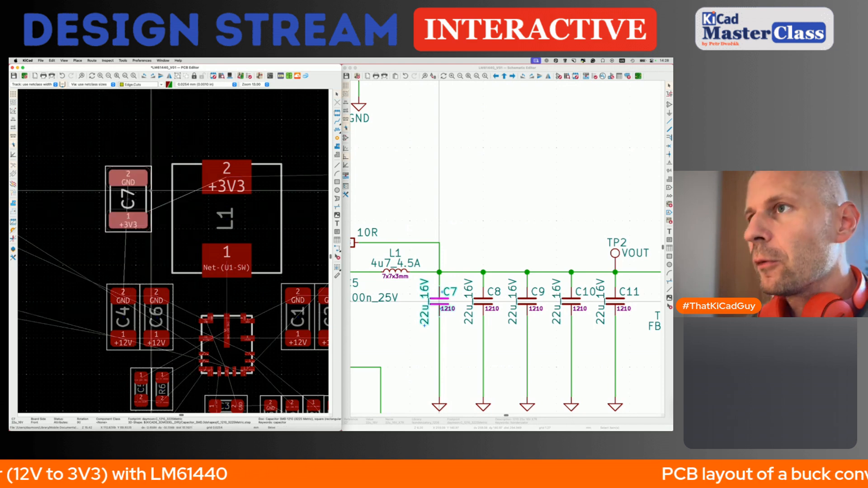
left_click(80, 204)
Step: Select capacitor C8 from the schematic, rotate it upright with its +3V3 pad on top, and place it between C7 and L1
left_click(484, 305)
left_click(484, 300)
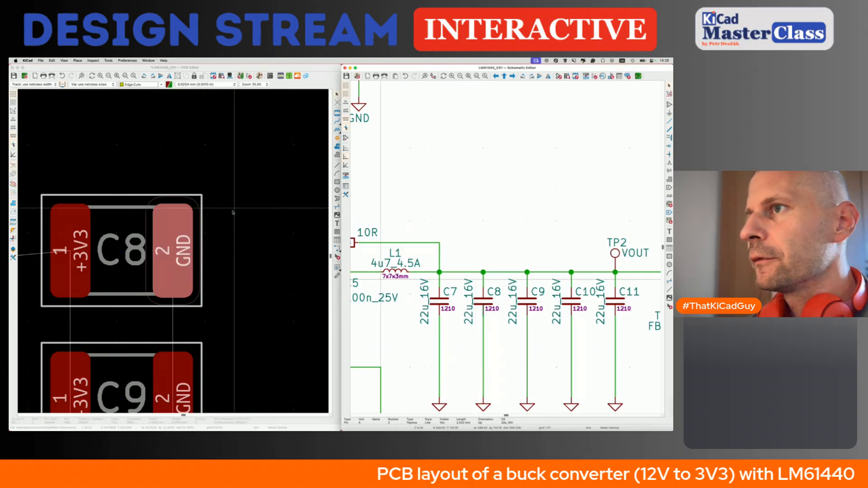
scroll(184, 273, "down", 5)
key("r")
key("r")
key("r")
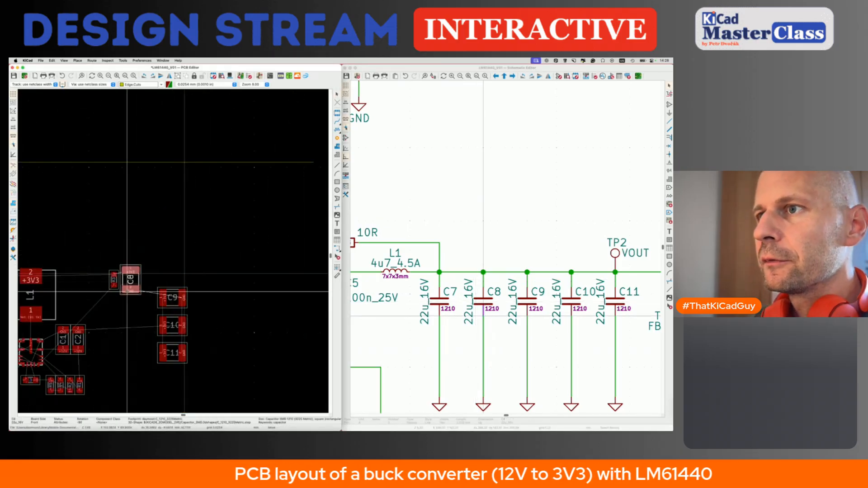
scroll(111, 303, "left", 5)
scroll(101, 311, "up", 5)
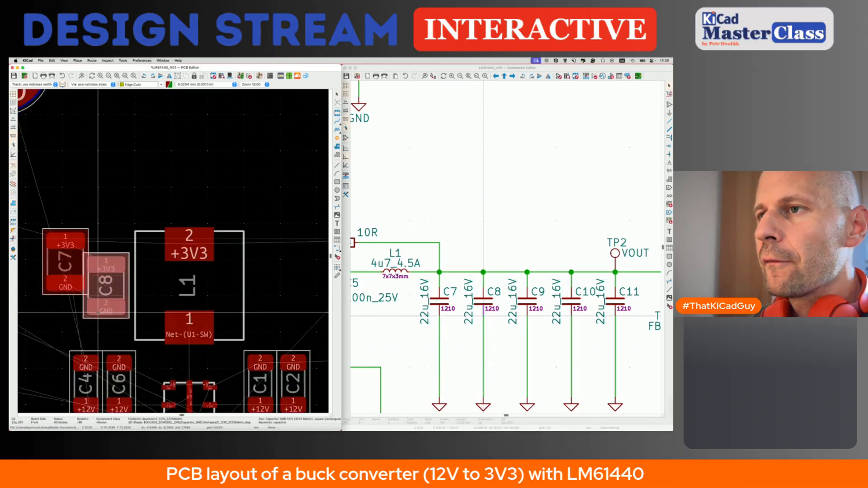
left_click(104, 283)
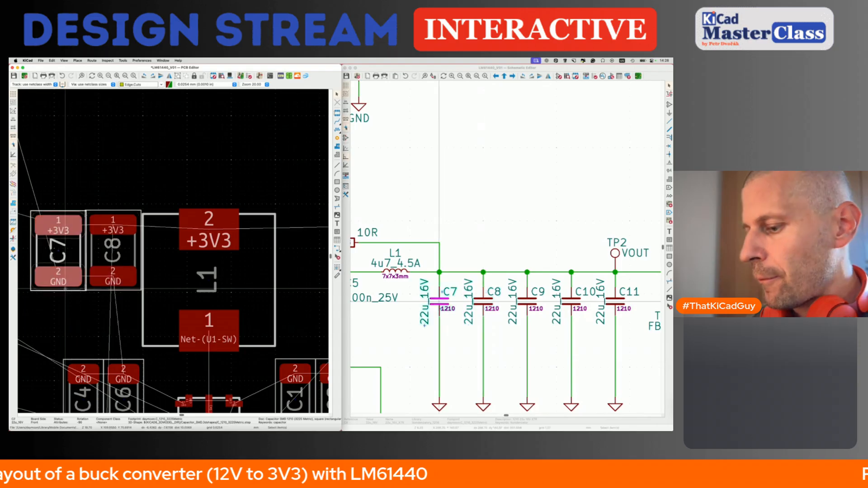
Step: Reposition C7 flush against the left side of C8, with their pads level
left_click(439, 301)
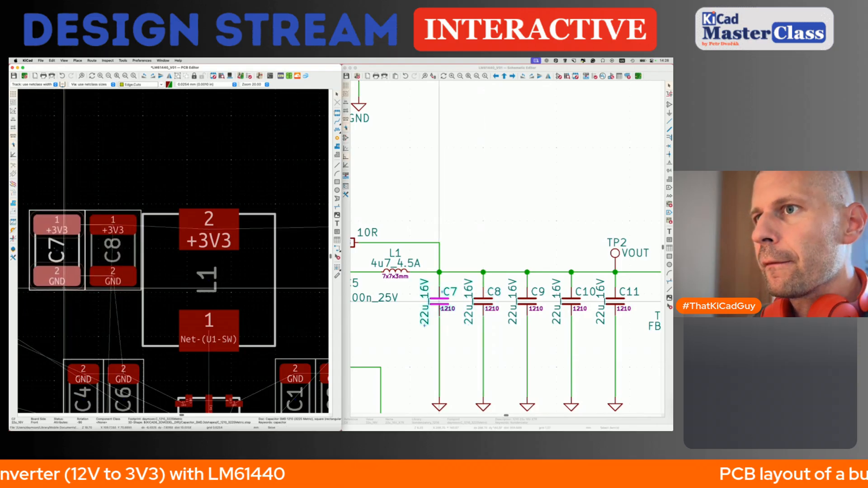
left_click(64, 288)
scroll(215, 366, "down", 3)
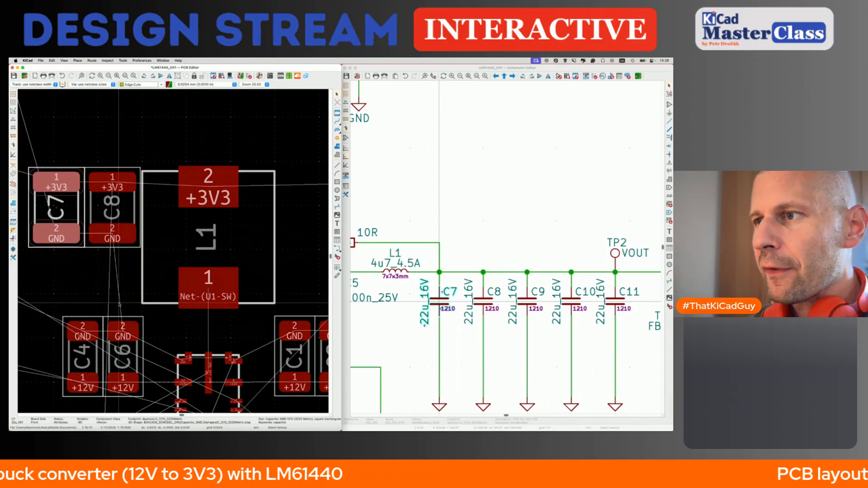
scroll(181, 326, "down", 3)
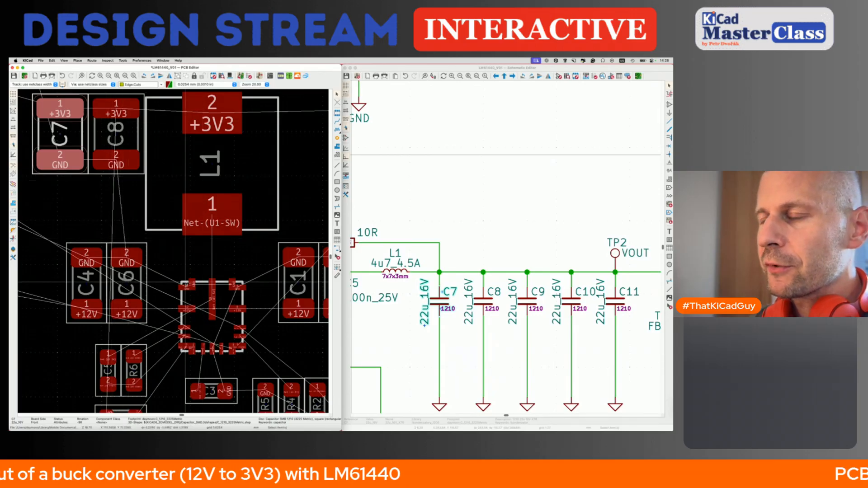
scroll(96, 181, "up", 2)
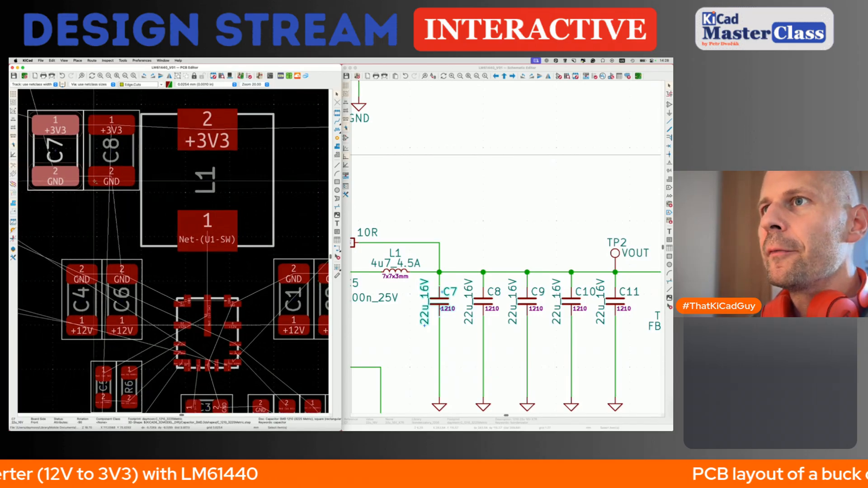
Step: Move C7 and C8 together slightly farther left from inductor L1
key("m")
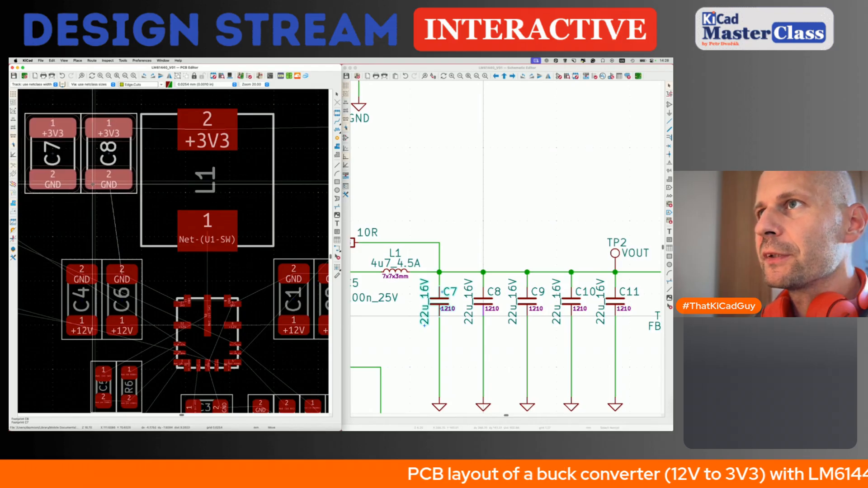
left_click(95, 184)
scroll(94, 184, "down", 2)
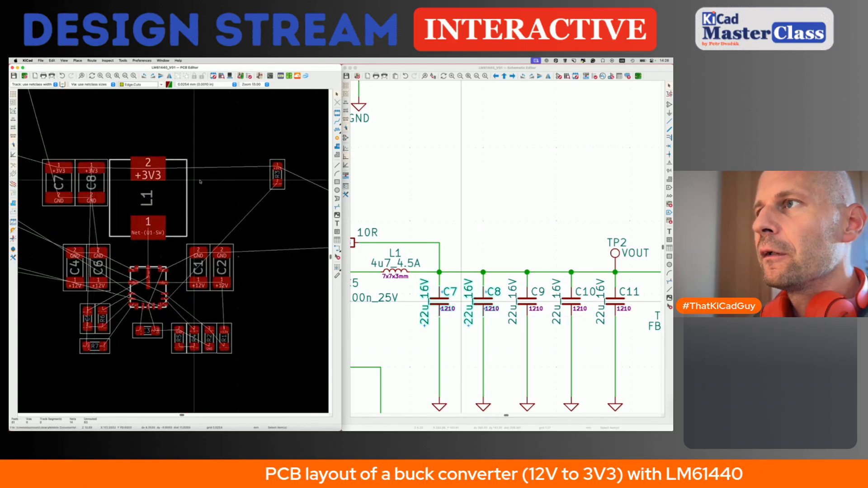
scroll(240, 183, "down", 3)
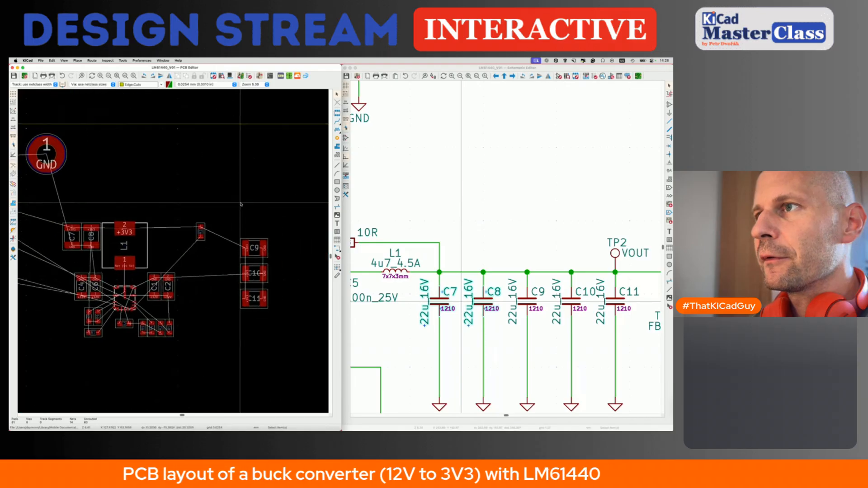
Step: Rotate capacitor C9 upright with its +3V3 pad on top and place it beside the right side of L1, level with C8
key("m")
scroll(203, 259, "up", 3)
key("r")
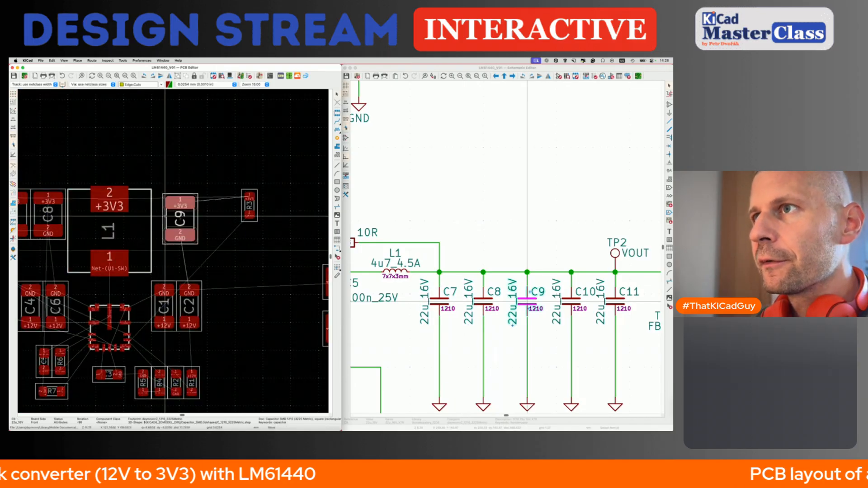
left_click(157, 212)
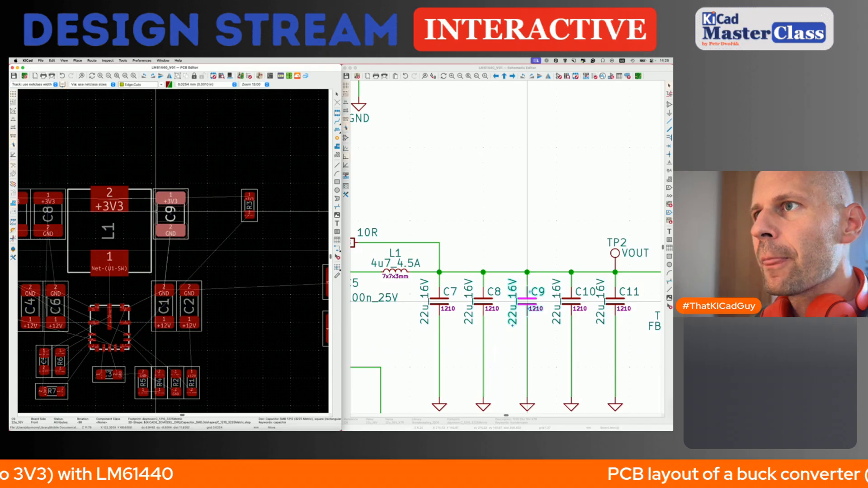
Step: Rotate capacitor C10 upright with its +3V3 pad on top and place it flush against the right side of C9
scroll(298, 289, "right", 3)
key("m")
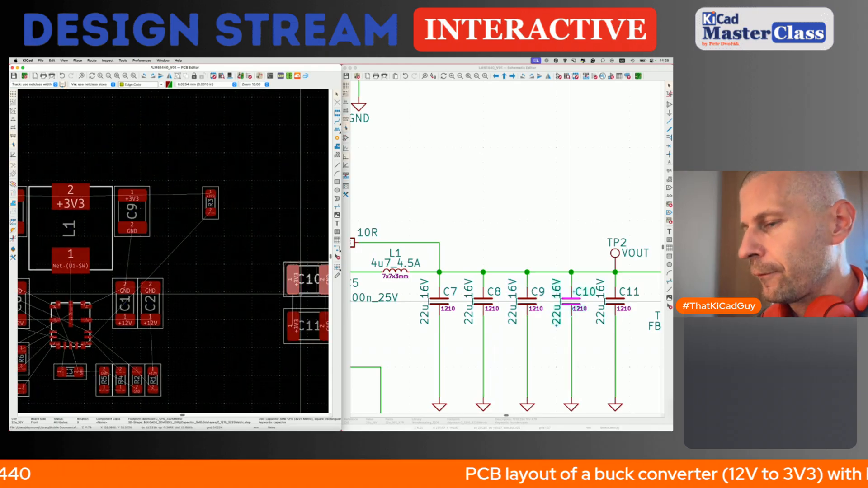
key("r")
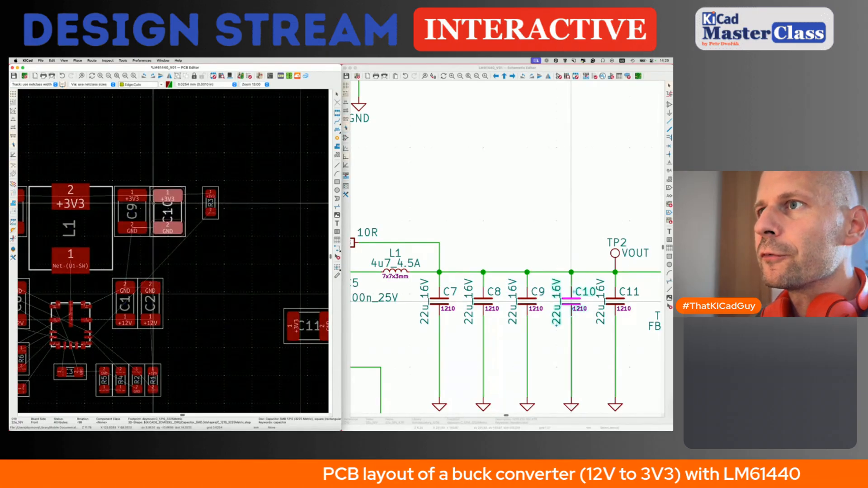
left_click(153, 203)
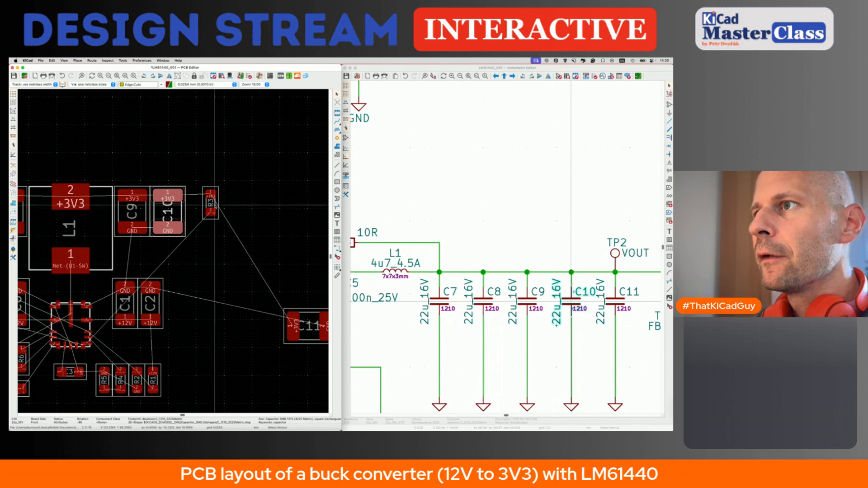
Step: Move resistor R3 clear of the capacitor row and place C11 upright, +3V3 pad on top, flush against the right side of C10
left_click(213, 204)
key("m")
left_click(283, 156)
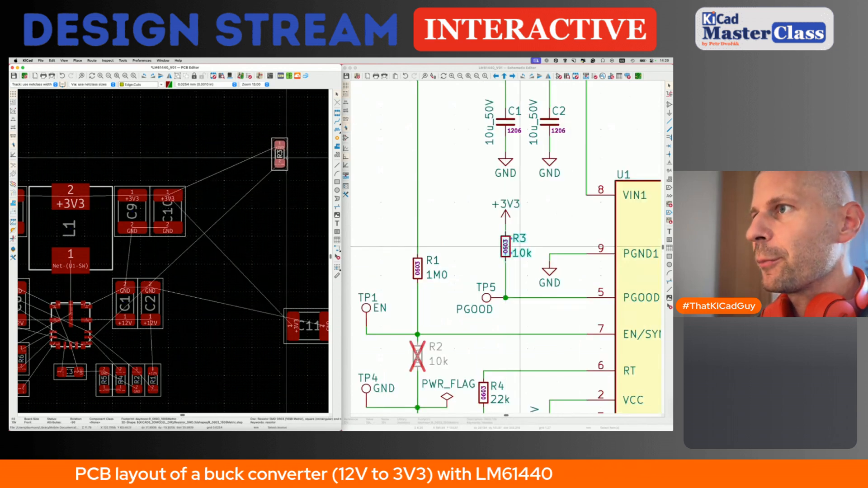
left_click(300, 332)
key("m")
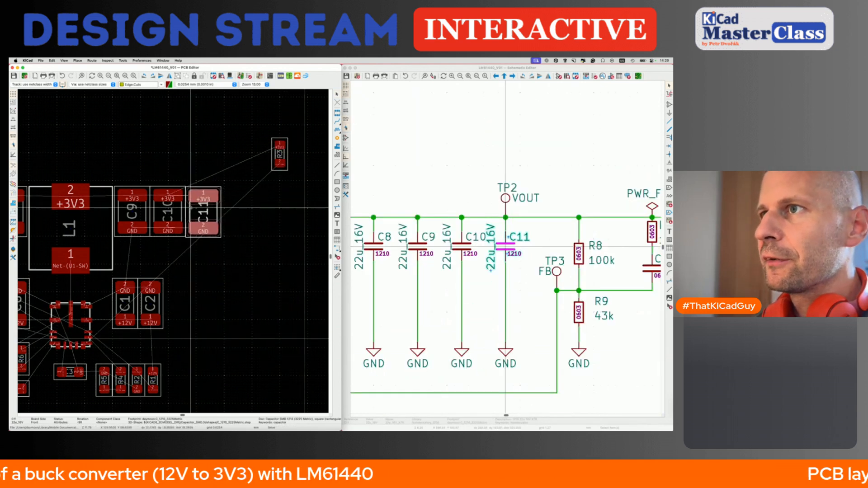
left_click(191, 207)
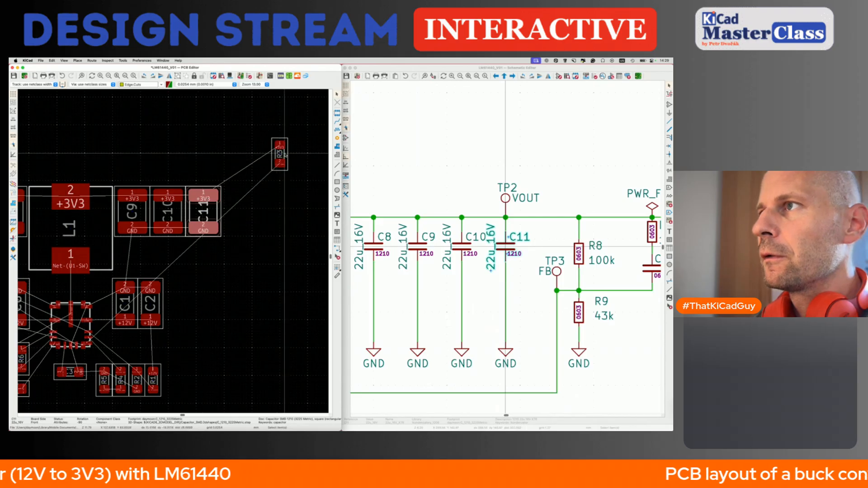
Step: Move resistor R3 below C11, to the right of C2, and save the board
left_click(283, 154)
key("m")
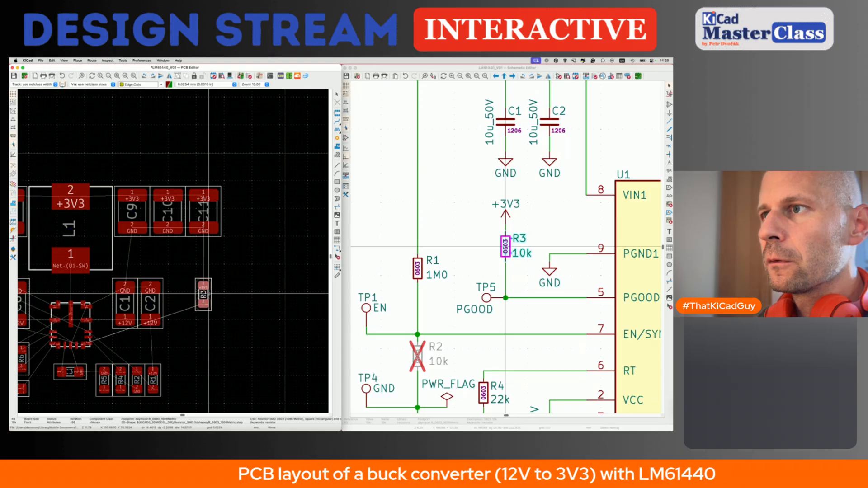
left_click(208, 294)
key("ctrl+s")
Step: Select the feedback parts R8, R9, R10 and C12 in the schematic and place them as a packed group below and right of the converter
scroll(208, 294, "down", 7)
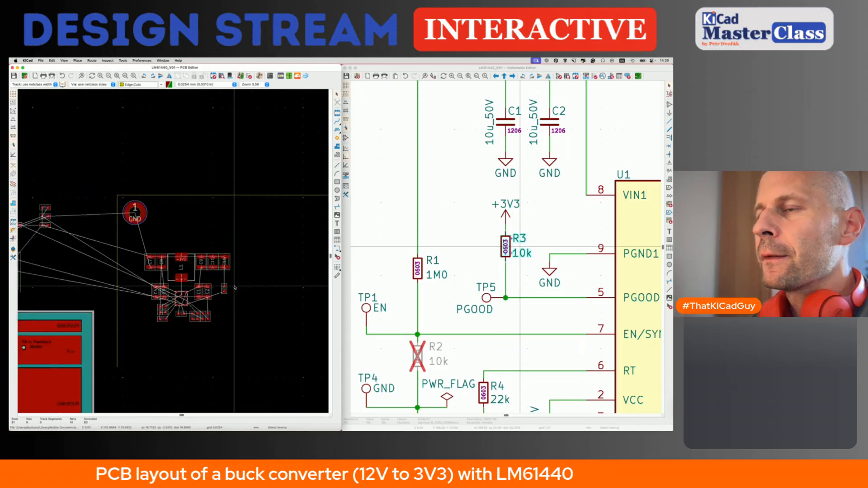
scroll(234, 286, "left", 2)
scroll(168, 237, "up", 4)
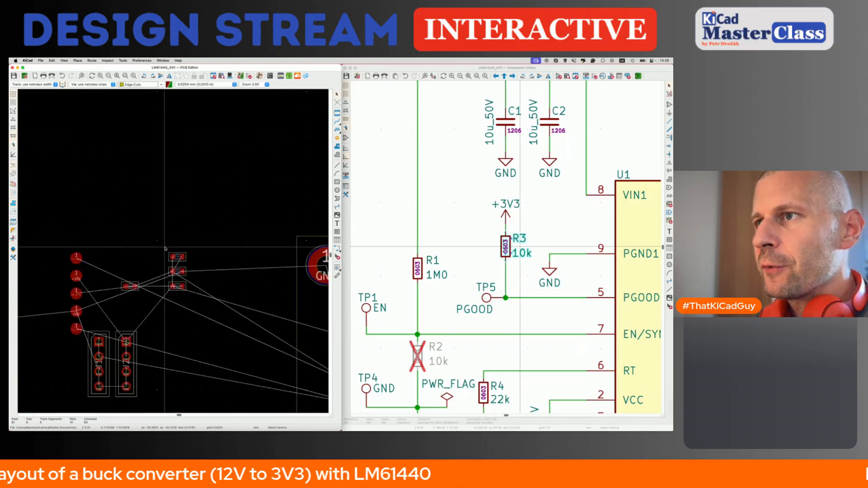
left_click(480, 254)
scroll(479, 254, "down", 4)
scroll(480, 254, "right", 5)
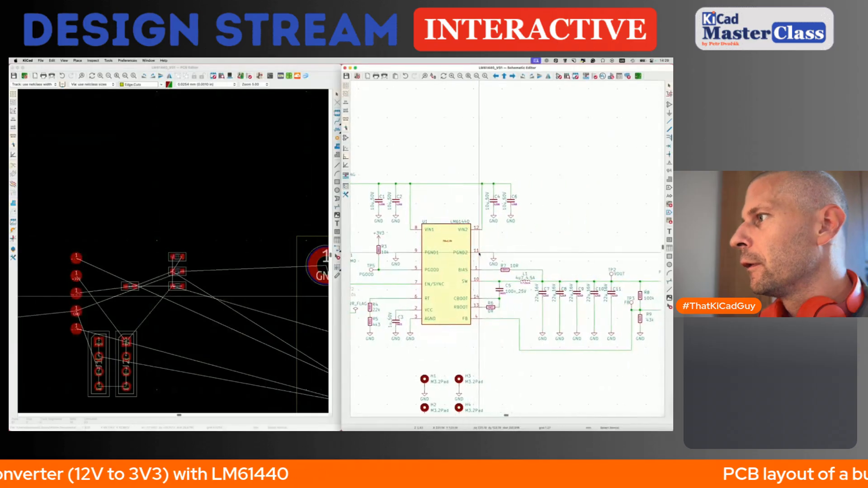
left_click_drag(520, 259, 574, 329)
left_click(270, 69)
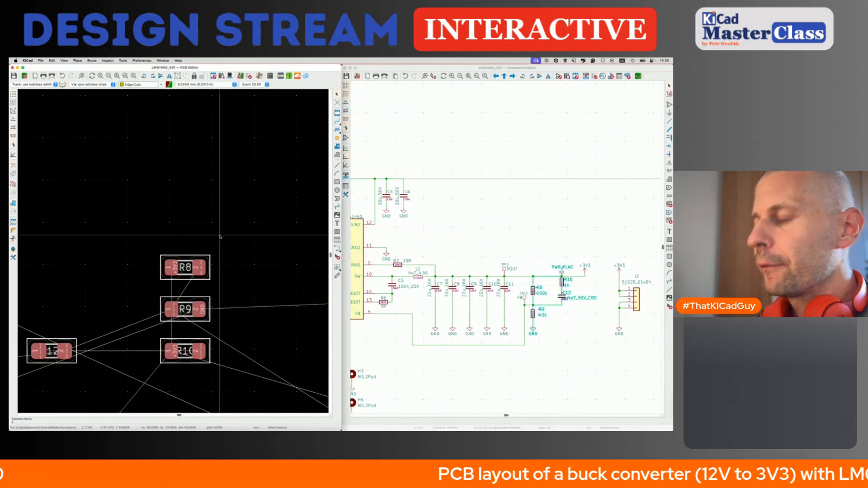
key("p")
scroll(220, 235, "down", 4)
scroll(219, 235, "down", 4)
scroll(219, 235, "down", 3)
scroll(219, 234, "right", 3)
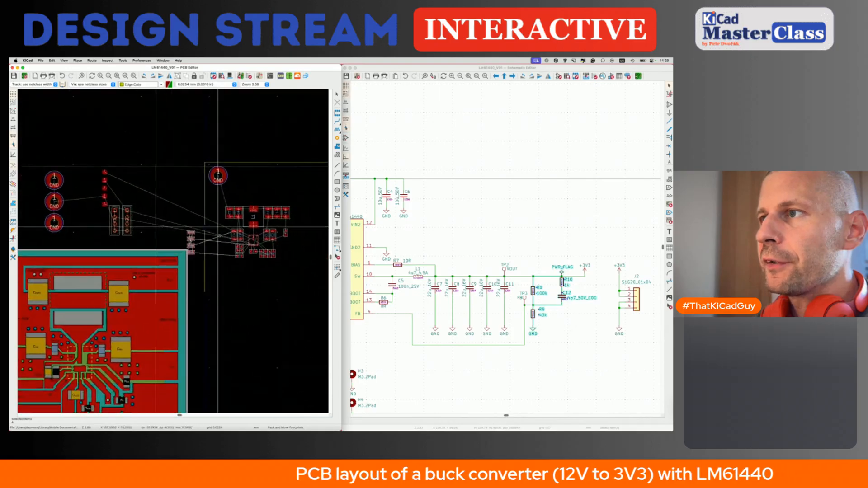
left_click(297, 270)
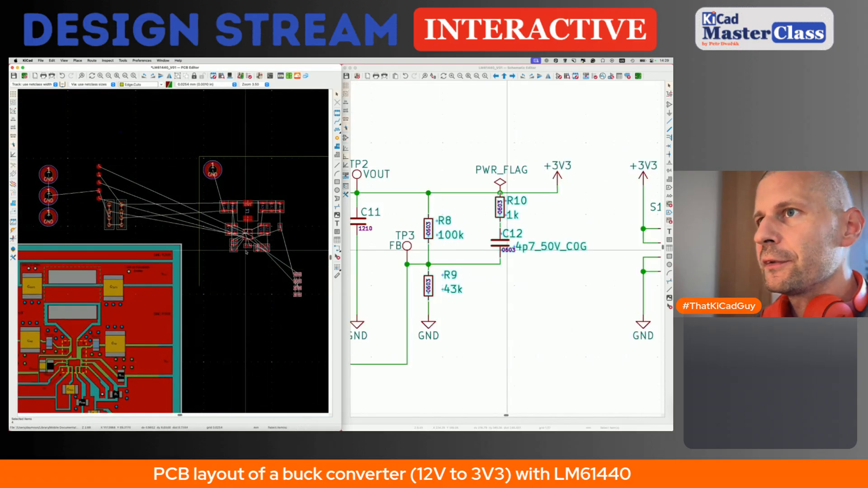
Step: Examine how the reference layout arranges its output capacitors and feedback components, and compare it with the current PCB placement
scroll(297, 330, "up", 2)
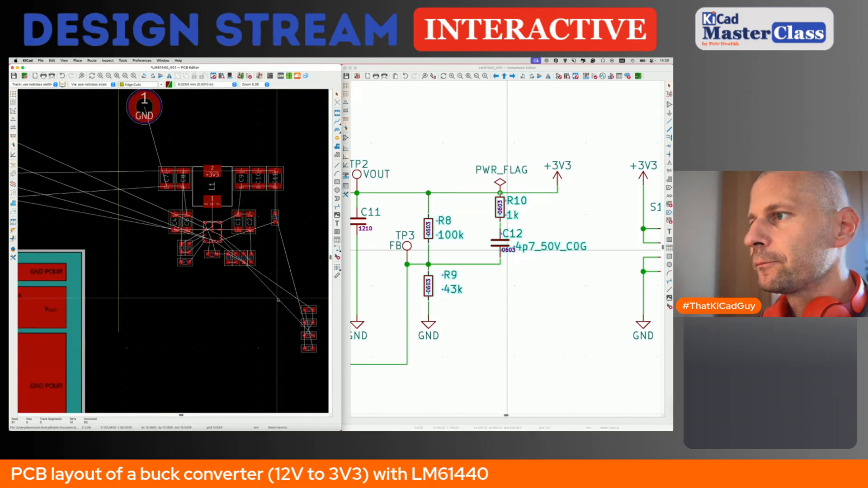
scroll(201, 256, "up", 2)
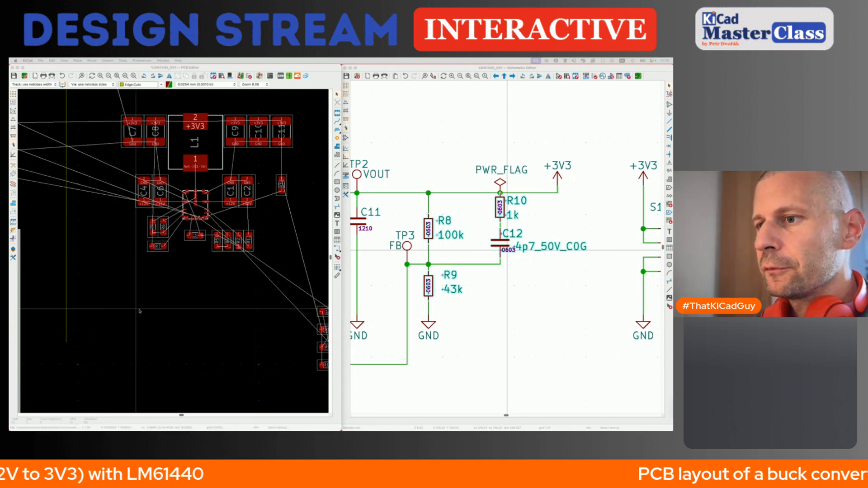
scroll(149, 290, "down", 5)
scroll(191, 194, "up", 5)
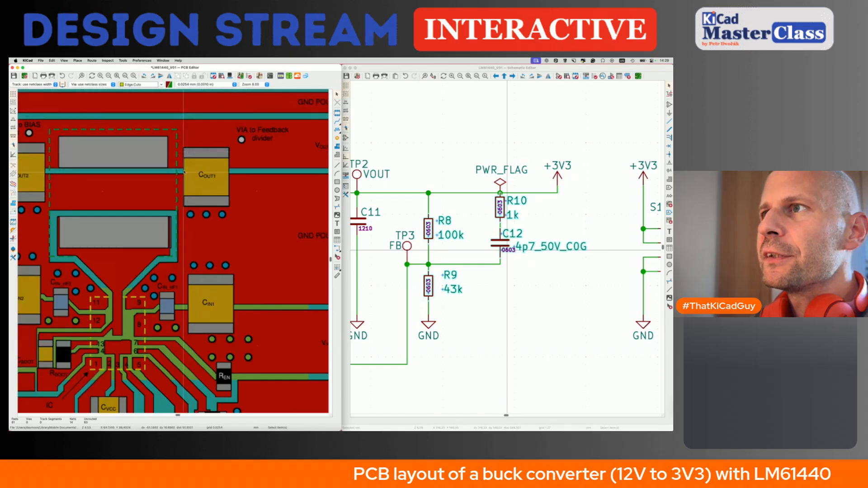
scroll(204, 167, "down", 4)
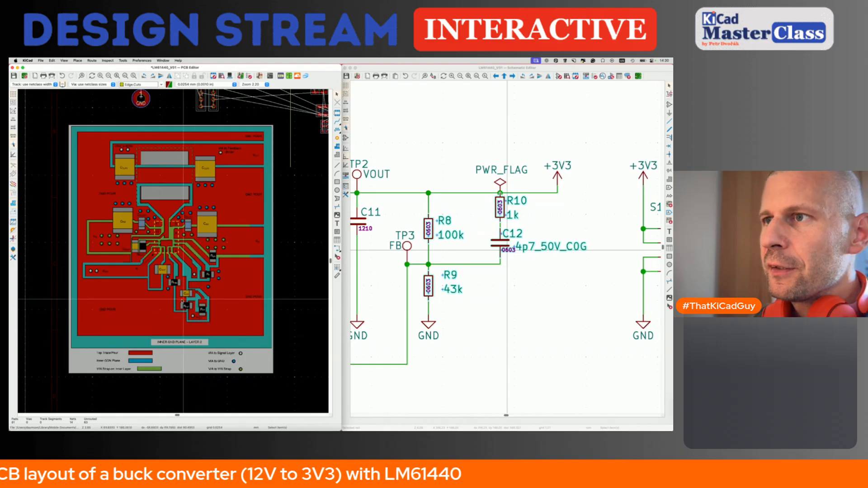
scroll(211, 299, "up", 3)
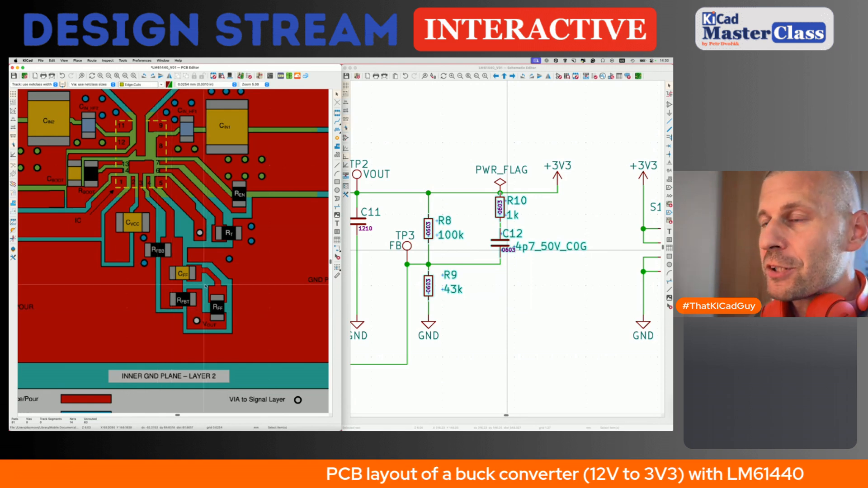
scroll(171, 287, "down", 2)
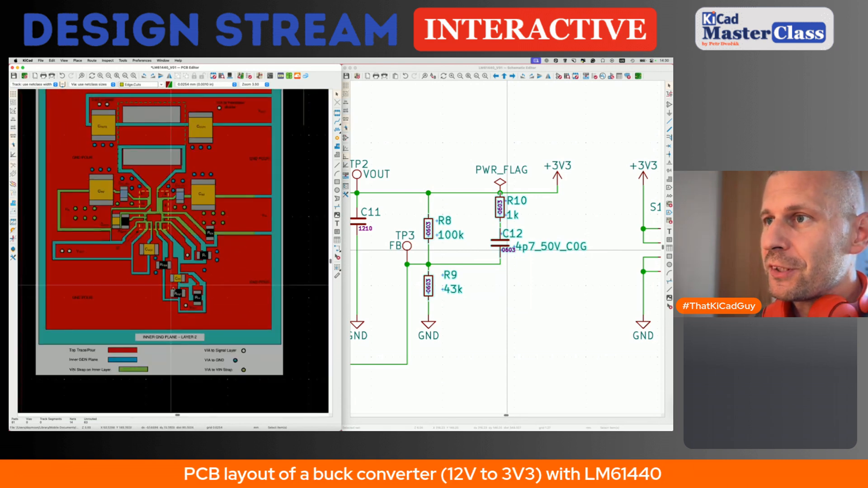
left_click(208, 249)
scroll(211, 250, "down", 4)
middle_click_drag(269, 222, 155, 273)
scroll(154, 236, "up", 5)
left_click(180, 275)
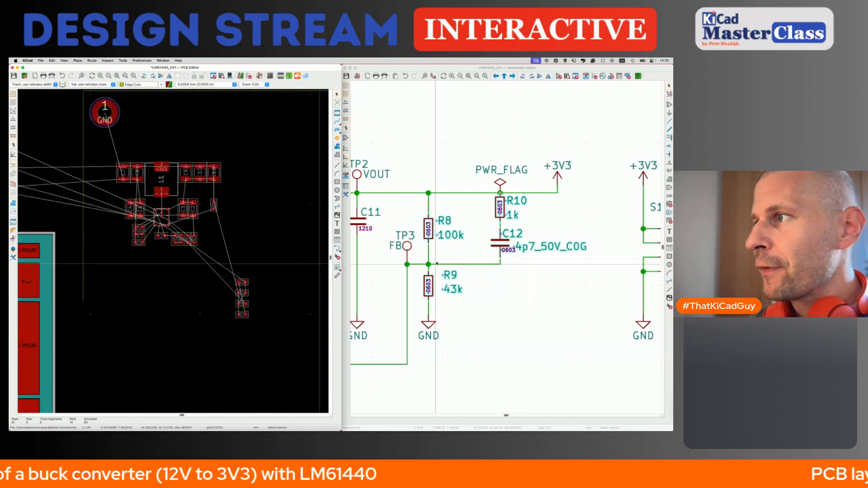
Step: Trace the feedback net to U1's FB pin in the schematic and compare that pin's surroundings on the PCB with the reference layout
left_click(489, 299)
middle_click_drag(394, 351, 489, 299)
scroll(489, 299, "left", 3)
scroll(489, 298, "down", 2)
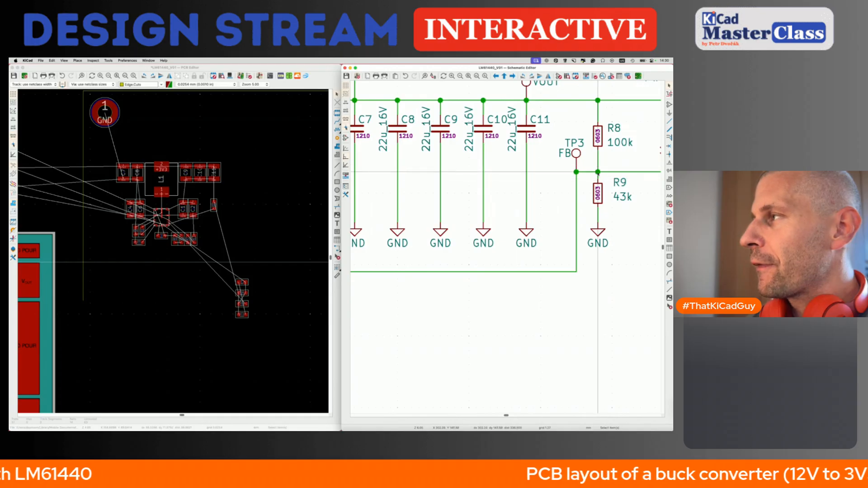
scroll(573, 262, "left", 5)
scroll(573, 262, "up", 1)
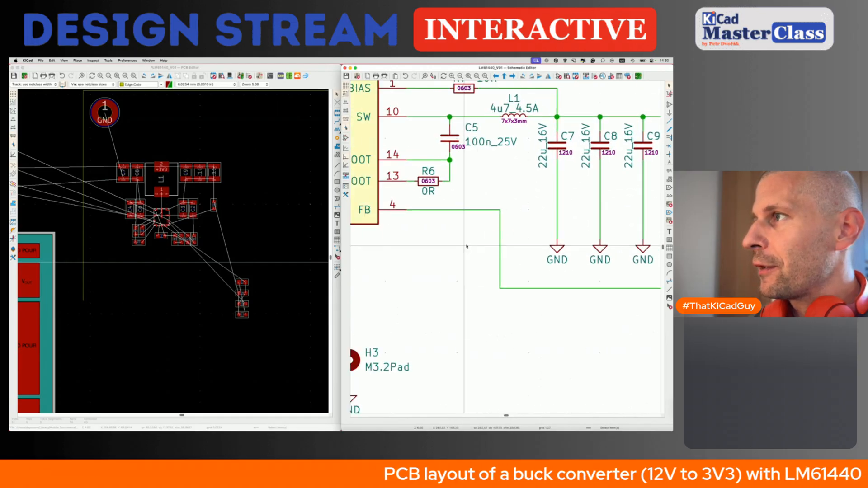
scroll(151, 226, "up", 5)
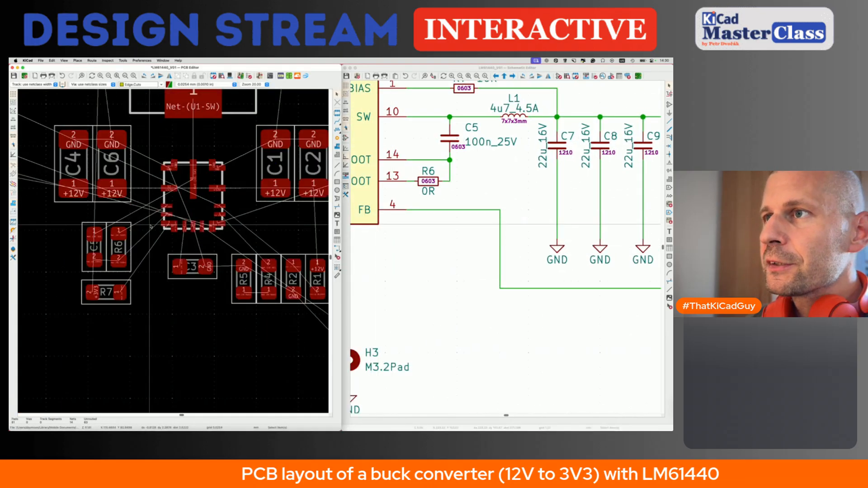
scroll(210, 209, "up", 4)
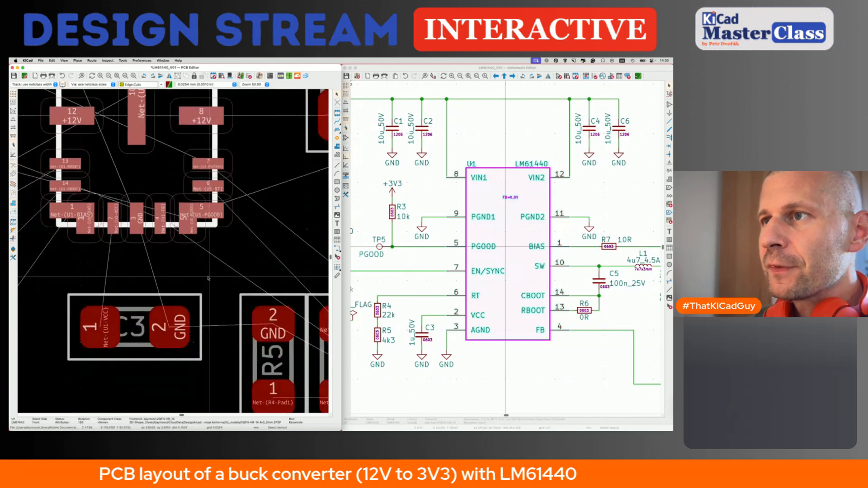
scroll(161, 221, "down", 4)
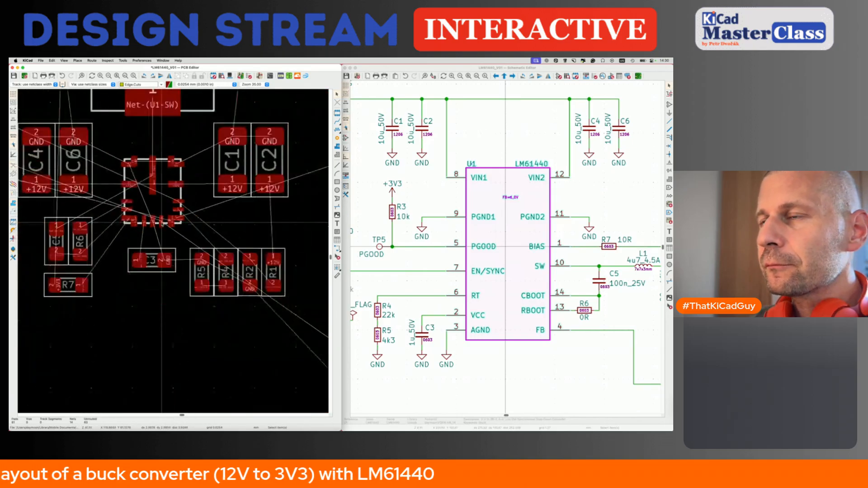
scroll(162, 222, "down", 6)
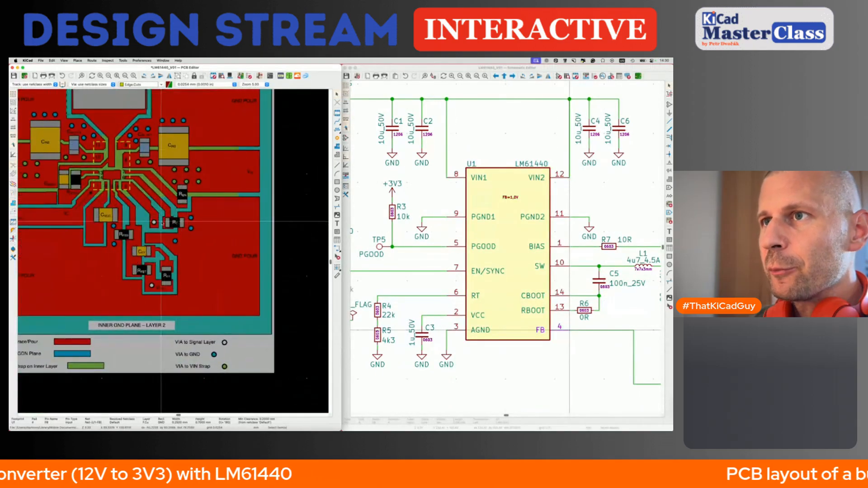
scroll(131, 242, "down", 3)
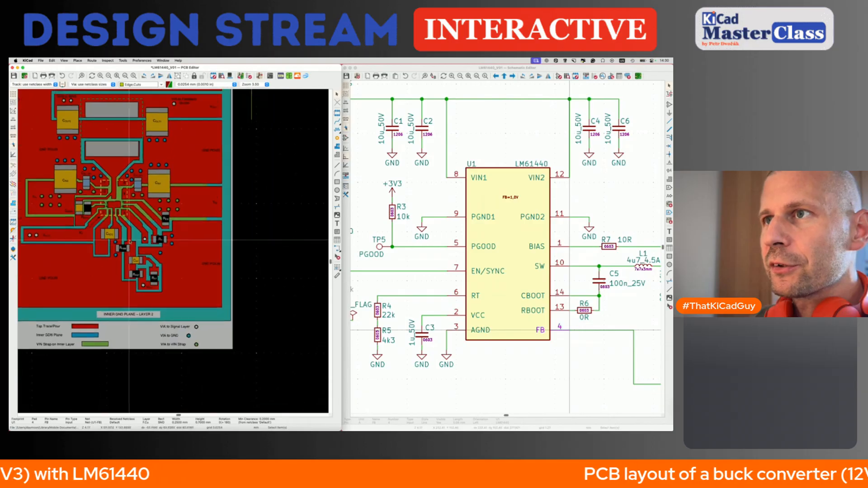
scroll(232, 202, "up", 5)
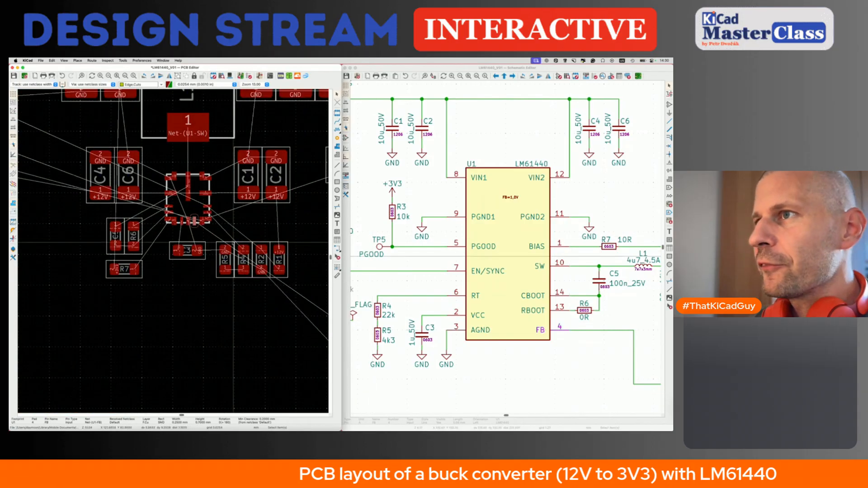
scroll(224, 231, "up", 2)
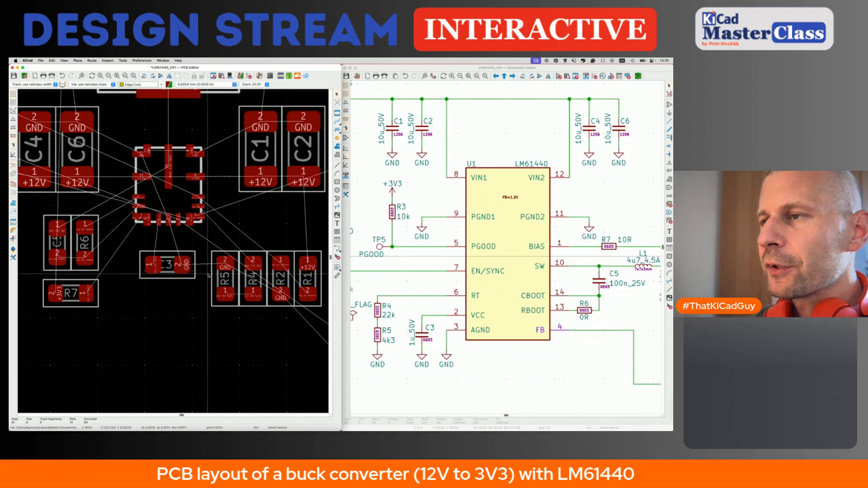
scroll(209, 276, "down", 2)
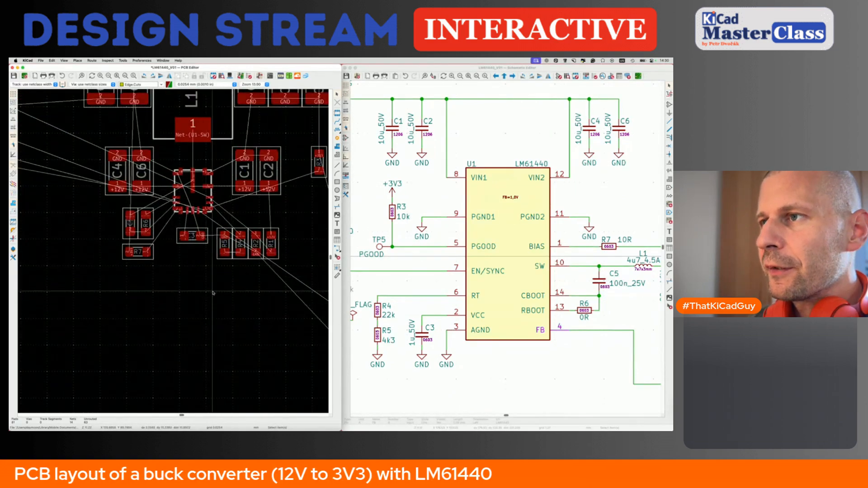
Step: Find feedback resistor R8 through the schematic, rotate it vertical and place it on the board directly below R2
scroll(213, 293, "right", 4)
left_click(574, 260)
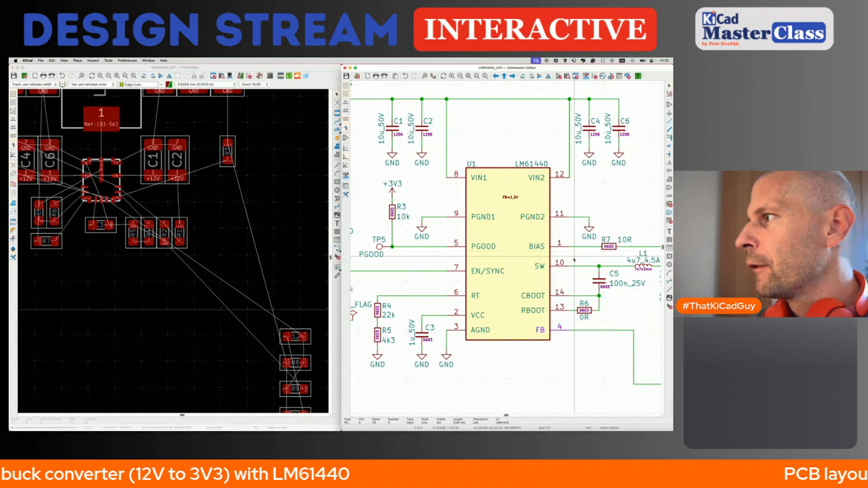
left_click(569, 265)
scroll(570, 263, "down", 2)
scroll(583, 264, "right", 5)
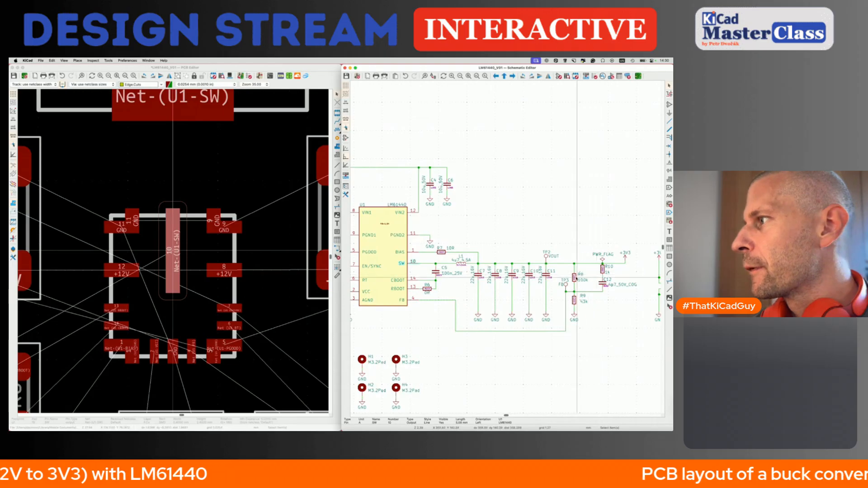
left_click(575, 277)
scroll(575, 280, "up", 6)
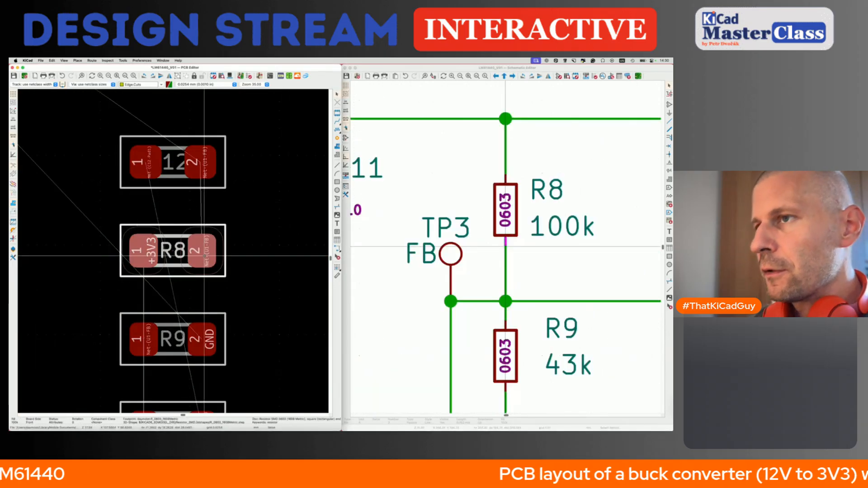
key("m")
scroll(204, 256, "down", 5)
scroll(203, 254, "left", 6)
scroll(190, 235, "up", 3)
scroll(190, 210, "up", 1)
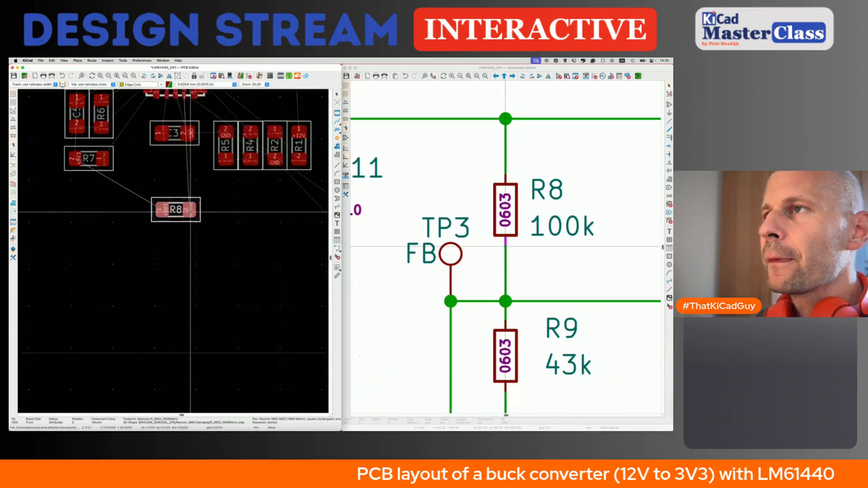
scroll(181, 209, "up", 3)
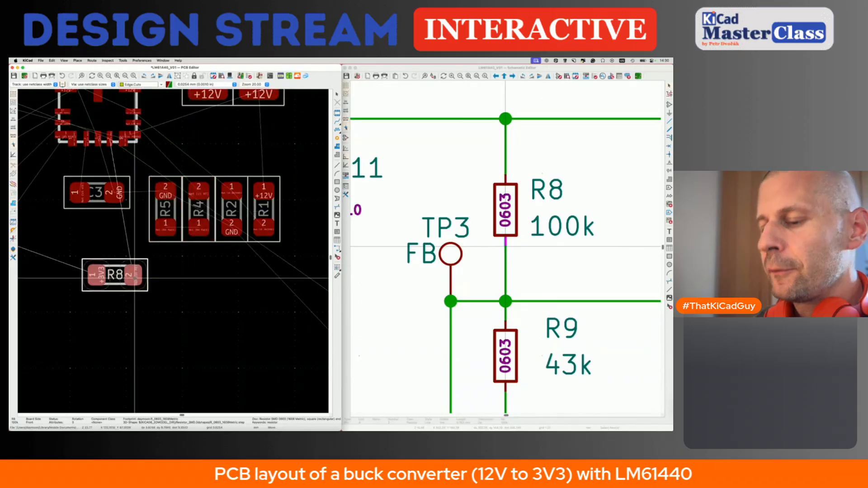
key("r")
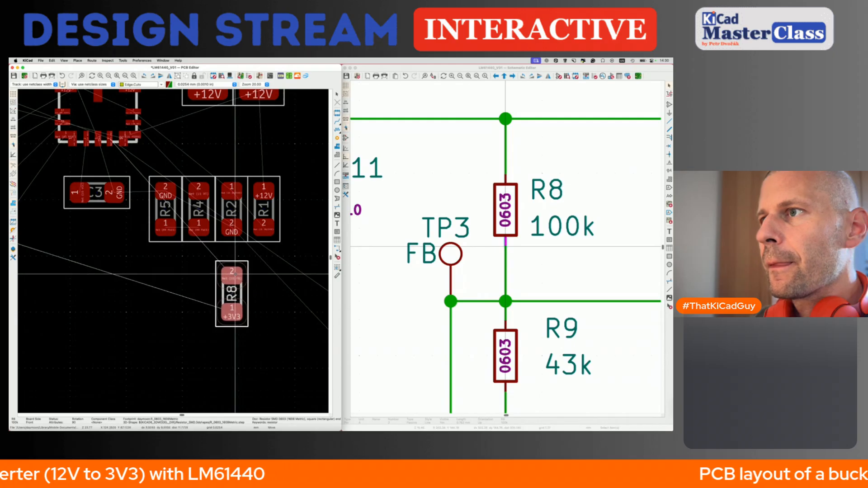
left_click(235, 275)
Step: Rotate resistor R9 vertical with its GND pad facing down and place it directly to the right of R8
left_click(509, 294)
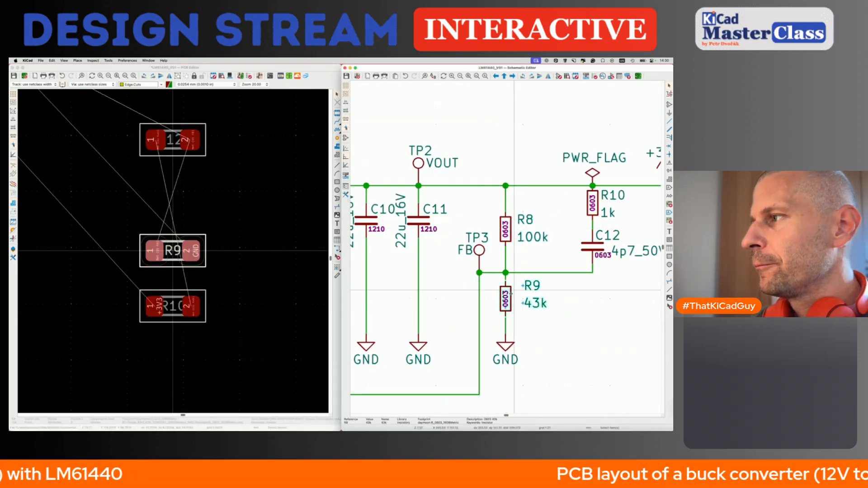
left_click(172, 254)
scroll(172, 255, "down", 3)
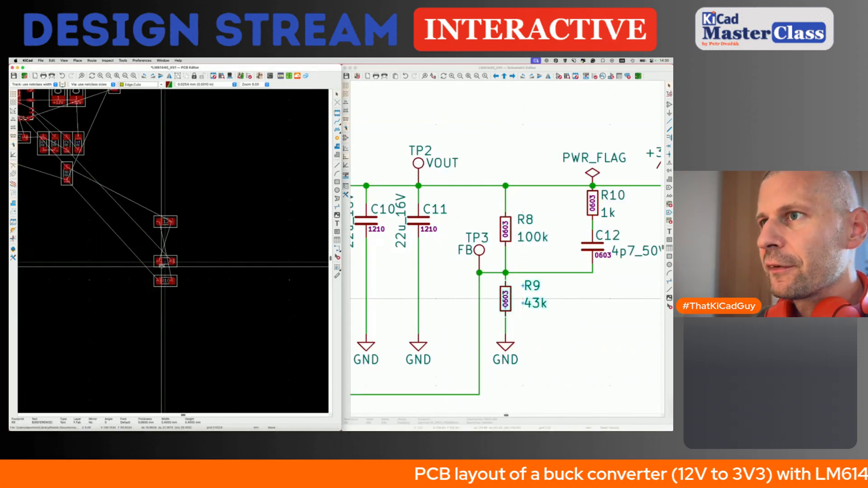
left_click(176, 267)
key("m")
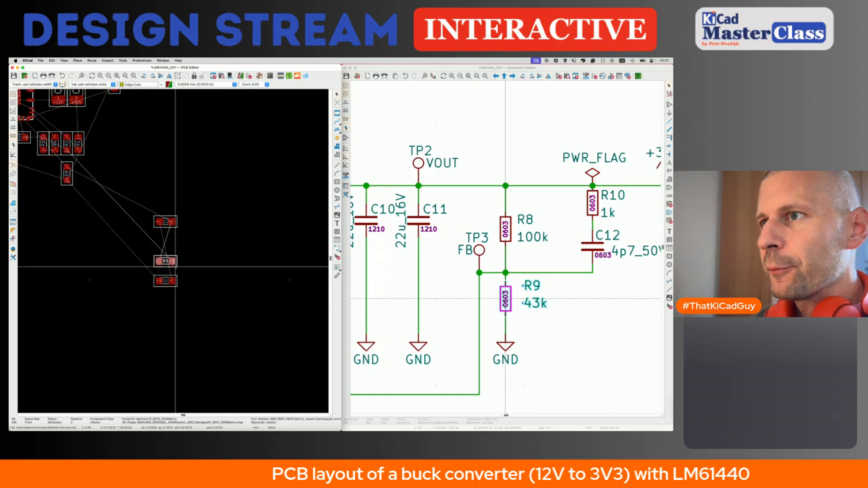
scroll(175, 268, "down", 3)
scroll(129, 218, "up", 4)
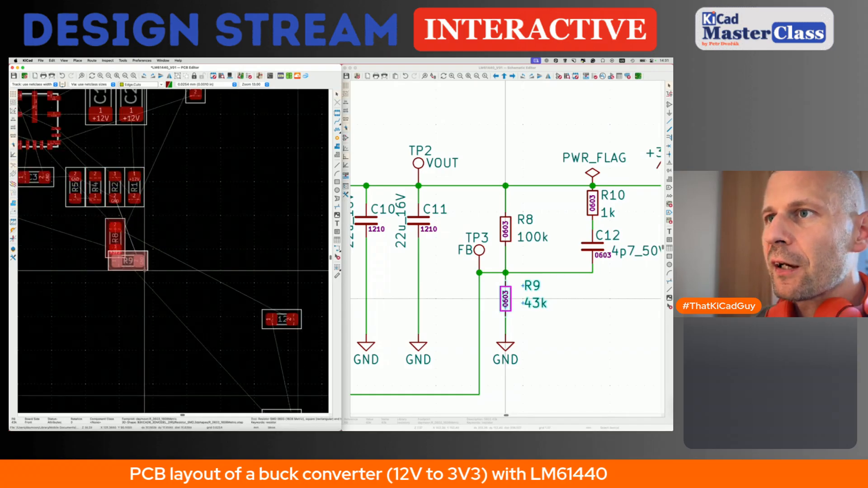
left_click(98, 240)
key("r")
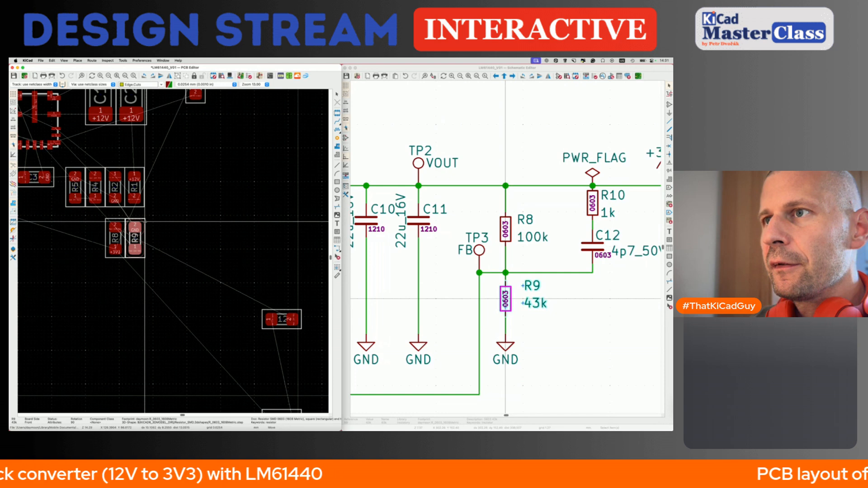
key("r")
key("r")
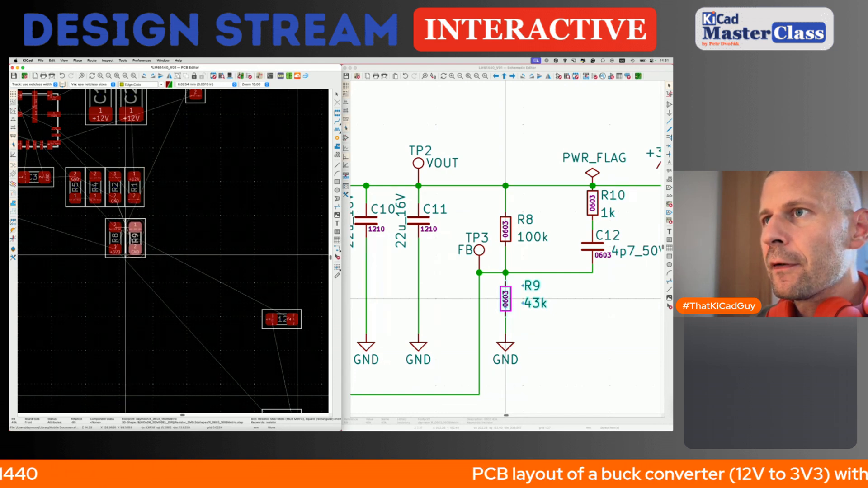
left_click(126, 255)
Step: Select R10 and C12 in the schematic and place them as a packed group below and left of R8 on the board
middle_click_drag(587, 217, 552, 216)
left_click(568, 228)
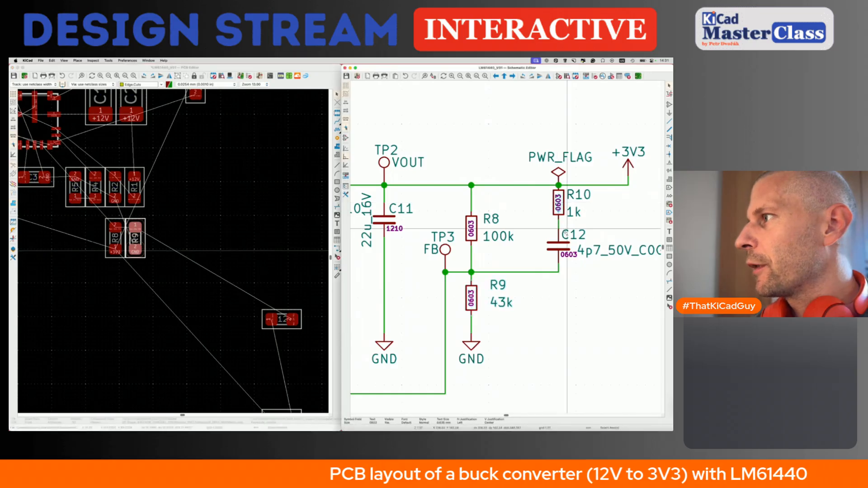
left_click(563, 202)
left_click(559, 244, "shift")
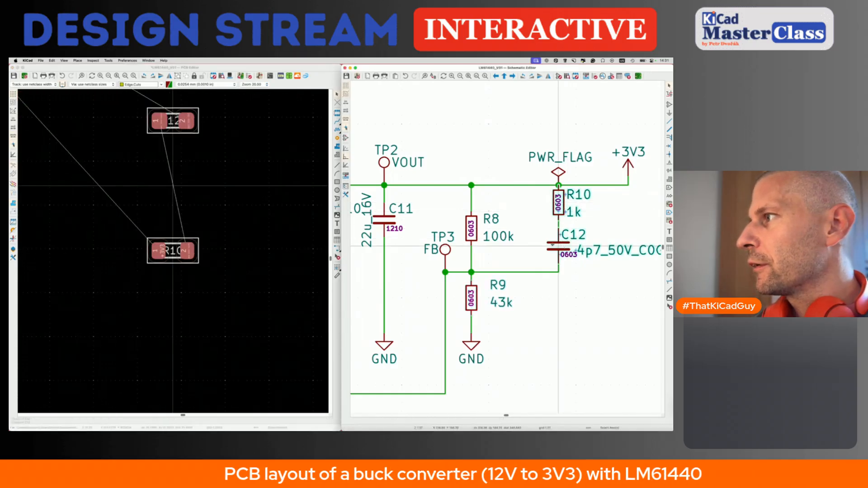
left_click(290, 69)
key("p")
scroll(178, 238, "down", 6)
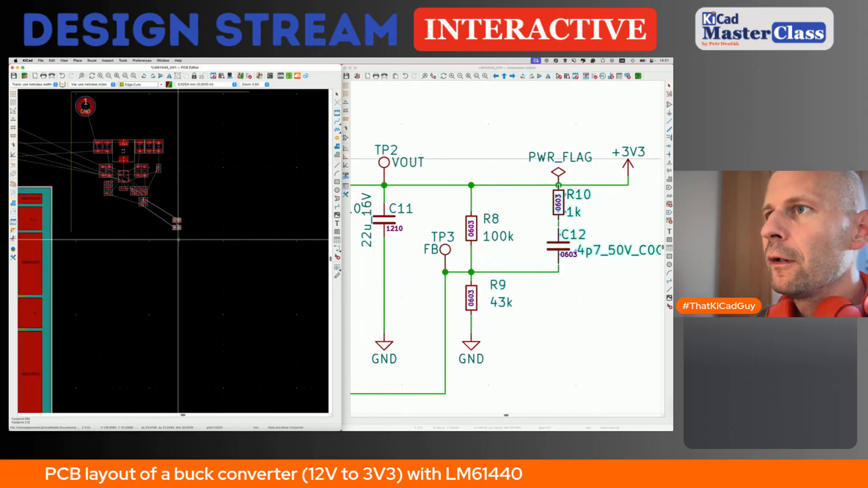
left_click(129, 230)
scroll(130, 230, "up", 1)
scroll(130, 230, "up", 10)
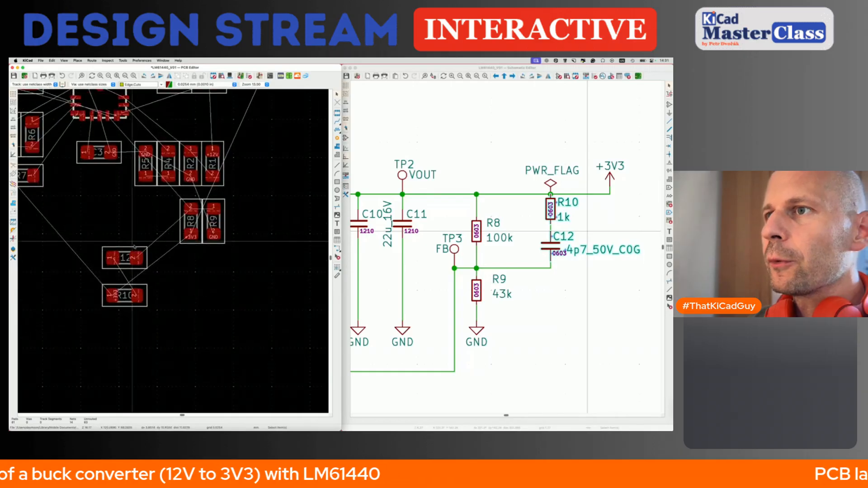
Step: Rotate resistor R10 vertical with its +3V3 pad facing down and place it directly to the left of R8
left_click(125, 348)
key("m")
key("r")
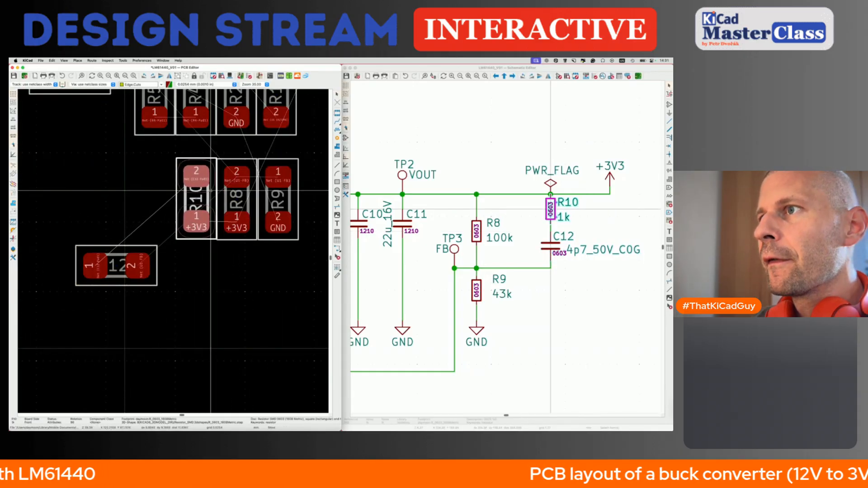
left_click(211, 192)
Step: Rotate capacitor C12 vertical with its feedback-net pad facing up and place it directly to the left of R10
left_click(143, 272)
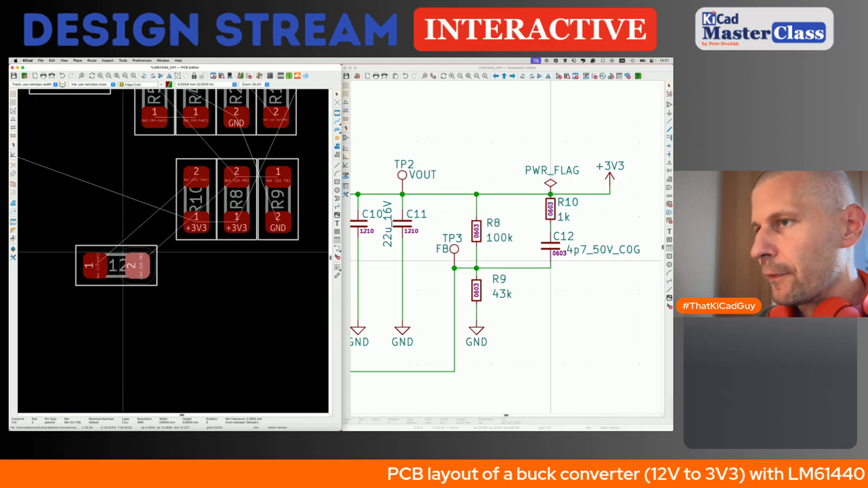
key("r")
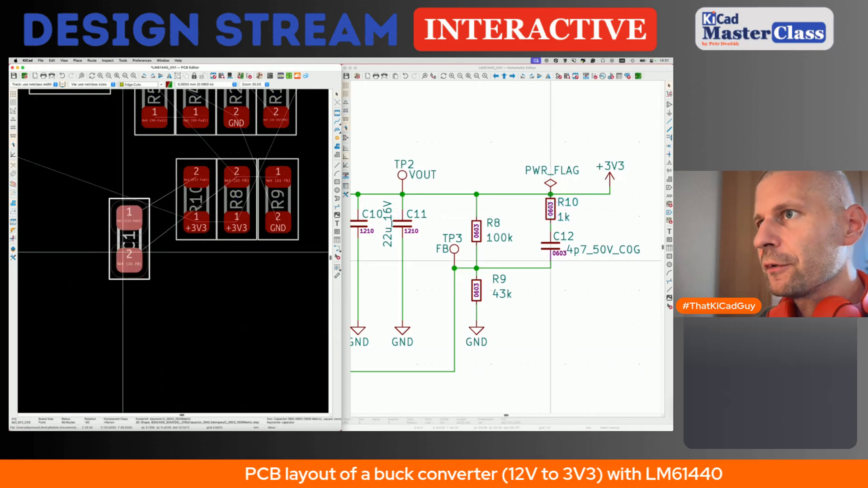
key("m")
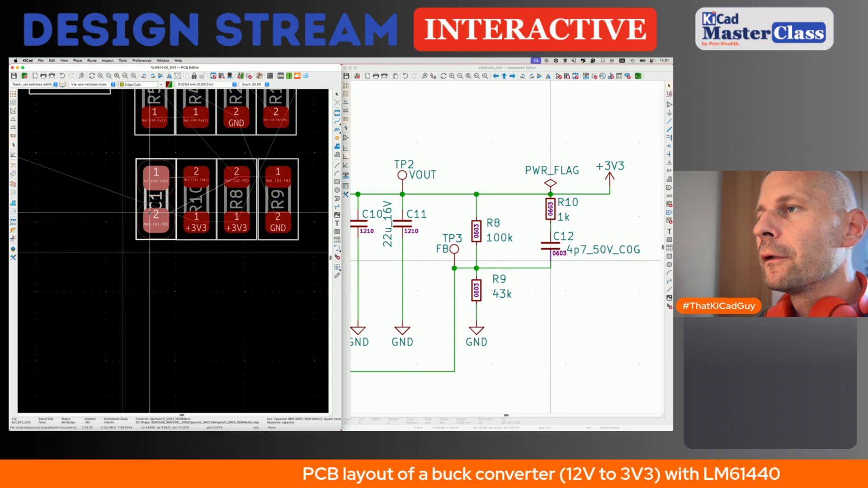
key("r")
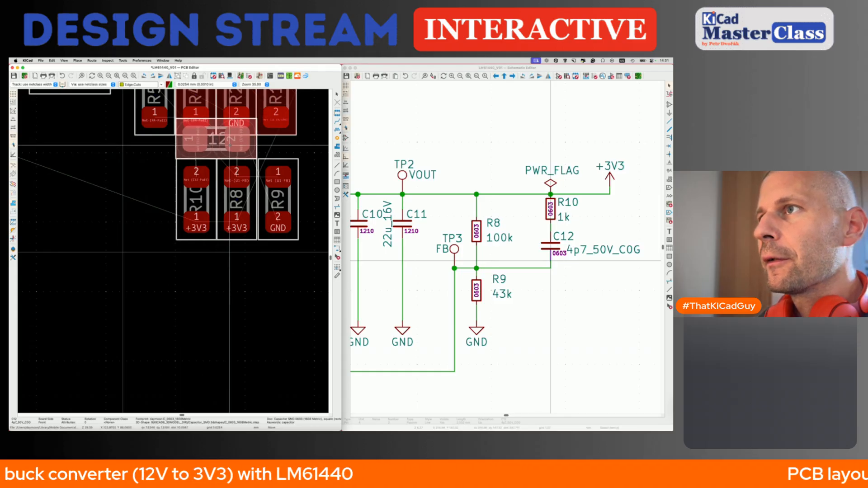
key("r")
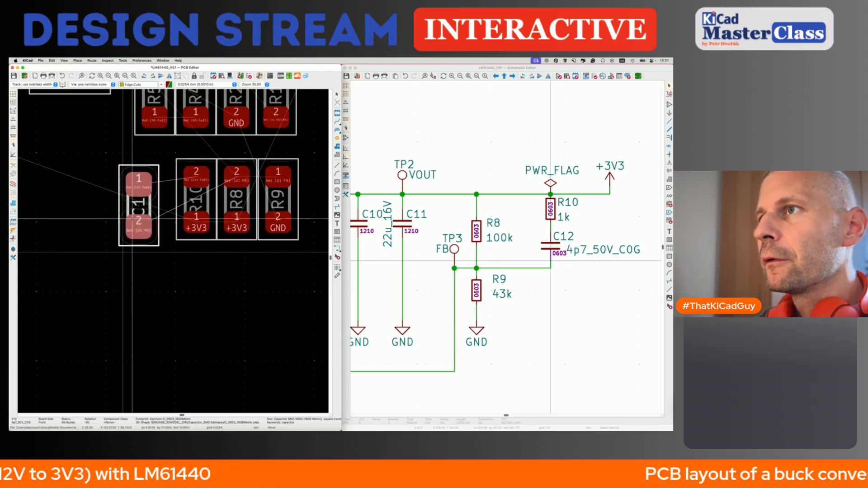
key("r")
key("r")
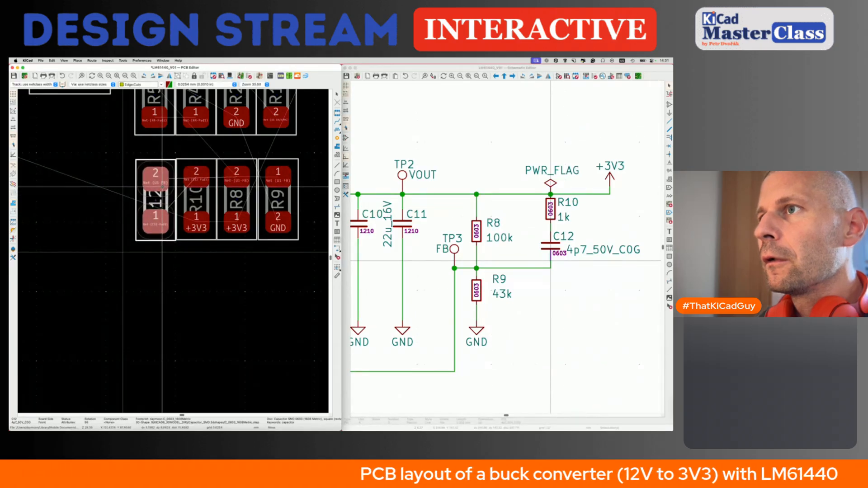
left_click(163, 185)
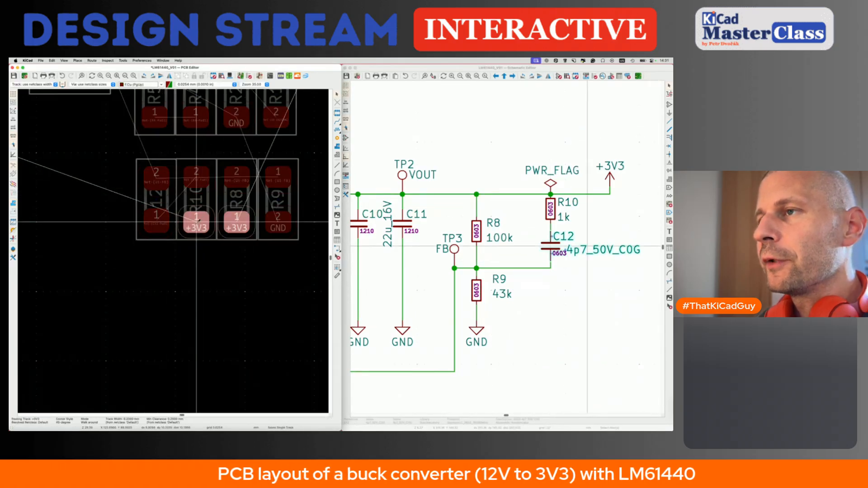
Step: Check the +3V3 and feedback pads of the C12, R10, R8, R9 row with trial track starts, and save the board
key("x")
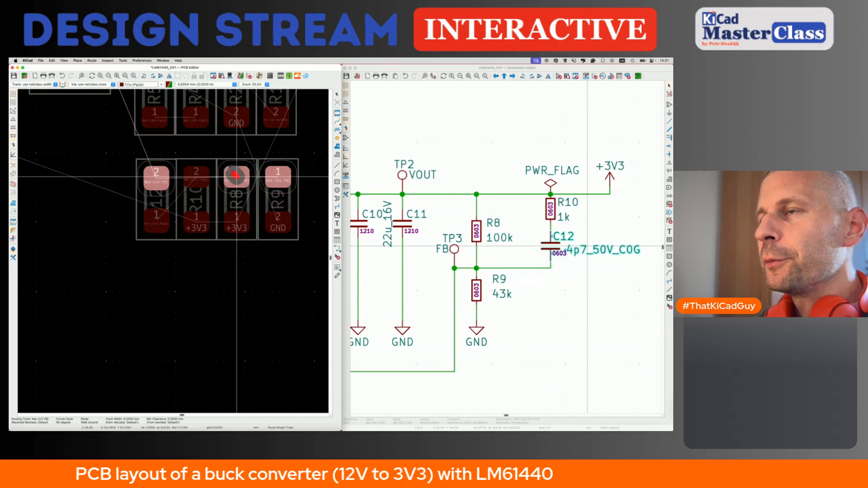
key("Escape")
key("x")
key("Escape")
key("super+s")
Step: Find feedback test point TP3 through the schematic and place it on the board below C3, to the left of C12
scroll(154, 225, "down", 3)
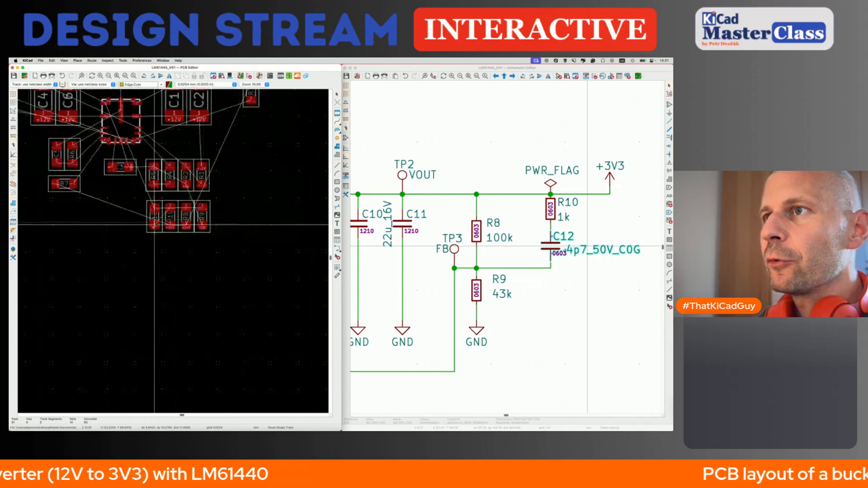
scroll(520, 256, "down", 3)
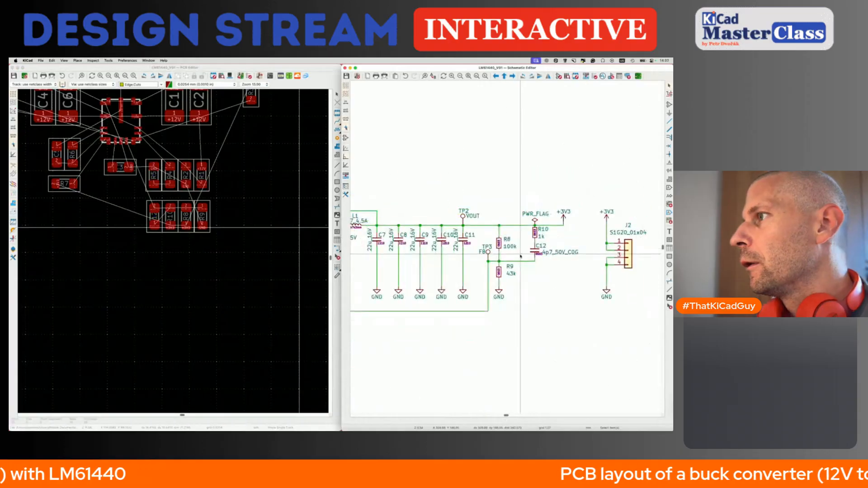
left_click(463, 216)
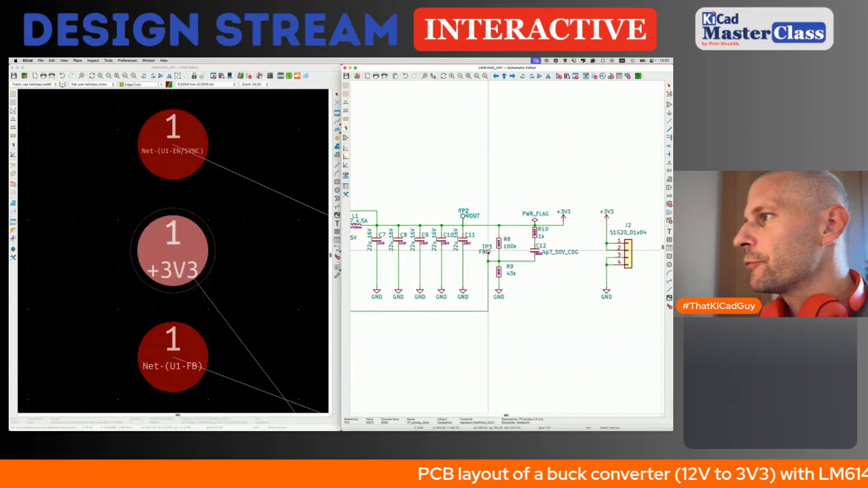
left_click(487, 252)
left_click(175, 360)
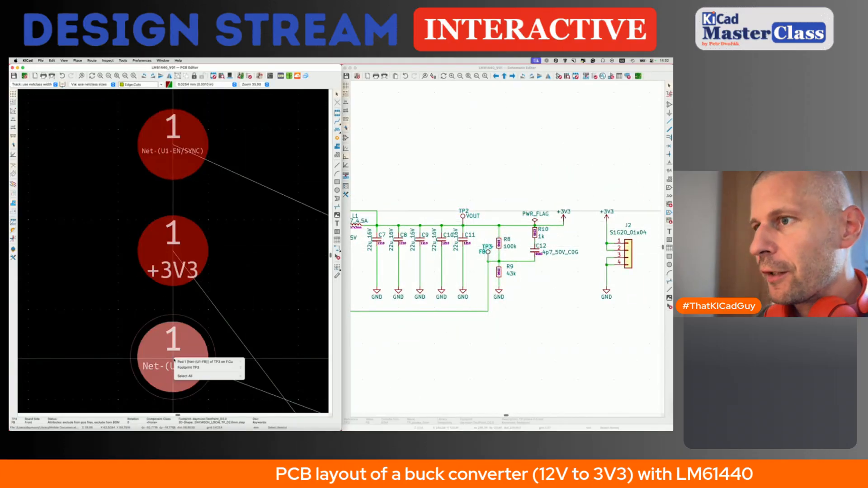
left_click(187, 376)
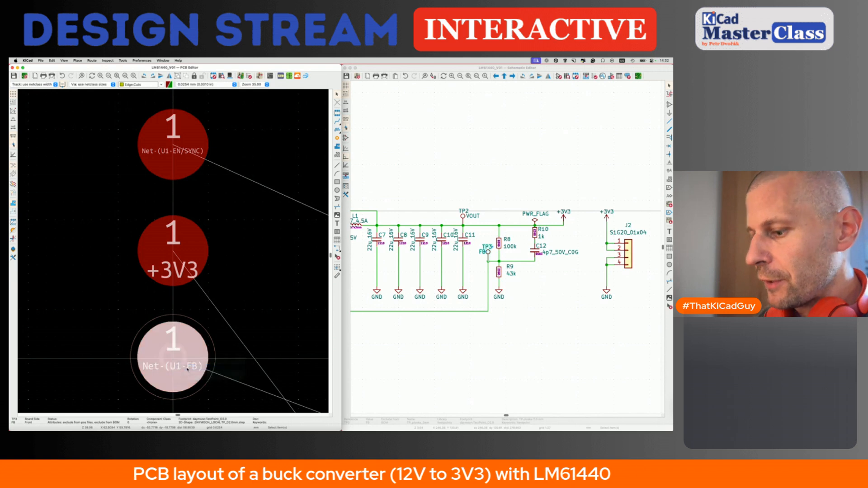
scroll(173, 359, "down", 8)
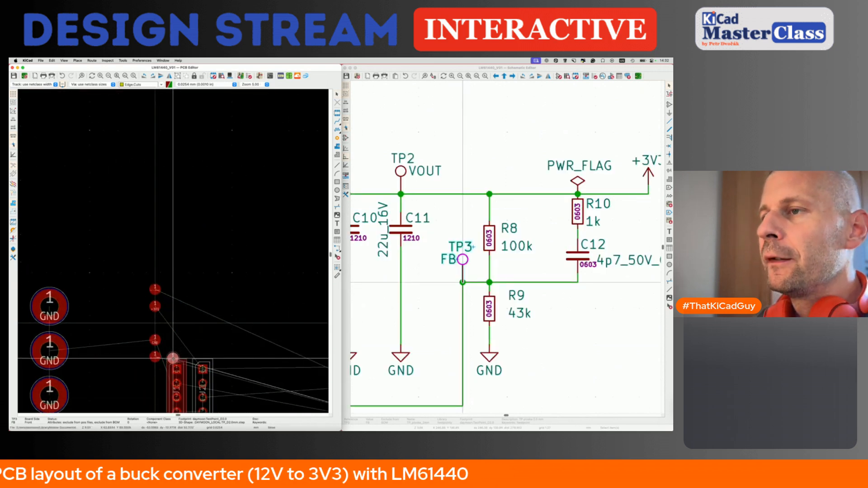
scroll(173, 359, "right", 8)
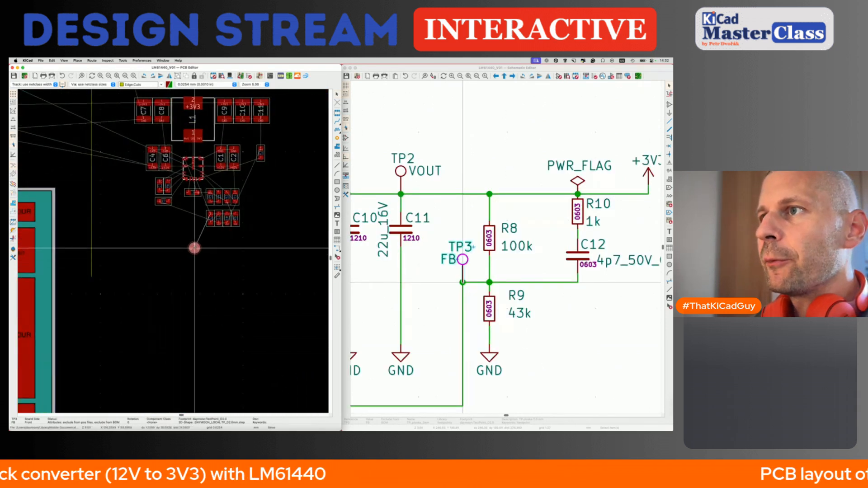
scroll(195, 237, "up", 6)
scroll(184, 151, "up", 4)
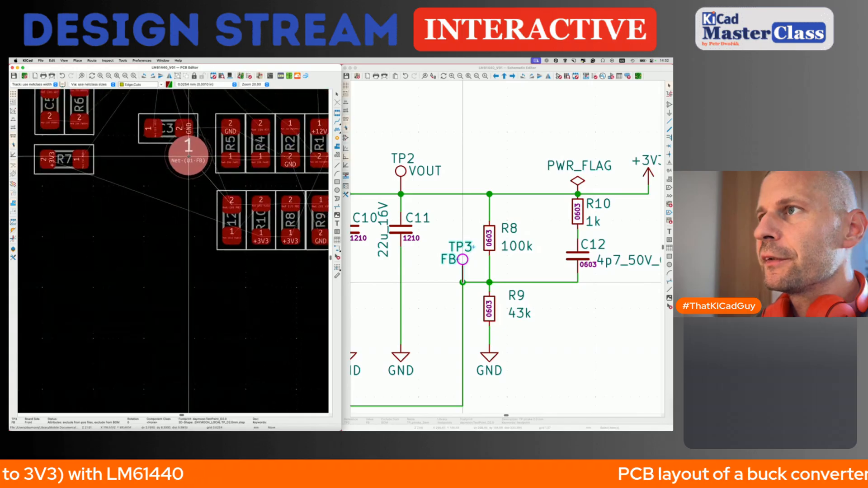
scroll(172, 207, "up", 8)
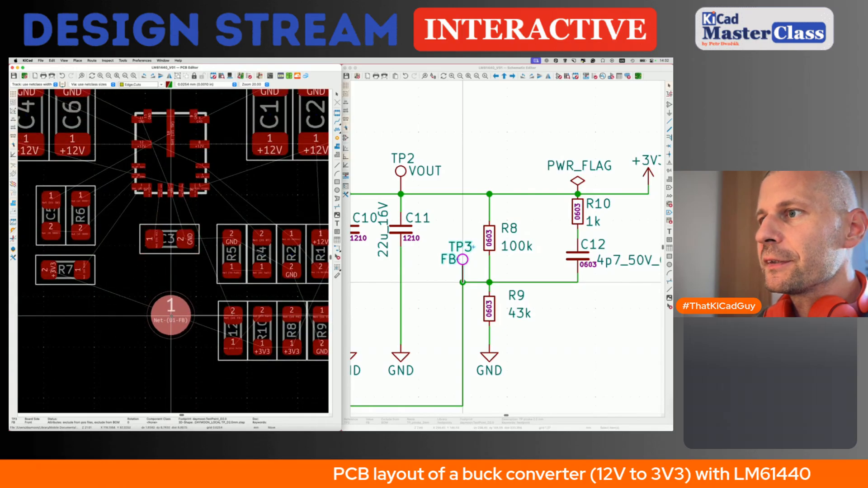
left_click(171, 315)
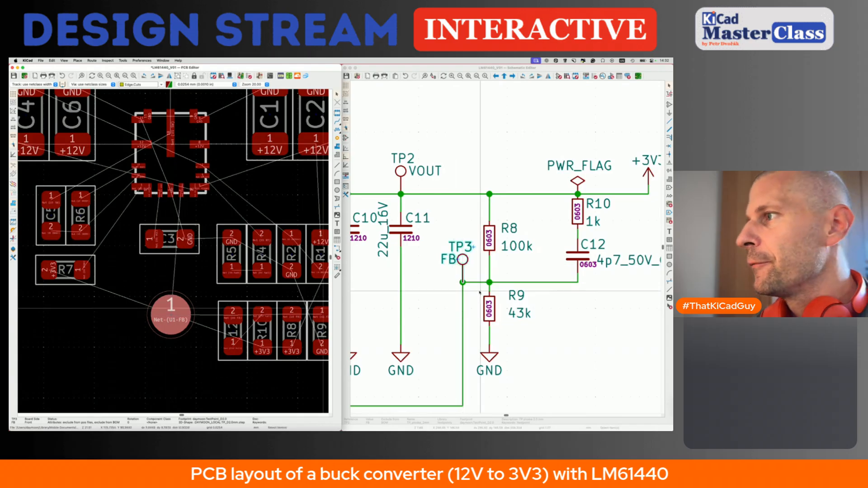
Step: Find VOUT test point TP2 through the schematic and place it directly to the left of capacitor C7
left_click(486, 290)
scroll(484, 290, "down", 3)
left_click(439, 227)
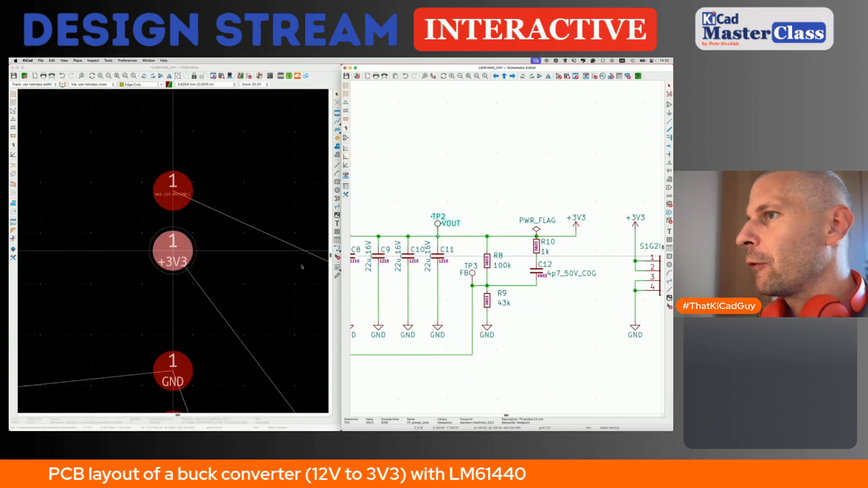
left_click(175, 246)
left_click(189, 253)
key("m")
scroll(175, 246, "down", 5)
scroll(137, 219, "down", 2)
scroll(136, 219, "up", 6)
scroll(137, 219, "right", 5)
scroll(136, 219, "down", 3)
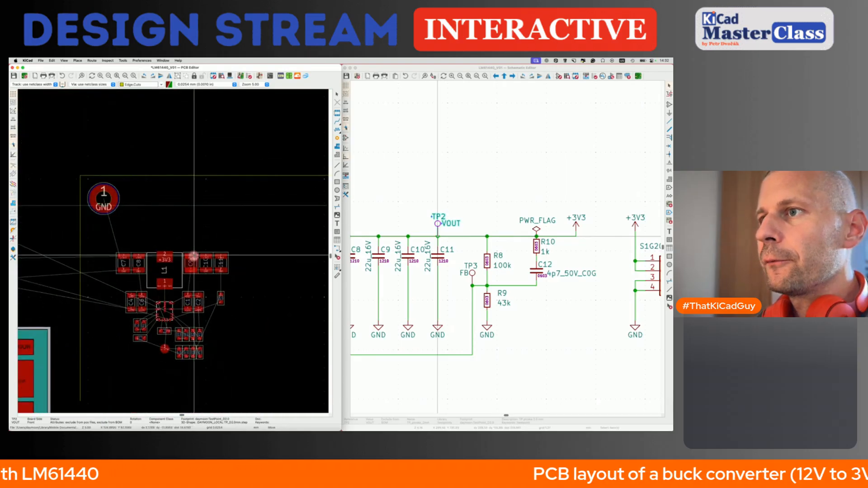
scroll(107, 256, "up", 4)
left_click(108, 254)
key("m")
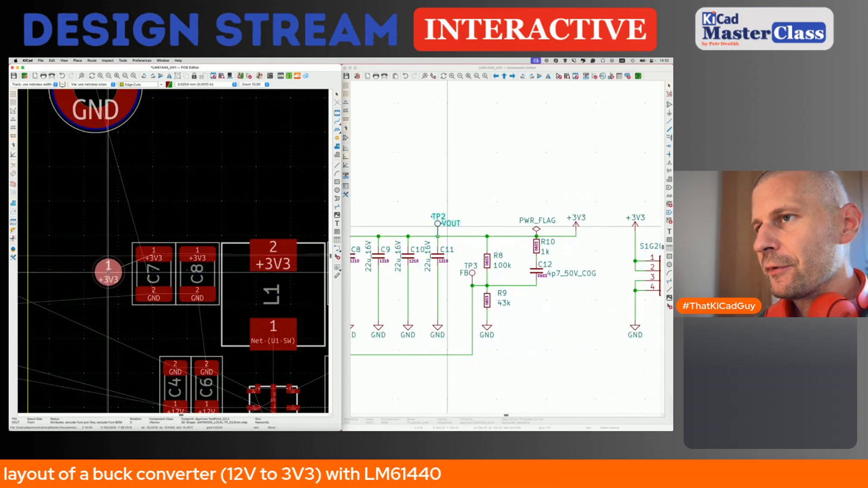
left_click(108, 274)
scroll(108, 274, "down", 4)
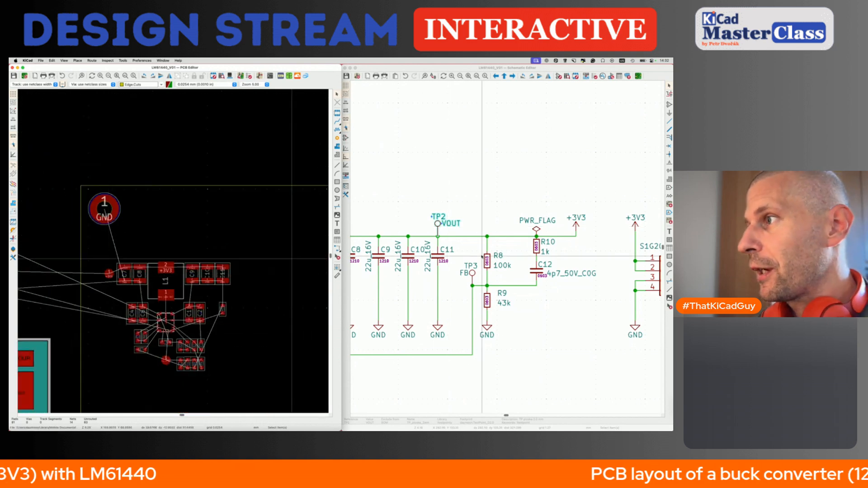
Step: Find PGOOD test point TP5 through the schematic and place it on the board to the right of resistor R1
left_click(467, 253)
scroll(467, 252, "down", 3)
scroll(466, 253, "left", 3)
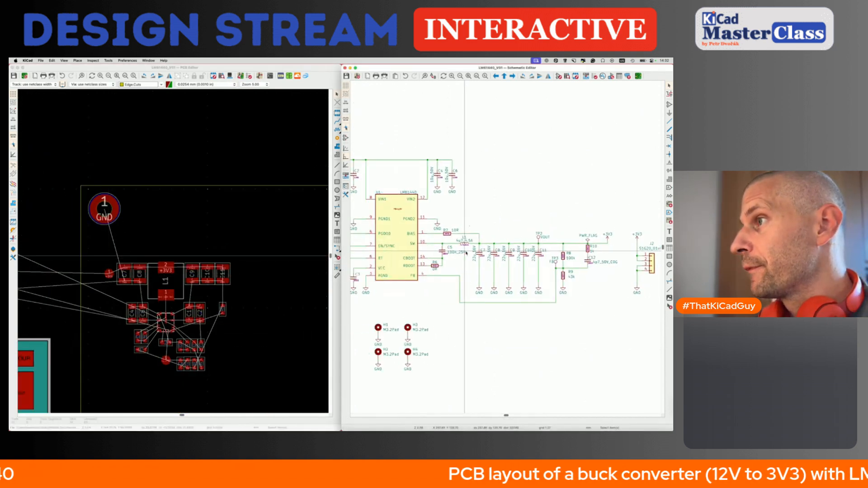
scroll(466, 253, "left", 2)
scroll(466, 252, "left", 2)
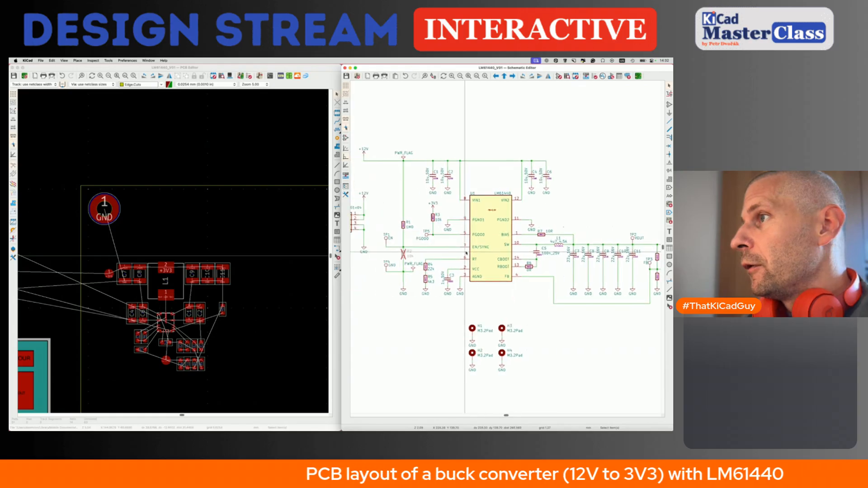
left_click(427, 234)
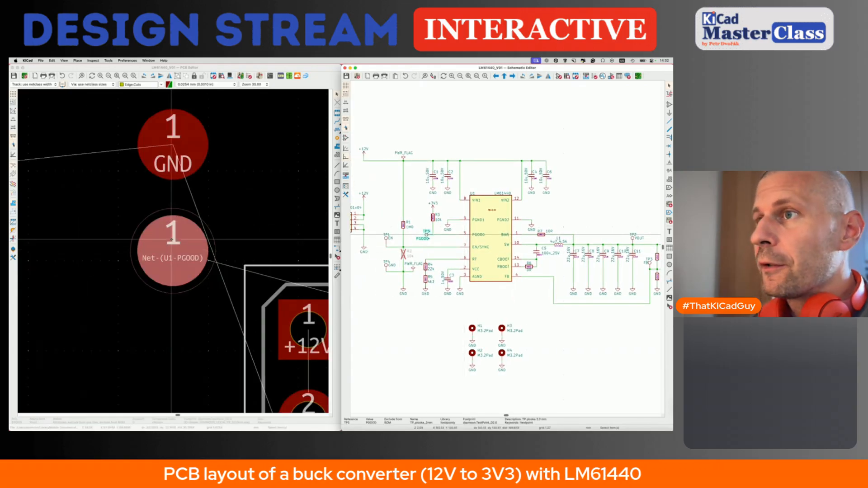
left_click(176, 245)
left_click(178, 247)
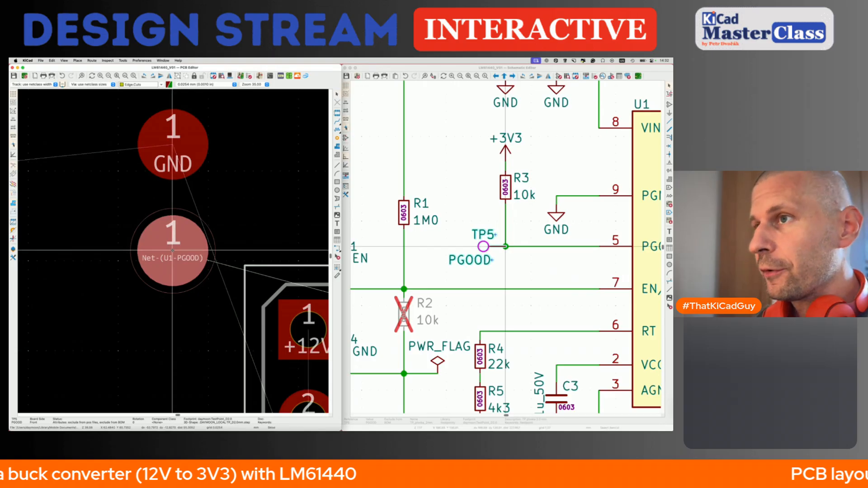
scroll(172, 250, "down", 3)
scroll(172, 250, "down", 5)
scroll(170, 249, "right", 4)
scroll(171, 248, "right", 8)
scroll(171, 251, "down", 4)
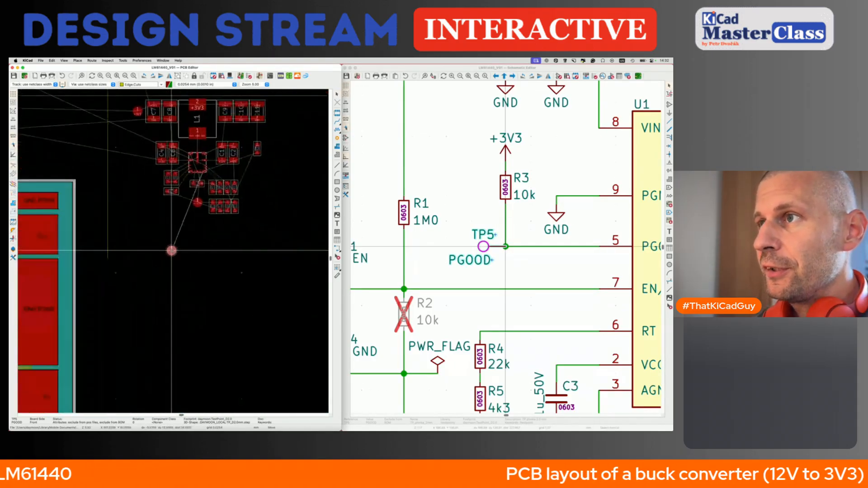
scroll(248, 198, "up", 5)
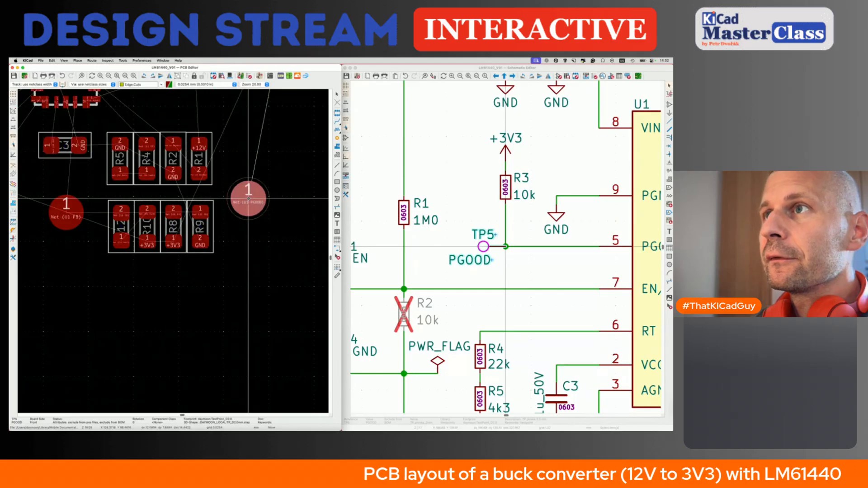
scroll(248, 198, "up", 10)
scroll(246, 194, "right", 2)
scroll(273, 295, "down", 4)
Step: Move pull-up resistor R3 below R9, keeping it vertical with its +3V3 pad facing up
left_click(264, 246)
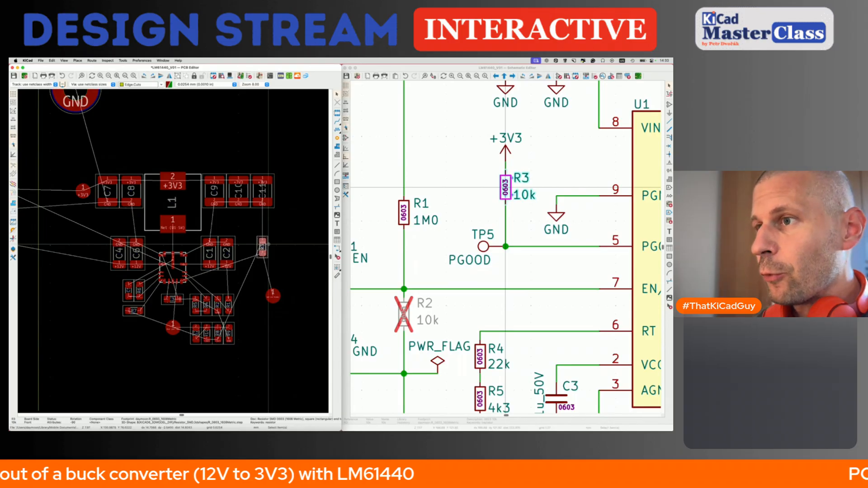
key("m")
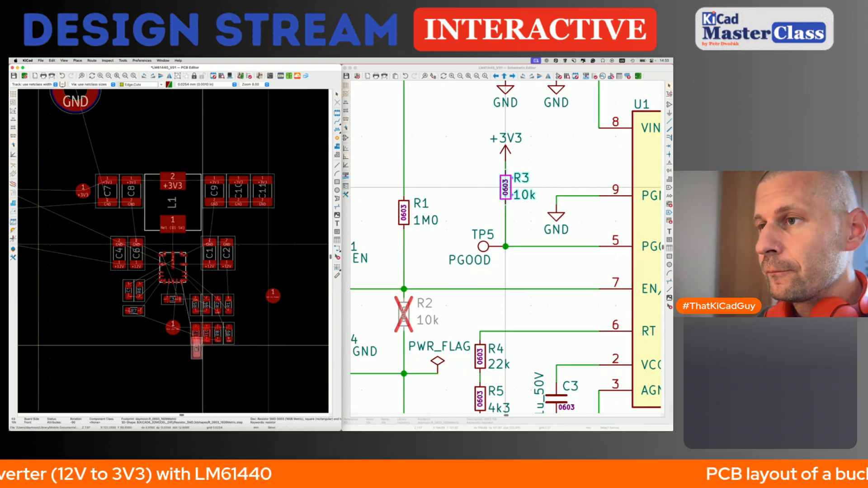
scroll(197, 348, "up", 4)
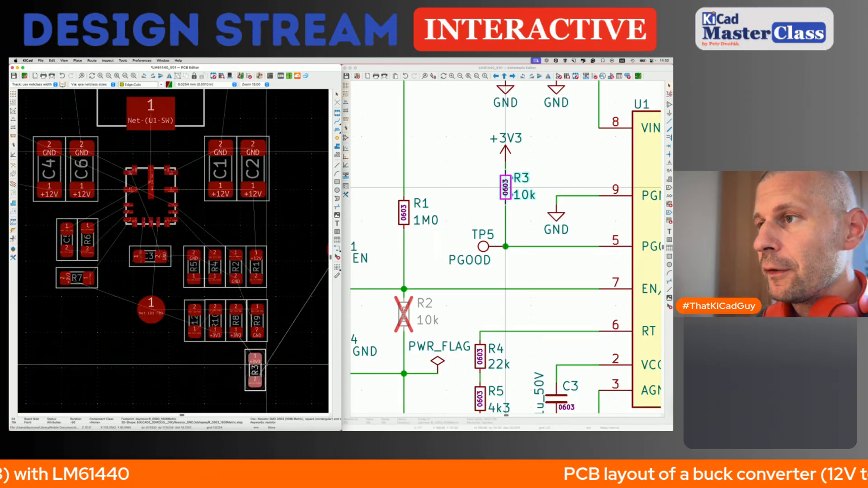
left_click(267, 372)
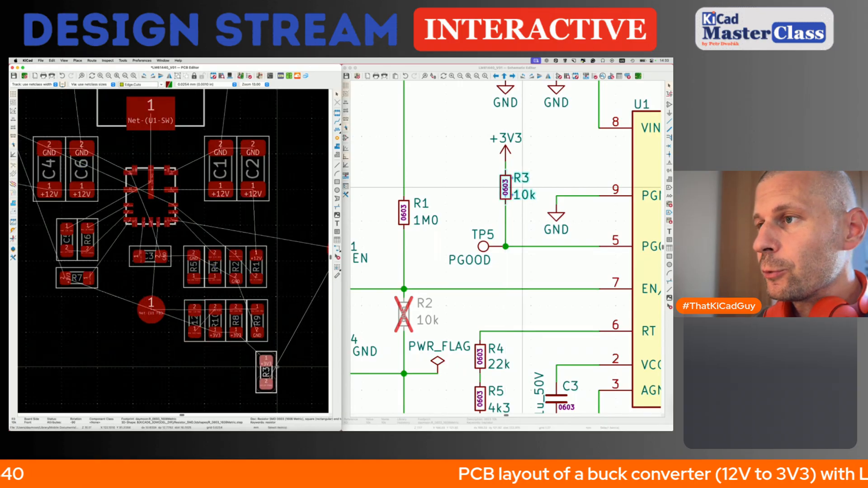
Step: Try moving and rotating resistor R9 next to R8 in the feedback row
scroll(266, 323, "up", 2)
left_click(265, 322)
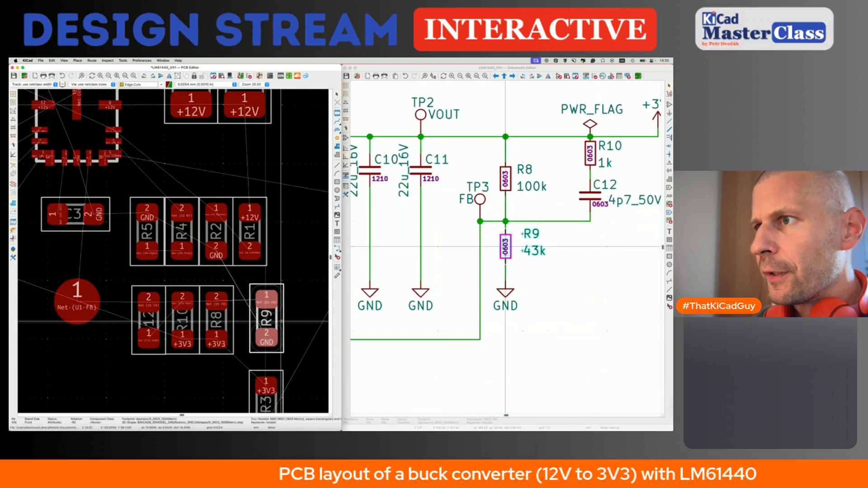
key("r")
key("r")
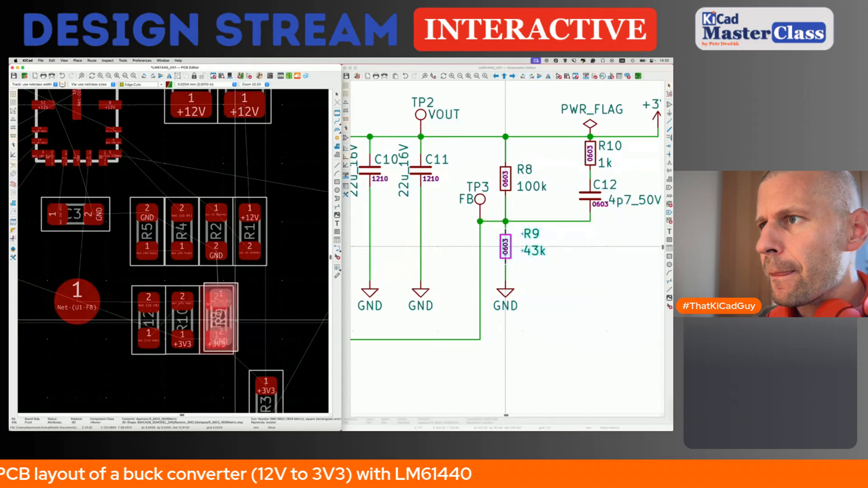
key("r")
key("r")
left_click(265, 322)
Step: Move resistor R3 directly below R8 so that their +3V3 pads face each other
middle_click_drag(276, 394, 278, 340)
left_click(280, 350)
key("m")
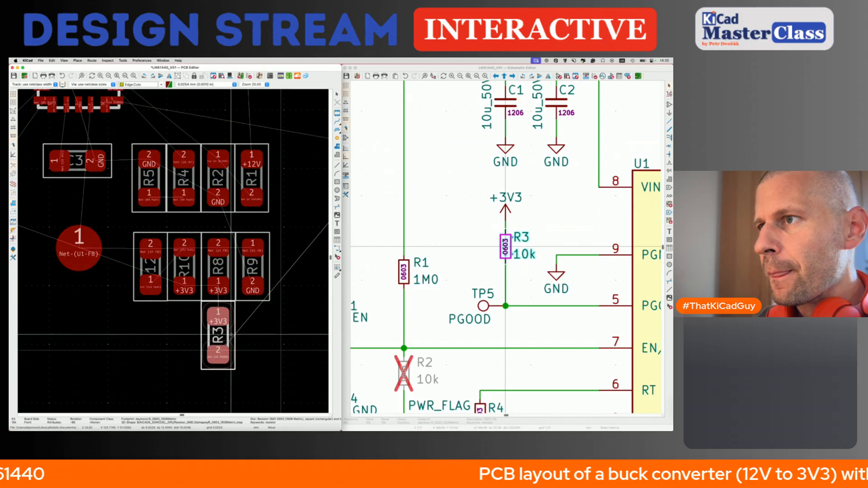
left_click(232, 334)
Step: Move PGOOD test point TP5 directly below feedback test point TP3, to the left of R3
scroll(232, 334, "down", 3)
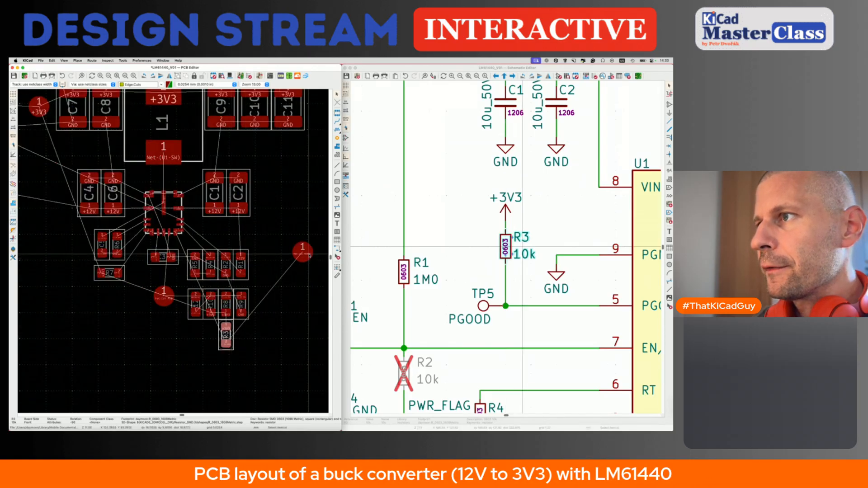
left_click(308, 253)
left_click(322, 262)
key("m")
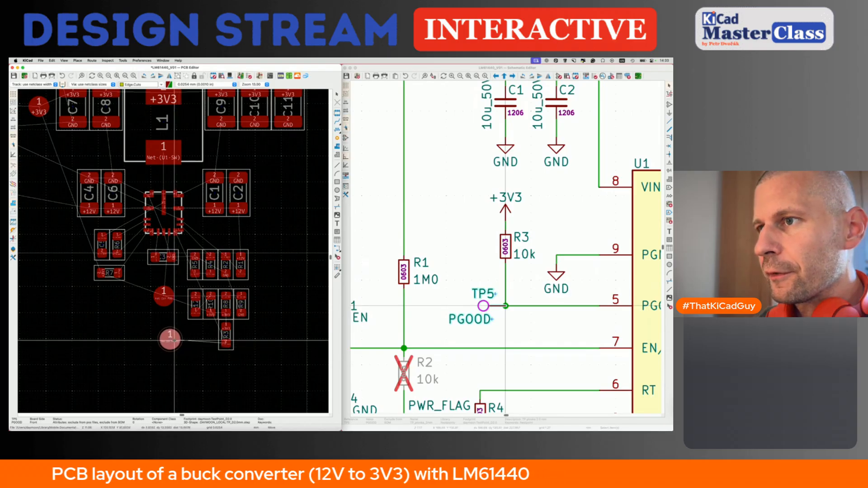
left_click(163, 341)
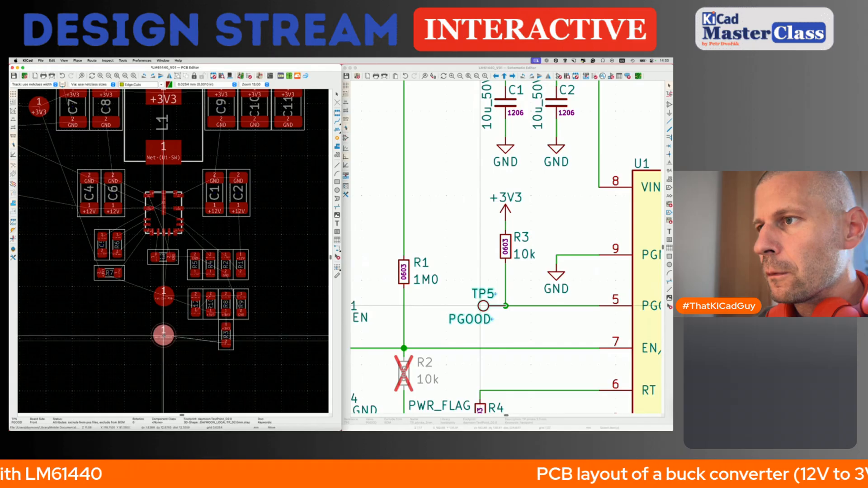
left_click(163, 334)
scroll(165, 336, "down", 2)
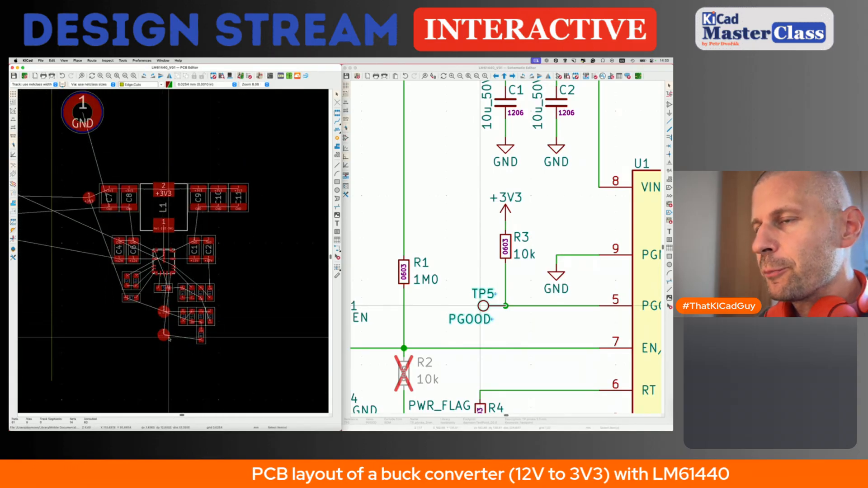
scroll(171, 340, "down", 2)
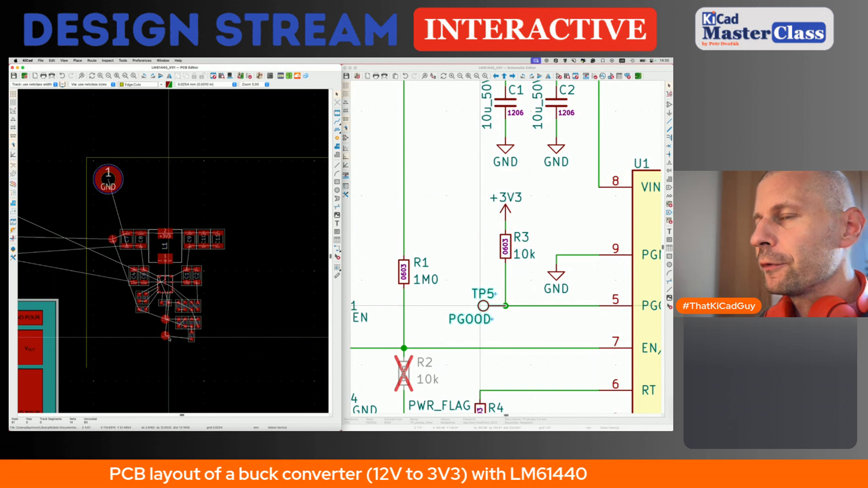
Step: Find ground test point TP4 through the schematic, place it directly below TP2, and save the board
scroll(444, 235, "down", 5)
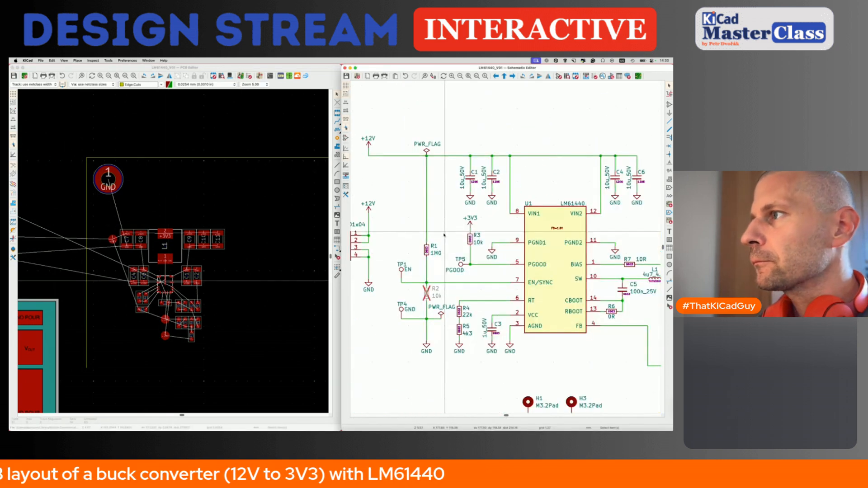
left_click(402, 309)
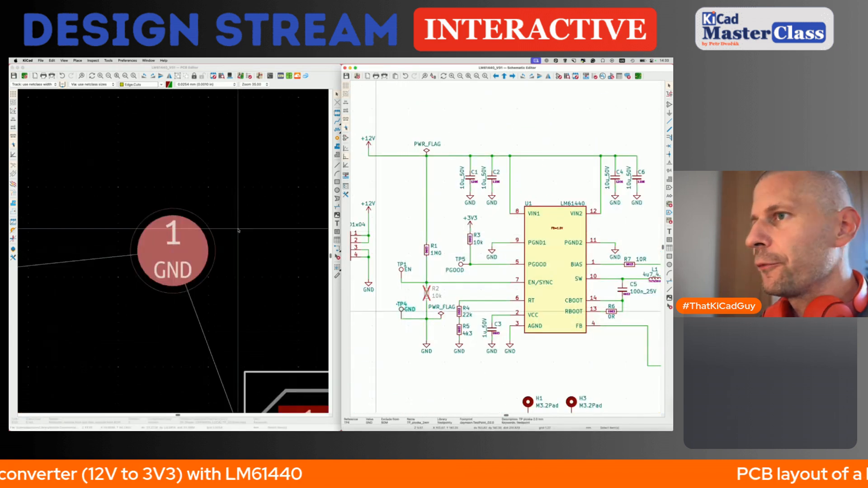
left_click(173, 252)
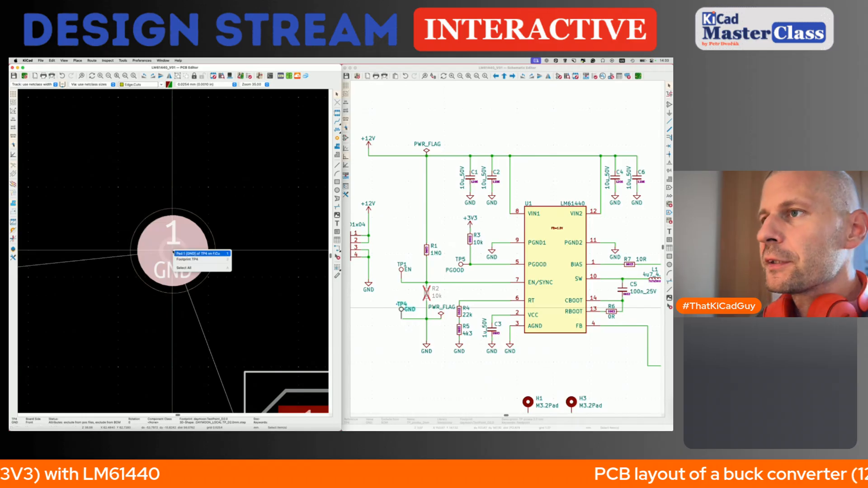
left_click(175, 253)
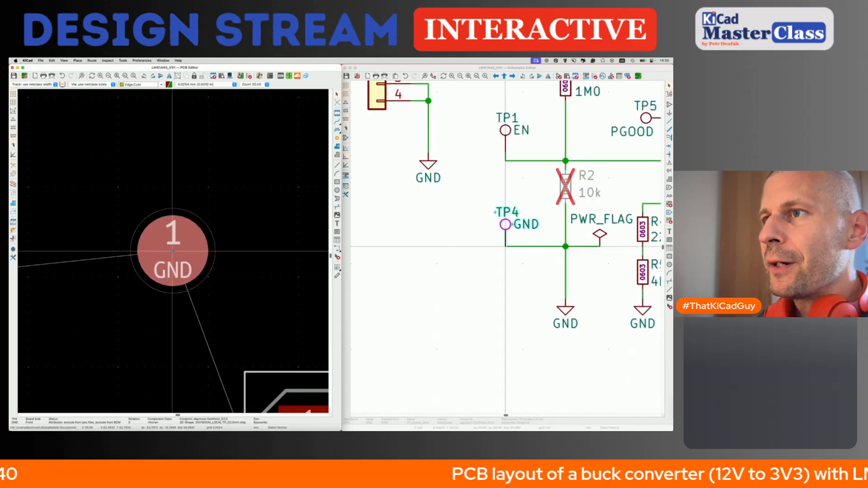
scroll(173, 251, "down", 4)
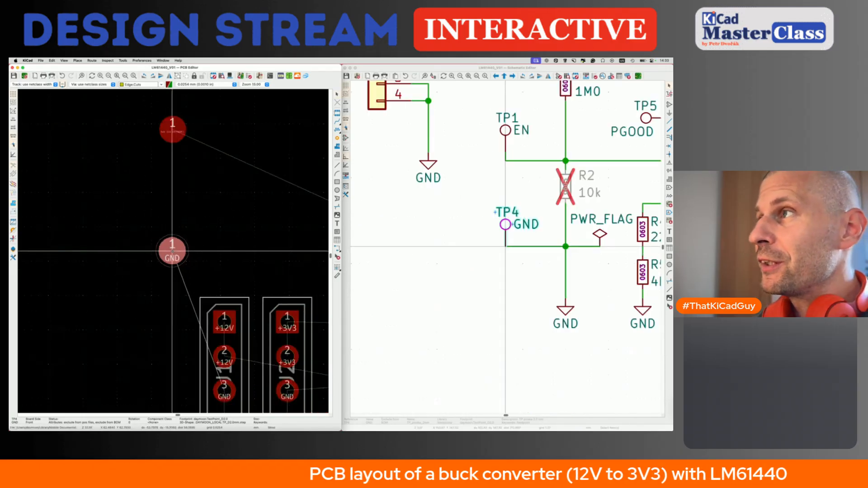
scroll(443, 251, "up", 5)
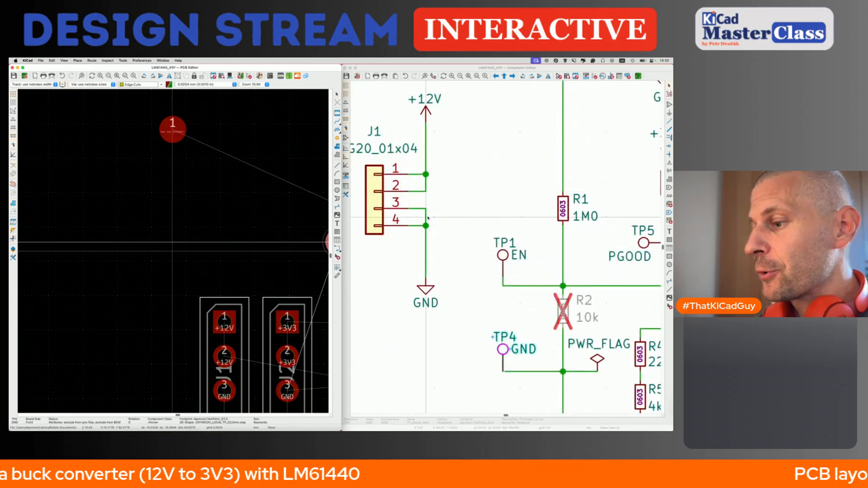
scroll(194, 253, "down", 5)
scroll(187, 252, "right", 5)
scroll(166, 217, "up", 1)
scroll(165, 216, "up", 3)
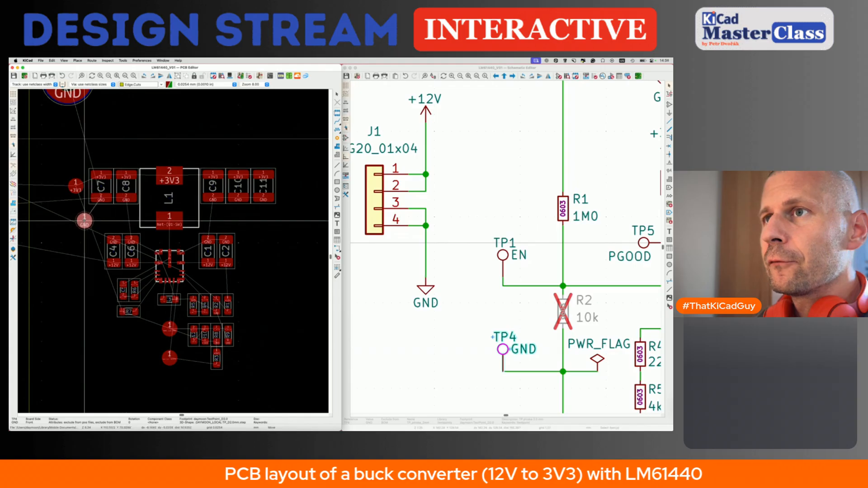
scroll(77, 219, "up", 2)
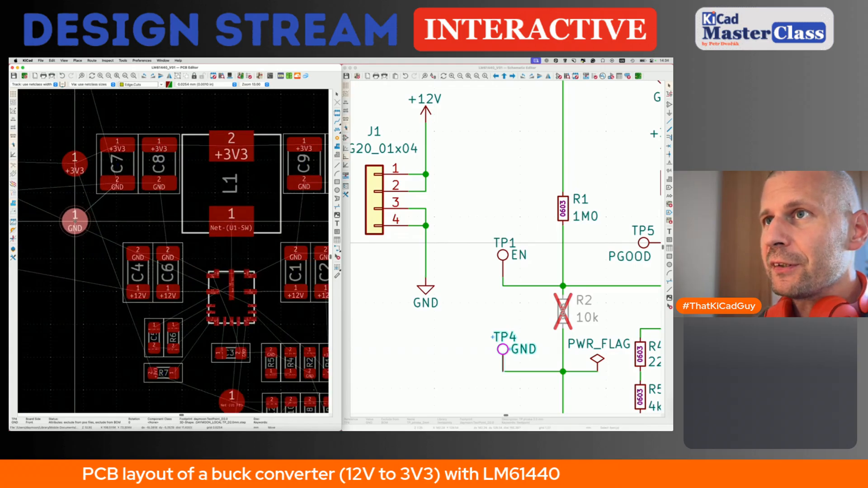
left_click(75, 221)
key("Escape")
key("super+s")
scroll(75, 200, "down", 2)
middle_click_drag(76, 200, 116, 212)
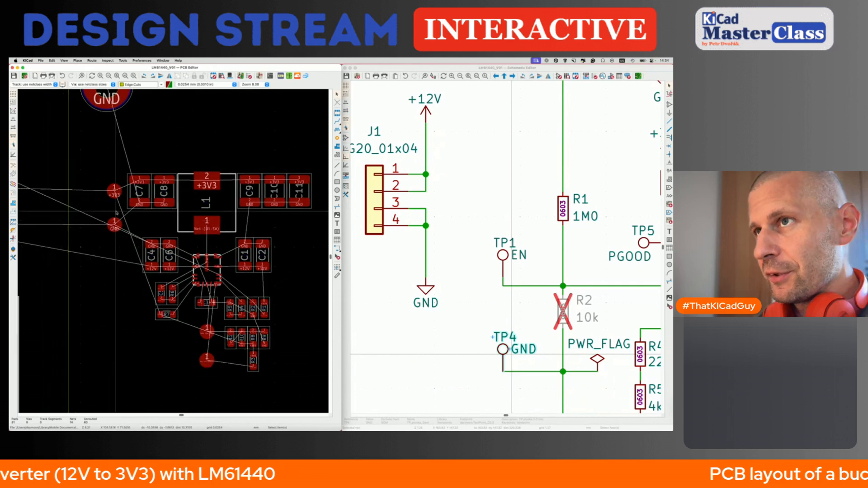
Step: Move EN test point TP1 from outside the board to the right of resistor R1
scroll(270, 229, "down", 2)
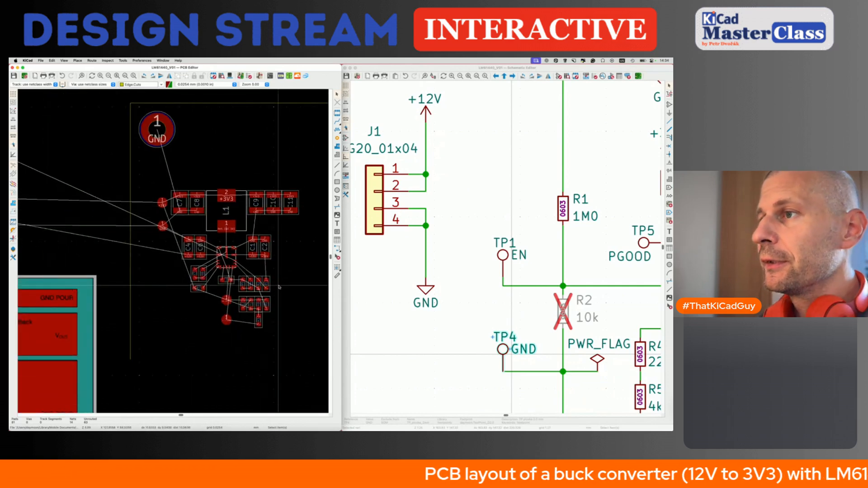
scroll(183, 224, "down", 3)
left_click(137, 220)
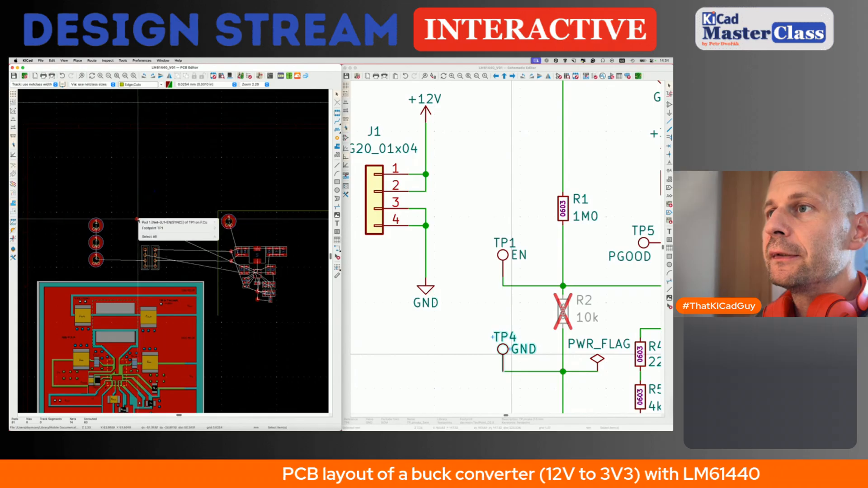
key("m")
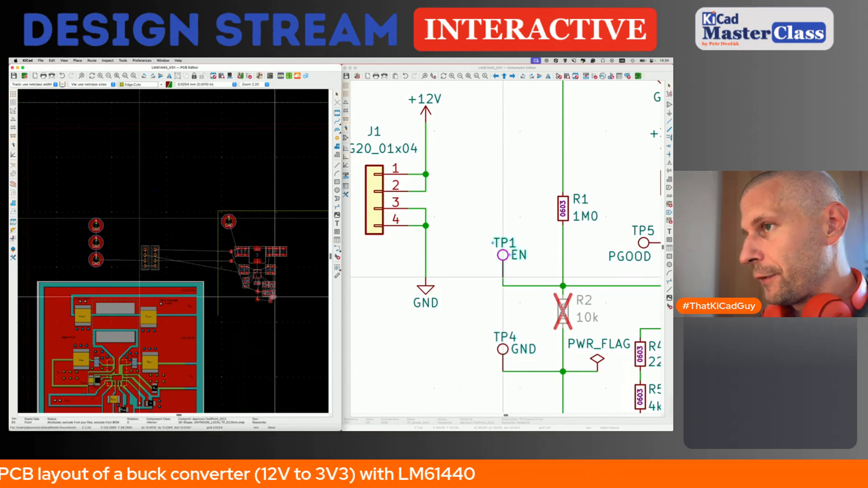
scroll(409, 290, "right", 5)
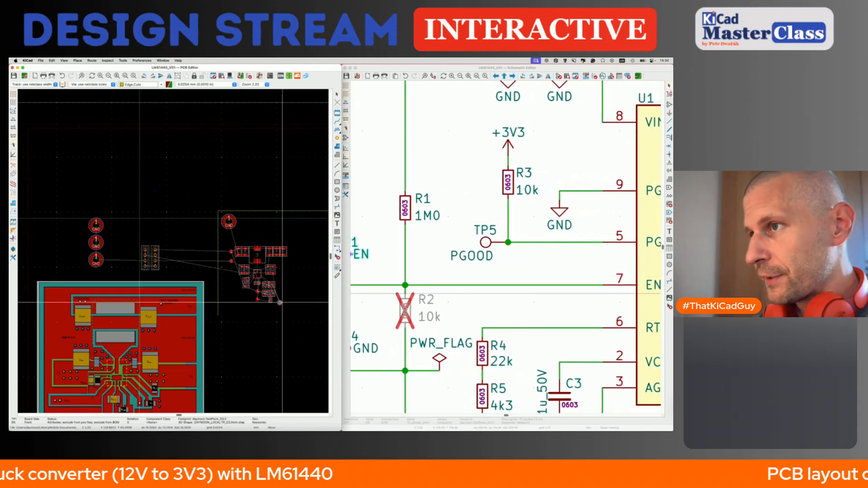
scroll(294, 301, "up", 8)
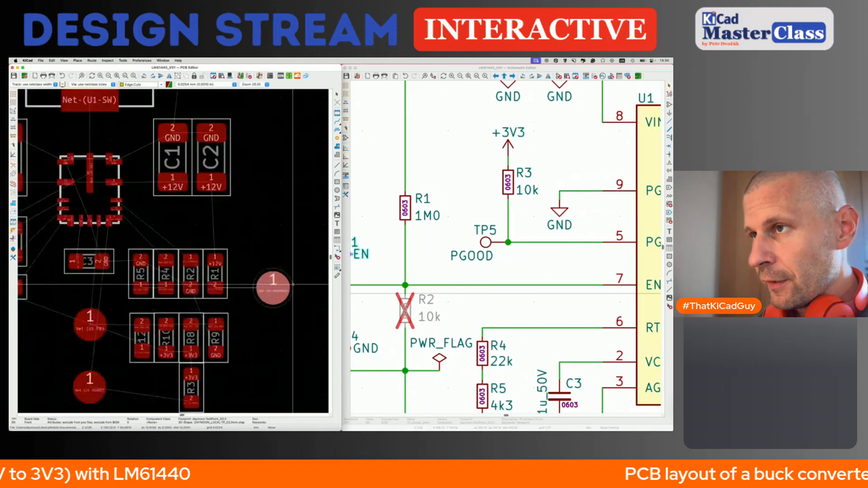
left_click(293, 262)
scroll(583, 199, "left", 5)
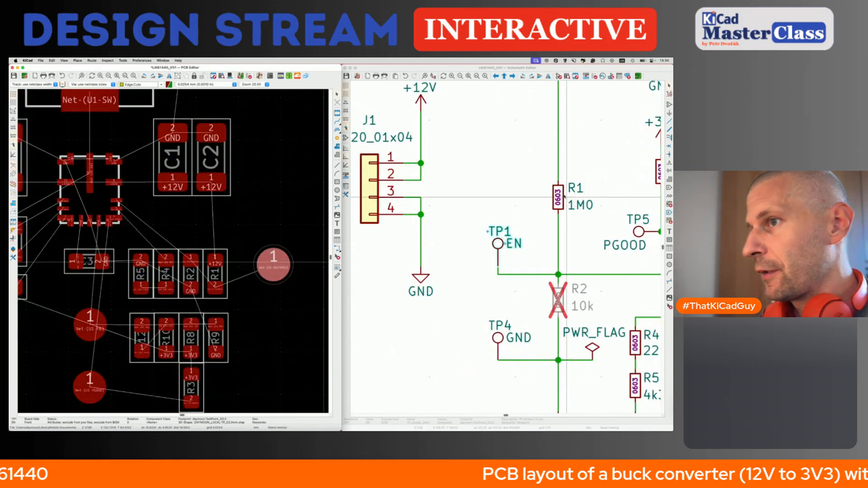
Step: Reposition test point TP1 lower, to the right of resistor R9, and save the board
left_click(560, 298)
key("Escape")
scroll(262, 257, "down", 2)
left_click(267, 248)
left_click(267, 249)
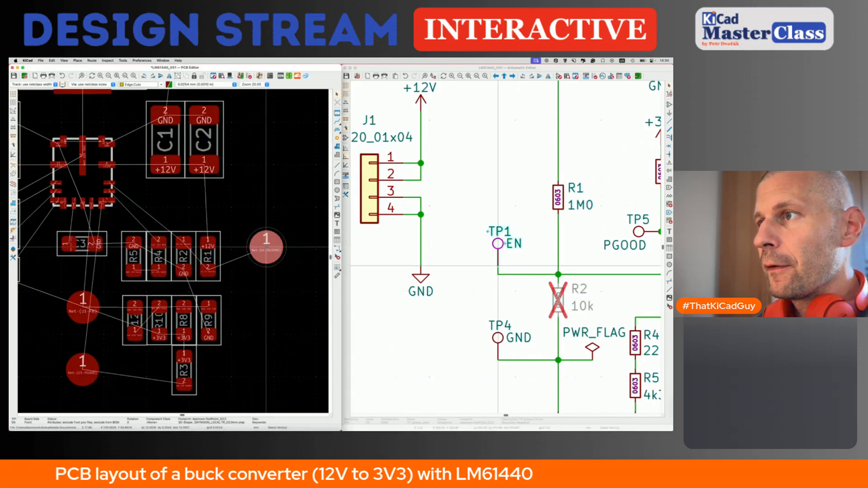
key("m")
scroll(252, 294, "down", 2)
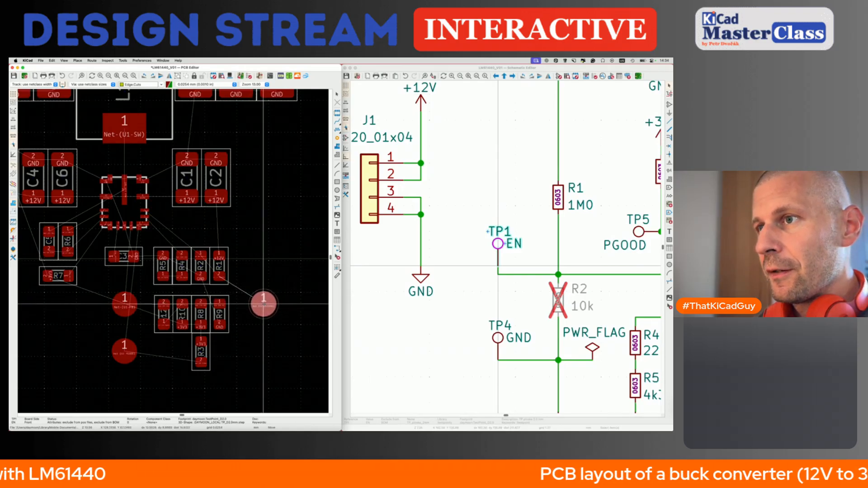
left_click(264, 304)
key("super+s")
Step: Move input connector J1 to the left of C4, directly below ground test point TP4
scroll(264, 303, "down", 8)
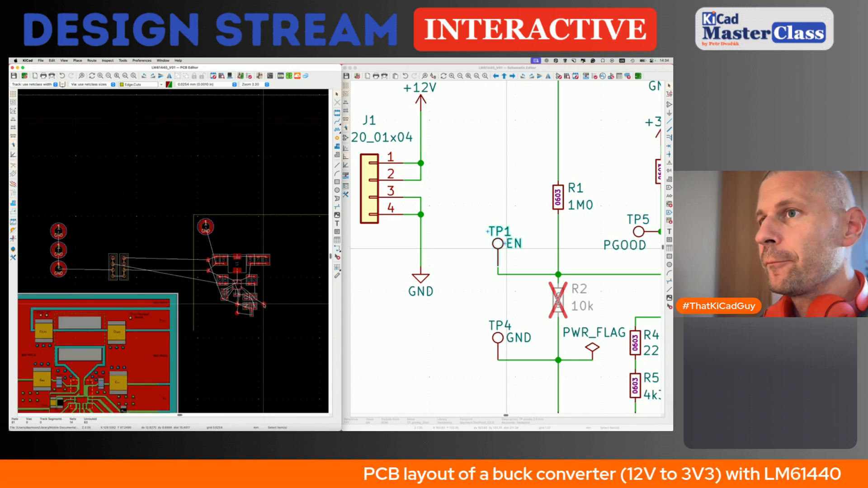
left_click(115, 271)
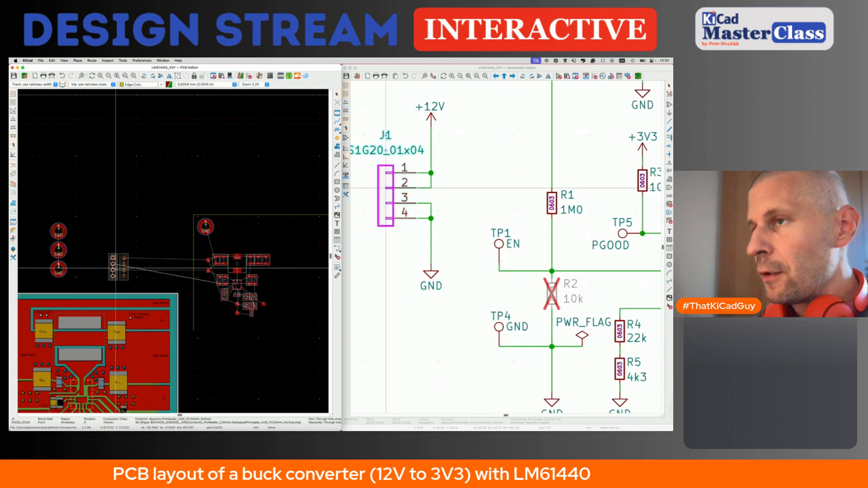
key("m")
scroll(201, 274, "up", 5)
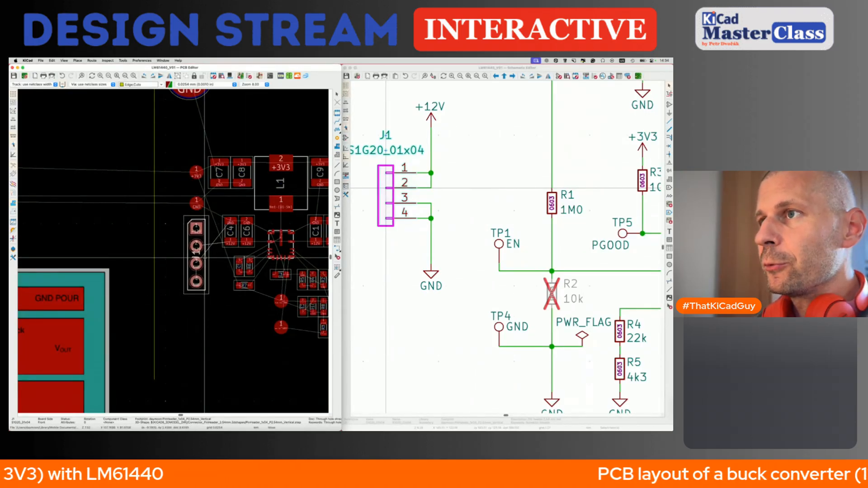
left_click(204, 257)
Step: Place output connector J2 to the right of the circuit, level with J1, and save the board
scroll(205, 257, "down", 2)
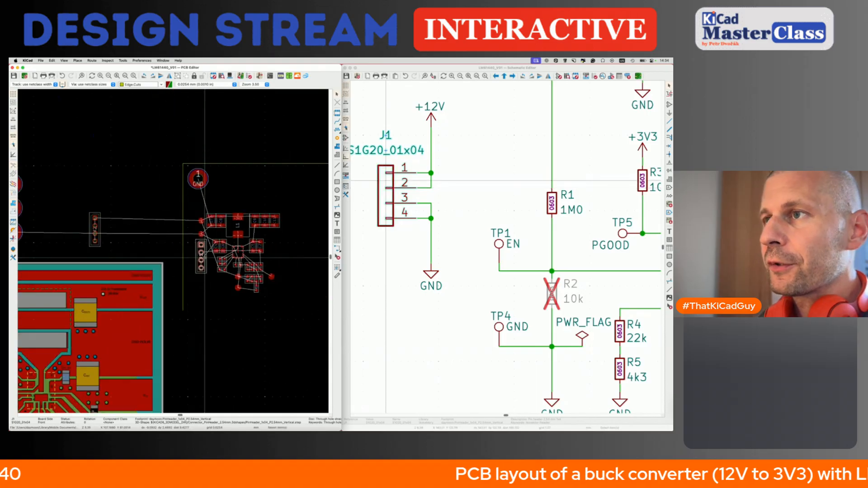
left_click(99, 228)
key("m")
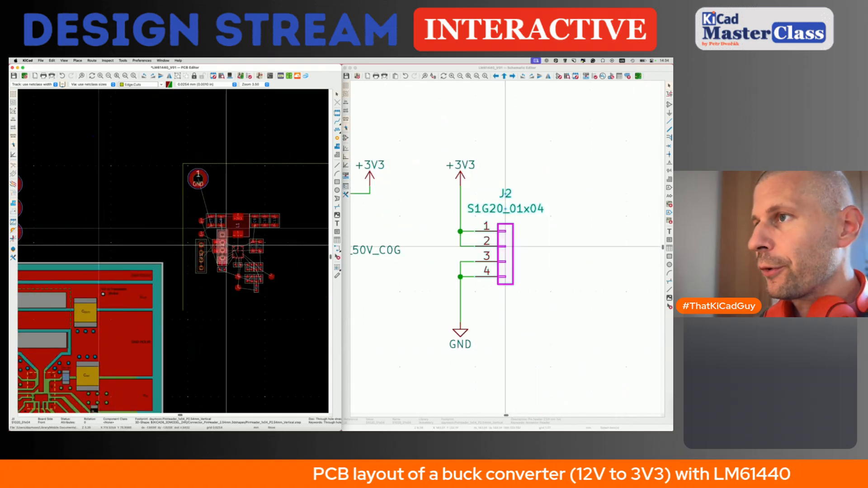
scroll(279, 248, "up", 2)
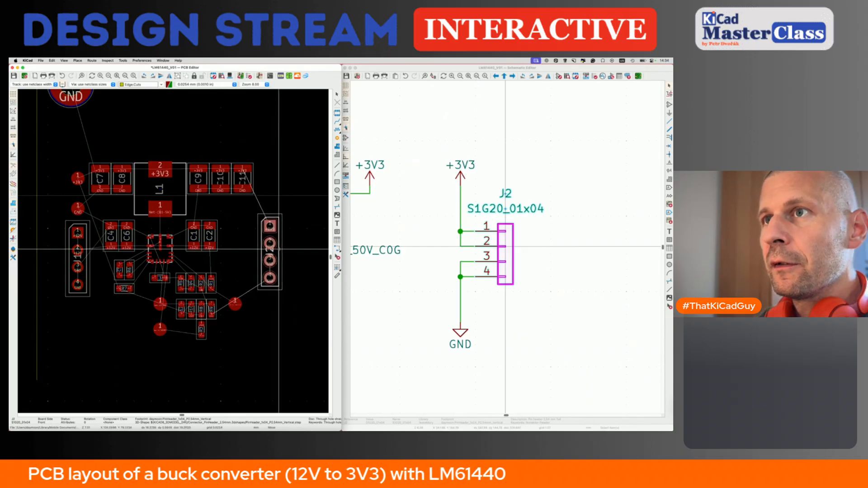
left_click(276, 254)
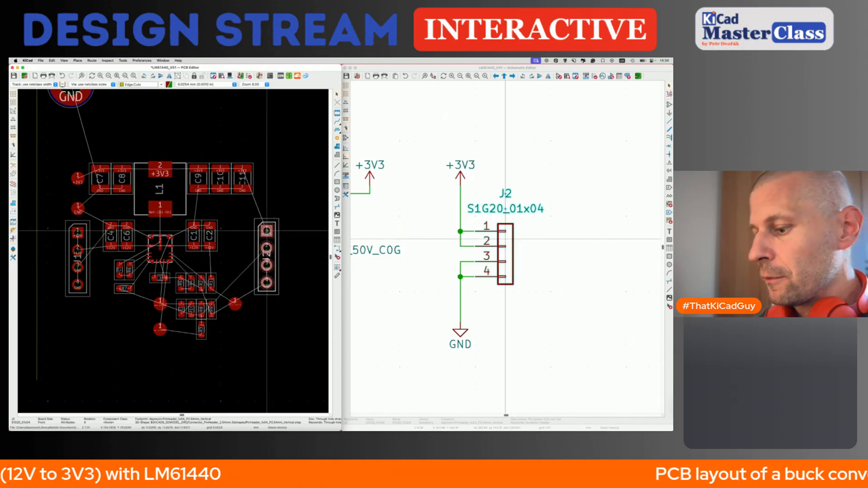
key("m")
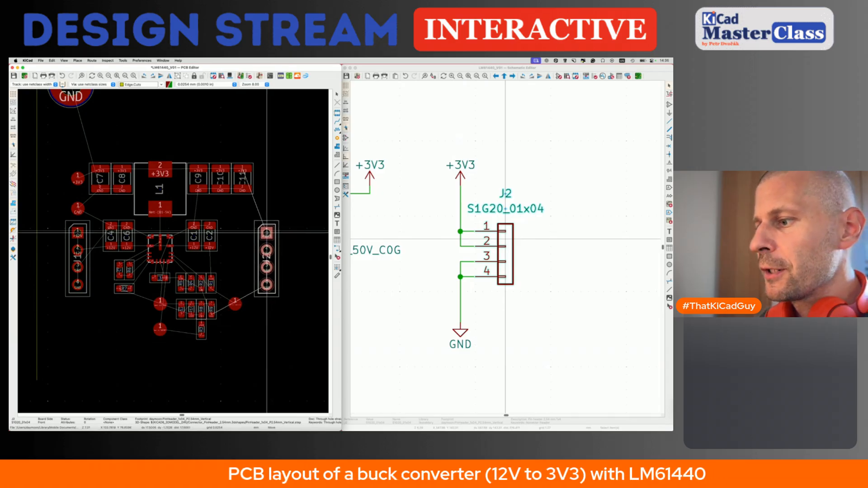
left_click(266, 233)
key("cmd+s")
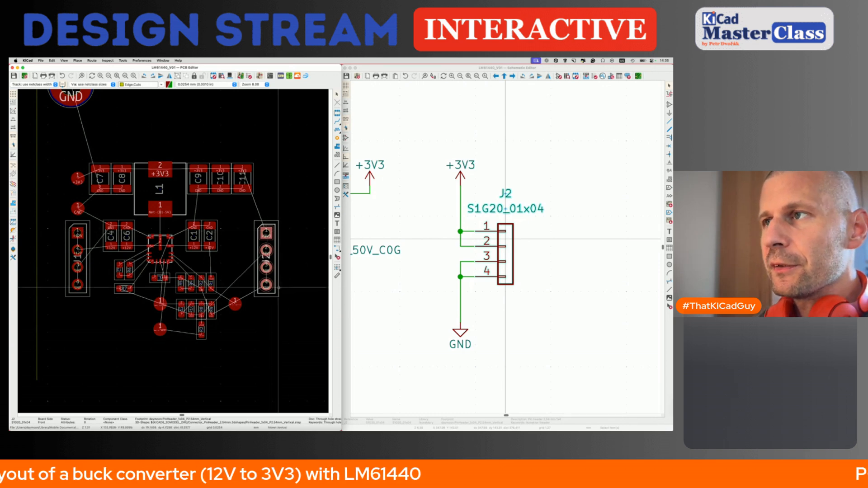
Step: Select the whole converter circuit with both connectors and shift it inside the board outline below the corner mounting hole
scroll(266, 233, "down", 4)
scroll(278, 288, "down", 2)
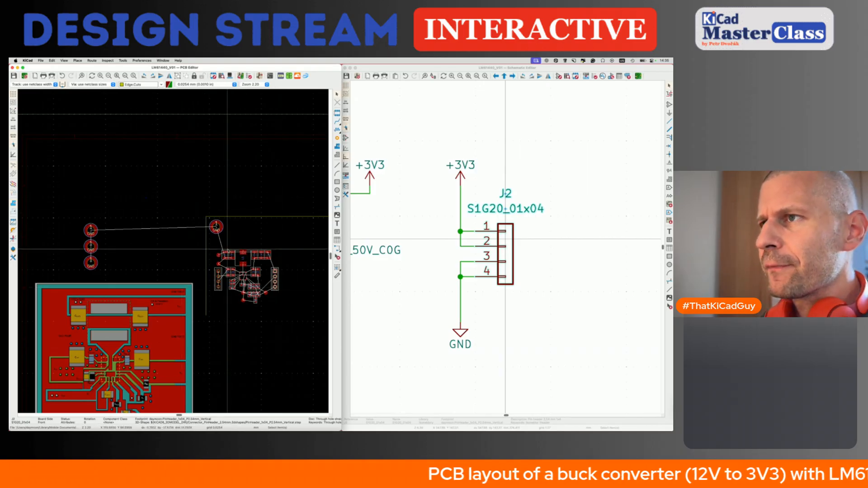
scroll(182, 212, "up", 2)
scroll(176, 219, "right", 2)
left_click_drag(172, 223, 291, 323)
key("m")
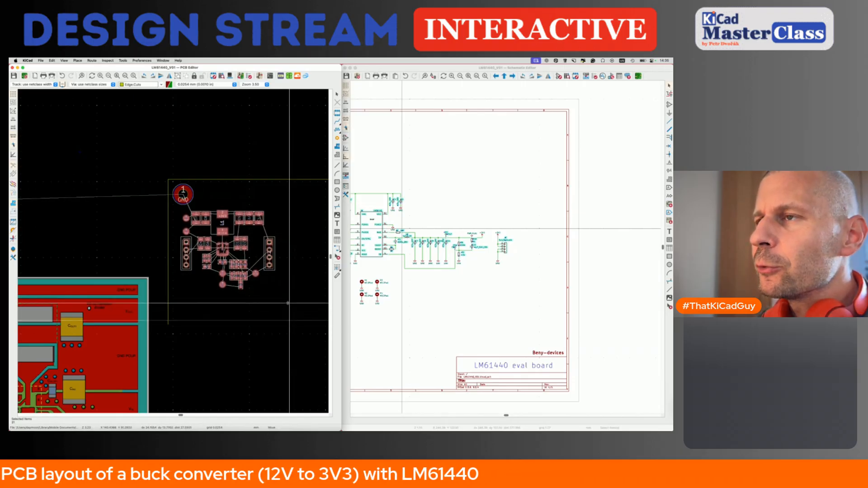
left_click(288, 303)
scroll(288, 303, "down", 3)
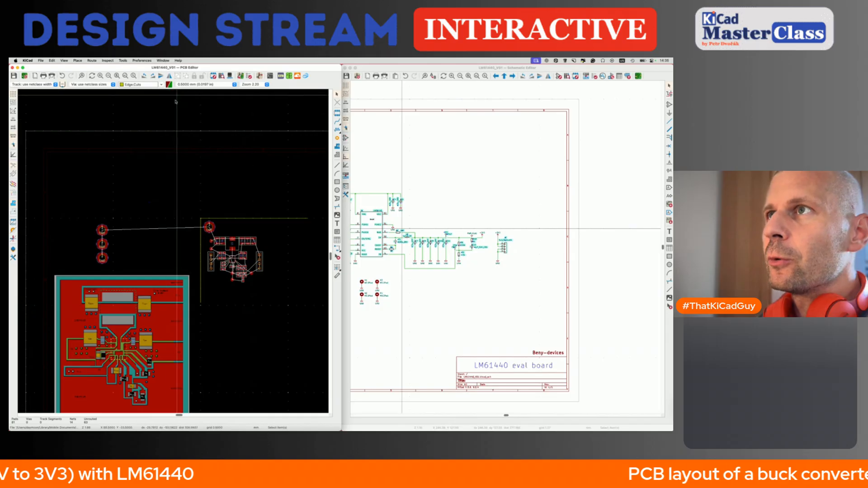
Step: Move mounting hole H2 to the upper right of the circuit, opposite the mounting hole already in the board corner
left_click(103, 229)
left_click(120, 238)
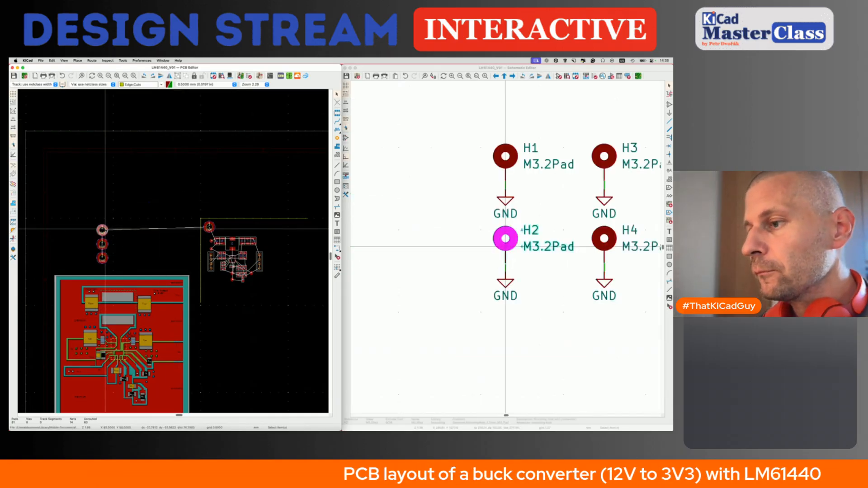
key("m")
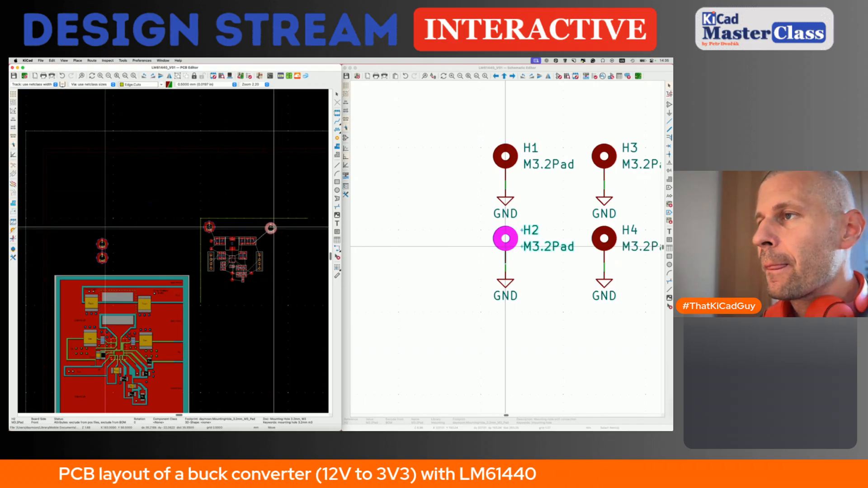
left_click(269, 229)
scroll(269, 229, "up", 3)
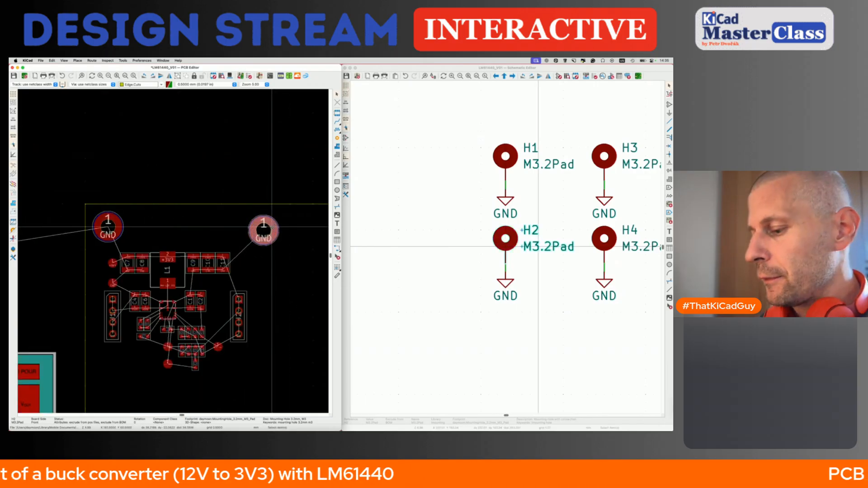
Step: Enlarge the PCB editor window and position H2 relative to the board outline's upper-left corner with offsets X 34 mm and Y 0 mm
key("shift+p")
key("Escape")
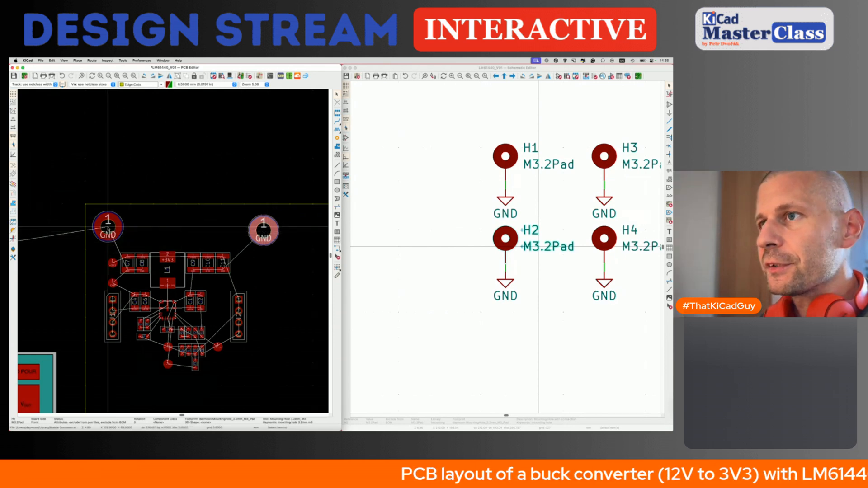
double_click(247, 68)
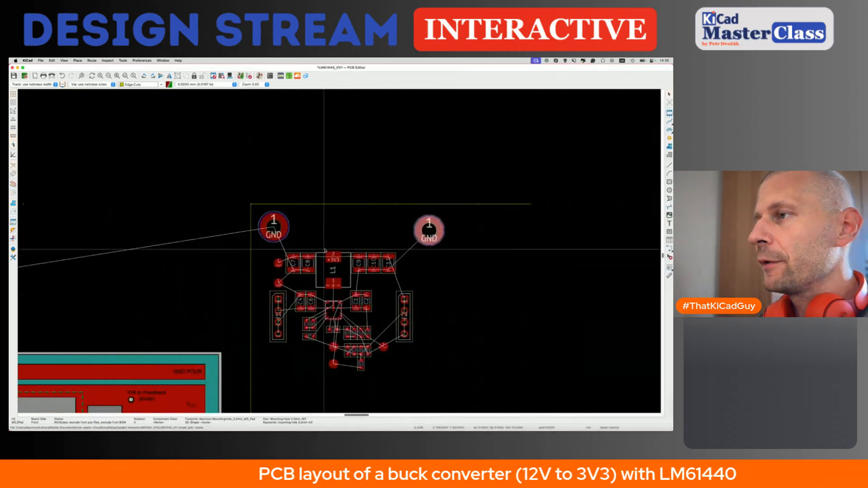
scroll(325, 250, "up", 5)
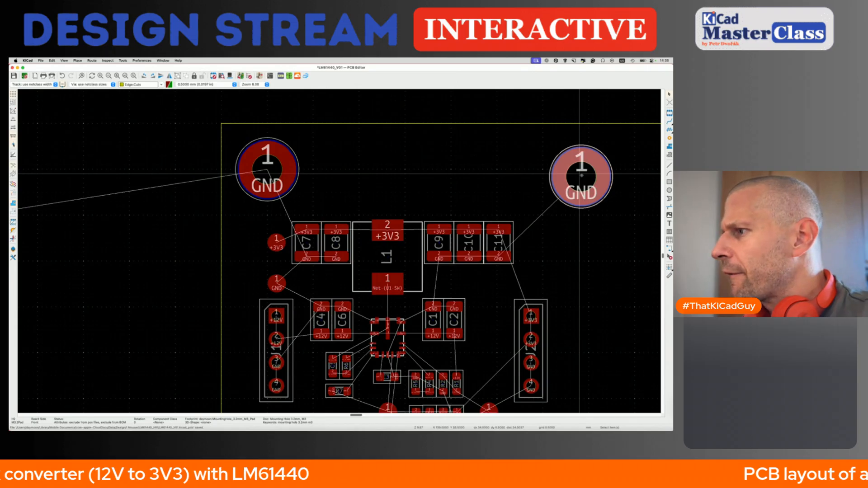
left_click(583, 183)
left_click(596, 192)
key("shift+p")
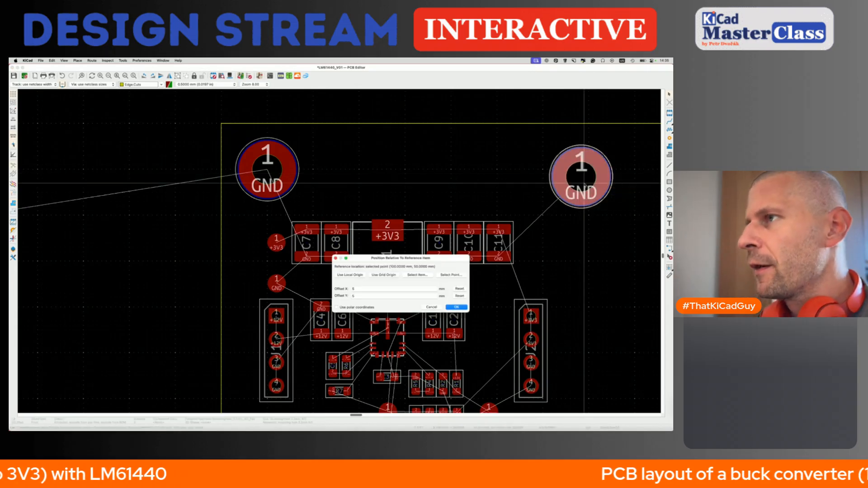
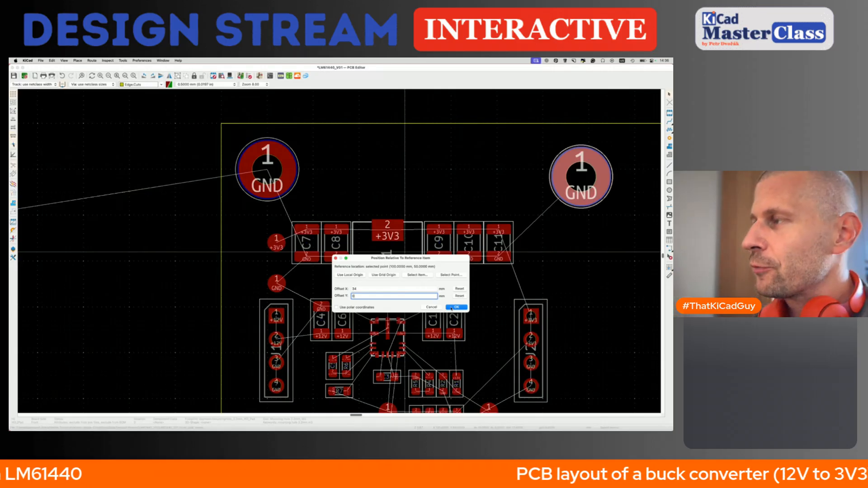
left_click(451, 308)
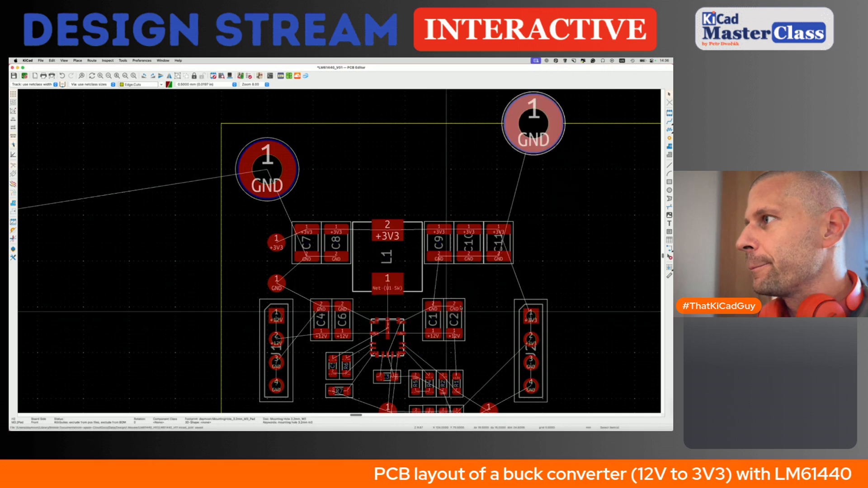
Step: Move mounting hole H2 straight down until it is level with the mounting hole in the board's upper-left corner
key("m")
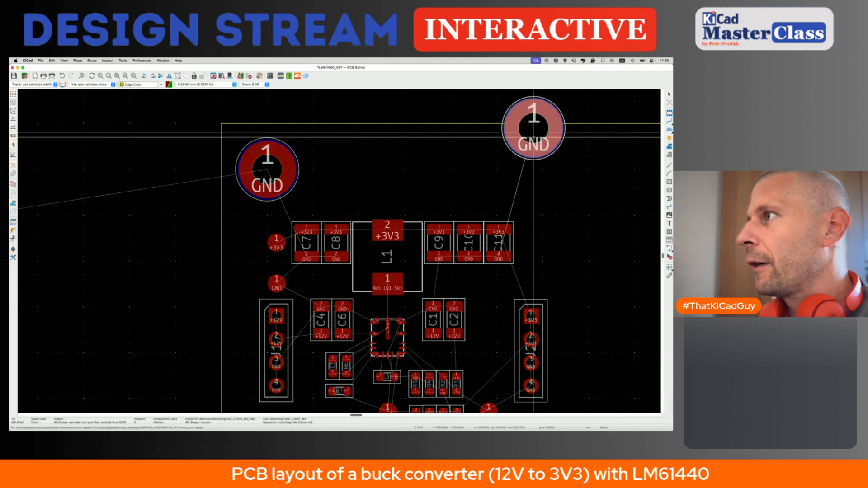
left_click(533, 161)
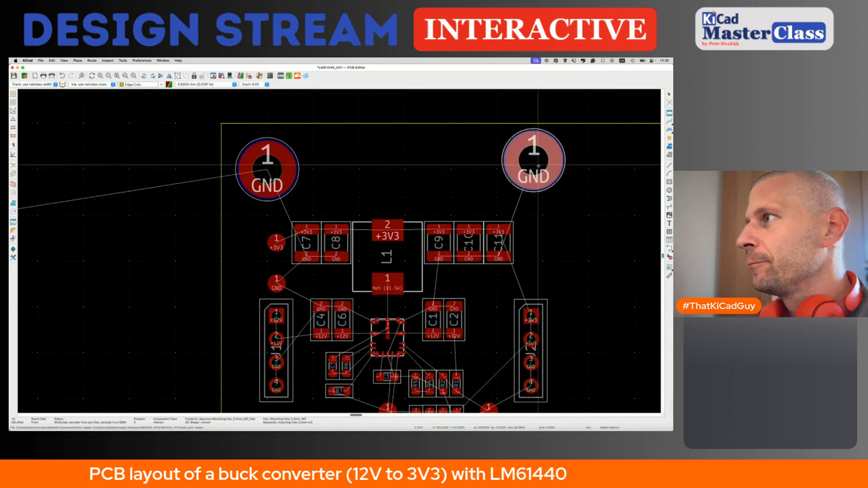
key("m")
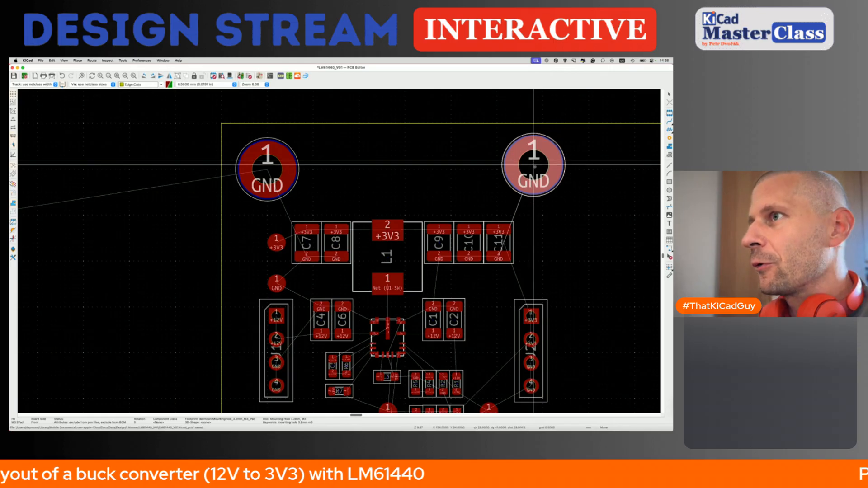
left_click(534, 170)
key("Escape")
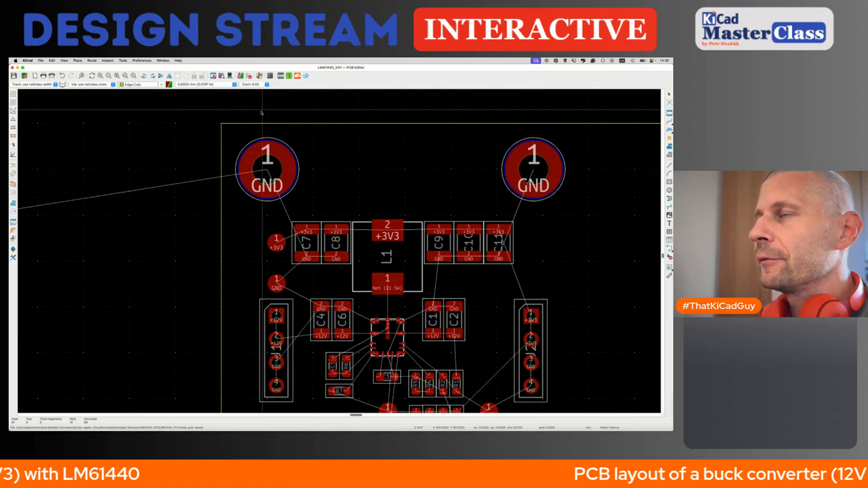
Step: Move mounting hole H2 slightly down and to the right, off its alignment with the other hole
left_click(552, 169)
key("Escape")
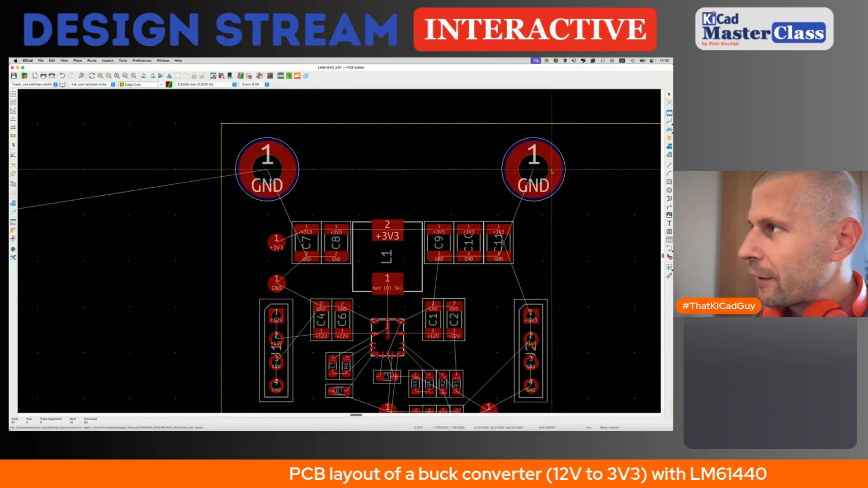
left_click(552, 171)
mouse_move(554, 169)
left_mouse_down()
mouse_move(550, 152)
mouse_move(561, 160)
mouse_move(561, 183)
mouse_move(556, 174)
left_mouse_up()
double_click(556, 173)
key("Escape")
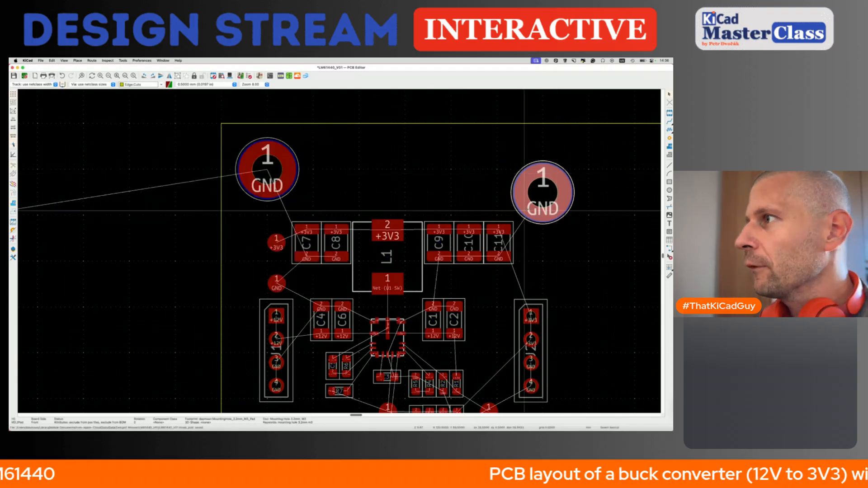
Step: Try to move mounting hole H2 upward and open its footprint properties, closing them without changes
left_click(562, 194)
left_click(574, 200)
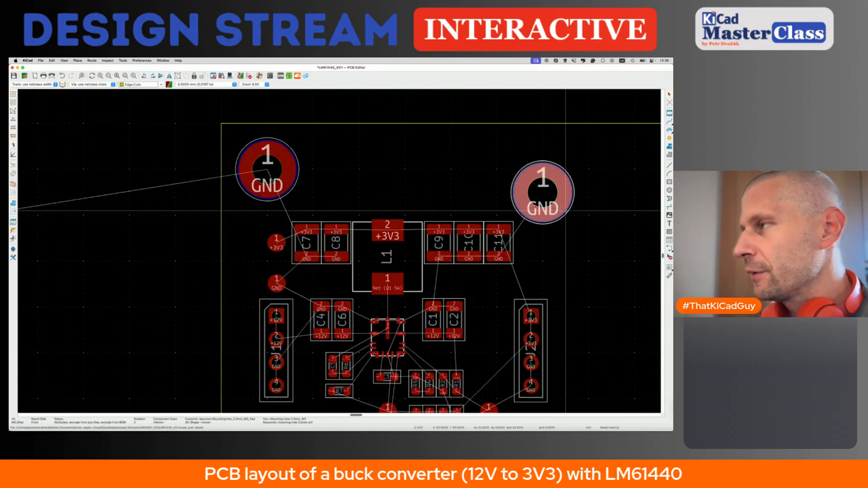
left_click(543, 193)
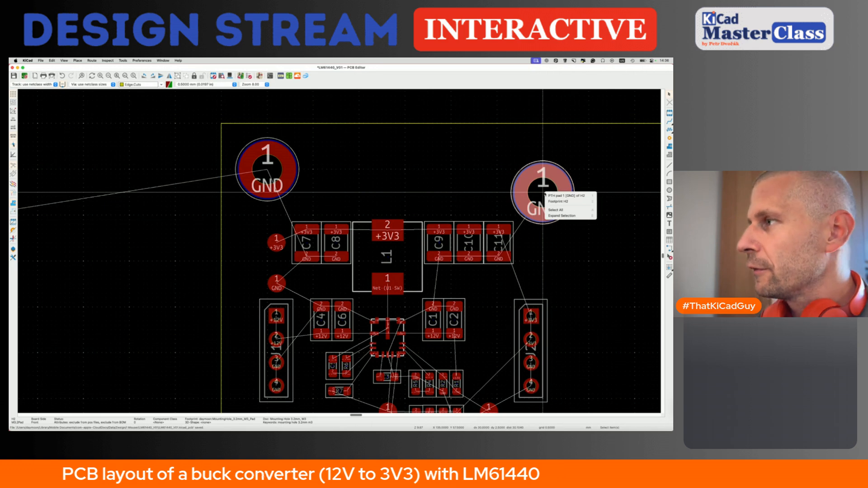
left_click(559, 201)
key("m")
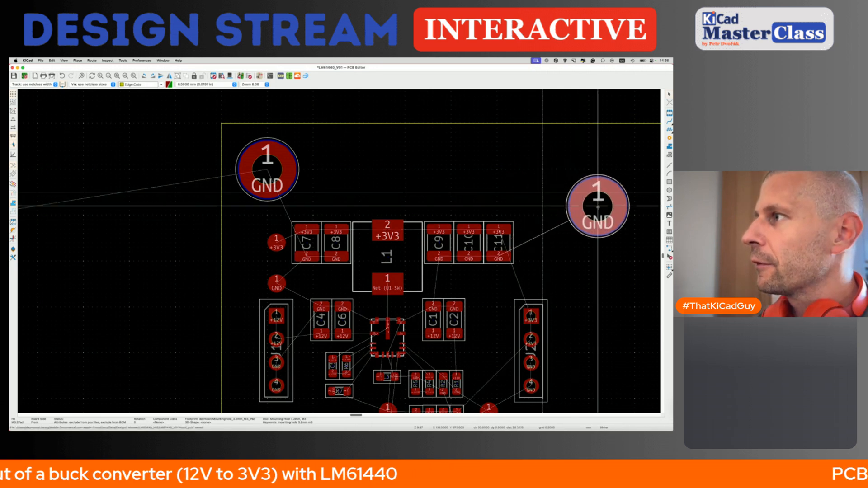
left_click(552, 164)
key("e")
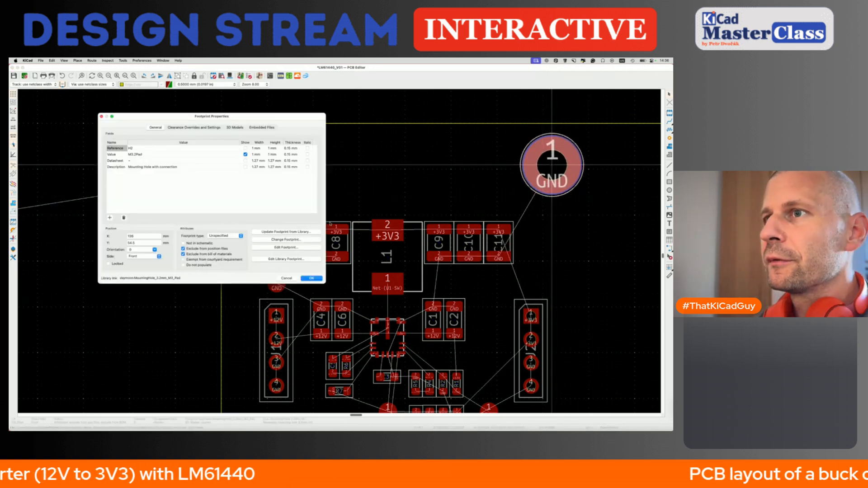
key("Escape")
Step: Undo the last two moves of mounting hole H2 and save the board
key("super+z")
key("super+z")
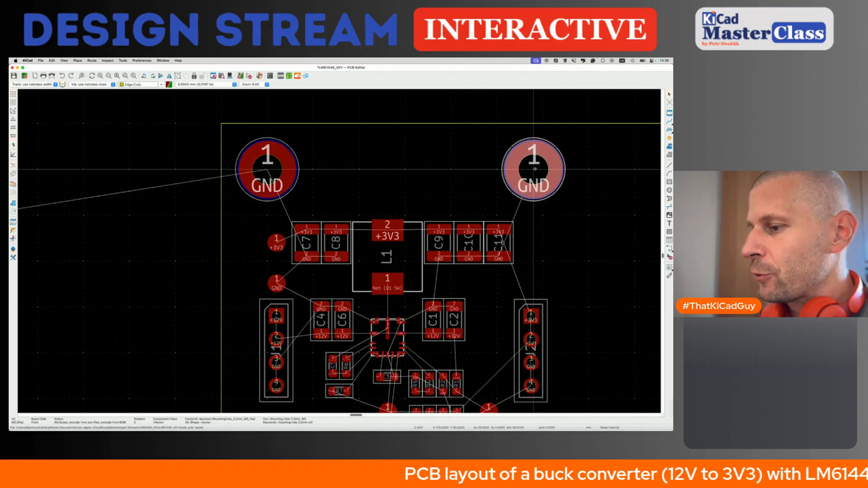
key("super+s")
Step: Move mounting hole H2 slightly outward from the circuit, keeping it level with the mounting hole in the board's upper-left corner
scroll(533, 238, "down", 2)
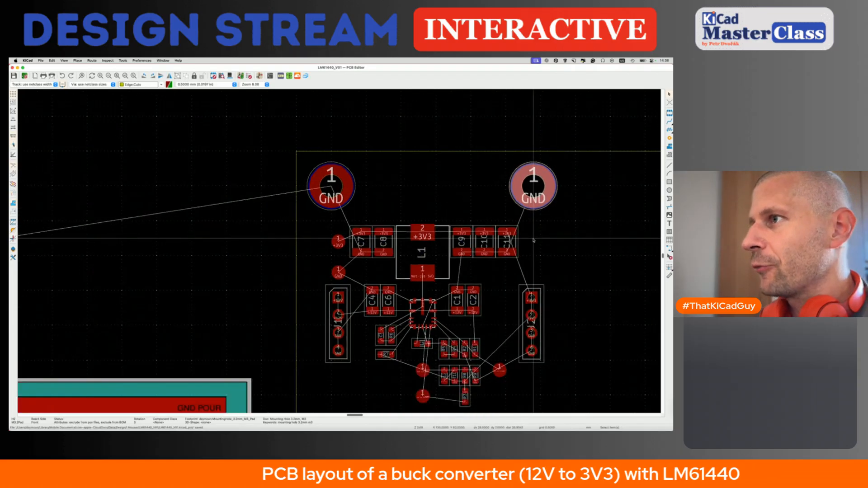
scroll(534, 240, "right", 3)
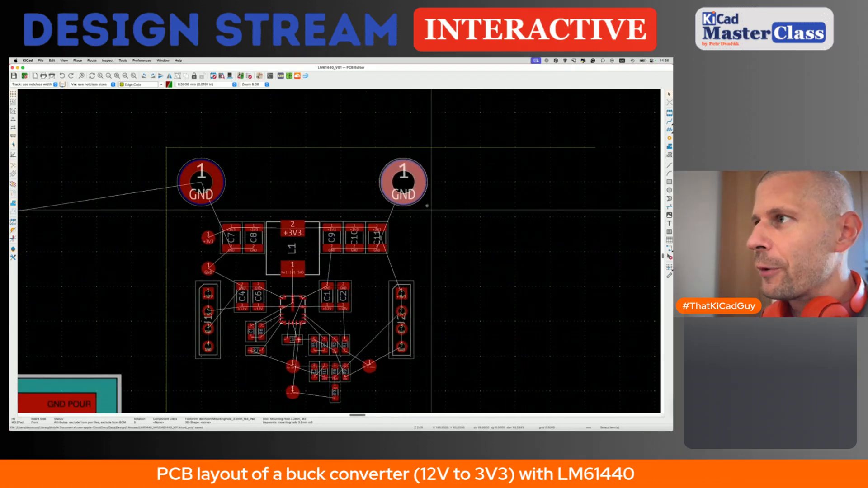
left_click(405, 183)
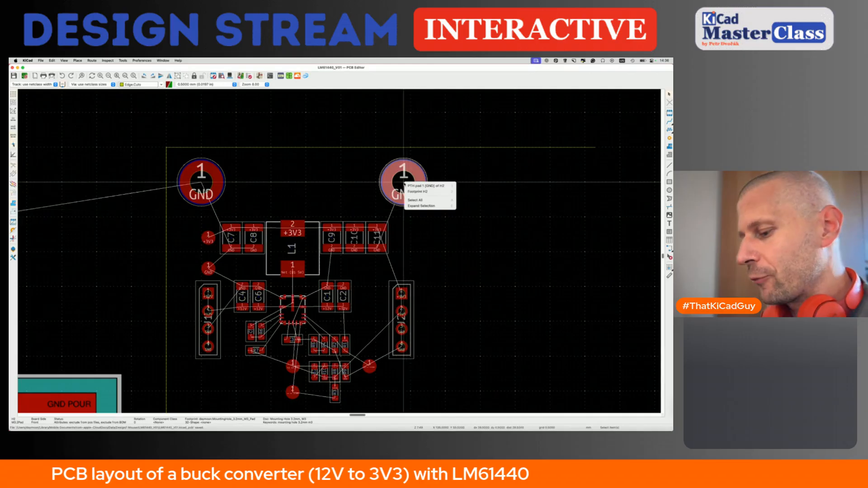
left_click(410, 192)
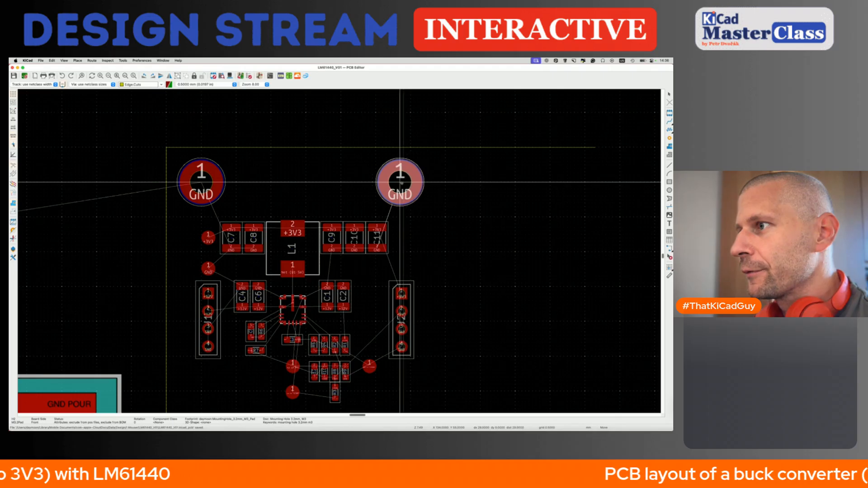
left_click(404, 182)
Step: Move the two remaining unplaced mounting holes together to the empty area below the circuit
scroll(382, 189, "down", 3)
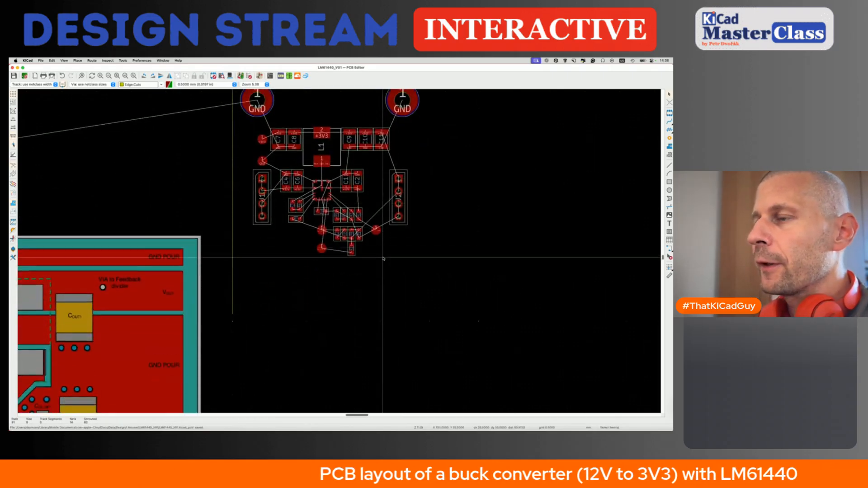
scroll(383, 259, "down", 5)
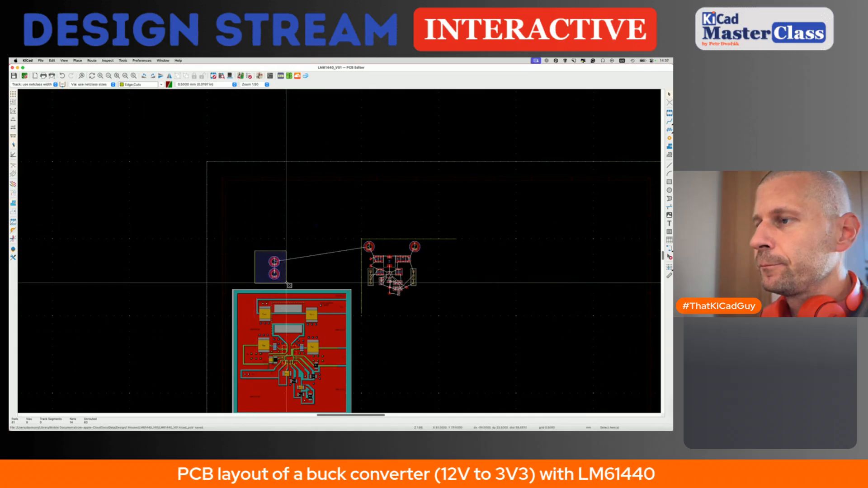
left_click_drag(290, 285, 288, 285)
key("m")
scroll(391, 352, "up", 5)
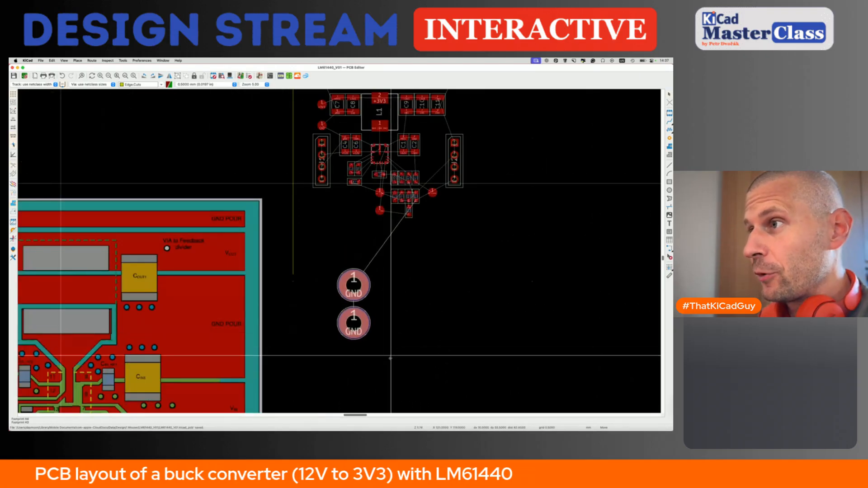
left_click(353, 290)
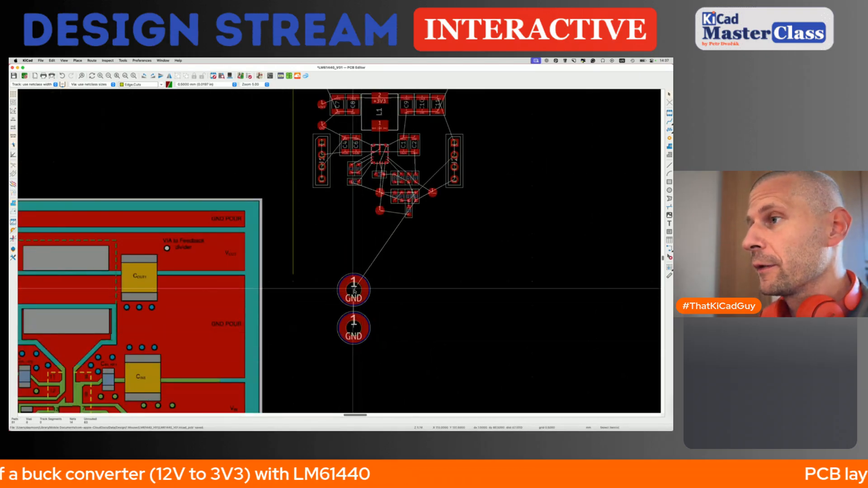
left_click(353, 291)
key("Escape")
scroll(354, 289, "up", 5)
left_click(353, 289)
key("Escape")
left_click(359, 287)
key("Escape")
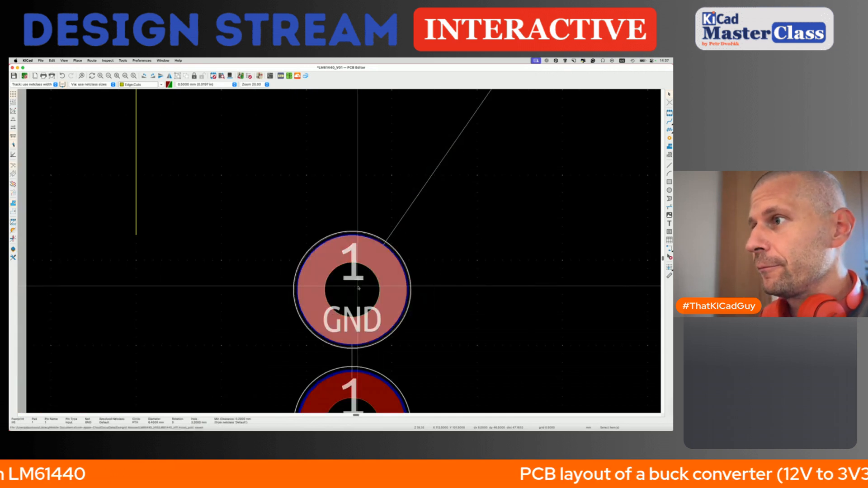
left_click(358, 287)
left_click(371, 295)
key("e")
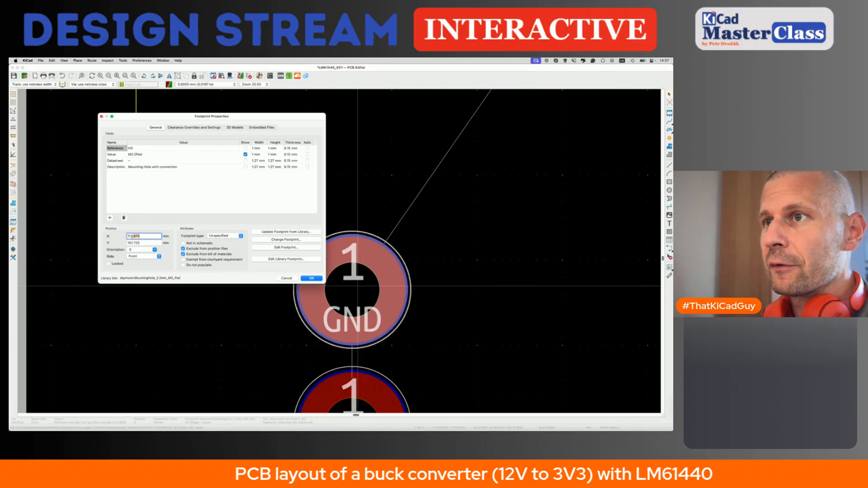
key("Escape")
Step: Position mounting hole H3 relative to mounting hole H1 with offsets X 0 mm and Y 40 mm
scroll(369, 301, "down", 4)
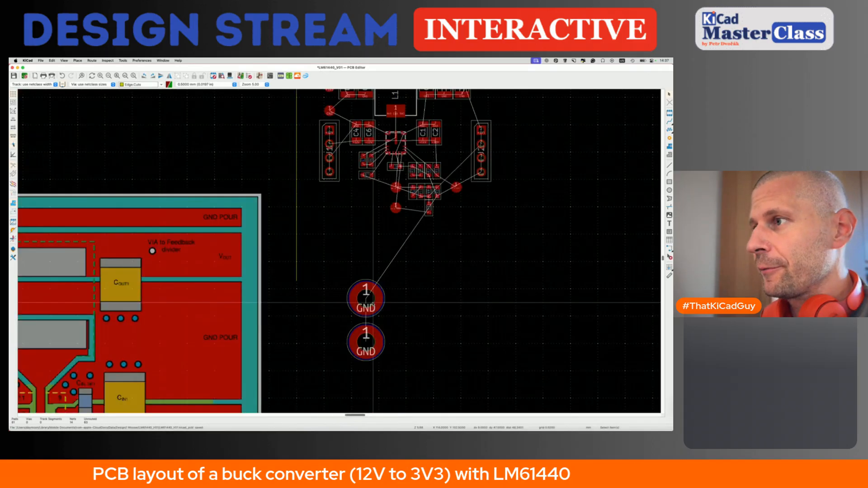
left_click(377, 301)
left_click(384, 310)
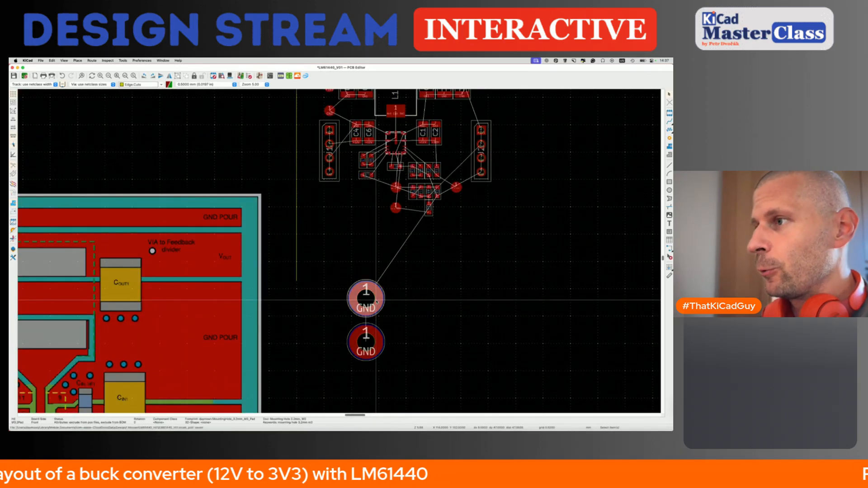
key("shift+p")
left_click(360, 288)
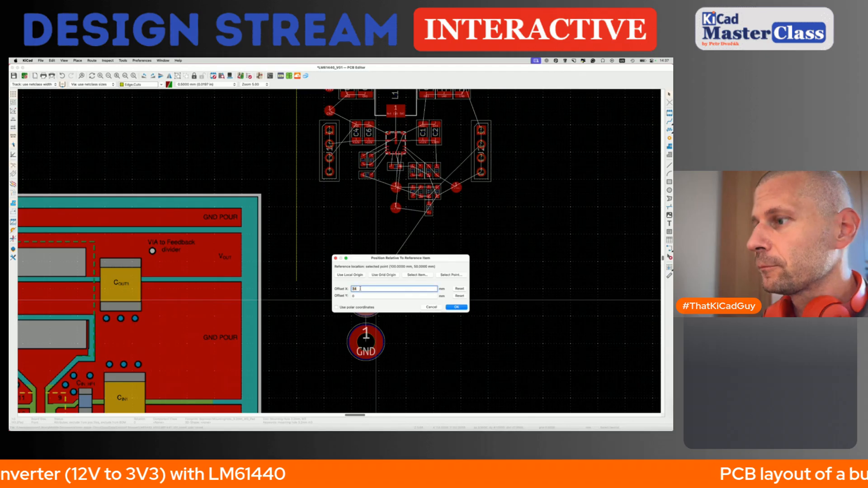
left_click(362, 295)
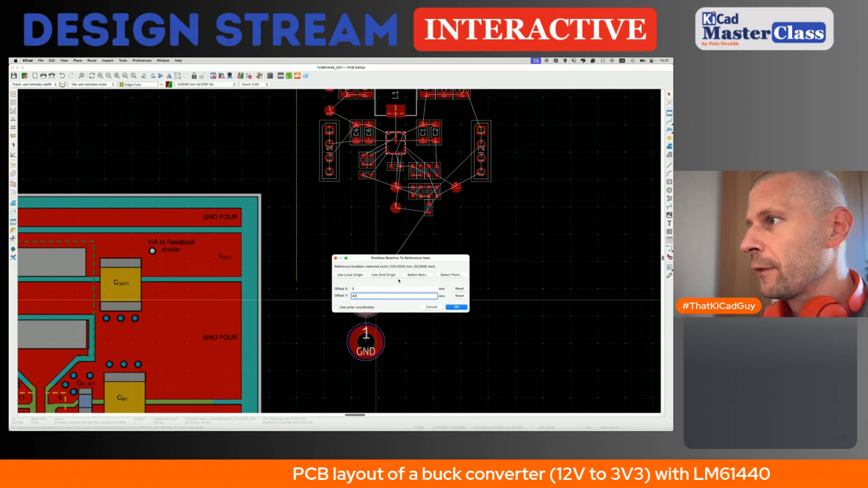
left_click(419, 274)
scroll(418, 273, "up", 5)
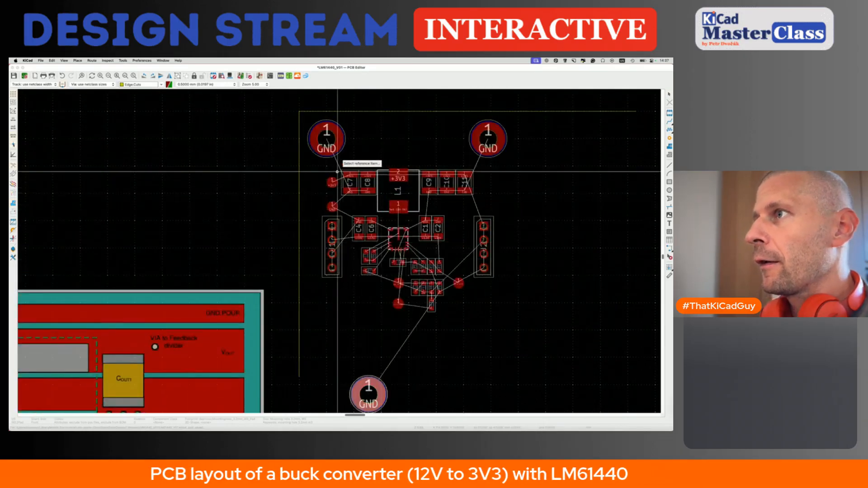
left_click(337, 147)
left_click(350, 155)
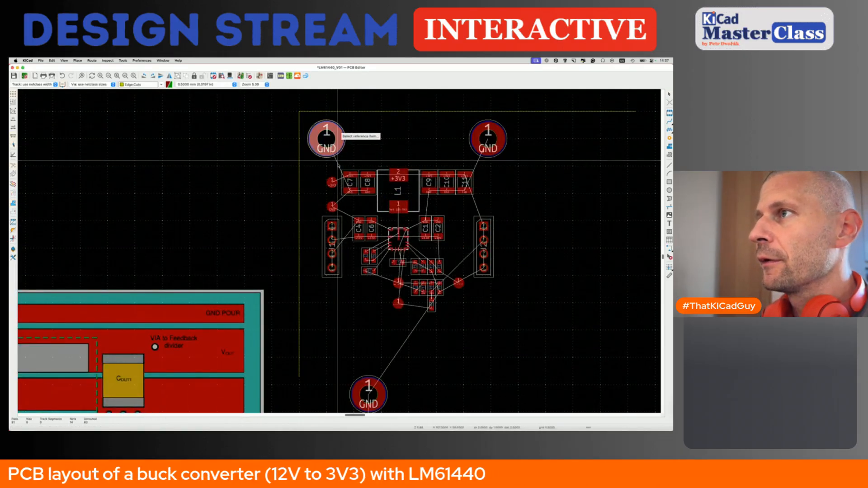
left_click(457, 308)
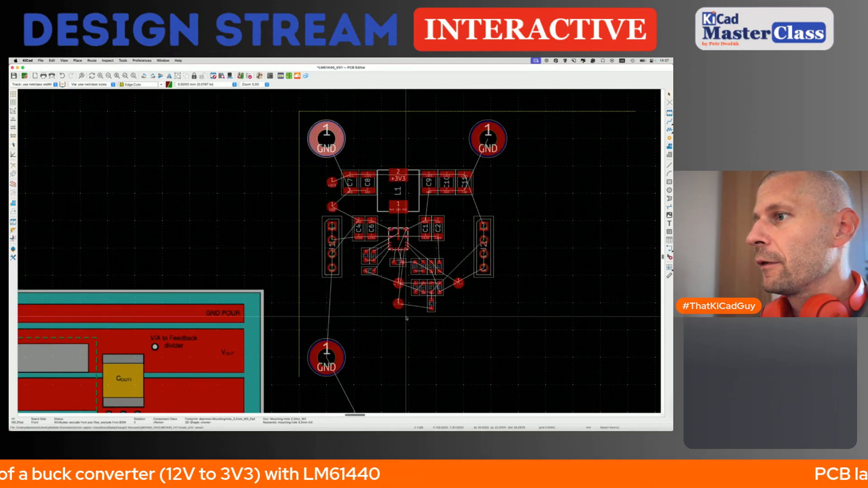
Step: Move mounting hole H3 straight up toward the circuit, keeping it vertically in line with H1
left_click(325, 361)
left_click(339, 367)
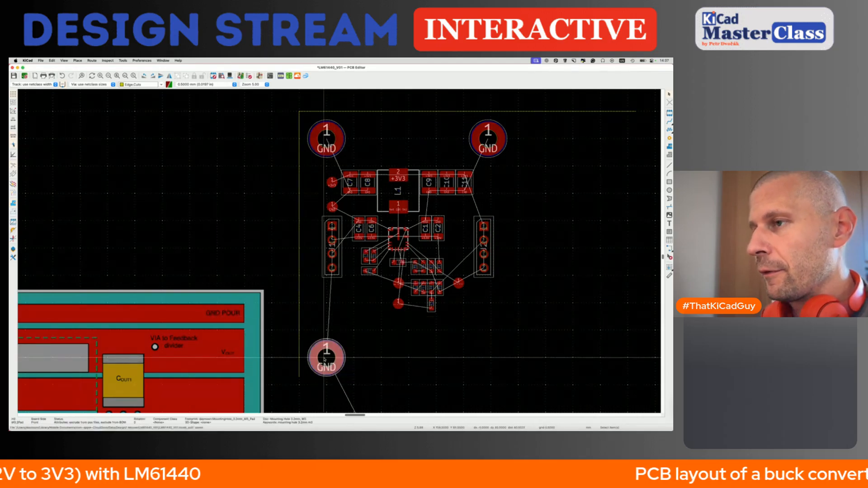
key("e")
key("Escape")
key("m")
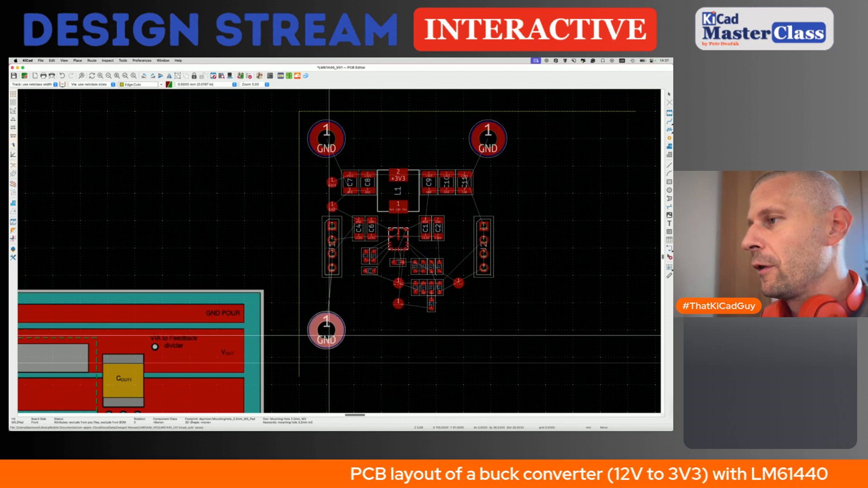
left_click(329, 341)
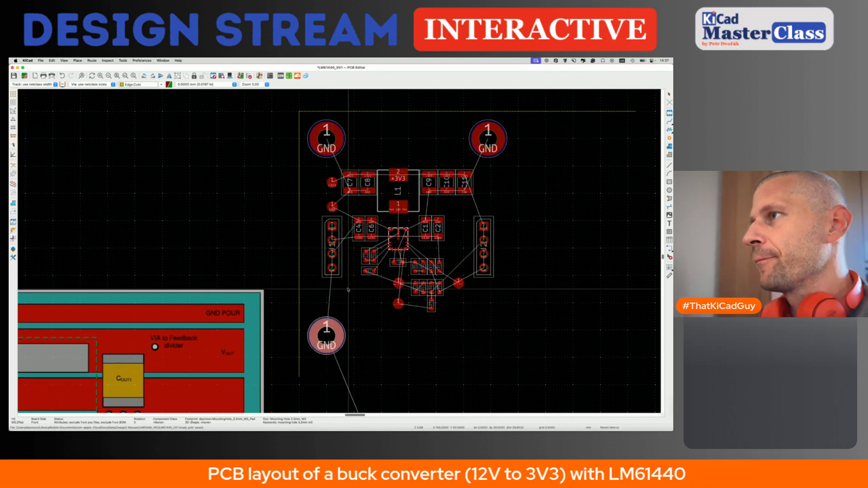
Step: Move mounting hole H4 to the lower right of the circuit, near the corner opposite H1
scroll(430, 364, "down", 2)
left_click(300, 373)
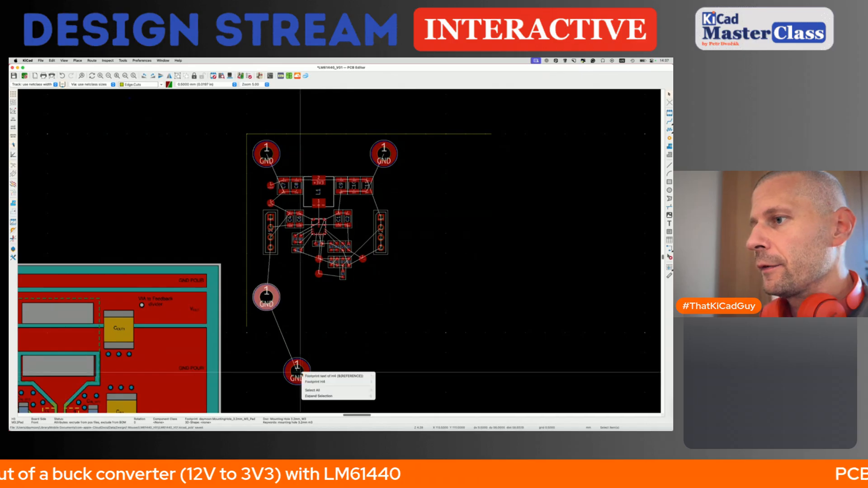
left_click(315, 382)
key("m")
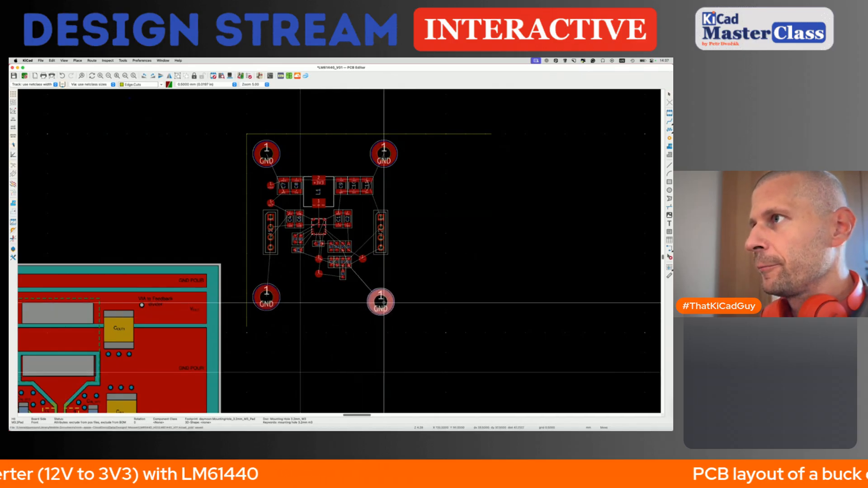
left_click(384, 303)
Step: Position mounting hole H4 relative to mounting hole H1 with a new X offset and a Y offset of 40 mm
key("shift+p")
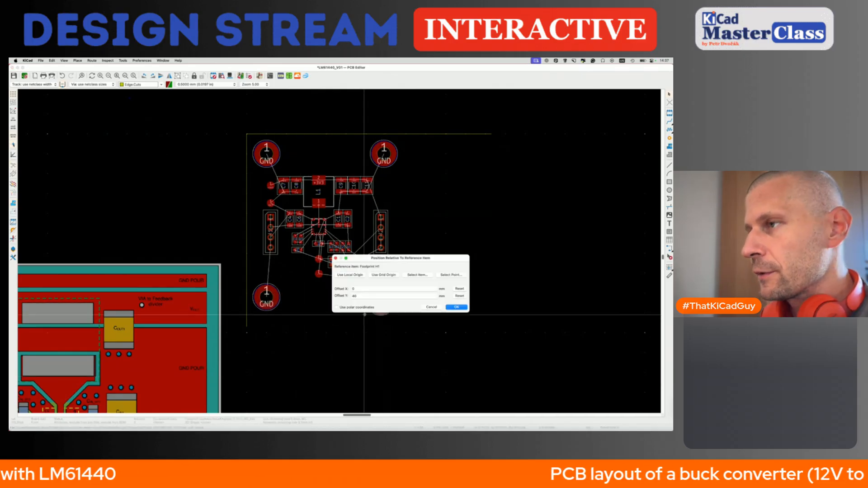
left_click(372, 289)
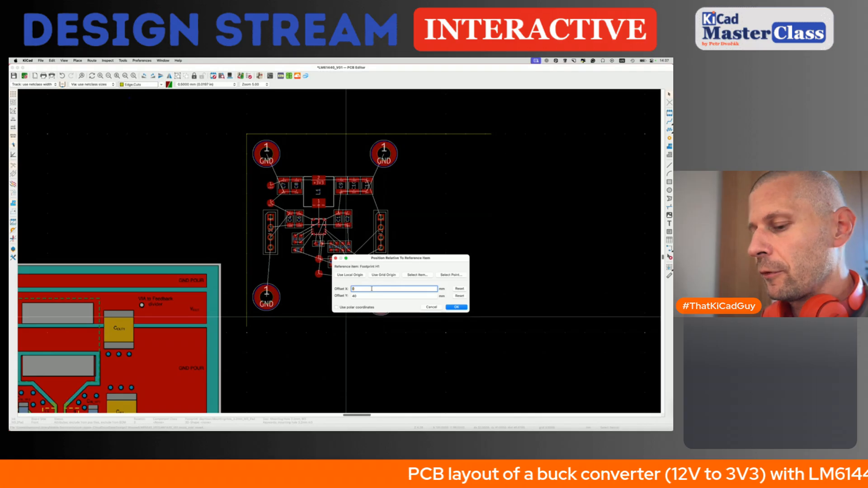
type("3")
key("Return")
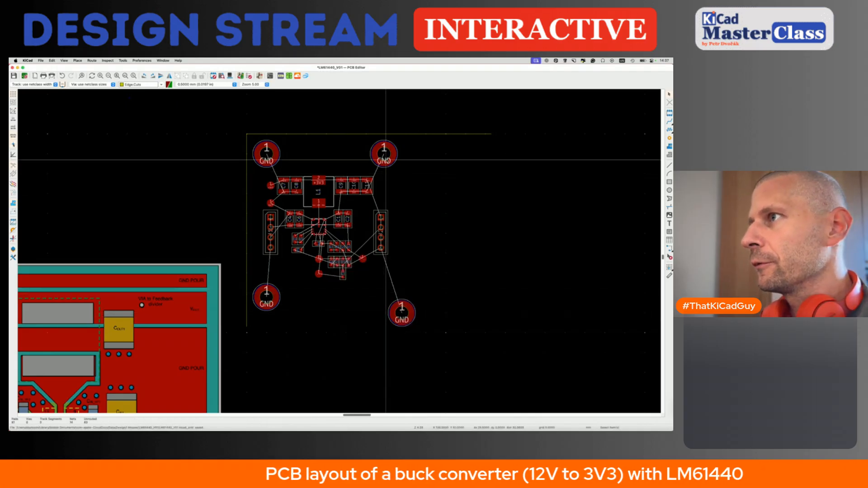
Step: Move mounting hole H4 directly below H2 and level with H3, and save the board
left_click(403, 314)
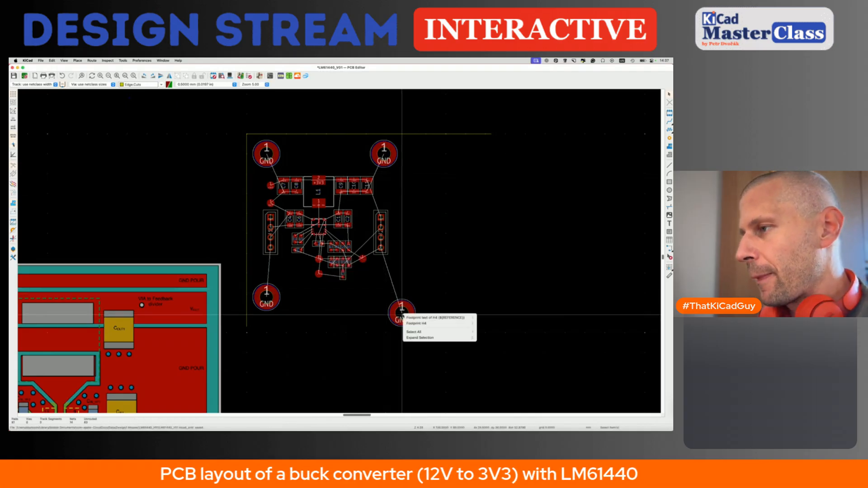
left_click(407, 324)
left_click_drag(402, 314, 382, 297)
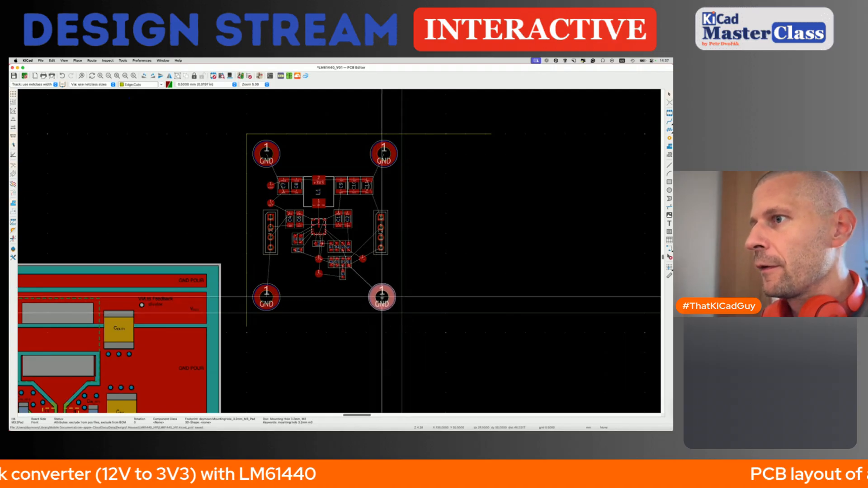
left_click(382, 297)
key("ctrl+s")
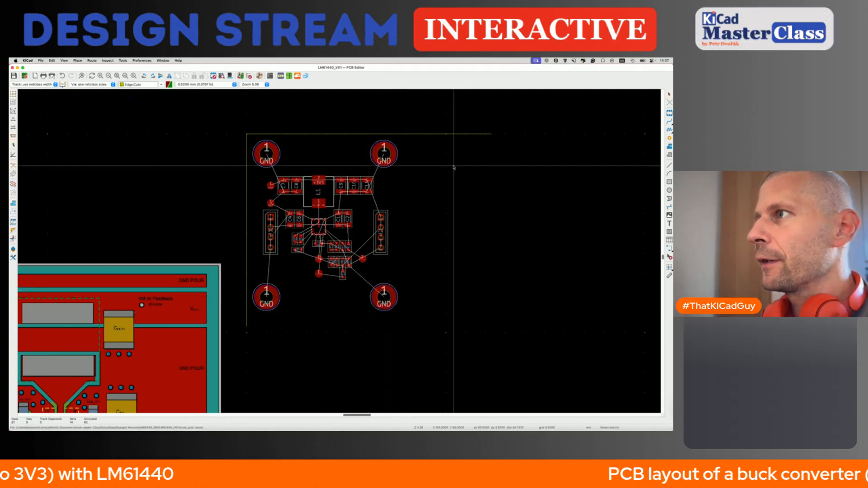
Step: Delete the upper horizontal and left vertical segments of the old board outline
left_click(474, 135)
key("Delete")
left_click(248, 189)
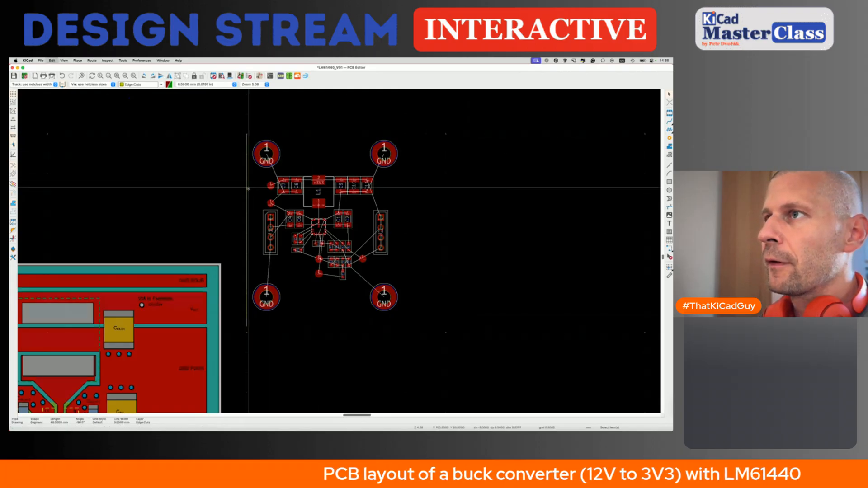
key("Delete")
Step: Draw a rectangular board outline about 38.5 by 45 mm around the four mounting holes on Edge.Cuts and save the board
left_click(669, 182)
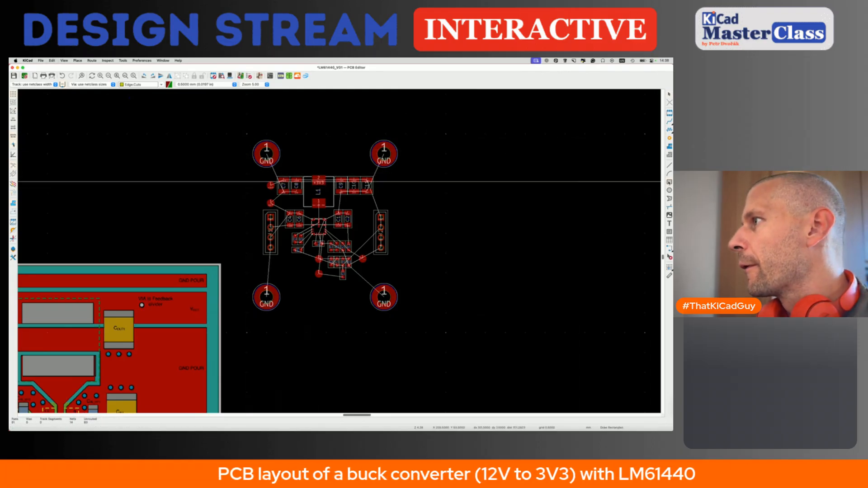
left_click(249, 135)
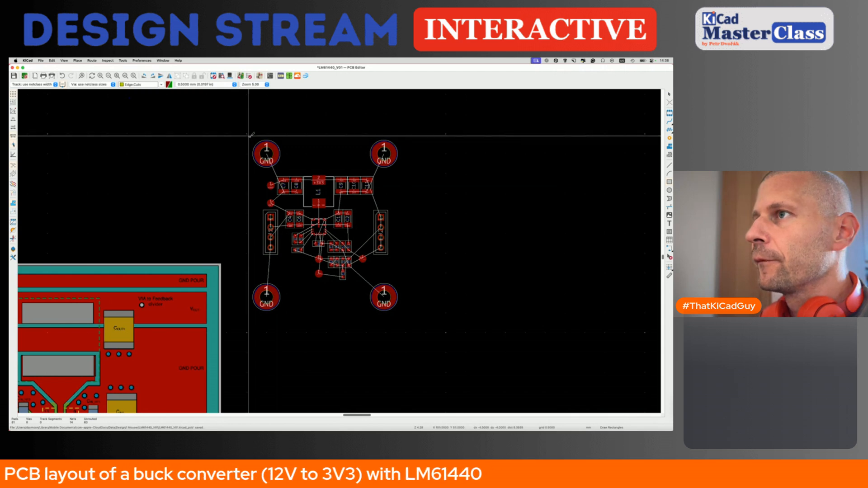
left_click(402, 315)
key("super+s")
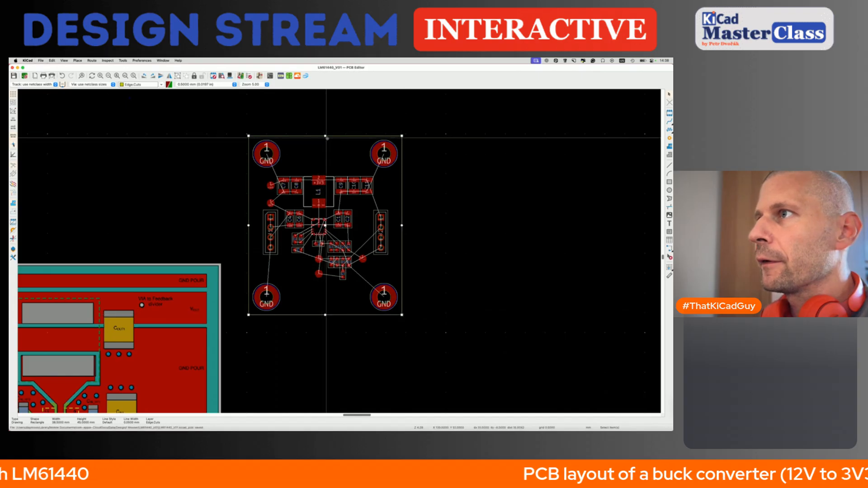
Step: Try rounding the four corners of the rectangular board outline with a fillet, and undo it
double_click(328, 137)
left_click(178, 220)
right_click(289, 156)
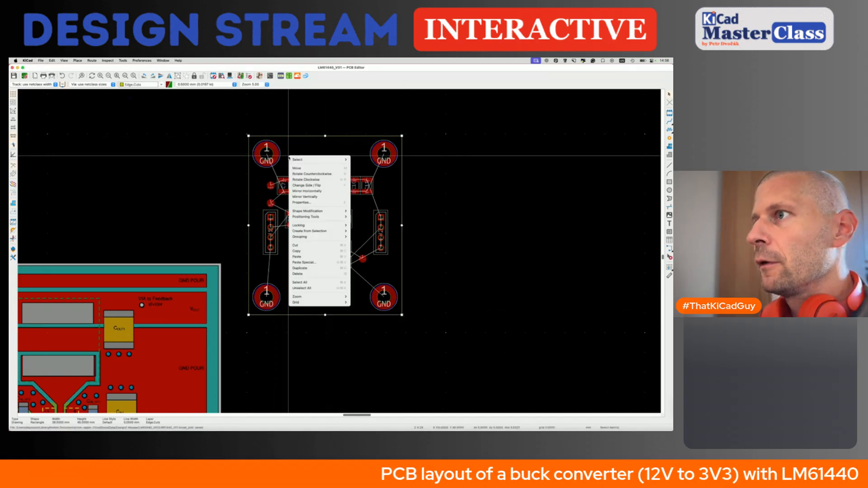
left_click(362, 211)
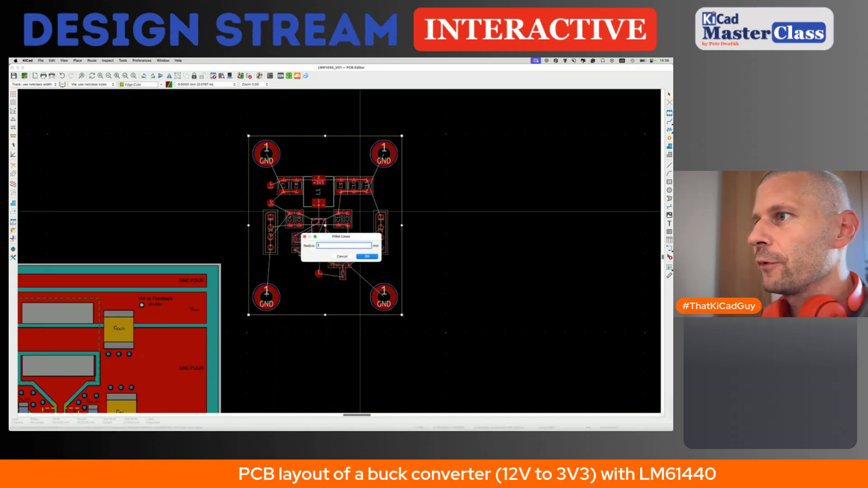
key("Return")
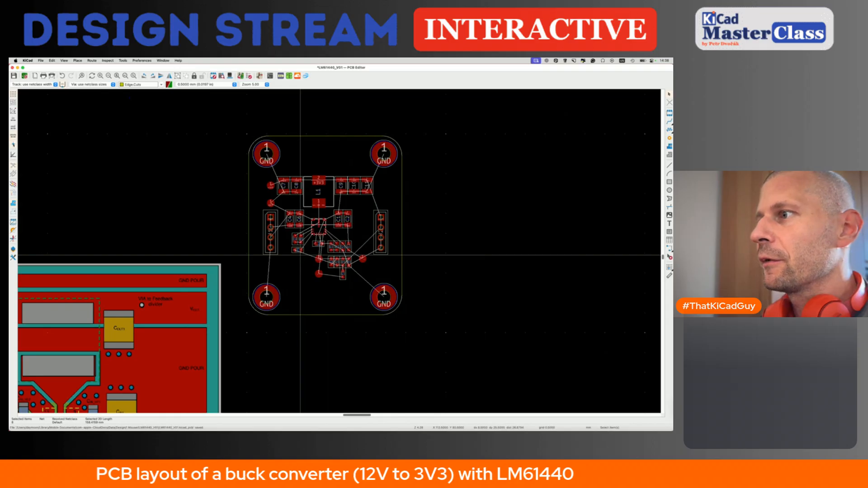
key("ctrl+z")
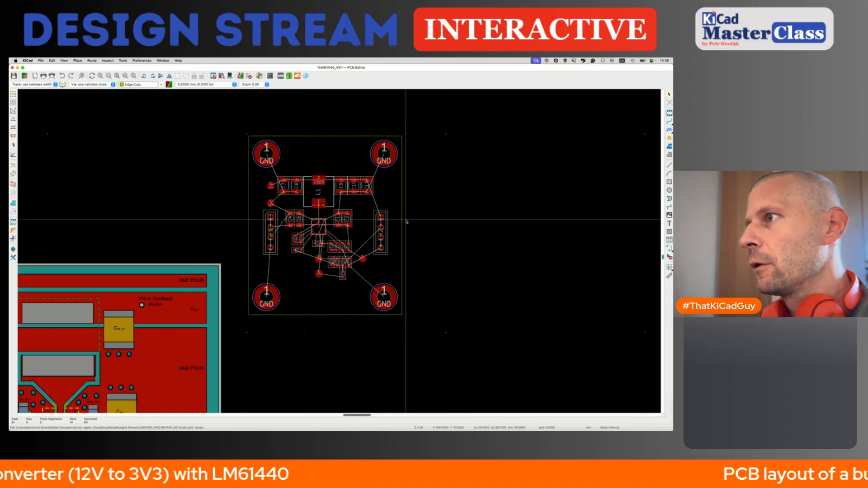
Step: Try a different fillet radius on the outline corners, check it against the upper-right mounting hole, and undo it
left_click(403, 185)
right_click(402, 181)
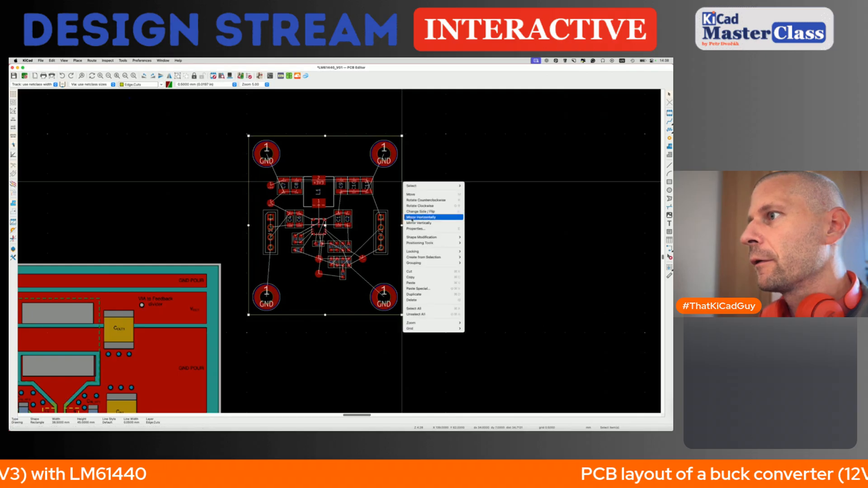
left_click(475, 237)
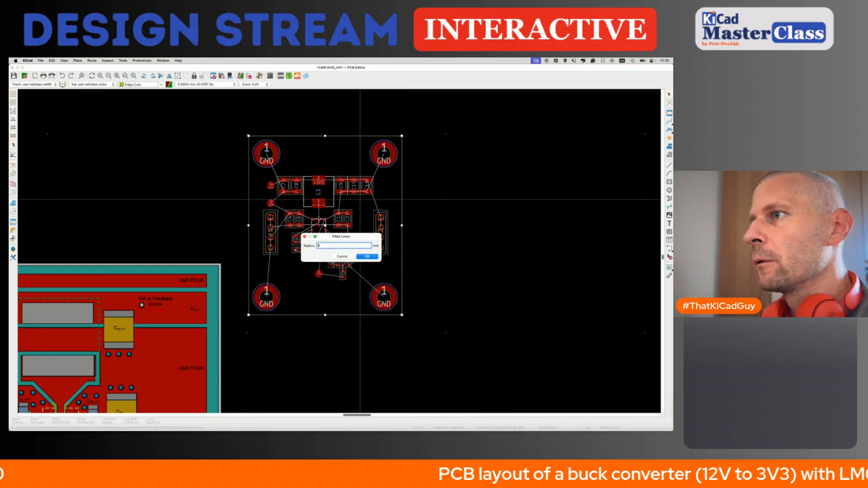
type("5")
key("Return")
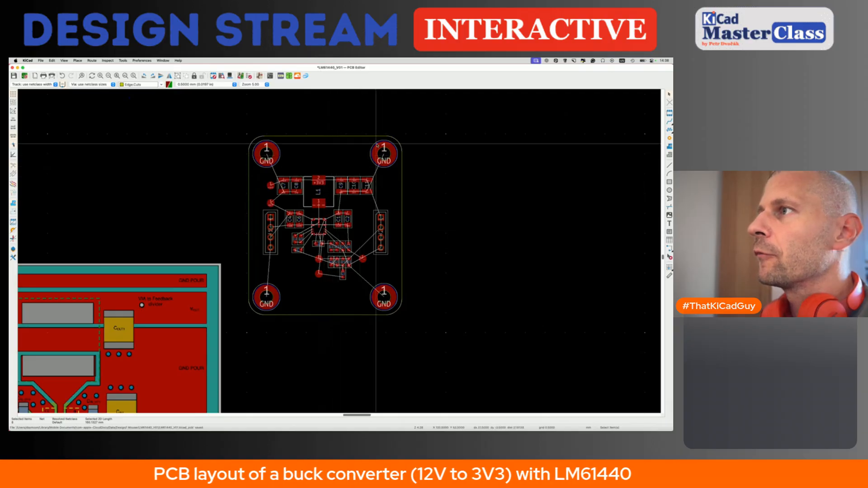
scroll(377, 143, "up", 3)
scroll(439, 162, "up", 5)
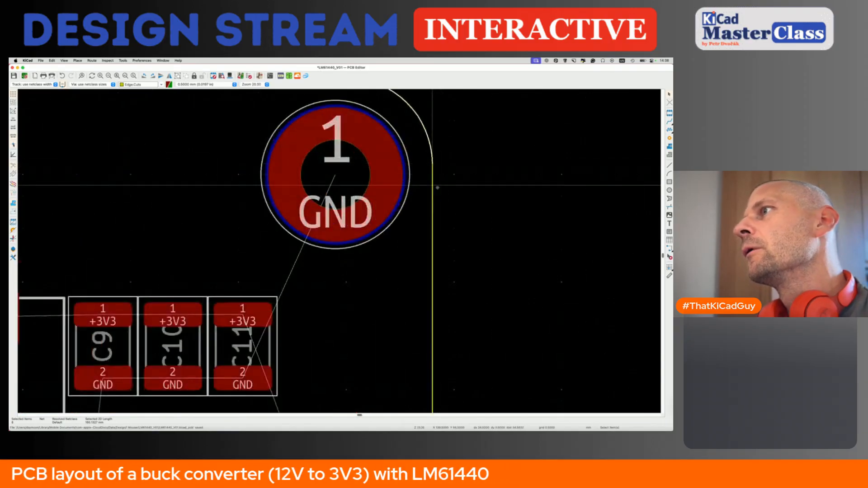
scroll(437, 188, "up", 3)
right_click(416, 195)
left_click(341, 234)
left_click(338, 235)
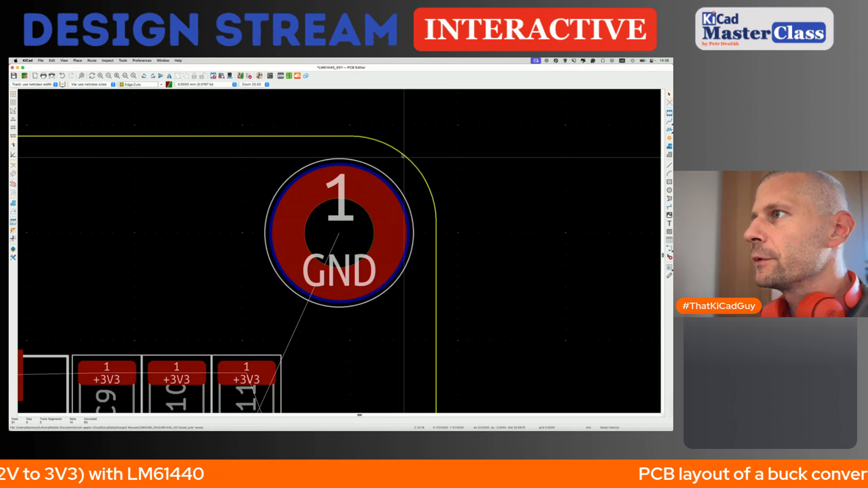
key("super+z")
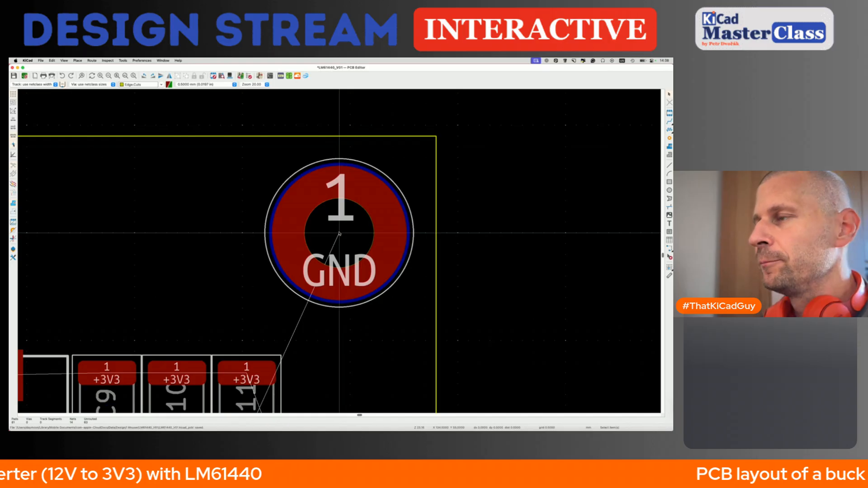
Step: Fillet the board outline's corners with a 4.5 mm radius and save the board
right_click(437, 207)
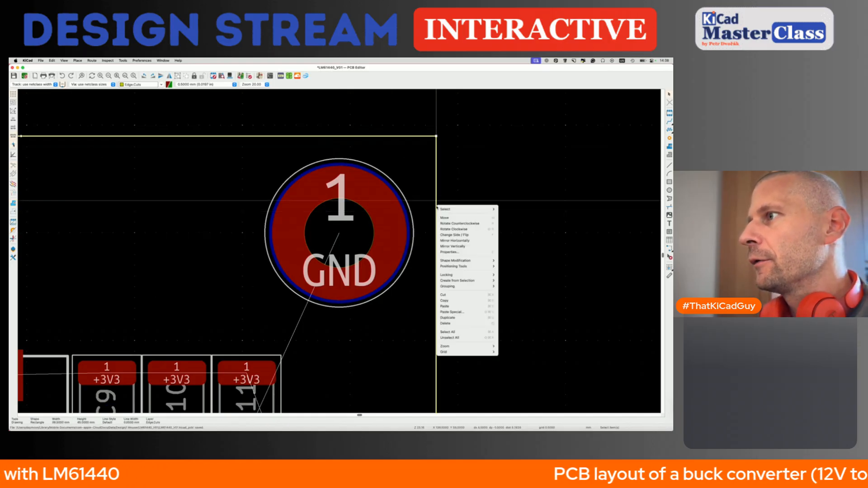
mouse_move(456, 261)
left_click(513, 260)
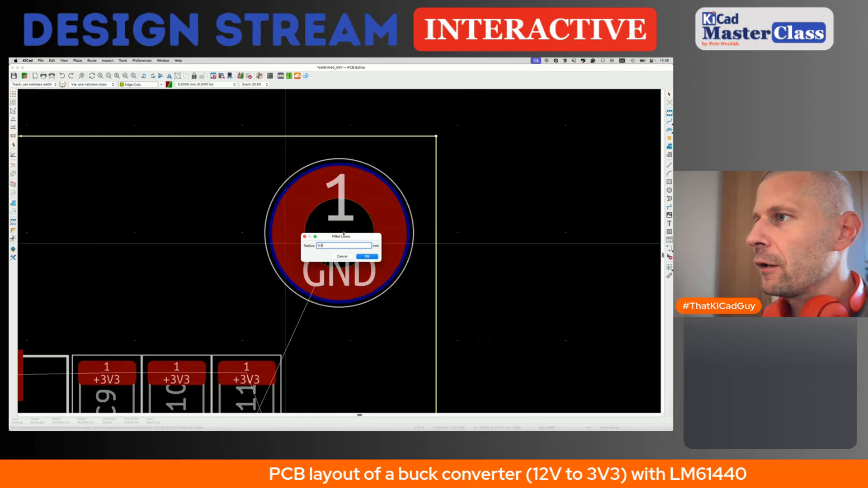
left_click(367, 256)
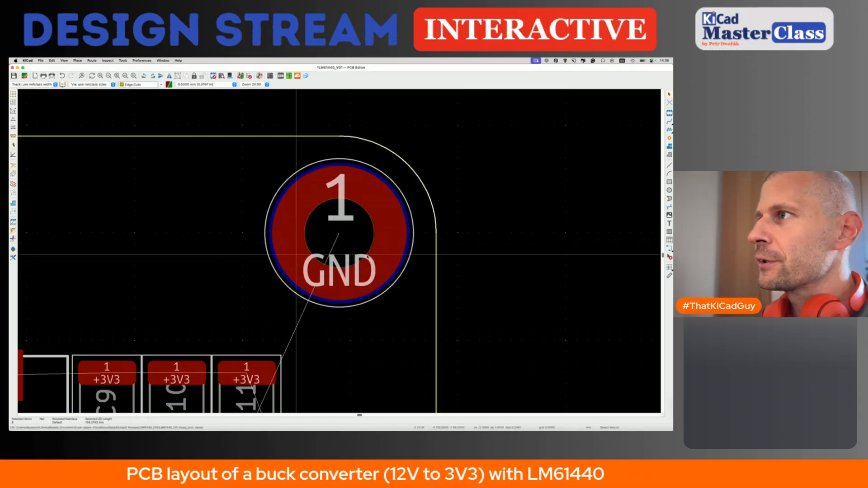
key("ctrl+s")
Step: Examine the rounded corners around the mounting holes, and inspect both sides of the board in the 3D viewer
scroll(364, 248, "down", 3)
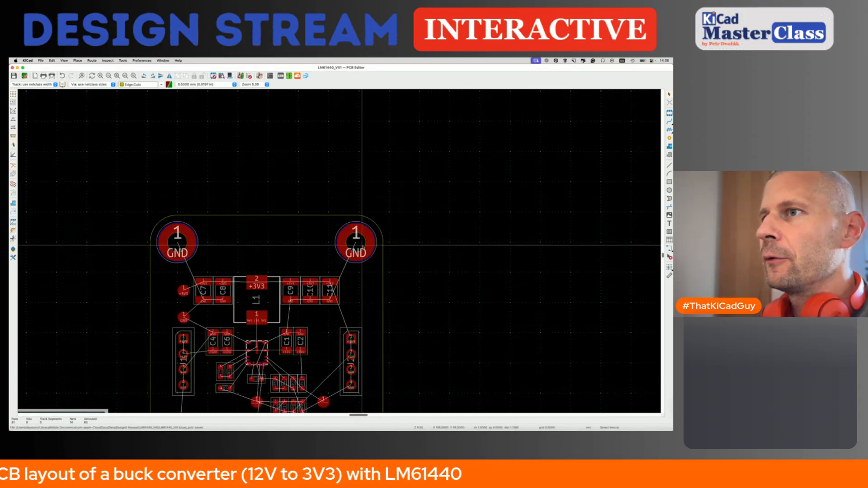
scroll(363, 246, "down", 3)
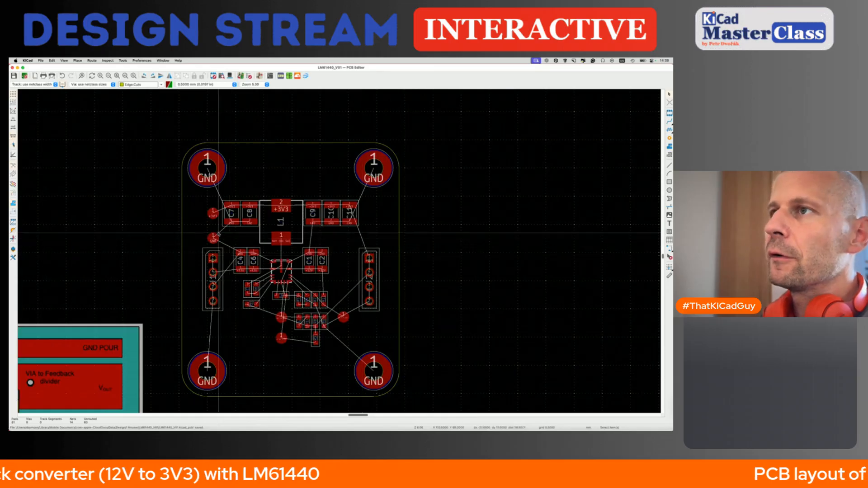
scroll(206, 169, "up", 3)
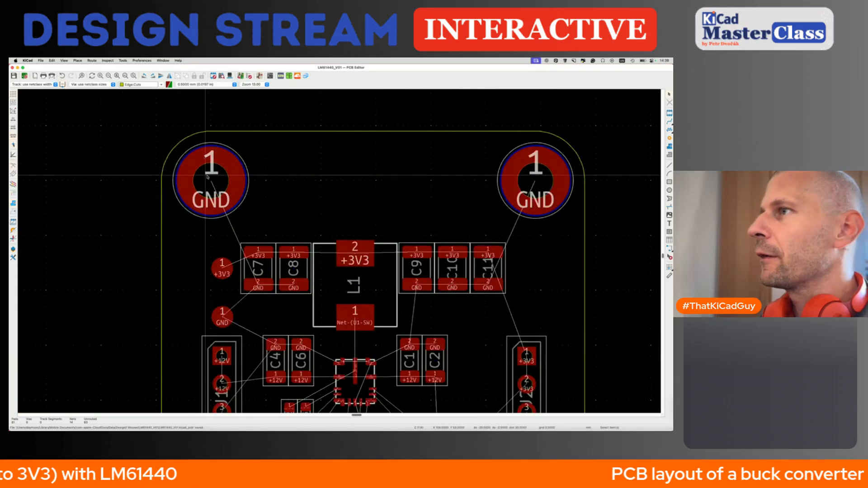
scroll(207, 176, "down", 10, "shift")
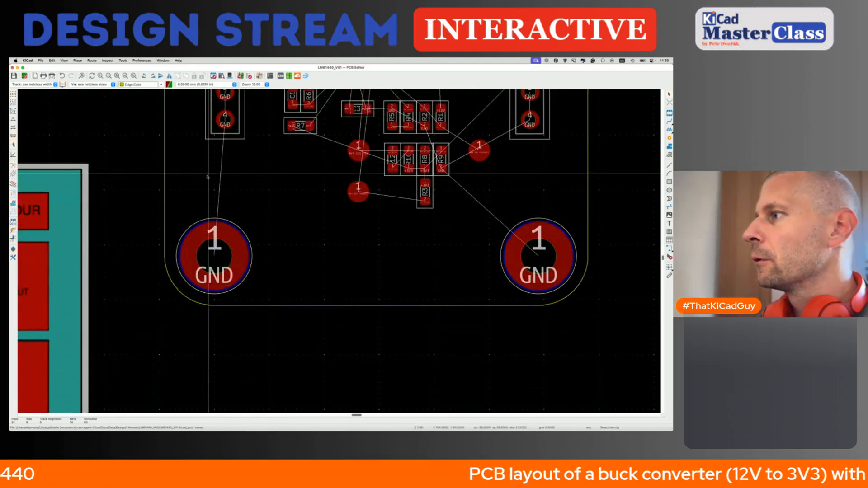
scroll(208, 177, "down", 5)
key("alt+3")
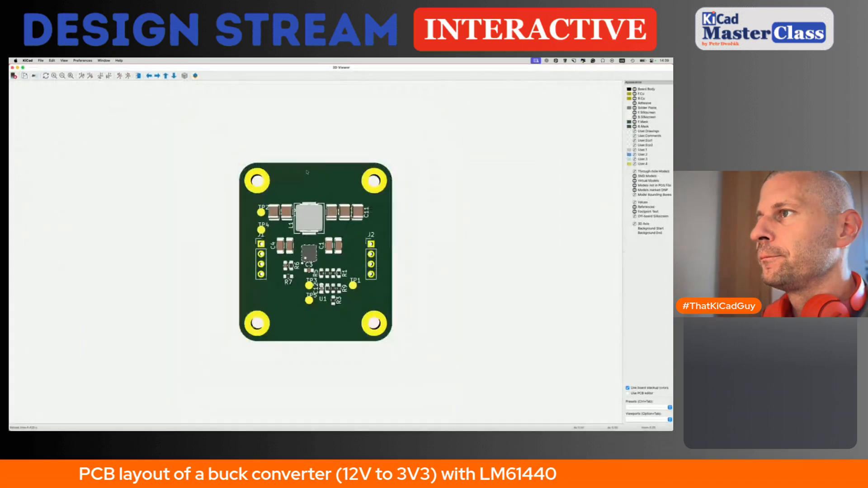
left_click_drag(303, 254, 285, 211)
key("f")
key("f")
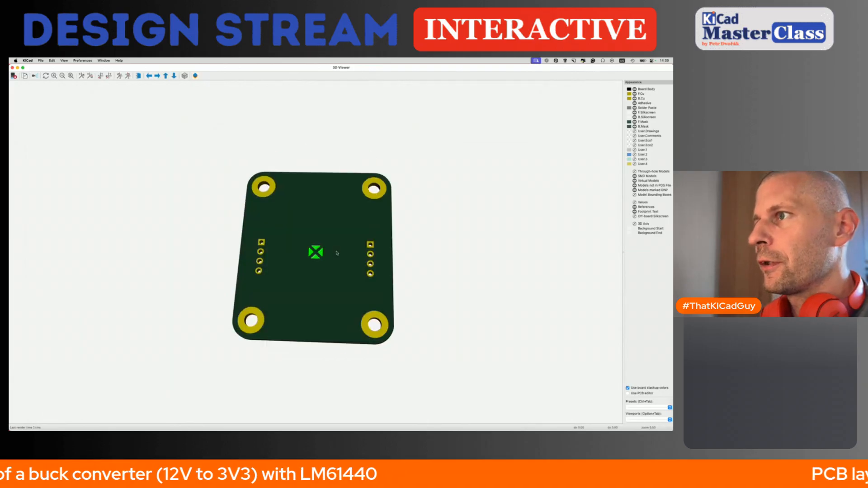
scroll(312, 249, "up", 3)
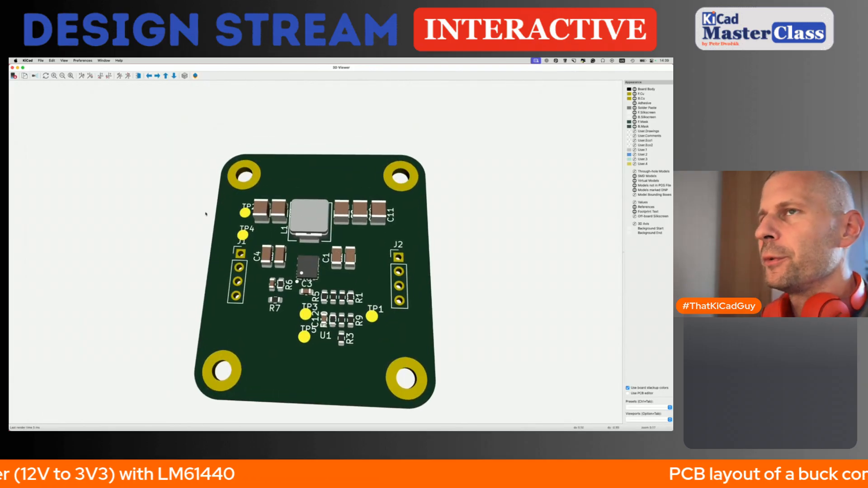
left_click(13, 68)
Step: Show the layer settings beside the board, with F.Cu as the active layer, for work around U1
scroll(342, 191, "up", 3)
scroll(258, 264, "up", 4)
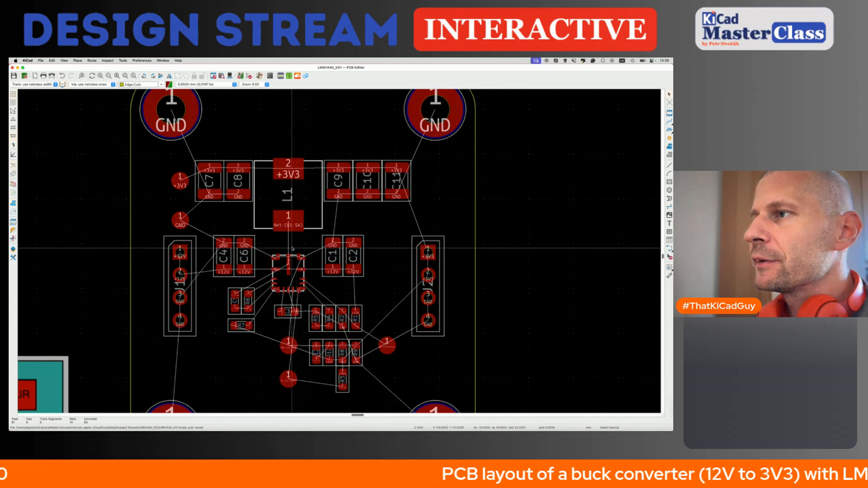
scroll(292, 248, "up", 5)
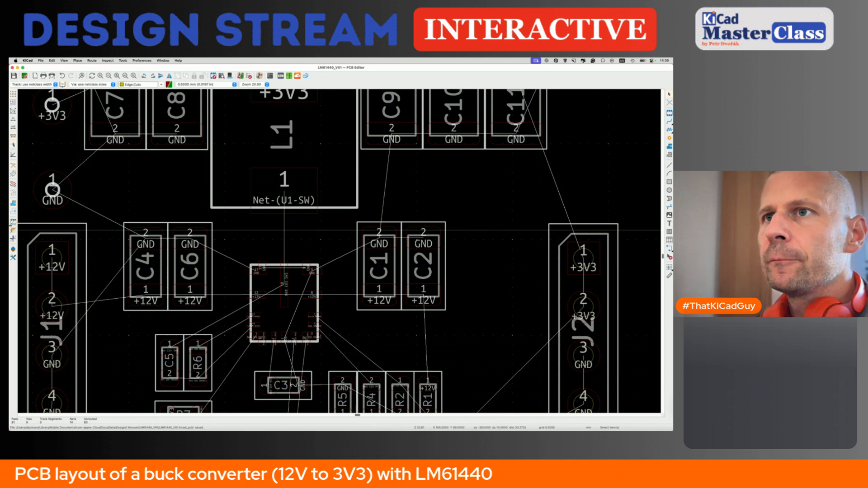
left_click(13, 222)
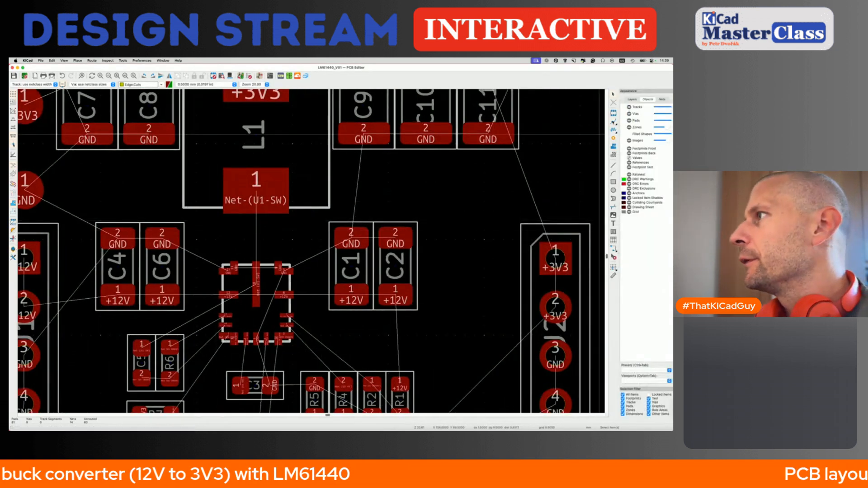
left_click(630, 99)
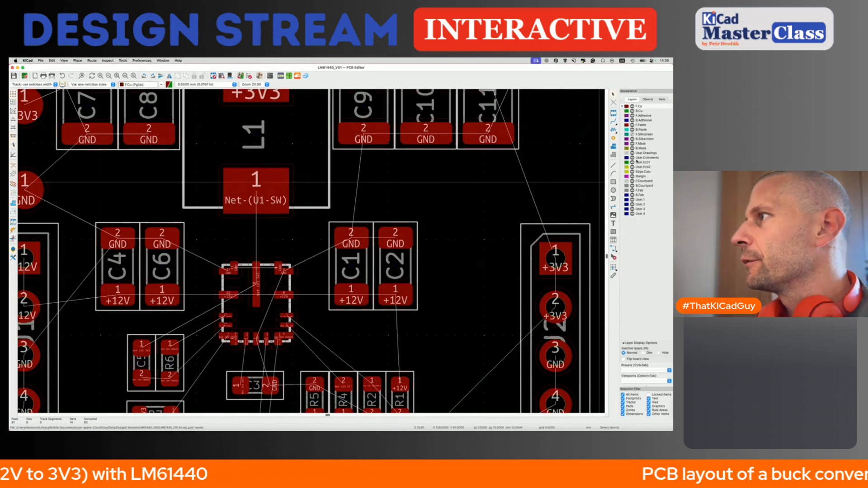
Step: Start a filled copper zone on F.Cu just below U1 pin 10 and assign it to Net-(U1-SW)
left_click(614, 146)
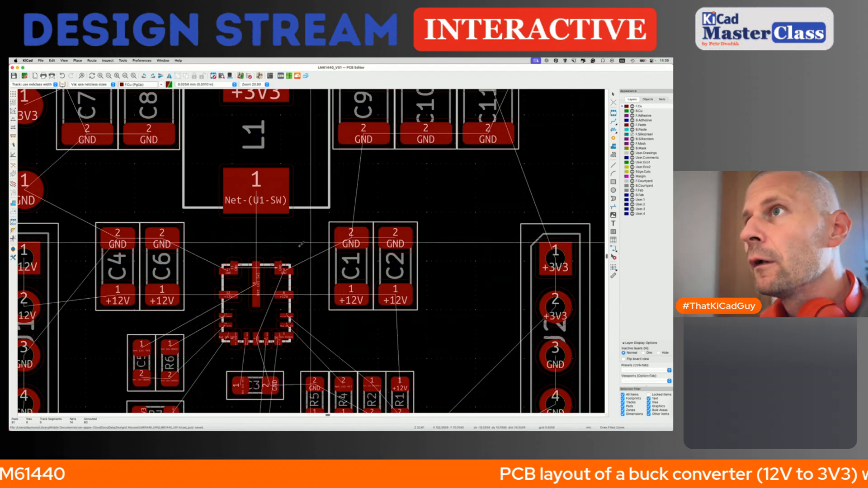
scroll(256, 293, "up", 3)
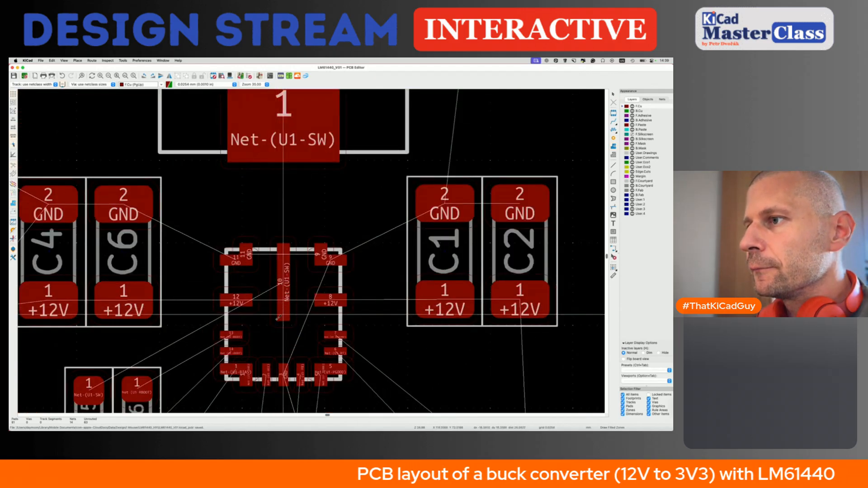
scroll(278, 319, "up", 3)
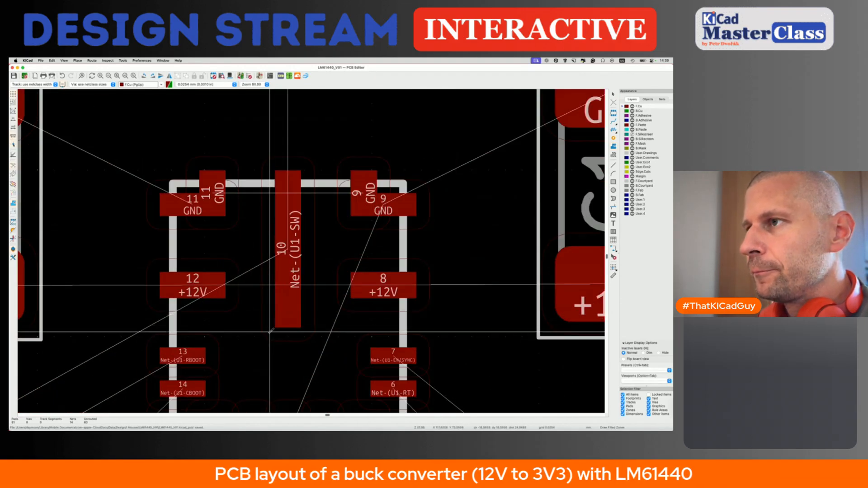
left_click(270, 332)
type("u1-sw")
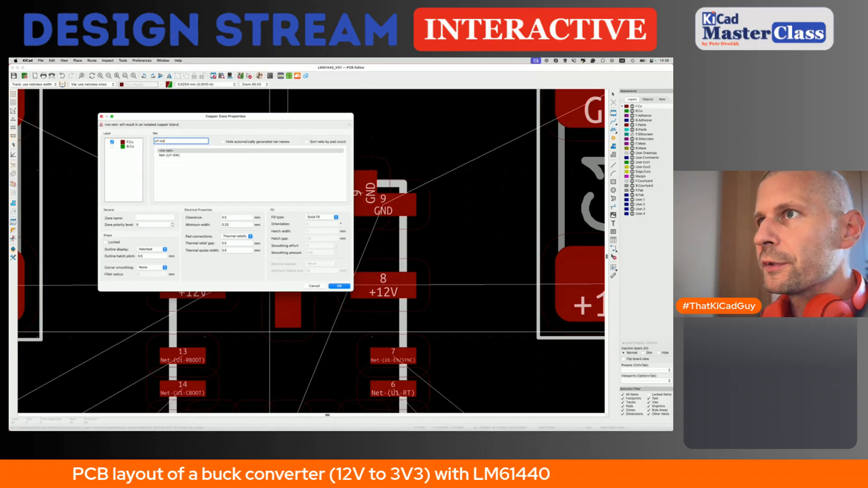
left_click(170, 156)
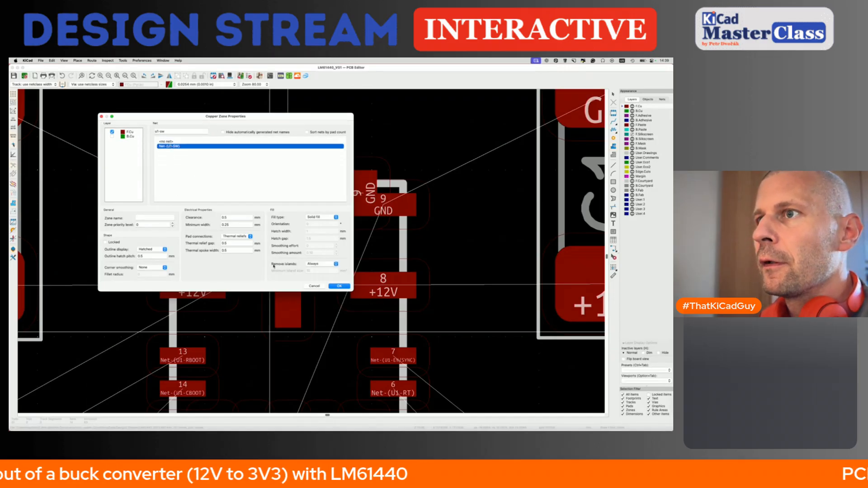
Step: Raise the switch-node zone's priority level, set its pad connections to Solid, and accept the zone properties
left_click(173, 223)
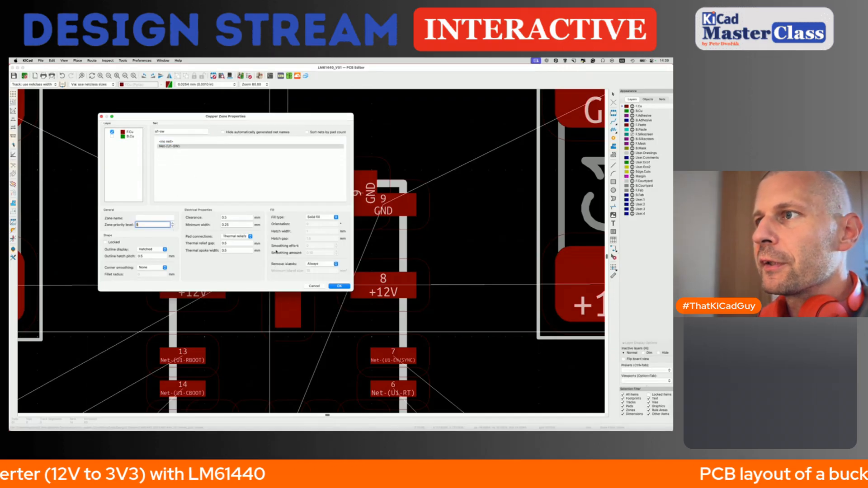
left_click(250, 237)
left_click(228, 231)
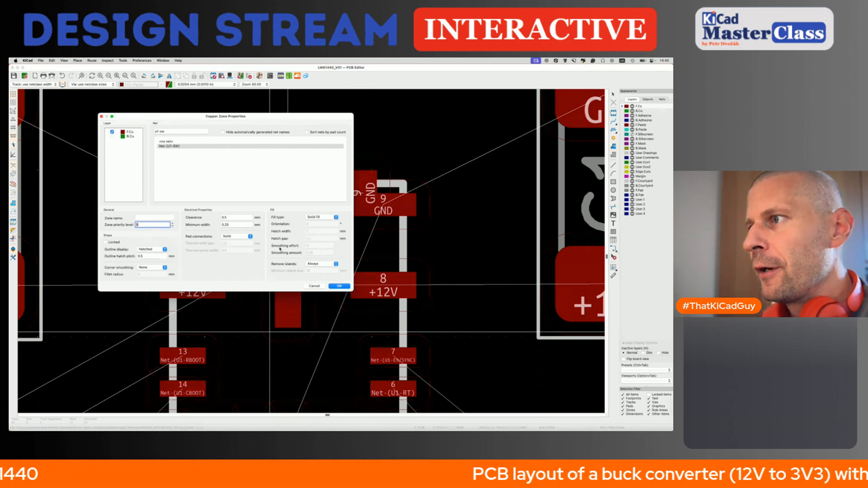
left_click(338, 288)
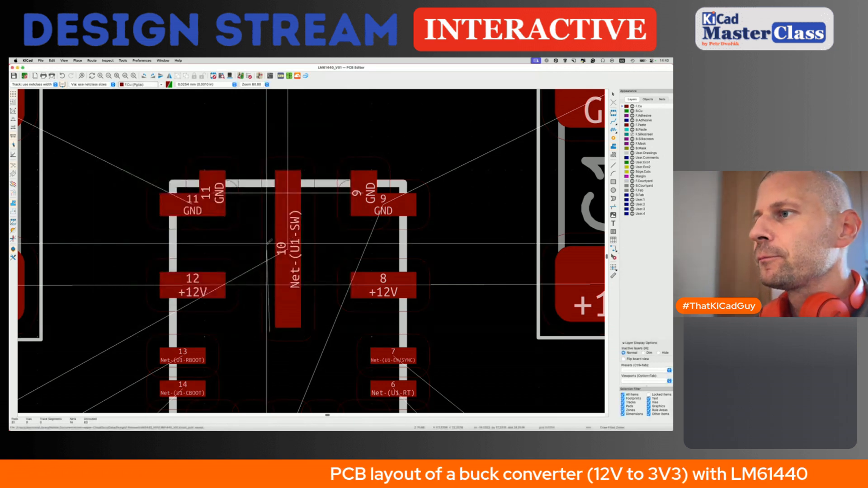
Step: Outline the switch-node zone up beside U1 pin 10, angling outward below L1 and around the far side of L1 pad 1
scroll(274, 221, "up", 2)
scroll(274, 221, "down", 2)
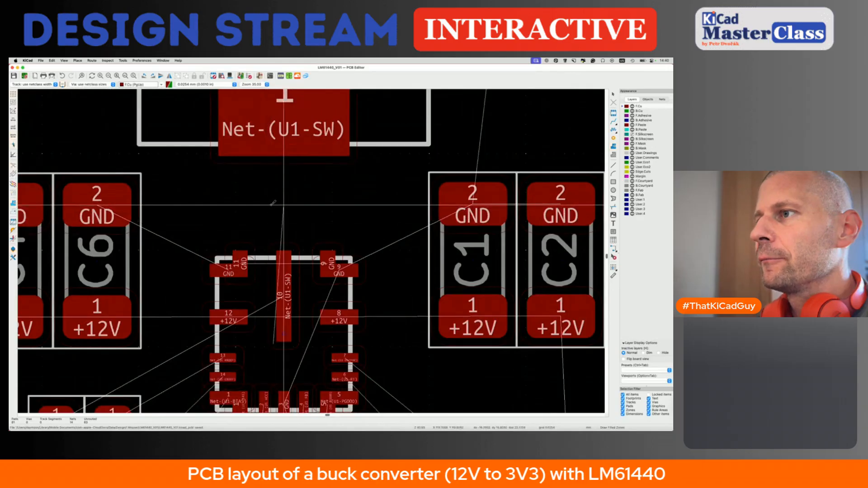
scroll(273, 195, "up", 1)
scroll(272, 193, "up", 1)
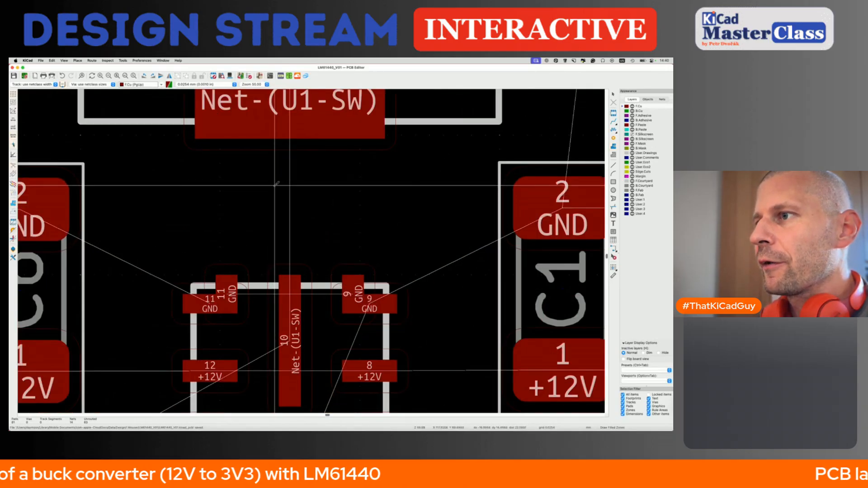
left_click(274, 234)
scroll(230, 198, "up", 4)
scroll(231, 204, "down", 3)
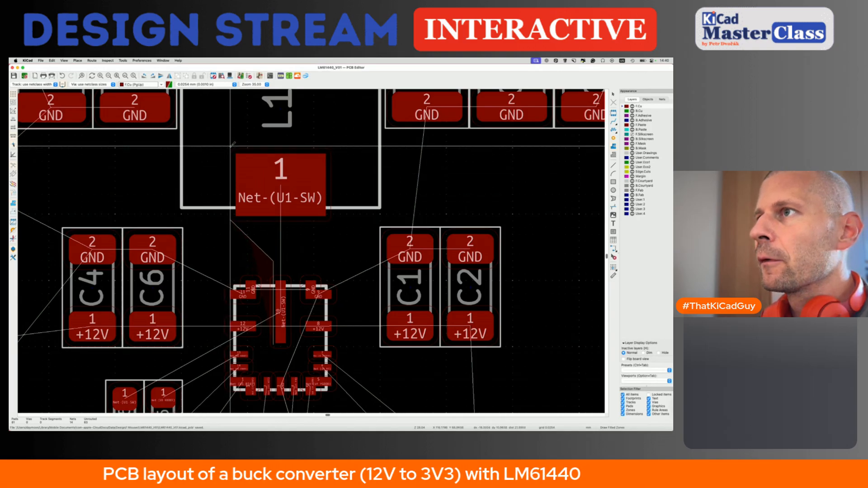
left_click(230, 148)
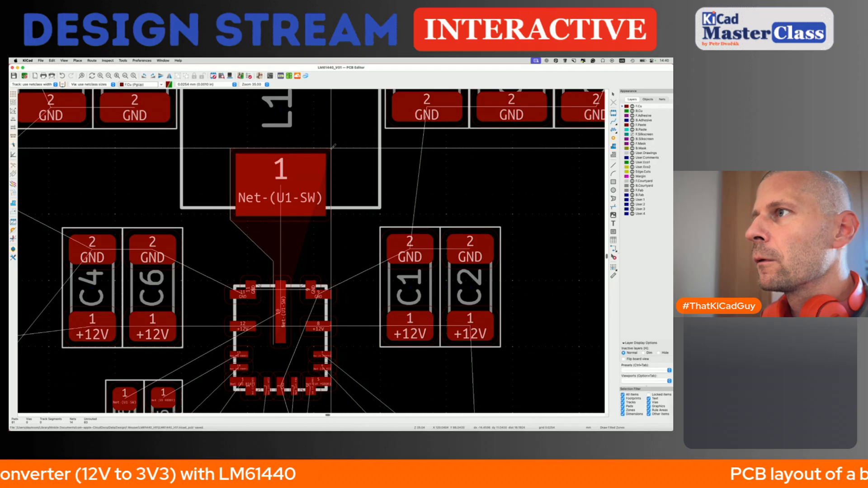
left_click(332, 147)
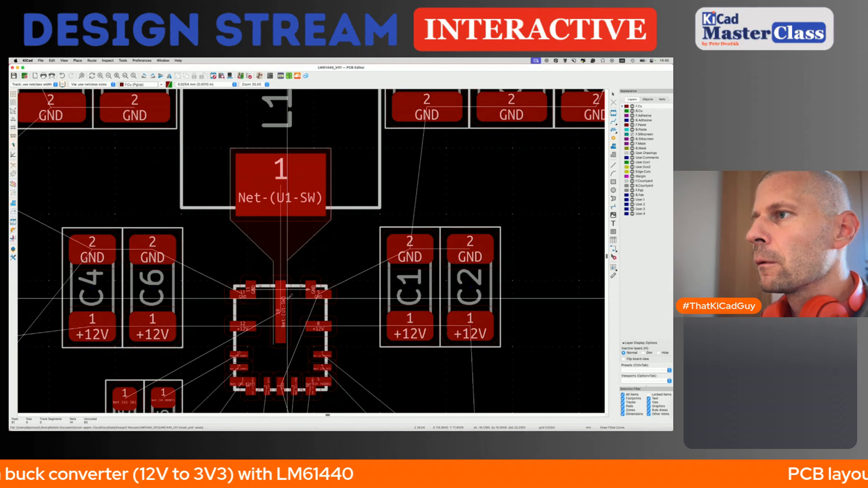
Step: Bring the zone outline back down the other side of U1 pin 10 and close it just beyond the pad's end
scroll(288, 260, "up", 2)
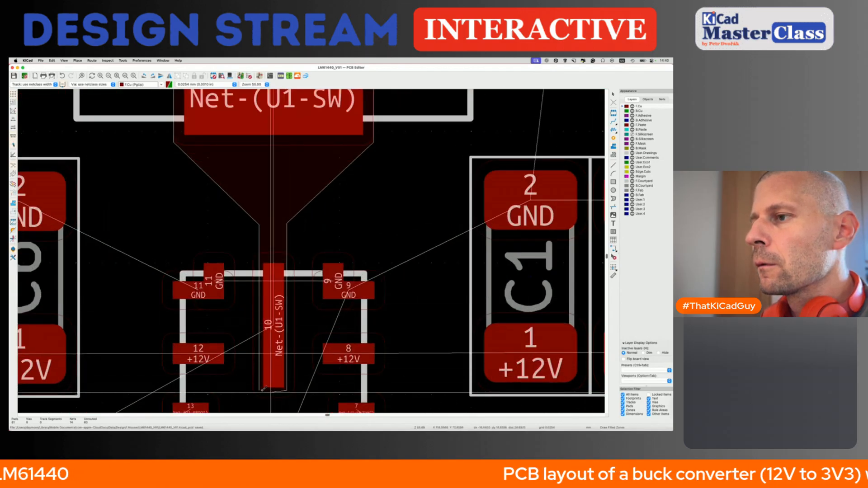
scroll(260, 388, "up", 5)
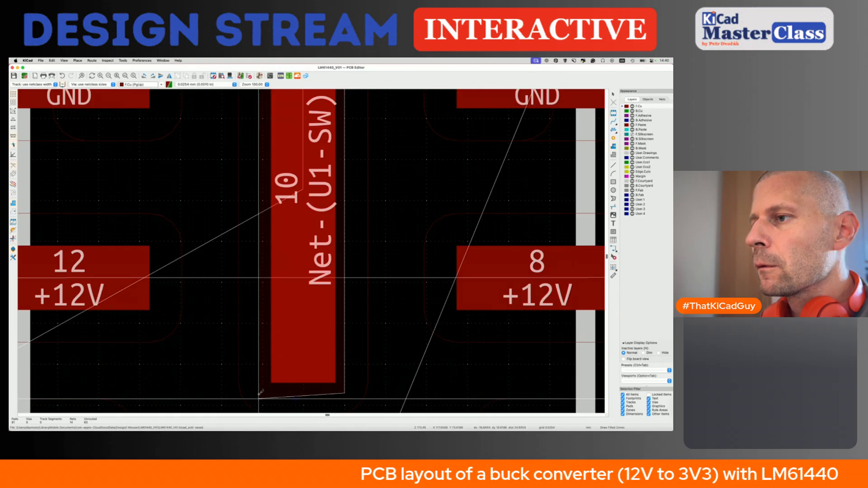
scroll(261, 392, "up", 5)
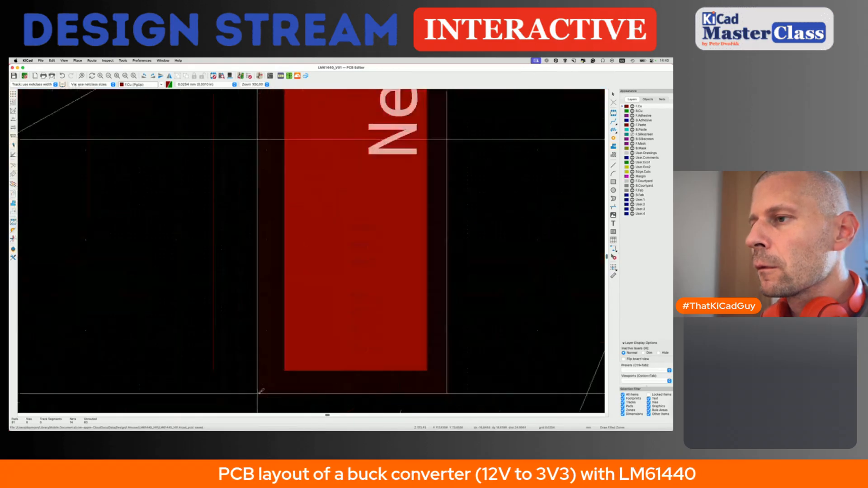
key("Escape")
key("Escape")
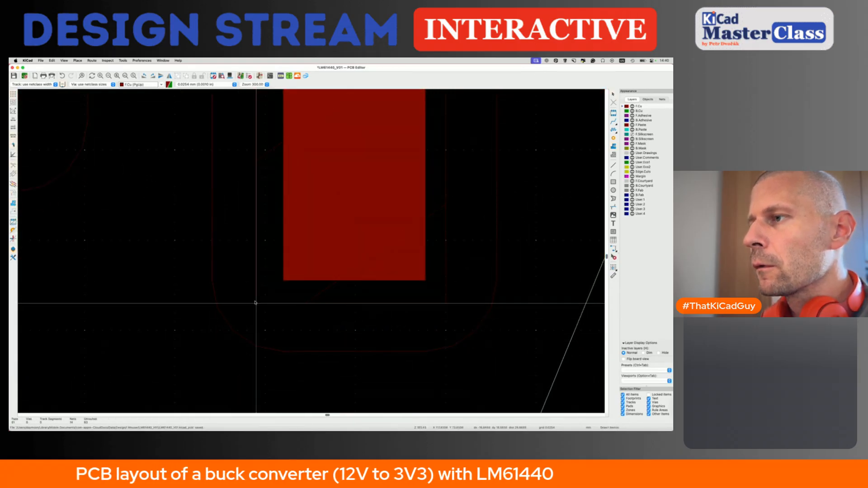
Step: Reopen the switch-node zone's properties and set both its clearance and its minimum width to 0.2 mm
scroll(256, 303, "down", 5)
scroll(255, 303, "down", 6)
left_click(256, 303)
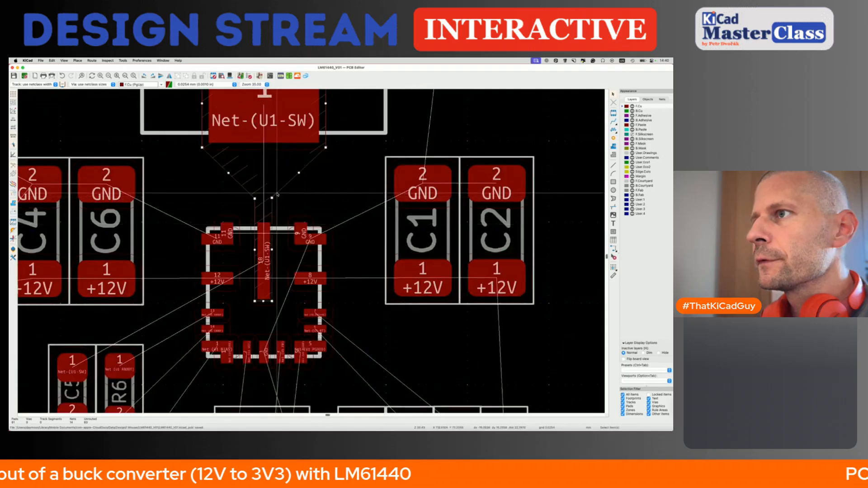
key("e")
double_click(235, 218)
type("0.1")
key("Tab")
type("0.2")
Step: Set the switch-node zone's corner smoothing to Fillet with a 0.3 mm radius and accept the properties
left_click(152, 267)
left_click(145, 273)
left_click(152, 267)
left_click(158, 273)
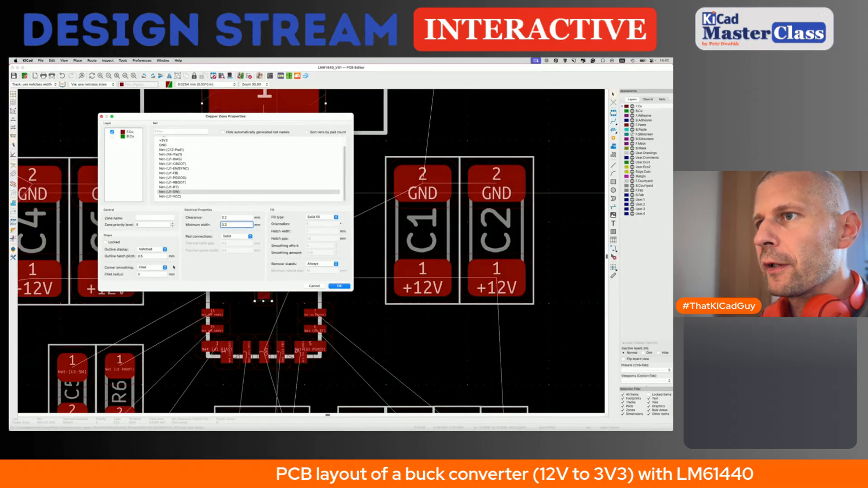
left_click(163, 275)
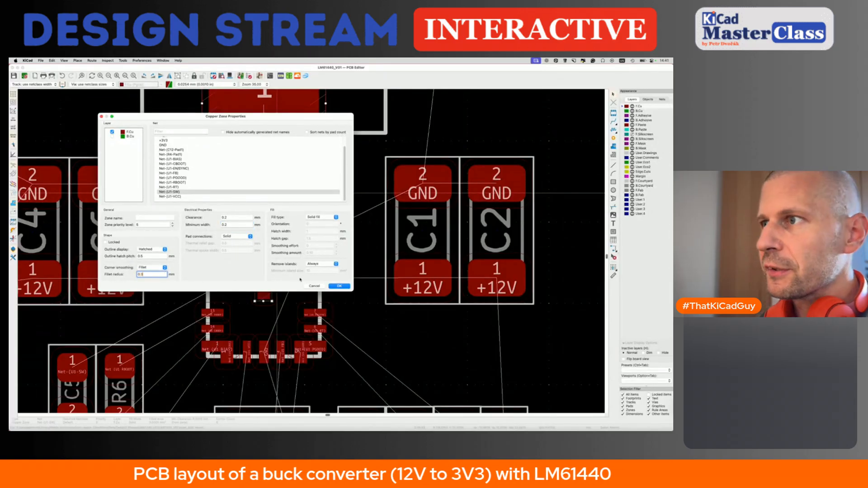
left_click(345, 286)
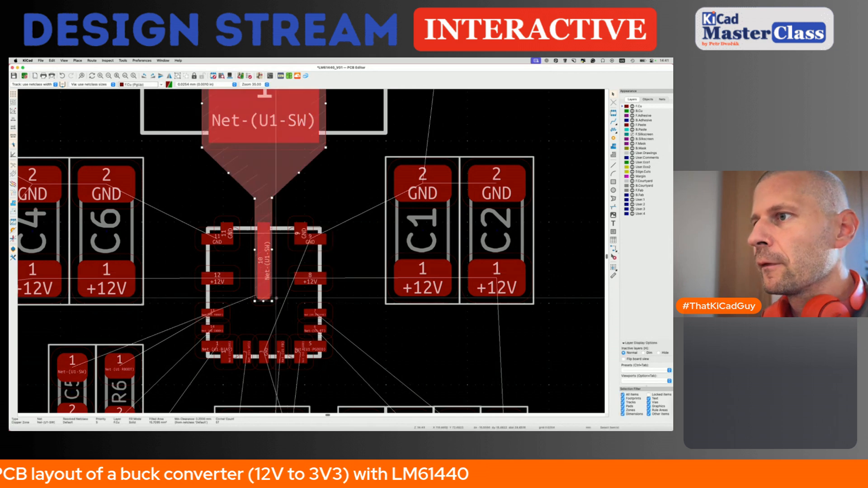
Step: Change the switch-node zone's fillet radius to 0.2 mm and save the board
key("e")
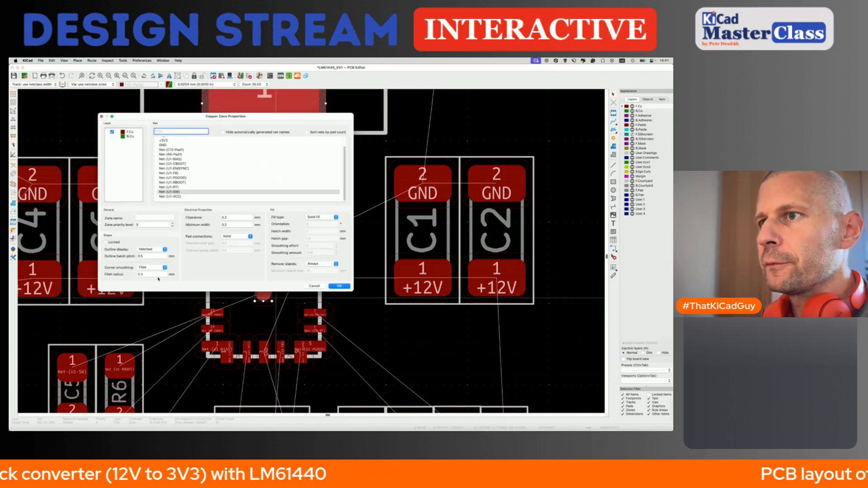
left_click(157, 274)
key("BackSpace")
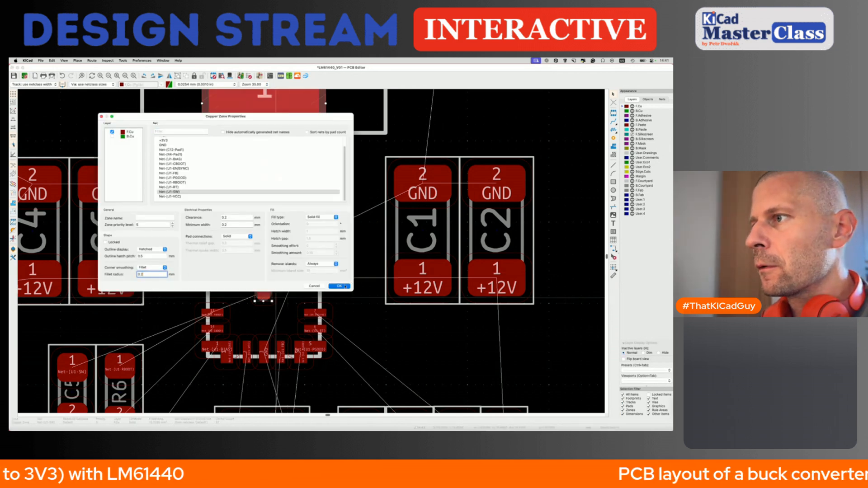
left_click(345, 286)
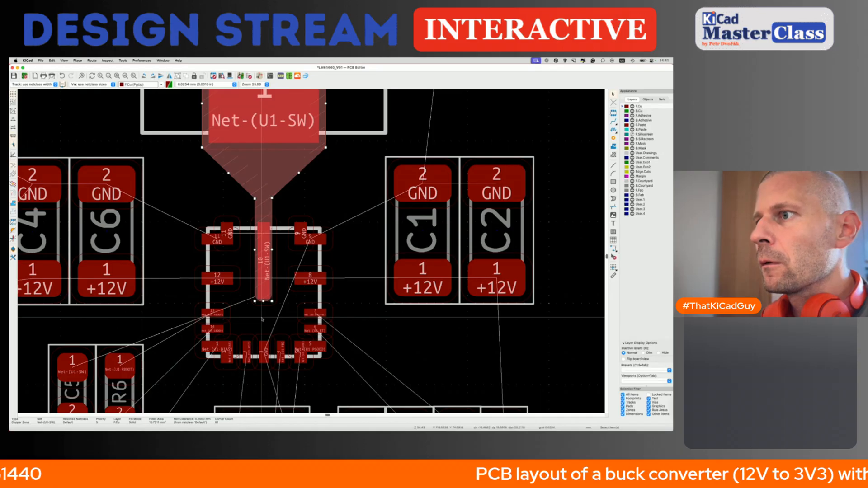
key("Escape")
key("ctrl+s")
scroll(259, 348, "down", 3)
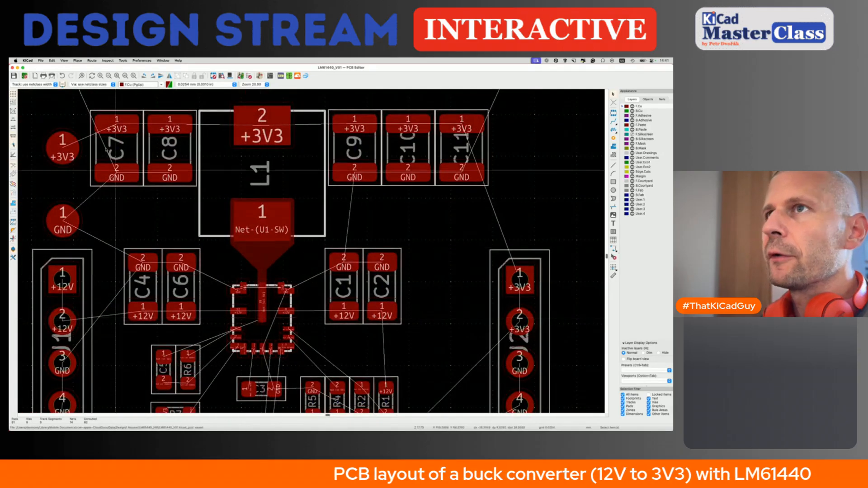
Step: Review the board's design-rule constraints for copper, holes, microvias and silkscreen in Board Setup
left_click(41, 60)
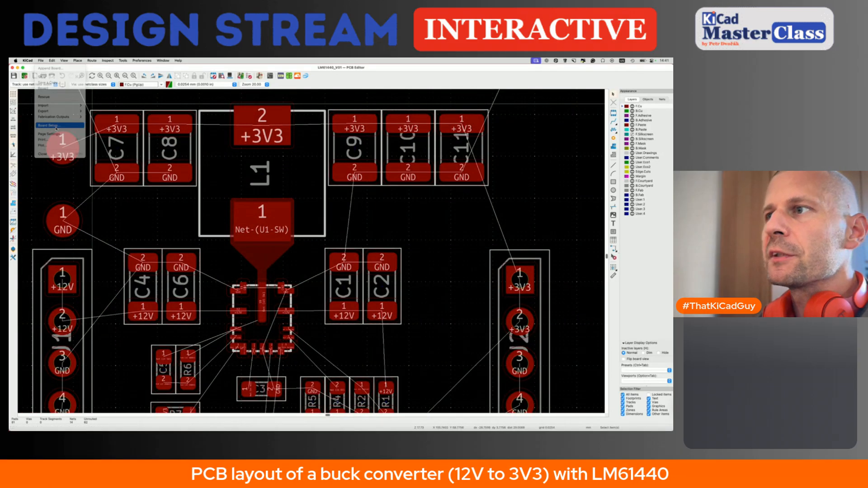
left_click(56, 127)
left_click(237, 210)
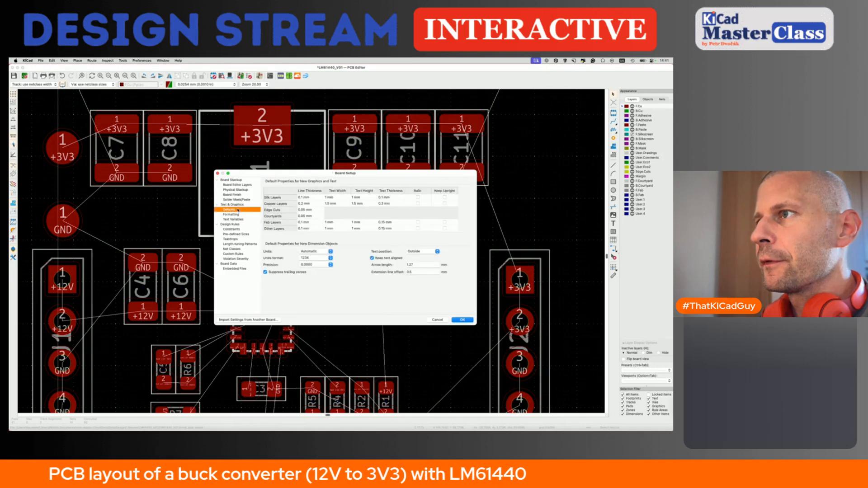
left_click(240, 229)
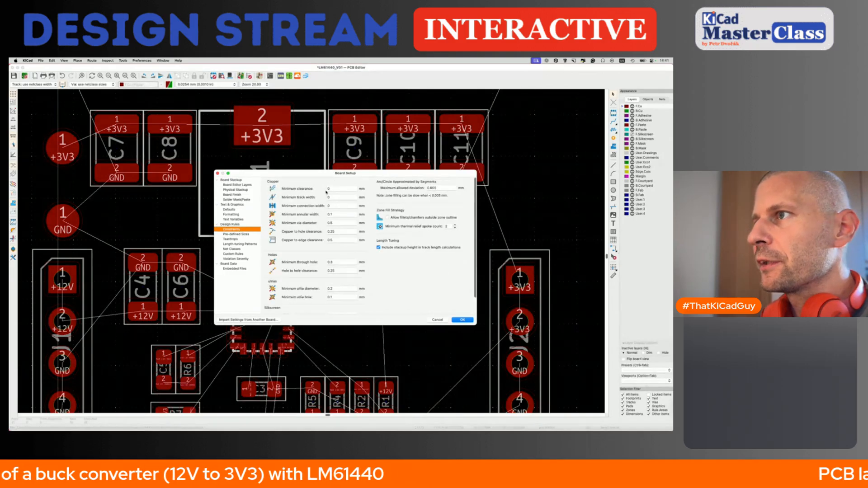
left_click(341, 223)
scroll(339, 266, "down", 2)
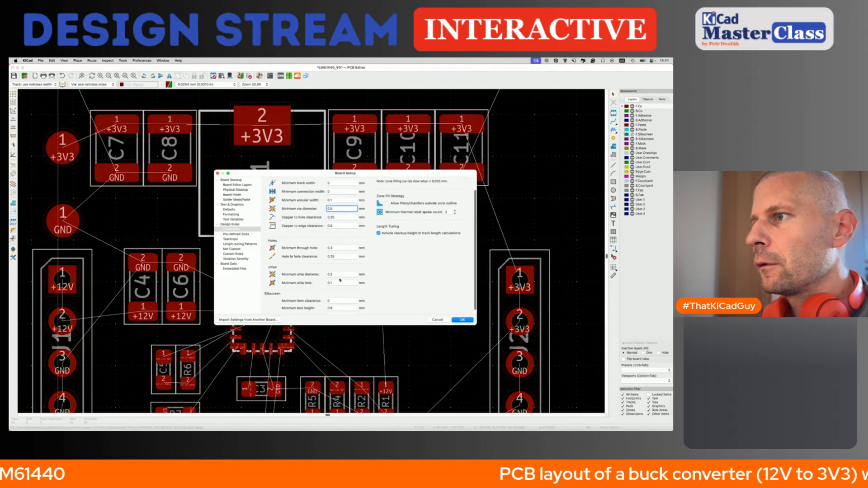
Step: Add pre-defined track widths of 0.5 mm, 1 mm and 2 mm to the board's design rules and close the setup
left_click(247, 235)
left_click(267, 310)
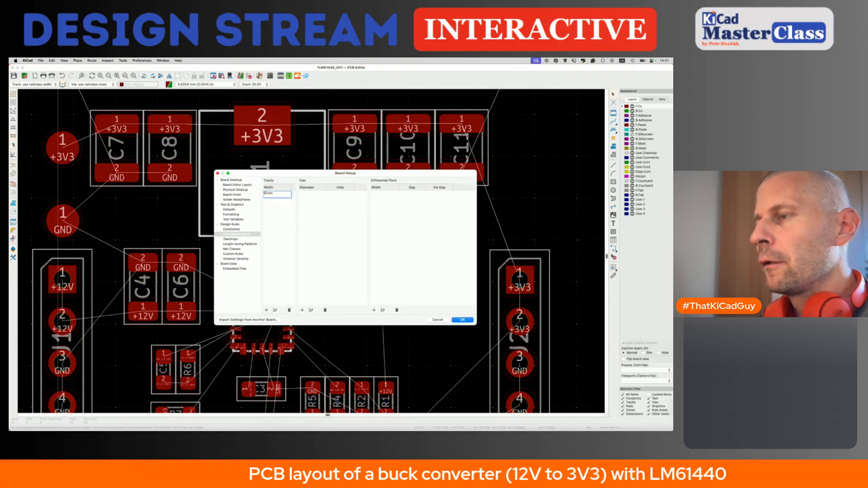
type("0.5")
key("Return")
left_click(266, 310)
type("1")
key("Return")
left_click(266, 310)
type("2")
key("Return")
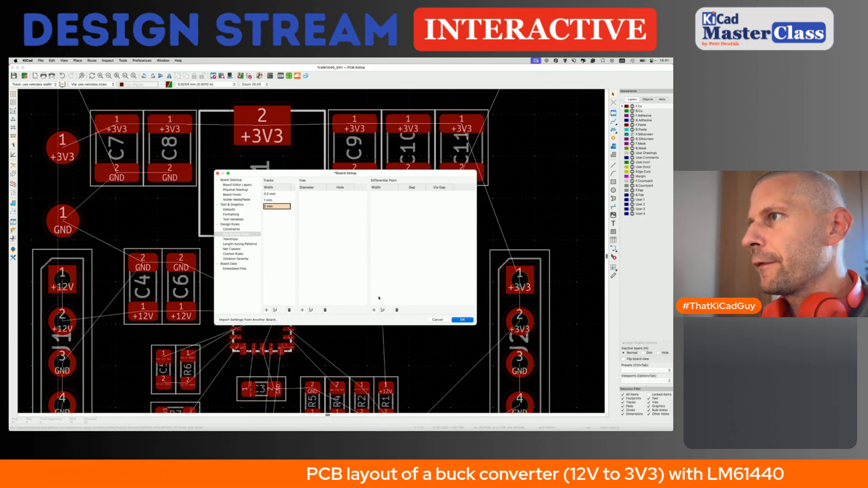
left_click(433, 320)
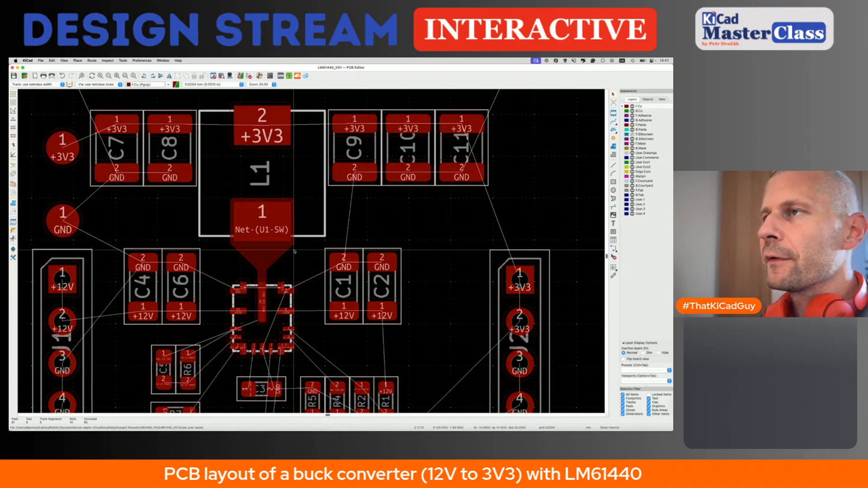
Step: Compare the copper around U1, its capacitors and L1 with the reference layout image beside the board
scroll(294, 252, "down", 3)
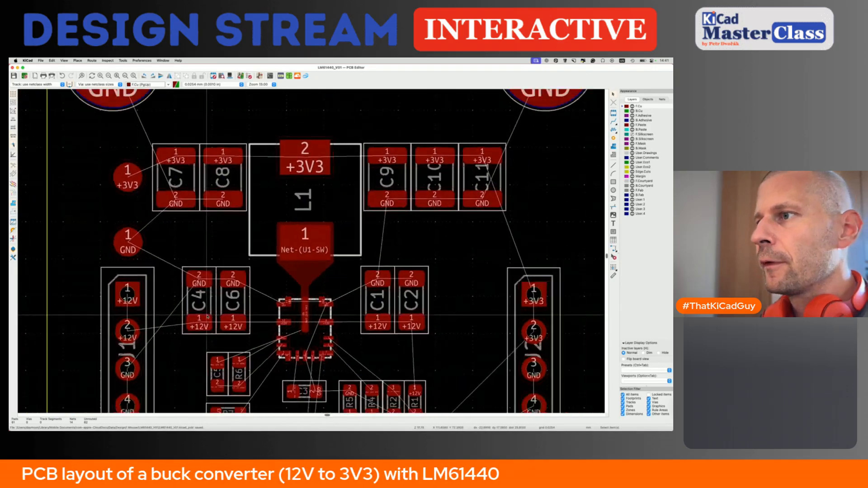
scroll(328, 235, "up", 3)
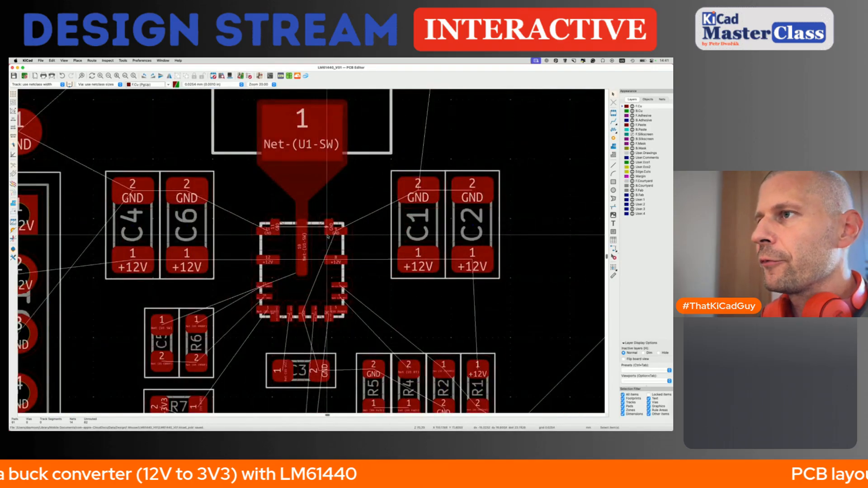
scroll(328, 237, "down", 3)
scroll(175, 286, "left", 10)
scroll(175, 286, "down", 5)
scroll(176, 286, "down", 5)
scroll(220, 188, "down", 2)
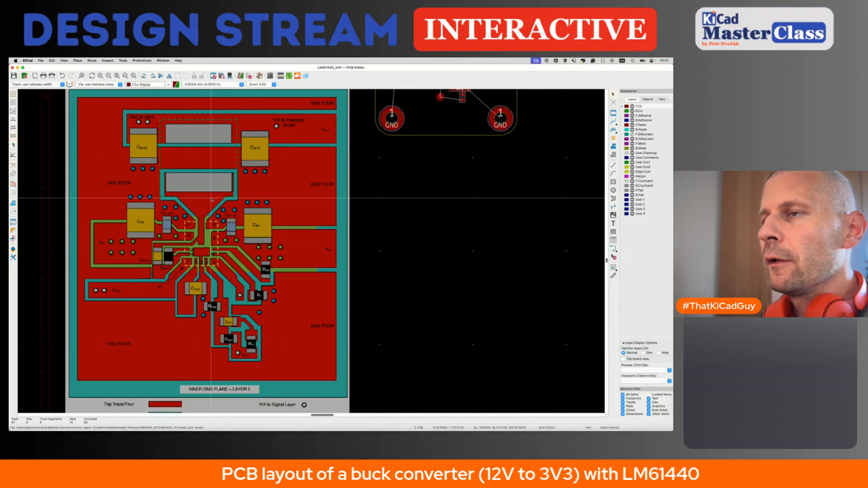
scroll(177, 239, "up", 6)
scroll(177, 239, "right", 9)
scroll(198, 256, "left", 9)
scroll(198, 256, "down", 2)
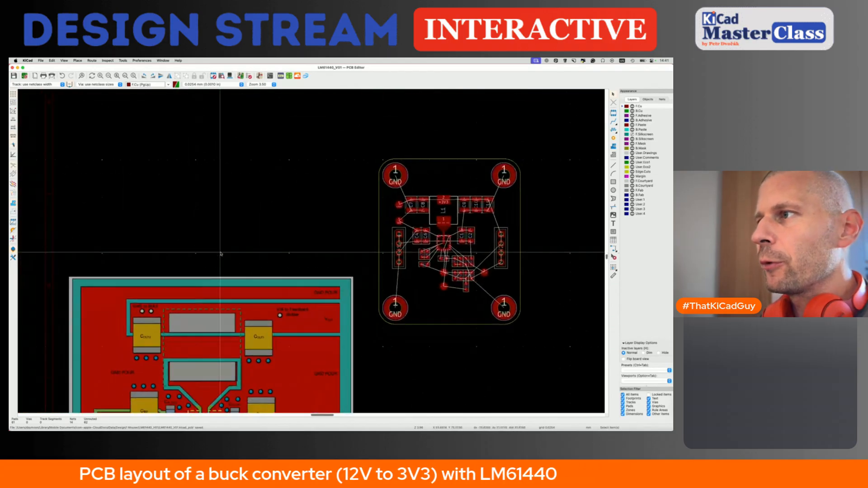
scroll(466, 250, "up", 5)
scroll(325, 202, "up", 3)
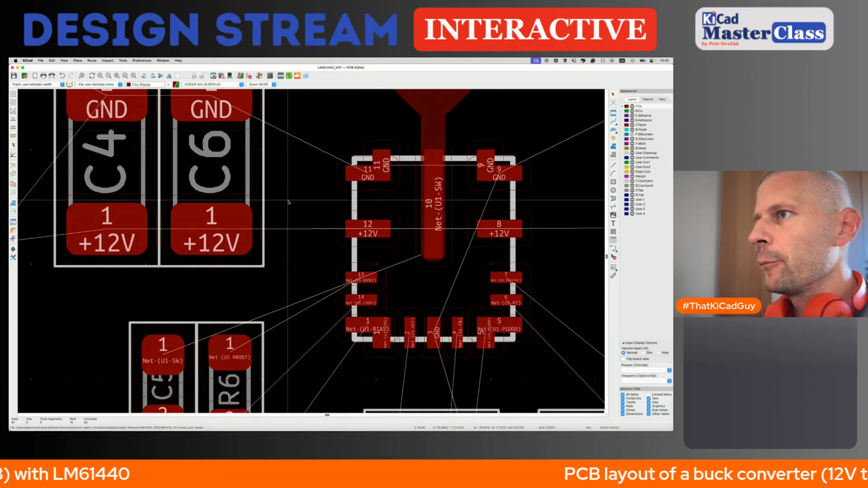
scroll(285, 268, "down", 3)
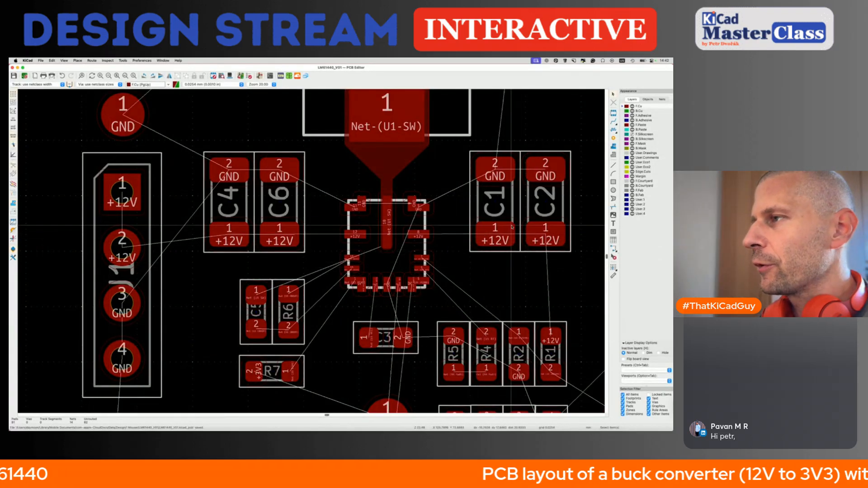
Step: Save the board and set up a new F.Cu copper zone near U1 pin 12, choosing the +12V net and raising its priority level
key("super+s")
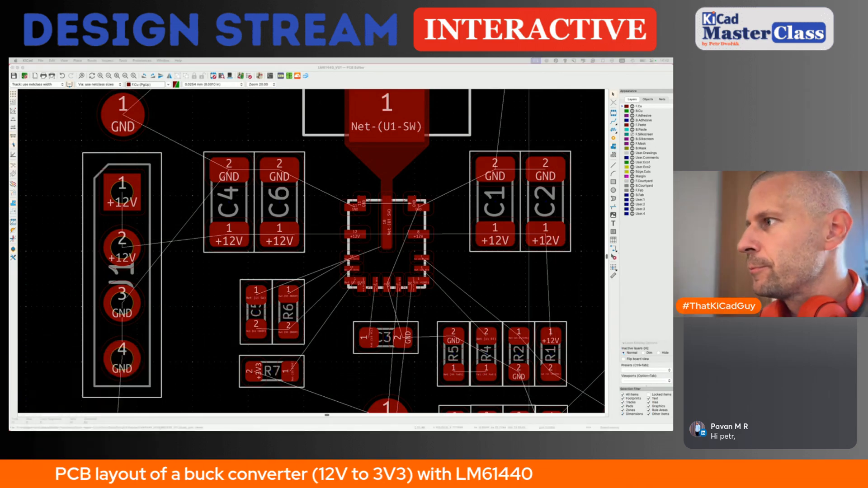
left_click(613, 147)
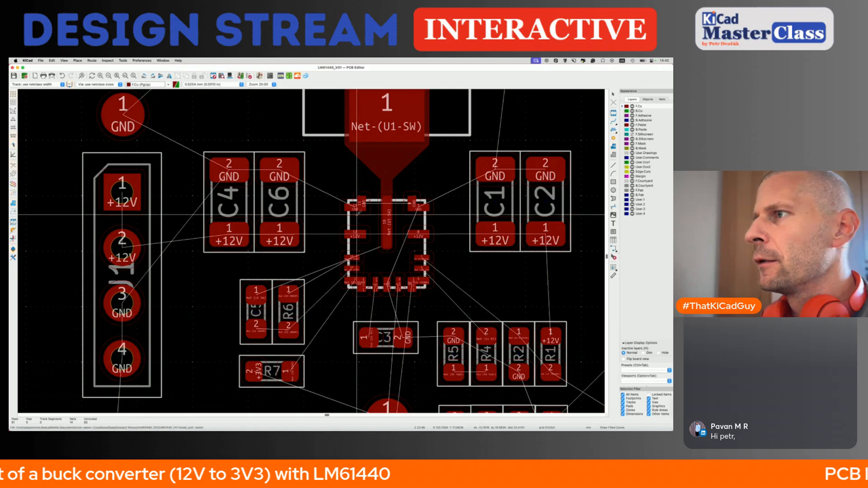
scroll(365, 212, "up", 4)
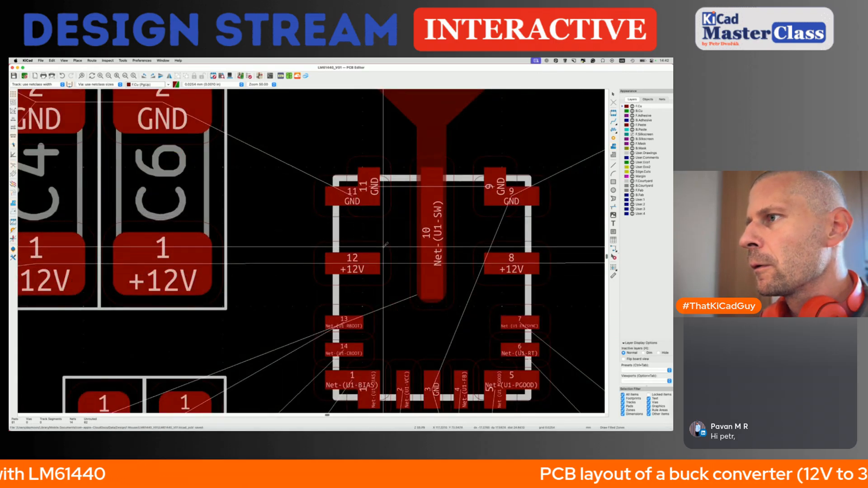
left_click(384, 248)
left_click(163, 155)
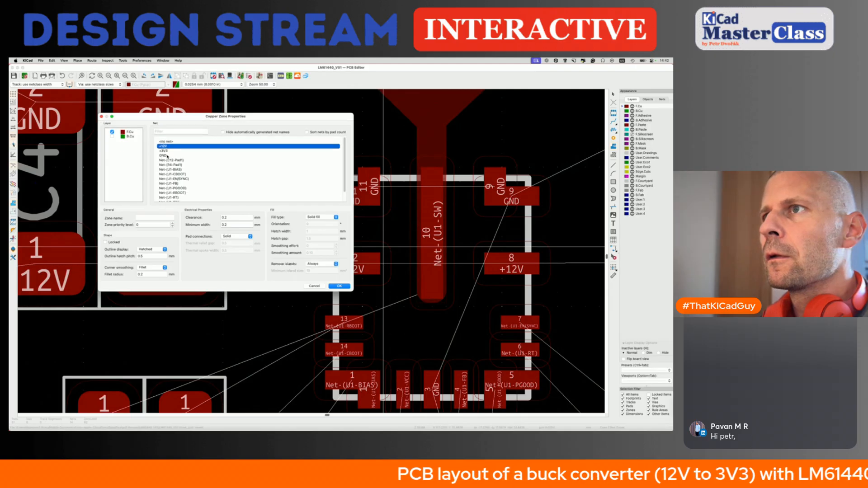
left_click(172, 226)
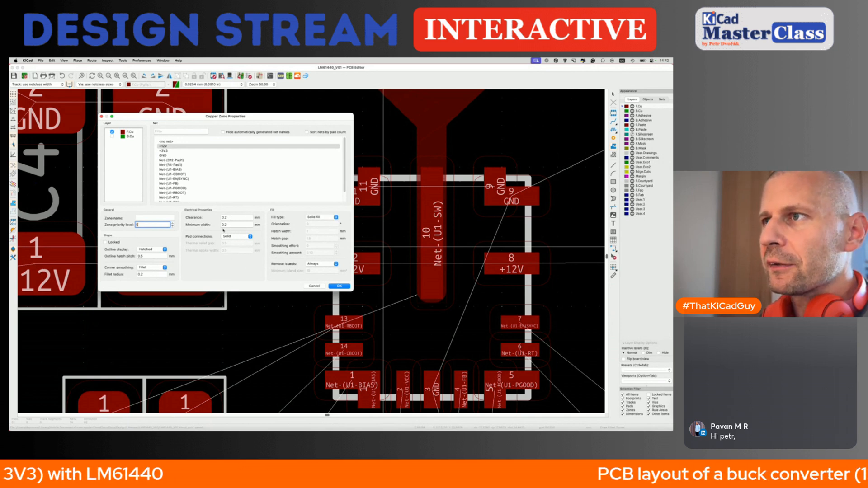
left_click(338, 286)
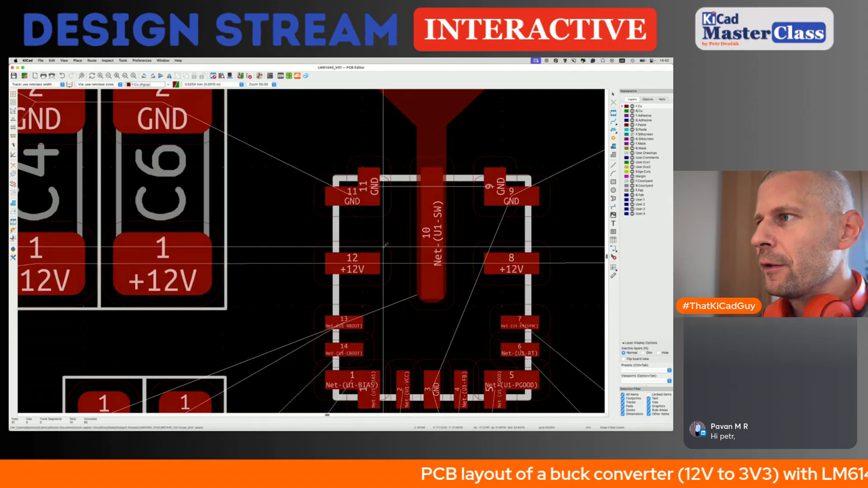
Step: Outline the +12V zone from U1 pin 12 across pad 1 of C6 and C4 and around J1 pins 1 and 2, fill it and save the board
left_click(314, 246)
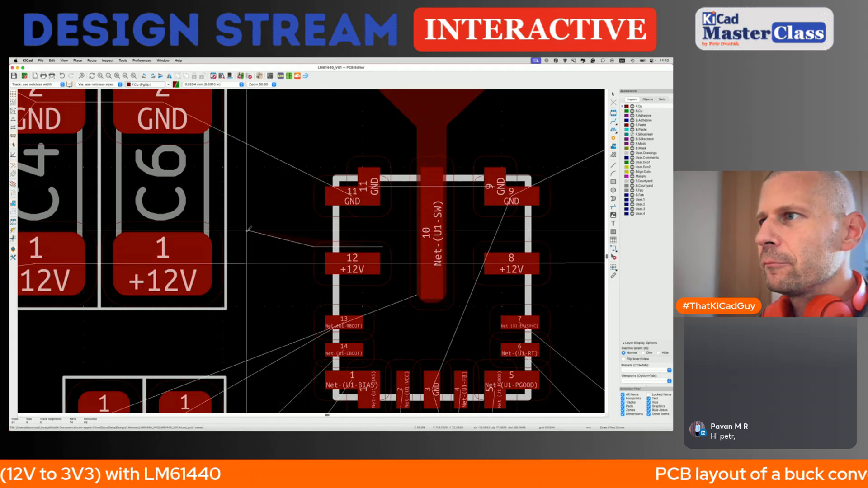
left_click(211, 227)
scroll(211, 227, "down", 5)
middle_click_drag(211, 227, 393, 223)
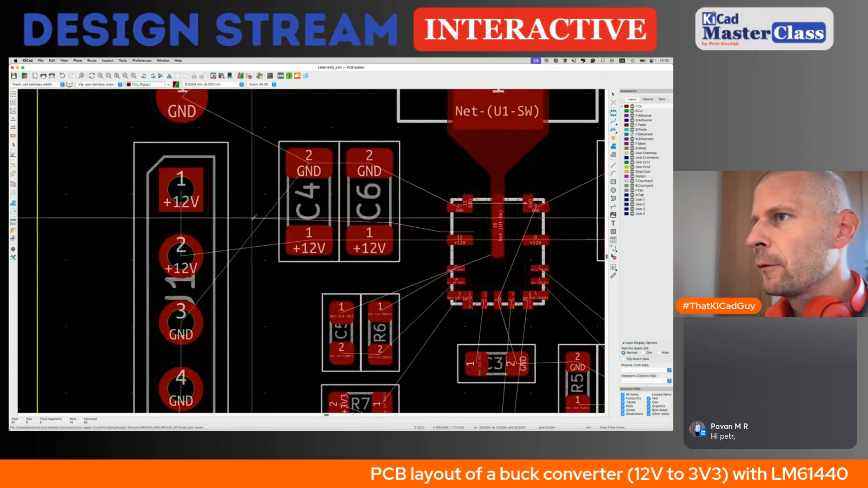
left_click(267, 151)
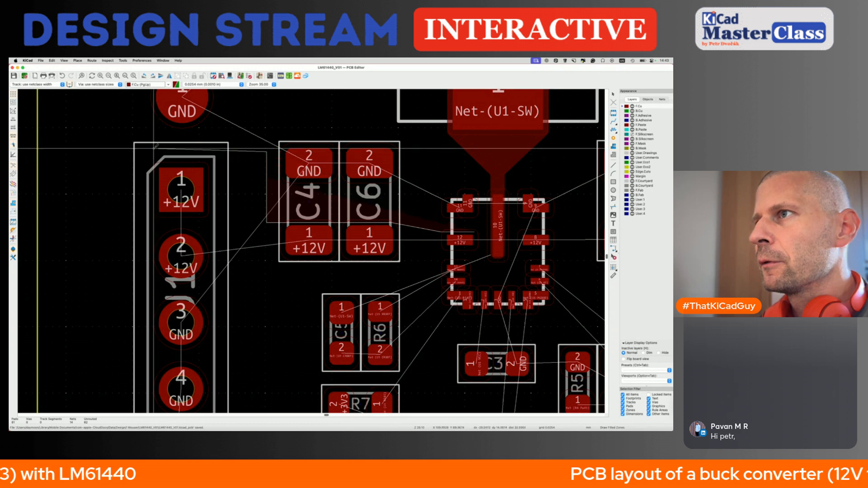
left_click(132, 151)
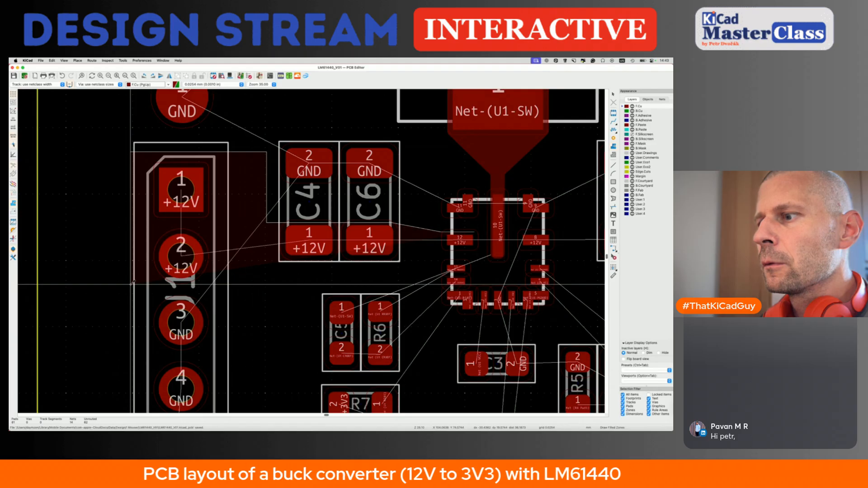
left_click(130, 284)
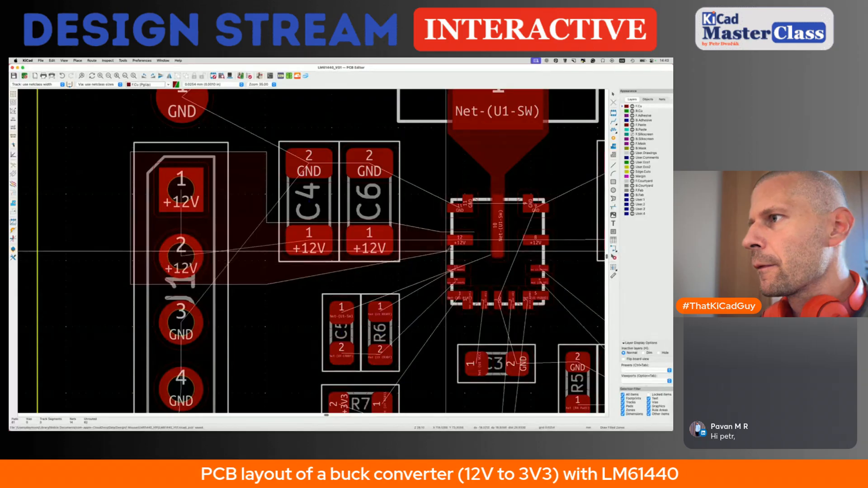
scroll(444, 254, "up", 2)
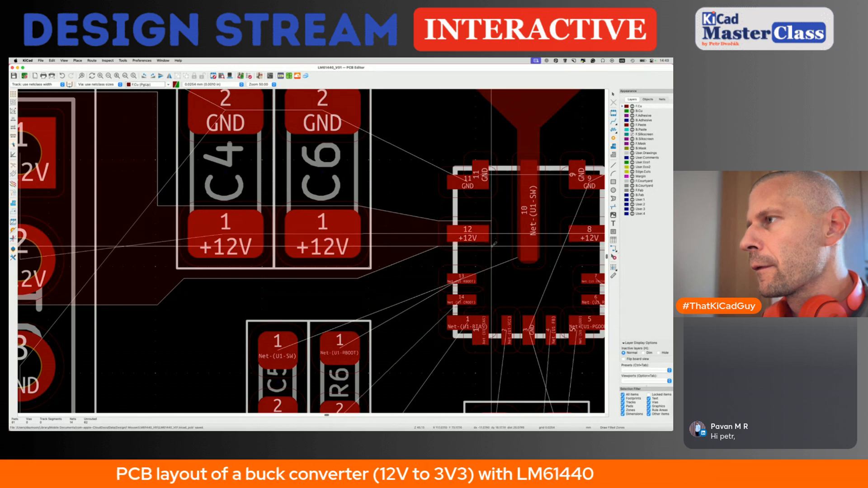
double_click(493, 220)
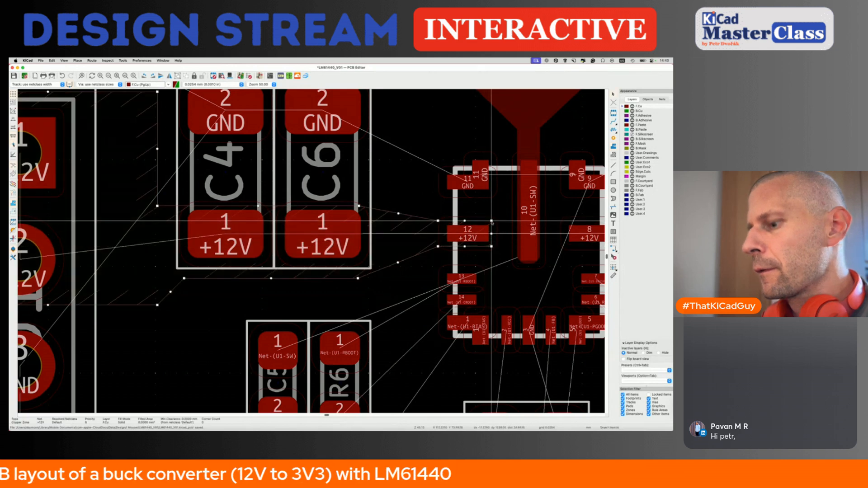
key("ctrl+s")
Step: Place a +12V through via in the copper zone between J1 pin 1 and C4
scroll(374, 250, "down", 5)
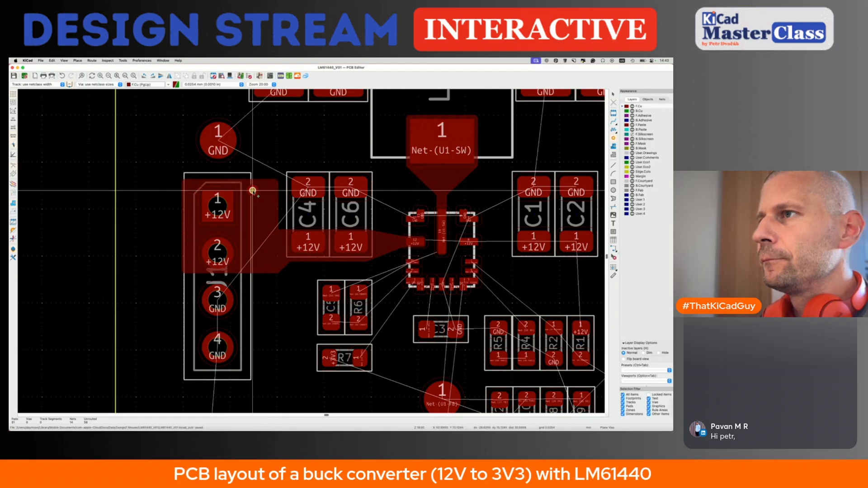
left_click(252, 190)
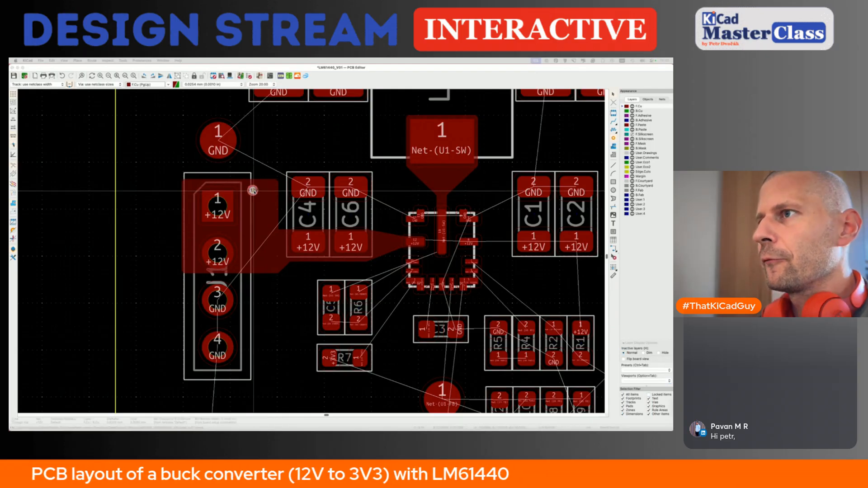
Step: Try to array the +12V via as a 2 by 5 grid with 1 mm spacing both ways, keeping the source item in place, and undo it
key("ctrl+t")
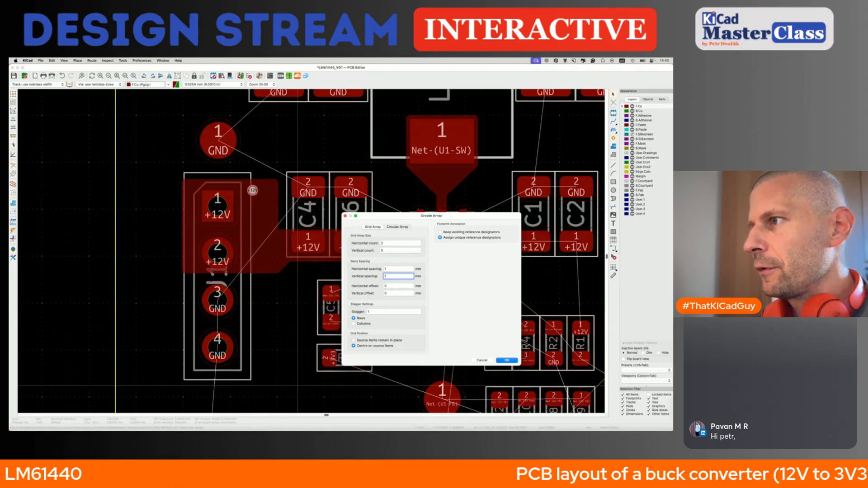
left_click(503, 360)
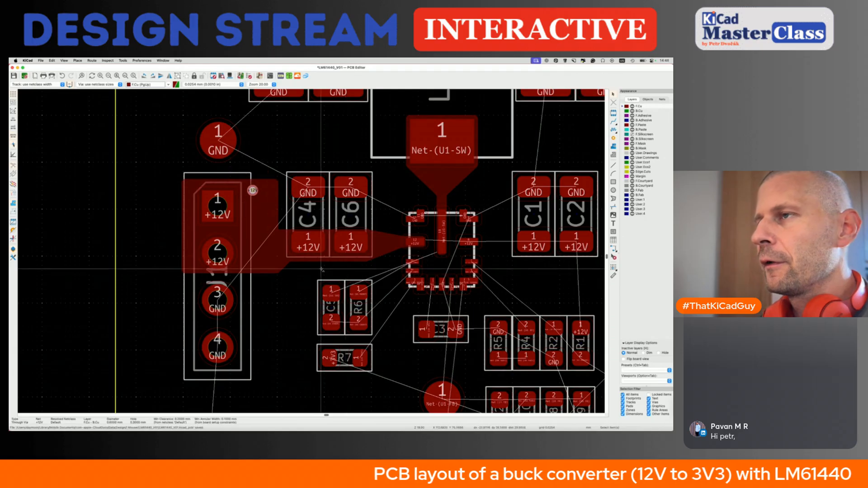
key("ctrl+t")
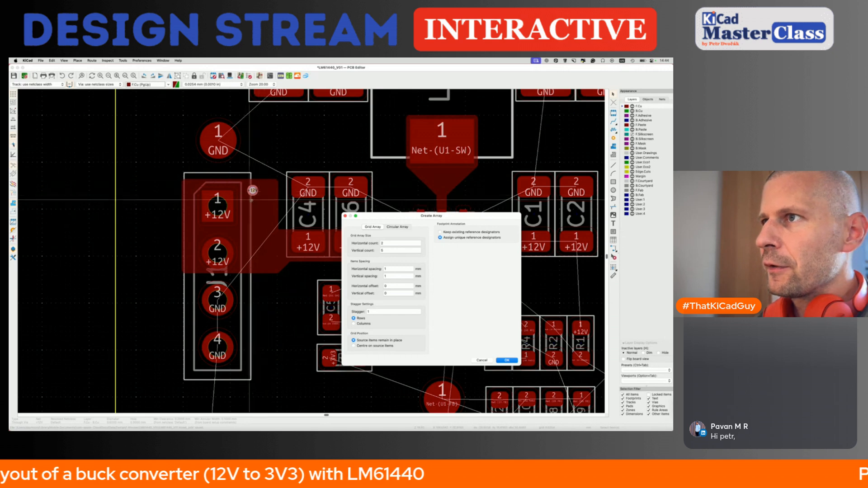
left_click(508, 361)
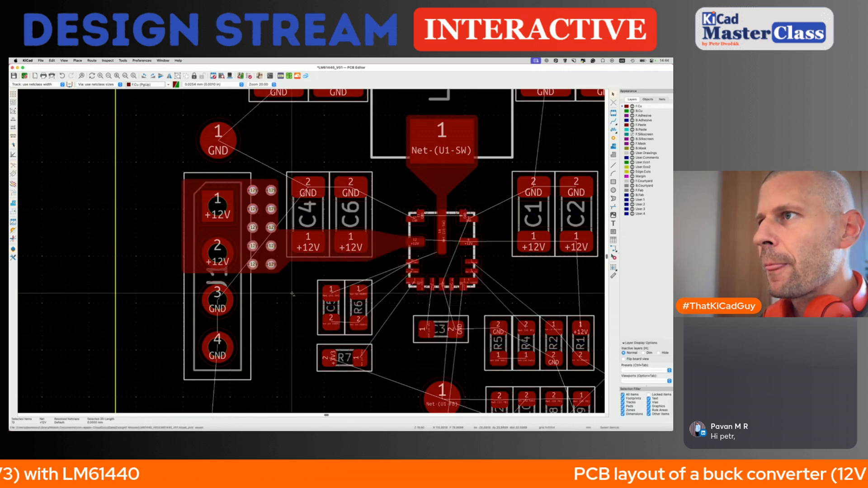
key("super+z")
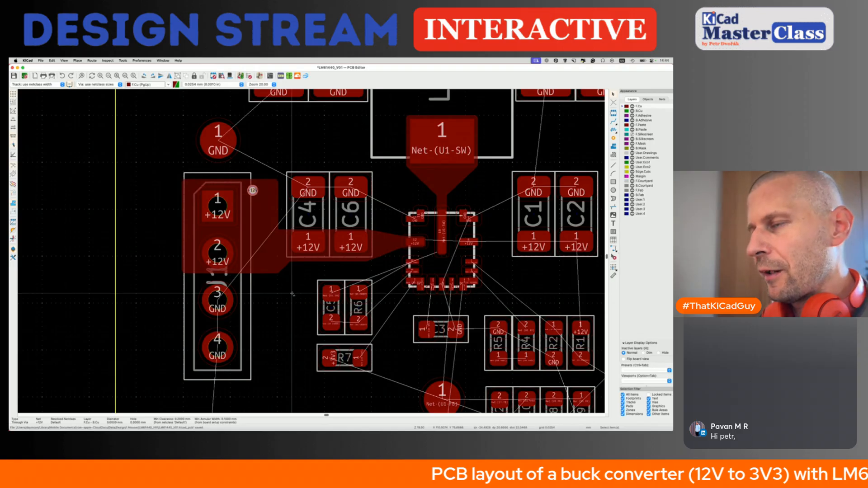
Step: Array the +12V via as a 2 by 5 grid with 0.8 mm horizontal and 1 mm vertical spacing, source in place, and save the board
key("super+t")
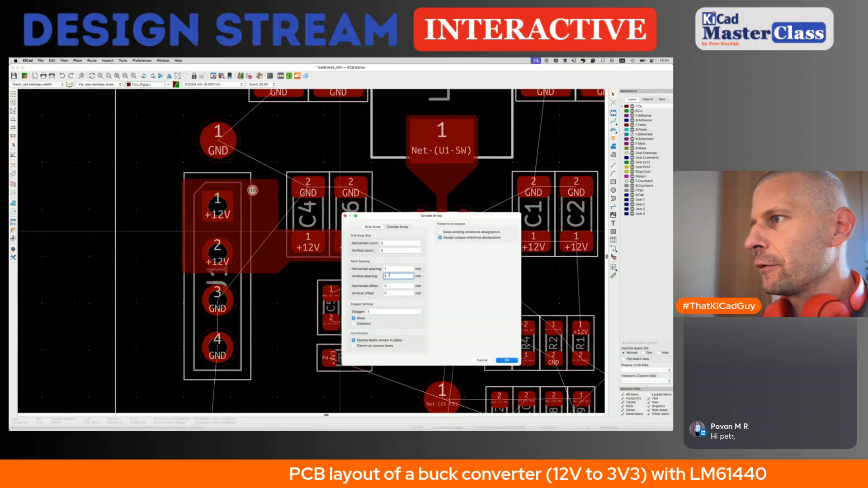
type("0.8")
key("Return")
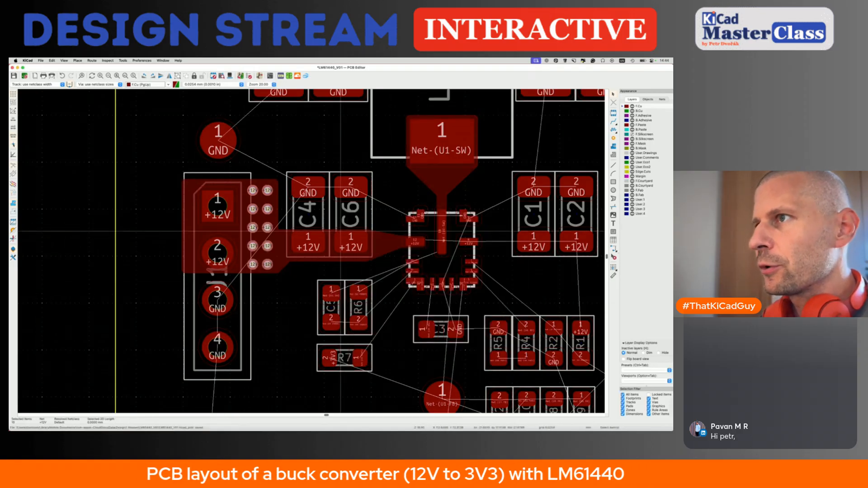
scroll(314, 280, "down", 4)
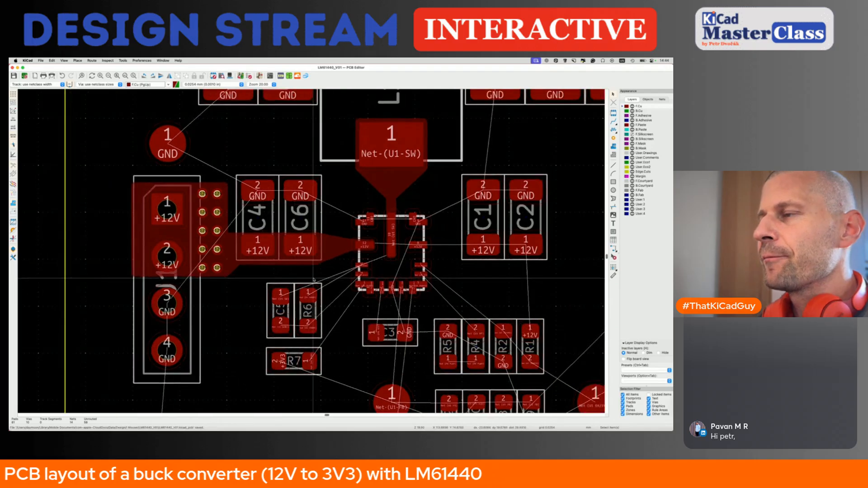
Step: Route a Net-(U1-SW) track from U1 pin 10 to pad 1 of C5, passing below the +12V zone
scroll(319, 265, "up", 5)
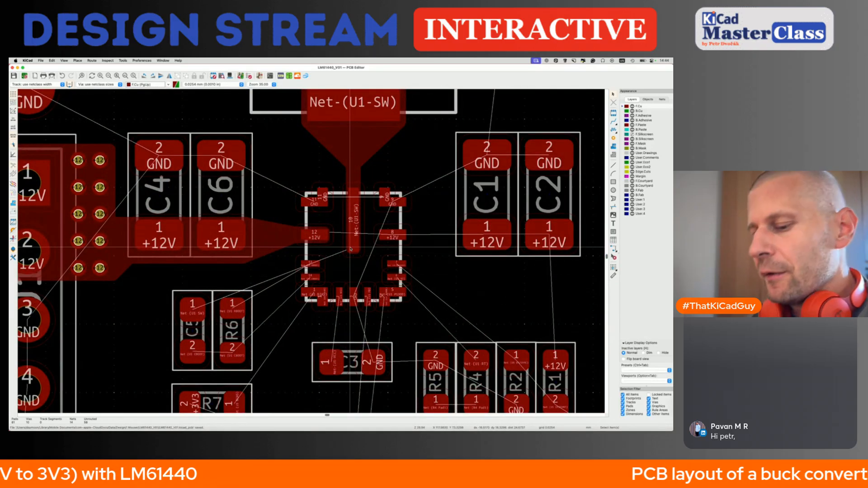
key("x")
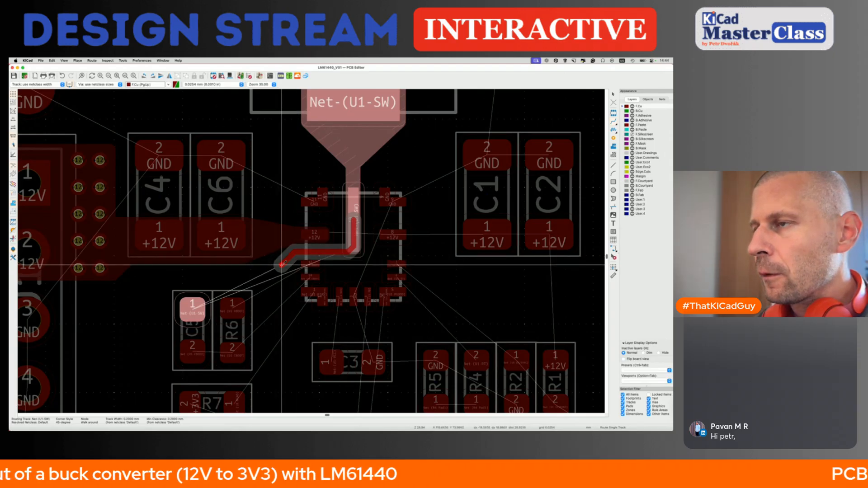
left_click(192, 304)
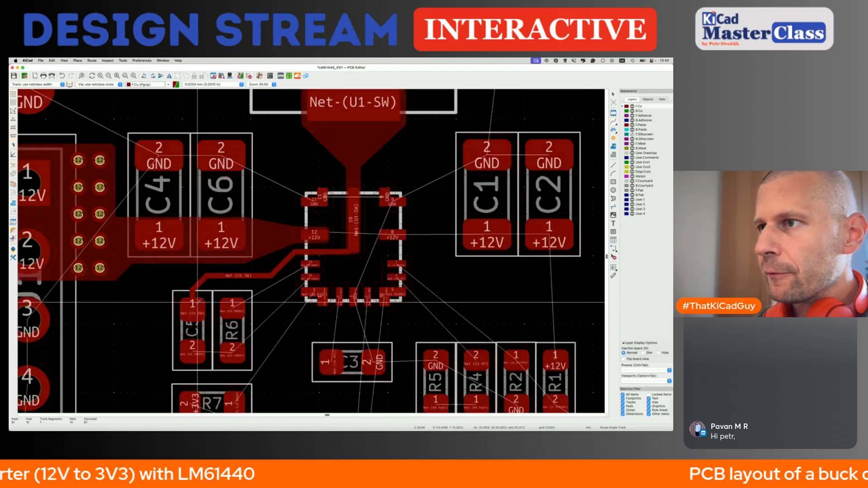
Step: Route the RBOOT track from U1 pin 13 to pad 1 of R6 and end the routing
left_click(312, 264)
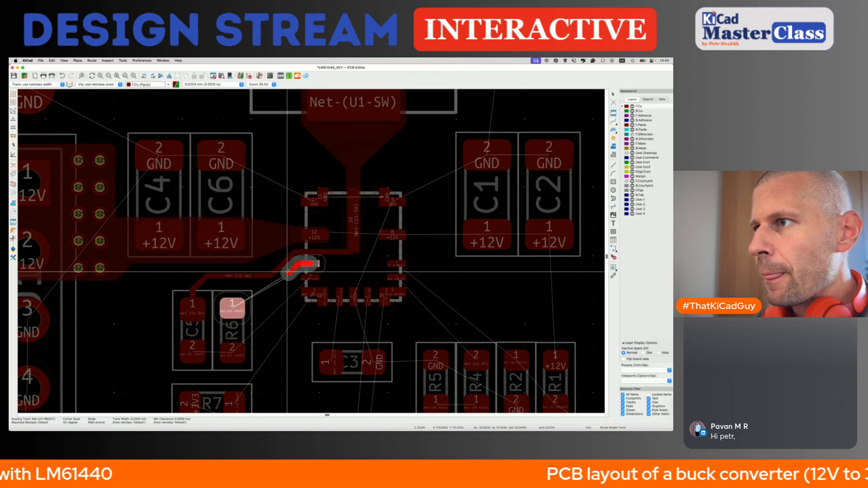
left_click(234, 291)
left_click(235, 290)
key("Escape")
left_click(310, 277)
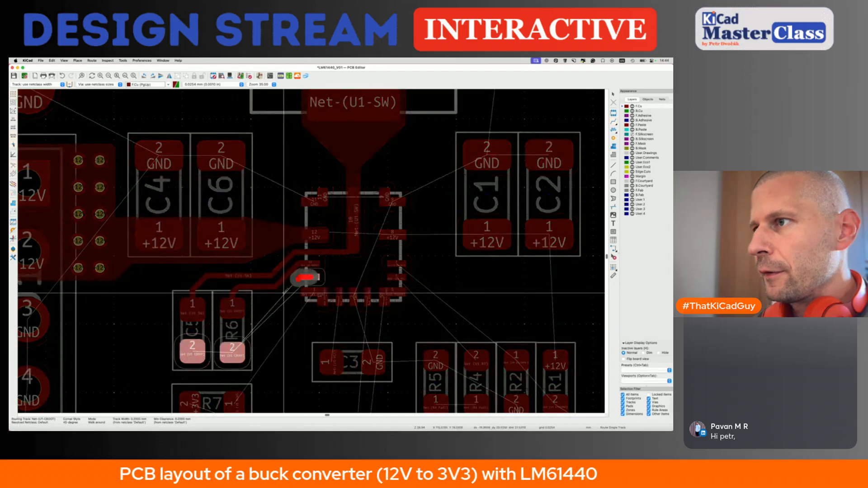
key("Escape")
key("Escape")
Step: Shift the segments of the Net-(U1-SW) and RBOOT tracks between U1 and C5/R6 to tidy their diagonal and horizontal runs
scroll(277, 275, "up", 2)
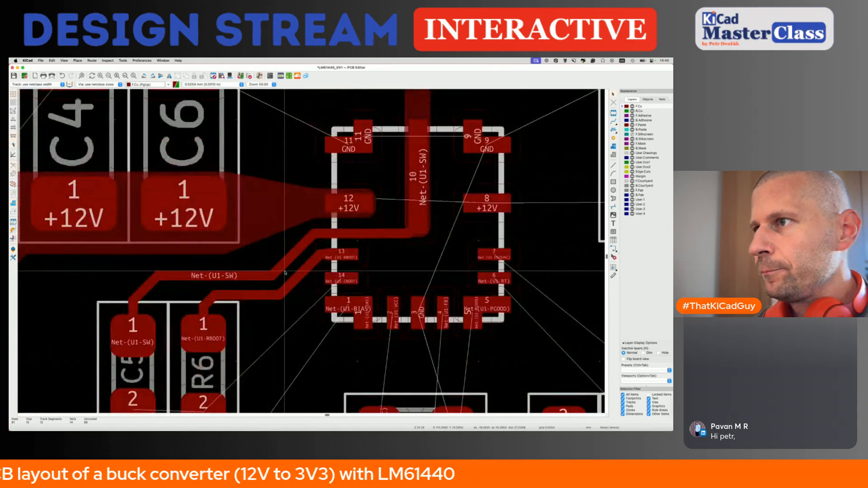
key("Escape")
left_click_drag(288, 261, 257, 290)
left_click_drag(292, 255, 287, 253)
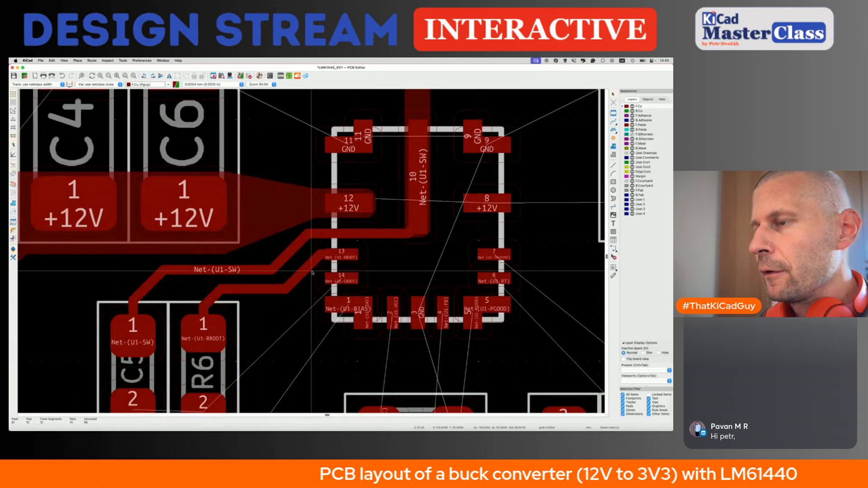
Step: Check the +12V zone's properties and move the diagonal Net-(U1-SW) track segment slightly closer to U1
double_click(295, 229)
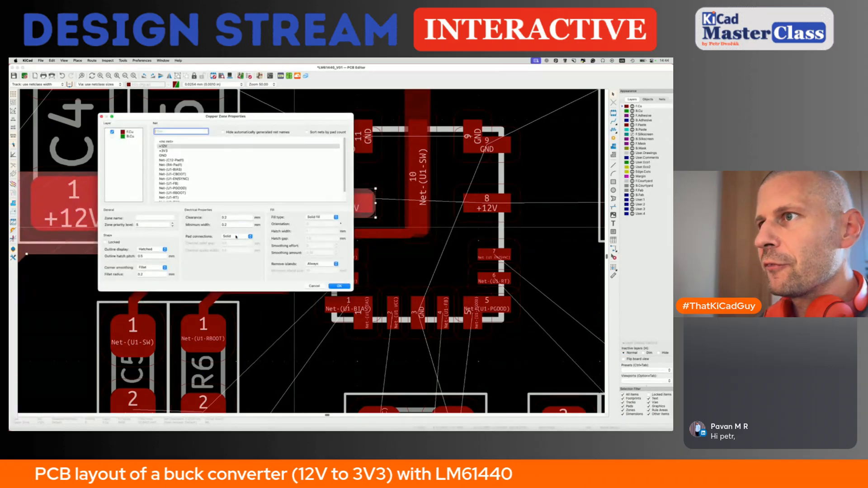
key("Return")
left_click(294, 247)
left_click_drag(295, 247, 300, 249)
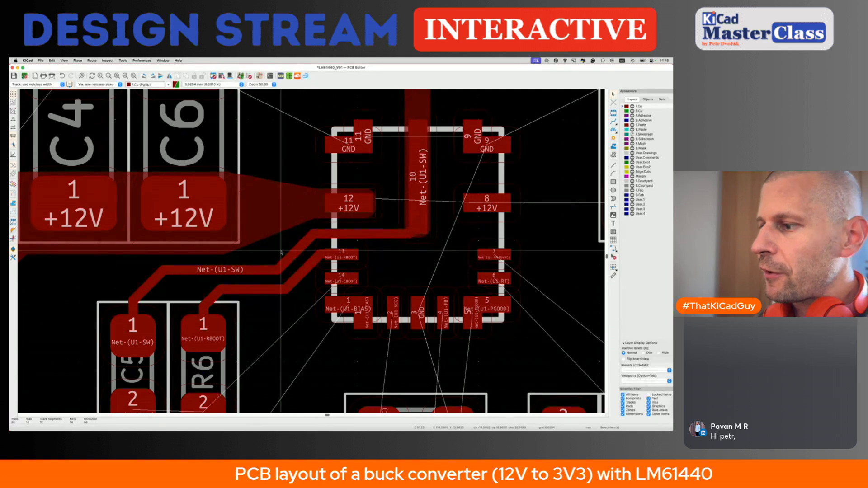
Step: Cancel the CBOOT track started at U1 pin 14 and save the board
key("x")
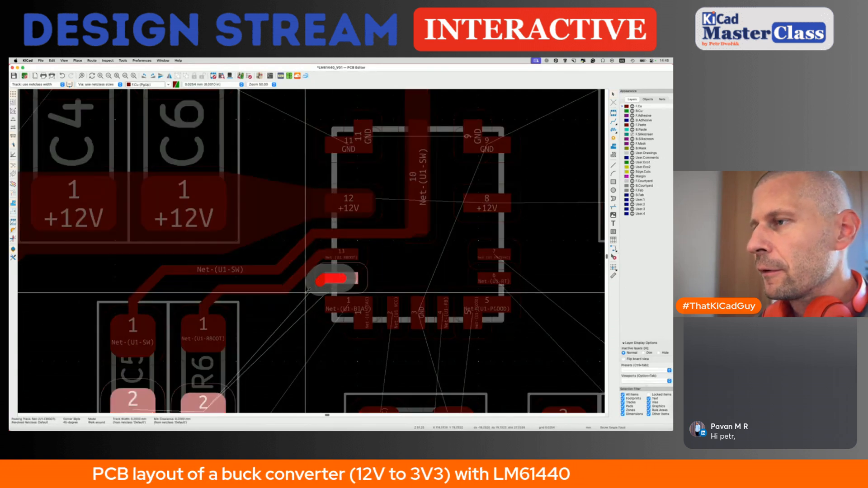
key("Escape")
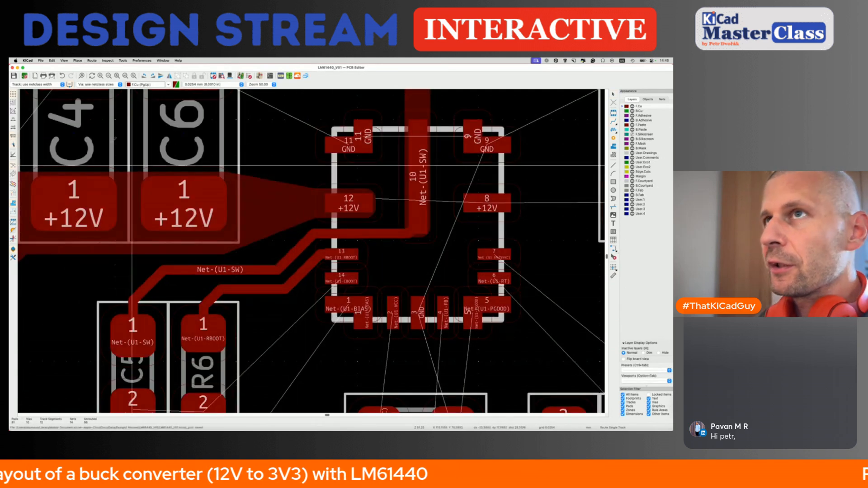
left_click(41, 60)
left_click(63, 126)
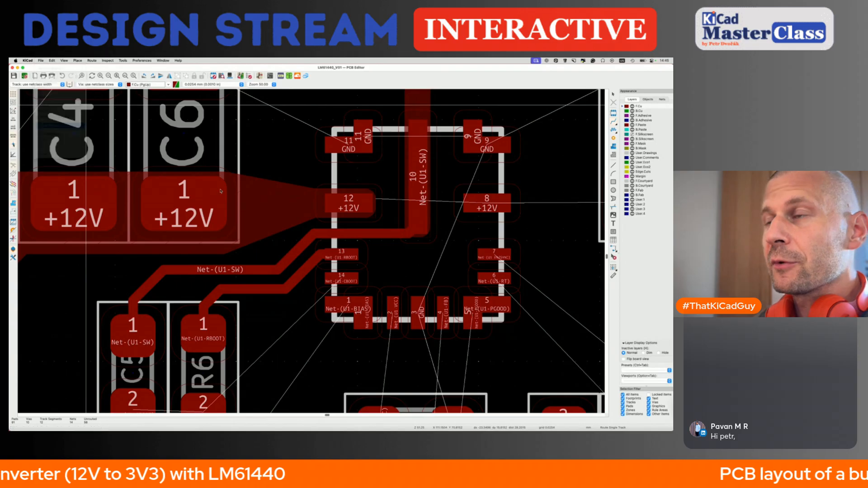
Step: Set the Default netclass clearance to 0.175 mm in the board setup
left_click(233, 249)
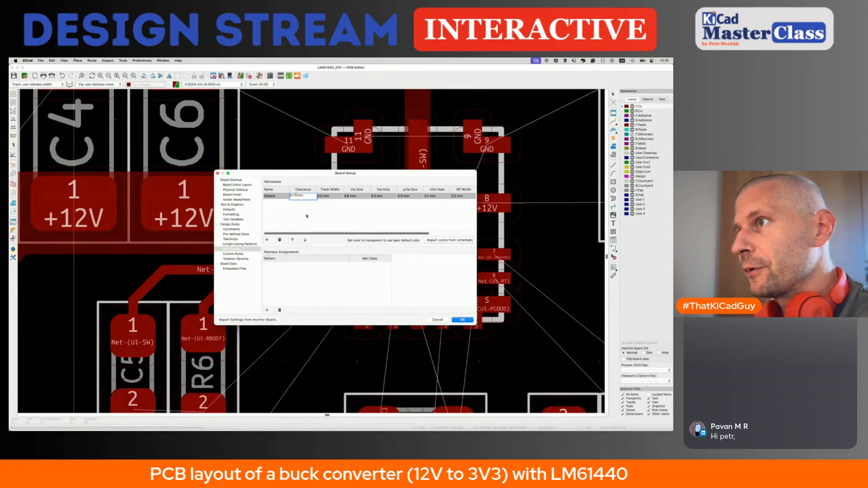
key("Return")
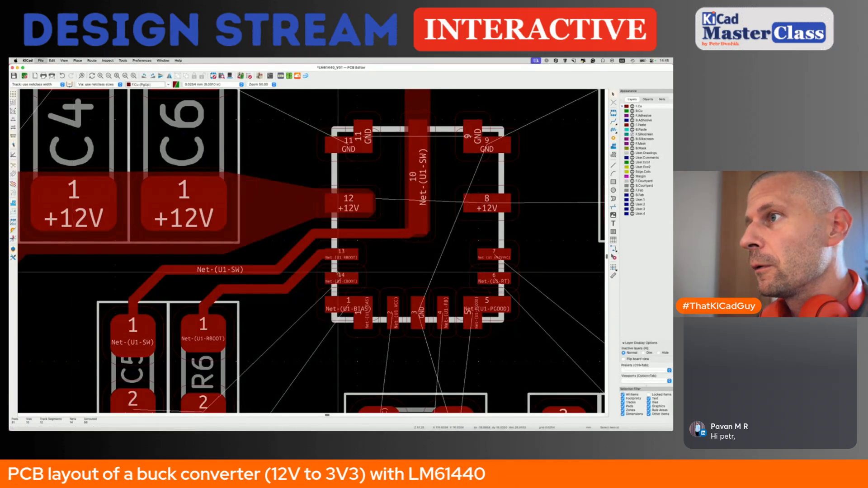
Step: Route the CBOOT track from U1 pin 14 to pad 2 of R6 and on to pad 2 of C5, and save the board
scroll(324, 276, "up", 3)
key("x")
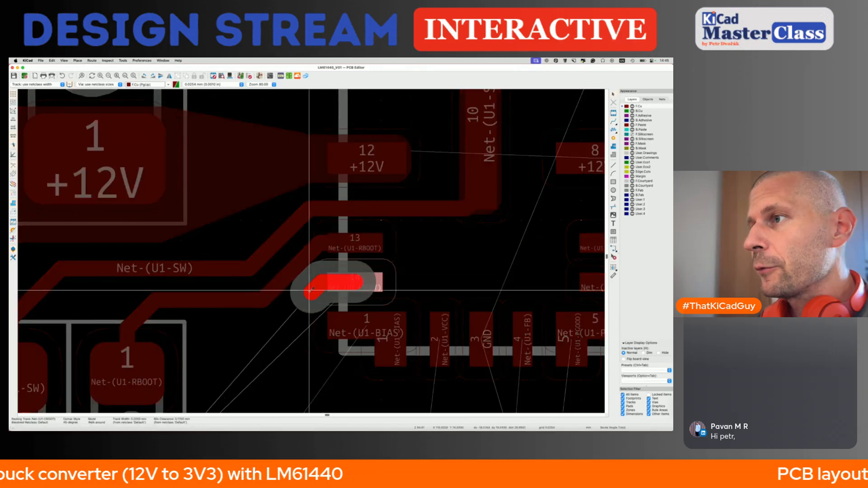
scroll(241, 322, "down", 3)
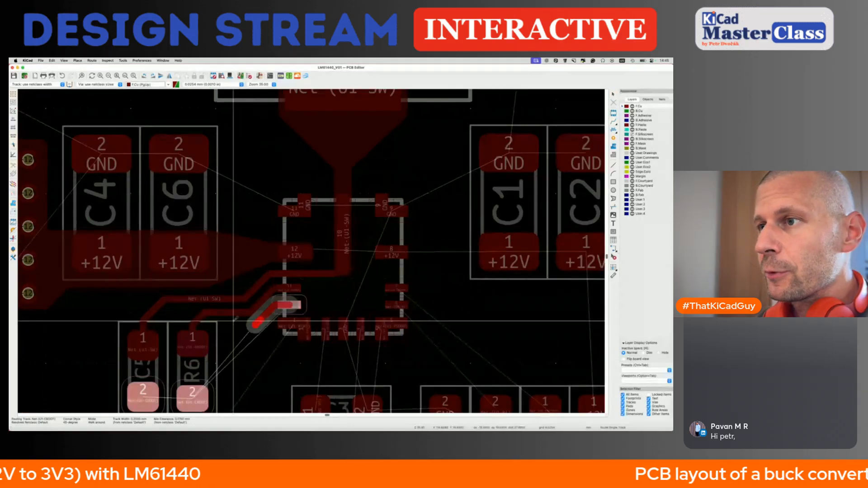
left_click(193, 394)
key("super+s")
scroll(184, 398, "down", 2)
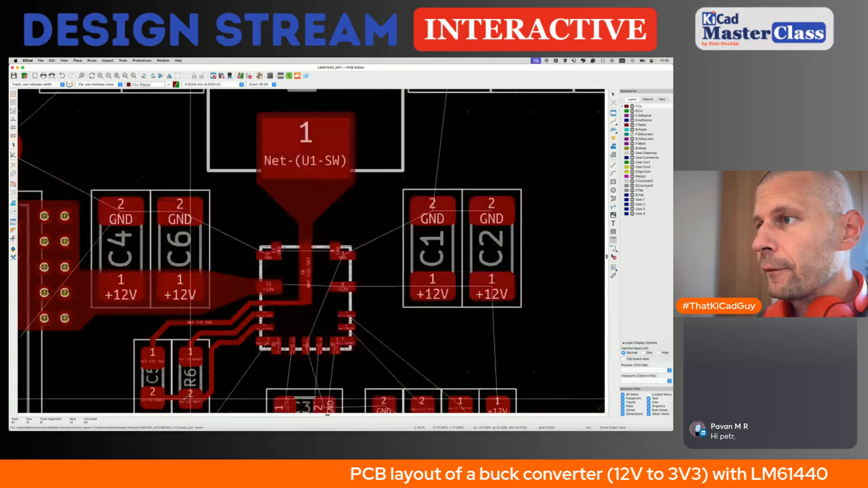
Step: Route the Net-(U1-BIAS) track from U1 pin 1 down to pad 1 of R7
middle_click_drag(242, 347, 210, 311)
scroll(221, 283, "up", 2)
middle_click_drag(223, 378, 227, 284)
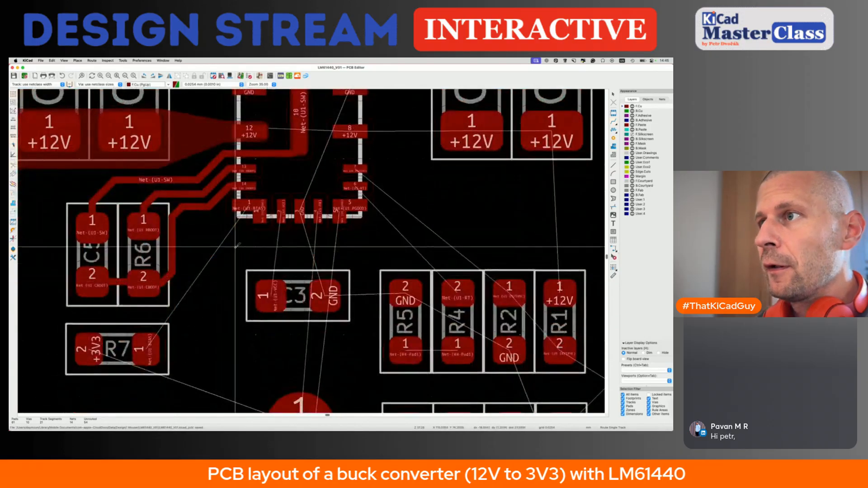
scroll(257, 239, "up", 2)
left_click(265, 204)
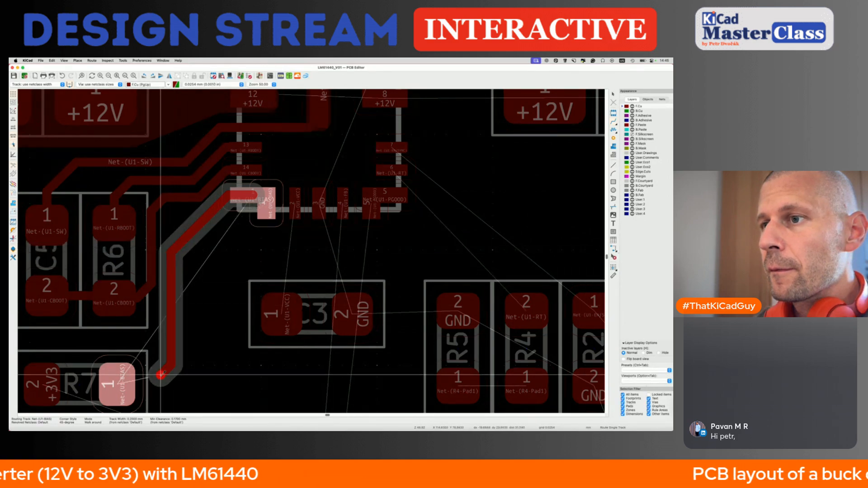
left_click(118, 384)
middle_click_drag(119, 384, 168, 312)
scroll(131, 347, "down", 3)
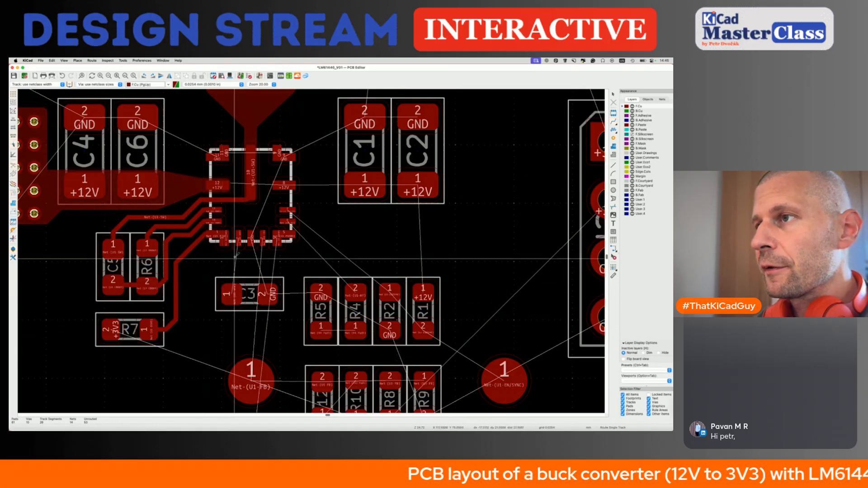
Step: Compare the routed bootstrap and BIAS tracks with the reference layout picture placed beside the board
scroll(235, 250, "up", 3)
scroll(235, 251, "down", 6)
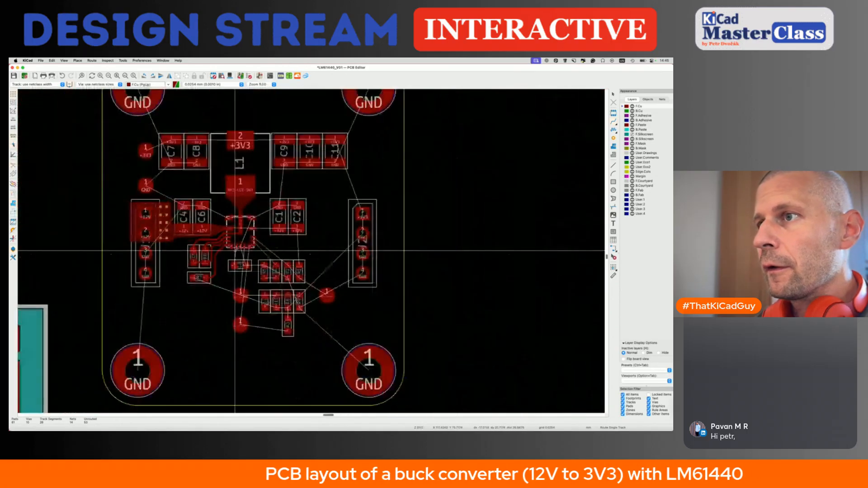
scroll(235, 251, "down", 5)
scroll(235, 251, "left", 8)
scroll(235, 251, "down", 6)
scroll(235, 252, "left", 3)
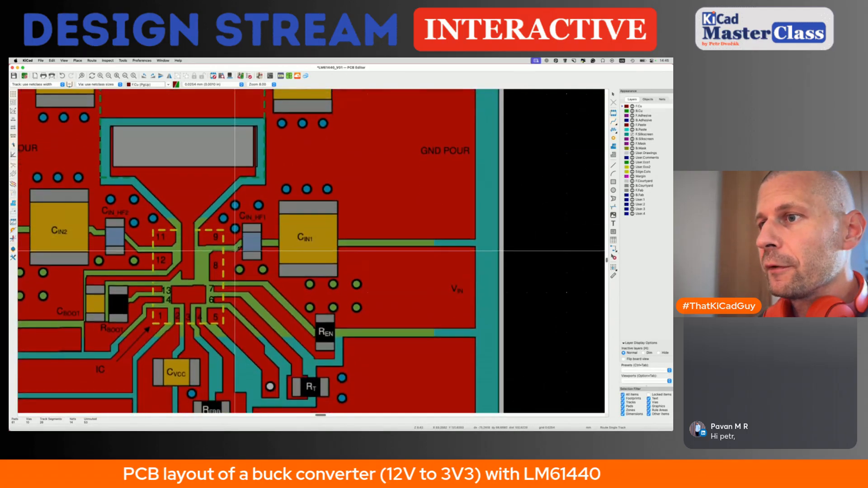
scroll(234, 252, "down", 2)
scroll(234, 252, "down", 3)
scroll(233, 255, "up", 4)
scroll(233, 254, "right", 5)
scroll(274, 218, "up", 4)
scroll(273, 218, "up", 3)
scroll(274, 227, "right", 3)
scroll(274, 227, "down", 1)
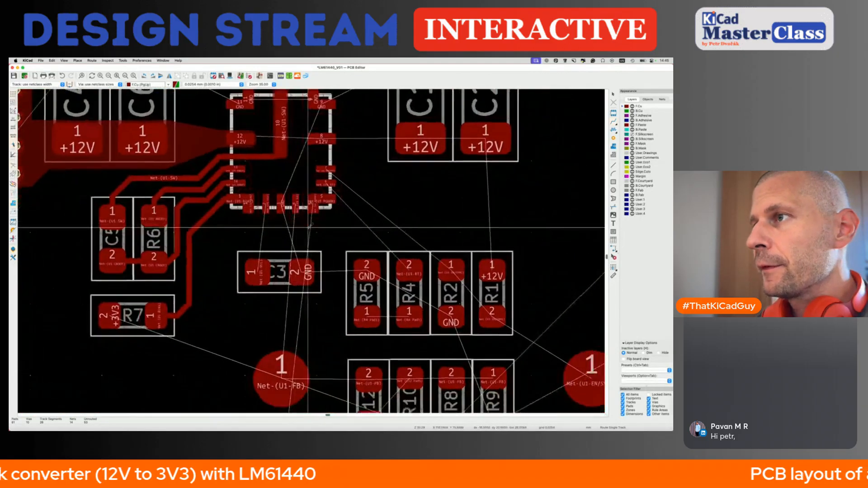
Step: Examine how the reference layout connects the VCC capacitor and the feedback parts to the IC's lower pins
scroll(249, 154, "up", 2)
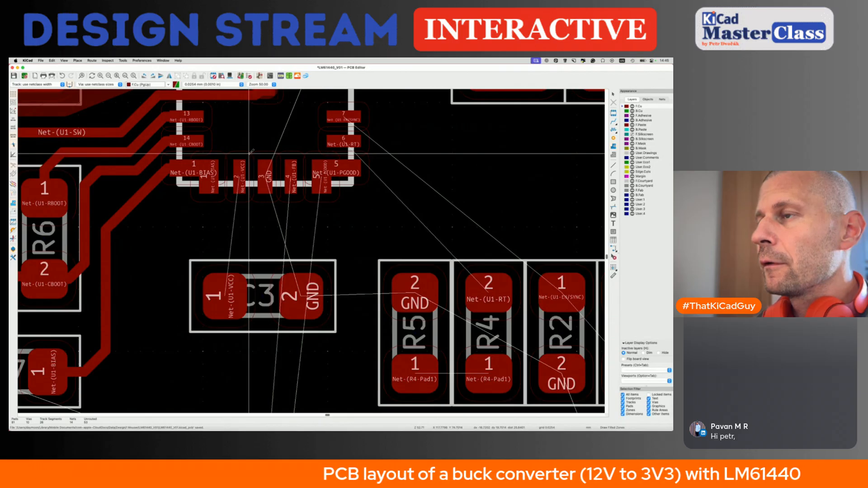
scroll(249, 154, "down", 6)
scroll(189, 343, "up", 5)
scroll(190, 344, "down", 8)
scroll(190, 344, "left", 8)
scroll(209, 256, "down", 4)
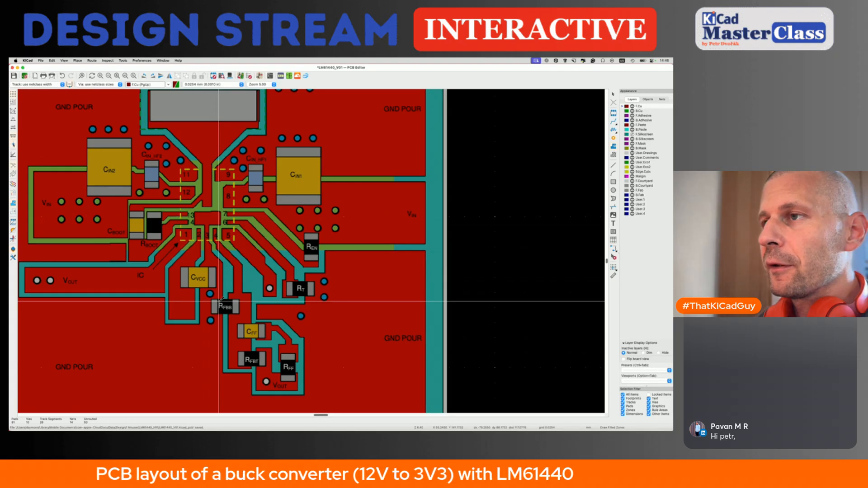
key("super+Tab")
key("super+Tab")
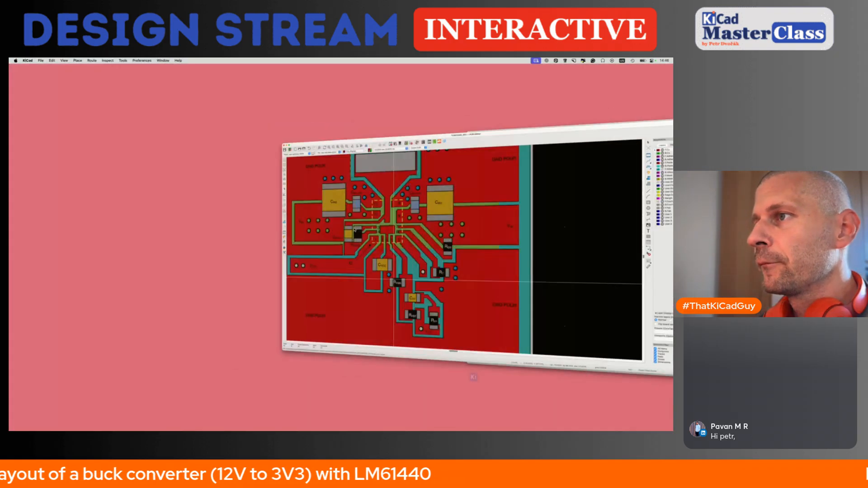
scroll(514, 185, "right", 14)
scroll(514, 186, "up", 4)
scroll(513, 185, "left", 5)
scroll(513, 184, "left", 5)
scroll(514, 184, "up", 2)
scroll(343, 217, "up", 5)
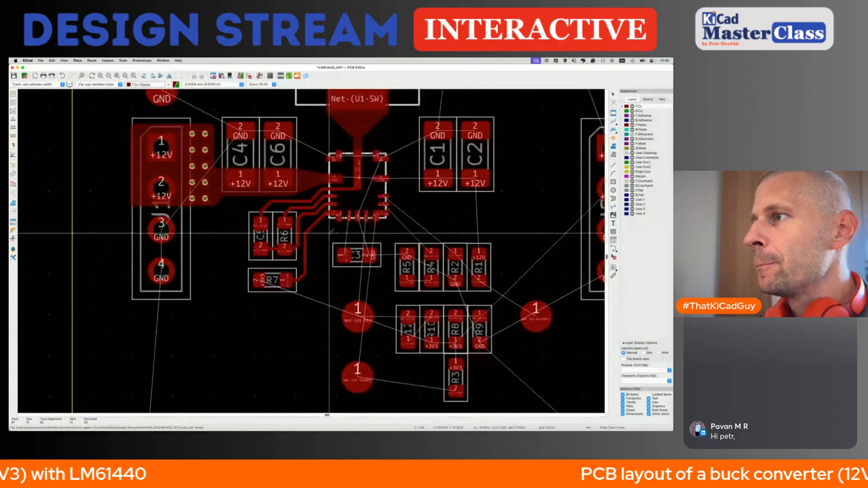
Step: Start a solid-filled F.Cu copper zone at U1 pin 2 and assign it to Net-(U1-VCC)
scroll(331, 231, "up", 3)
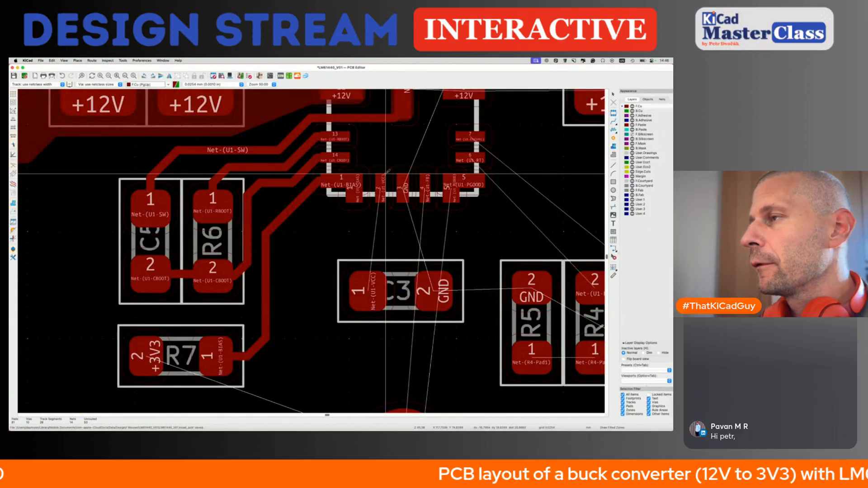
left_click(386, 173)
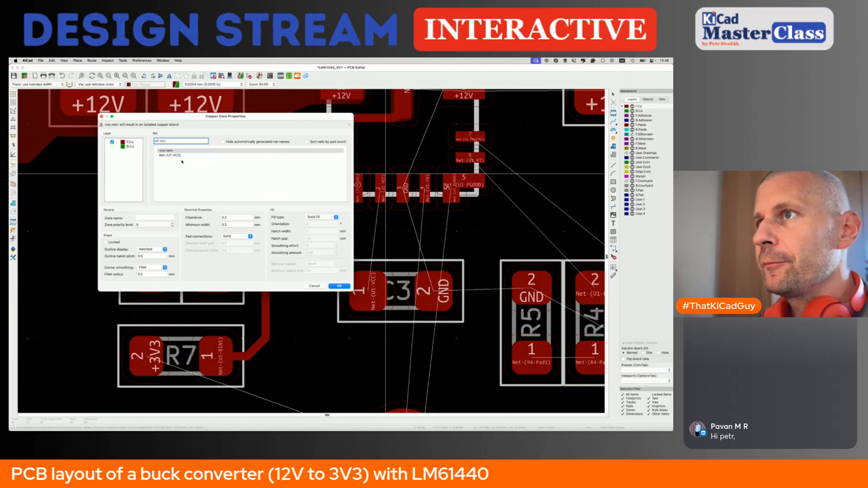
left_click(182, 156)
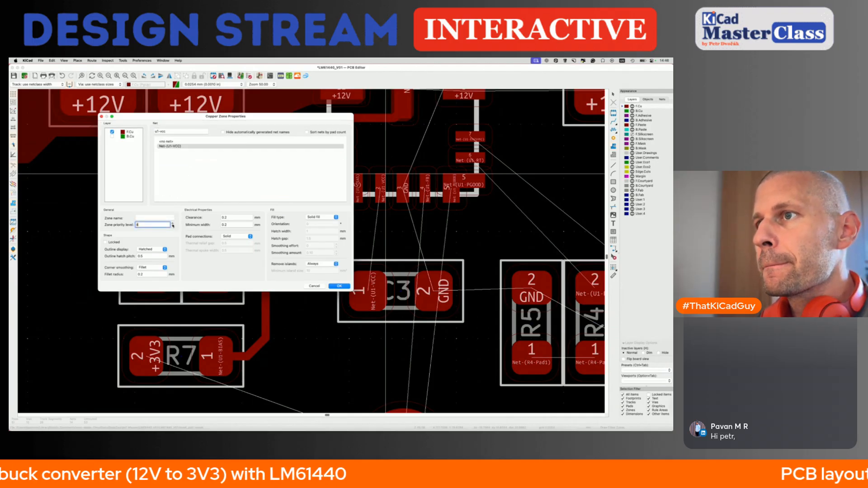
left_click(340, 286)
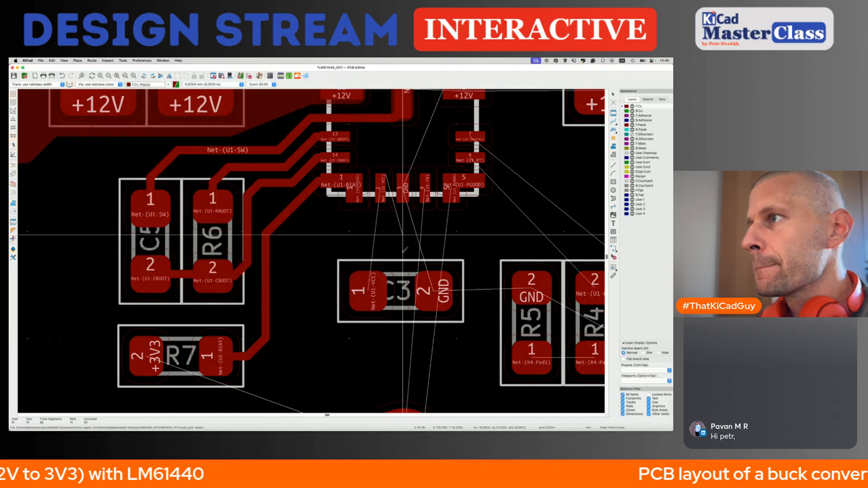
Step: Outline the Net-(U1-VCC) zone from U1 pin 2 around pad 1 of C3 with a chamfered upper corner, fill it and save the board
left_click(385, 375)
left_click(324, 375)
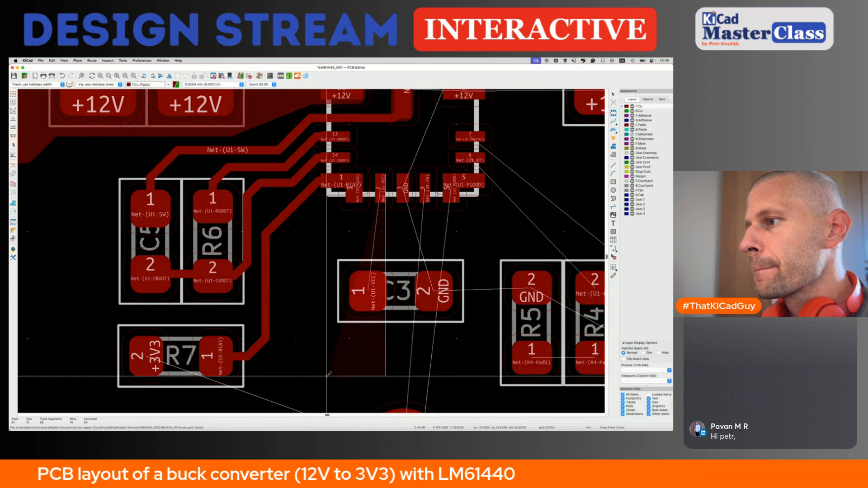
left_click(325, 255)
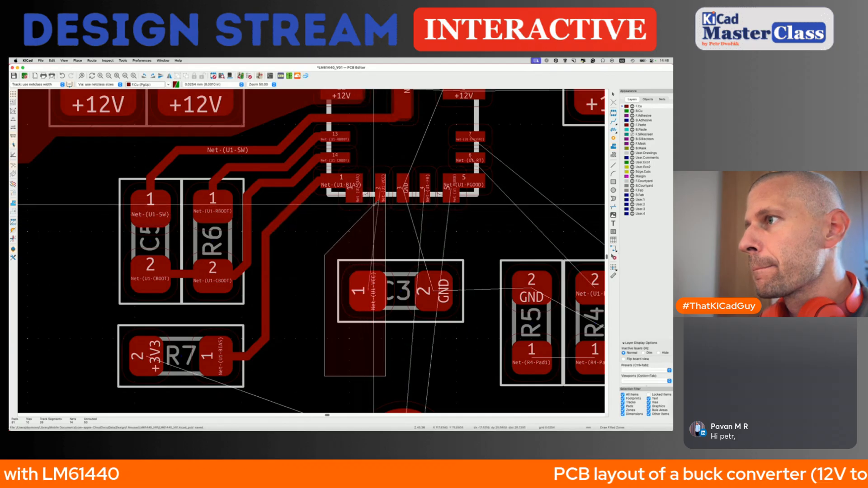
scroll(373, 205, "up", 3)
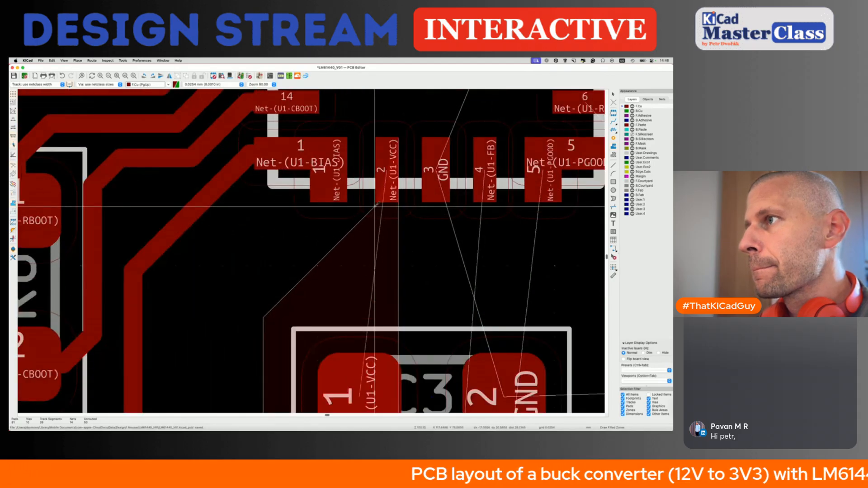
left_click(375, 206)
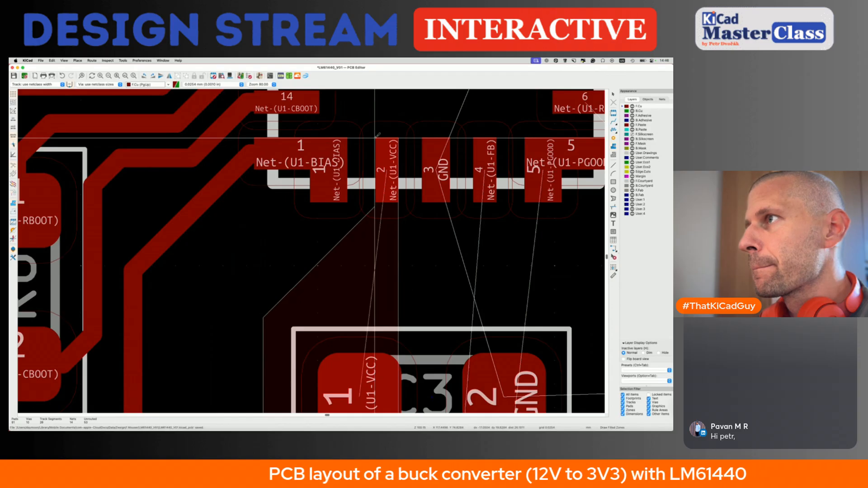
double_click(399, 138)
key("Escape")
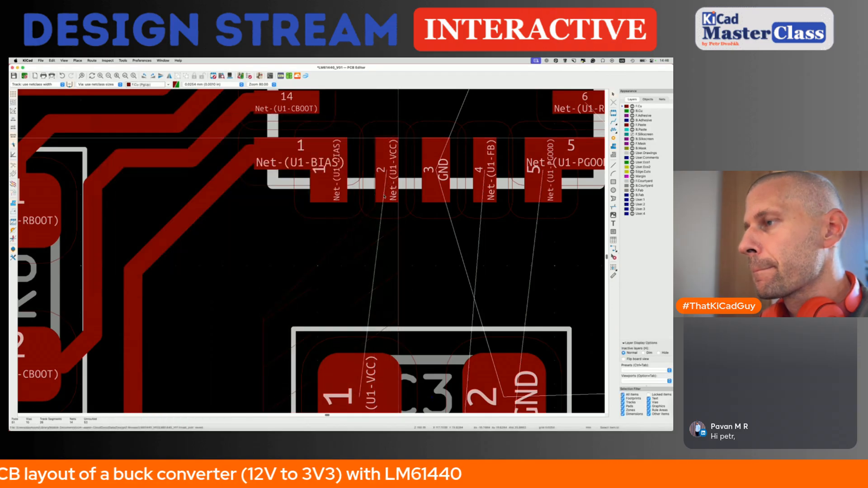
key("b")
scroll(381, 222, "down", 5)
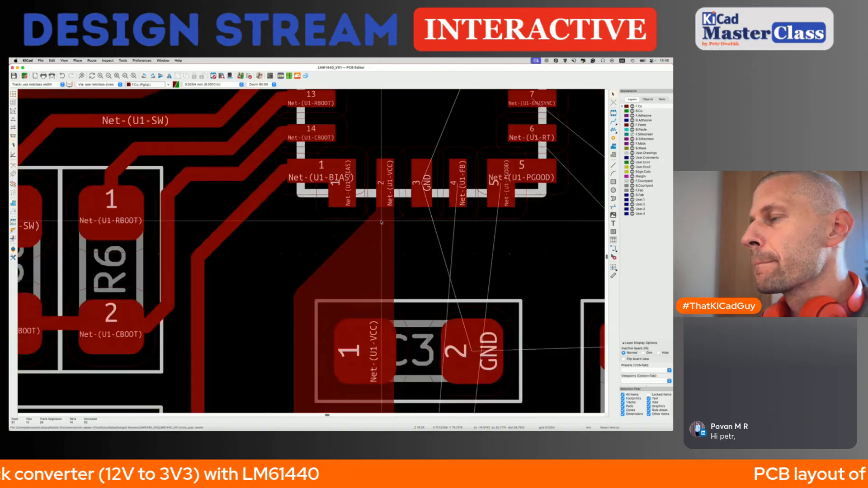
key("super+s")
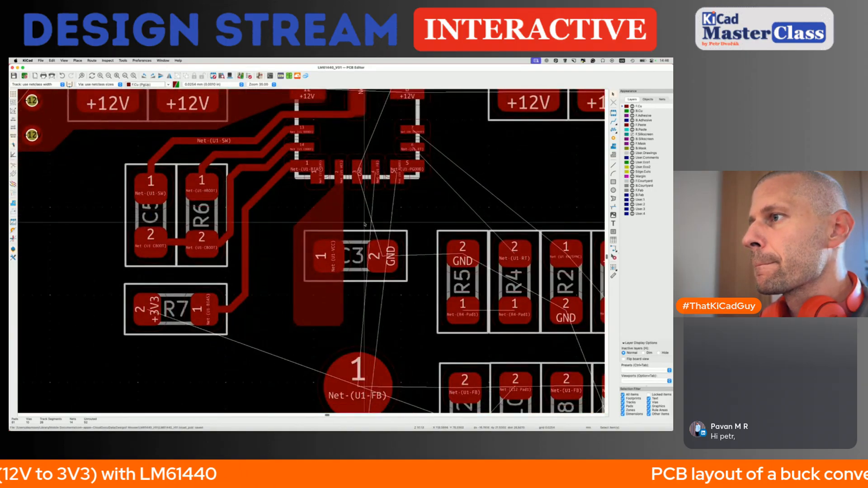
Step: Move C3 very slightly left over the Net-(U1-VCC) zone and save the board
left_click(358, 272)
key("m")
left_click(358, 273)
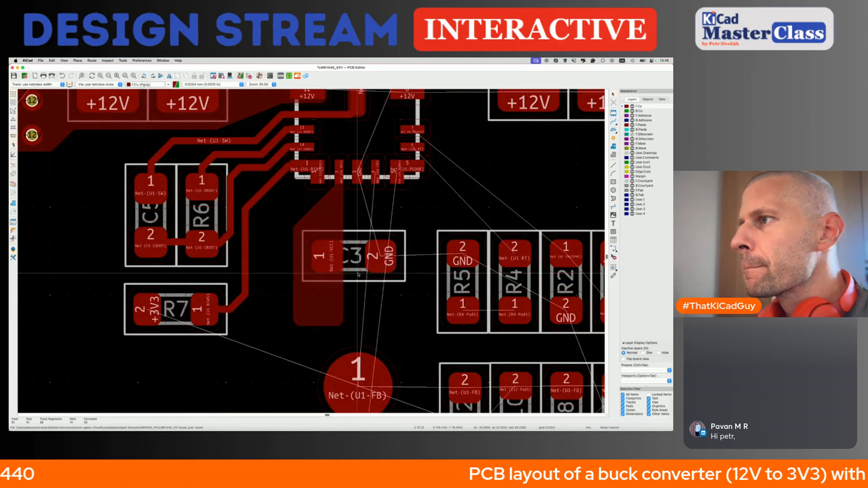
scroll(358, 275, "down", 3)
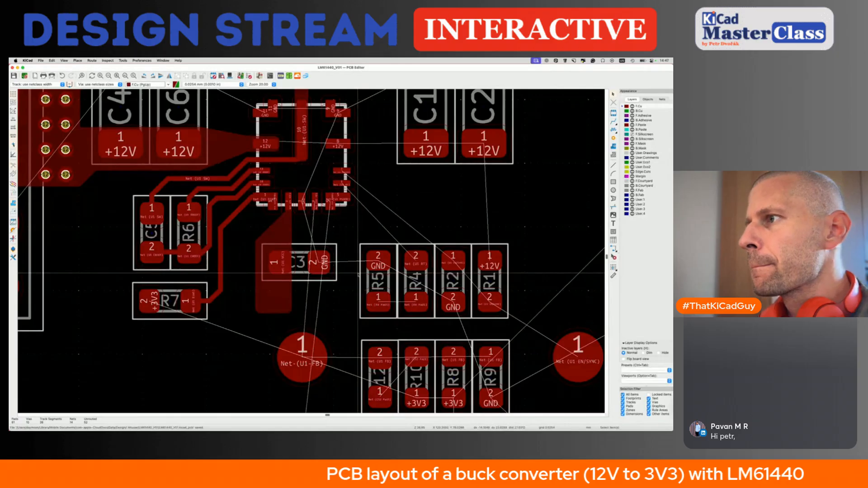
scroll(358, 274, "up", 5)
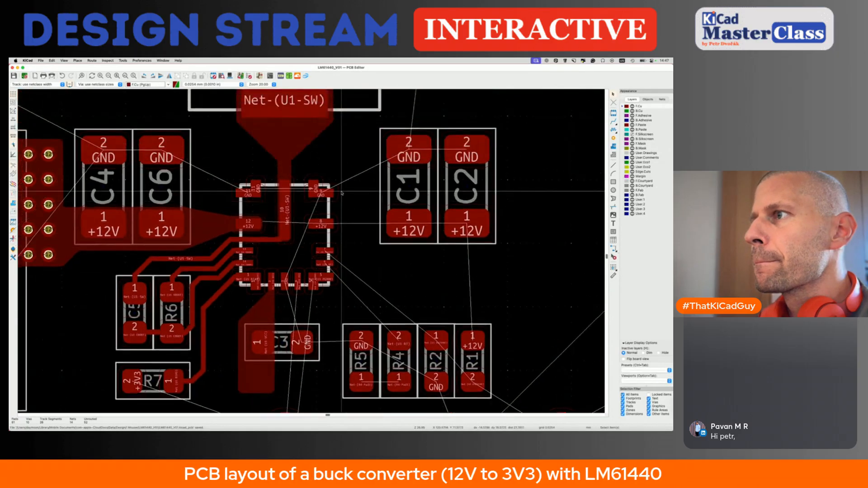
key("super+s")
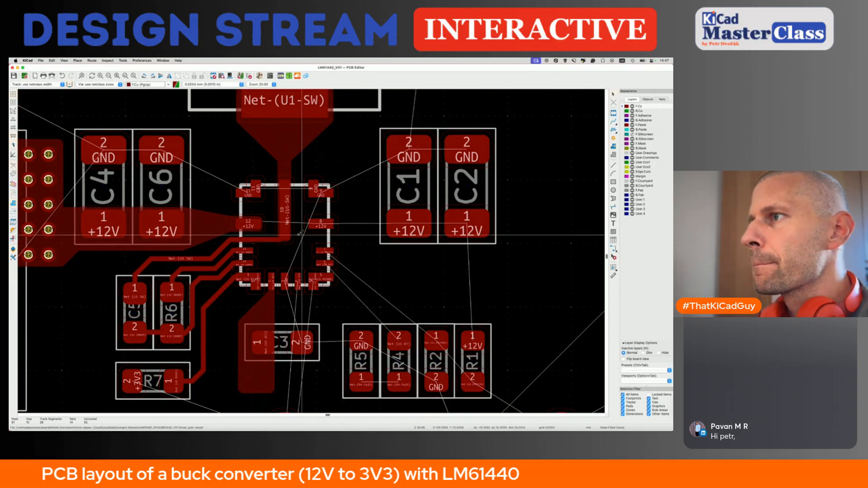
Step: Start a solid-filled F.Cu copper zone beside U1 pin 8 and assign it to the +12V net
scroll(312, 196, "up", 3)
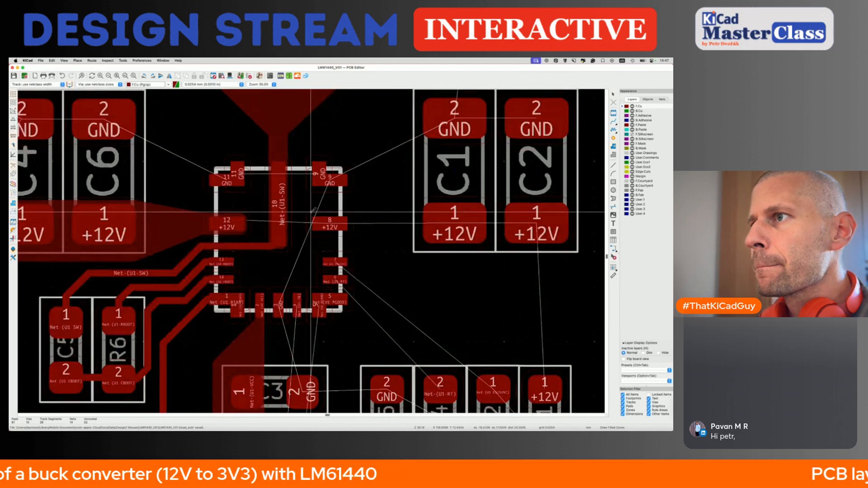
scroll(311, 211, "up", 3)
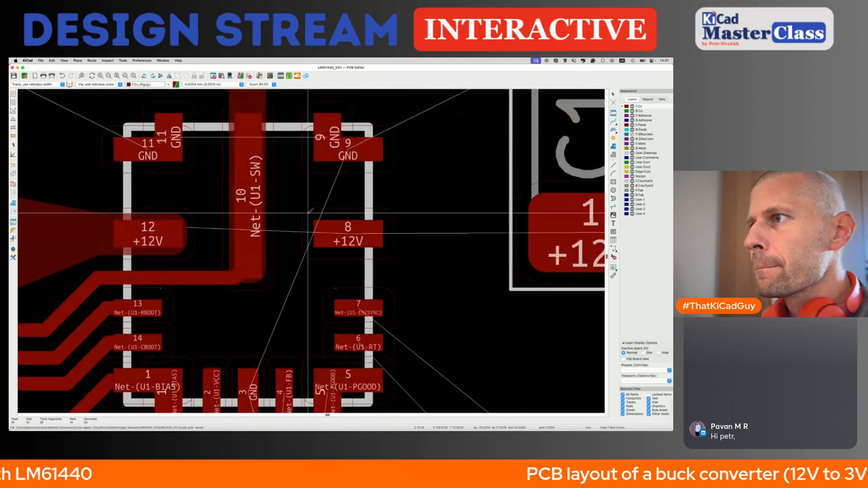
left_click(309, 212)
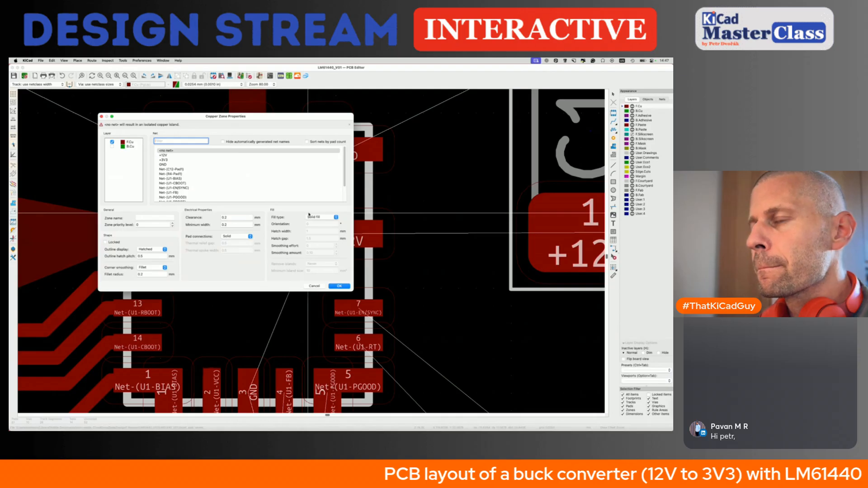
left_click(181, 157)
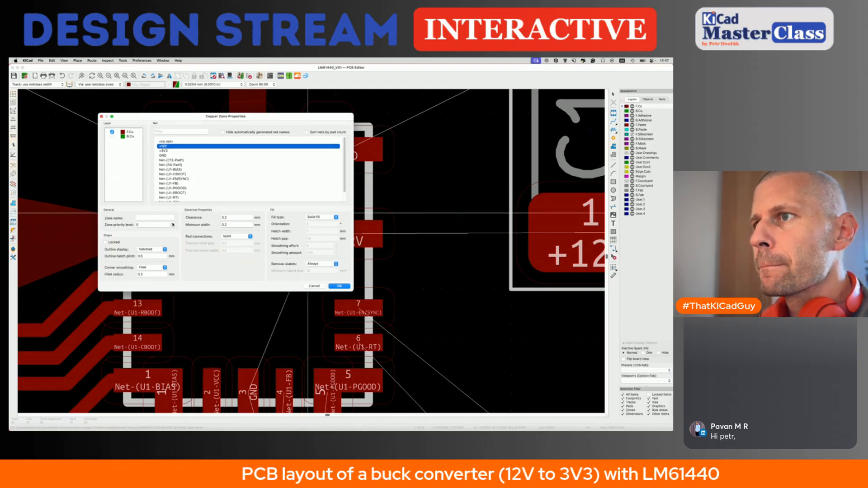
left_click(339, 287)
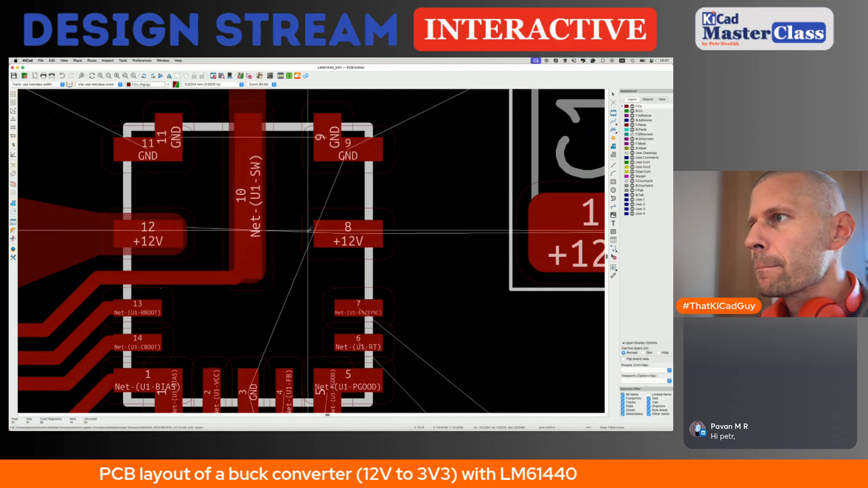
Step: Outline the +12V zone around U1 pin 8, widening it toward the +12V pads of C1 and C2
left_click(308, 255)
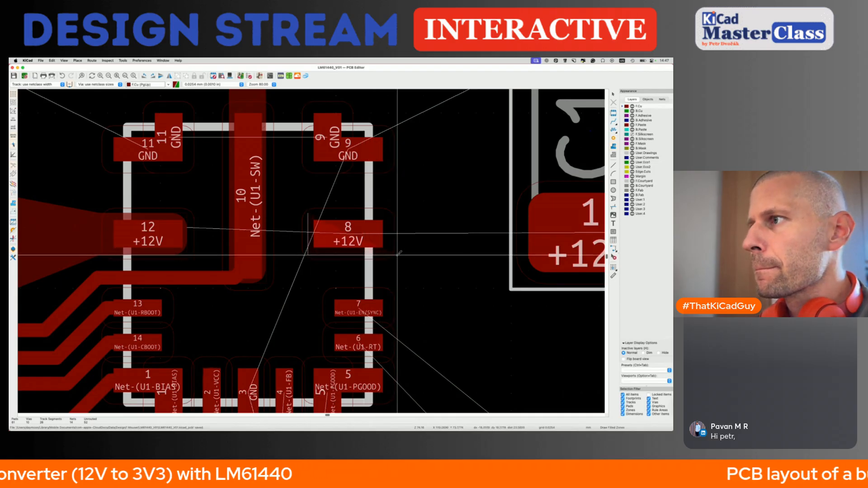
scroll(469, 273, "down", 5)
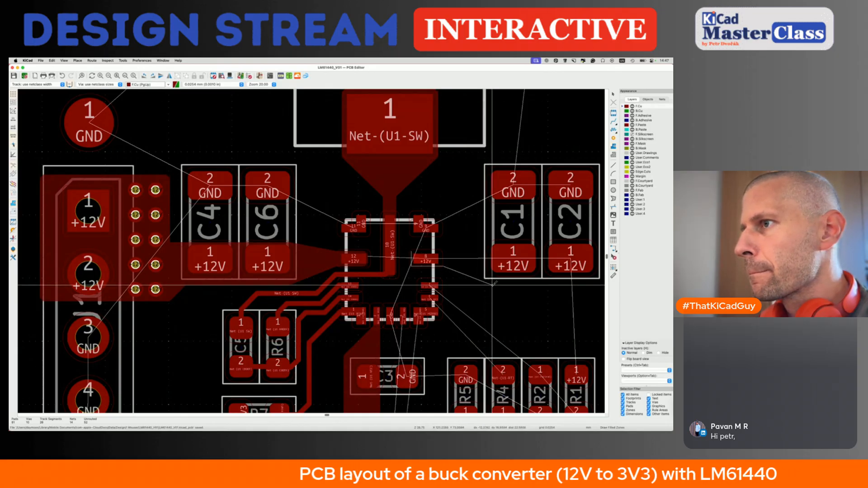
scroll(494, 284, "right", 5)
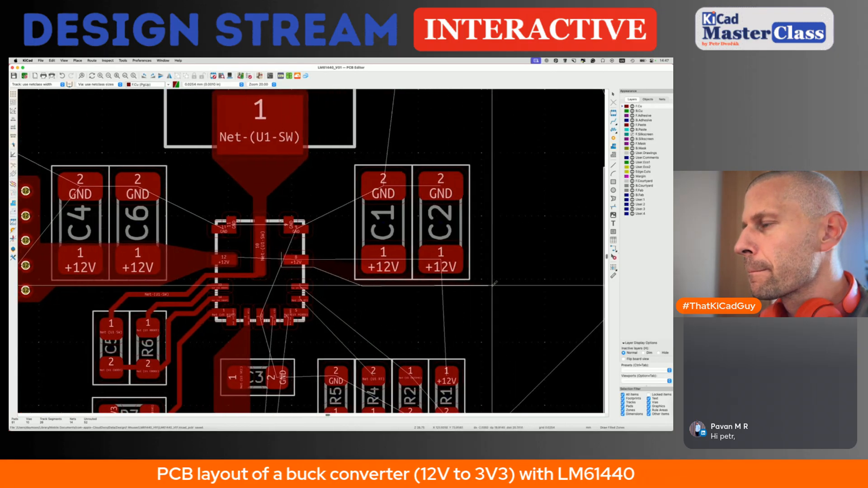
Step: Finish the +12V copper zone outline running from U1 pin 8 past C1 and C2, with a wider area beyond C2
scroll(494, 283, "down", 1)
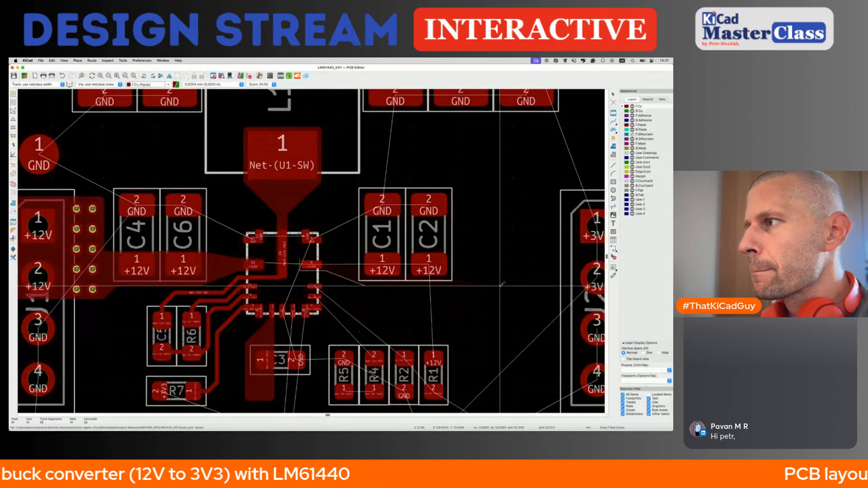
left_click(506, 284)
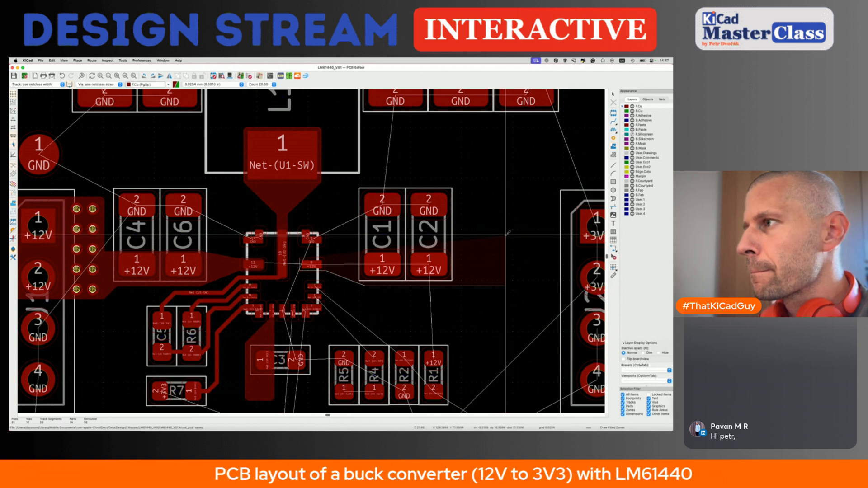
left_click(505, 235)
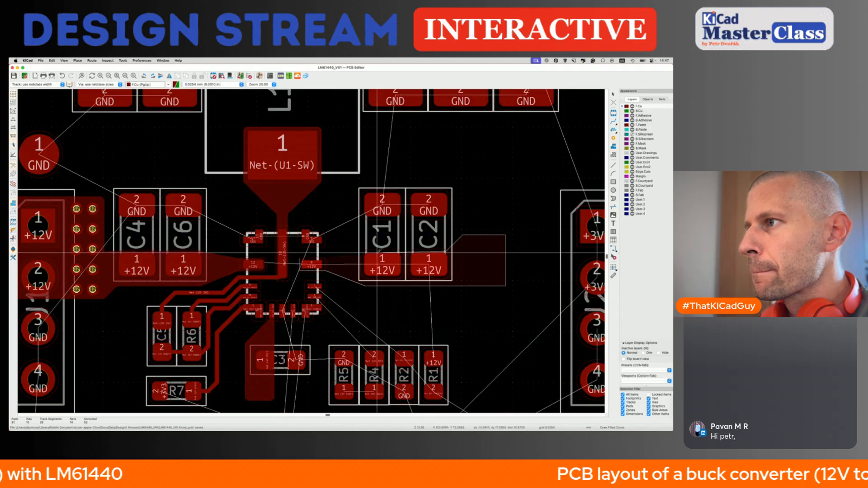
scroll(365, 253, "up", 2)
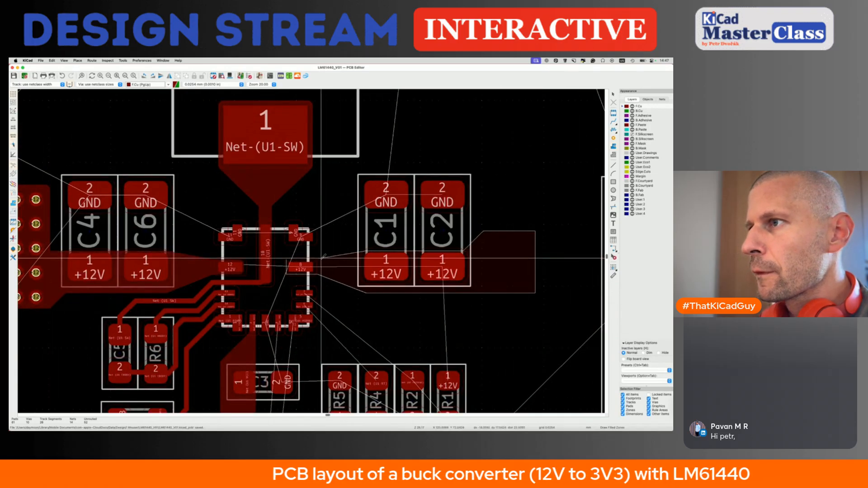
scroll(364, 251, "up", 2)
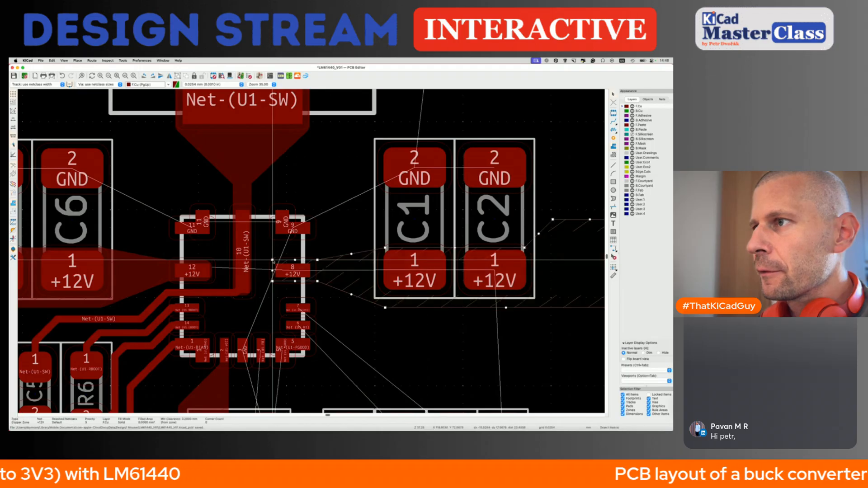
double_click(273, 260)
Step: Fill all copper zones and save the board
key("b")
key("Escape")
middle_click_drag(551, 272, 370, 272)
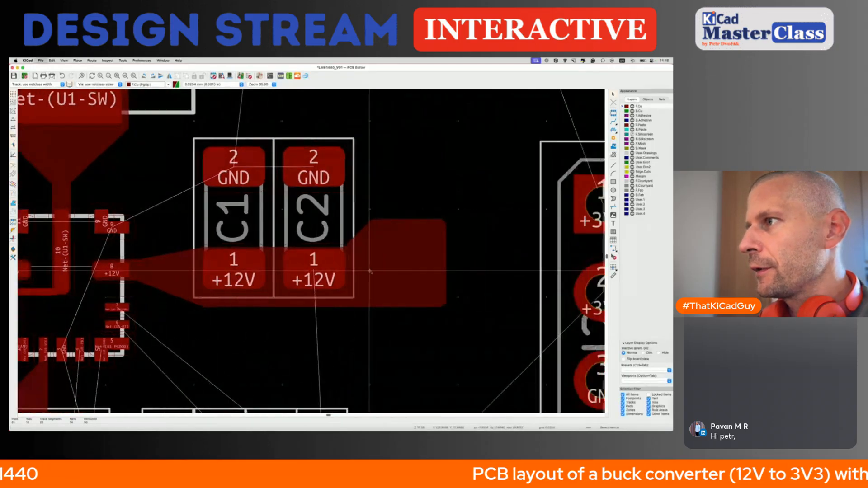
scroll(370, 271, "down", 3)
key("super+s")
Step: Duplicate four of the +12V vias beside J1 and place the copies in the +12V zone beyond C2
scroll(416, 231, "down", 2)
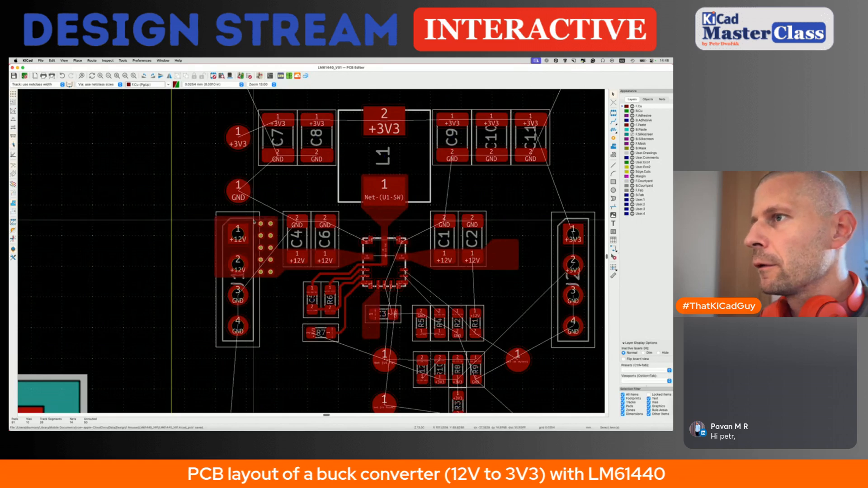
left_click_drag(254, 219, 278, 241)
key("super+d")
left_click(515, 264)
scroll(374, 303, "up", 2)
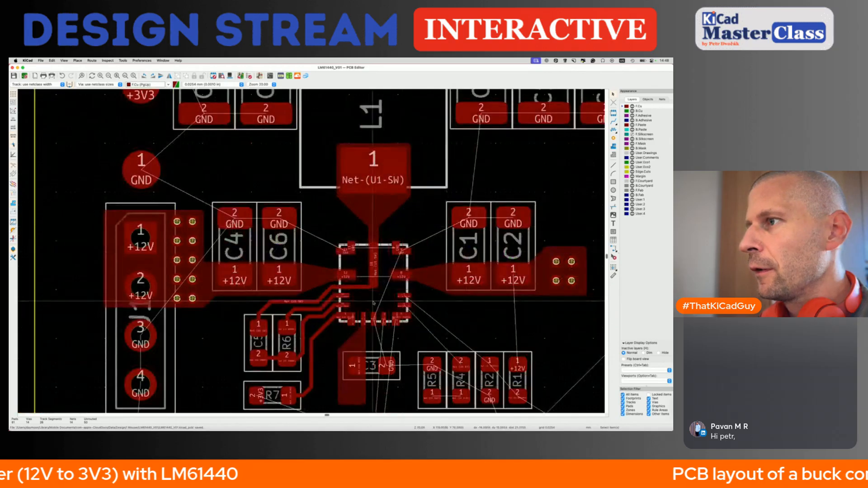
Step: Set the board's physical stackup to 4 copper layers
scroll(366, 305, "down", 4)
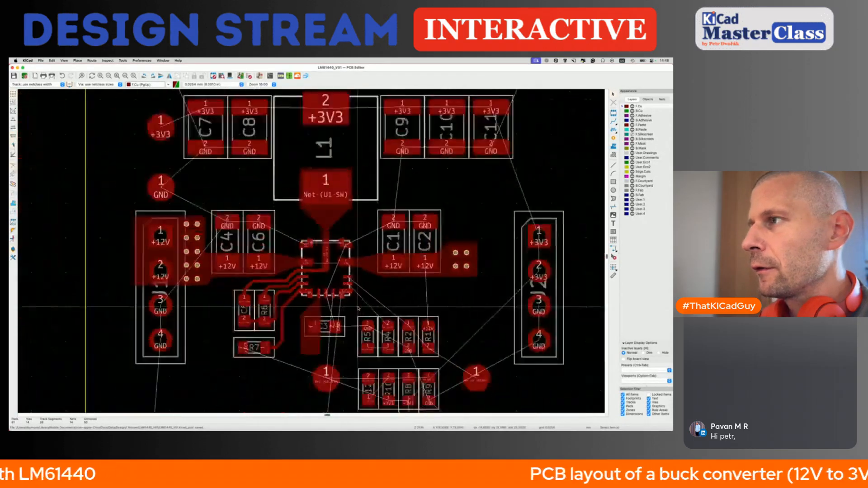
middle_click_drag(359, 309, 335, 276)
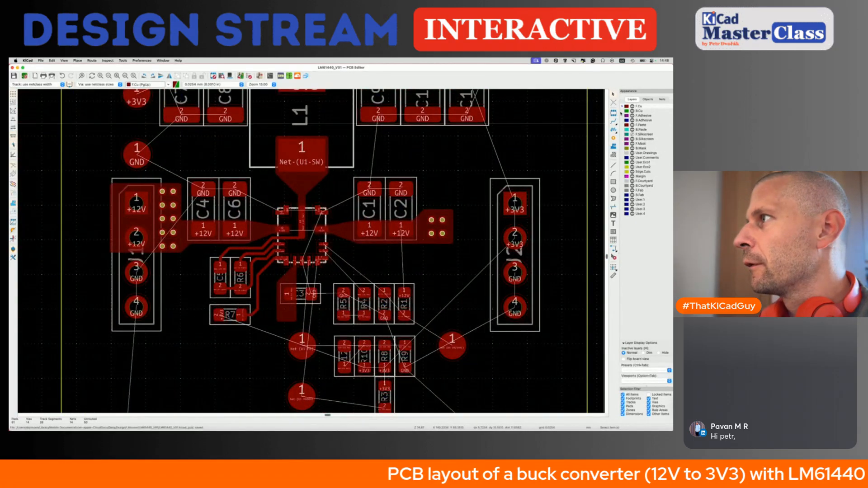
left_click(40, 60)
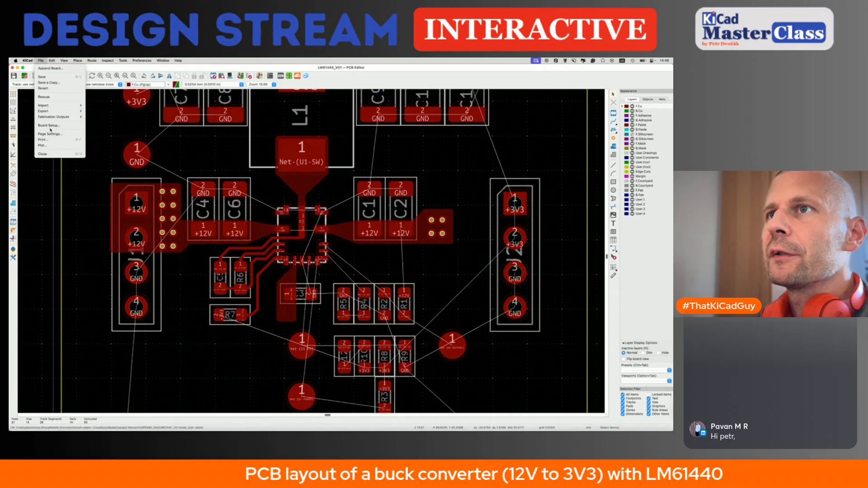
left_click(50, 126)
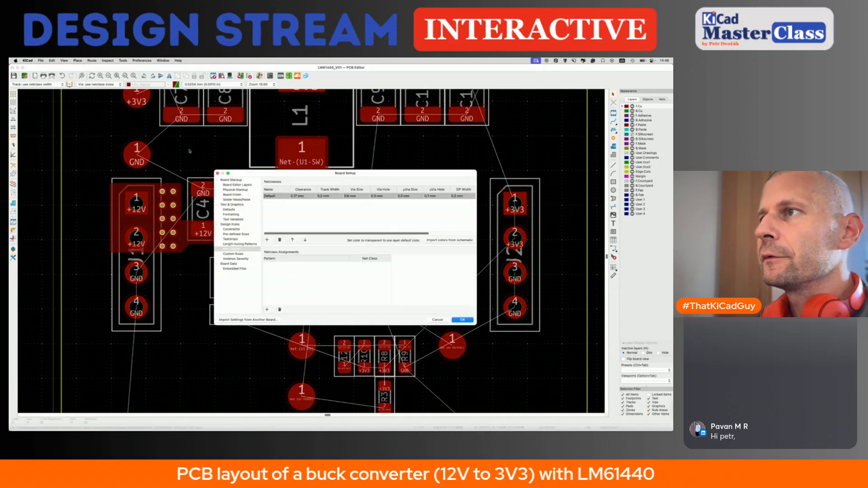
left_click(238, 190)
left_click(297, 181)
left_click(297, 187)
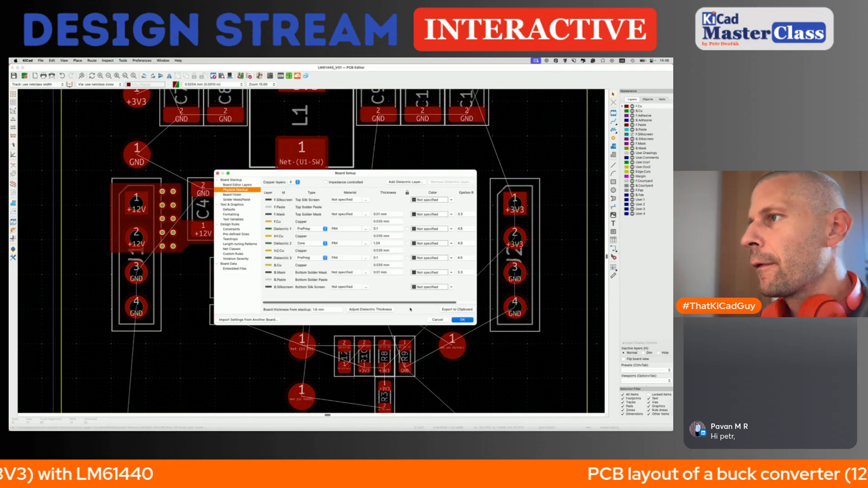
key("Return")
Step: Start a copper zone just outside a board corner on In1.Cu and In2.Cu, using net GND and thermal relief pad connections
scroll(480, 165, "down", 5)
scroll(480, 165, "up", 3)
scroll(479, 165, "right", 2)
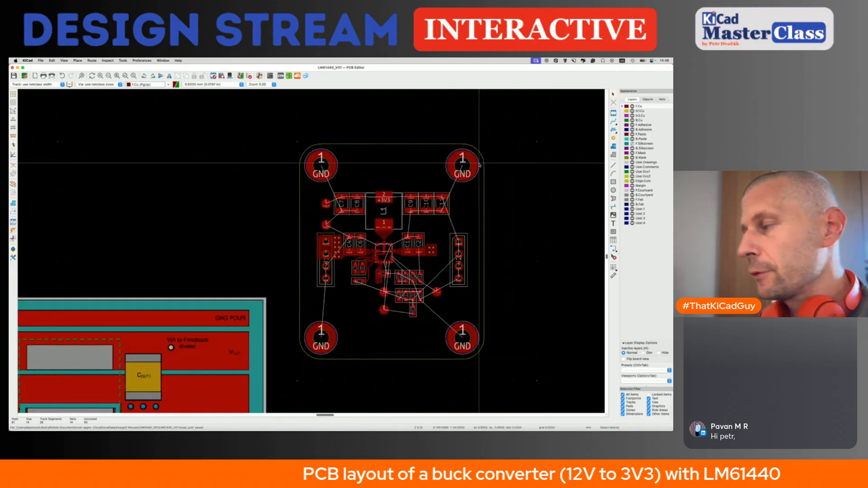
left_click(613, 139)
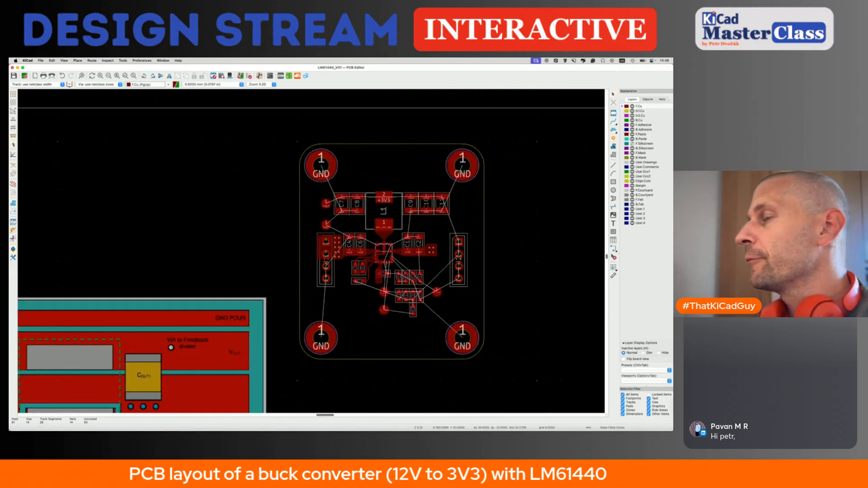
left_click(297, 142)
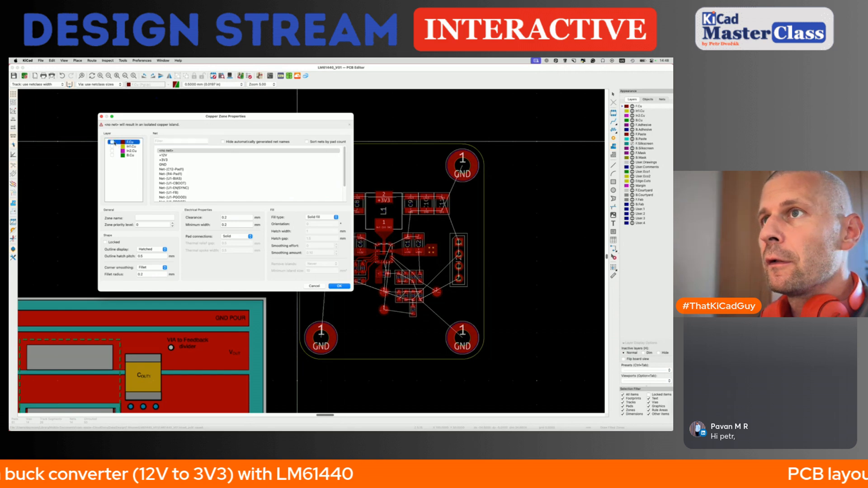
left_click(168, 165)
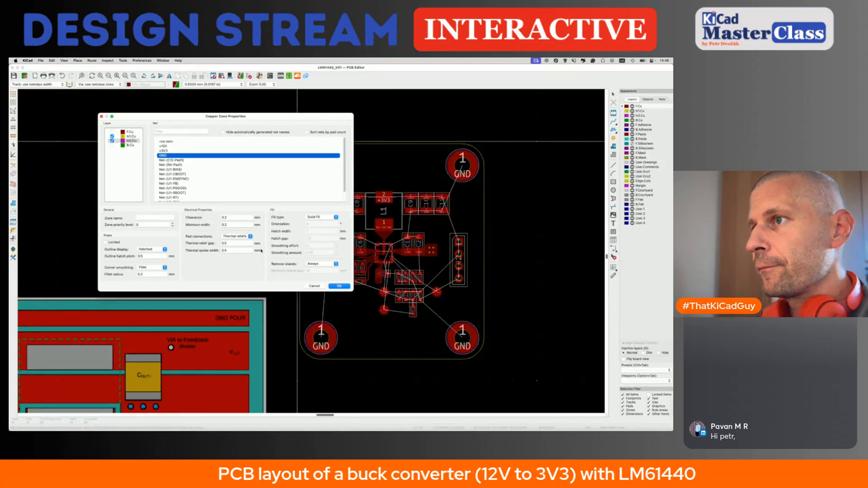
left_click(339, 286)
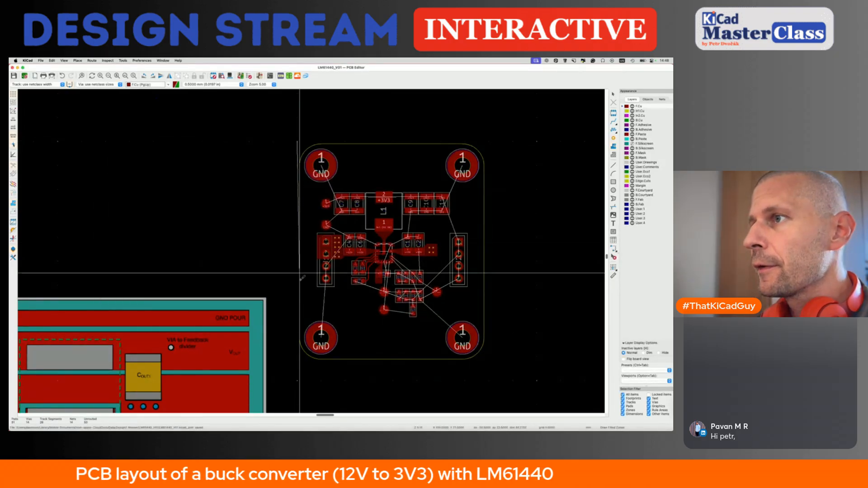
Step: Complete the GND zone as a rectangle enclosing the whole board outline, fill the zones and save the board
left_click(297, 362)
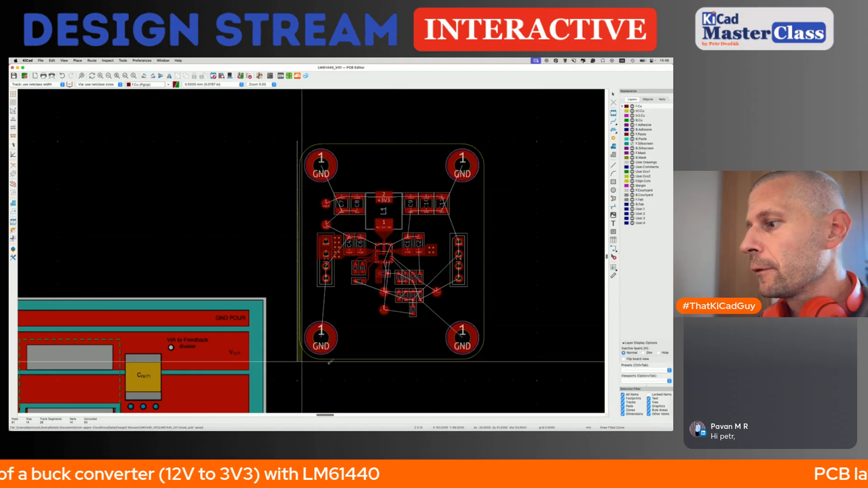
left_click(487, 361)
left_click(487, 142)
left_click(297, 141)
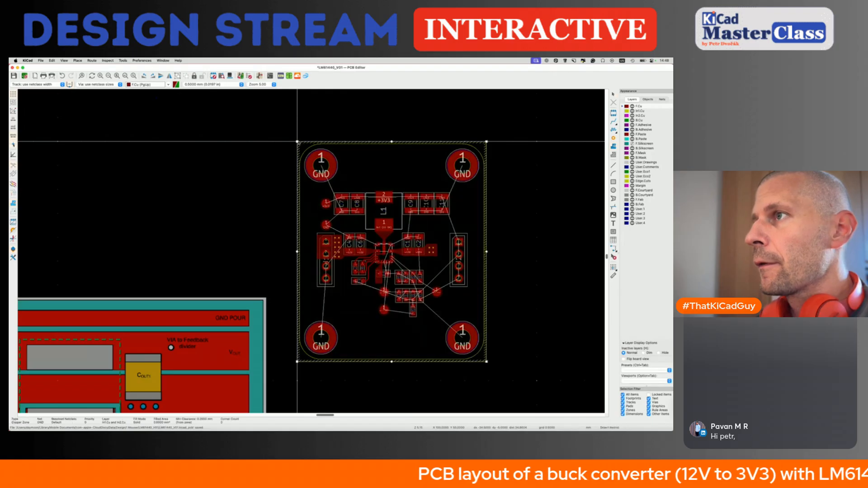
key("b")
key("super+s")
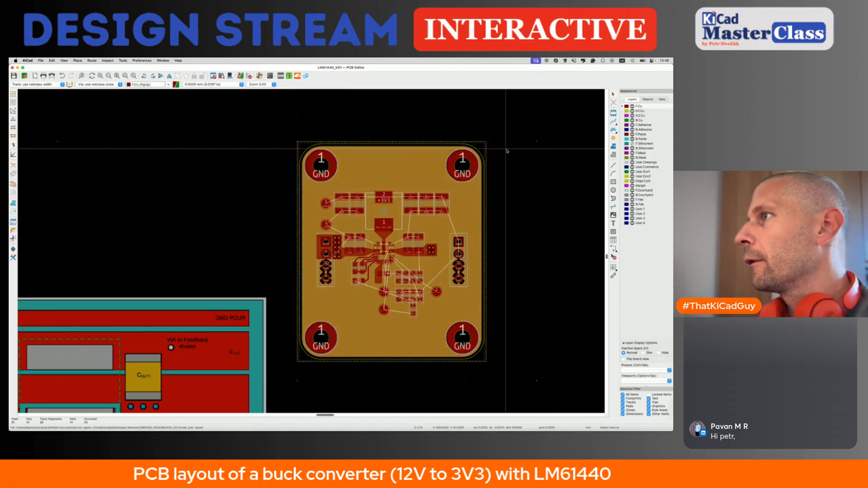
Step: Deselect the GND zone and hide the In1.Cu and In2.Cu layers
double_click(487, 153)
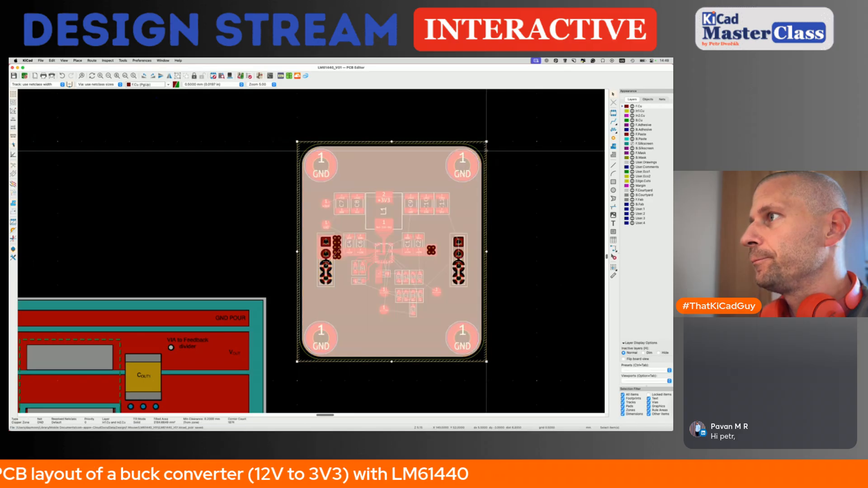
key("Escape")
key("Escape")
left_click(632, 111)
left_click(633, 116)
Step: Route a track on F.Cu joining pad 1 of R5 to pad 1 of R4
scroll(424, 219, "up", 2)
scroll(425, 219, "up", 2)
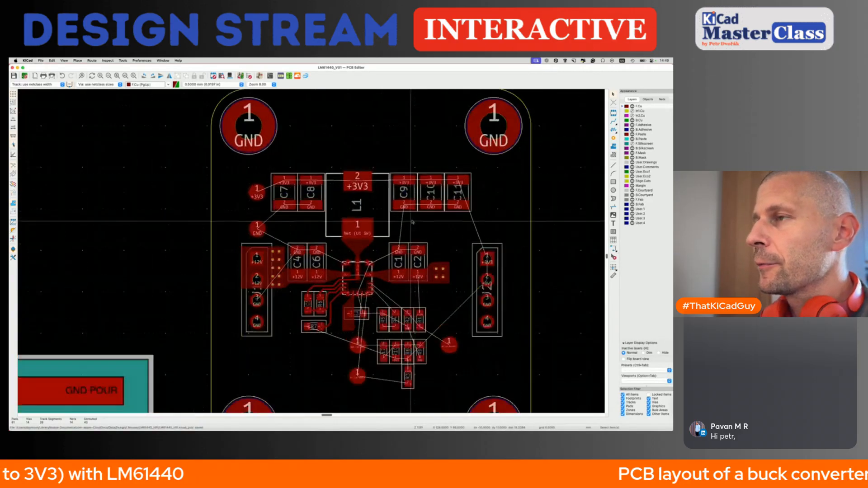
scroll(283, 226, "up", 2)
middle_click_drag(393, 386, 303, 178)
scroll(304, 177, "up", 2)
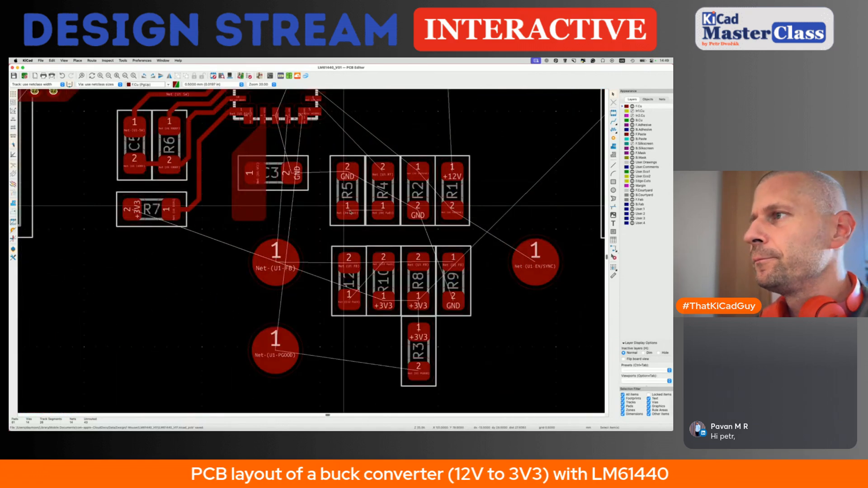
key("x")
left_click(376, 210)
middle_click_drag(373, 179, 376, 210)
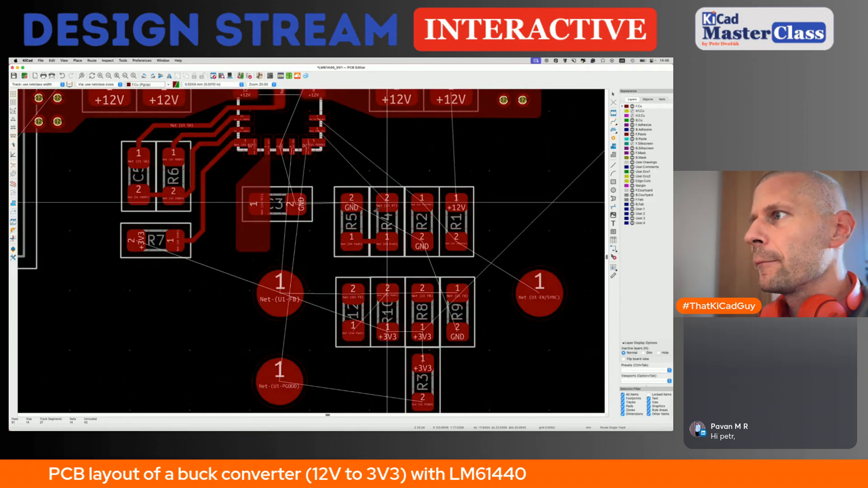
left_click(388, 207)
key("Escape")
key("Escape")
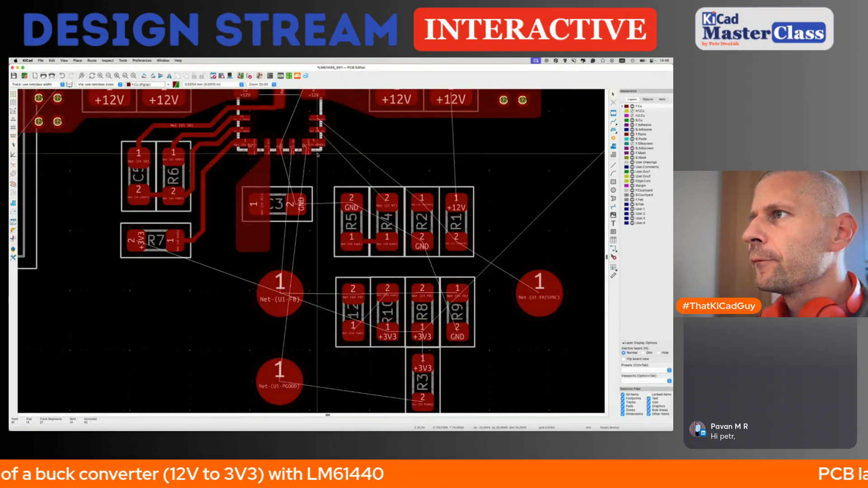
Step: Route the U1-FB track from U1's feedback pin between C3 and R5 to pad 2 of C12, consulting the datasheet's layout example
key("x")
key("Escape")
key("x")
key("Escape")
key("x")
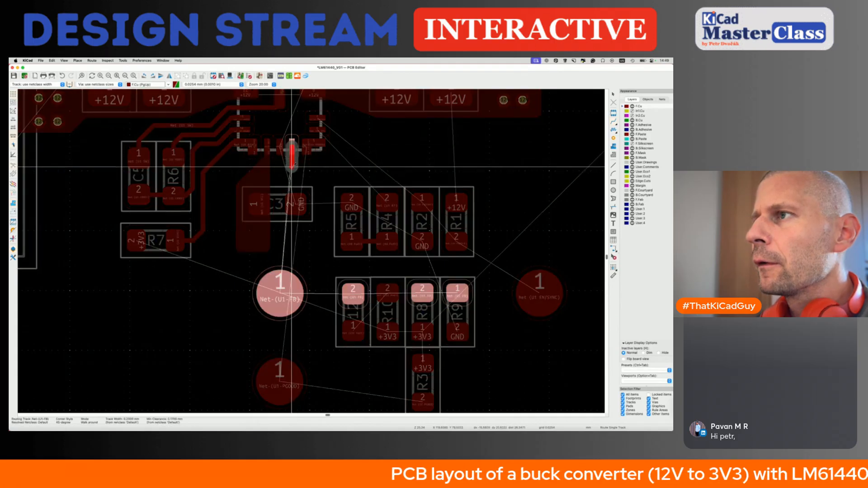
key("super+Tab")
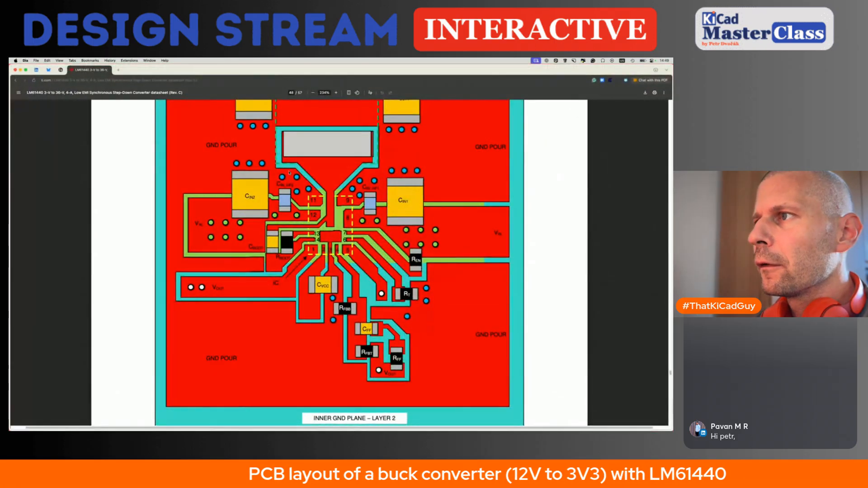
key("super+Tab")
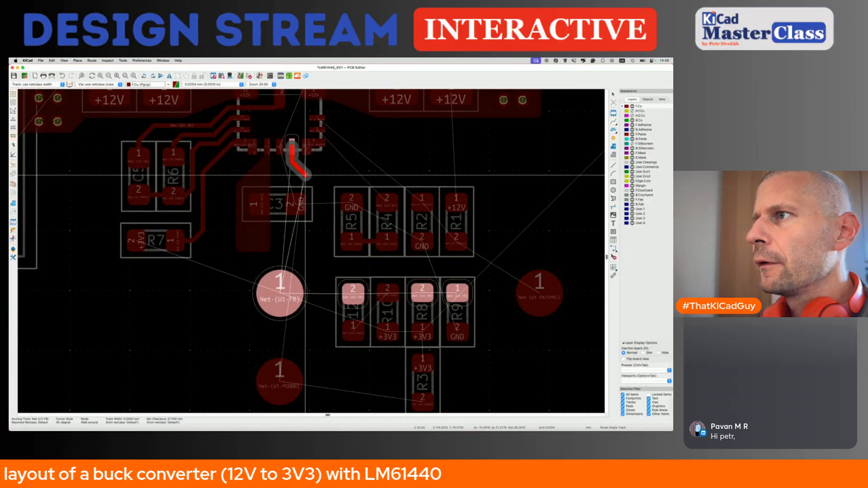
left_click(324, 203)
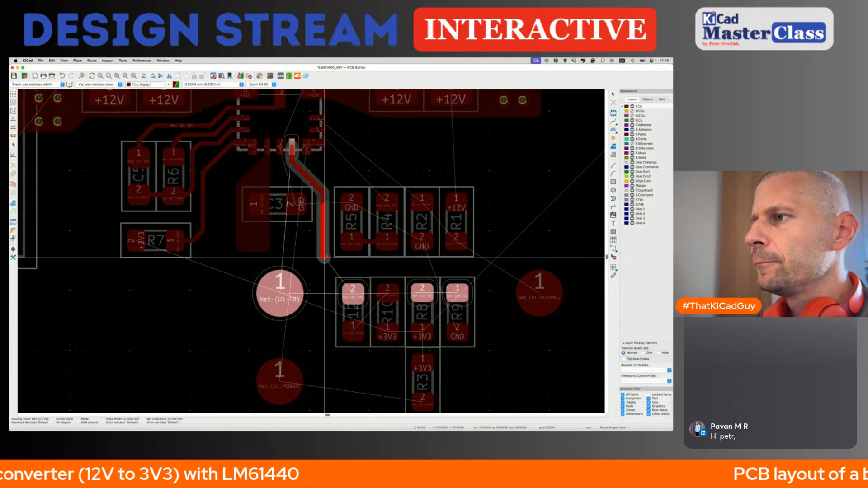
left_click(353, 293)
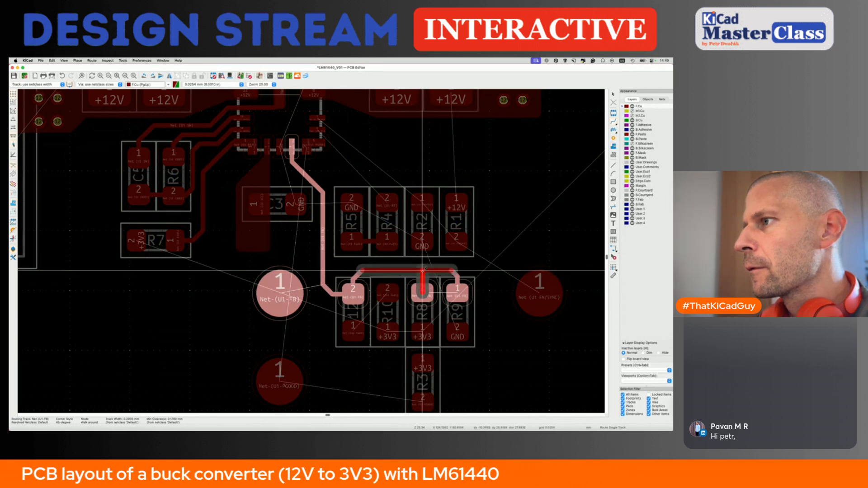
Step: Join the feedback pads of C12, R8 and R9 with a track, and connect pad 1 of C12 to pad 2 of R10
left_click(422, 270)
left_click(353, 326)
left_click(385, 291)
Step: Route the U1-FB test point to the feedback track beside C12 and save the board
left_click(279, 293)
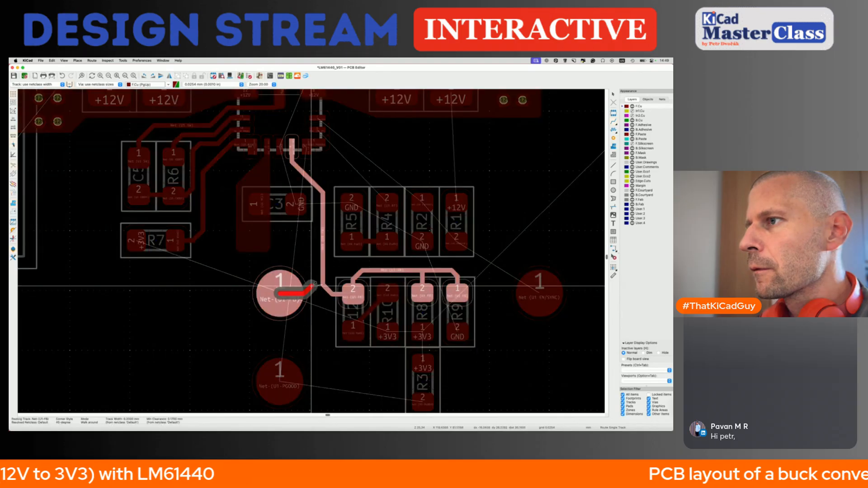
left_click(321, 285)
left_click(321, 286)
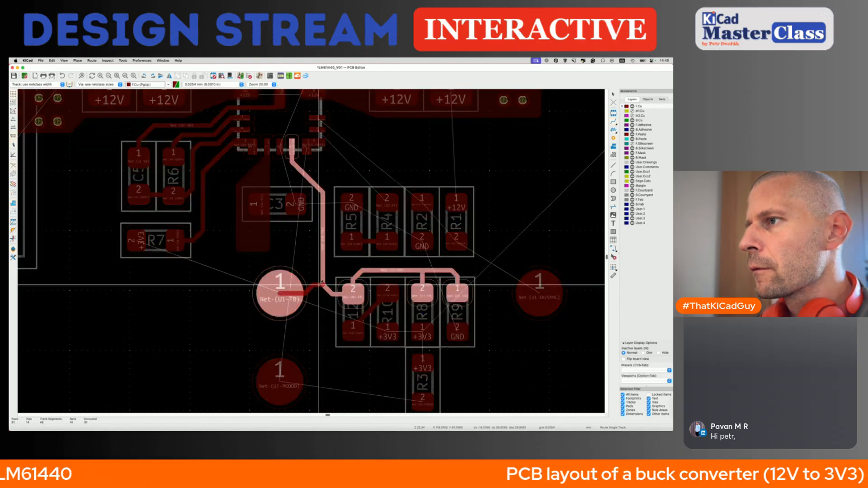
left_click(321, 286)
scroll(322, 311, "right", 2)
scroll(322, 311, "down", 1)
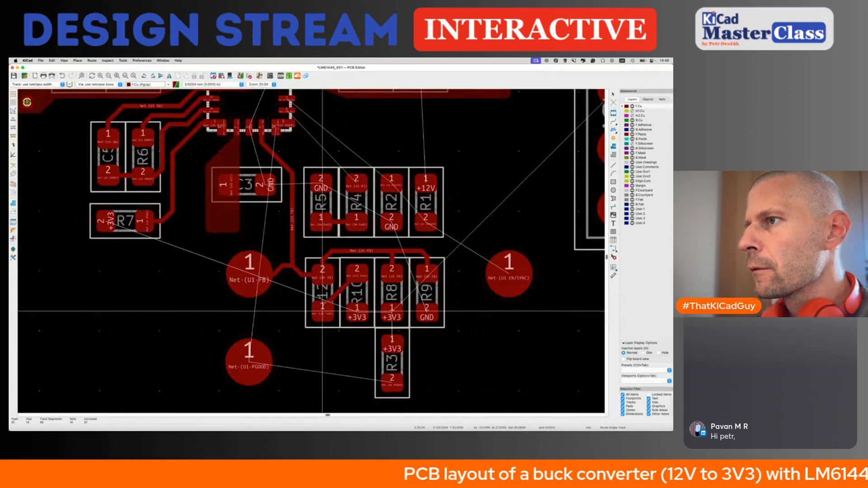
left_click(286, 271)
key("super+s")
scroll(288, 306, "down", 3)
scroll(288, 306, "right", 3)
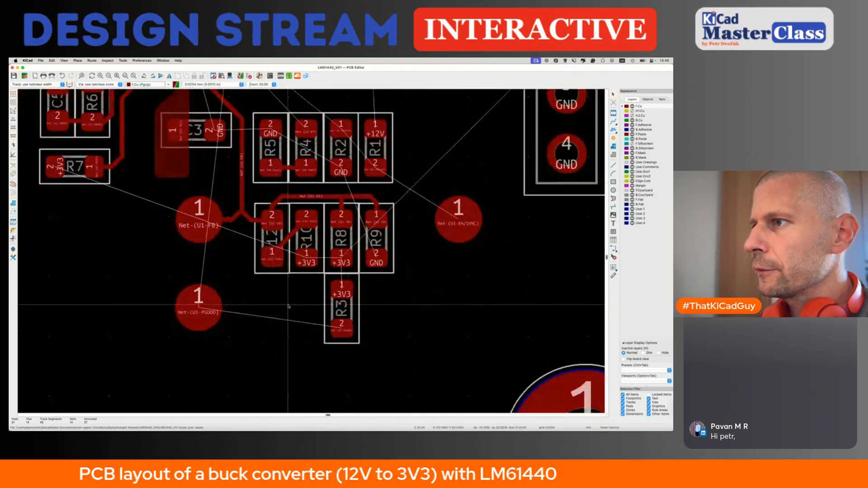
Step: Route +3V3 tracks from R10 through R8 to pad 1 of R3, end at a via beside R3, and save the board
key("x")
left_click(331, 245)
left_click(332, 244)
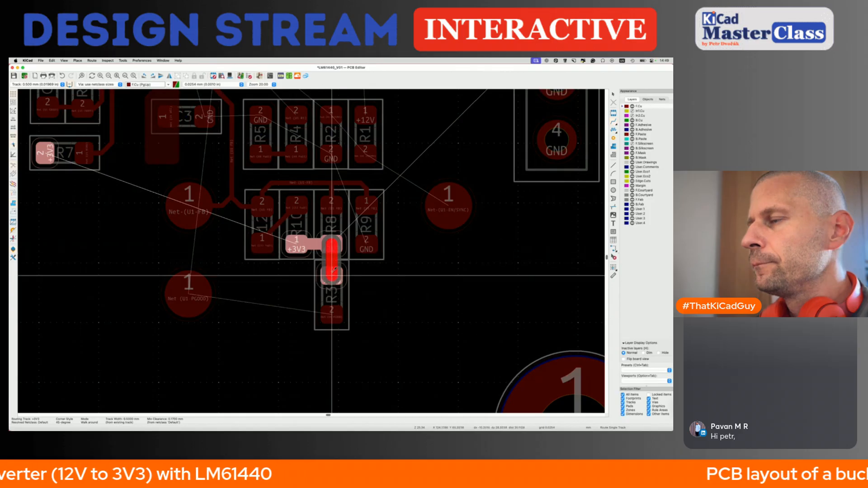
left_click(331, 276)
left_click(332, 276)
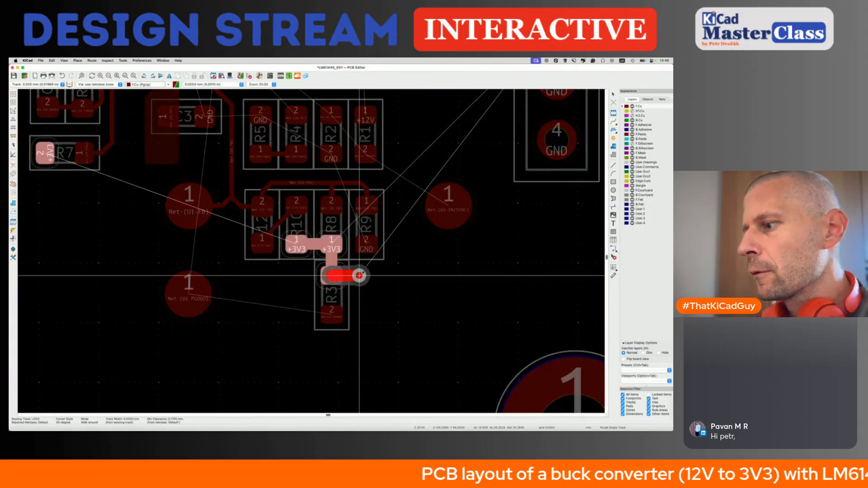
left_click(360, 275)
key("Escape")
key("super+s")
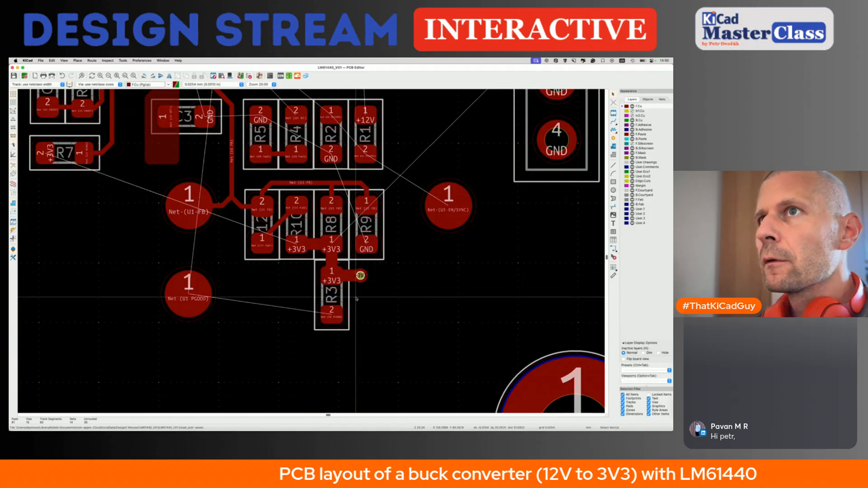
Step: Route the U1-PGOOD track between pad 2 of R3 and the PGOOD test point on F.Cu
key("x")
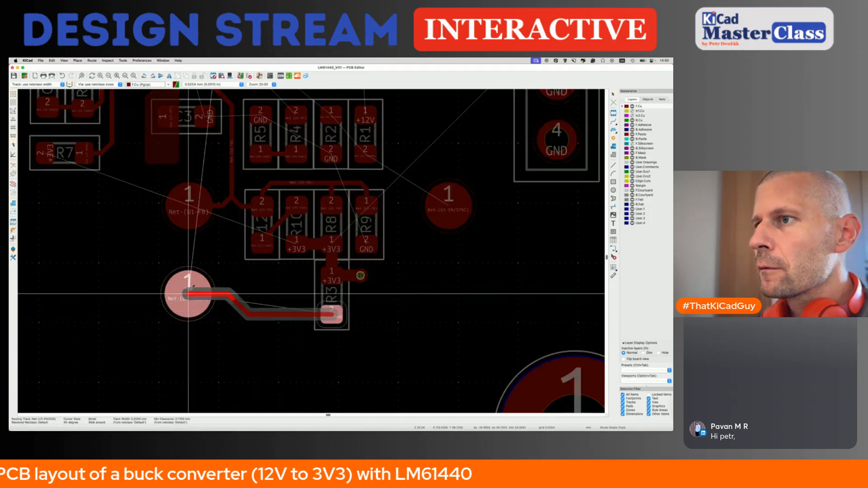
left_click(214, 307)
scroll(214, 307, "down", 3)
scroll(271, 294, "up", 2)
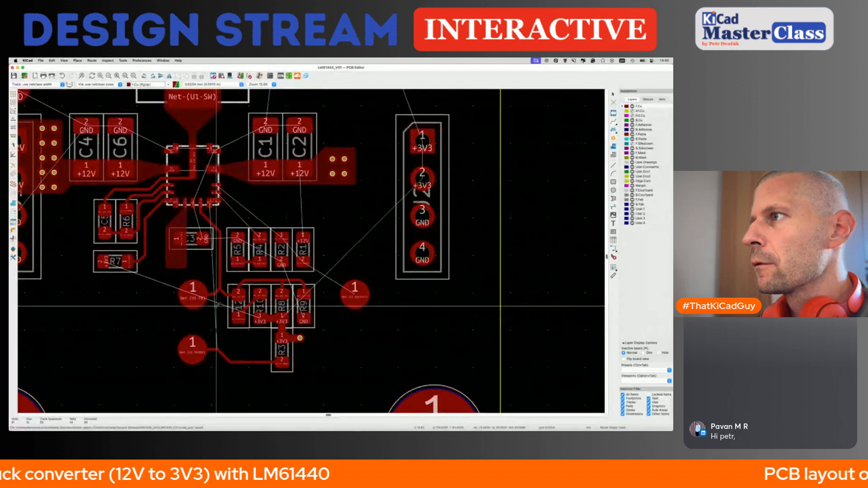
scroll(315, 281, "up", 5)
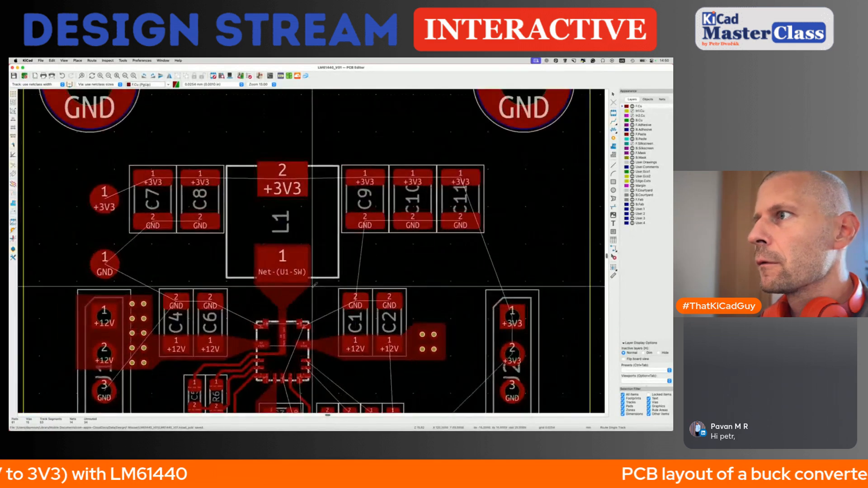
scroll(282, 180, "down", 6)
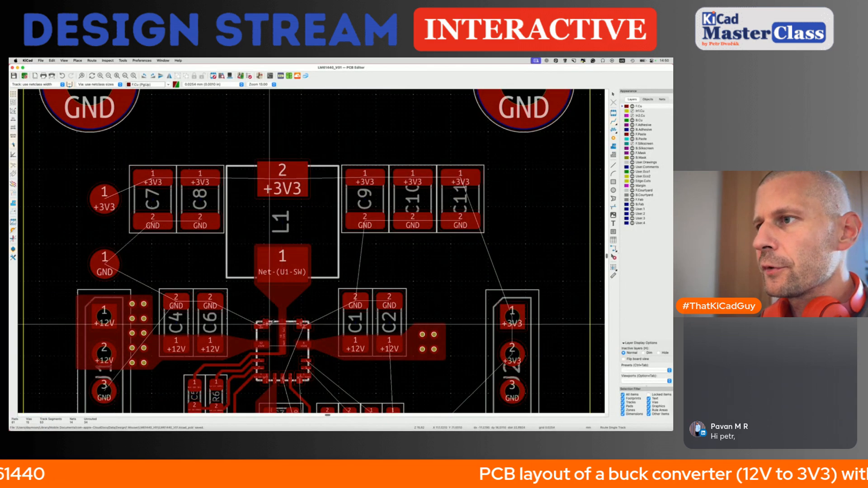
scroll(85, 311, "up", 3)
scroll(45, 305, "down", 2)
scroll(311, 178, "up", 5)
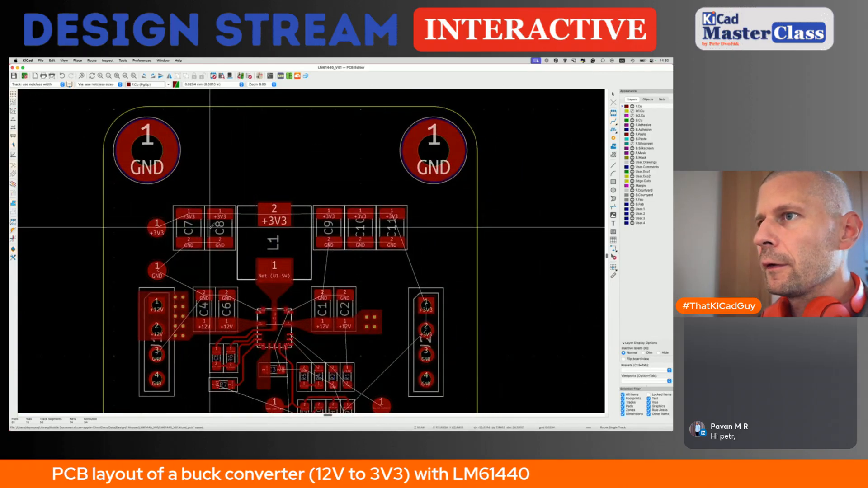
left_click(614, 146)
key("super+s")
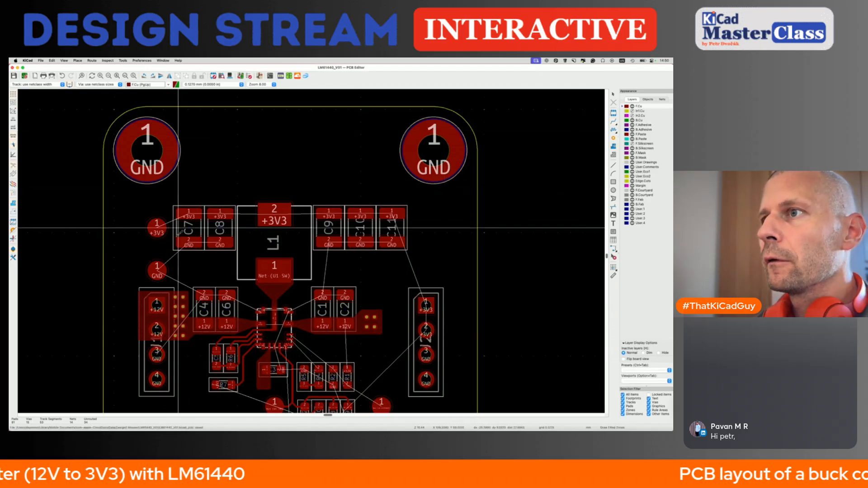
scroll(189, 226, "up", 5)
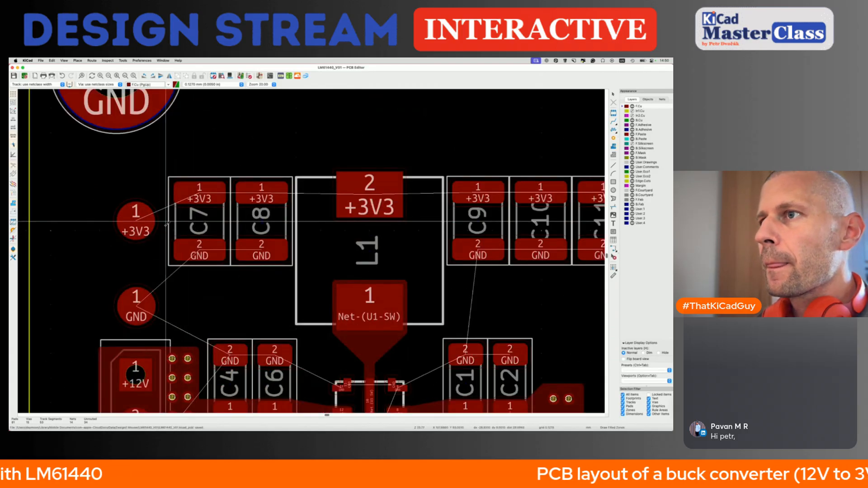
left_click(166, 224)
key("Down")
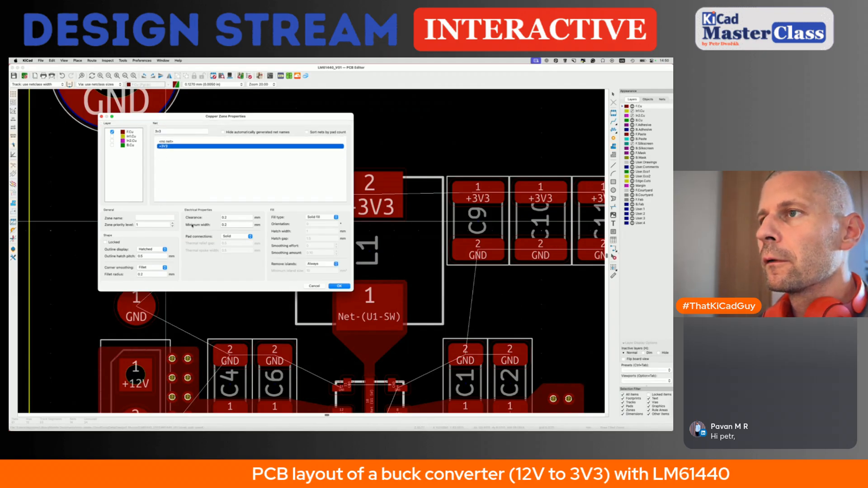
left_click(333, 286)
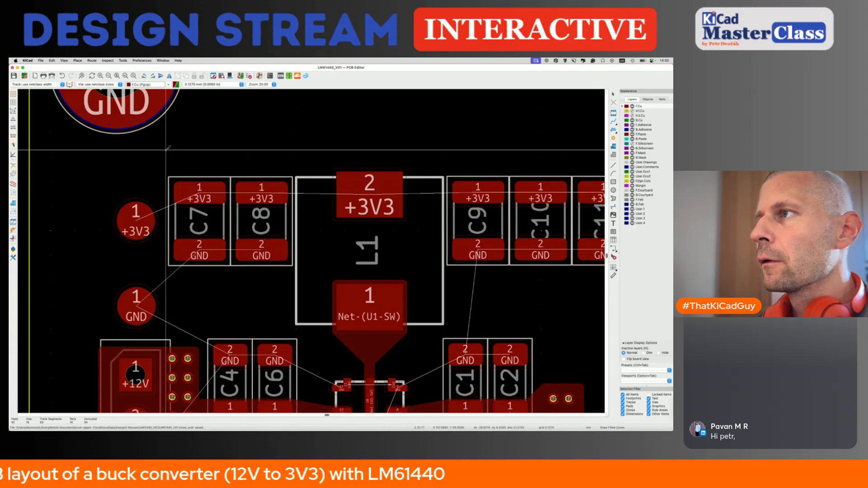
scroll(169, 148, "down", 3)
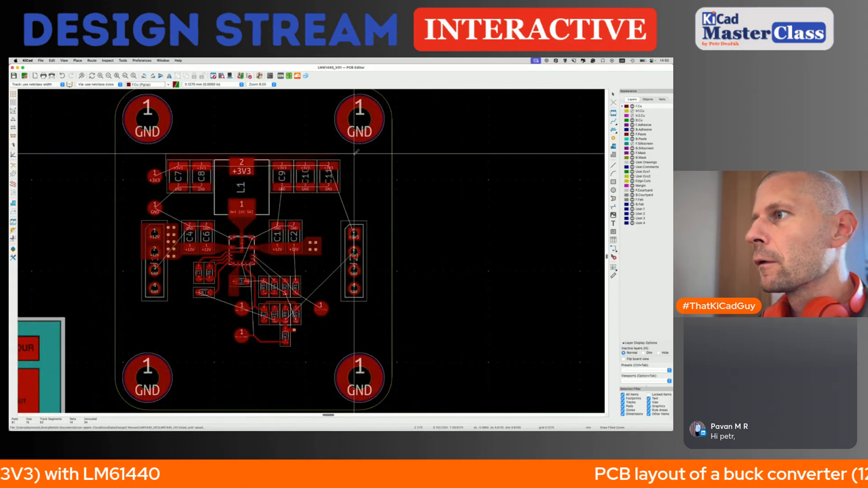
left_click(372, 154)
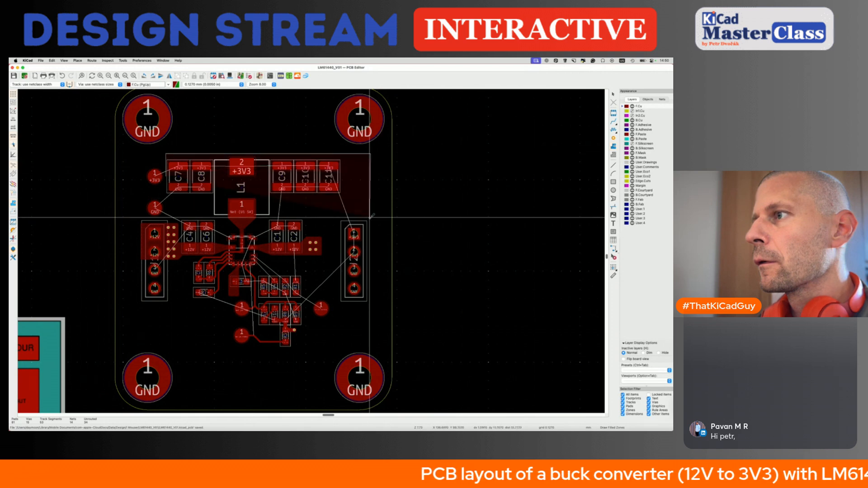
left_click(371, 260)
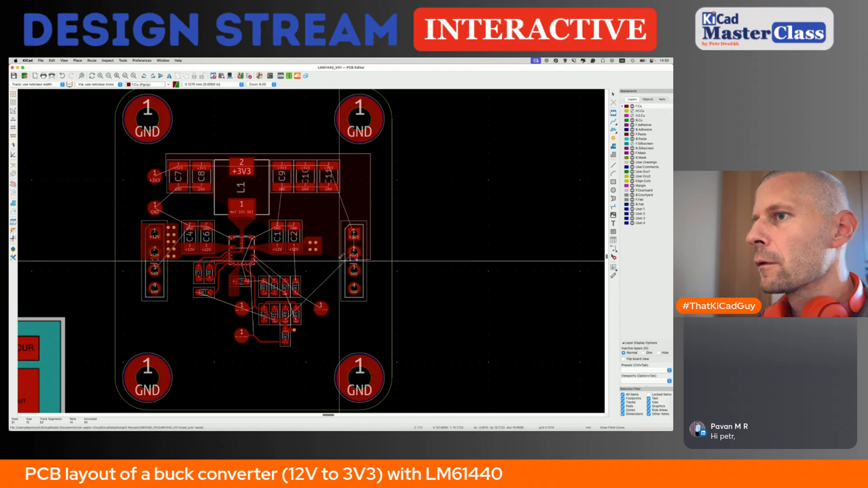
scroll(339, 262, "up", 10)
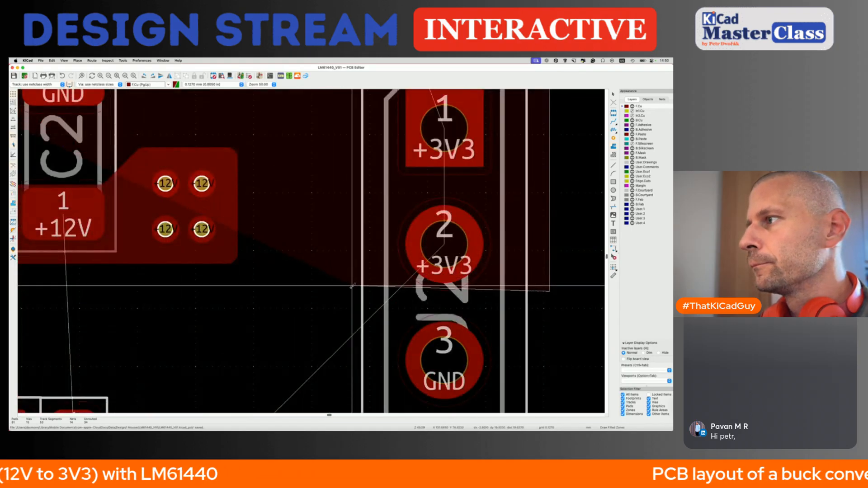
scroll(343, 290, "down", 10)
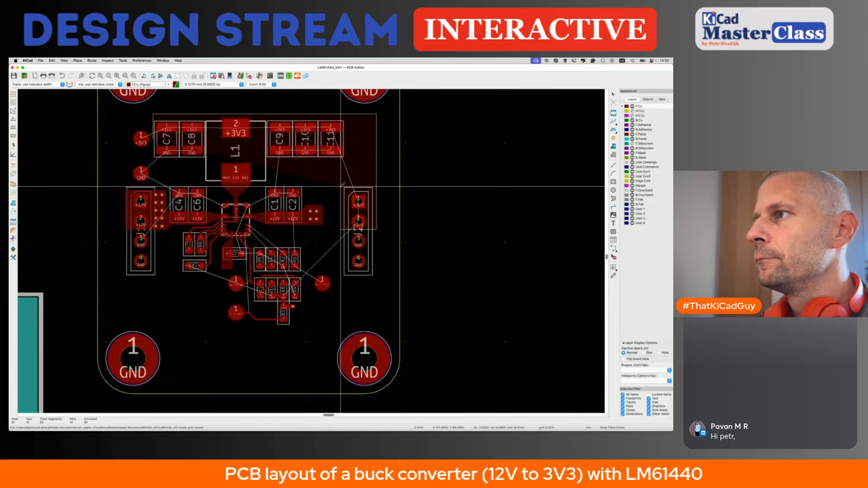
scroll(342, 184, "up", 5)
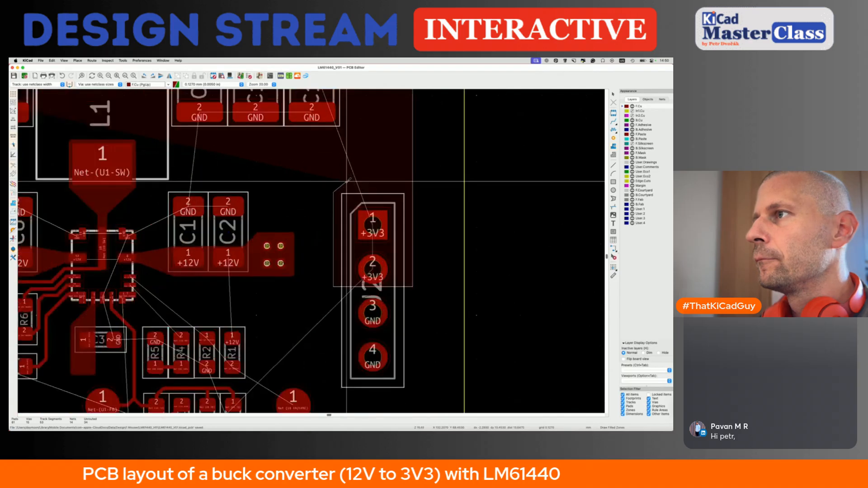
scroll(347, 180, "up", 3)
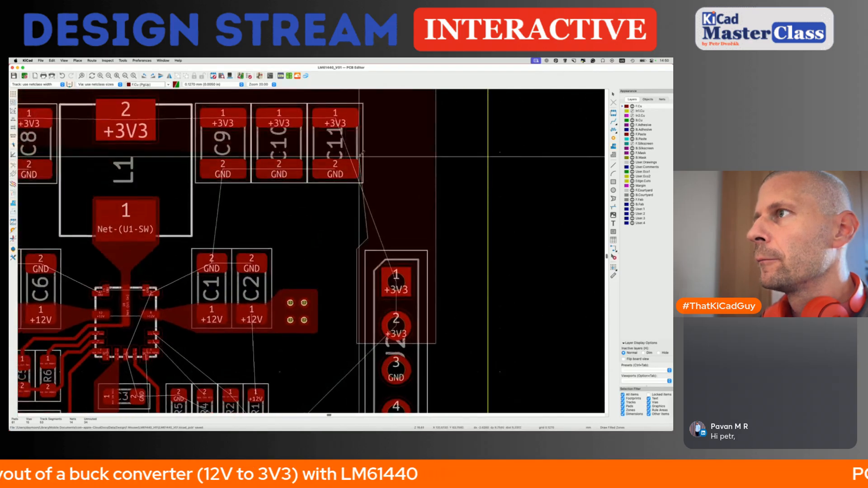
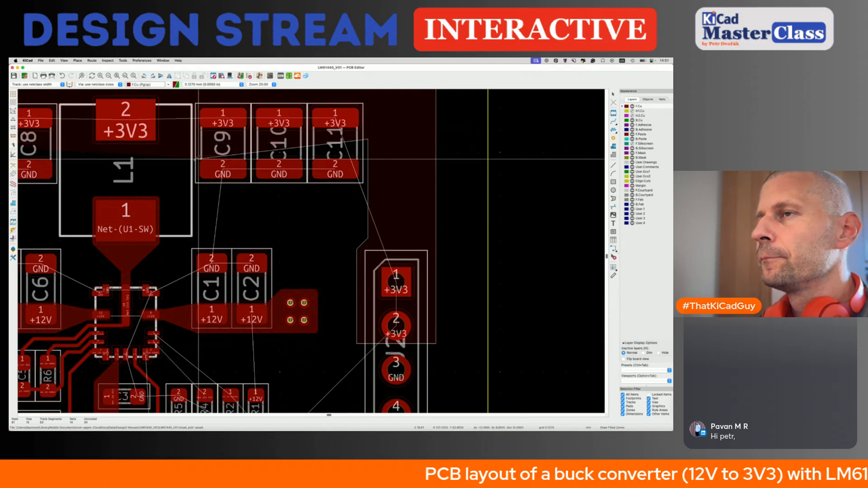
scroll(152, 144, "left", 6)
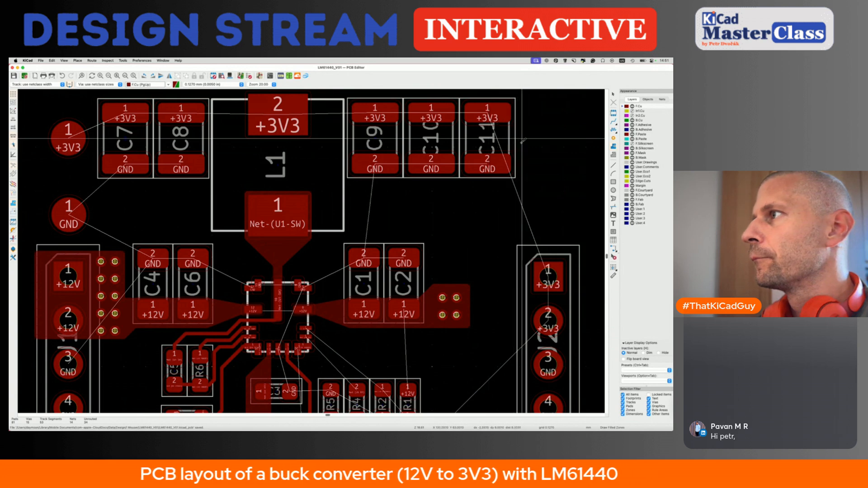
scroll(381, 151, "down", 3)
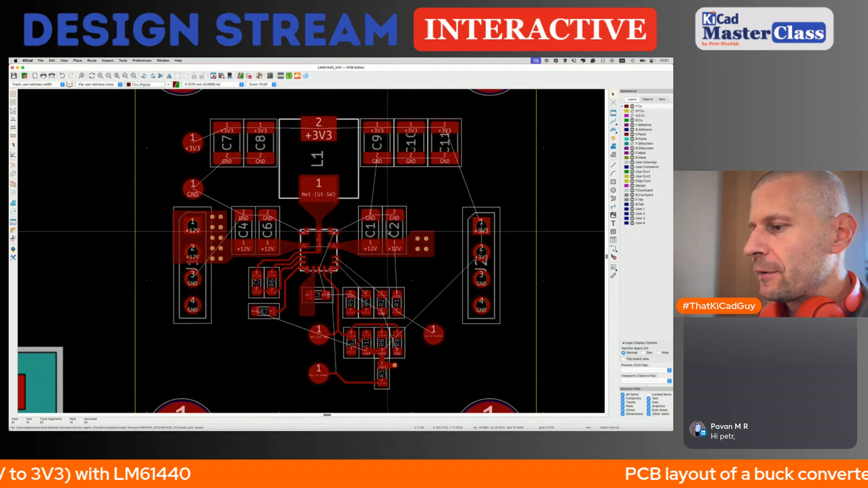
Step: Start a solid-fill F.Cu copper zone for the +3V3 net beside C7, with 0.2 mm clearance and solid pad connections
scroll(218, 137, "up", 3)
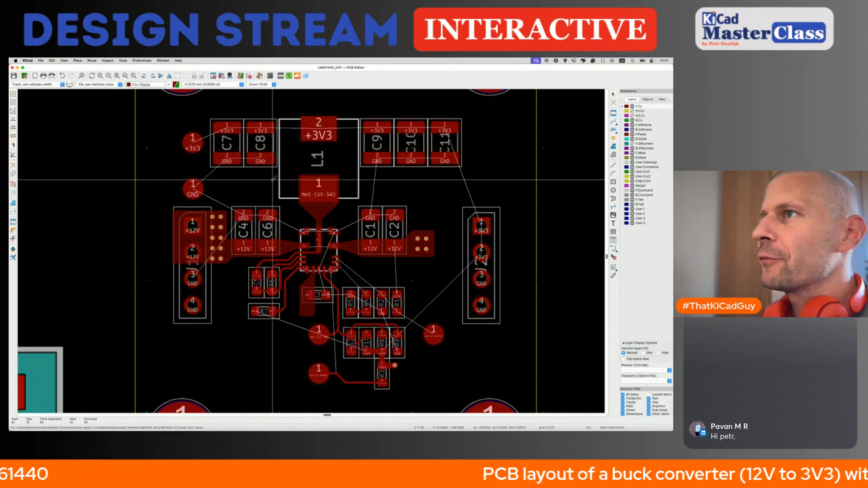
left_click(207, 146)
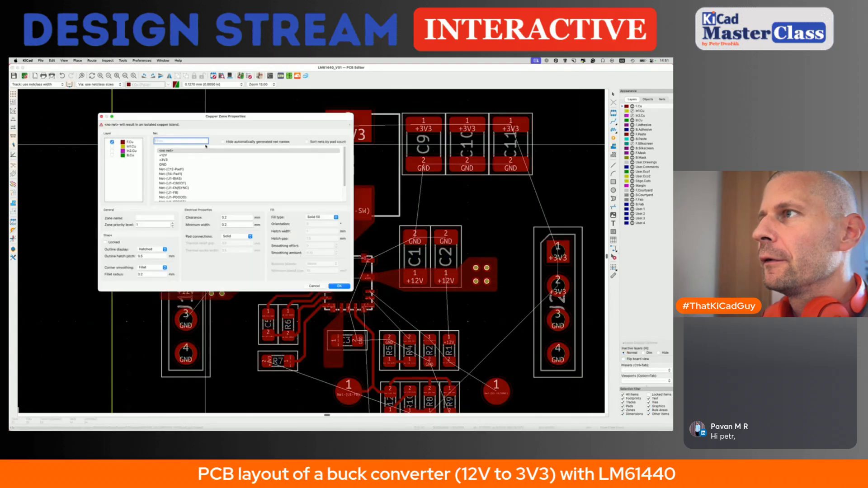
left_click(169, 155)
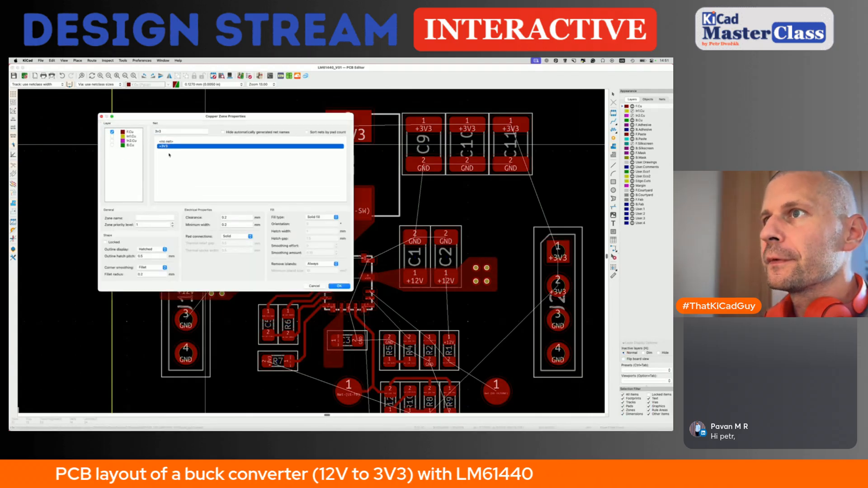
left_click(340, 286)
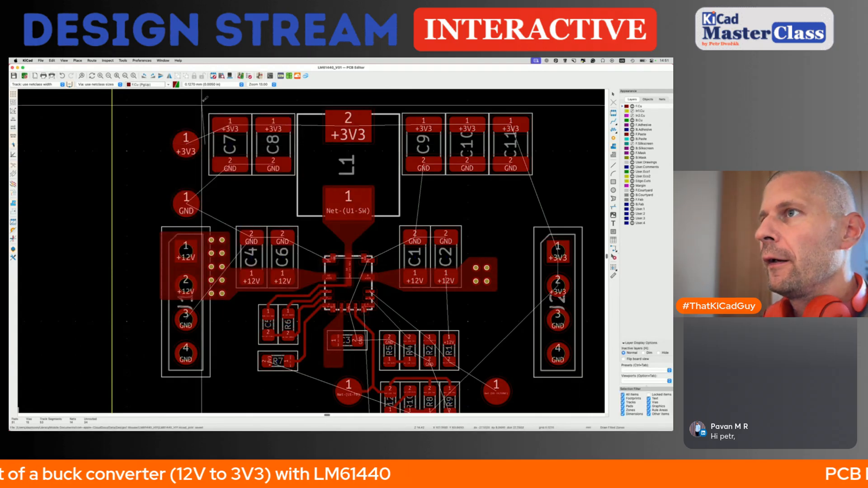
Step: Outline the +3V3 zone across the +3V3 pads of C7–C11 and L1 and down over J2 pads 1 and 2, then save the board
scroll(173, 113, "right", 2)
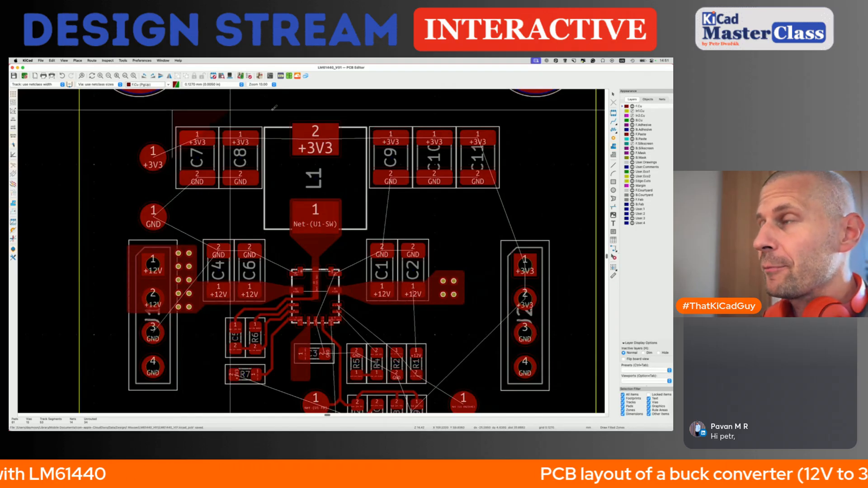
left_click(557, 110)
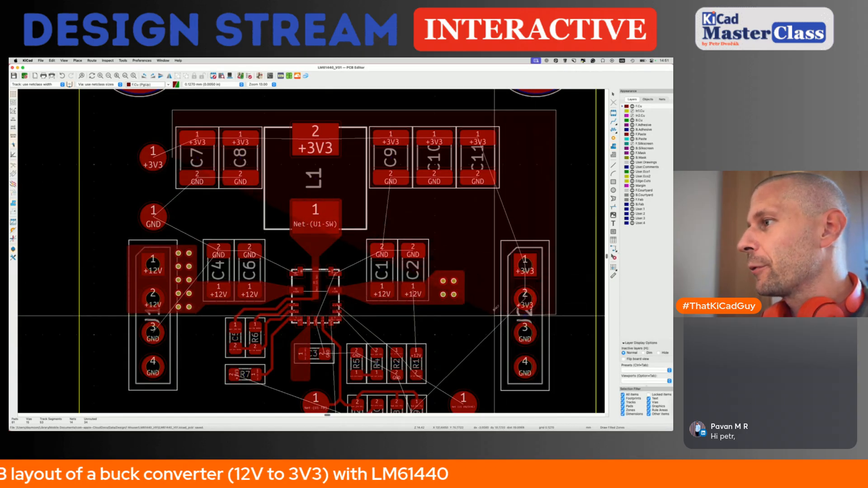
scroll(497, 307, "up", 2)
scroll(502, 312, "up", 2)
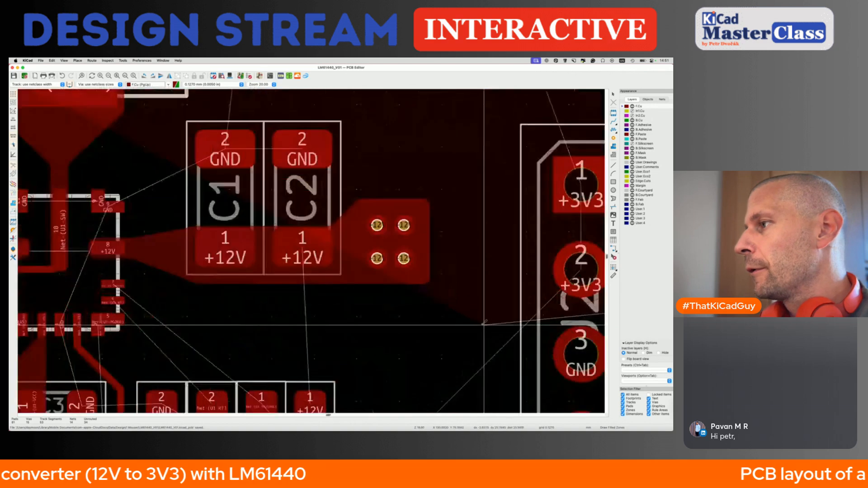
middle_click_drag(492, 317, 315, 314)
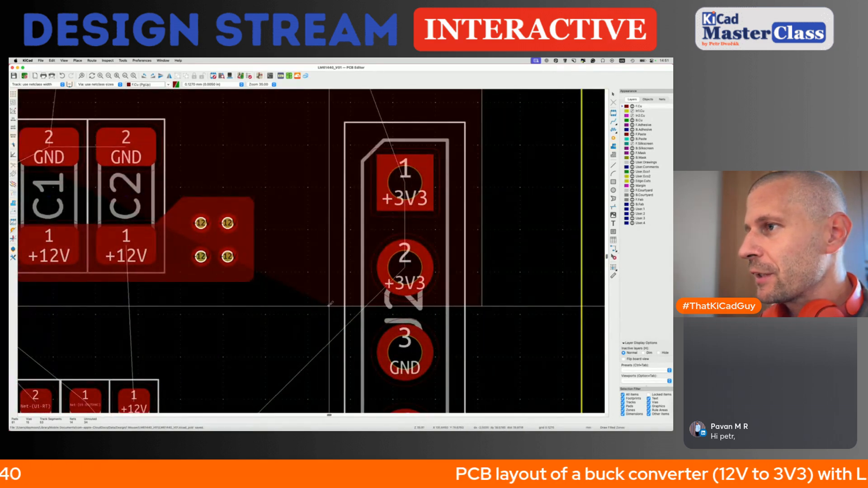
scroll(326, 306, "down", 2)
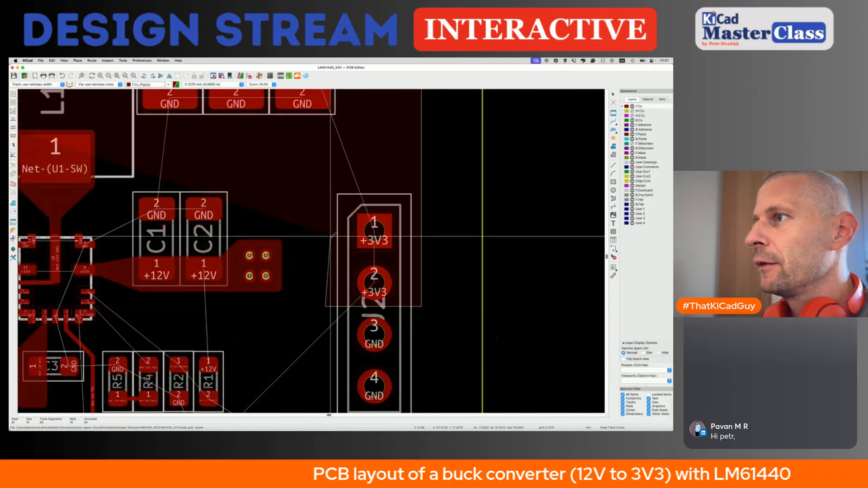
scroll(351, 153, "down", 1)
middle_click_drag(348, 153, 354, 233)
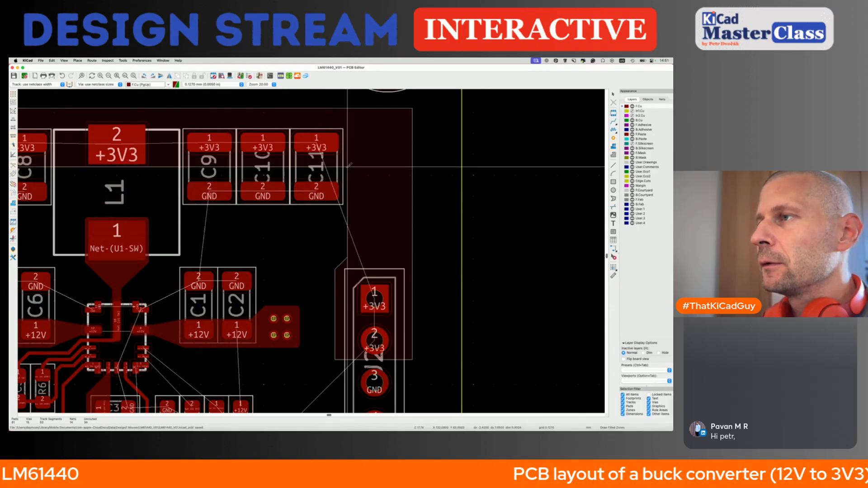
scroll(350, 165, "left", 10)
double_click(313, 165)
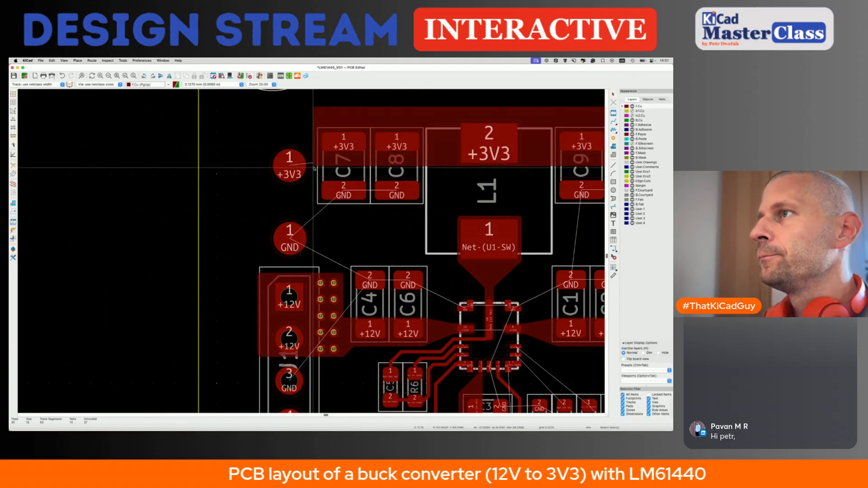
scroll(314, 168, "down", 2)
scroll(314, 168, "down", 3)
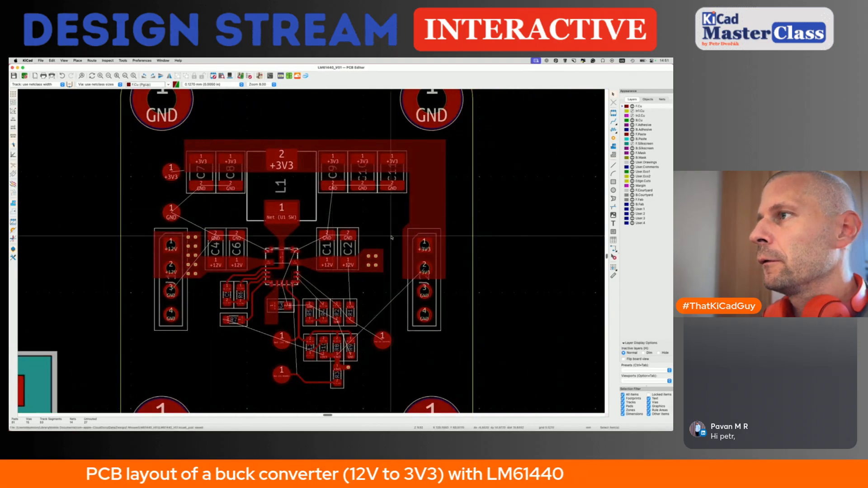
key("super+s")
scroll(351, 205, "down", 2)
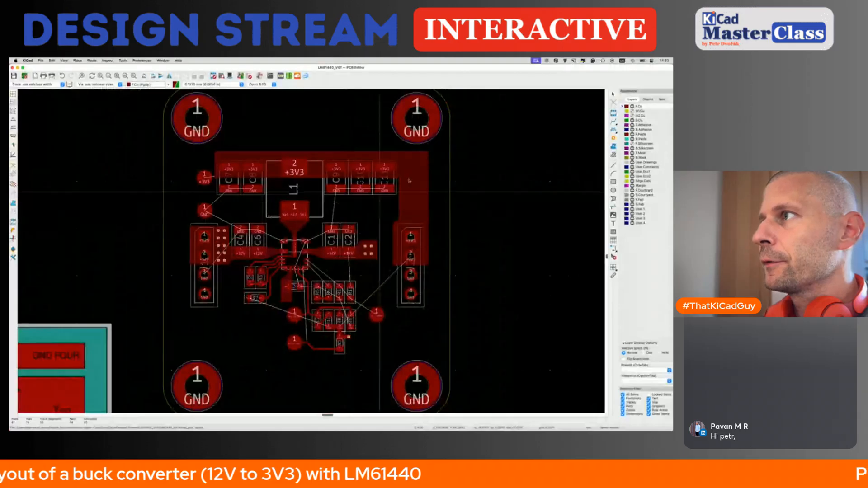
Step: Remove the via beside R3 and route a +3V3 F.Cu track from pad 1 of R3 around J2 to the +3V3 zone
scroll(452, 170, "down", 1)
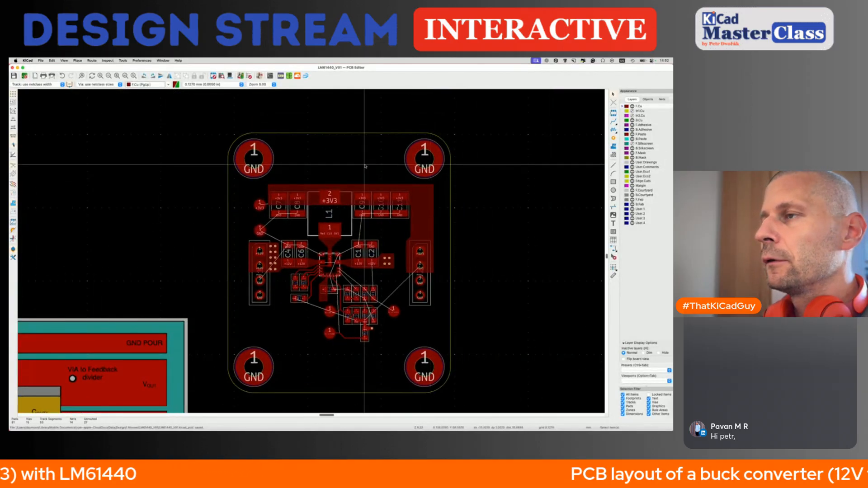
scroll(338, 273, "up", 4)
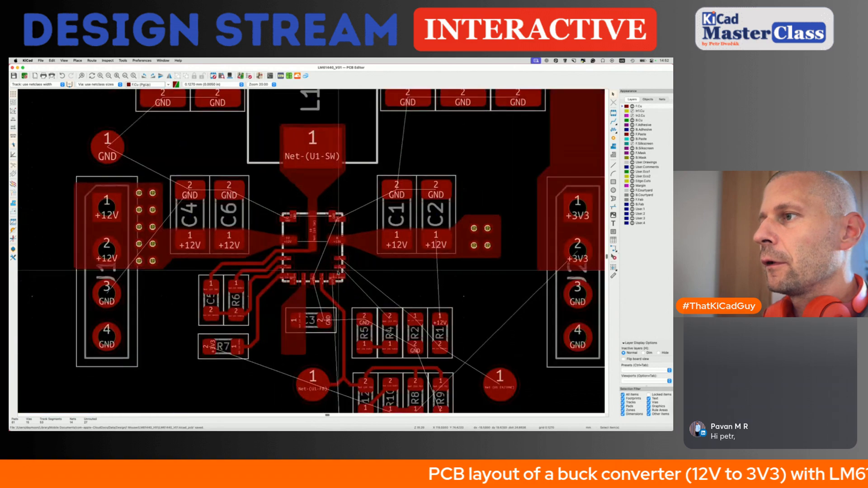
scroll(338, 273, "down", 3)
scroll(337, 273, "right", 3)
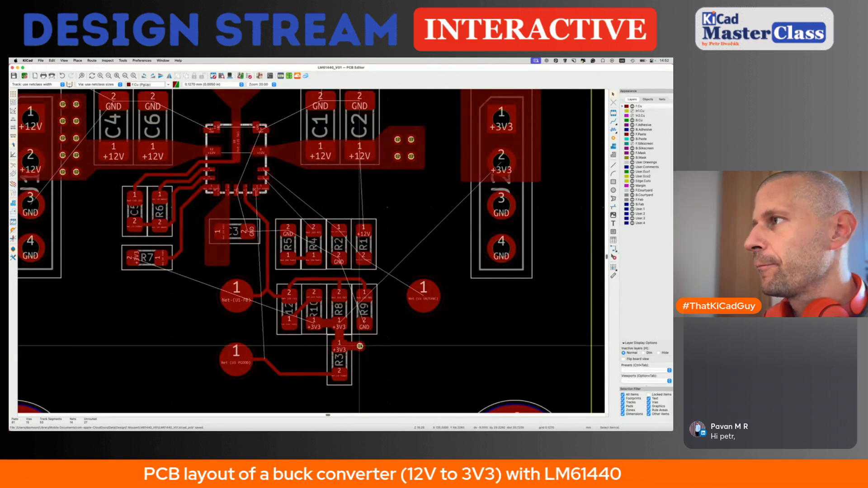
left_click(360, 347)
key("Escape")
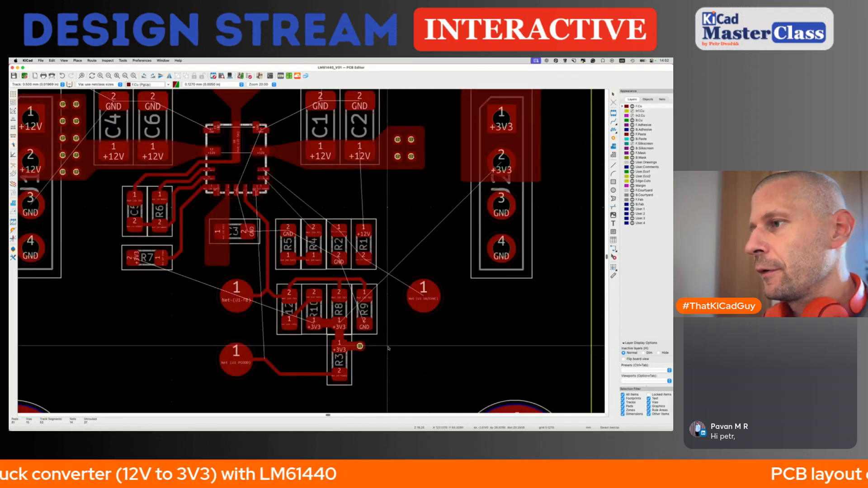
key("x")
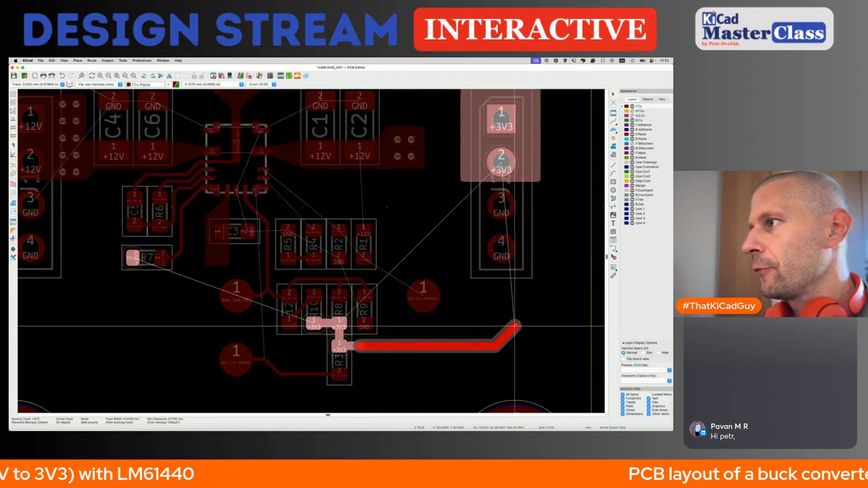
left_click(534, 324)
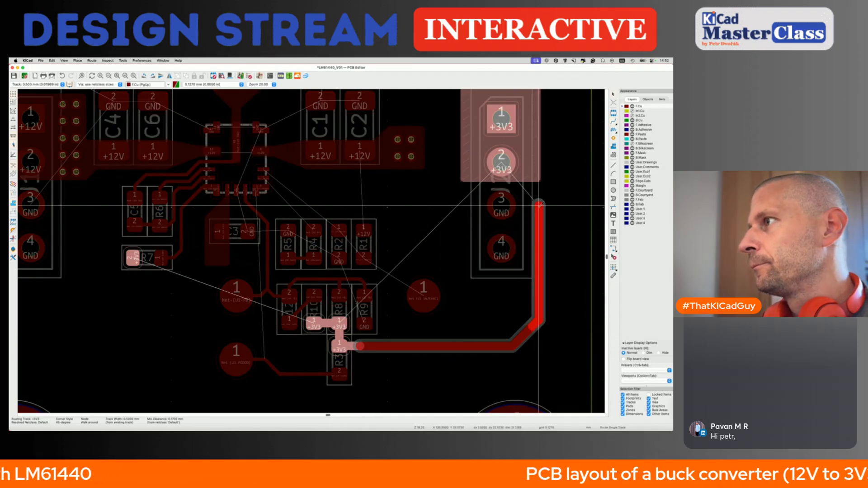
left_click(537, 175)
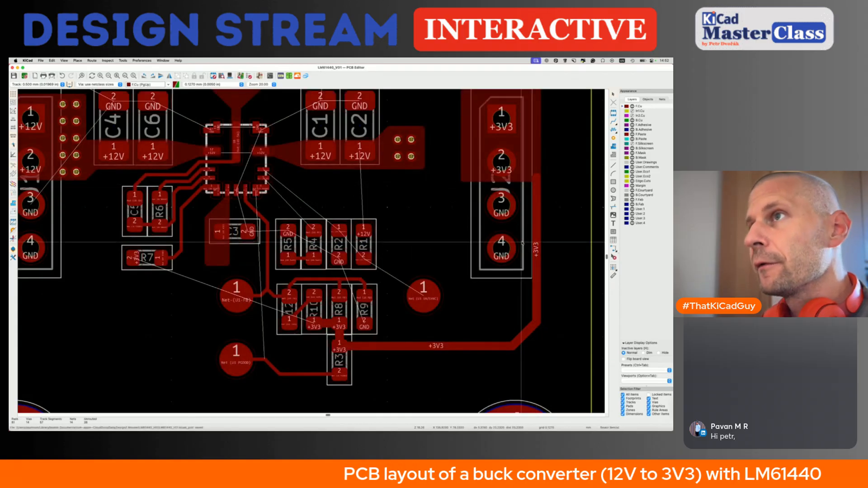
Step: Route U1-PGOOD from pin 5 of U1 to a via and along B.Cu to a second via beside the PGOOD test point
scroll(523, 243, "down", 3)
scroll(308, 198, "up", 5)
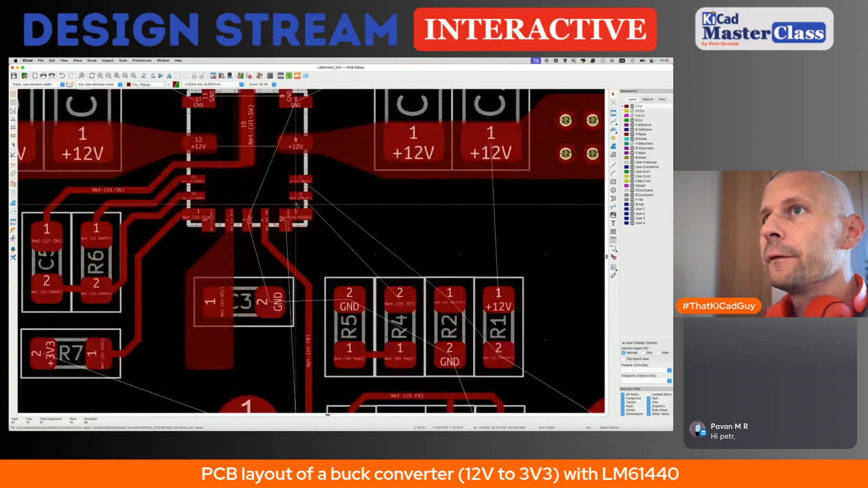
scroll(307, 198, "up", 2)
scroll(272, 176, "down", 3)
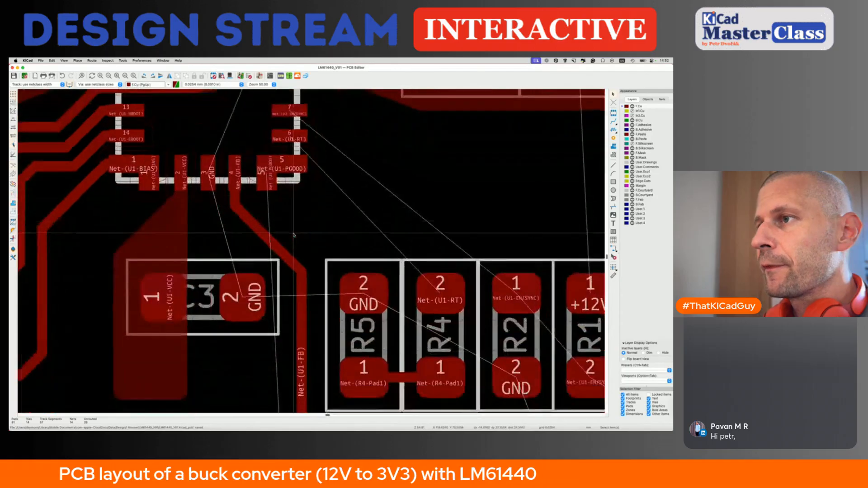
key("x")
scroll(272, 177, "down", 2)
scroll(280, 198, "down", 2)
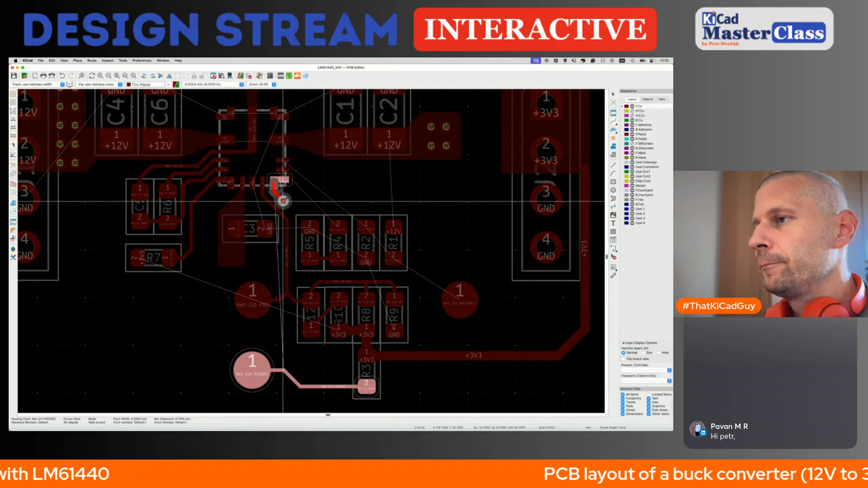
key("v")
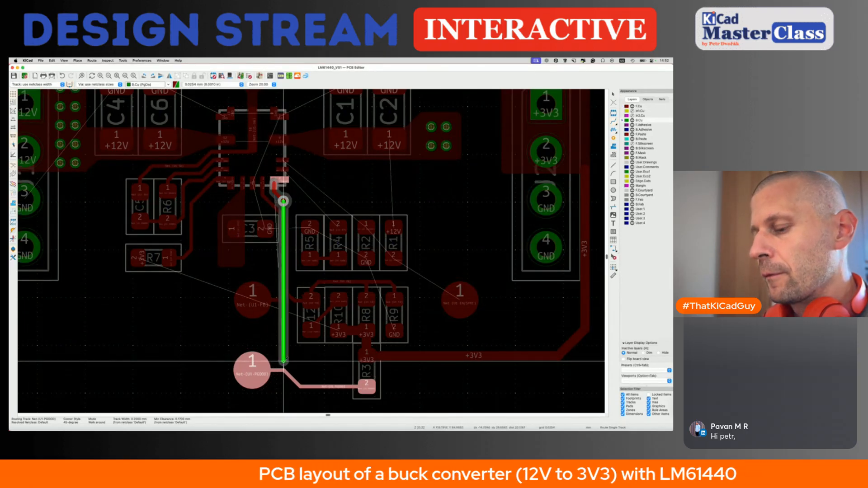
left_click(284, 361)
key("Escape")
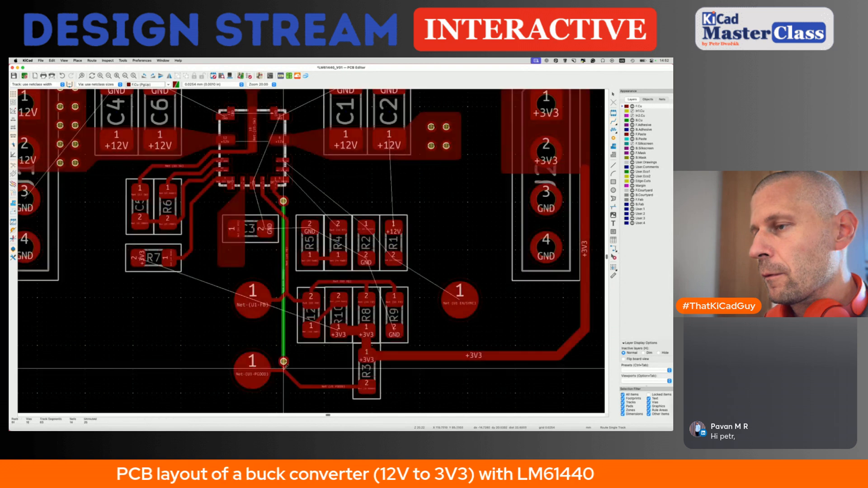
Step: Route U1-RT from pin 6 to pad 2 of R4 and U1-EN/SYNC from pin 7 to pad 1 of R2, and save
left_click(280, 170)
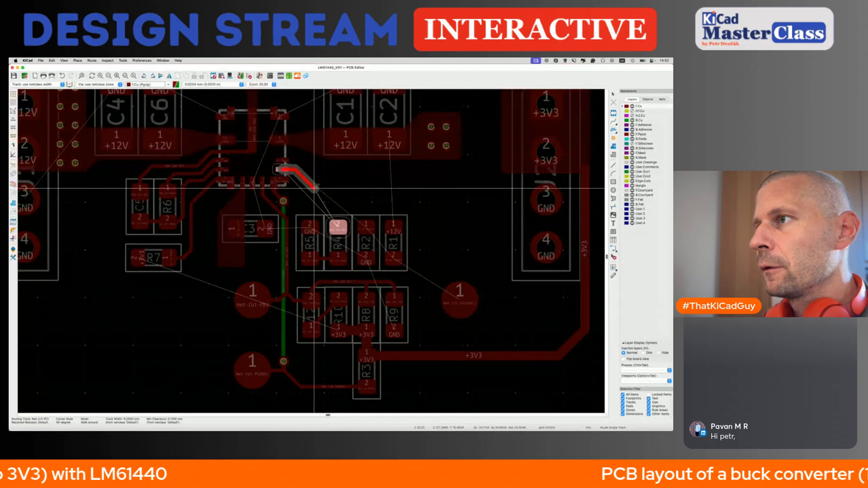
left_click(338, 226)
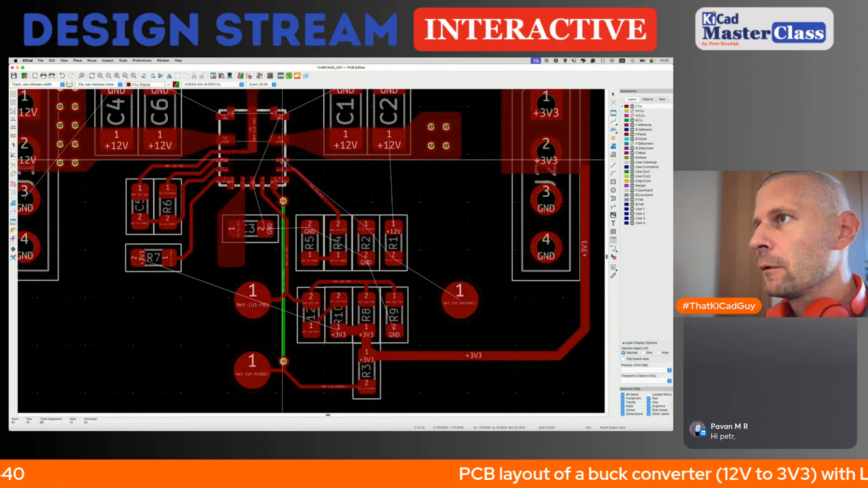
left_click(282, 160)
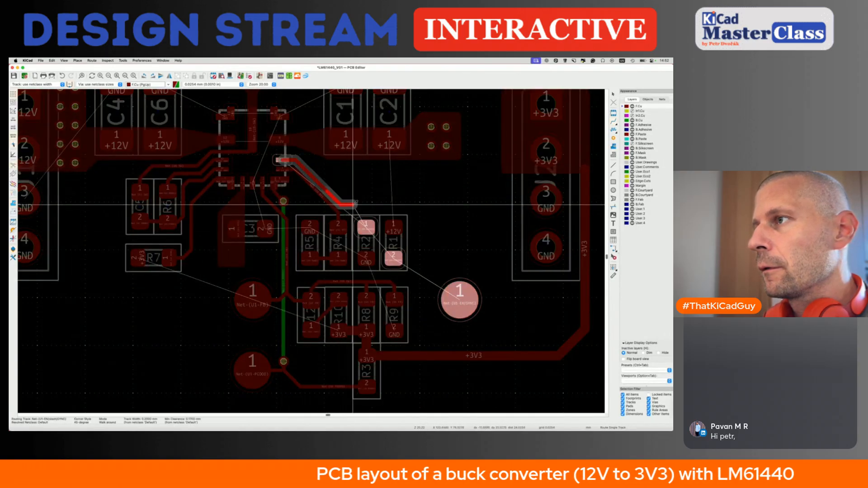
left_click(365, 225)
key("super+s")
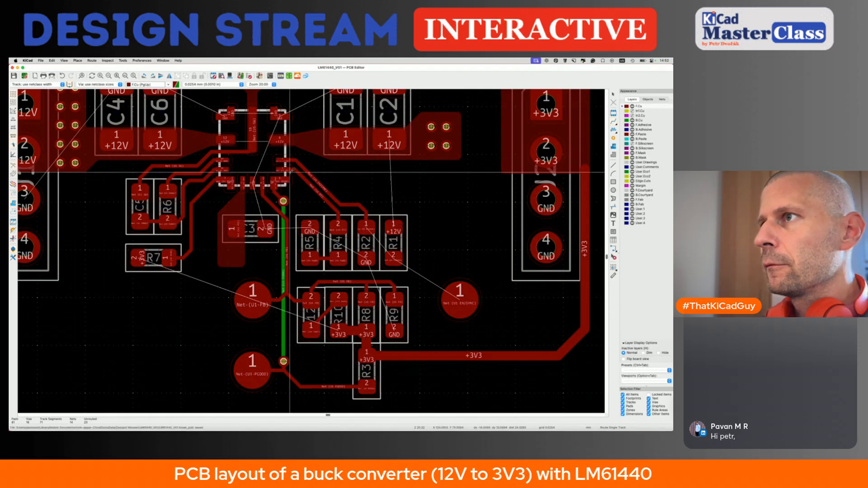
Step: Examine the new tracks around U1 and compare the layout with the reference layout image
scroll(290, 171, "up", 4)
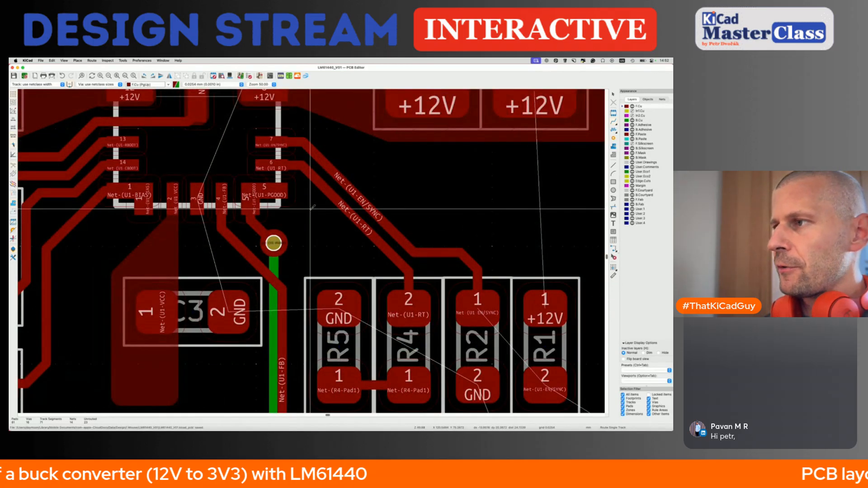
scroll(312, 208, "down", 3)
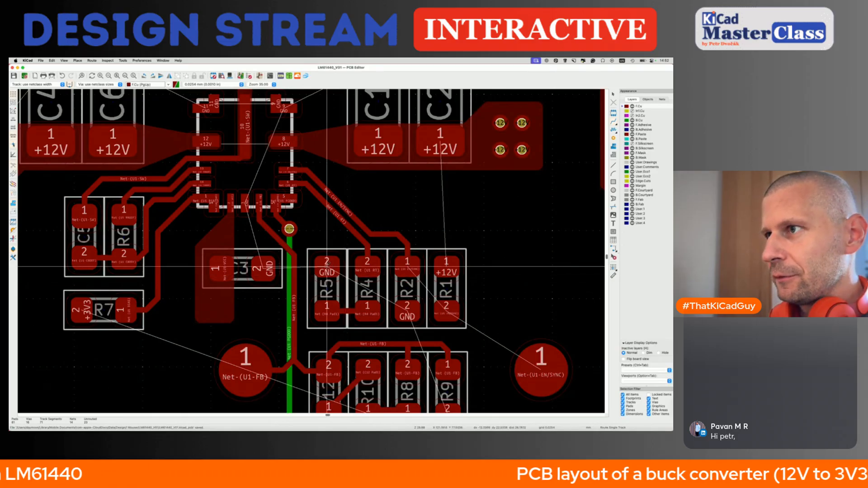
left_click(327, 266)
key("Escape")
key("Escape")
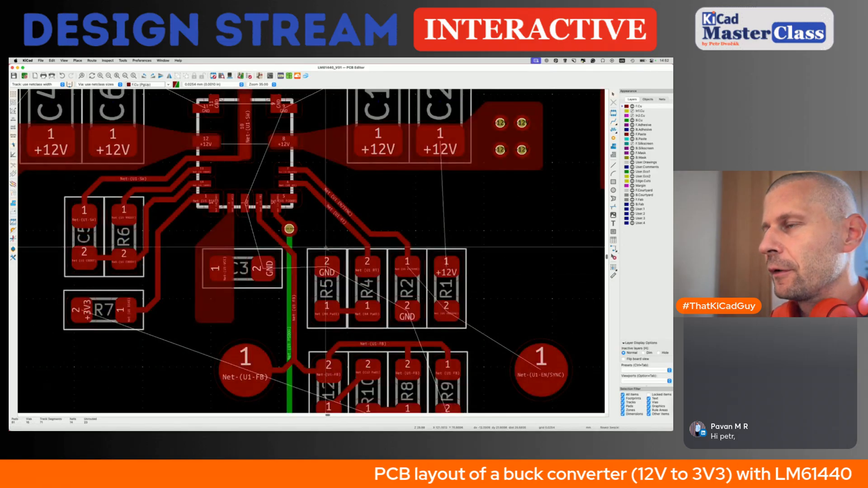
scroll(327, 248, "down", 8)
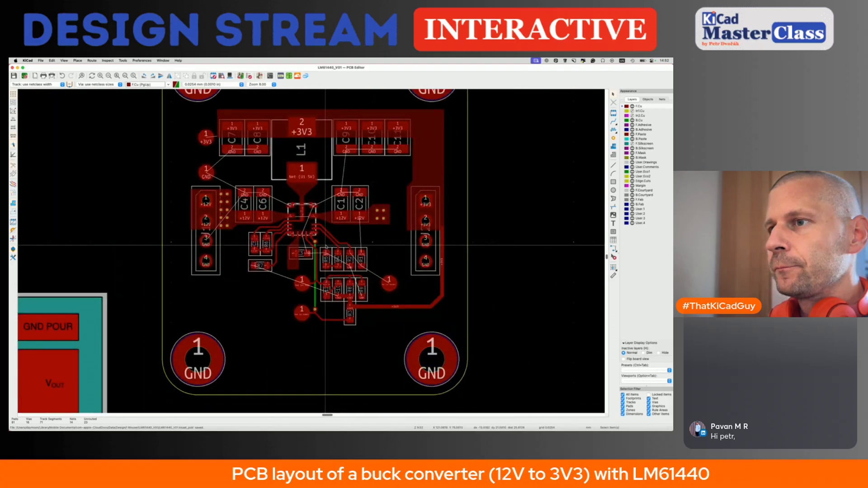
scroll(326, 247, "down", 3)
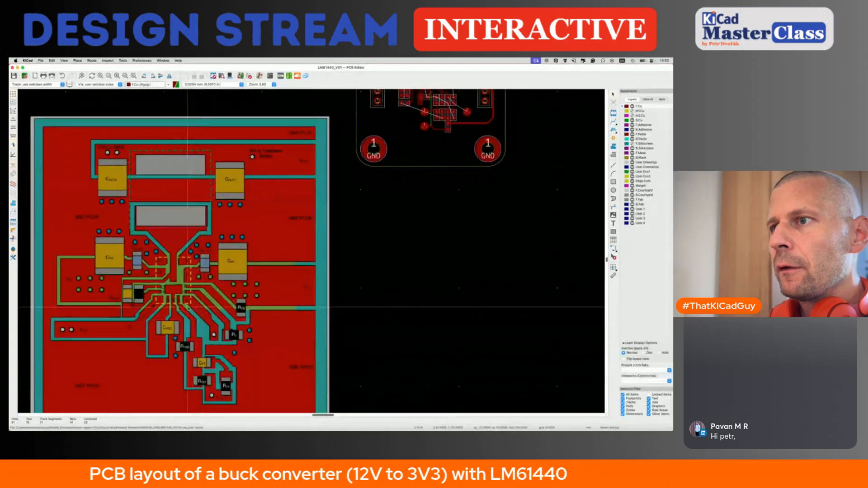
scroll(208, 321, "up", 9)
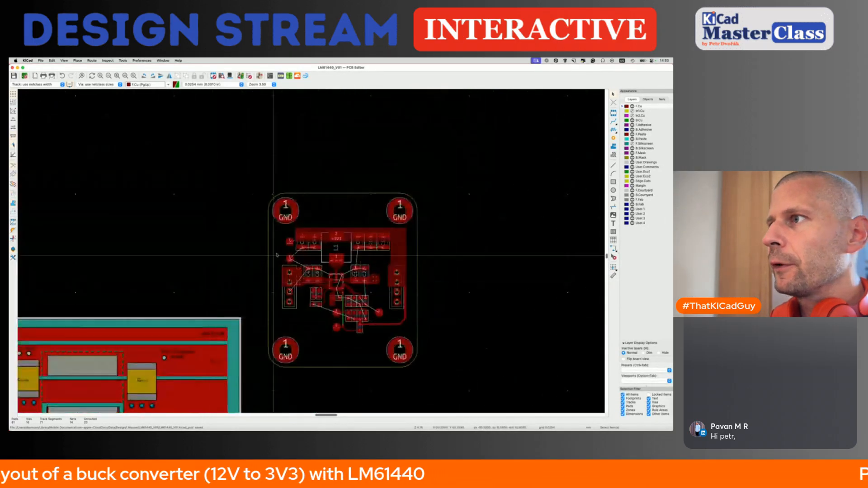
scroll(363, 278, "up", 5)
scroll(363, 279, "down", 2)
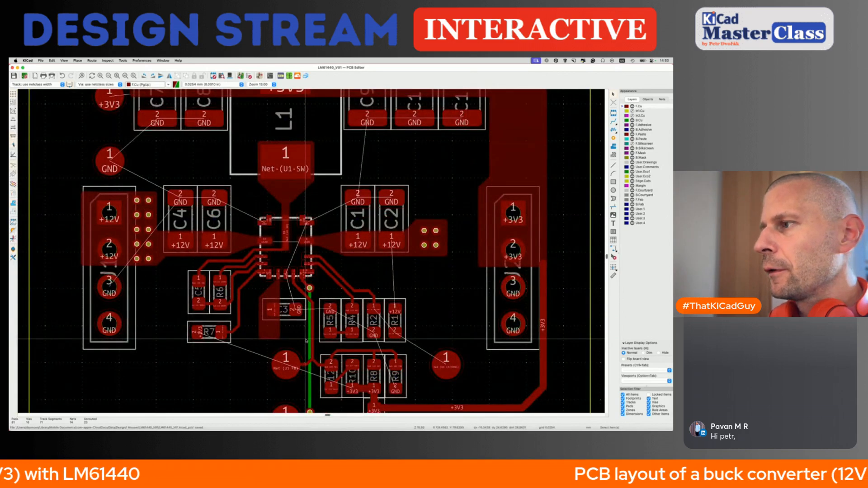
Step: Route U1-EN/SYNC from pad 1 of R2 through pad 2 of R1 to its test point, save, and adjust the track beside R1
scroll(306, 340, "down", 2)
key("x")
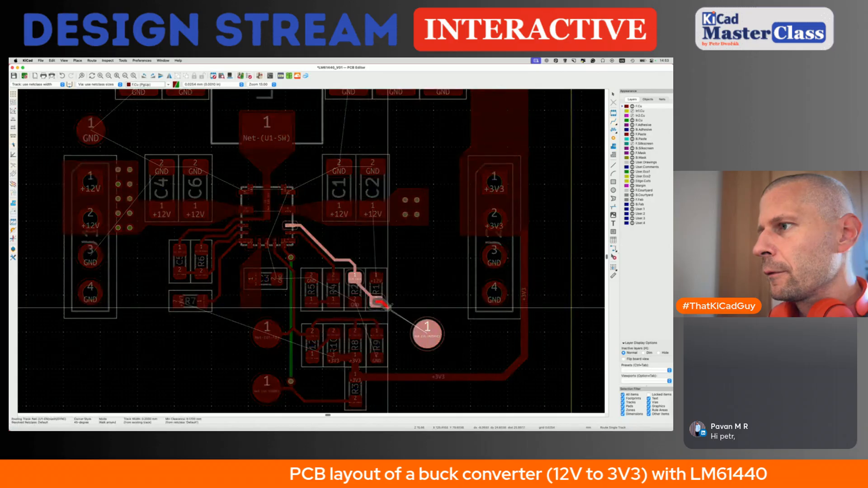
double_click(400, 330)
key("super+s")
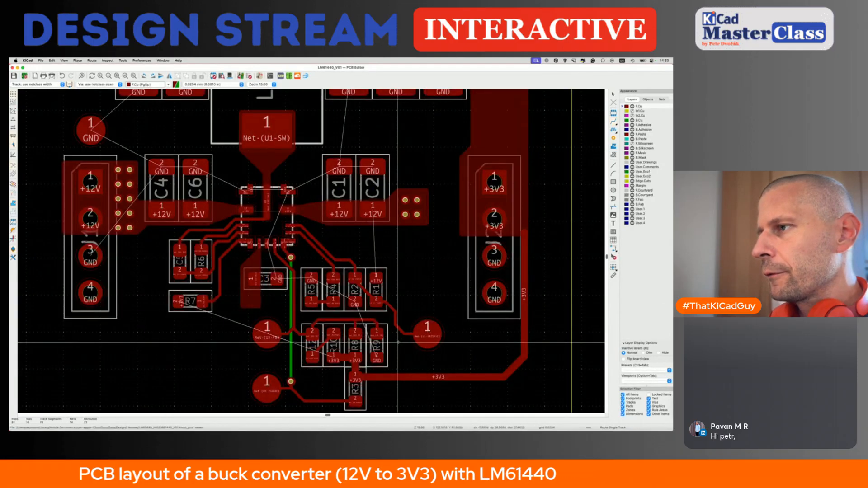
key("d")
left_click(391, 306)
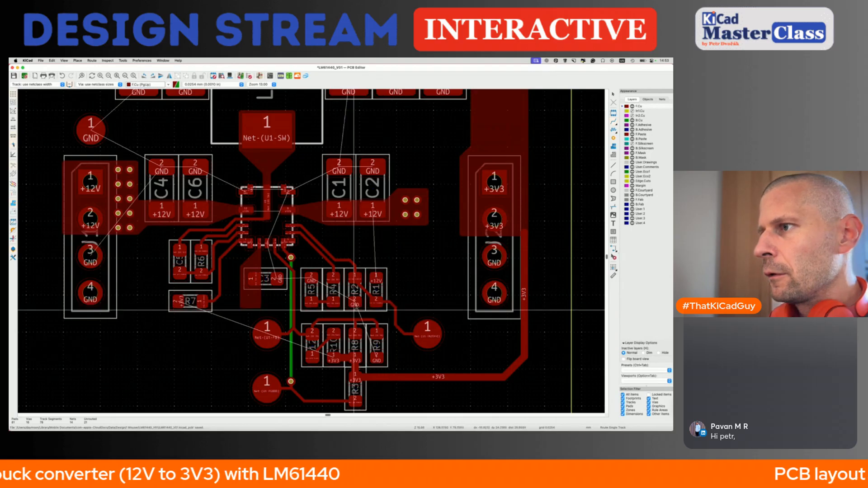
scroll(360, 305, "up", 5)
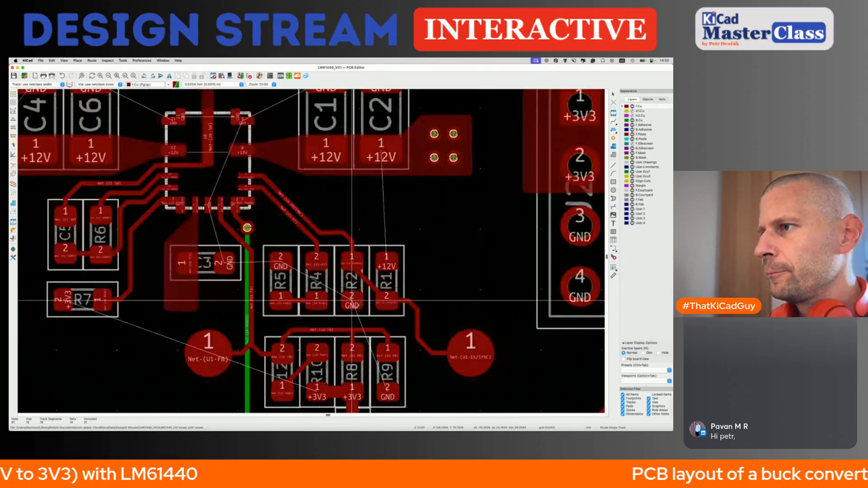
left_click(351, 301)
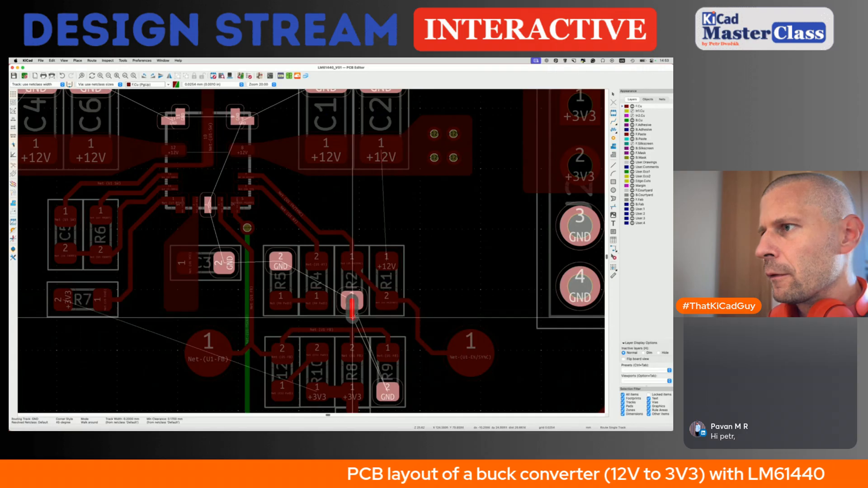
key("Escape")
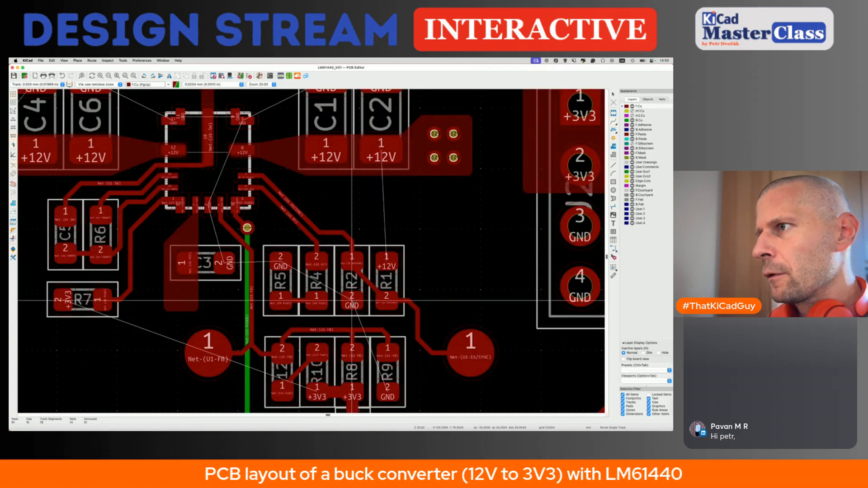
left_click(351, 301)
key("v")
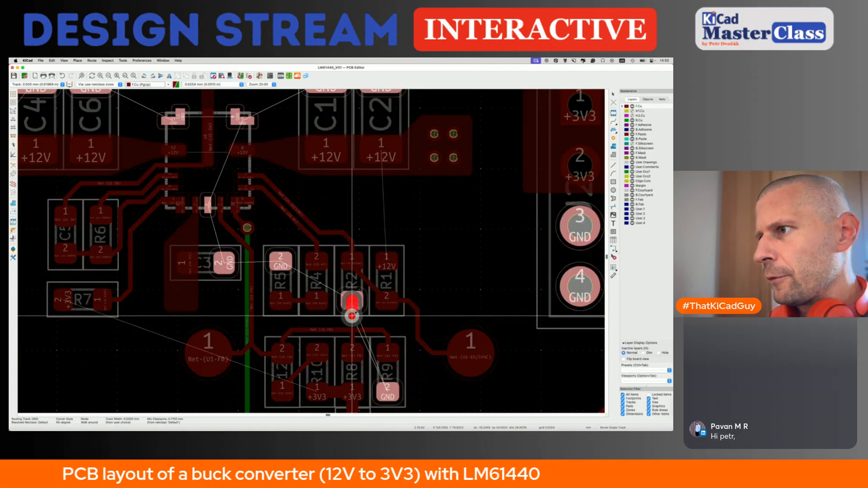
scroll(351, 316, "up", 3)
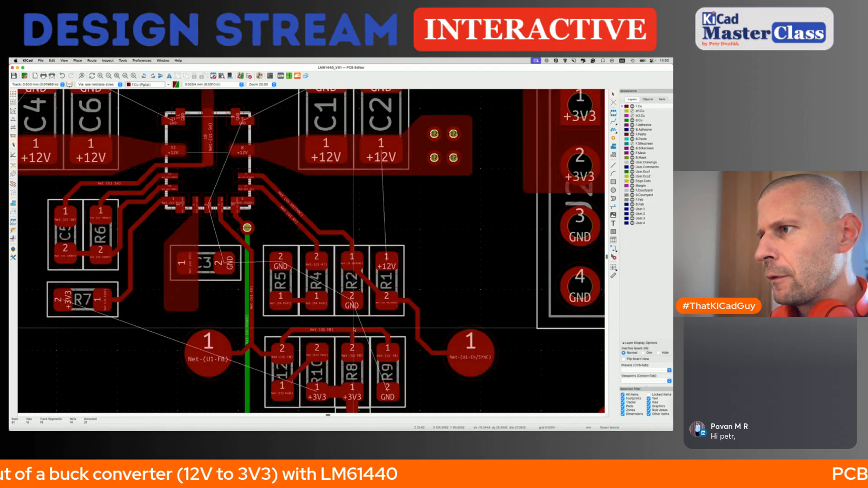
key("Escape")
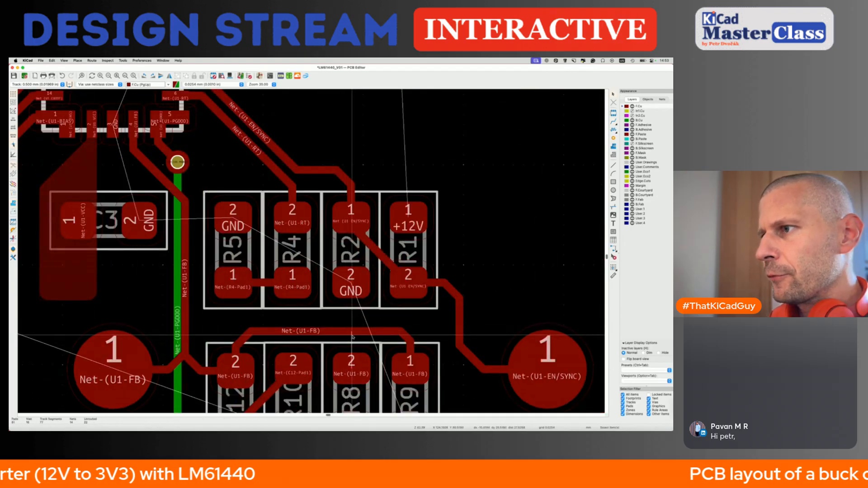
Step: Delete the short U1-FB track above pad 2 of R8 and shift the horizontal U1-FB track down toward the resistor pads
left_click(353, 337)
left_click(356, 339)
key("Delete")
left_click(329, 331)
key("d")
left_click(329, 332)
key("d")
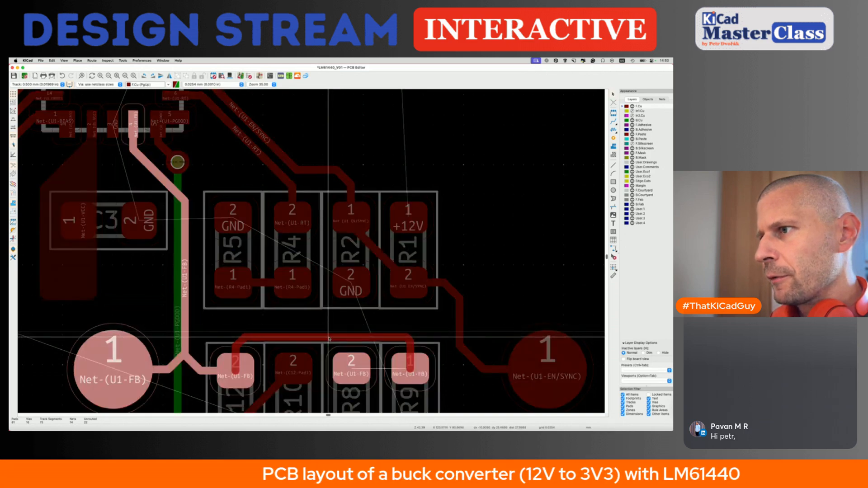
left_click(329, 340)
Step: Adjust the U1-FB track corner above R9 and route a short U1-FB track joining the horizontal track to pad 2 of R8
left_click(411, 340)
left_click(422, 344)
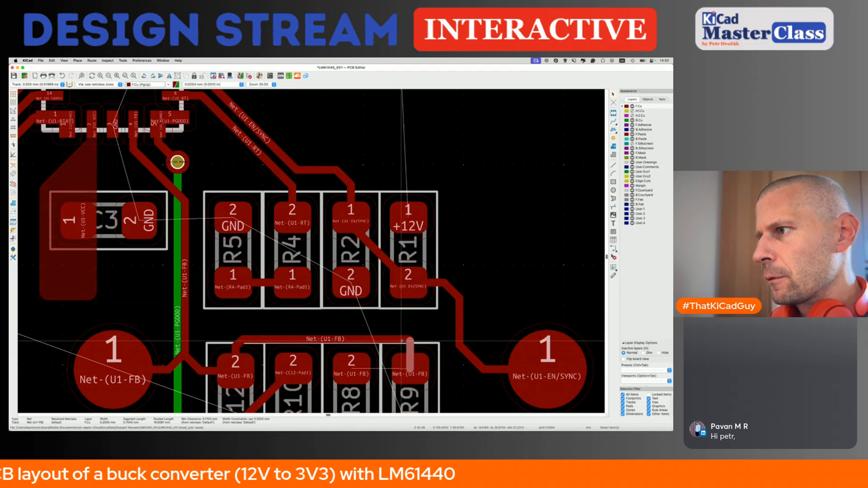
left_click(412, 341)
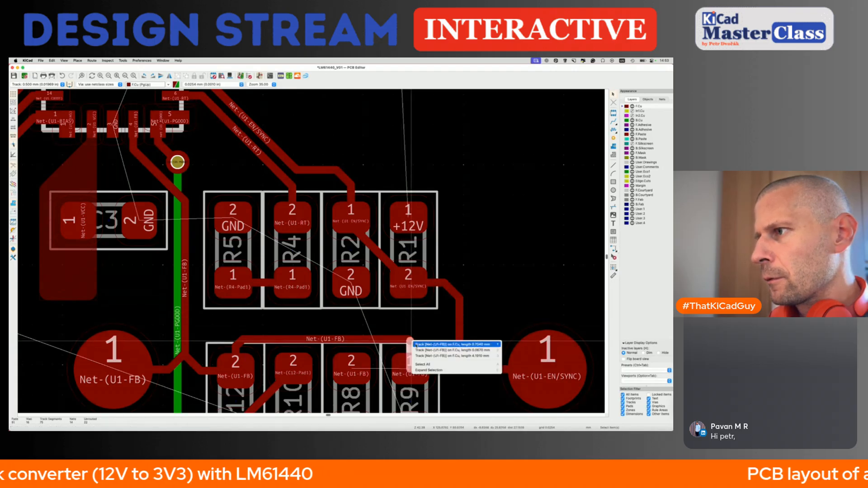
left_click(417, 350)
key("d")
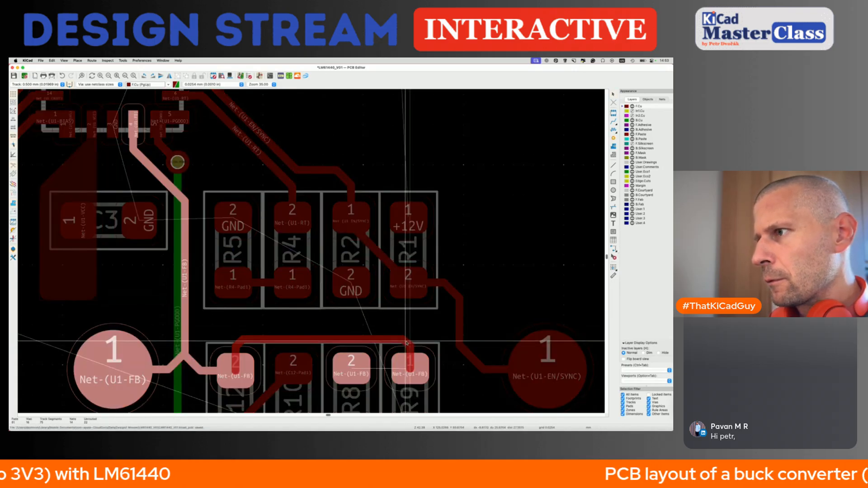
left_click(407, 343)
key("x")
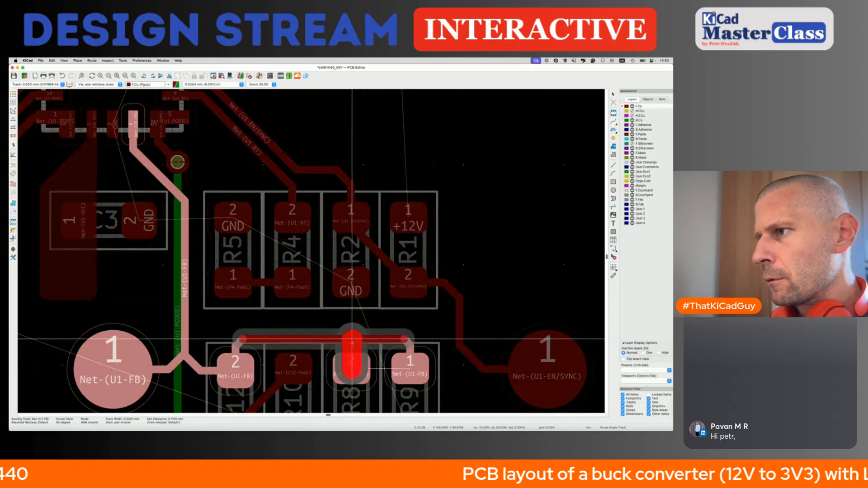
key("w")
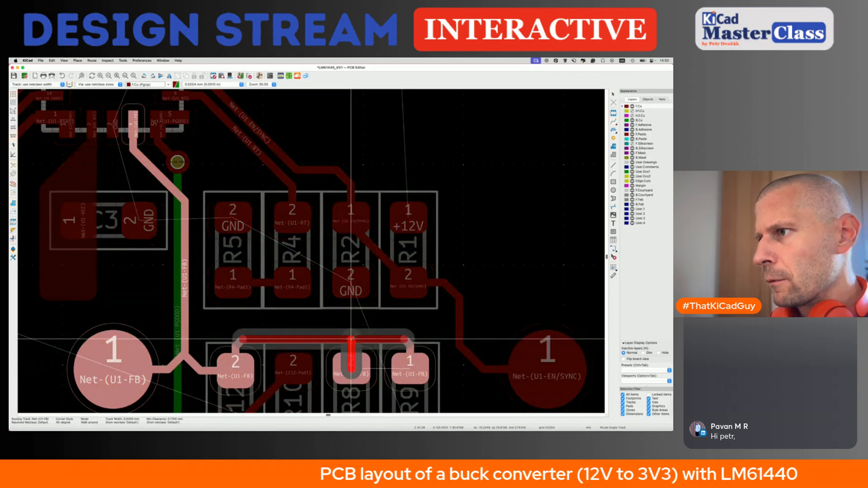
key("Escape")
Step: Route 0.5 mm GND stubs ending in vias, one below pad 2 of R2 and one above pad 2 of R5, and save
left_click(352, 285)
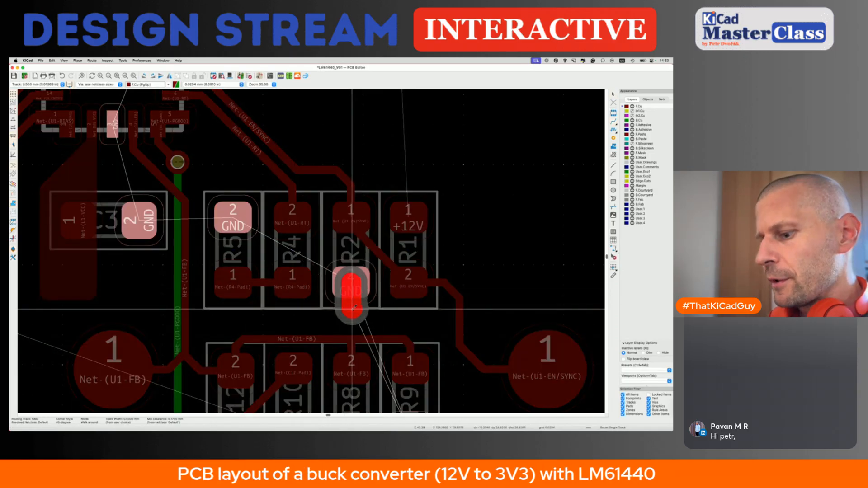
left_click(350, 316)
scroll(287, 264, "up", 2)
left_click(233, 245)
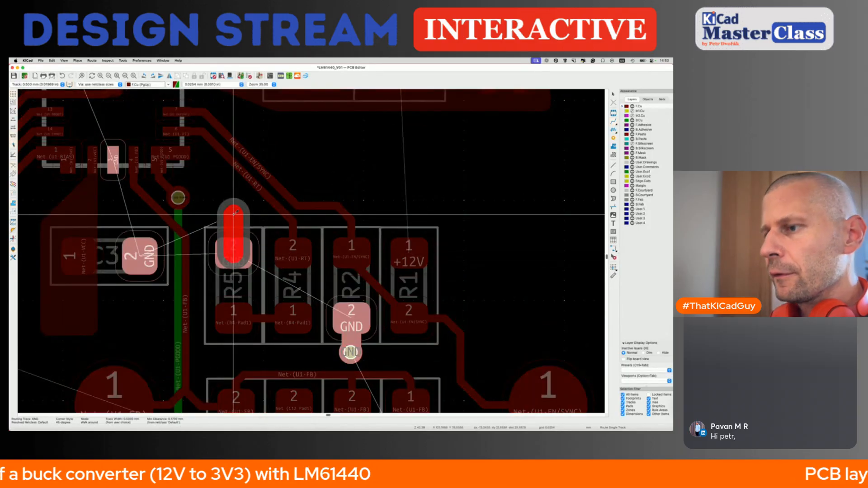
left_click(233, 214)
scroll(233, 214, "down", 5)
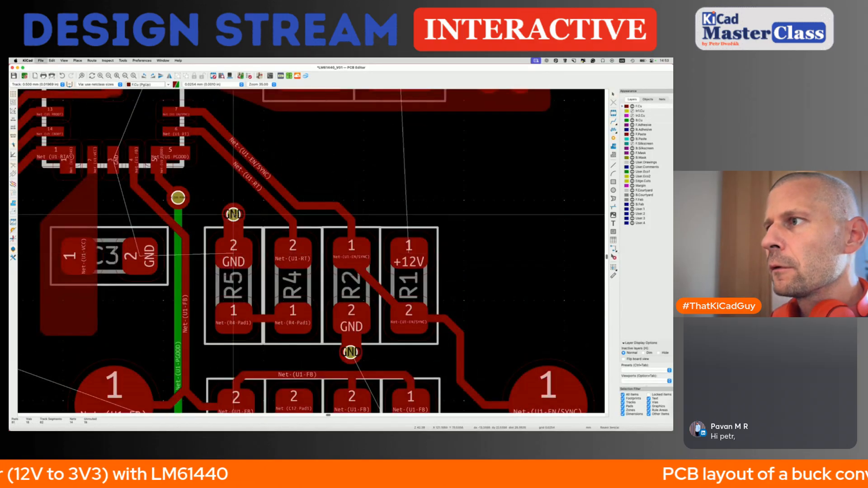
key("ctrl+s")
Step: Check R1's connections in the schematic and examine where its +12V pad can join the +12V zone on the board
key("x")
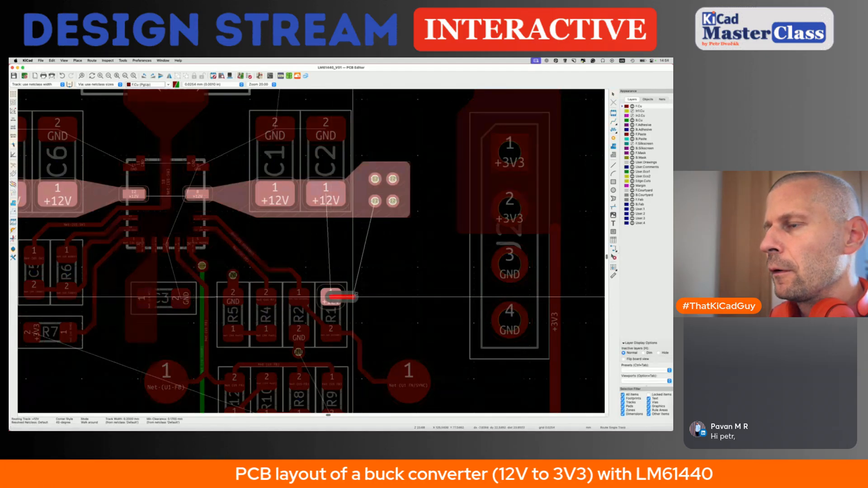
key("Escape")
left_click(339, 312)
key("super+grave")
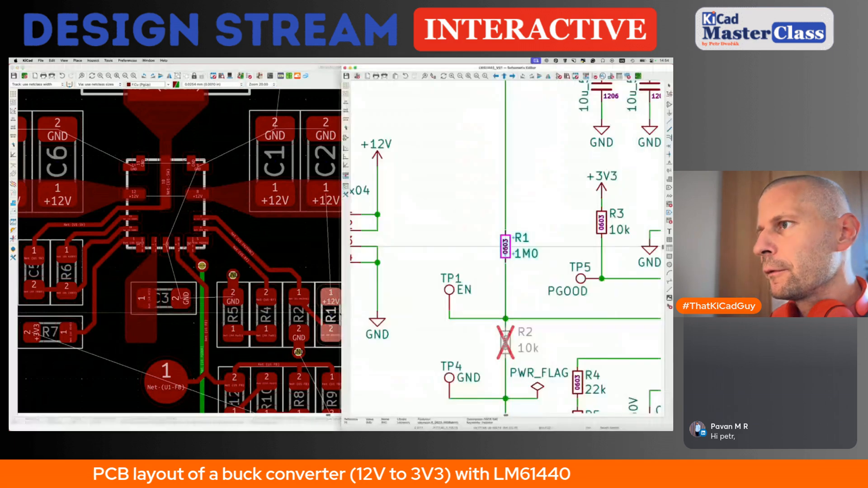
key("super+grave")
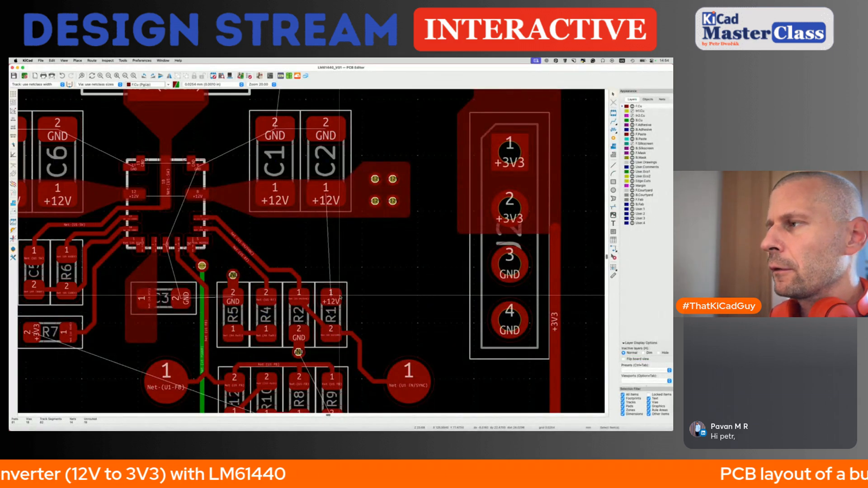
scroll(340, 297, "down", 4)
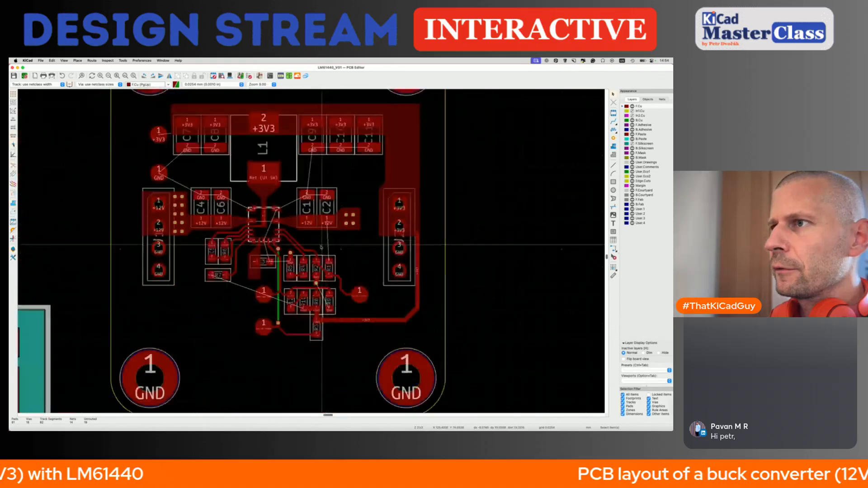
scroll(327, 243, "up", 4)
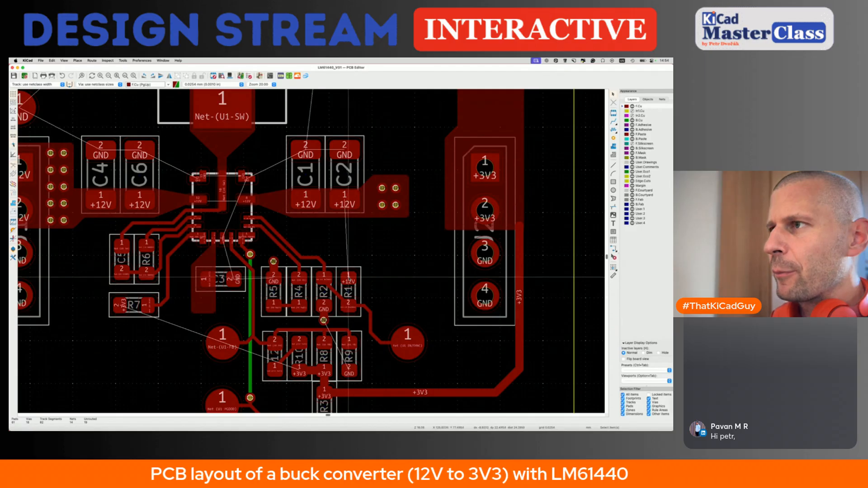
Step: Route a +12V track from pad 1 of R1 straight up to the +12V zone at C2 and save the board
key("x")
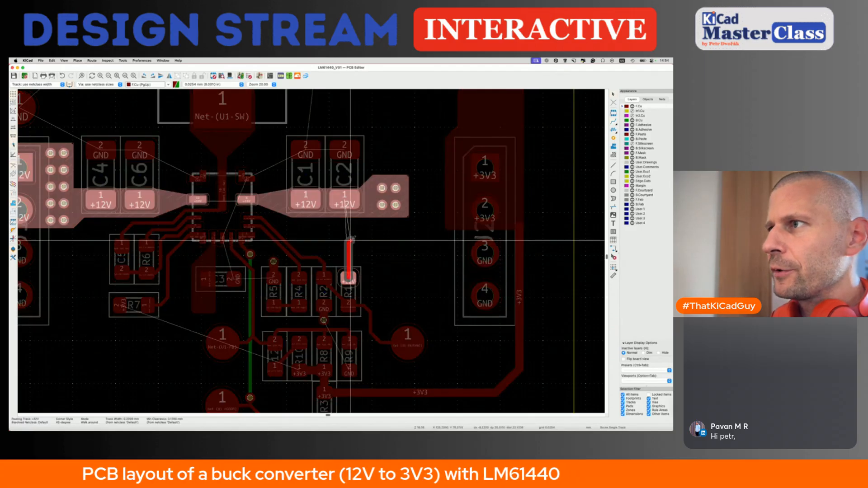
left_click(347, 208)
scroll(346, 268, "down", 5)
key("super+s")
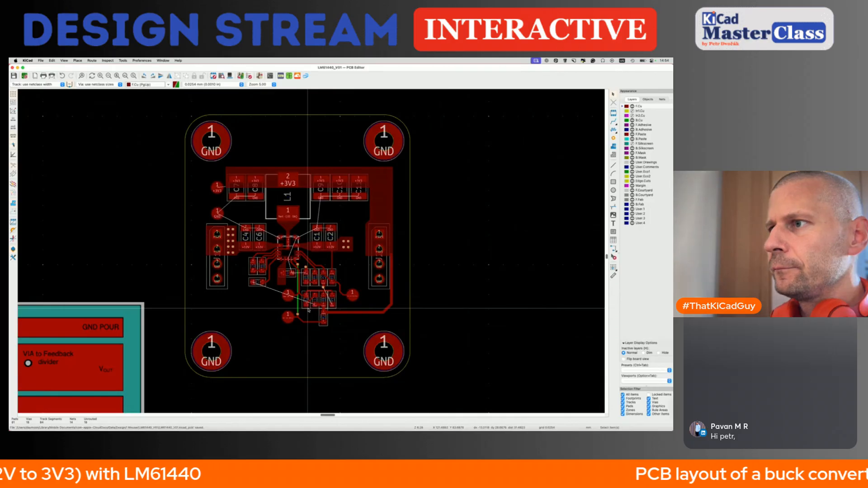
scroll(305, 303, "up", 5)
scroll(198, 254, "down", 2)
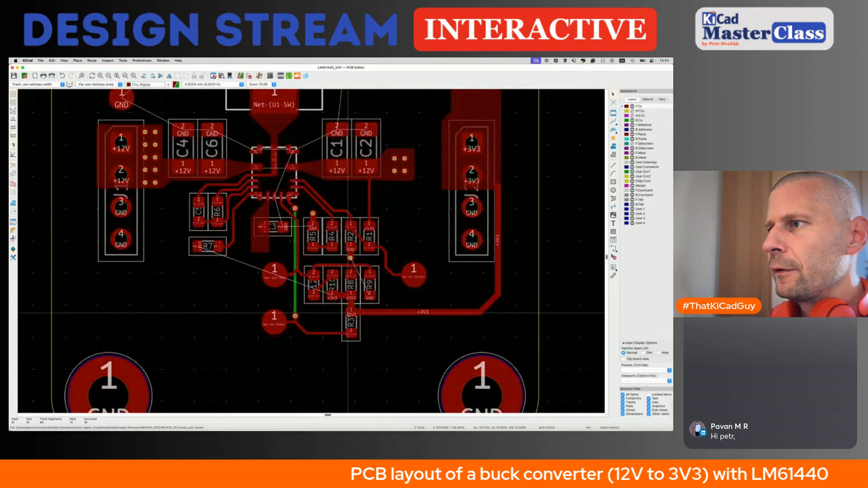
key("x")
scroll(342, 312, "up", 3)
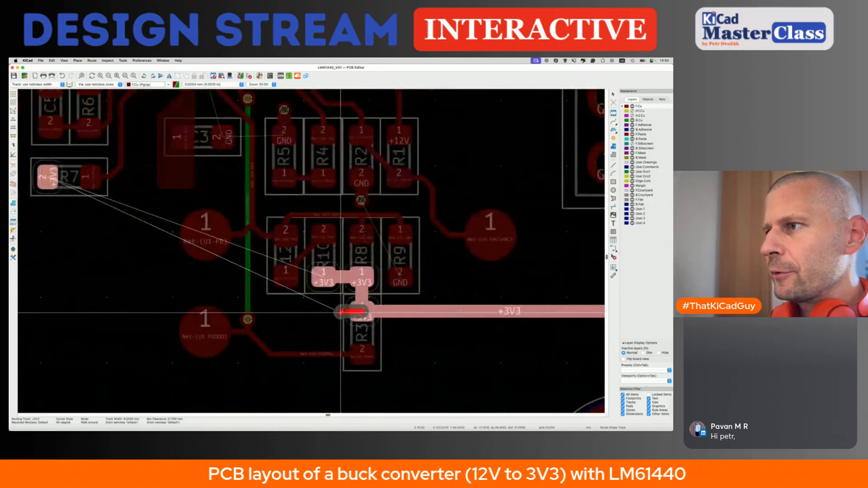
key("v")
key("Escape")
key("x")
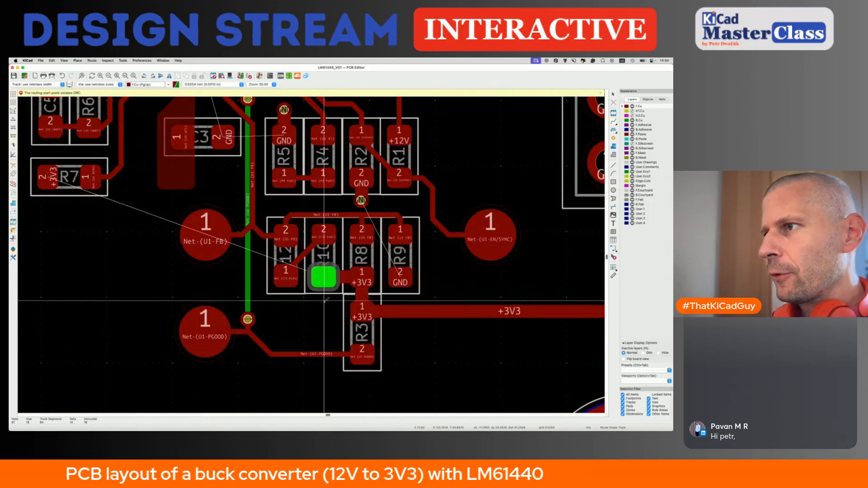
left_click(323, 299)
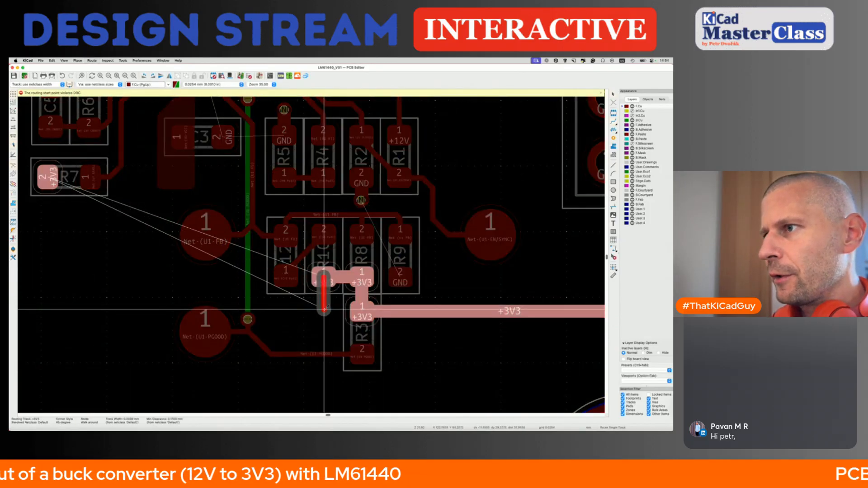
key("Escape")
Step: Route a +3V3 track from pad 1 of R3 across the U1-PGOOD track to pad 2 of R7
left_click(362, 311)
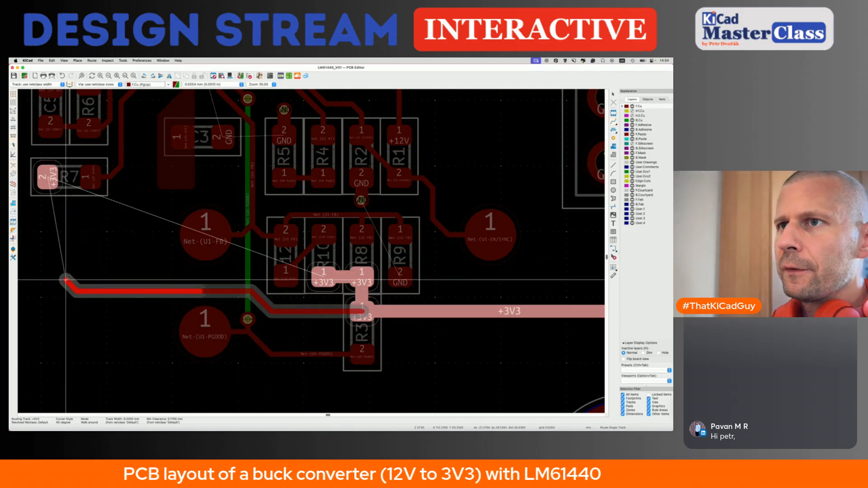
left_click(47, 177)
scroll(48, 176, "down", 2)
middle_click_drag(48, 178, 143, 229)
key("Escape")
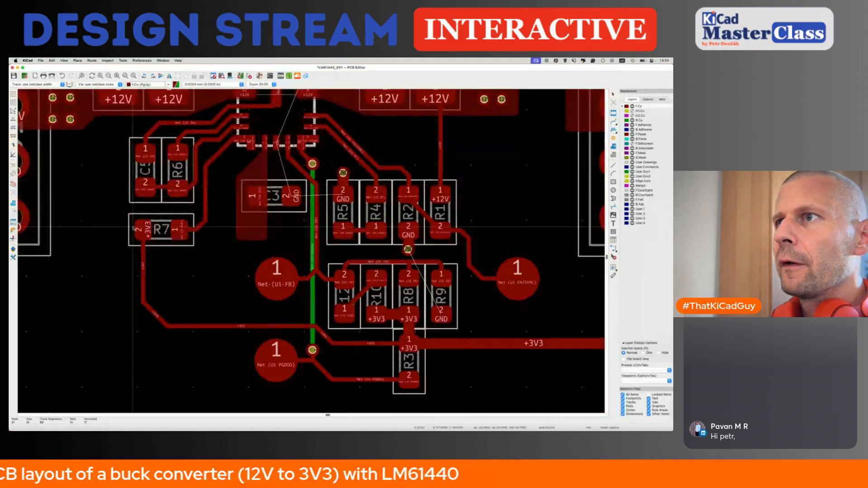
Step: Delete the vertical and diagonal +3V3 track segments below R7 and the track segment ending at pad 1 of R7
scroll(181, 257, "up", 2)
left_click(127, 247)
key("Delete")
left_click(135, 329)
key("Delete")
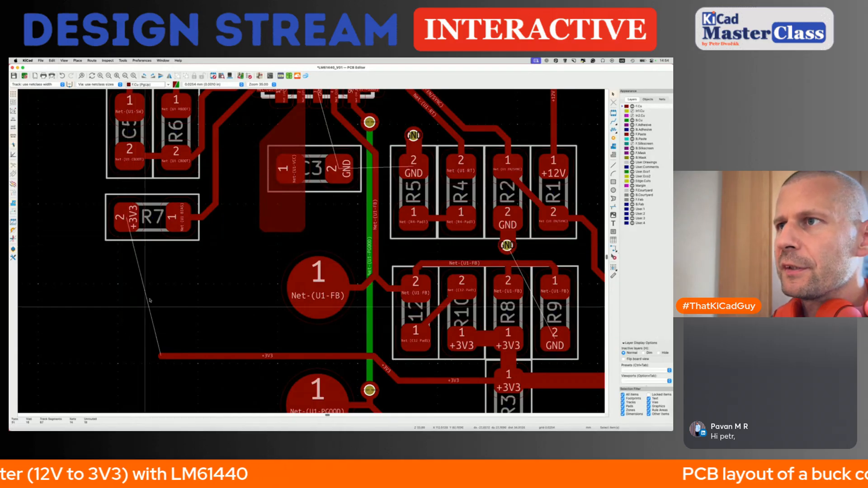
left_click(201, 212)
key("Delete")
Step: Turn R7 upright, place it beside the U1-FB test point below R6, and delete the leftover horizontal +3V3 segment
left_click(178, 225)
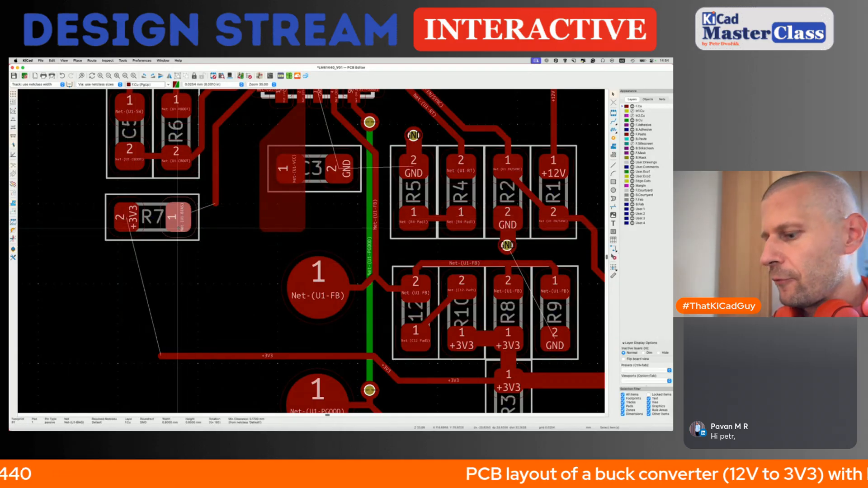
key("m")
key("r")
left_click(192, 251)
left_click(190, 356)
key("Delete")
left_click(190, 302)
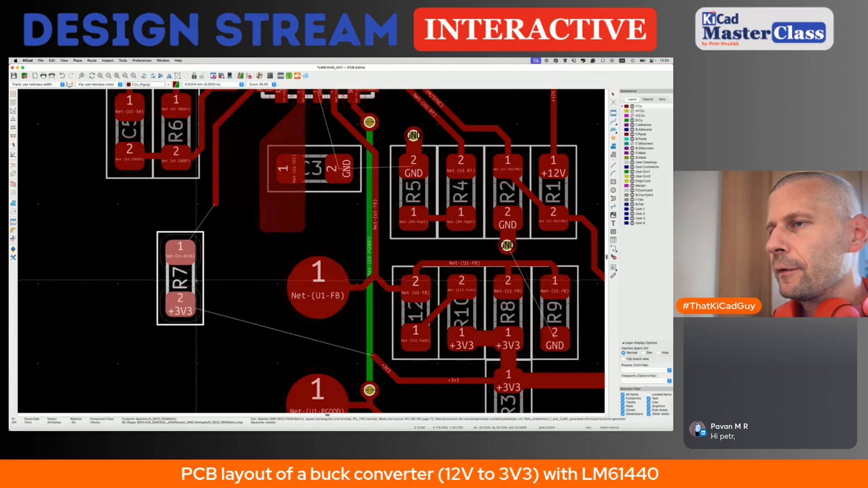
key("m")
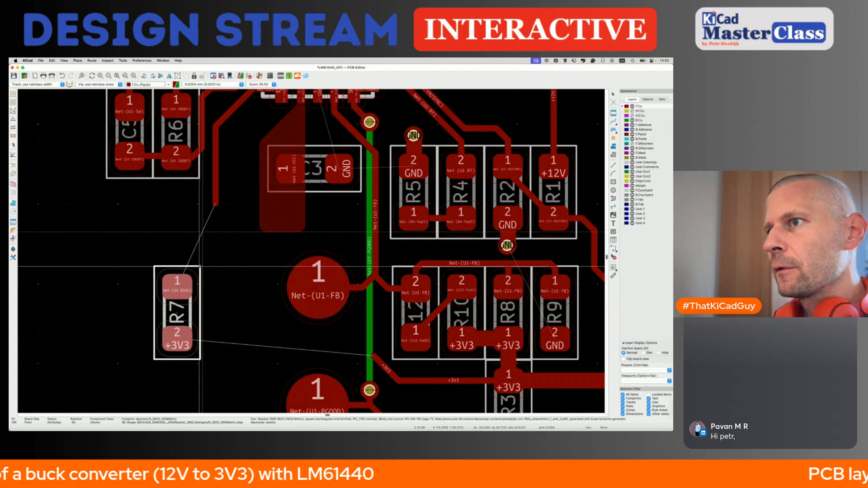
left_click(200, 267)
Step: Route the open +3V3 track to pad 2 of R7 and pad 1 of R7 to the open U1-BIAS track, and save
key("x")
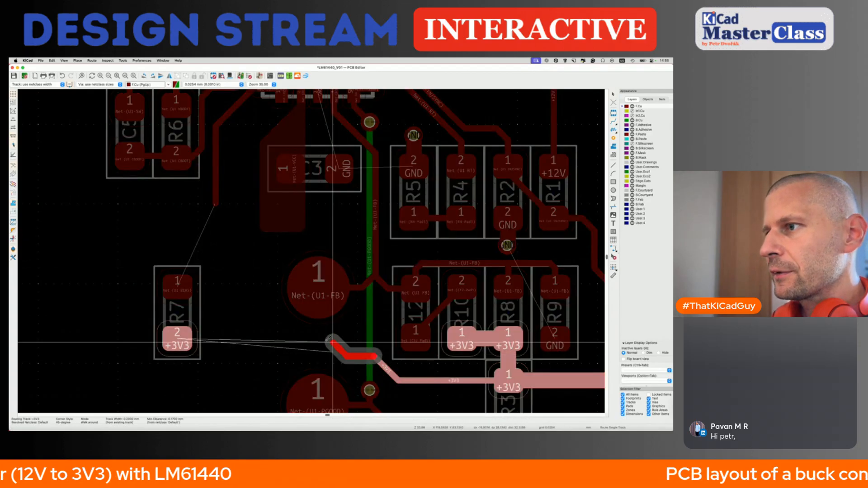
left_click(177, 339)
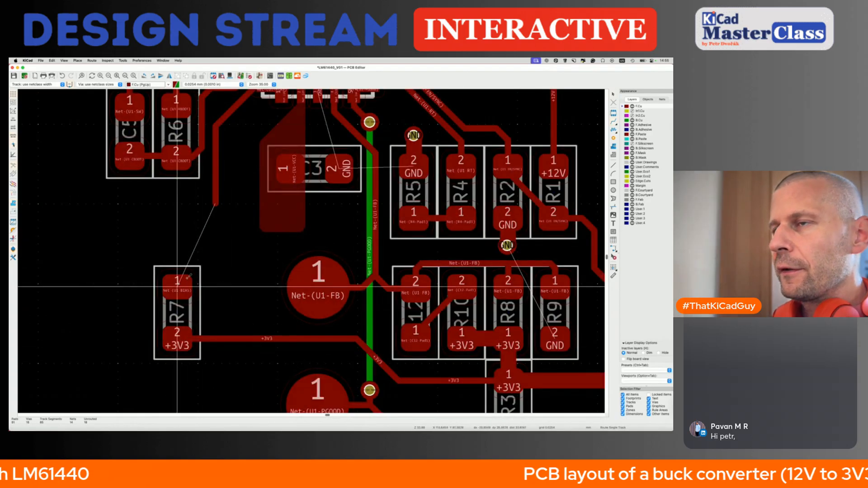
left_click(182, 273)
left_click(178, 290)
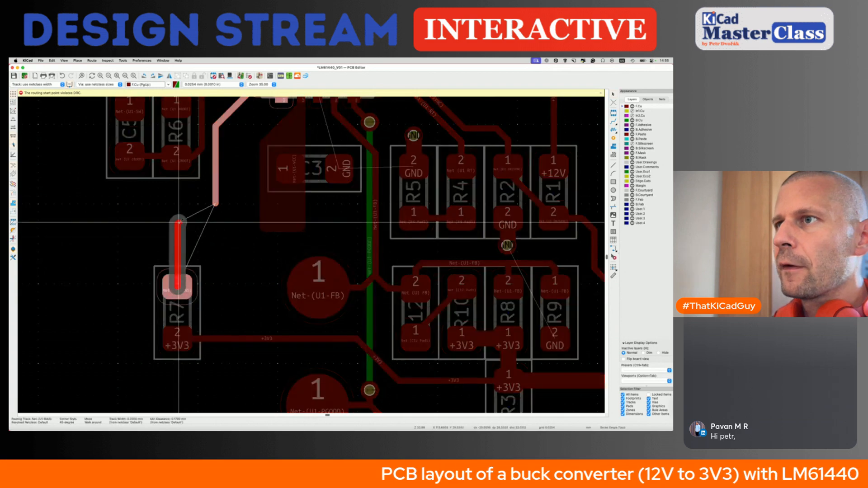
left_click(215, 178)
left_click(215, 178)
key("super+s")
Step: Start a GND copper zone on F.Cu and B.Cu just outside the board's upper-left corner, with zone priority level 0
scroll(215, 178, "down", 6)
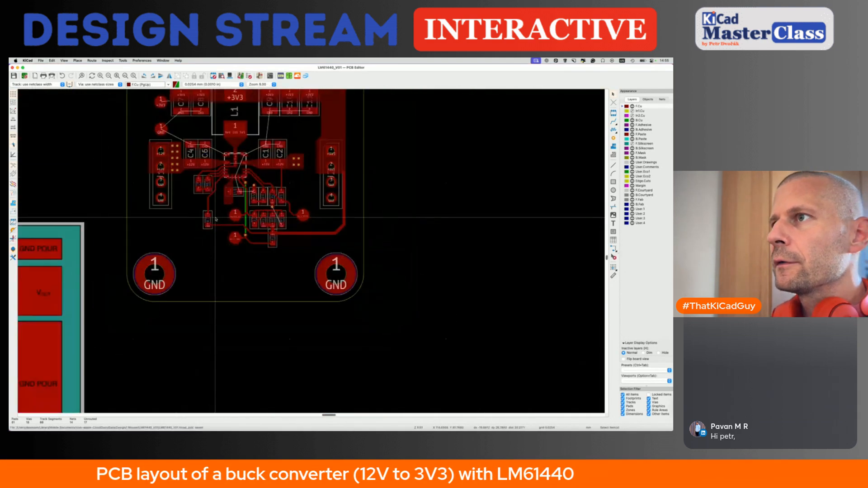
scroll(215, 218, "up", 3)
scroll(264, 233, "up", 2)
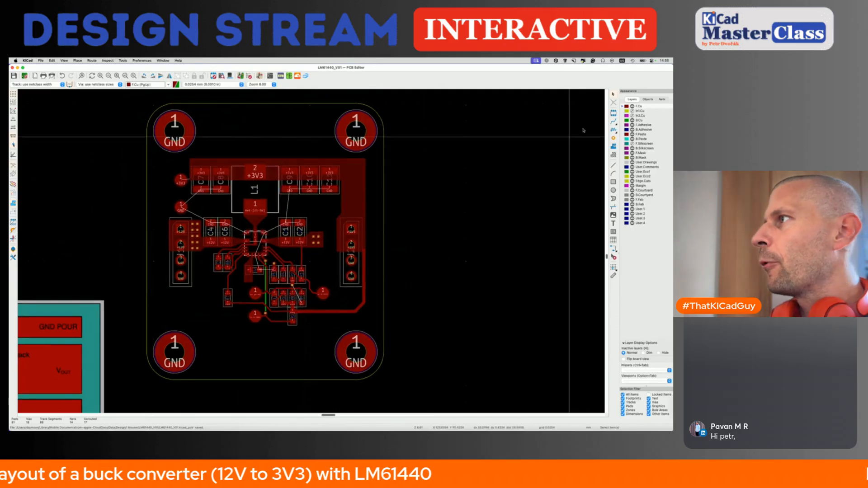
left_click(613, 146)
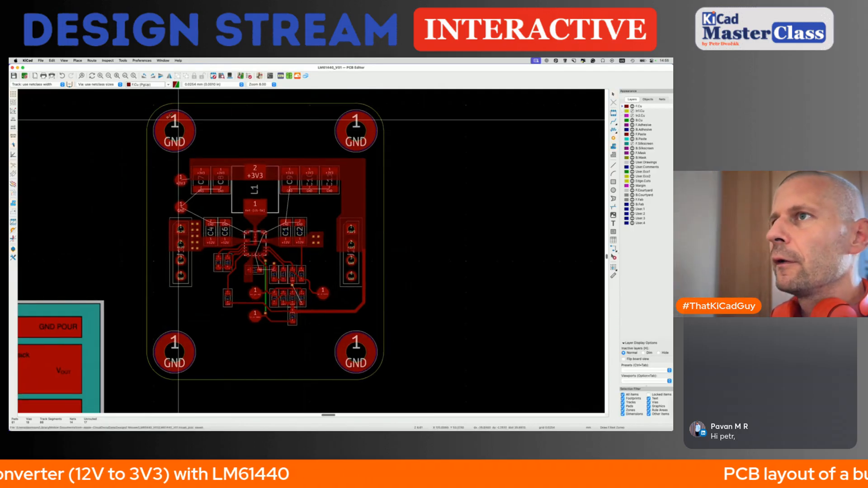
left_click(138, 97)
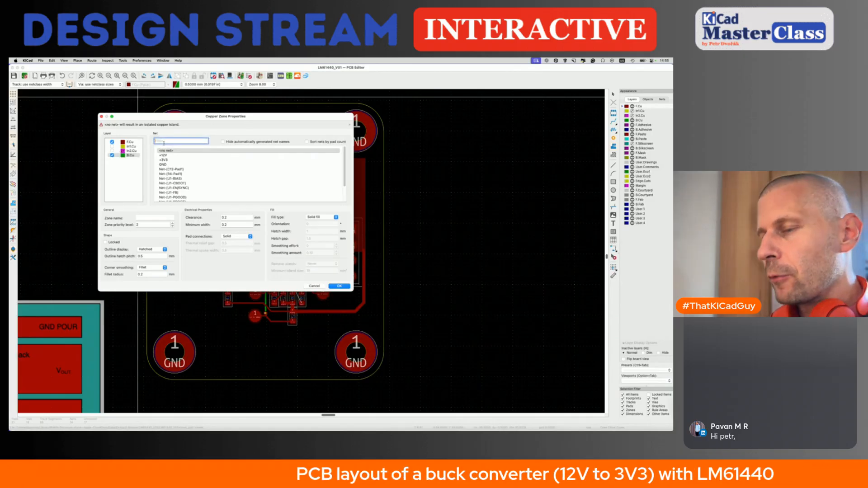
left_click(164, 161)
left_click(164, 160)
left_click(164, 155)
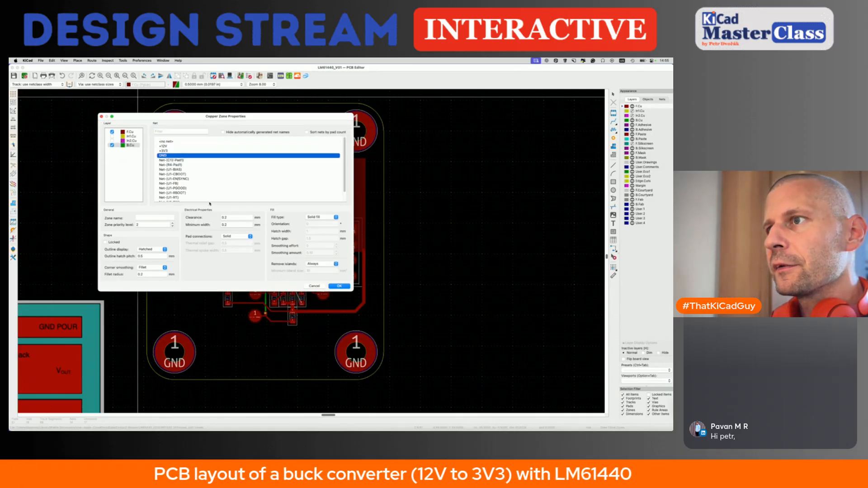
left_click(172, 226)
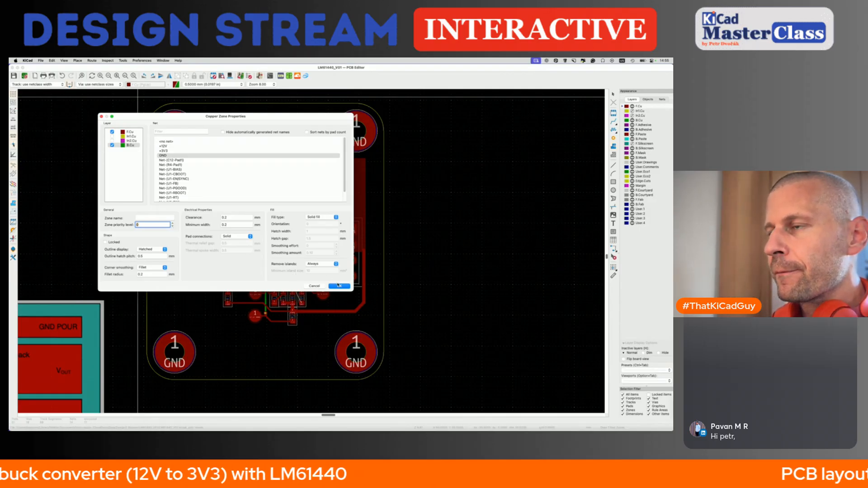
key("Return")
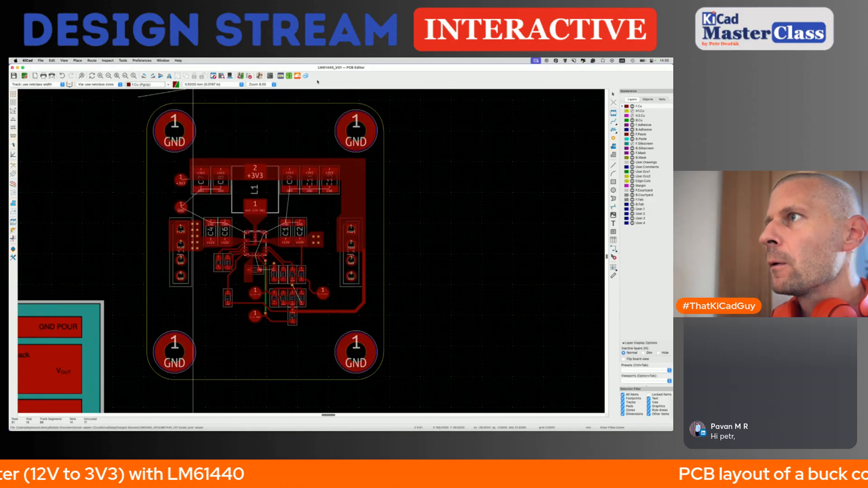
Step: Outline the GND zone as a rectangle enclosing the whole board and fill all zones
left_click(389, 96)
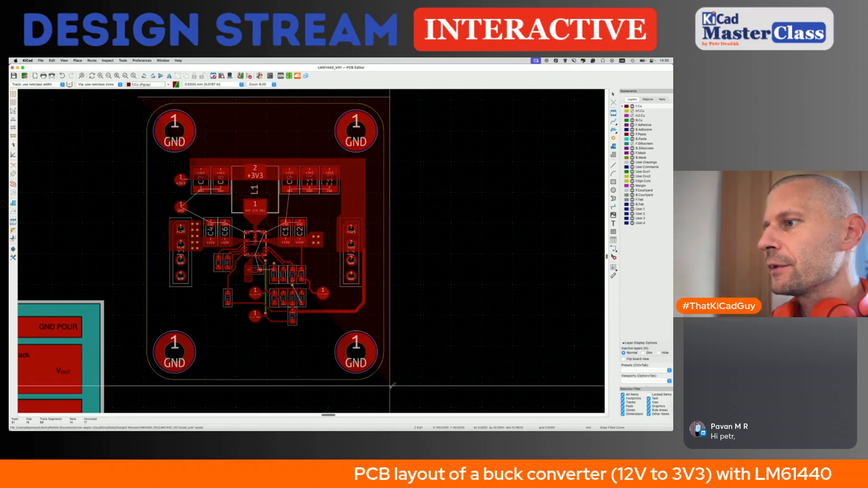
left_click(391, 385)
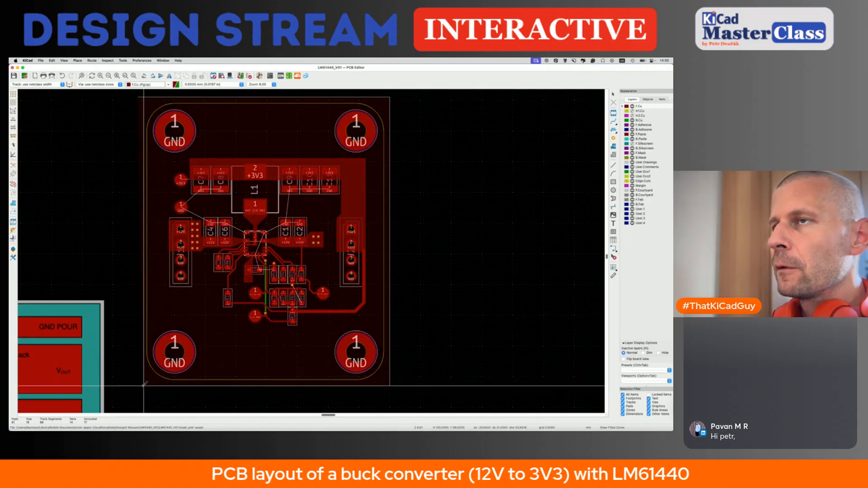
left_click(137, 385)
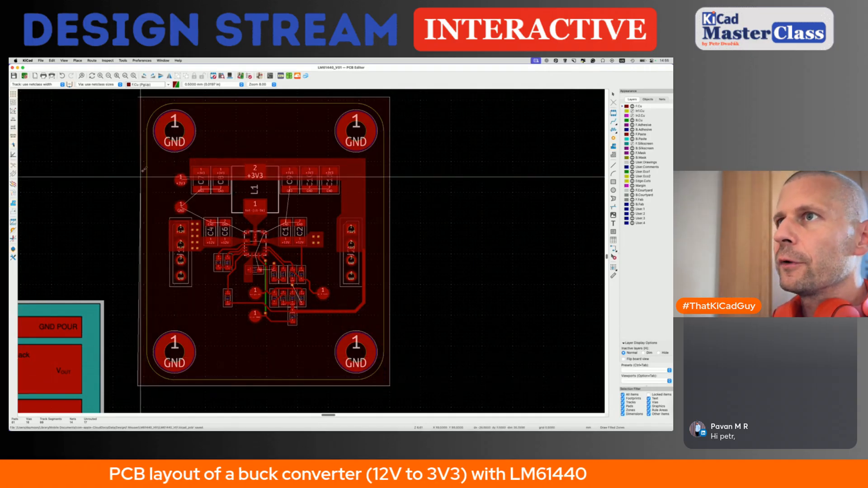
left_click(138, 97)
key("b")
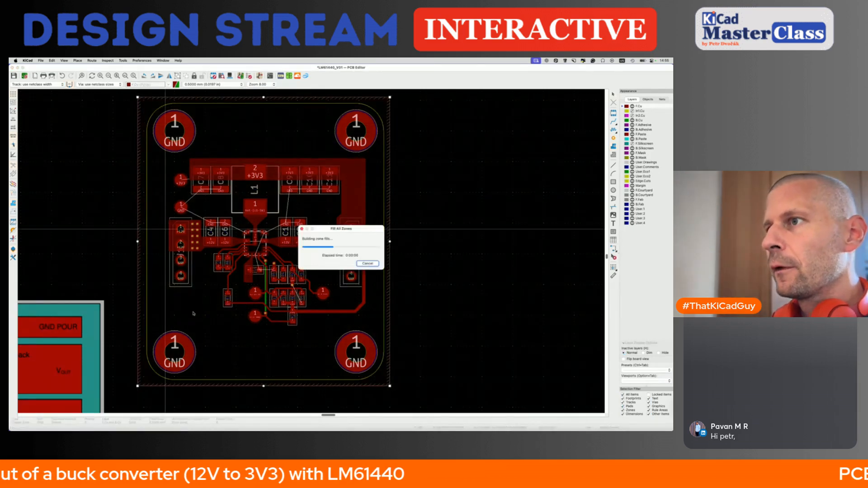
Step: Inspect the filled copper around U1, then make B.Cu the active layer and save the board
scroll(225, 271, "up", 3)
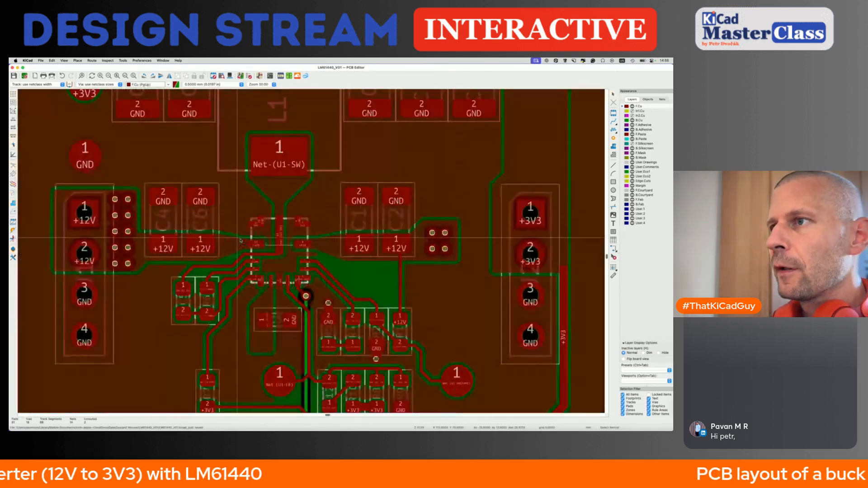
scroll(330, 254, "up", 3)
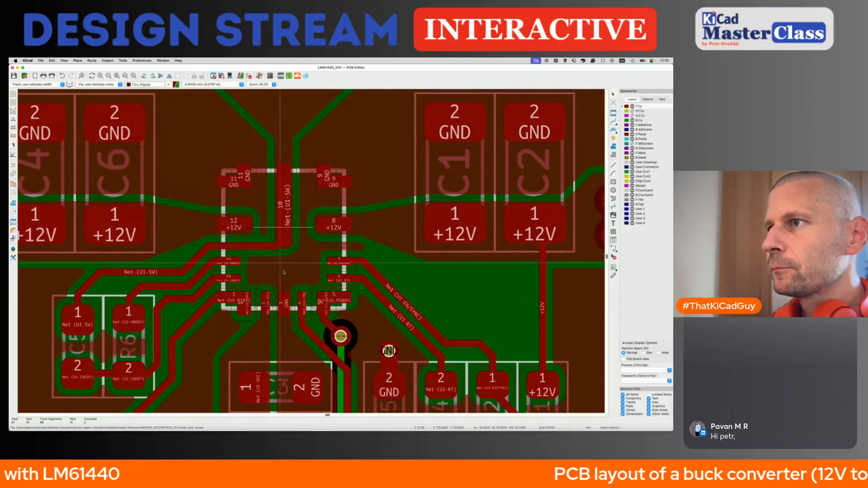
scroll(293, 261, "down", 2)
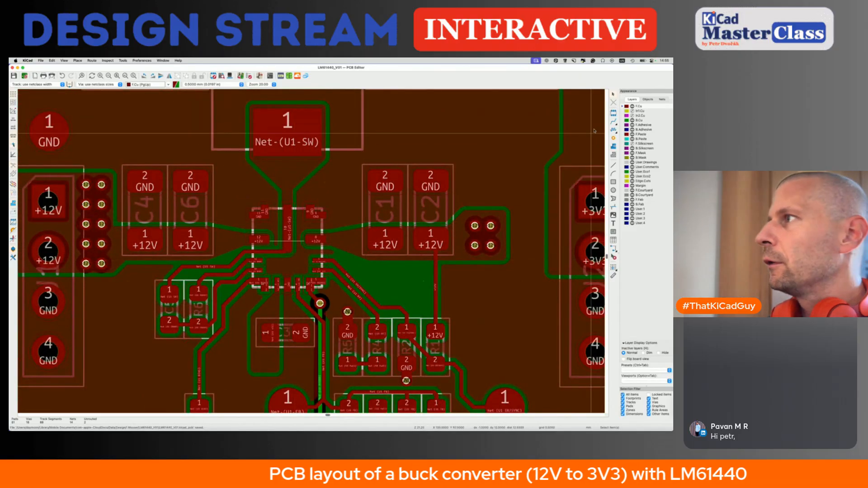
left_click(623, 120)
key("super+s")
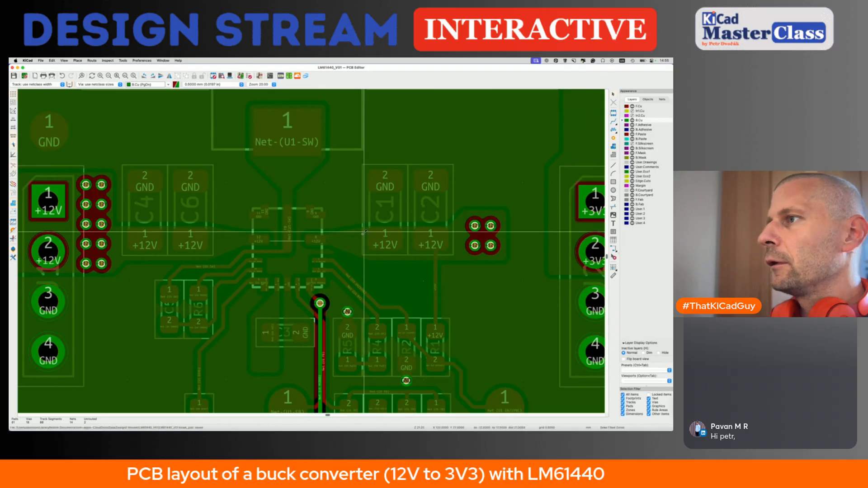
Step: Unfill all zones and start a +12V copper zone with its own priority level on B.Cu, between J1's vias and C4
key("super+b")
middle_click_drag(153, 181, 210, 179)
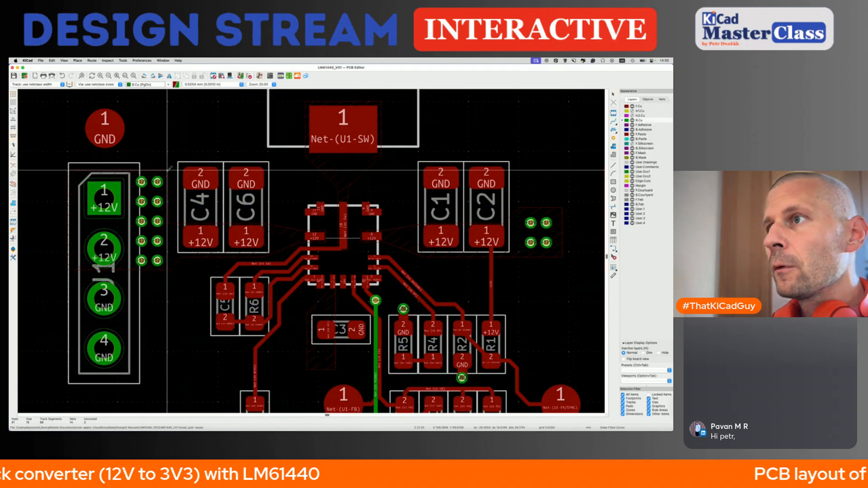
scroll(169, 169, "up", 2)
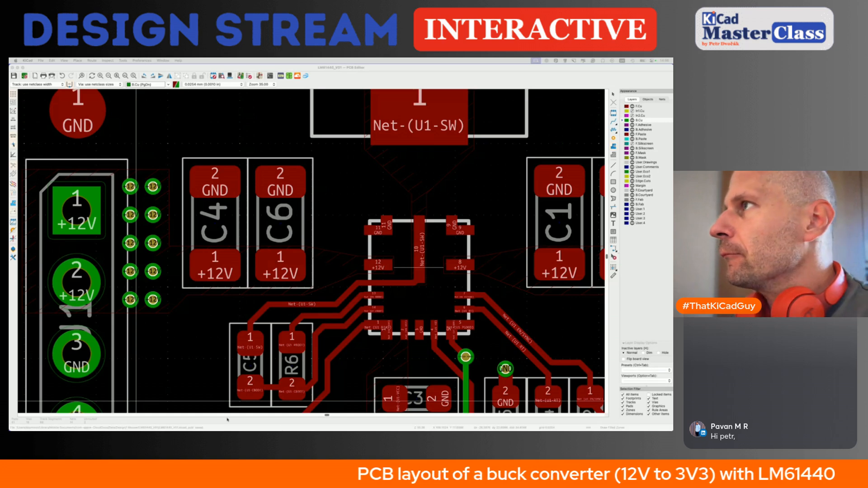
left_click(347, 68)
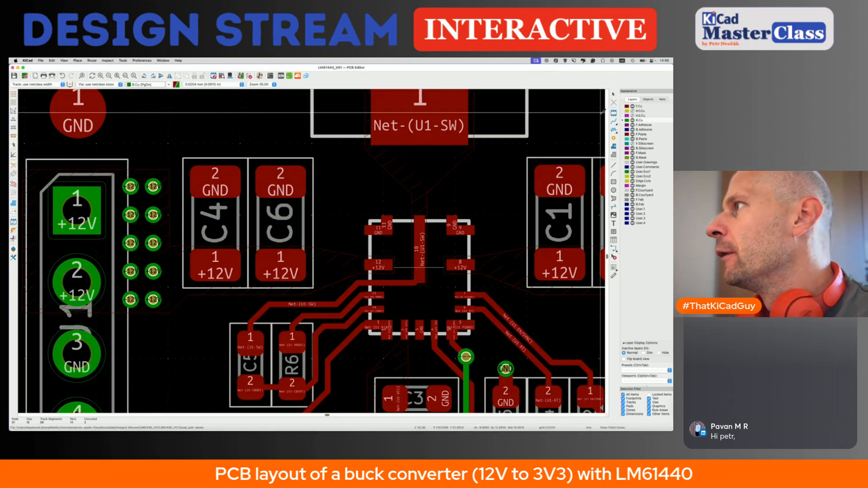
left_click(171, 170)
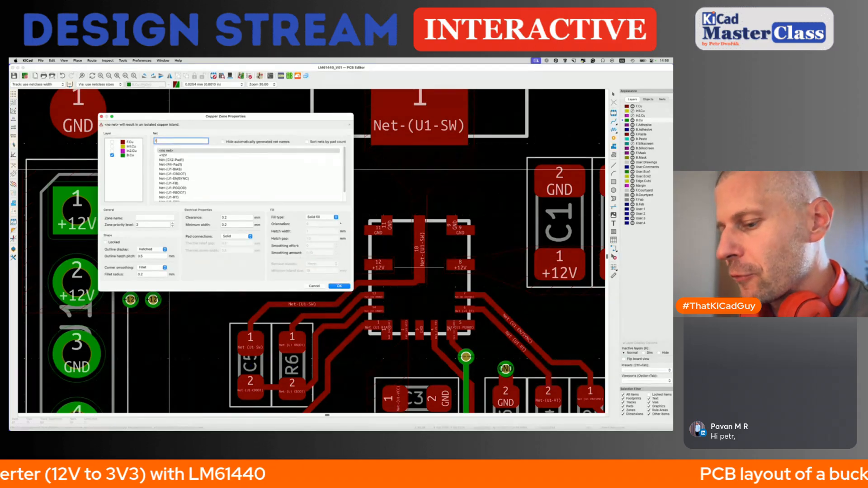
key("Down")
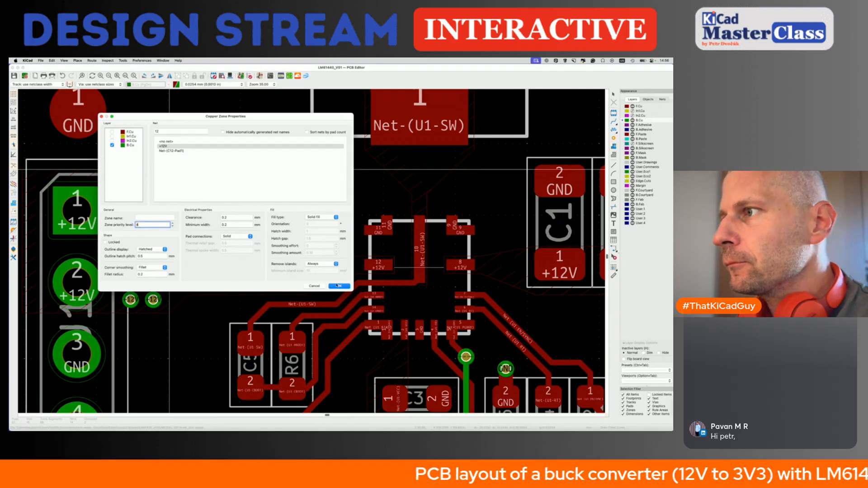
left_click(338, 286)
Step: Outline the +12V zone on B.Cu from the vias beside J1 under U1 to the four vias beside C2, fill all zones and save
scroll(172, 239, "down", 3)
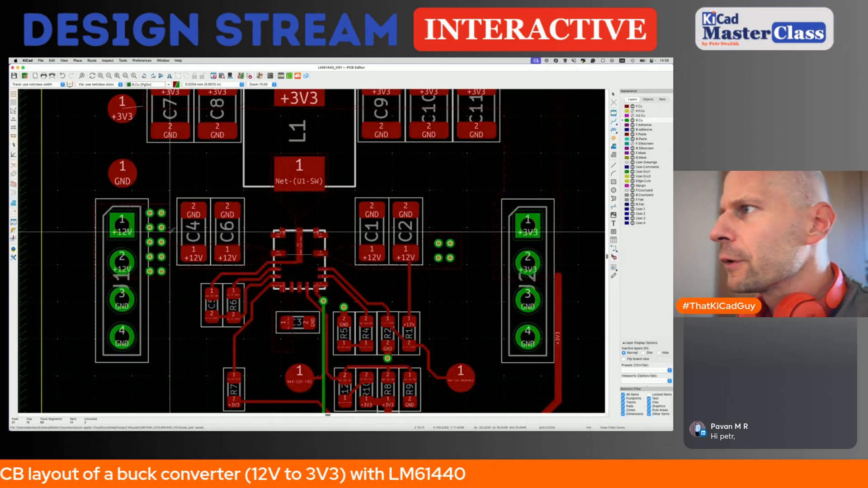
left_click(171, 231)
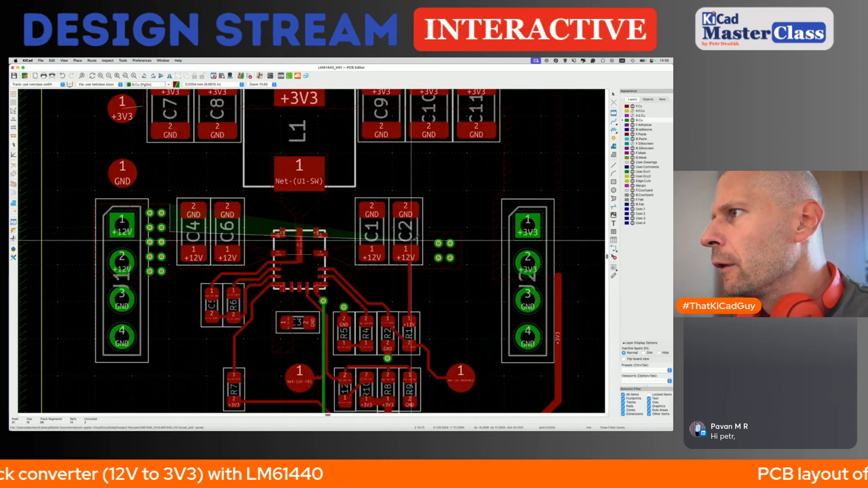
scroll(462, 230, "up", 5)
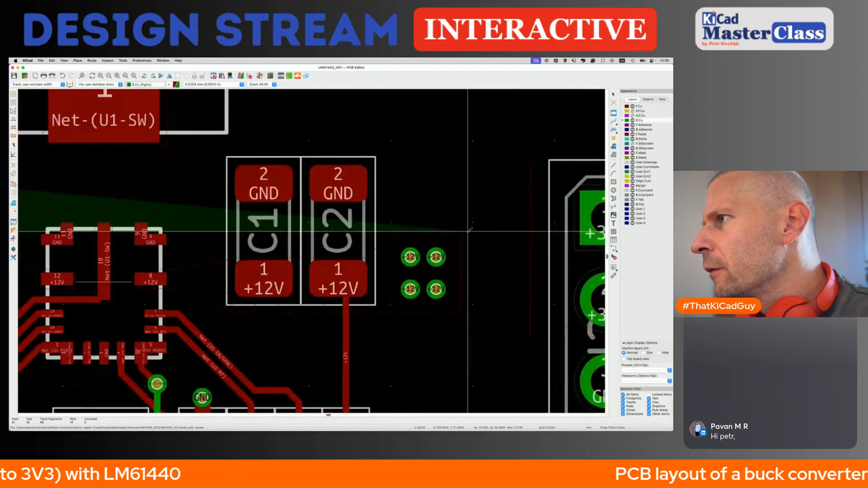
left_click(462, 231)
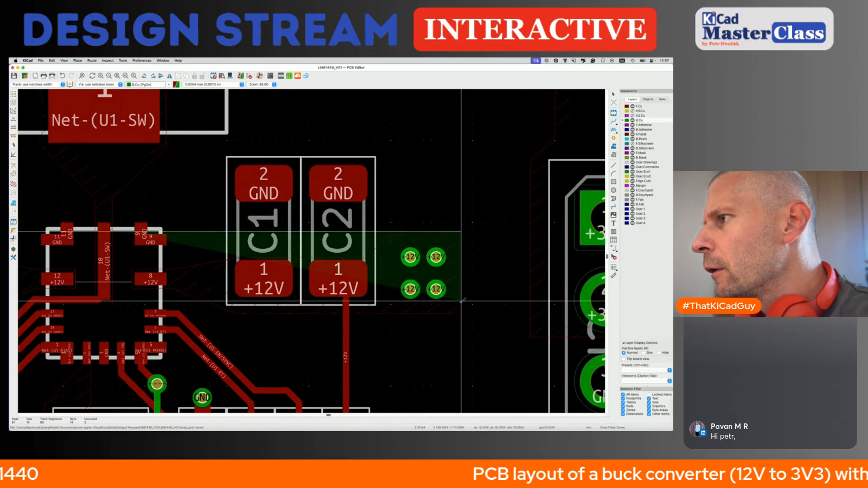
left_click(461, 313)
scroll(461, 313, "left", 10)
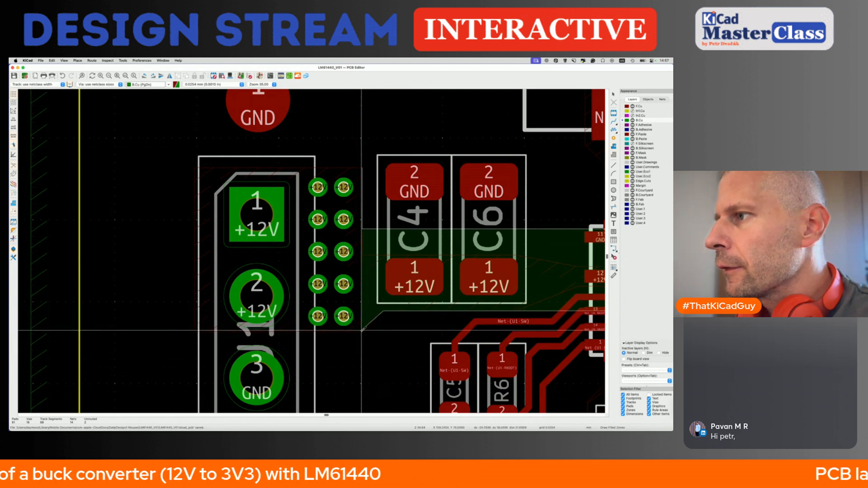
left_click(298, 331)
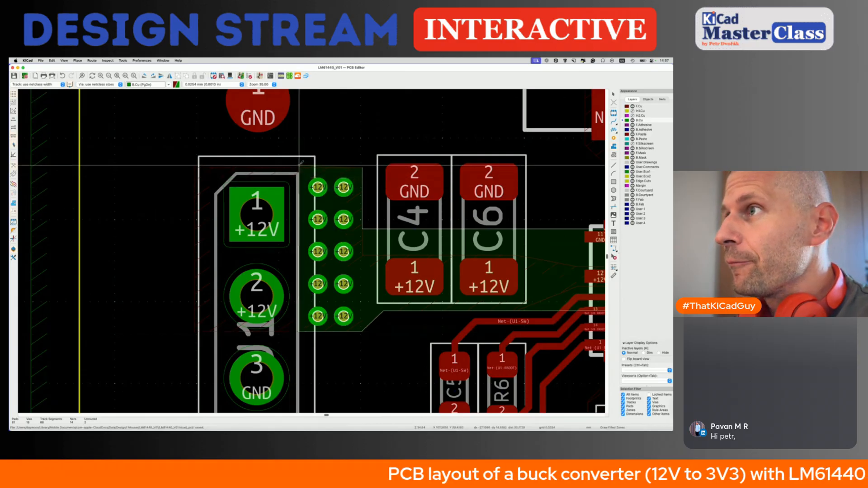
left_click(298, 167)
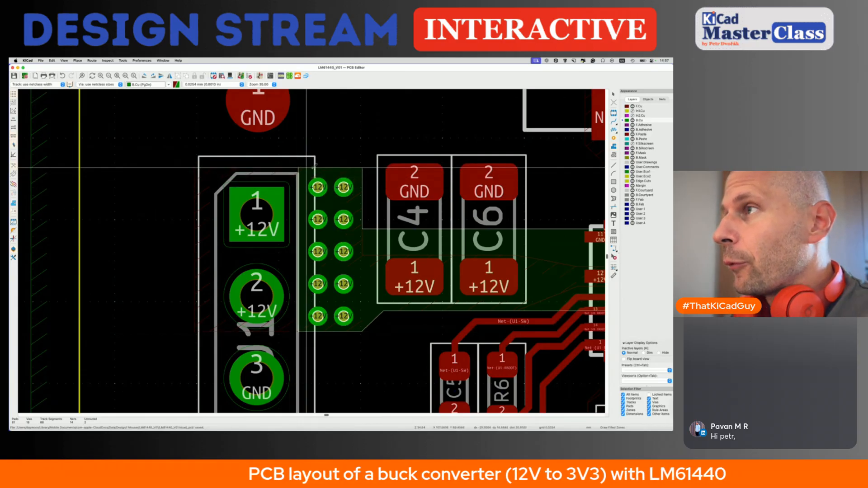
double_click(362, 167)
key("b")
scroll(362, 168, "down", 5)
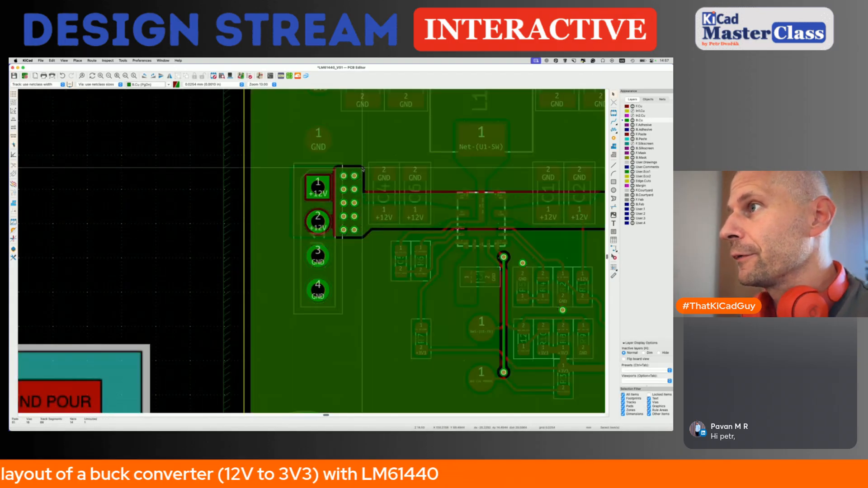
scroll(362, 170, "down", 3)
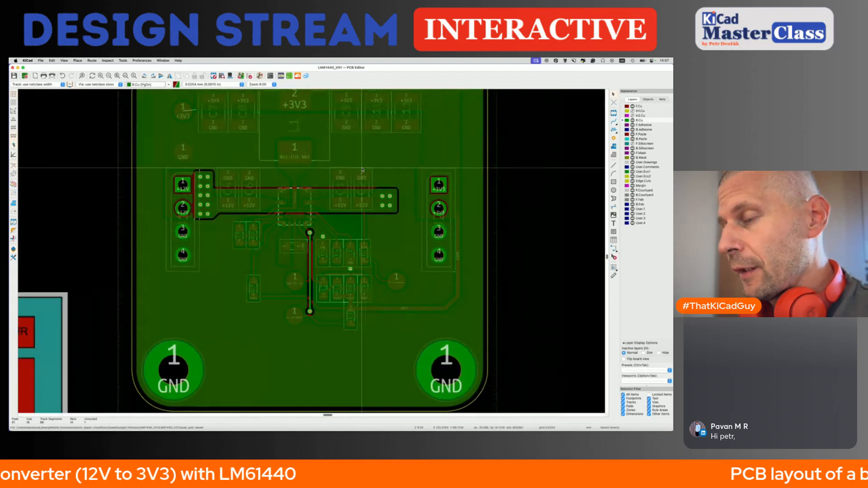
Step: Unfill all copper zones on the board to expose the unrouted connection at the +3V3 test pad beside C7
key("super+b")
middle_click_drag(332, 226, 337, 231)
scroll(324, 261, "down", 2)
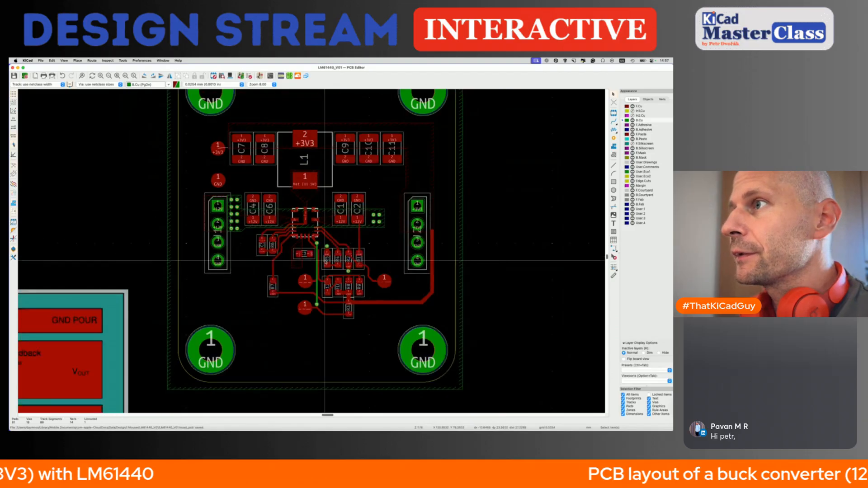
scroll(324, 261, "up", 2)
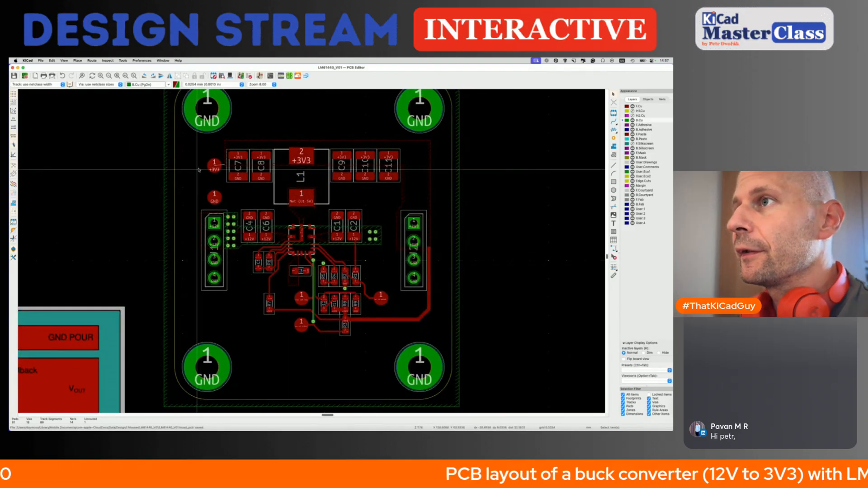
scroll(208, 165, "up", 4)
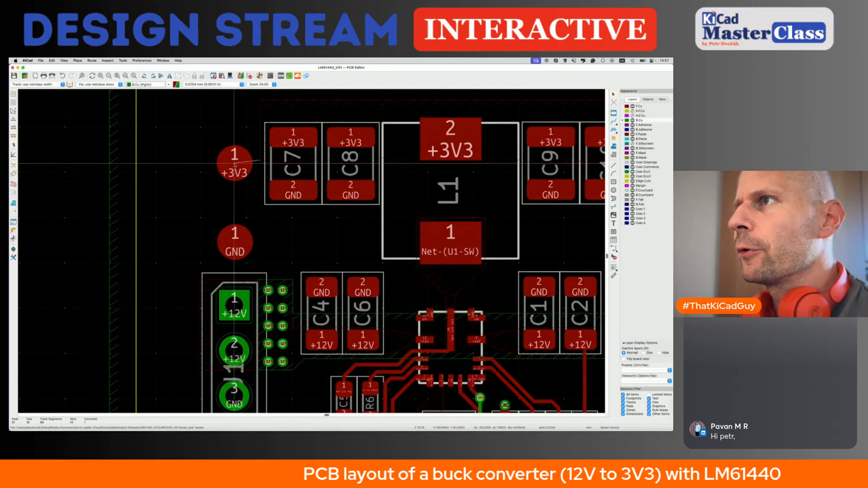
Step: Try to route a short F.Cu track from the +3V3 test pad into the area beside C7, and delete it
key("x")
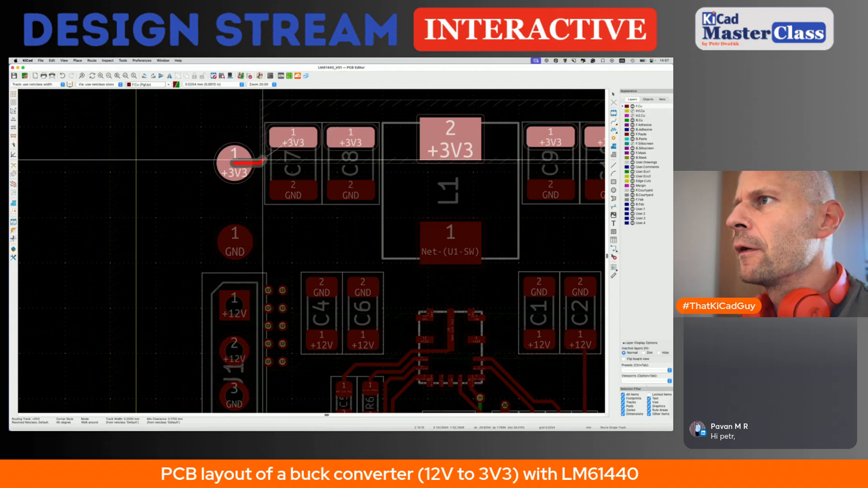
scroll(262, 161, "up", 4)
key("Escape")
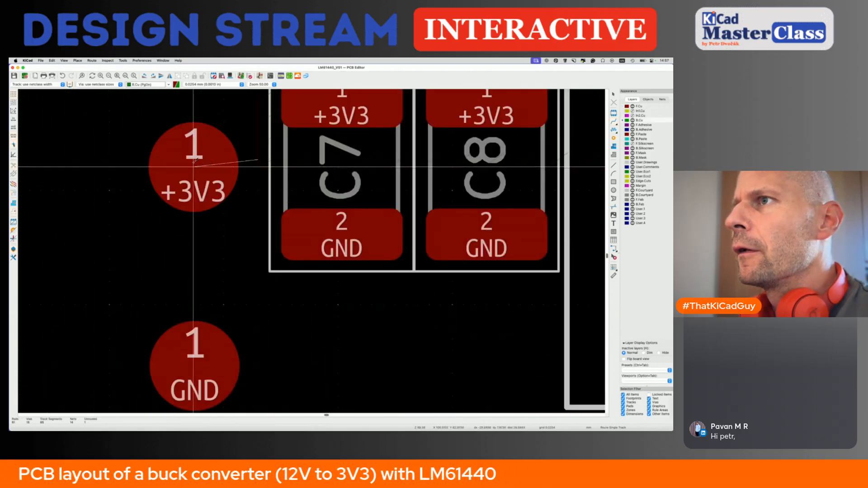
key("x")
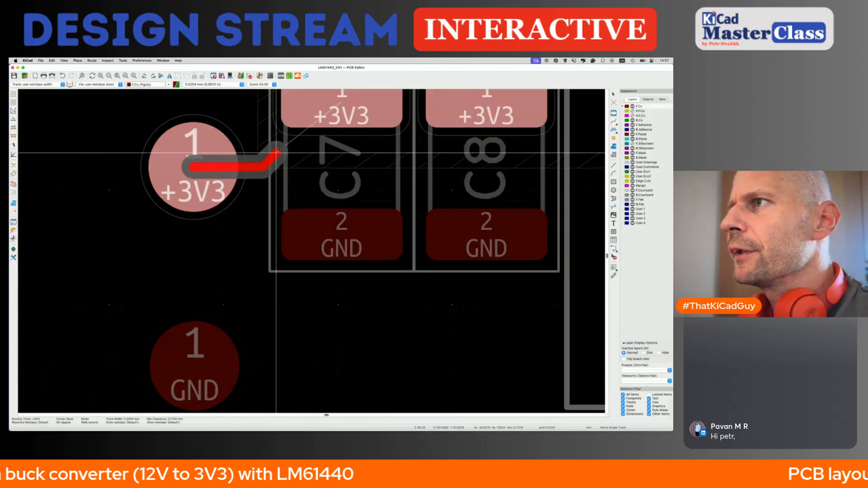
double_click(275, 153)
scroll(247, 170, "up", 3)
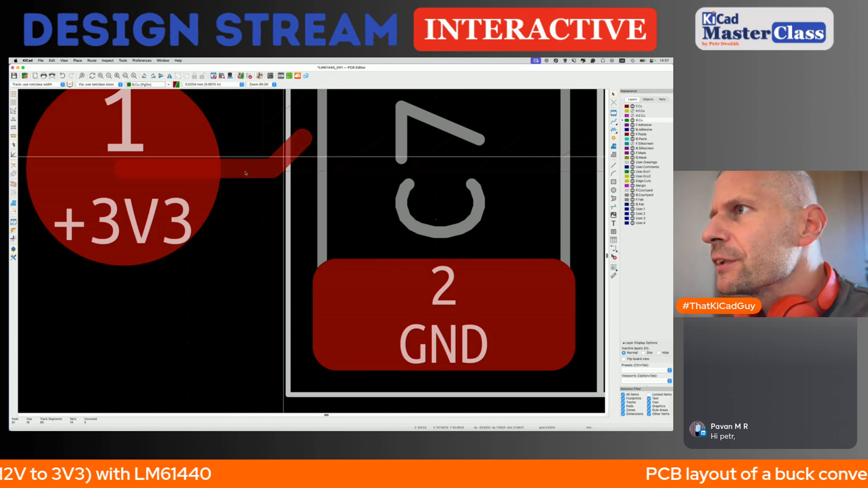
left_click(253, 173)
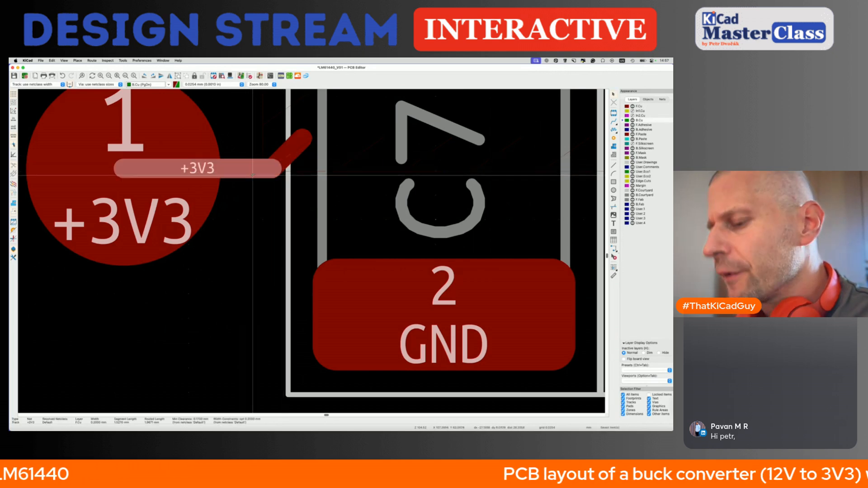
key("d")
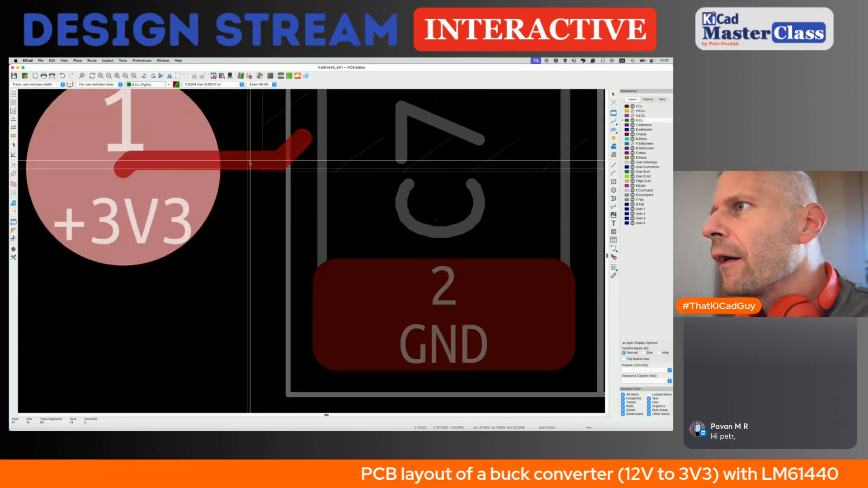
scroll(251, 164, "down", 3)
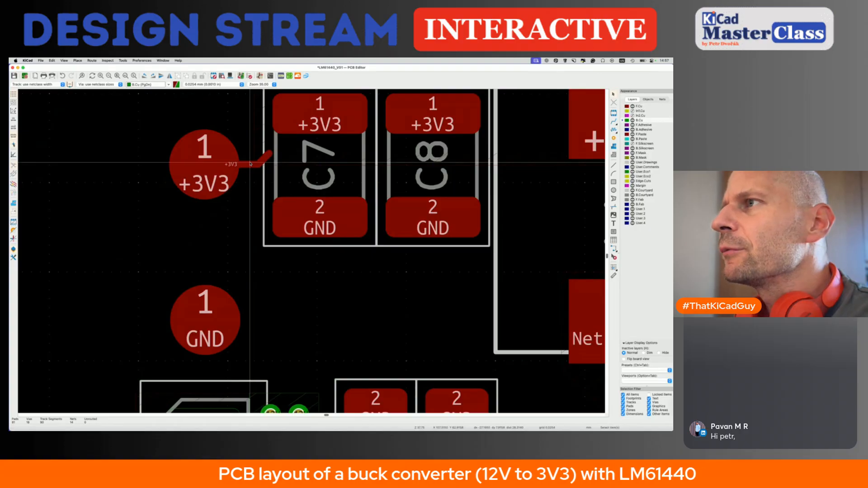
left_click(247, 164)
key("Delete")
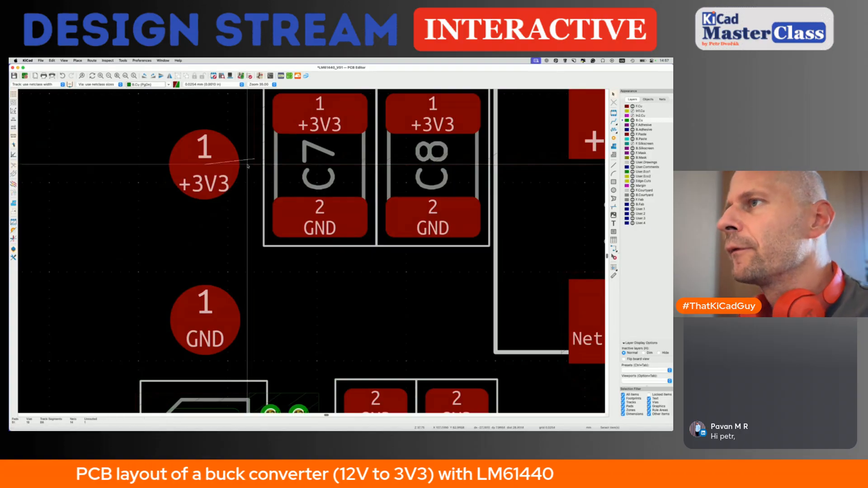
scroll(247, 164, "down", 3)
middle_click_drag(247, 164, 251, 199)
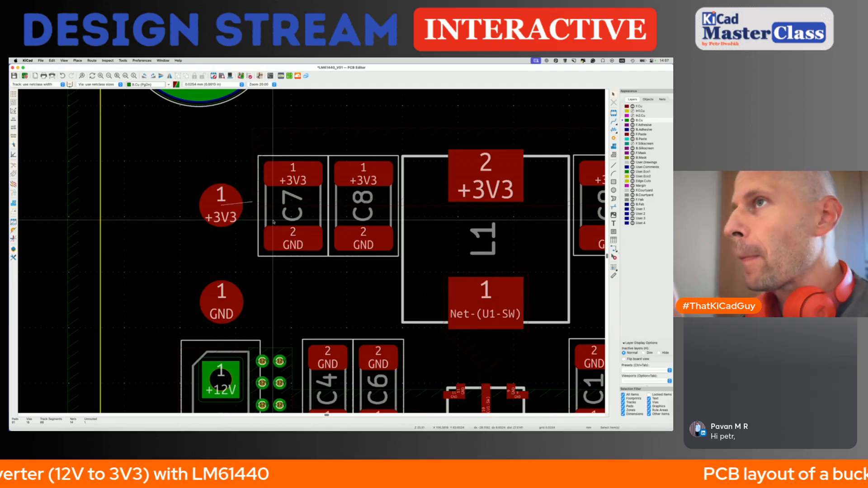
key("shift+n")
key("shift+n")
scroll(272, 219, "up", 3)
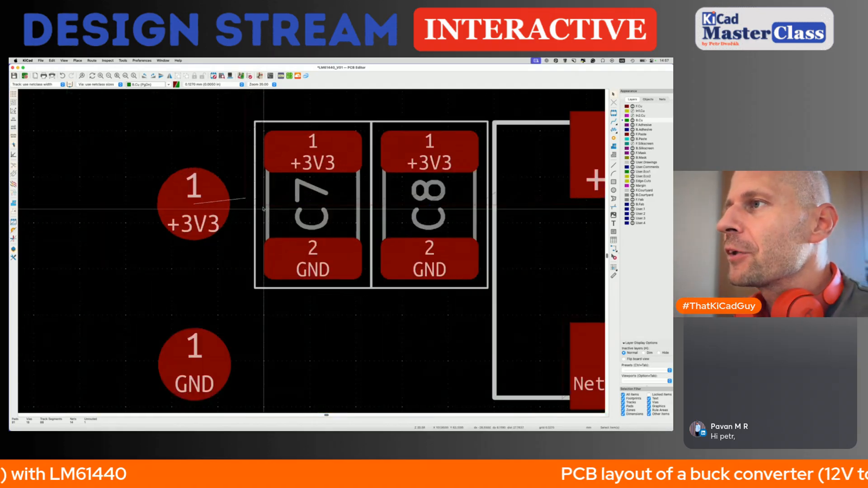
scroll(222, 202, "up", 3)
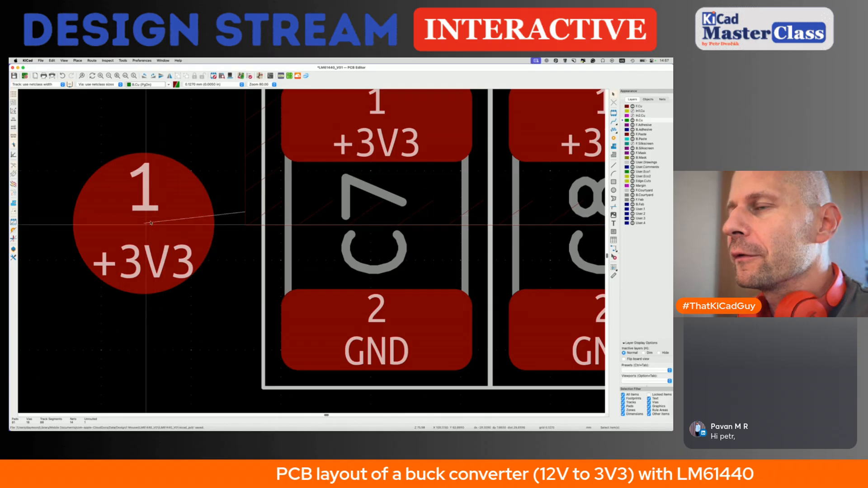
key("x")
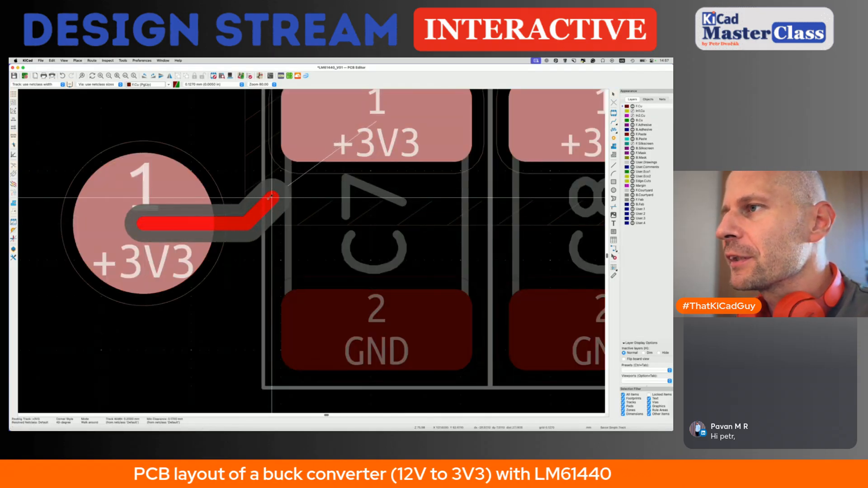
key("Escape")
key("Escape")
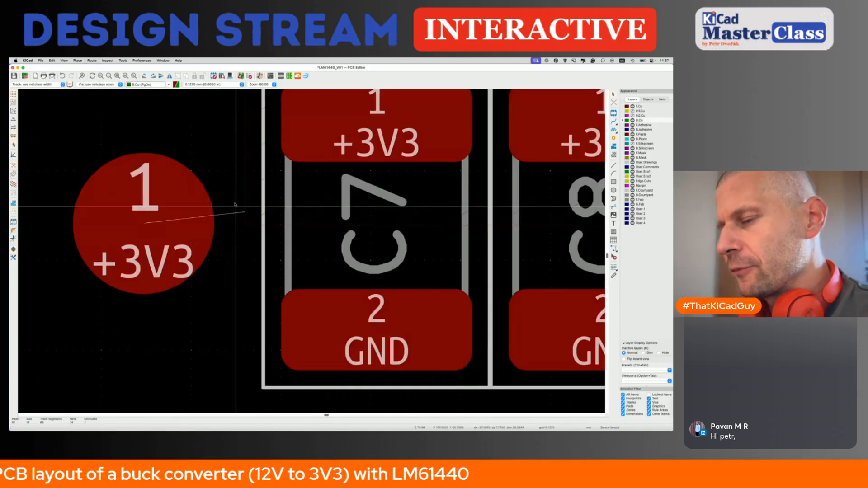
Step: Route an F.Cu track from the +3V3 test pad to C7's pad 1, reshaping it to leave the test pad straight upward
scroll(235, 204, "down", 3)
key("Page_Up")
key("x")
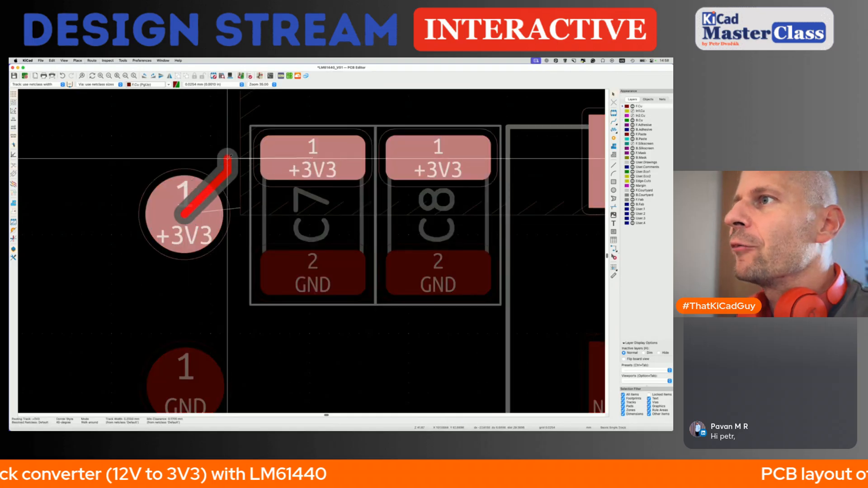
left_click(262, 158)
key("Escape")
left_click(274, 157)
key("d")
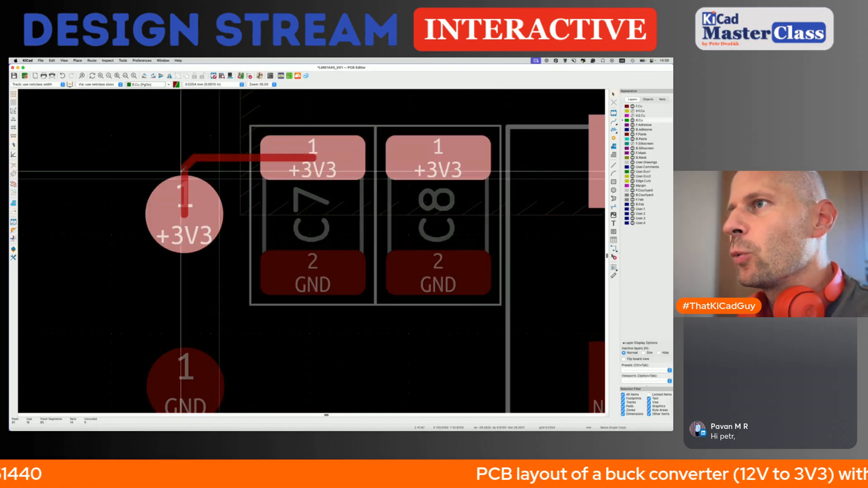
left_click(187, 167)
scroll(189, 165, "down", 4)
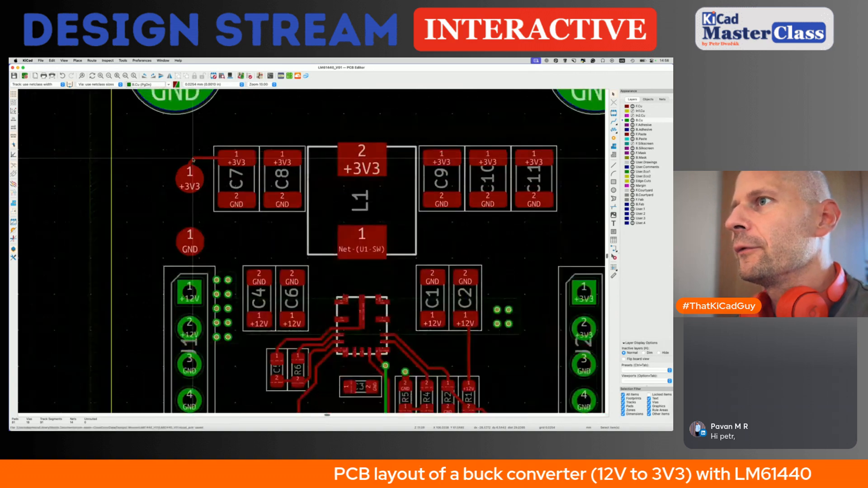
Step: Make F.Cu the active layer and fill all zones to examine the copper around U1
scroll(208, 214, "down", 2)
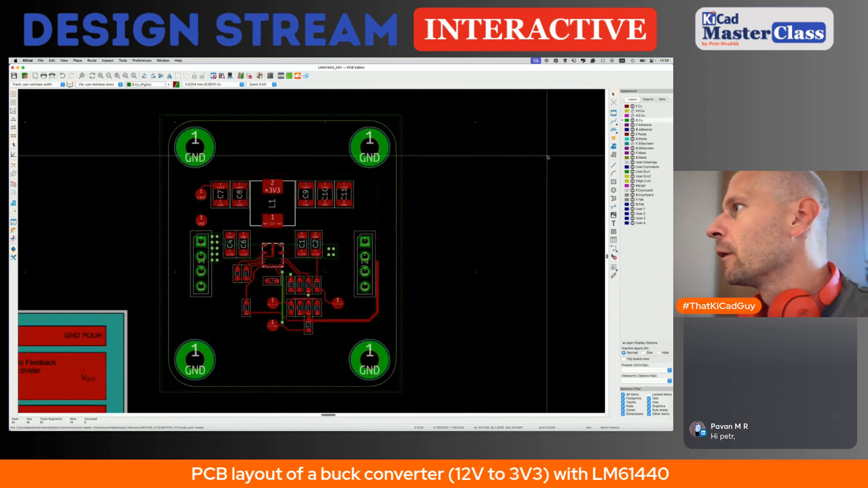
scroll(295, 250, "up", 6)
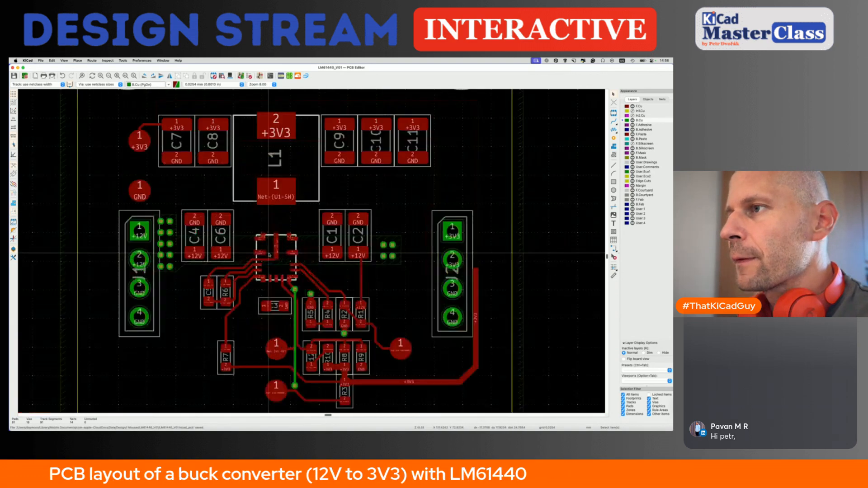
key("Page_Up")
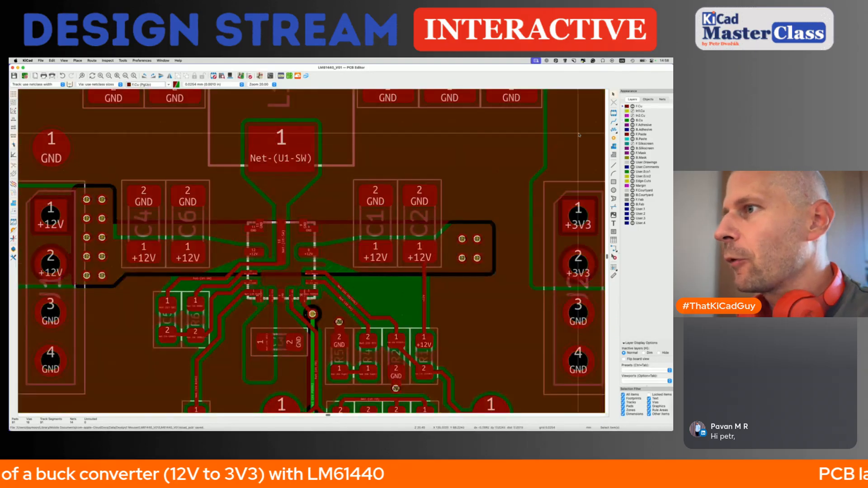
scroll(277, 267, "up", 2)
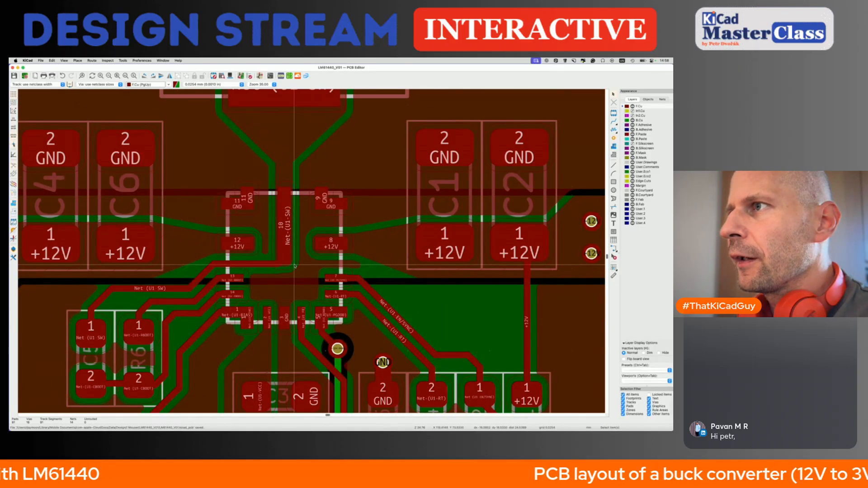
scroll(294, 265, "down", 4)
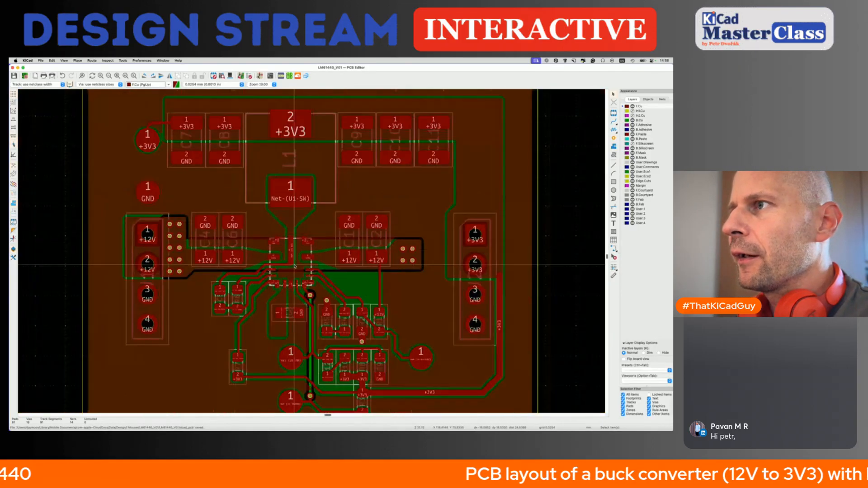
Step: Review the GND zone's copper properties and compare the filled board with the reference layout image
left_click(550, 215)
key("e")
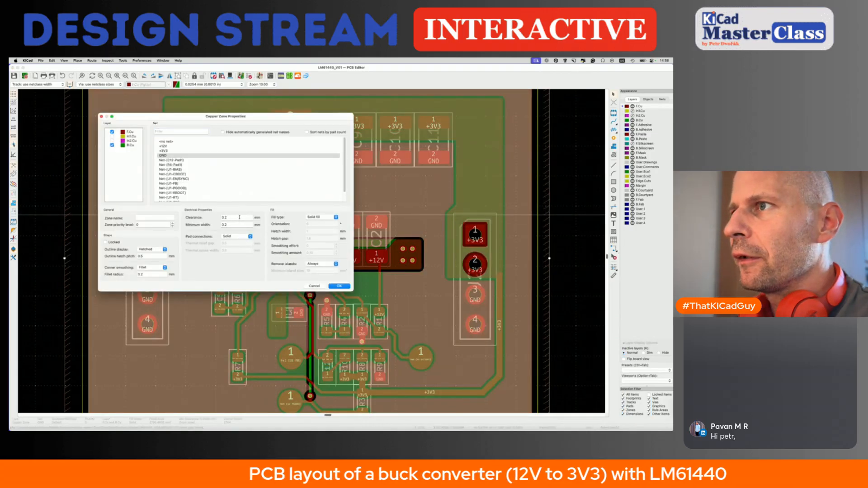
left_click(334, 286)
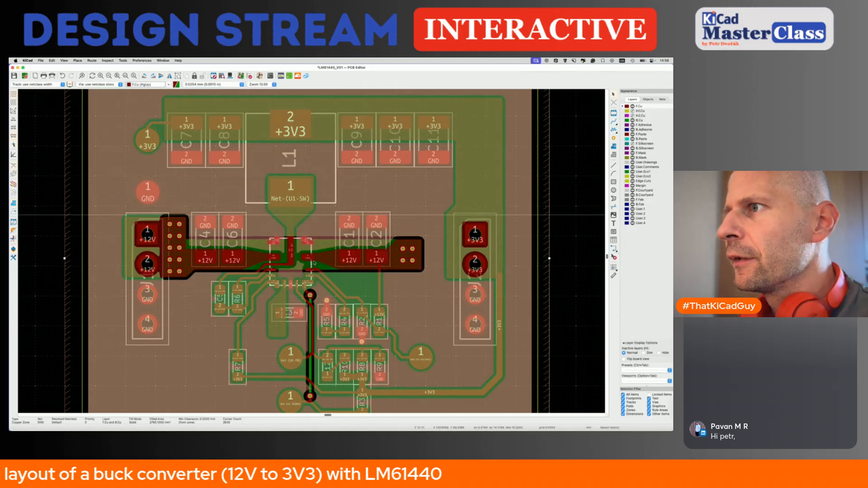
key("Escape")
scroll(302, 270, "down", 5)
scroll(302, 269, "down", 5)
scroll(302, 270, "left", 4)
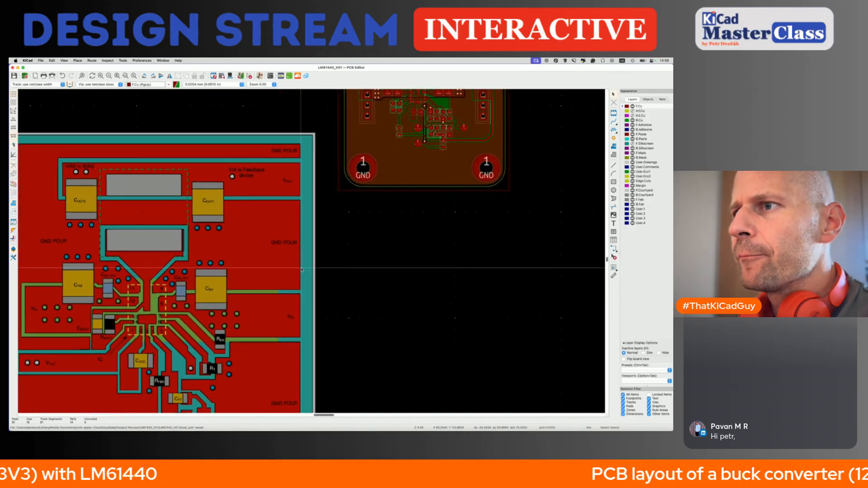
scroll(302, 270, "down", 3)
scroll(340, 202, "up", 5)
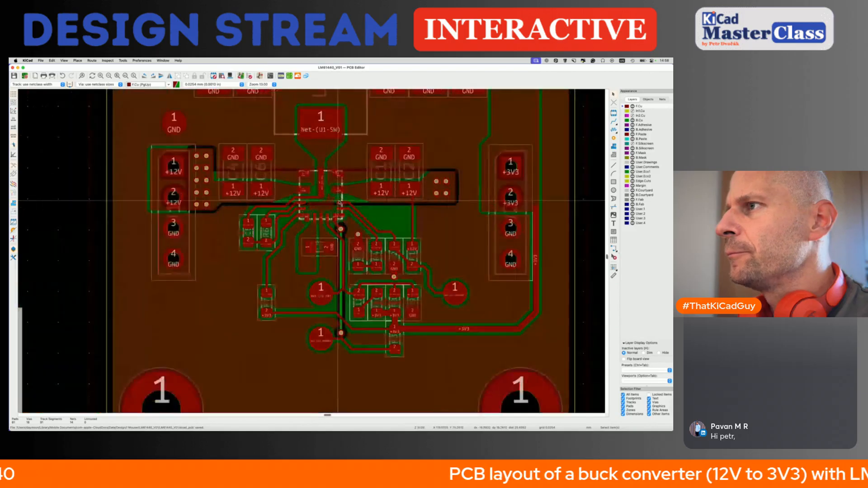
Step: Place a GND via between C7's GND pad and the GND test pad, keeping the 0.0254 mm grid
scroll(340, 202, "down", 5)
middle_click_drag(340, 202, 329, 227)
left_click(613, 139)
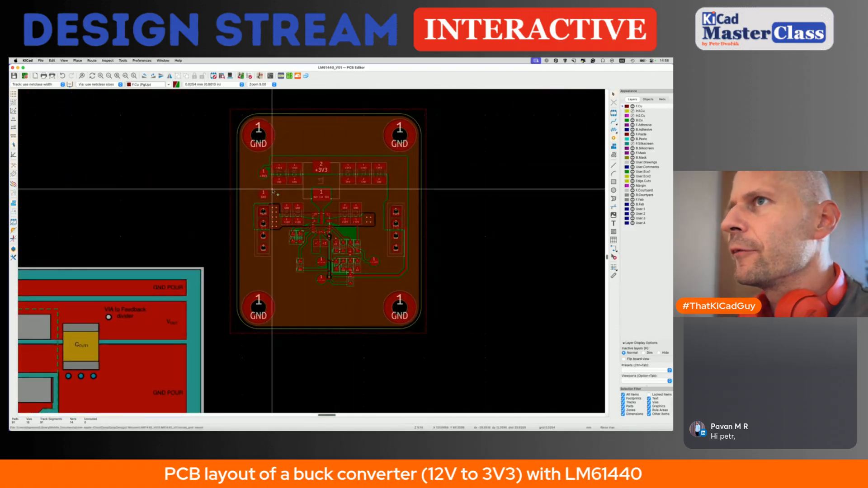
scroll(274, 189, "up", 3)
scroll(271, 188, "up", 3)
key("shift+n")
key("shift+n")
scroll(260, 181, "down", 3)
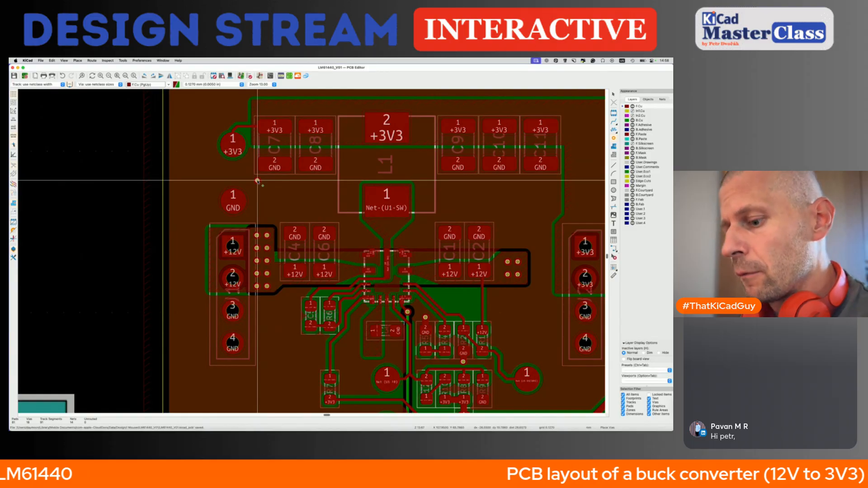
key("n")
key("n")
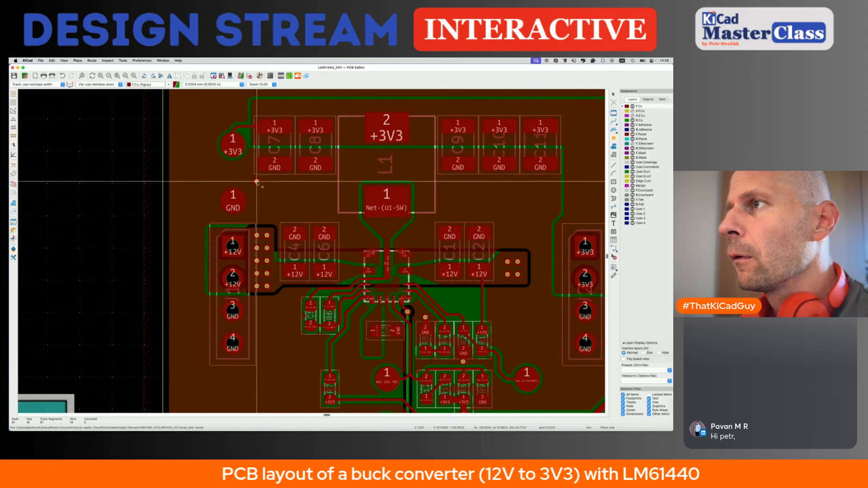
Step: Try to array the GND via in 6 columns and 2 rows, spaced 0.8 mm horizontally and 1 mm vertically
key("ctrl+t")
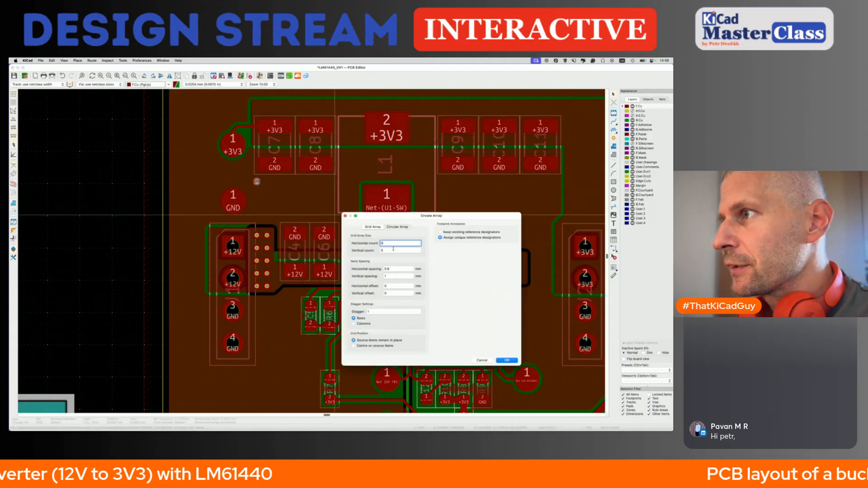
left_click(504, 361)
key("super+z")
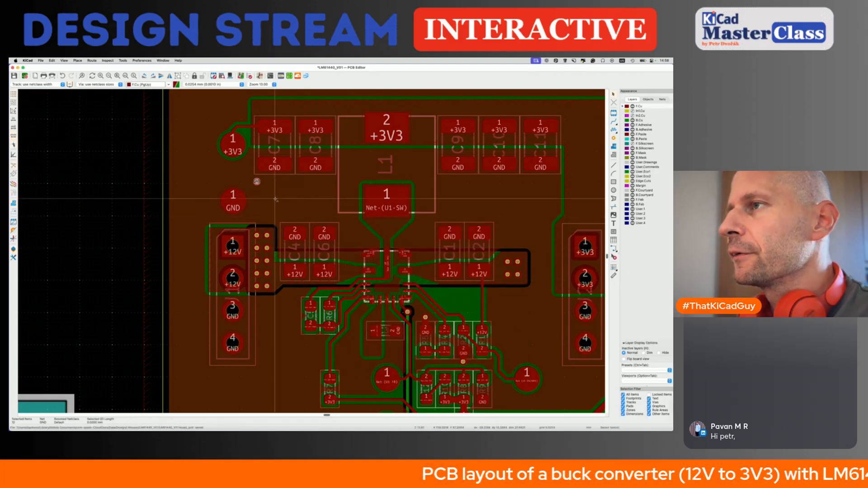
Step: Array the GND via below C7 in 6 columns and 2 rows, spaced 1.2 mm horizontally and 1 mm vertically
key("super+t")
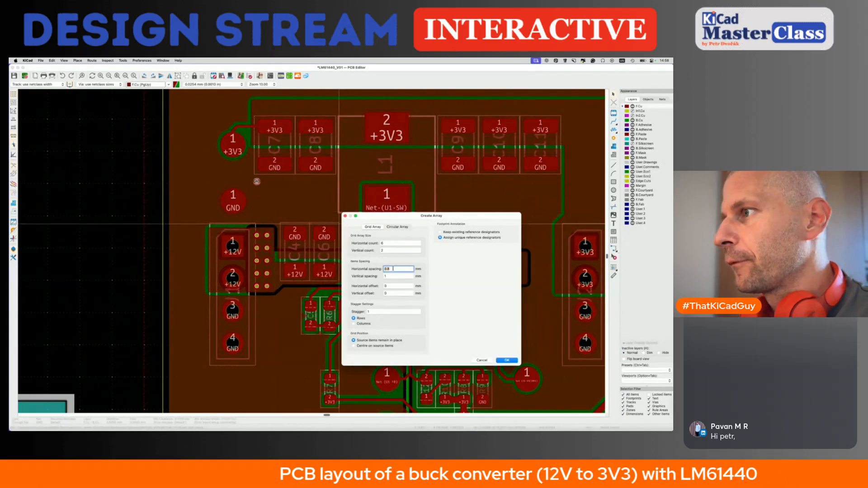
left_click(507, 361)
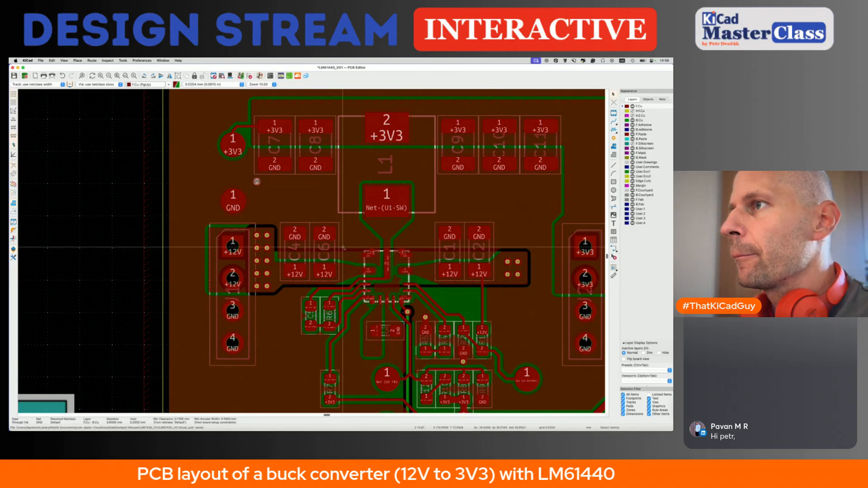
key("super+t")
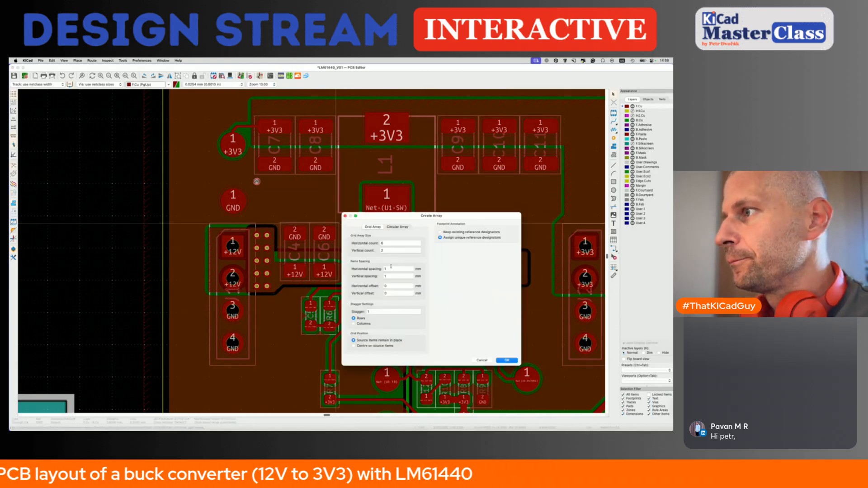
key("Return")
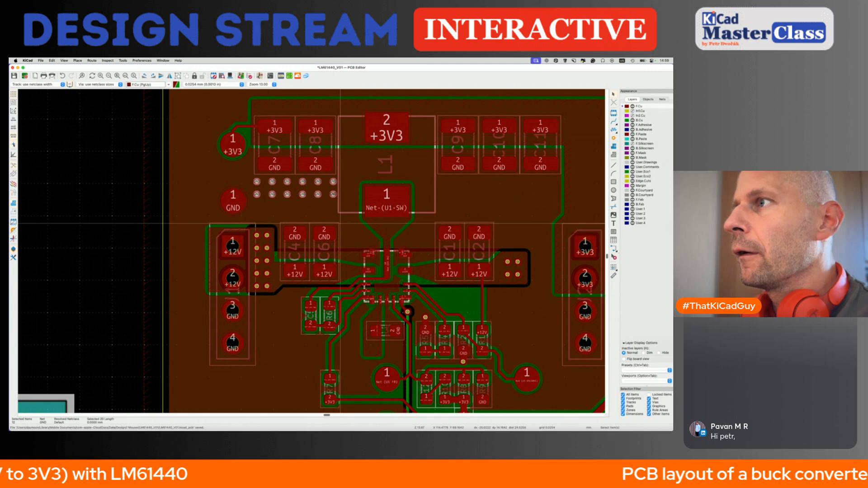
key("Escape")
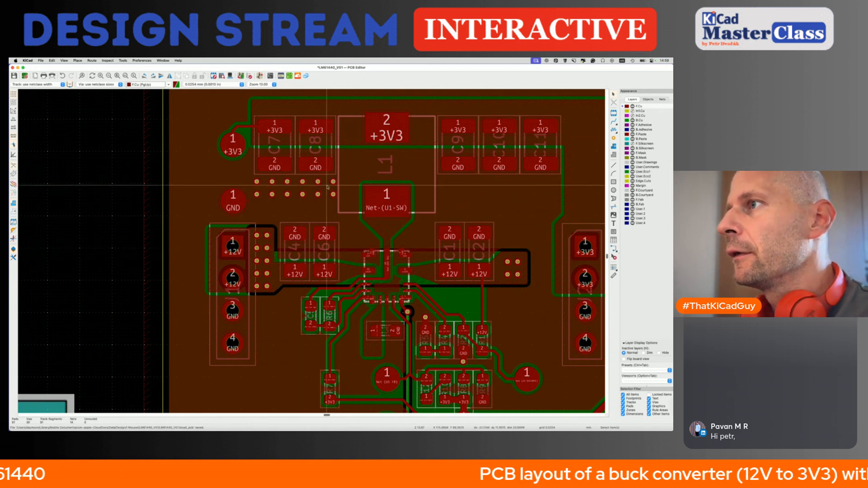
Step: Place a GND via below C9 and array it in 9 columns and 2 rows, spaced 1.2 mm horizontally and 1 mm vertically
left_click(614, 138)
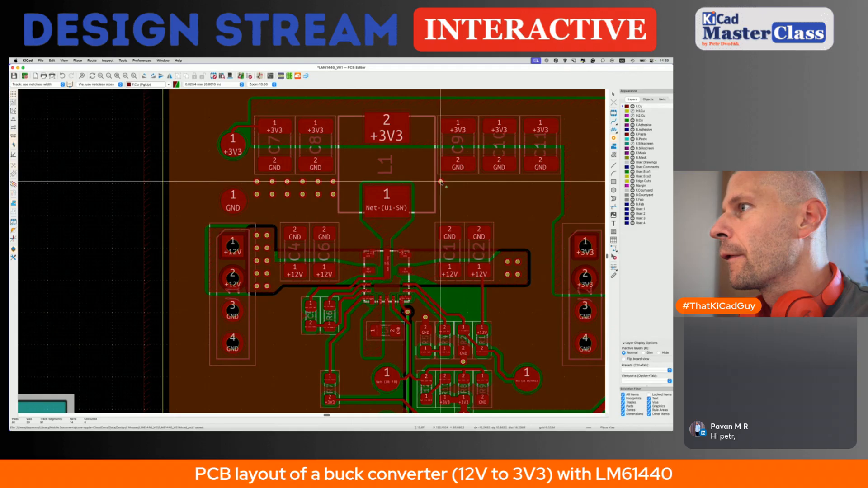
left_click(441, 181)
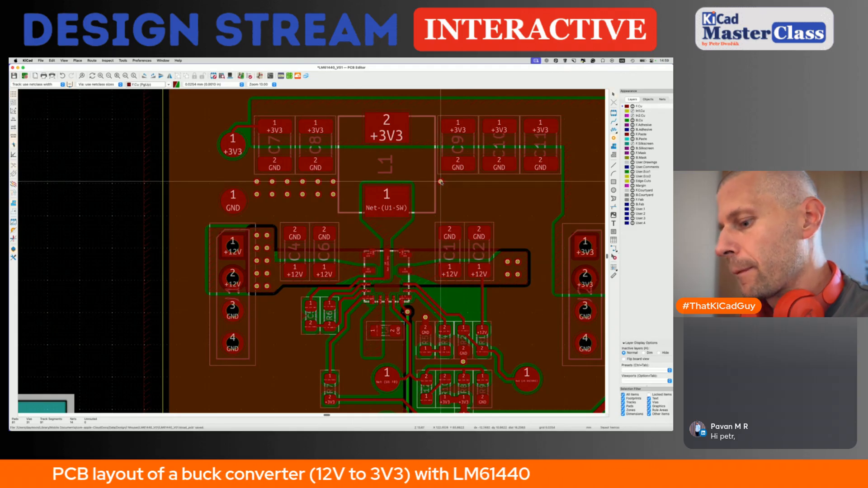
key("super+t")
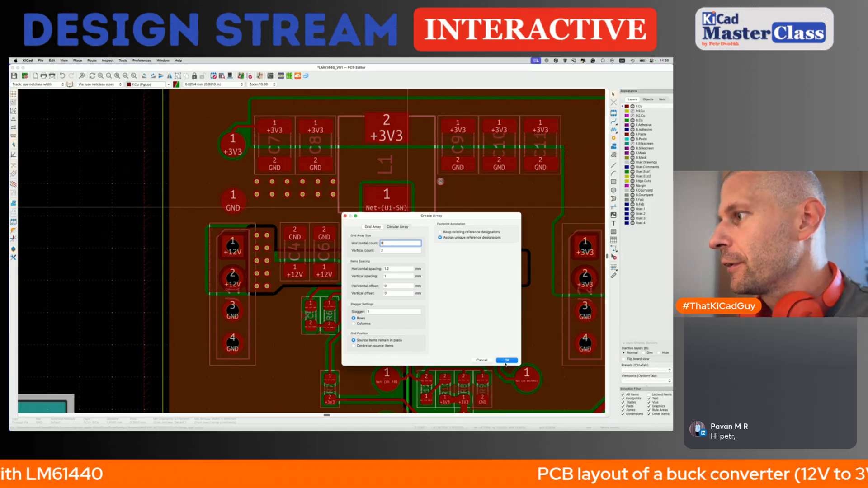
left_click(507, 361)
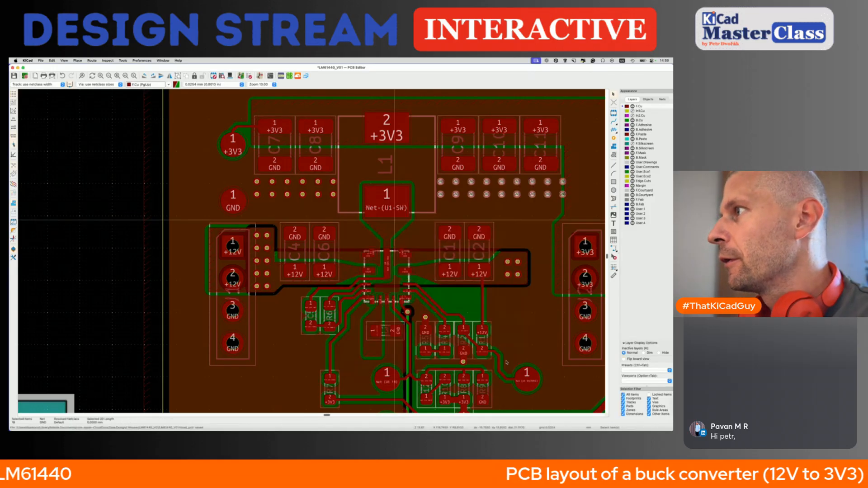
Step: Delete the two outermost vias lying on the zone boundary beyond C11 and save the board
left_click(563, 181)
key("Delete")
left_click(563, 195)
key("Delete")
key("super+s")
Step: Shift the two-row GND via group below C9, C10 and C11 slightly away from L1 and save the board
scroll(563, 195, "down", 3)
scroll(563, 195, "right", 3)
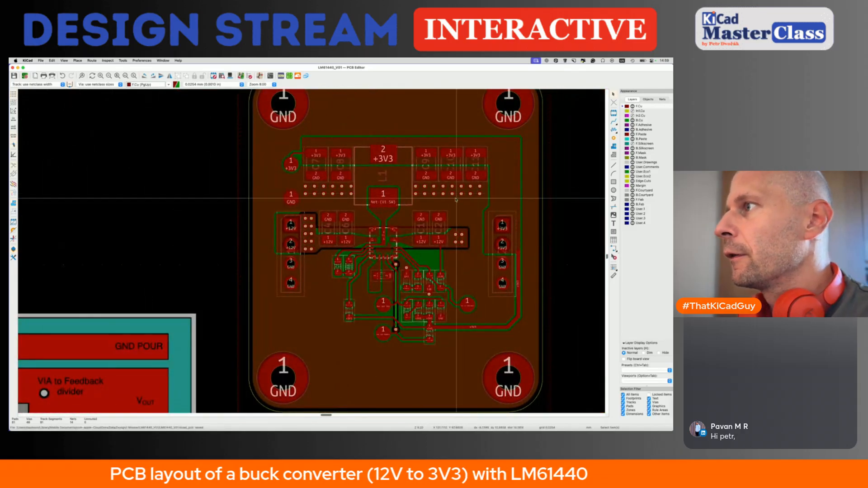
left_click_drag(410, 184, 484, 199)
key("m")
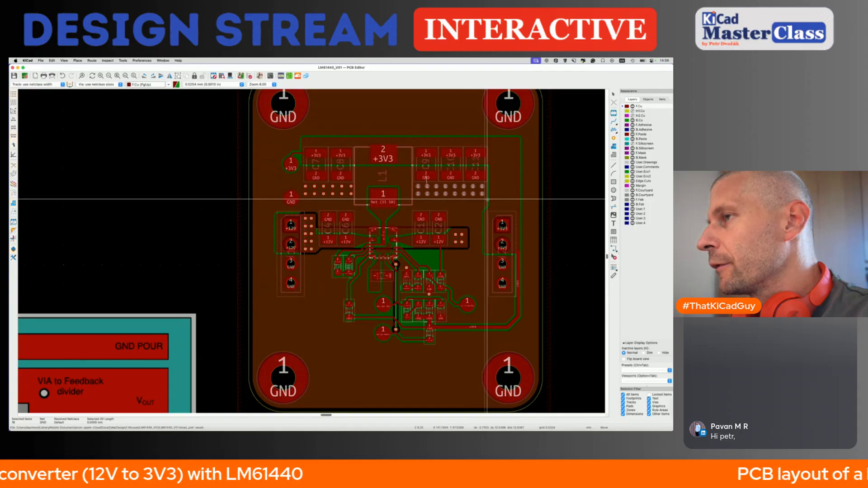
left_click(487, 199)
key("Escape")
key("super+s")
Step: Compare the GND via placement around the capacitors with the reference layout image
scroll(307, 185, "down", 2)
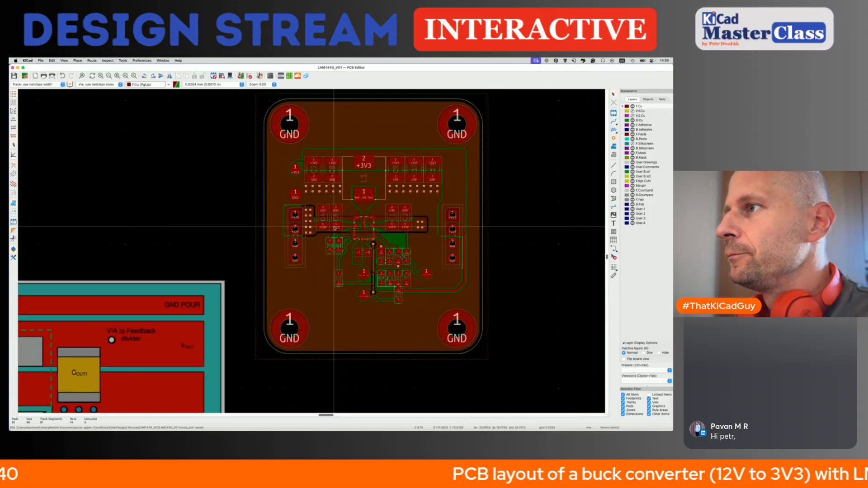
scroll(346, 225, "up", 3)
scroll(348, 221, "down", 3)
scroll(348, 221, "down", 3)
scroll(183, 352, "down", 5)
scroll(183, 352, "left", 3)
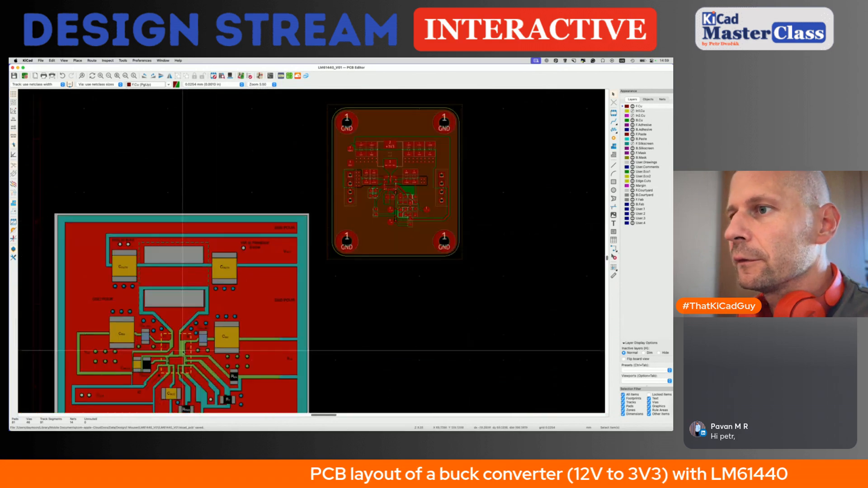
scroll(184, 352, "up", 5)
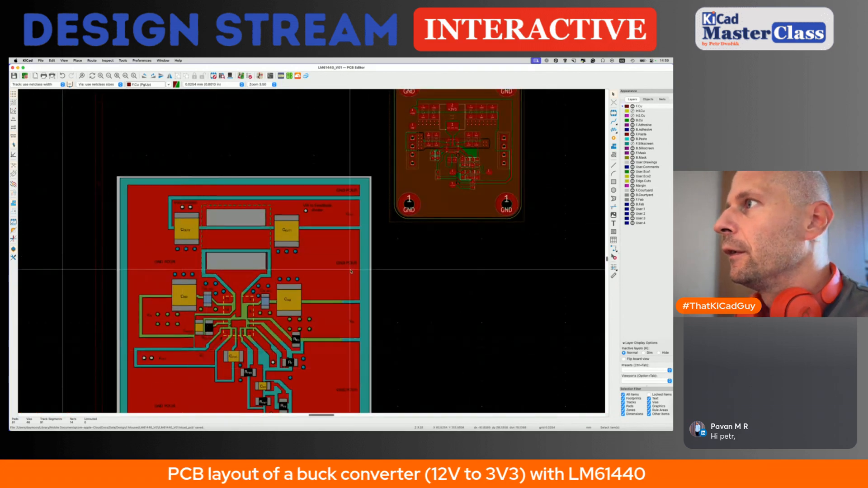
scroll(190, 308, "right", 2)
scroll(399, 200, "up", 4)
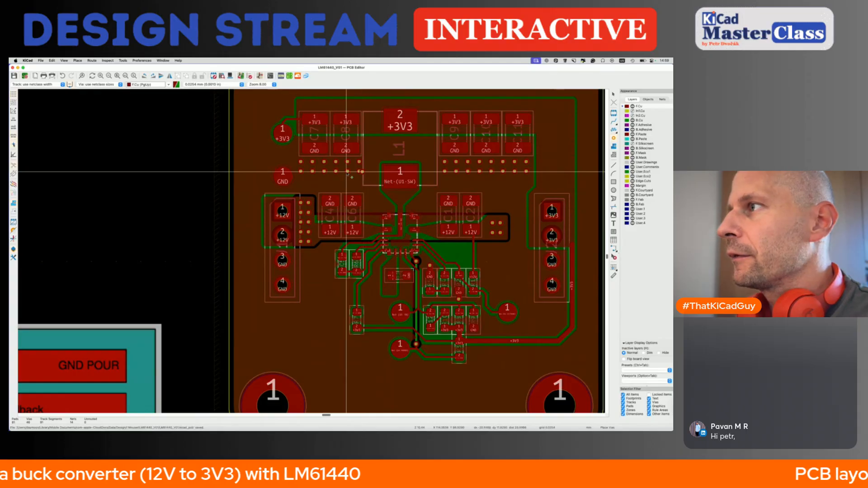
Step: Array the lower row of GND vias below C7 and C8 in 1 column and 2 rows with 1 mm vertical spacing
scroll(348, 172, "up", 3)
left_click_drag(253, 163, 381, 186)
key("ctrl+t")
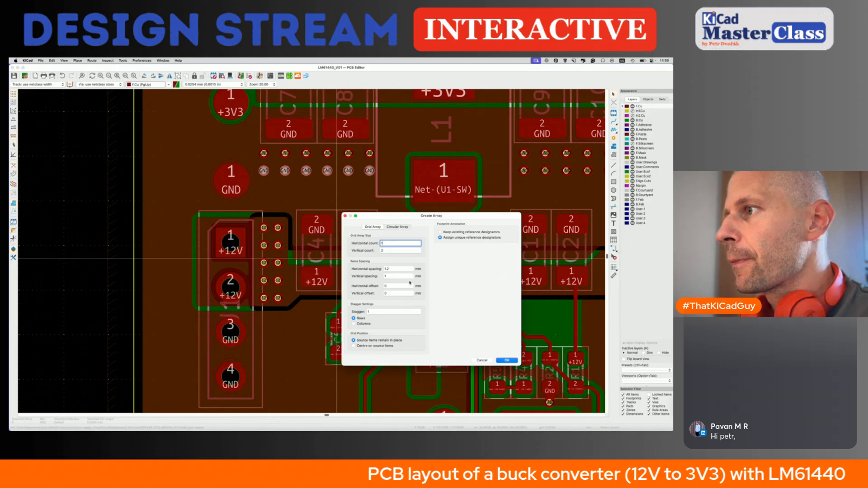
left_click(507, 360)
Step: Array the lower row of GND vias below C9, C10 and C11 in 1 column and 2 rows with 1 mm vertical spacing
scroll(397, 159, "right", 5)
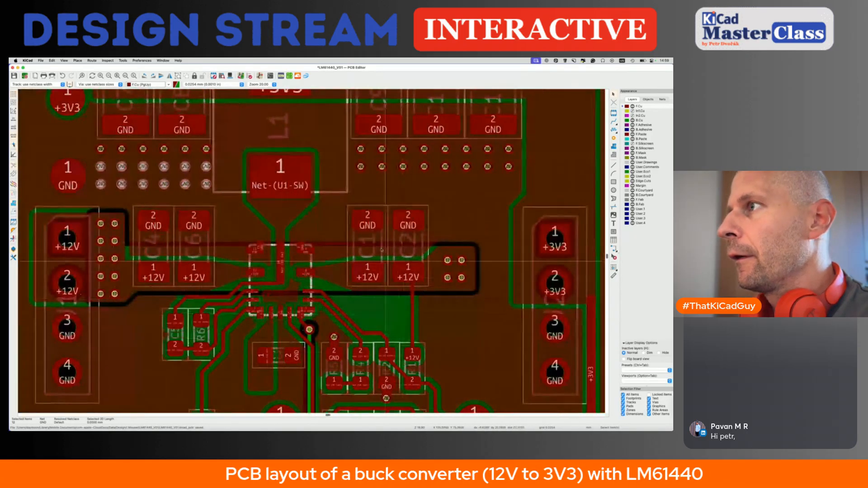
left_click_drag(396, 159, 543, 173)
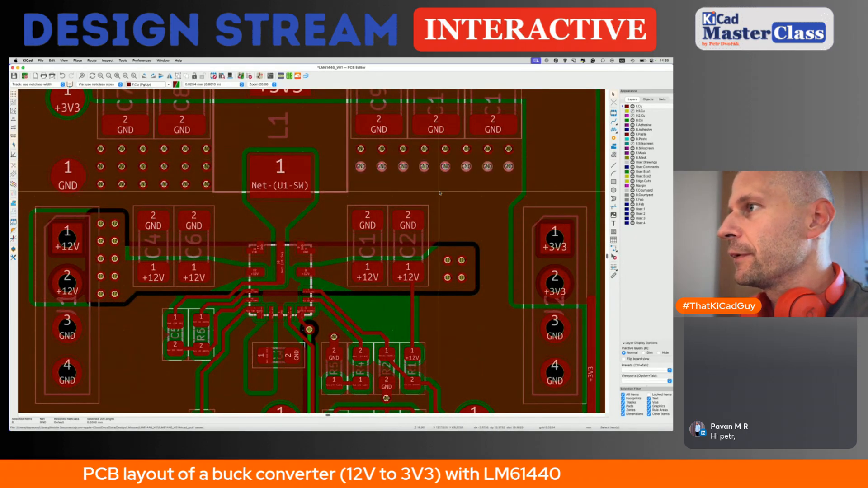
key("ctrl+t")
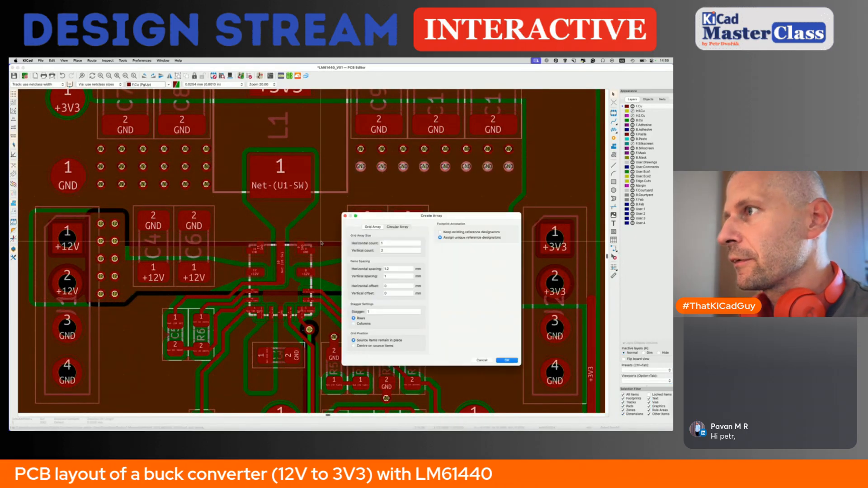
left_click(506, 360)
Step: Move both three-row GND via groups slightly down, away from the output capacitors' GND pads
scroll(353, 172, "down", 2)
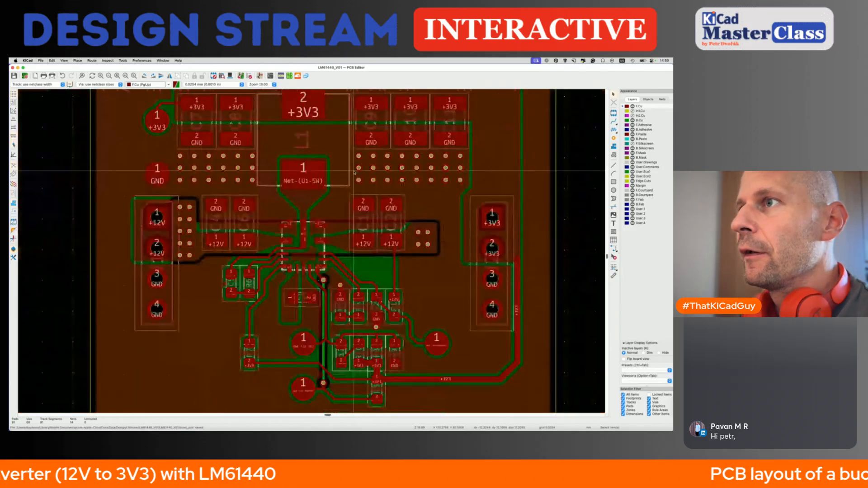
left_click_drag(167, 150, 473, 185)
key("m")
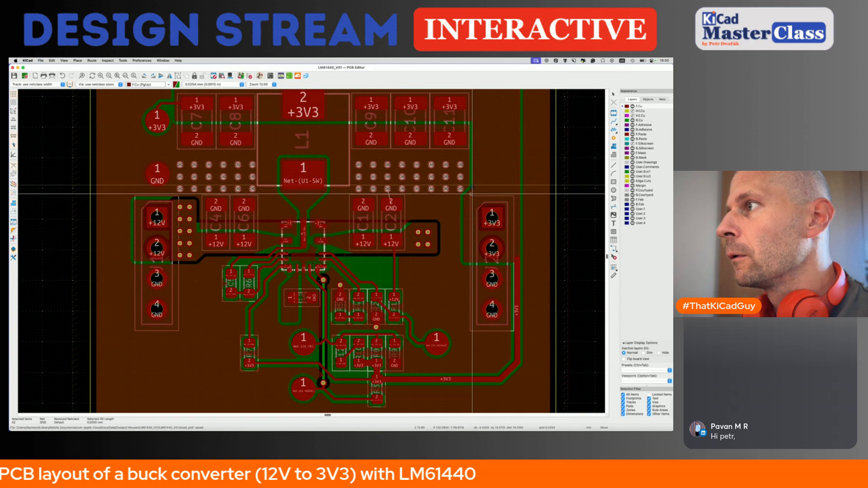
scroll(431, 188, "up", 5)
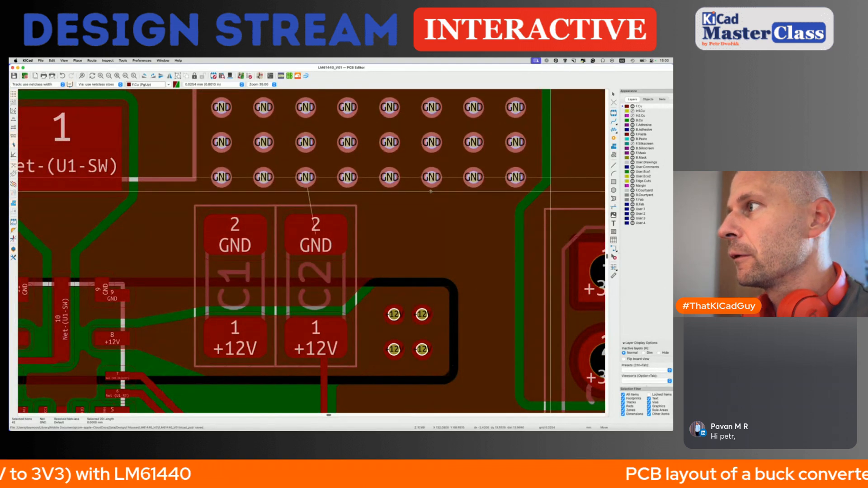
scroll(431, 192, "down", 2)
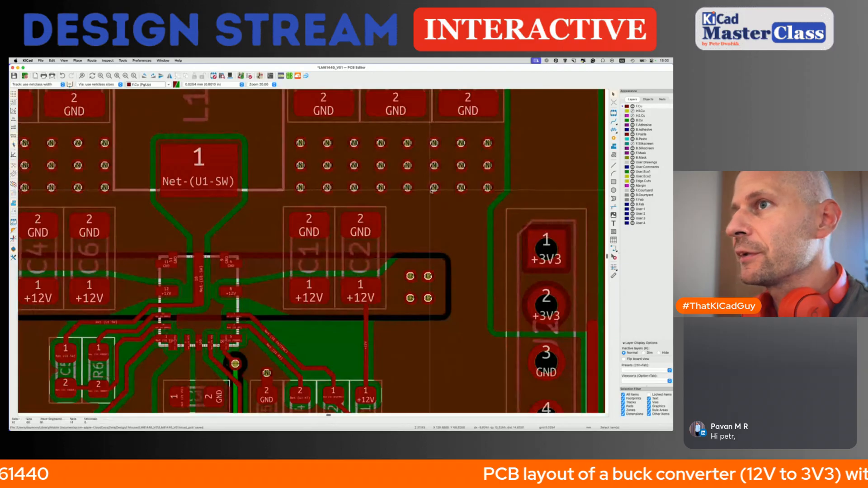
Step: Delete the via column closest to L1 below C8, shift the remaining five columns slightly toward L1, and save the board
scroll(430, 190, "down", 3)
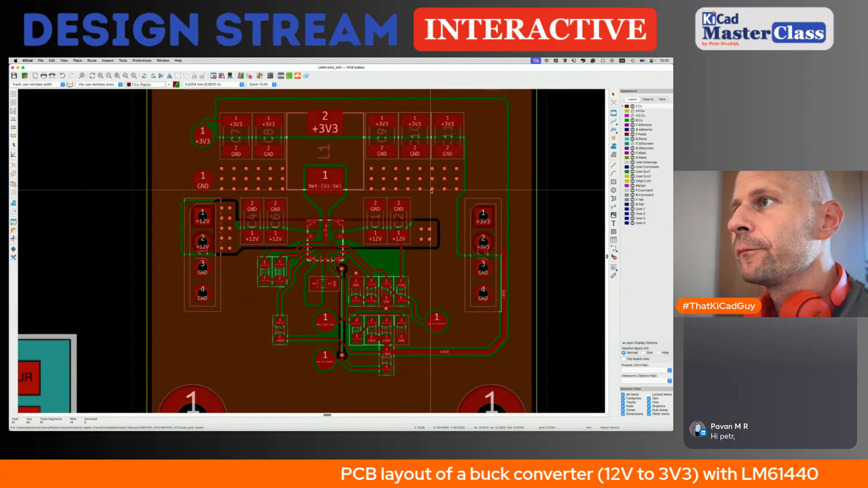
scroll(431, 192, "down", 2)
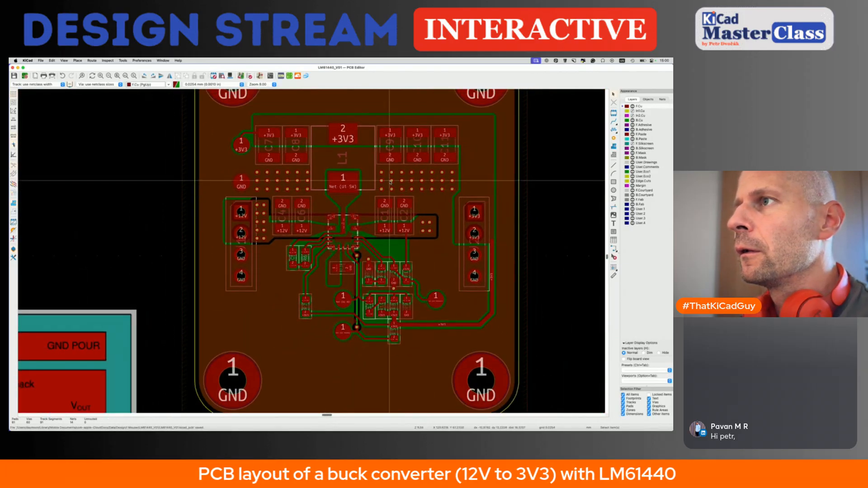
scroll(327, 176, "up", 2)
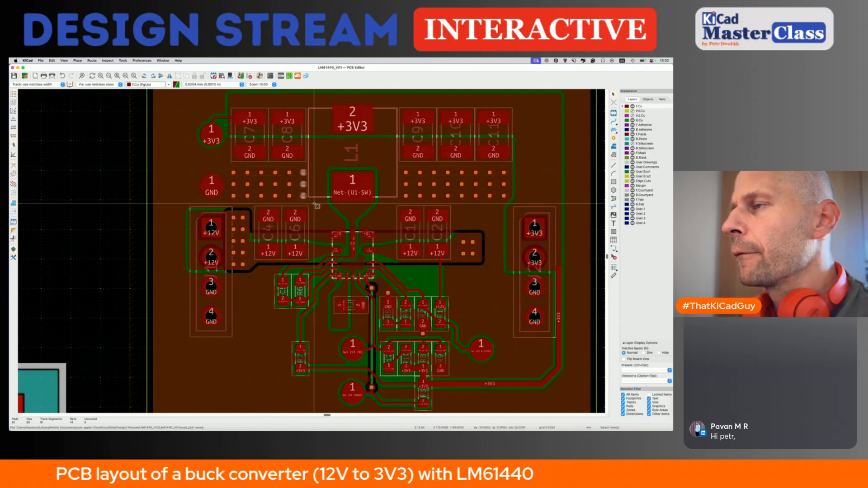
left_click_drag(228, 165, 310, 205)
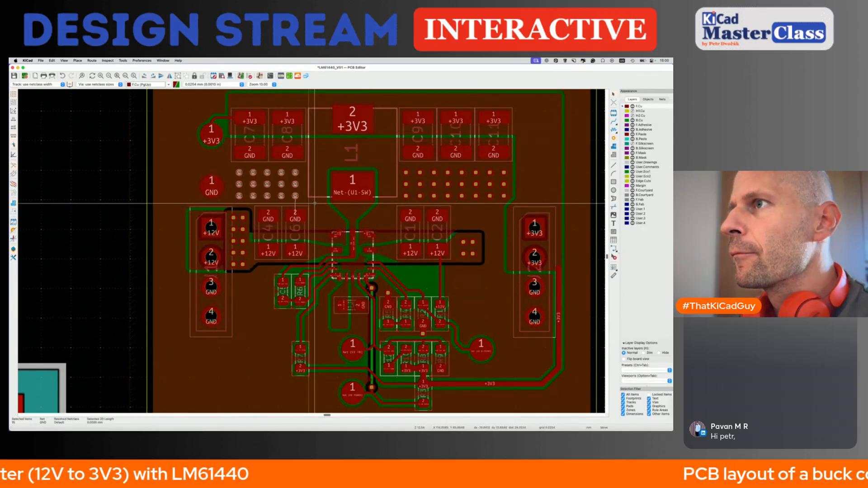
left_click(314, 204)
key("super+s")
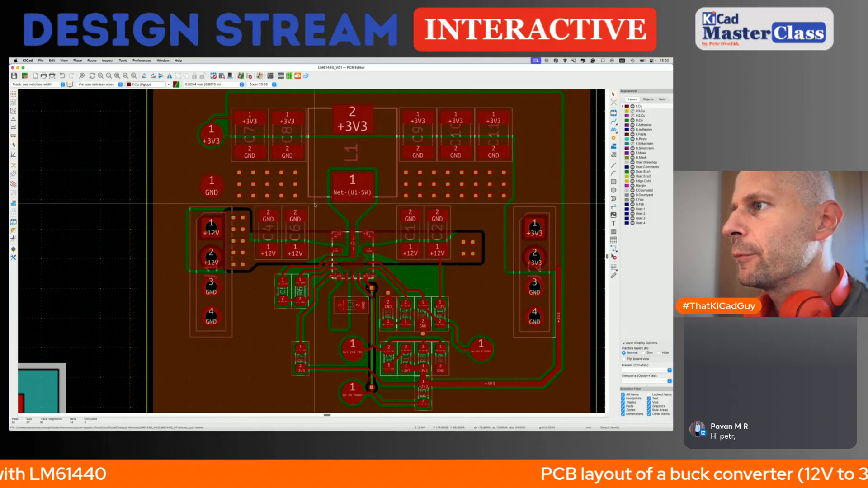
Step: Place a GND via beside the +3V3 connector's GND pins and array it 4 by 4, spaced 1.2 mm horizontally and 1 mm vertically
scroll(314, 203, "down", 2)
scroll(452, 272, "up", 4)
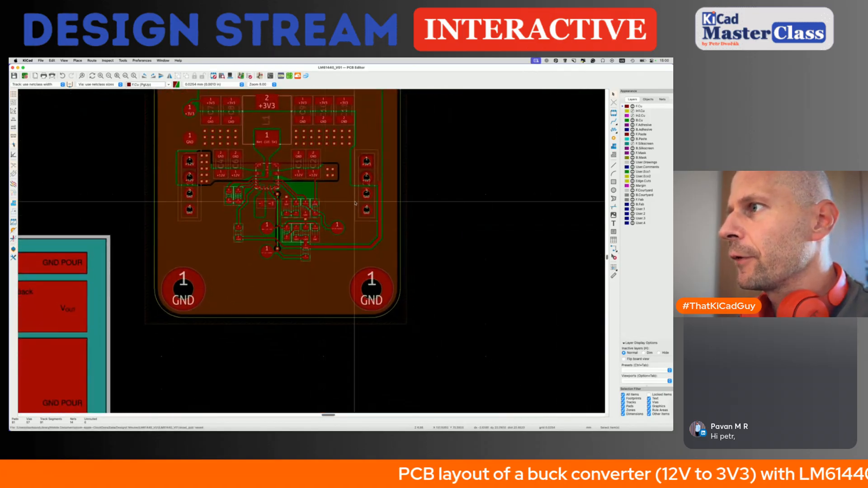
left_click(614, 139)
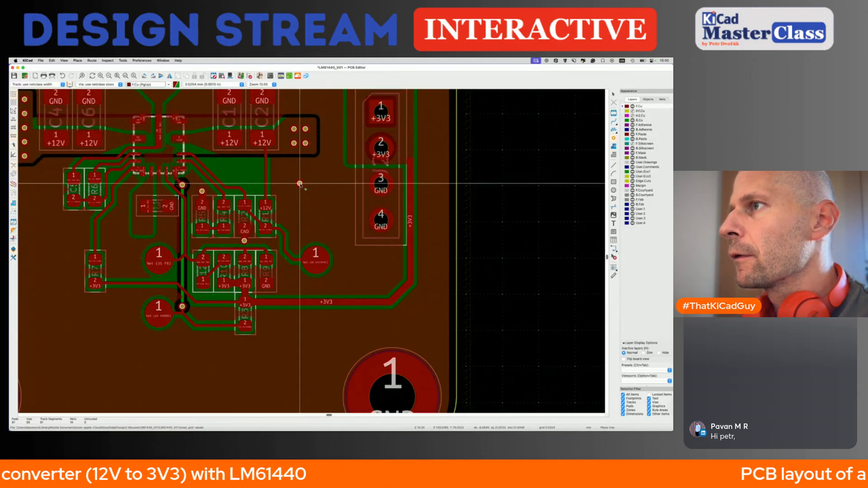
left_click(300, 184)
key("super+t")
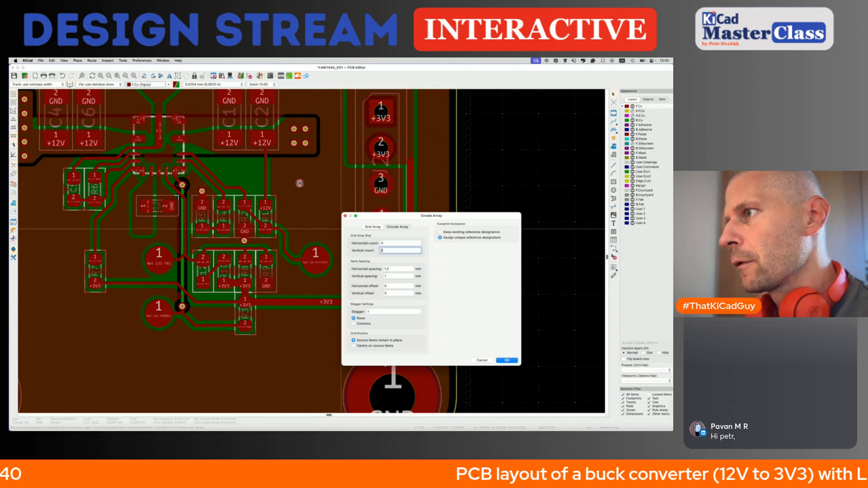
left_click(507, 360)
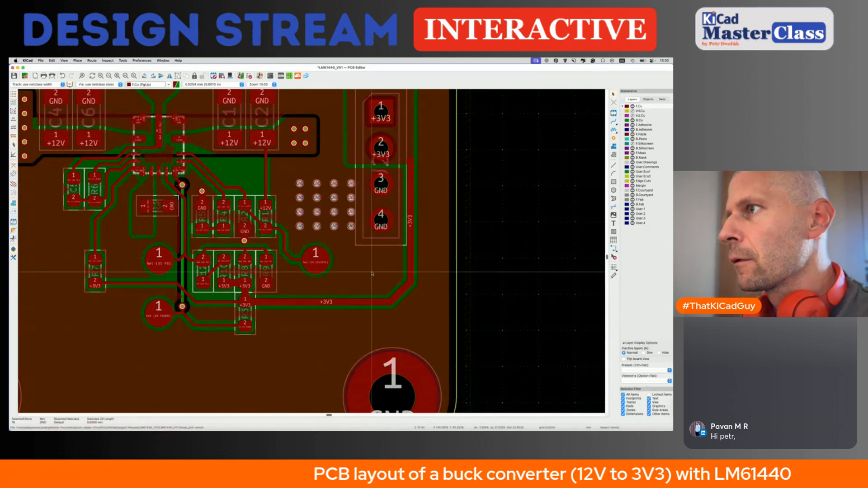
Step: Shift the 4 by 4 GND via block slightly away from the +3V3 connector
left_click_drag(294, 171, 364, 238)
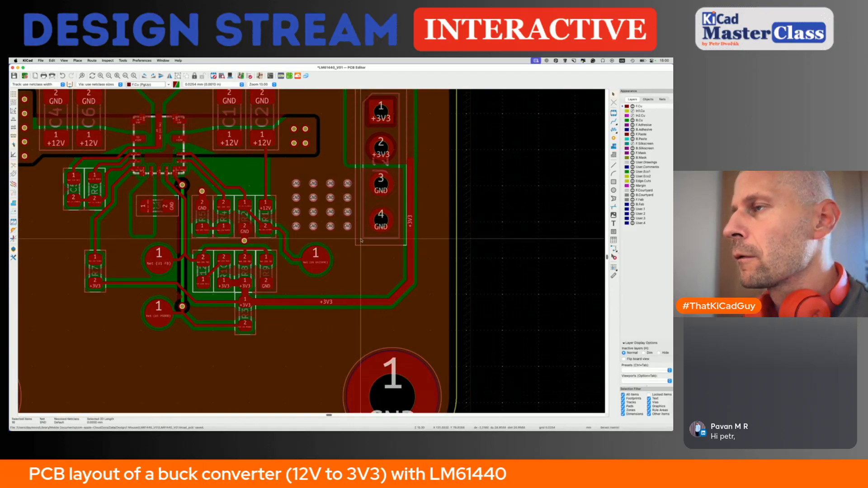
scroll(357, 238, "down", 2)
scroll(308, 246, "up", 2)
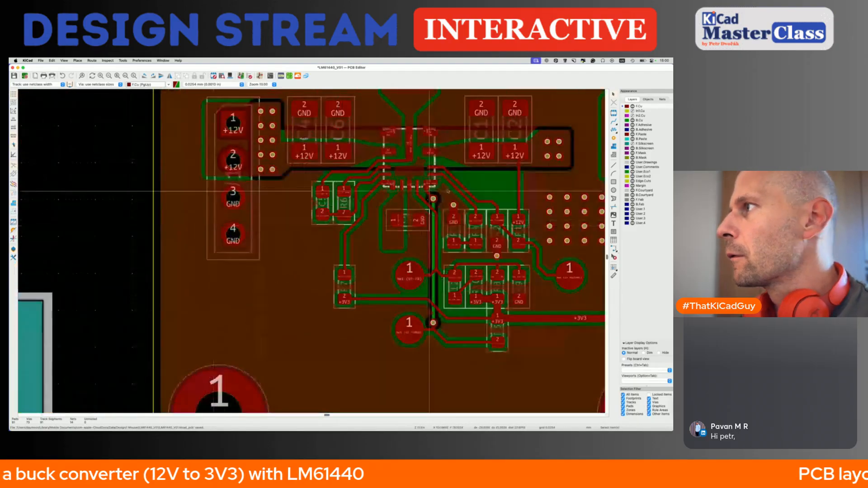
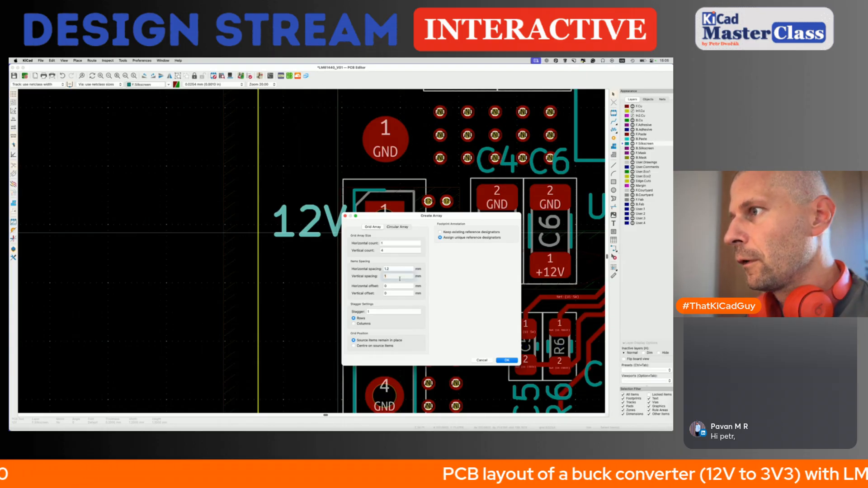
Step: Array the 12V silkscreen label into a single column of four beside J1, and change the labels at pins 3 and 4 to GND
left_click(504, 360)
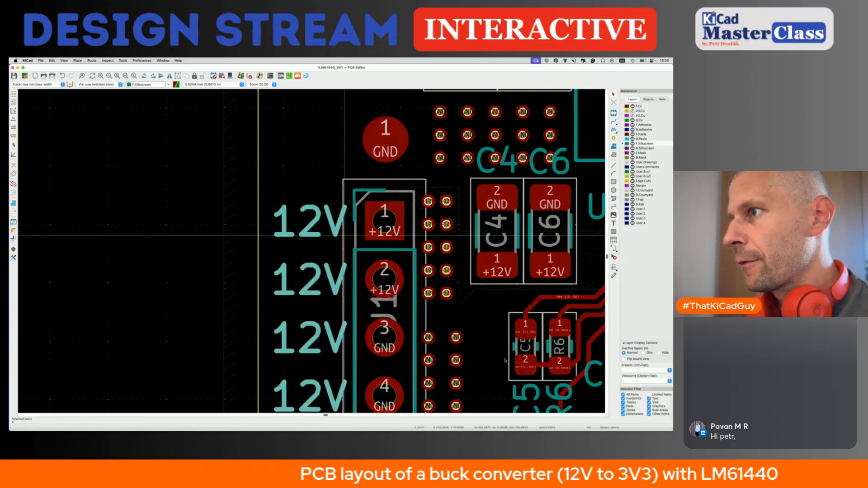
scroll(308, 193, "down", 5)
double_click(308, 193)
type("GND")
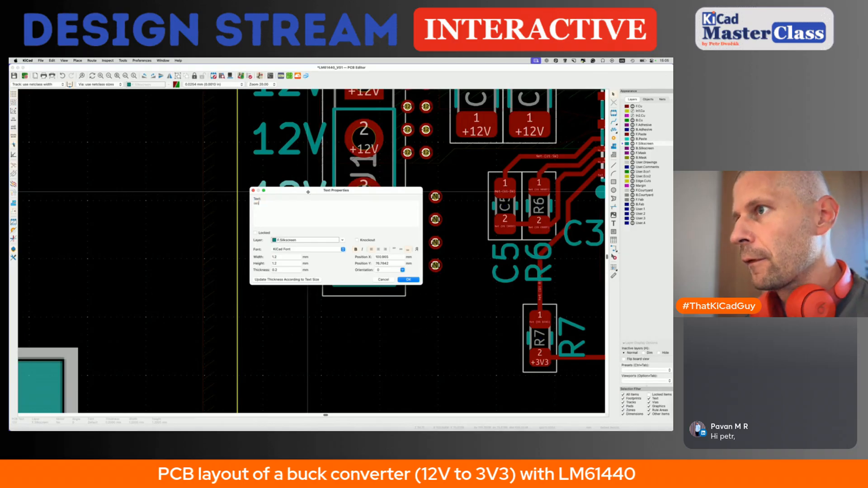
key("Return")
double_click(302, 260)
type("GND")
key("Return")
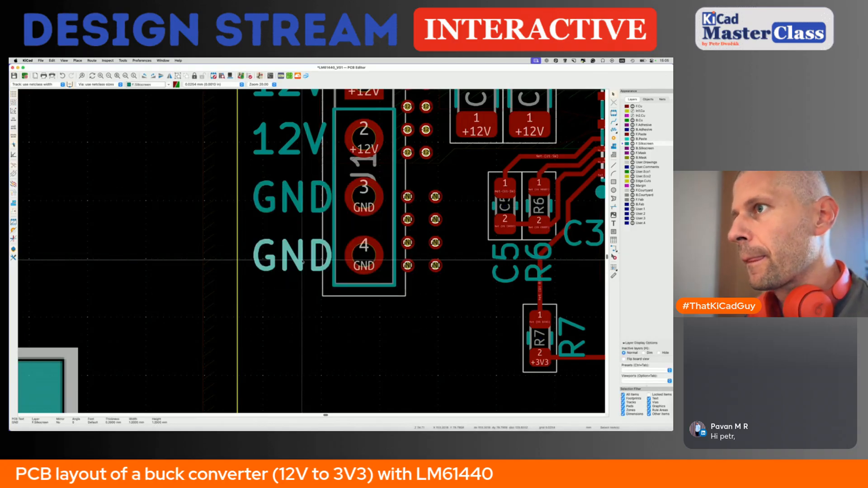
Step: Duplicate the column of four J1 labels and place the copy beside J2's pins, aligned with them
scroll(302, 262, "down", 3)
left_click_drag(277, 164, 321, 274)
key("super+d")
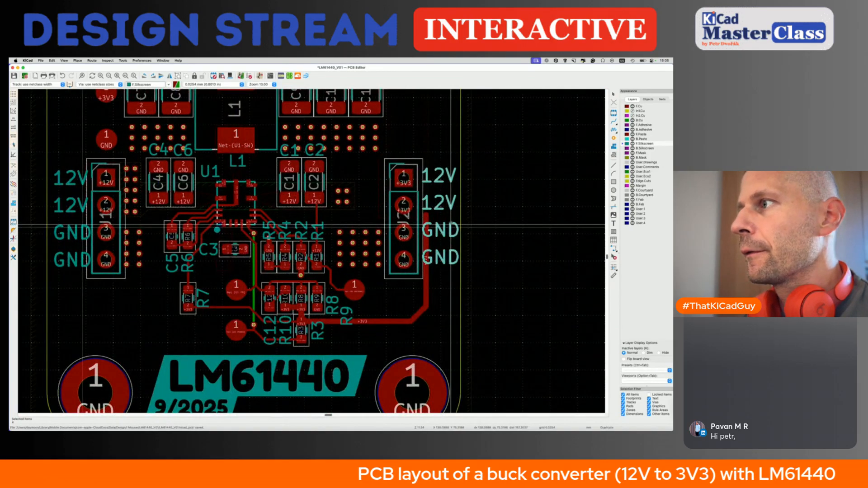
left_click(450, 225)
key("m")
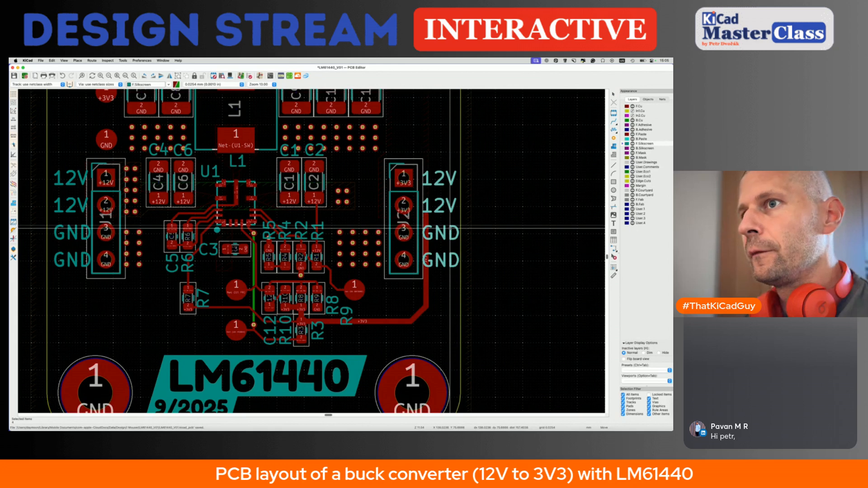
left_click(425, 259)
Step: Change the two 12V labels beside J2 to 3V3 and save the board
double_click(426, 260)
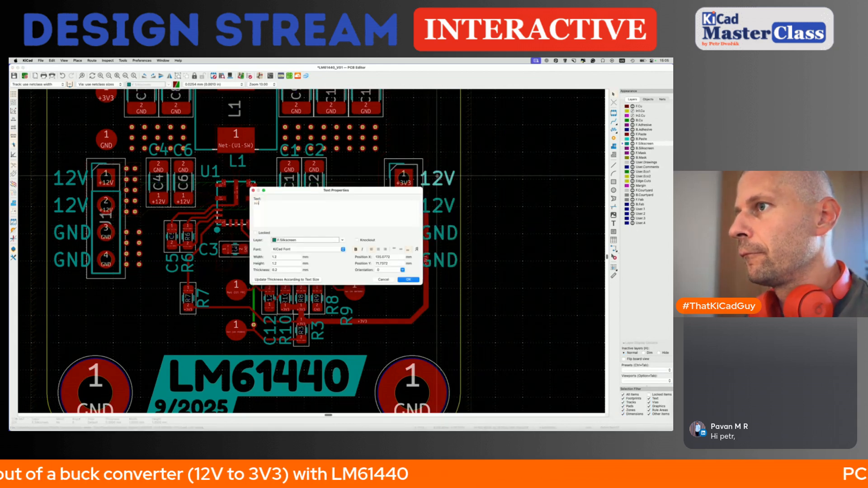
key("shift+Return")
double_click(438, 204)
type("3V3")
key("shift+Return")
key("super+s")
Step: Duplicate one 3V3 and one GND label from J2 and place them beside the +3V3 and GND test pads near C7
middle_click_drag(343, 279, 420, 280)
scroll(421, 281, "down", 2)
scroll(421, 281, "down", 1)
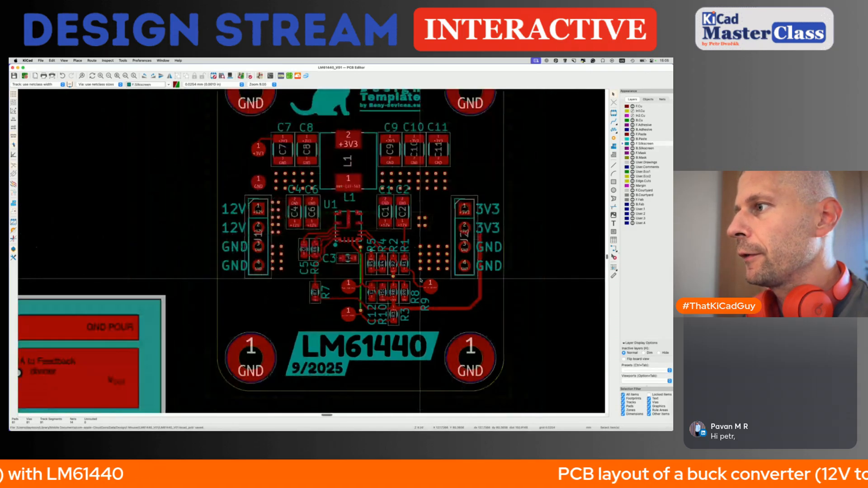
scroll(236, 148, "up", 4)
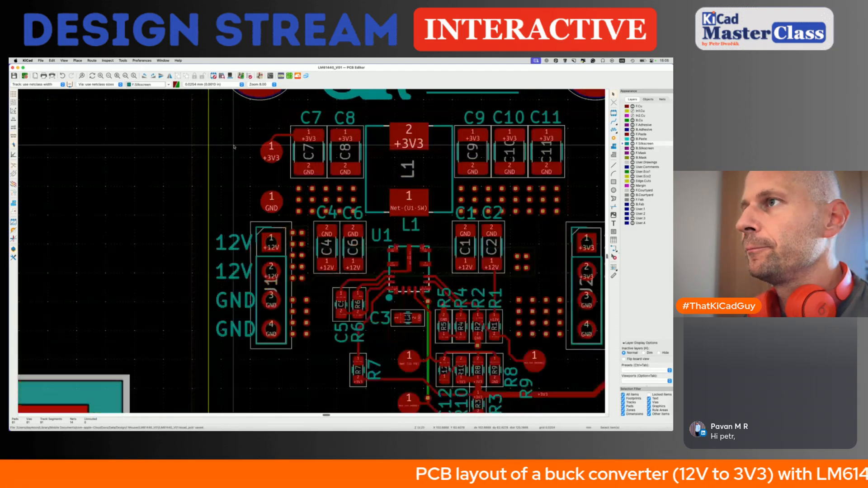
middle_click_drag(565, 294, 218, 297)
left_click(392, 300)
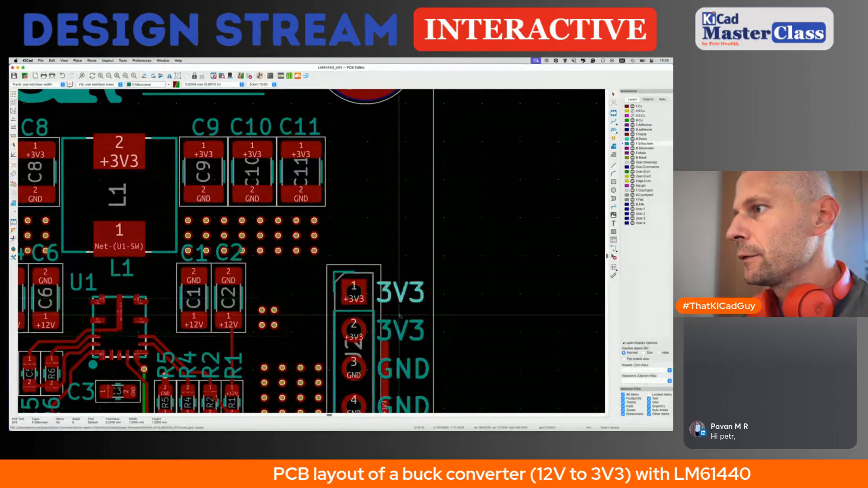
left_click(406, 360, "shift")
key("super+d")
scroll(406, 360, "left", 10)
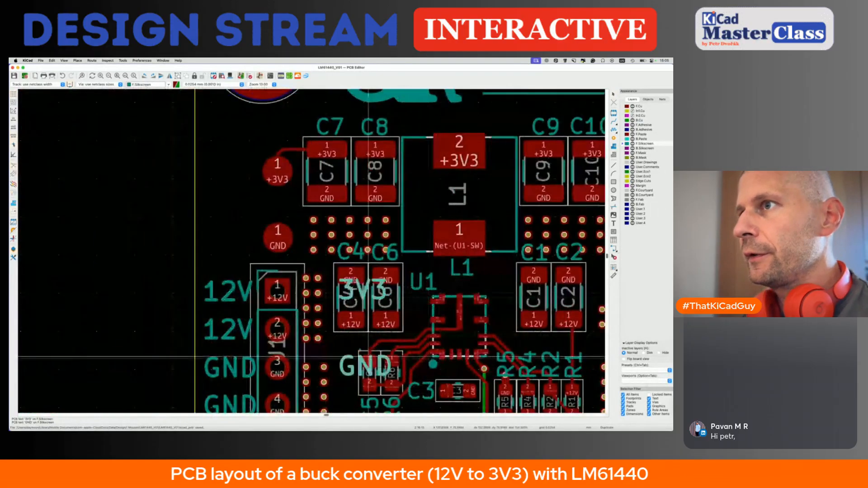
left_click(247, 253)
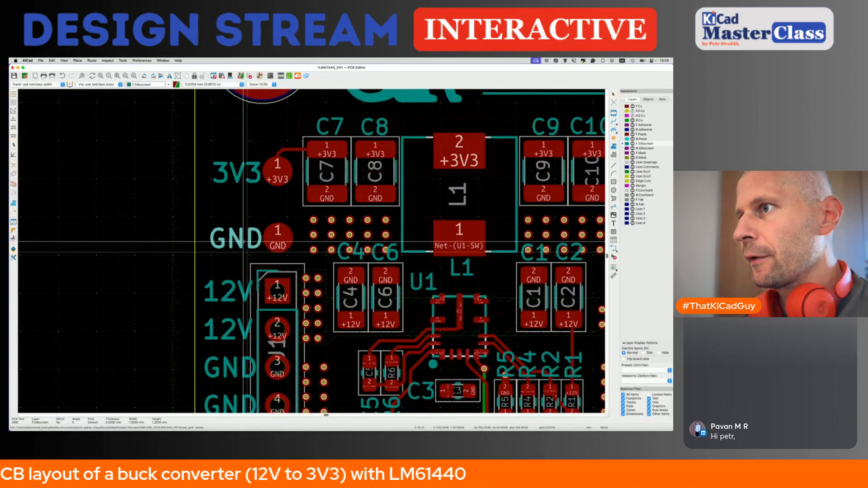
Step: Move the R7 reference designator to the opposite side of the resistor, away from the FB test pad
scroll(245, 248, "down", 5)
scroll(245, 249, "right", 3)
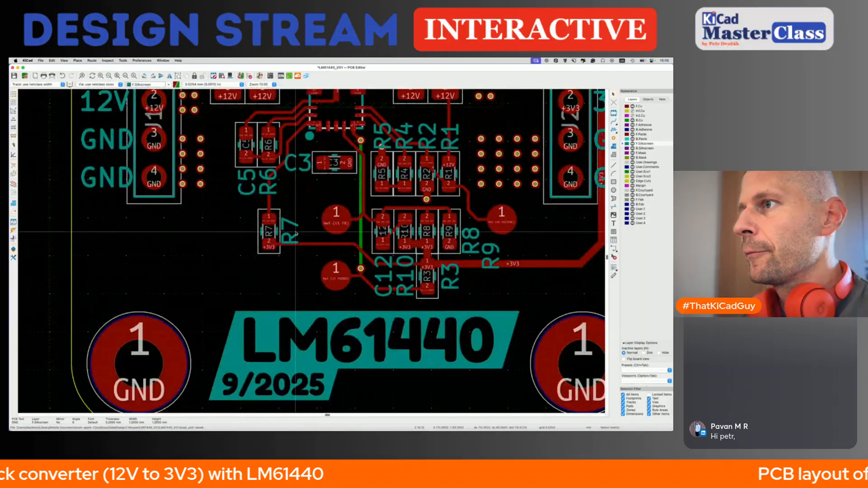
left_click(294, 230)
key("m")
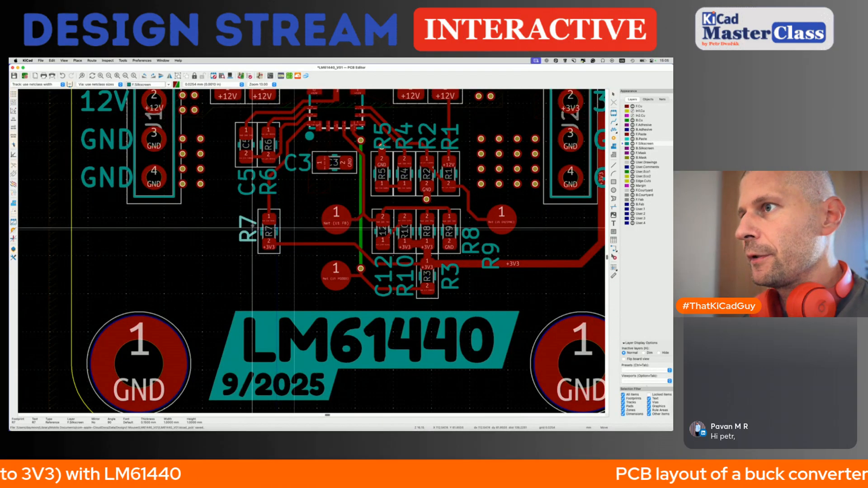
left_click(252, 229)
key("super+shift+t")
key("Escape")
key("Escape")
Step: Duplicate J1's pin 4 GND label, change the copy's text to FB, and place it beside the U1-FB test pad
left_click(126, 182)
key("super+d")
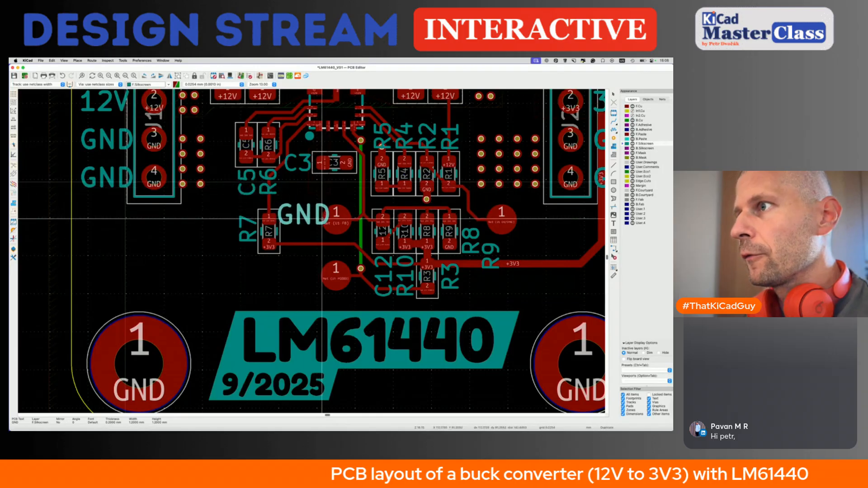
type("eFGB")
key("Return")
key("e")
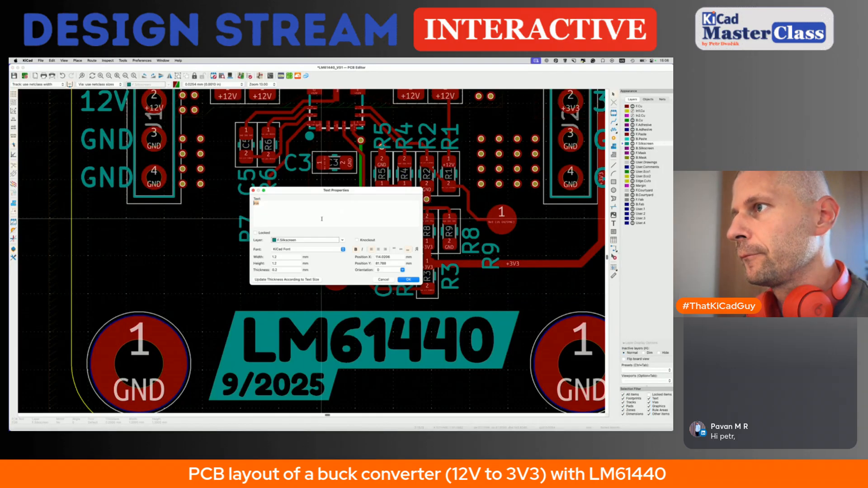
type("FB")
key("Return")
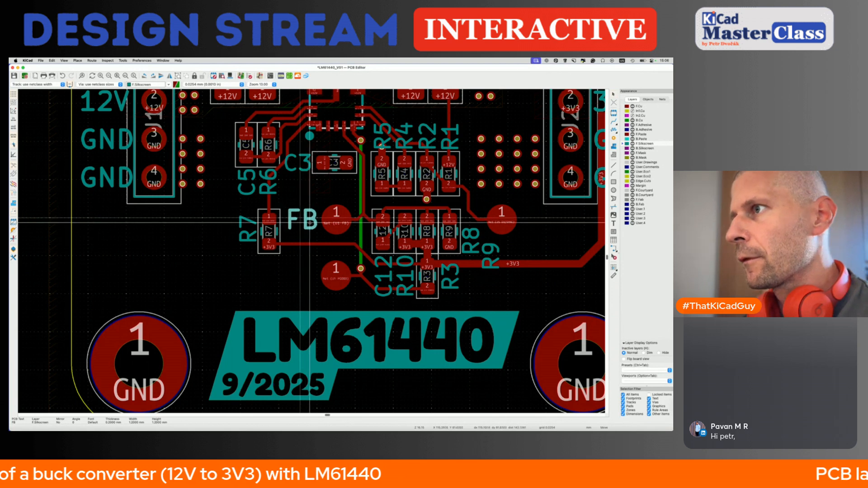
left_click(311, 222)
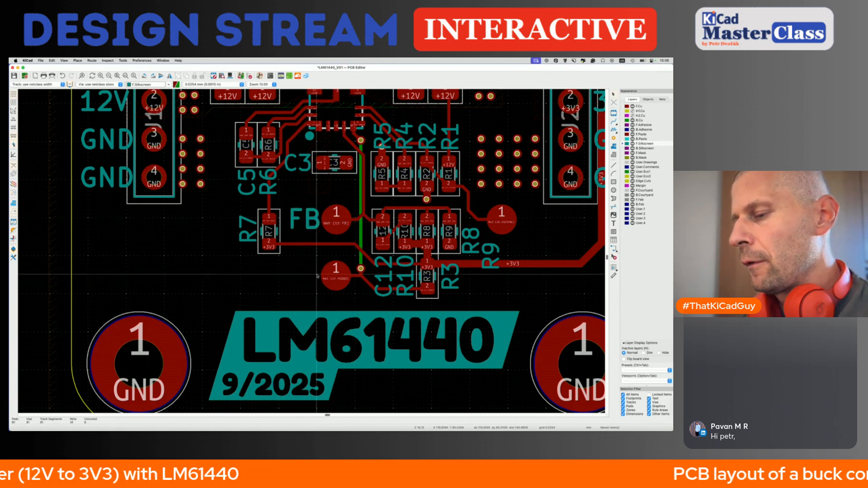
Step: Duplicate the FB label, change the copy to PGOOD, place it beside the U1-PGOOD test pad, and save the board
left_click(305, 225)
key("super+d")
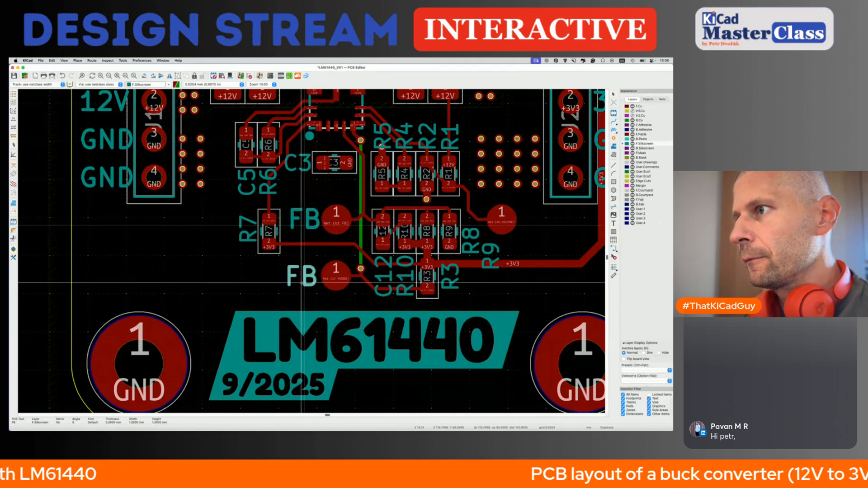
type("e")
type("PGOOD")
key("Return")
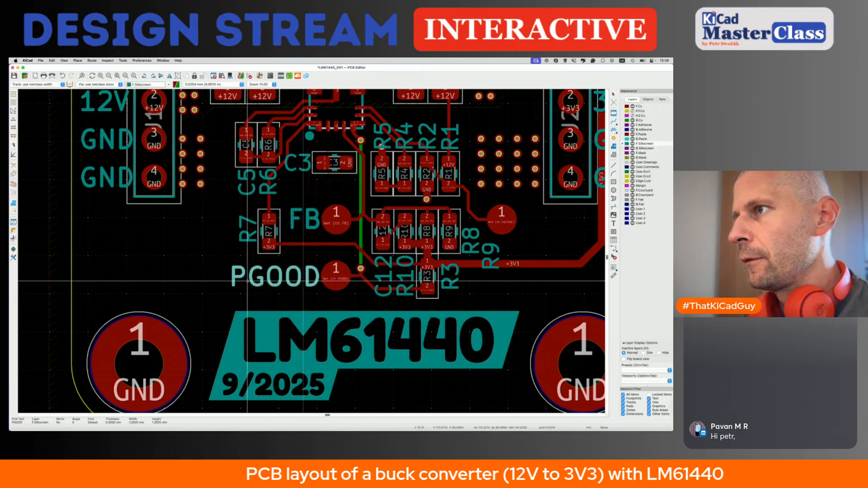
left_click(247, 282)
key("super+s")
Step: Place a copy of the FB label beside the U1-EN/SYNC test pad, change its text to EN, and save the board
scroll(248, 281, "down", 2)
scroll(248, 282, "right", 5)
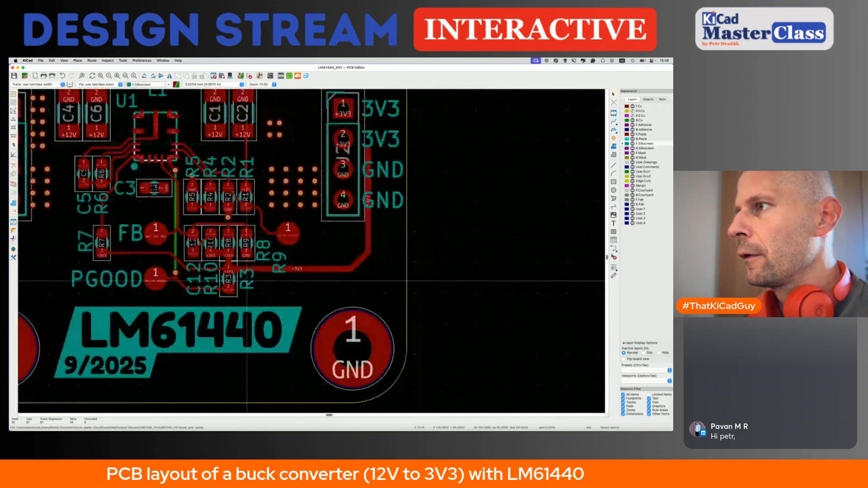
scroll(279, 233, "up", 2)
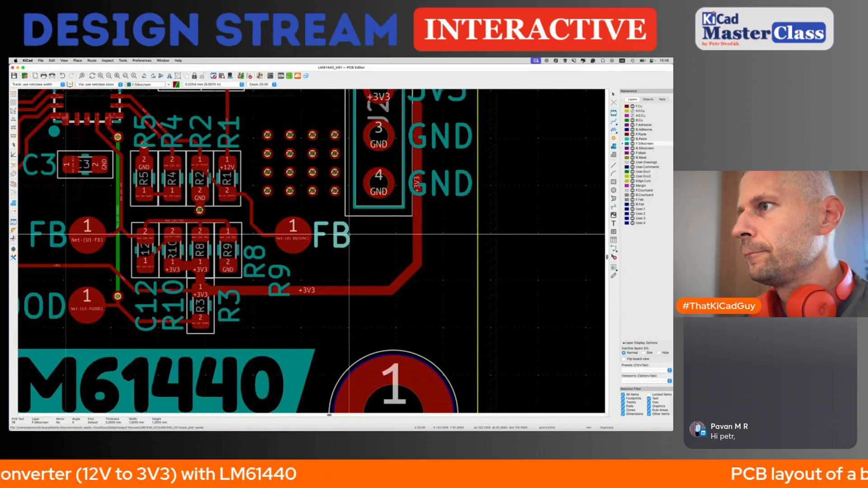
left_click(349, 234)
type("e")
type("EN")
key("Return")
key("super+s")
scroll(349, 235, "down", 4)
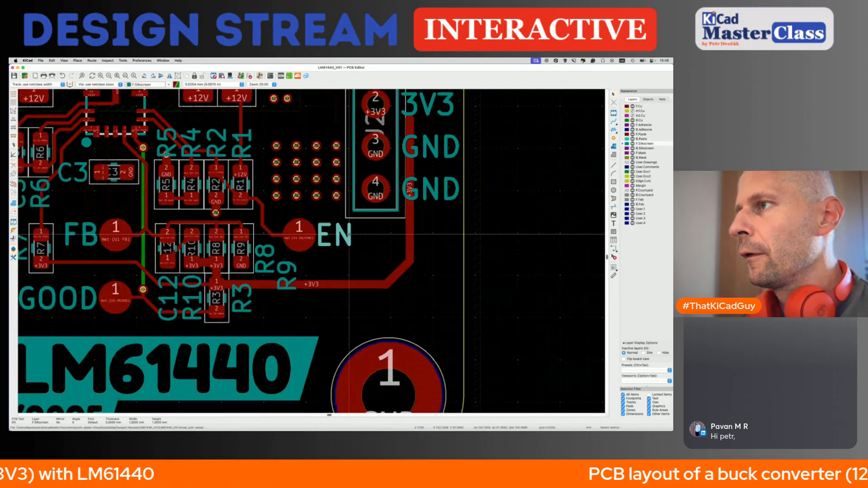
key("super+s")
Step: Refill all copper zones on the board
scroll(349, 234, "up", 2)
scroll(349, 235, "left", 2)
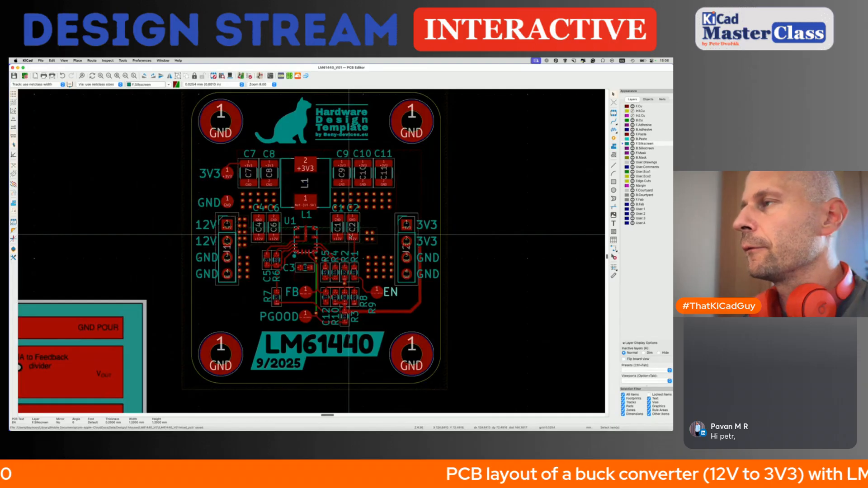
scroll(346, 183, "down", 2)
key("b")
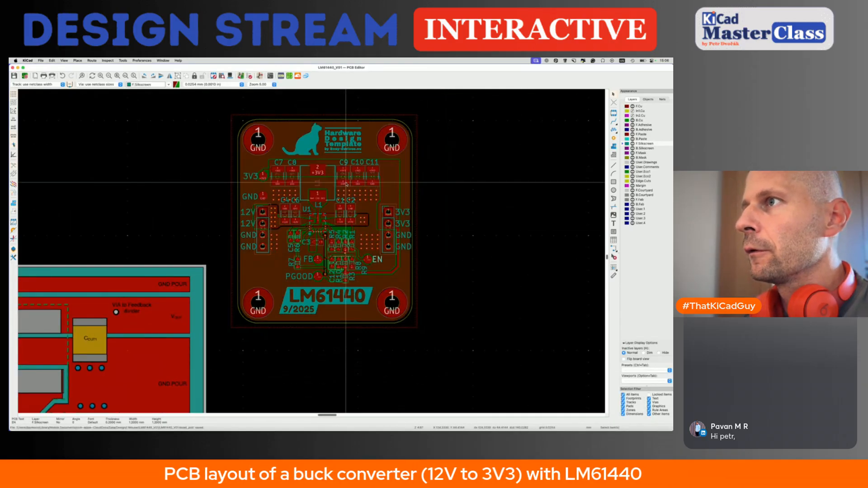
scroll(298, 195, "up", 1)
scroll(298, 196, "up", 2)
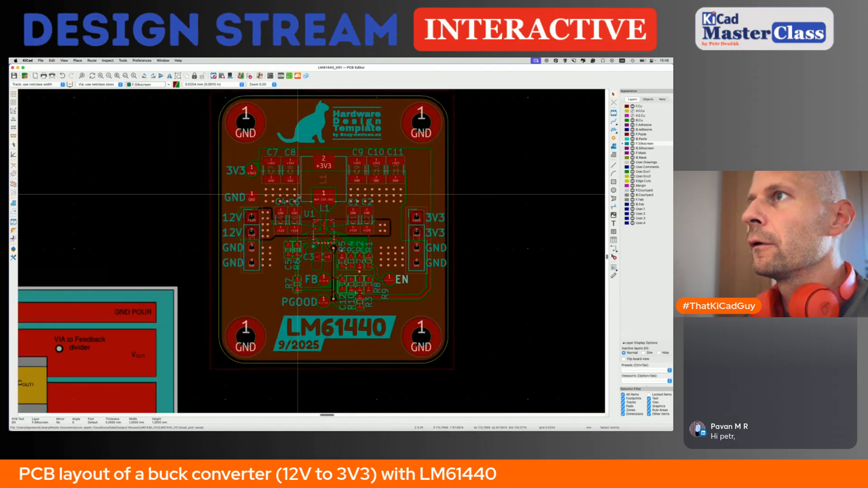
Step: Open the Design Rules Checker, enlarge its window, and run the check on the board
scroll(239, 196, "down", 4)
left_click(249, 76)
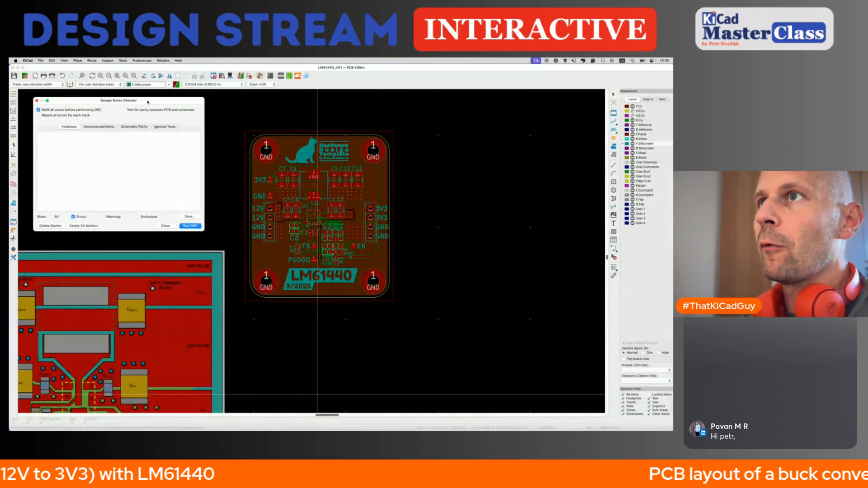
left_click_drag(210, 226, 242, 403)
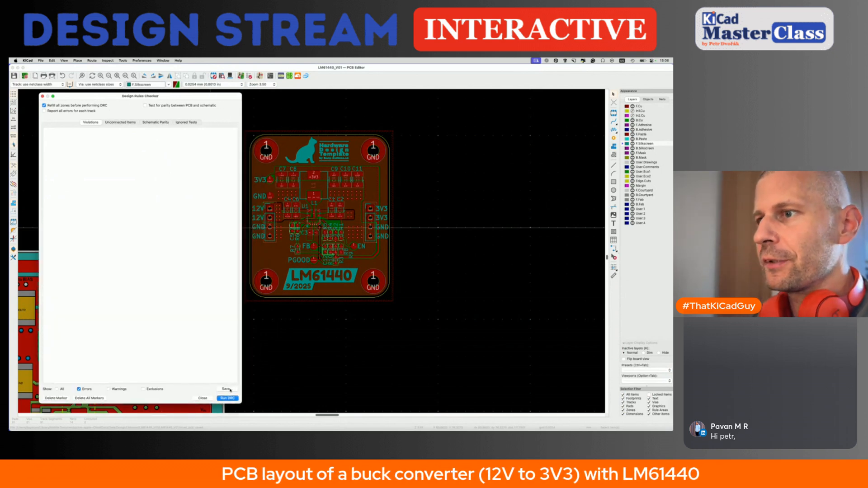
left_click(228, 399)
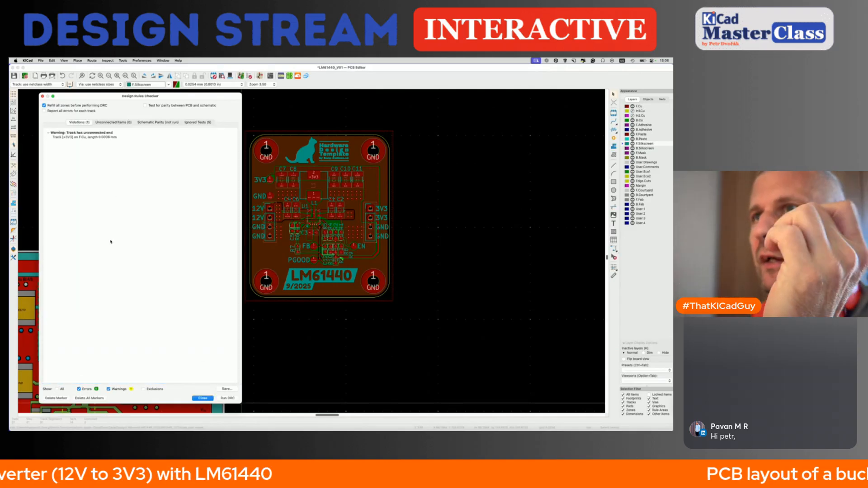
Step: Locate the reported unconnected +3V3 track end beside R3, delete the tiny track stub, and save the board
left_click(96, 137)
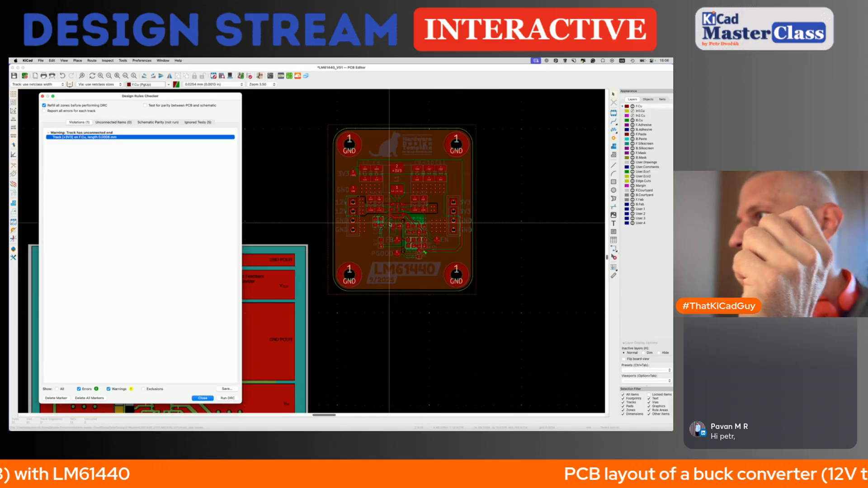
scroll(431, 248, "up", 10)
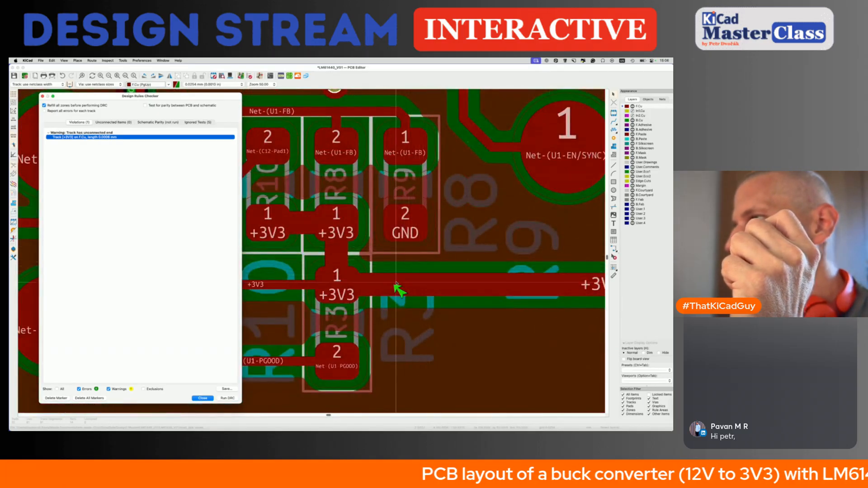
left_click(395, 284)
left_click(409, 291)
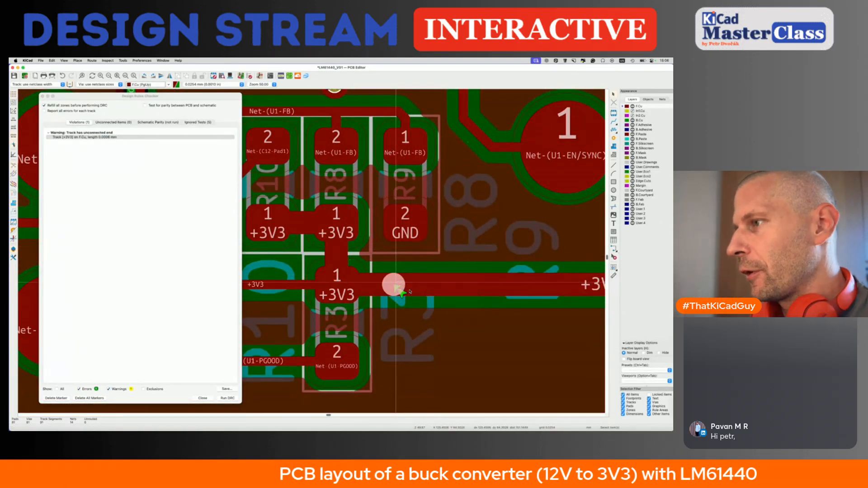
key("super+s")
scroll(395, 283, "down", 3)
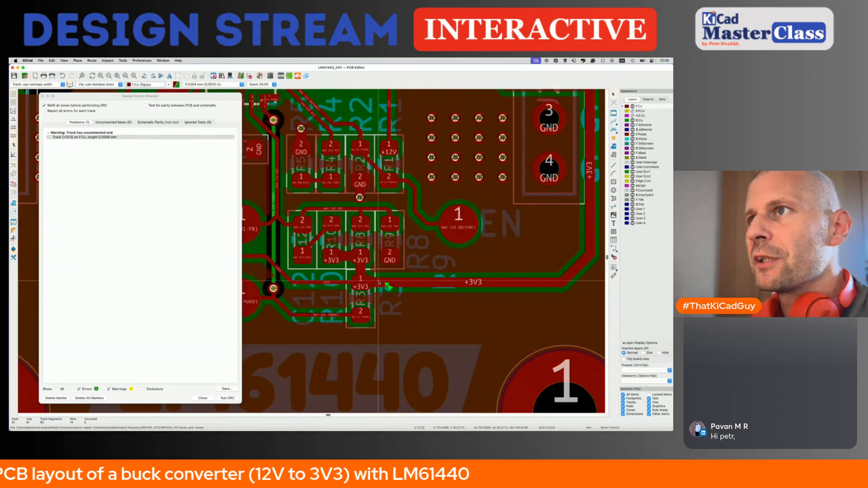
Step: Rerun the design rules check, close the checker, and save the board
left_click(223, 399)
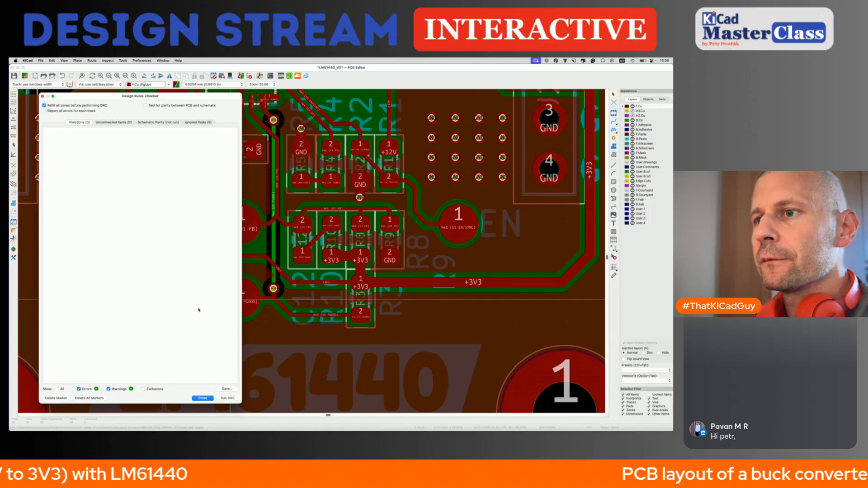
left_click(203, 399)
scroll(277, 252, "down", 8)
key("ctrl+s")
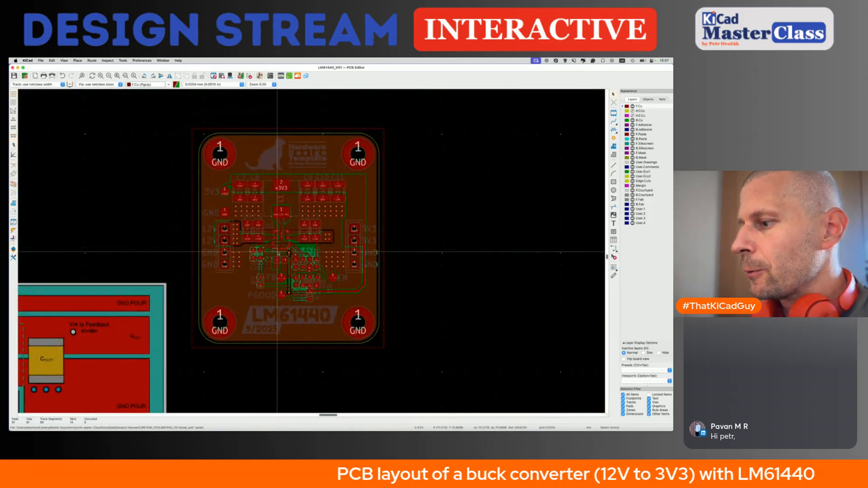
scroll(278, 252, "up", 3)
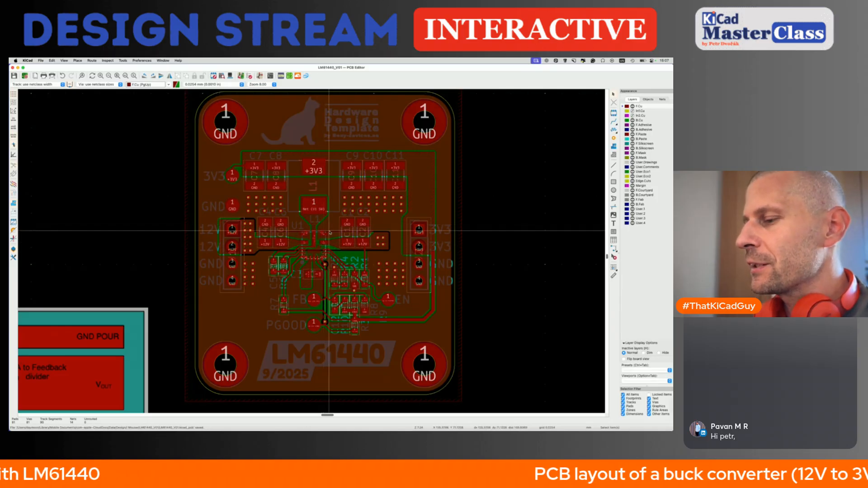
Step: Lower the corners where the Net-(U1-SW) copper zone narrows above U1, refill all zones, and save the board
scroll(330, 232, "up", 8)
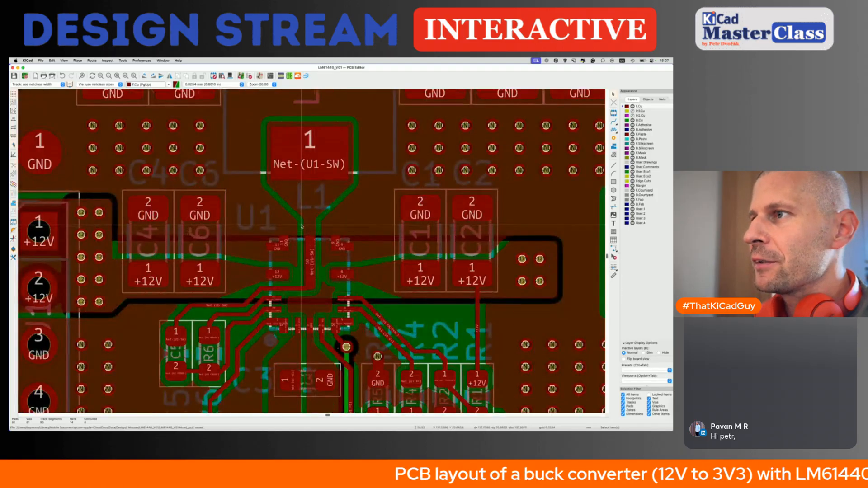
left_click(311, 220)
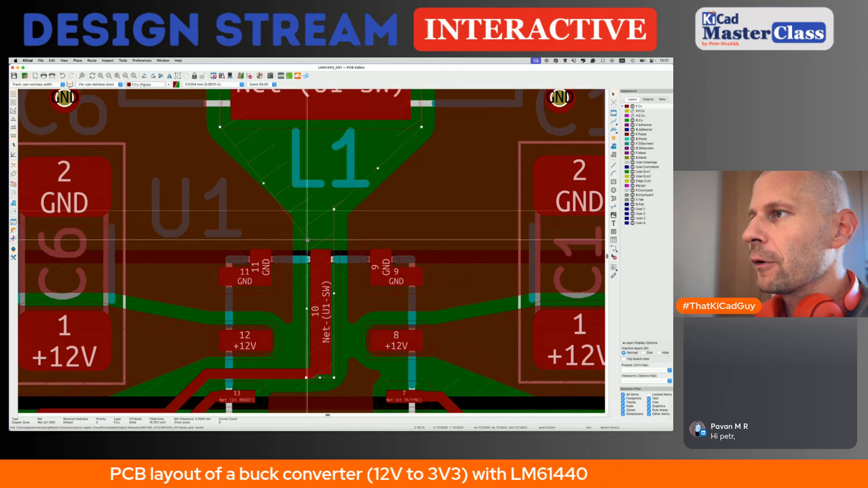
left_click_drag(335, 209, 334, 240)
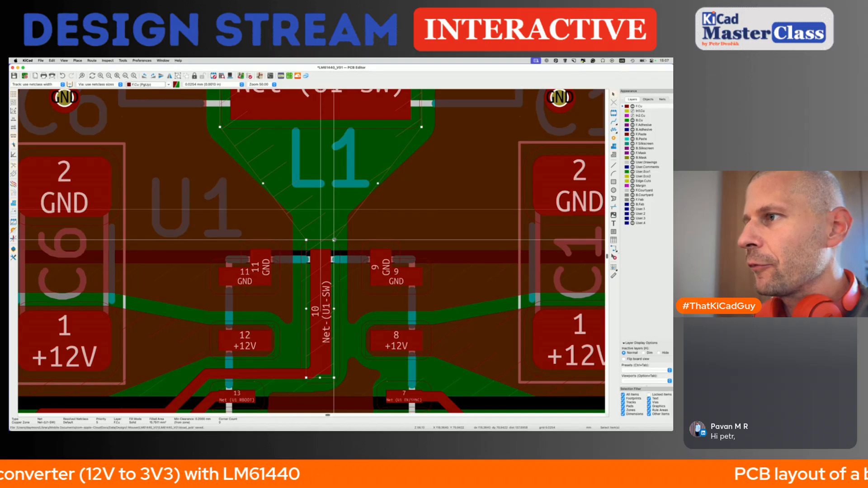
key("b")
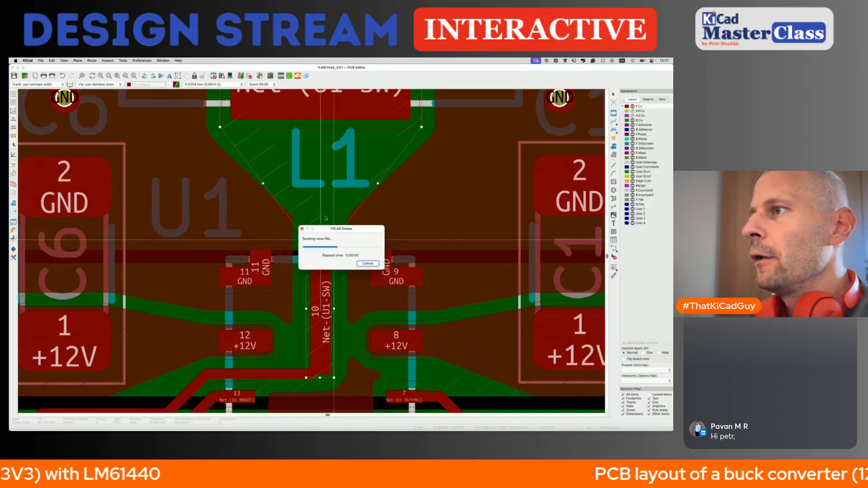
scroll(326, 218, "down", 5)
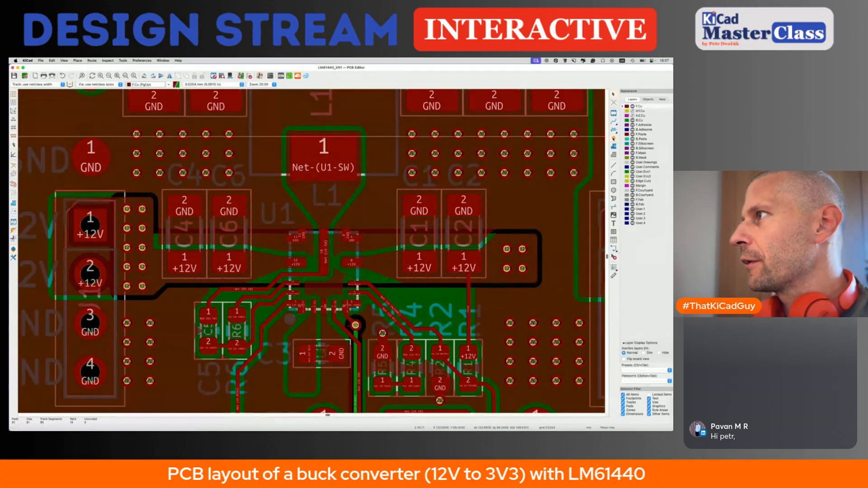
key("ctrl+s")
Step: Place a row of GND stitching vias above U1, three on each side of the switch-node copper
scroll(360, 211, "up", 5)
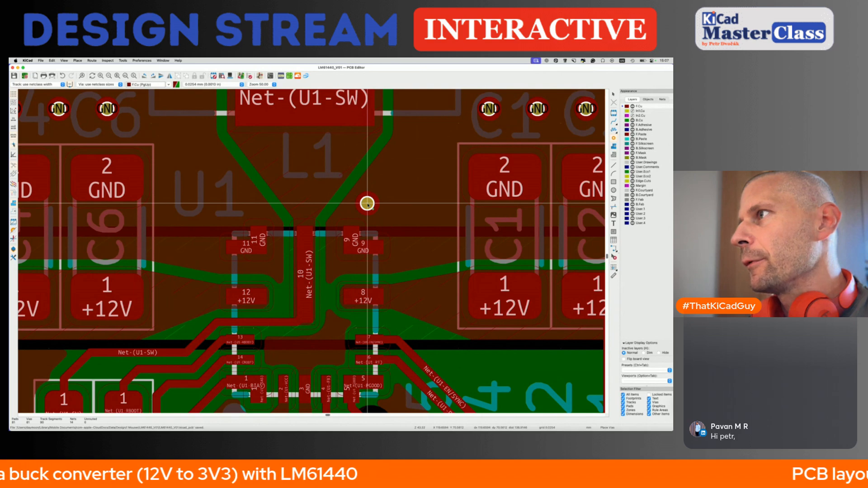
scroll(367, 204, "down", 3)
scroll(365, 217, "up", 2)
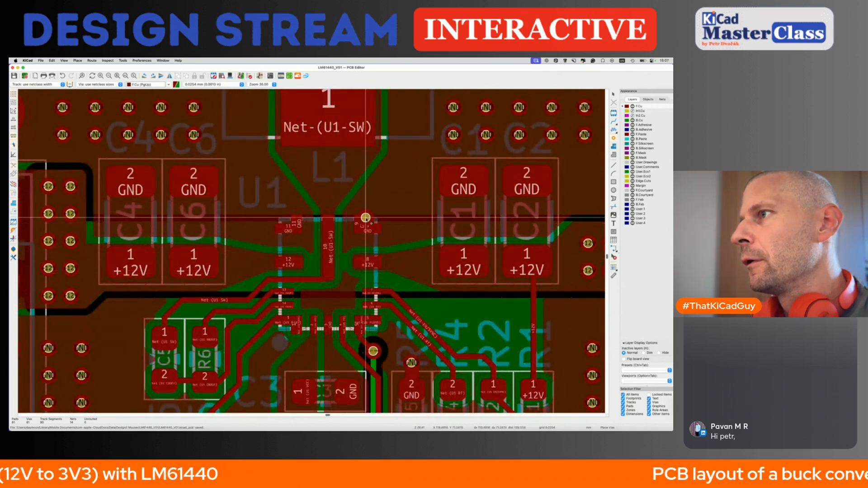
left_click(370, 198)
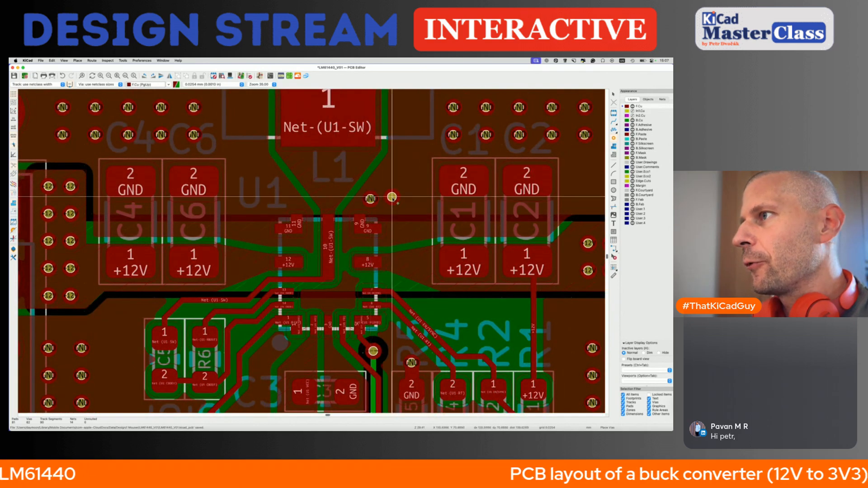
left_click(392, 199)
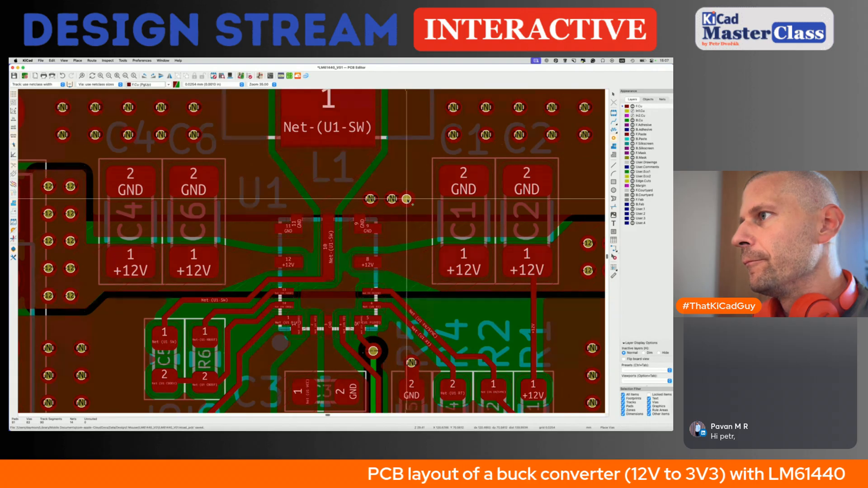
left_click(414, 199)
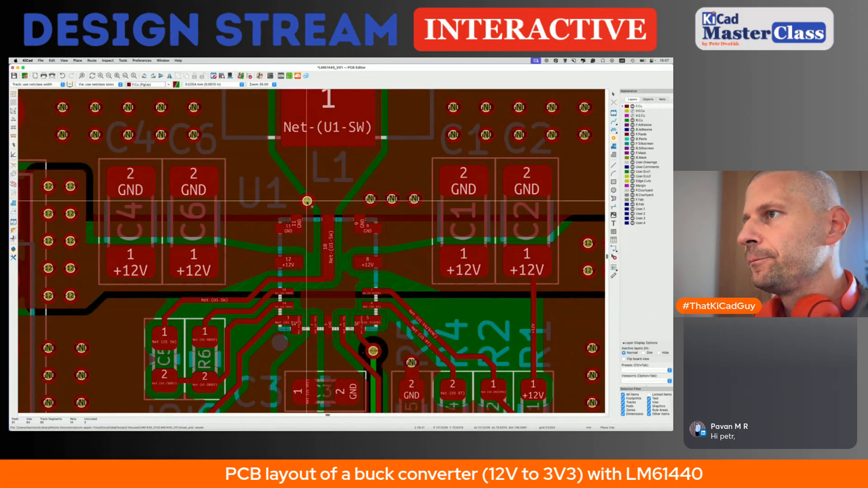
left_click(285, 199)
left_click(264, 199)
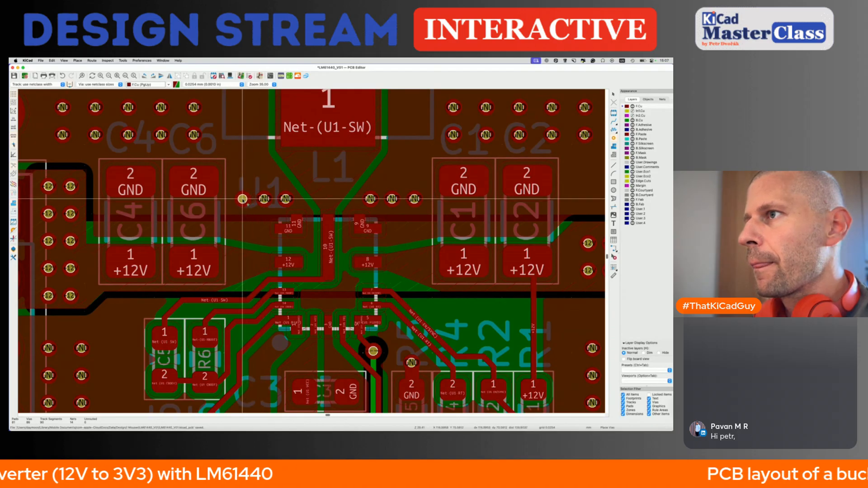
key("Escape")
Step: Move the U1 reference designator to the gap centred between the two new groups of GND vias
left_click(262, 189)
key("m")
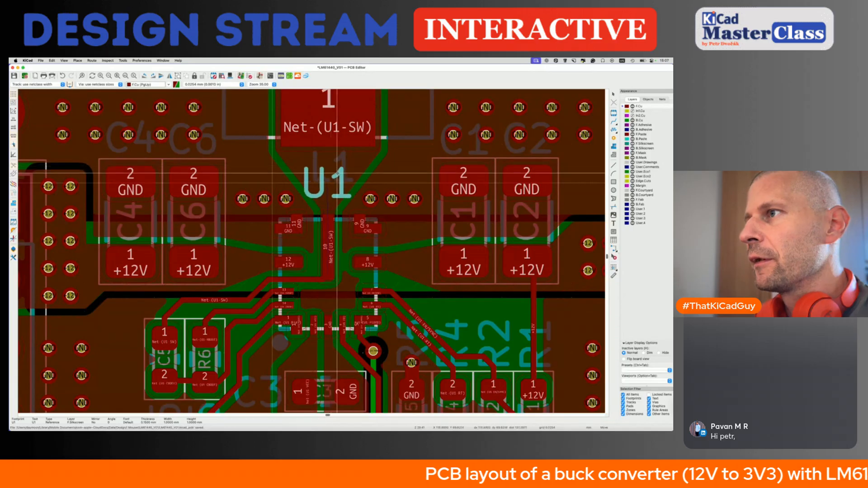
left_click(339, 180)
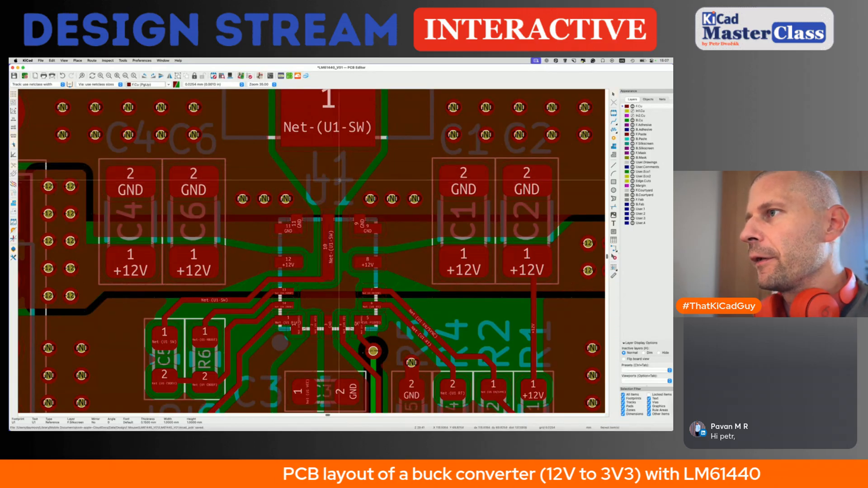
Step: Move the L1 reference designator away from U1's label to the lower-right side of the inductor's switch-node pad, and save
scroll(340, 181, "down", 3)
left_click(342, 174)
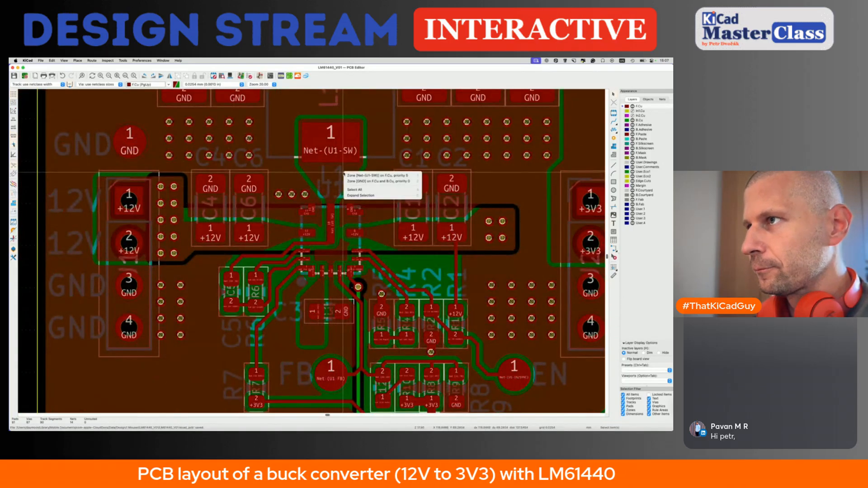
left_click(340, 175)
key("m")
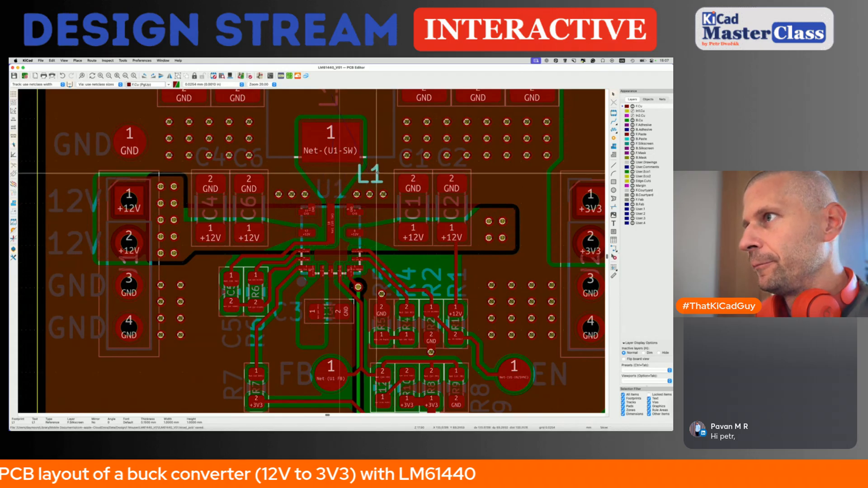
left_click(385, 170)
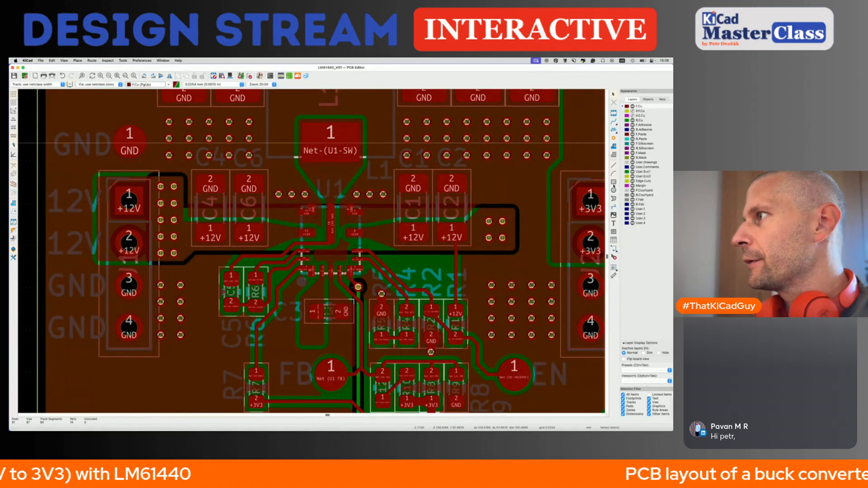
key("super+s")
Step: Draw a filled F.Silkscreen circle with a 0.15 mm radius between the inductor's switch-node pad and the U1 label, and save
left_click(645, 144)
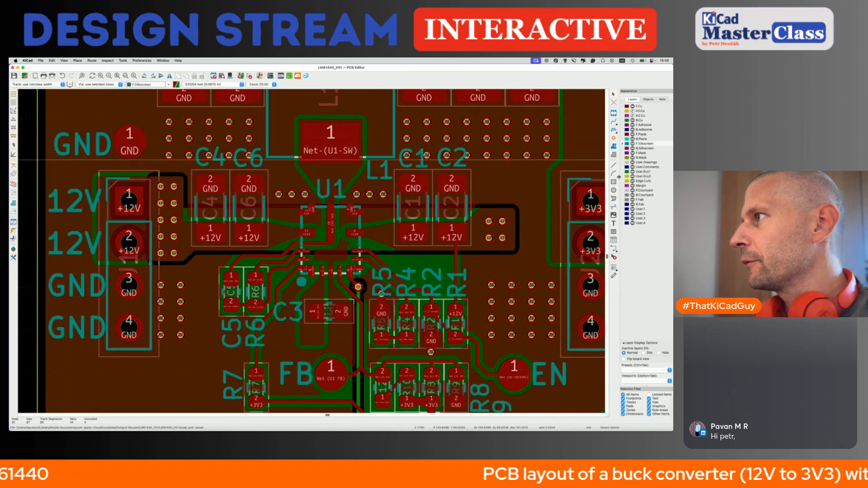
left_click(613, 191)
scroll(325, 172, "up", 3)
left_click(335, 167)
left_click(336, 166)
key("e")
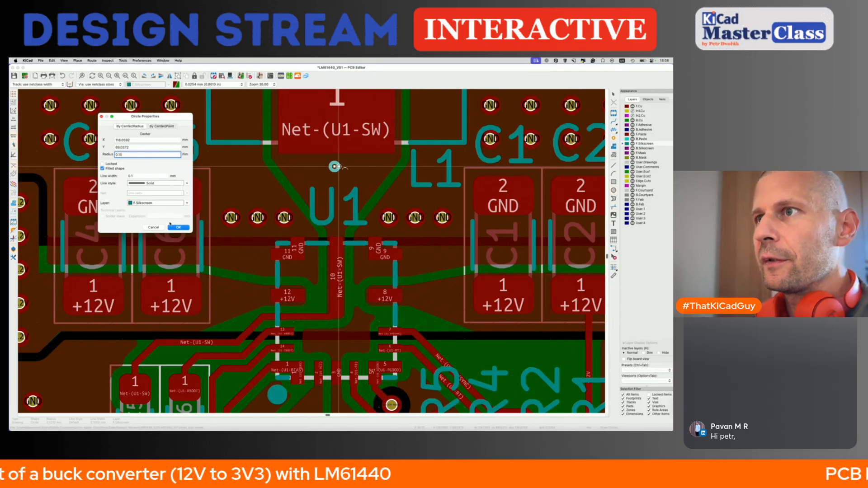
type("0.15")
left_click(177, 227)
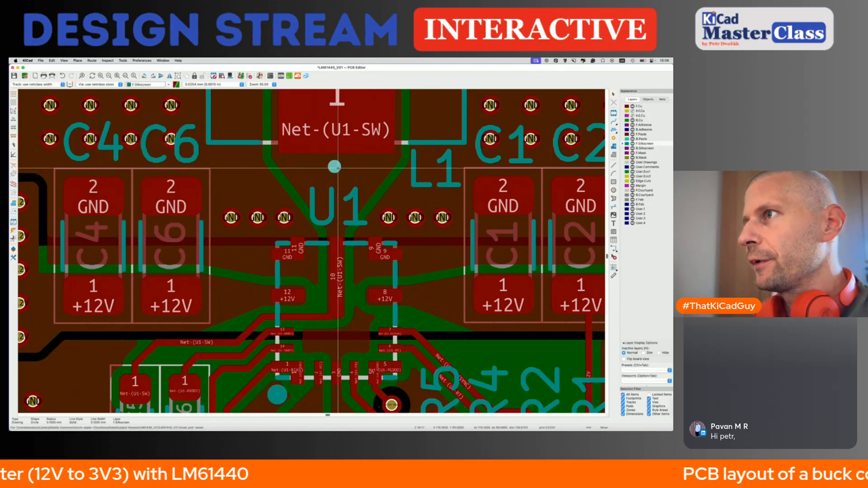
left_click(340, 165)
key("super+s")
Step: Inspect the whole board in the layout, examine its front and back in the 3D viewer, and close the viewer
scroll(342, 165, "down", 5)
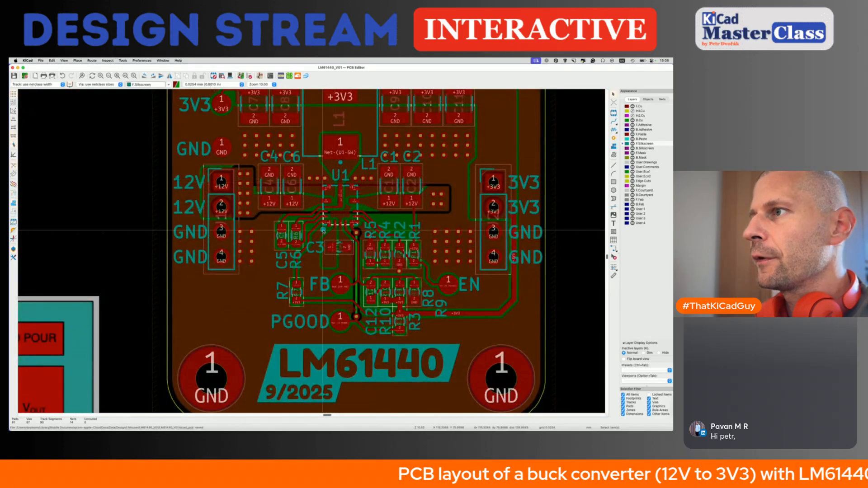
scroll(323, 229, "up", 5)
scroll(322, 222, "down", 5)
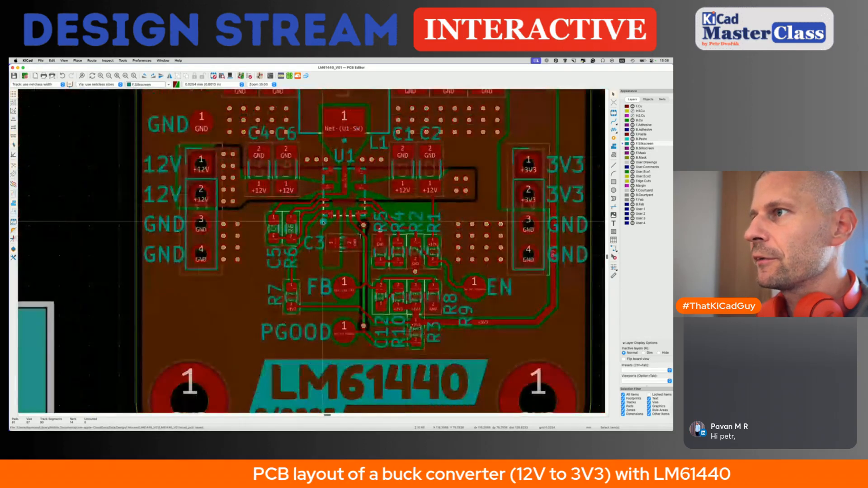
scroll(308, 197, "down", 2)
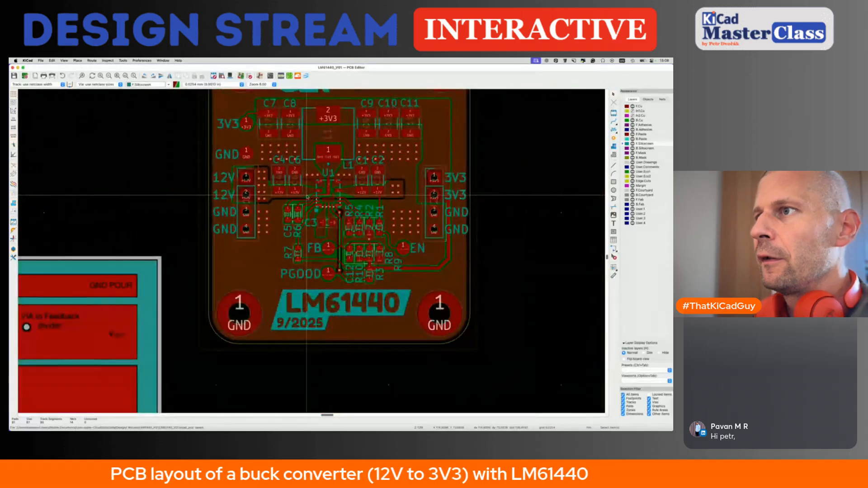
scroll(251, 213, "up", 1)
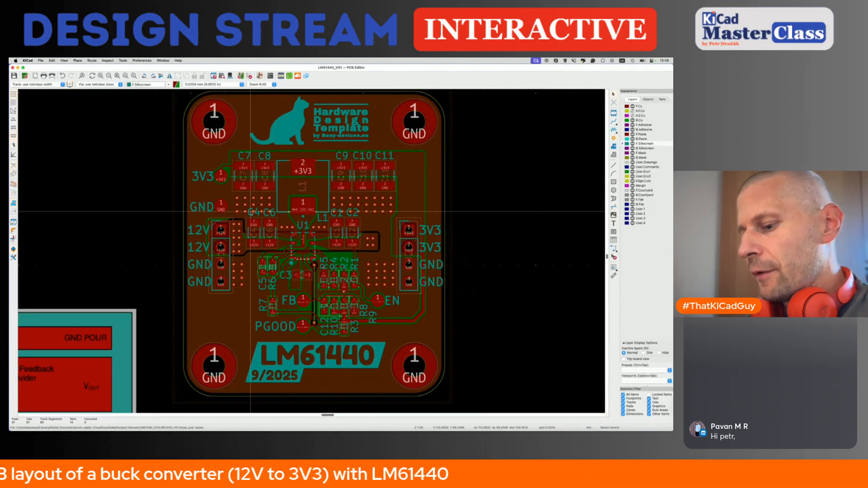
key("alt+3")
left_click_drag(271, 319, 232, 265)
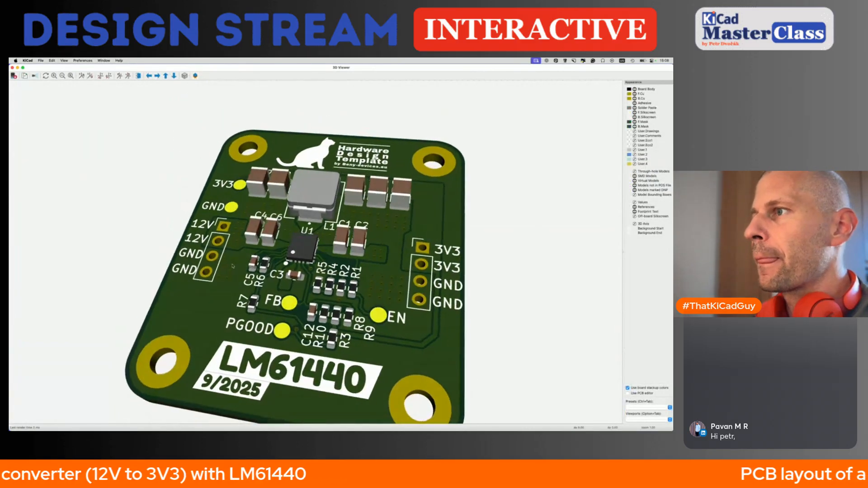
scroll(232, 266, "down", 3)
key("f")
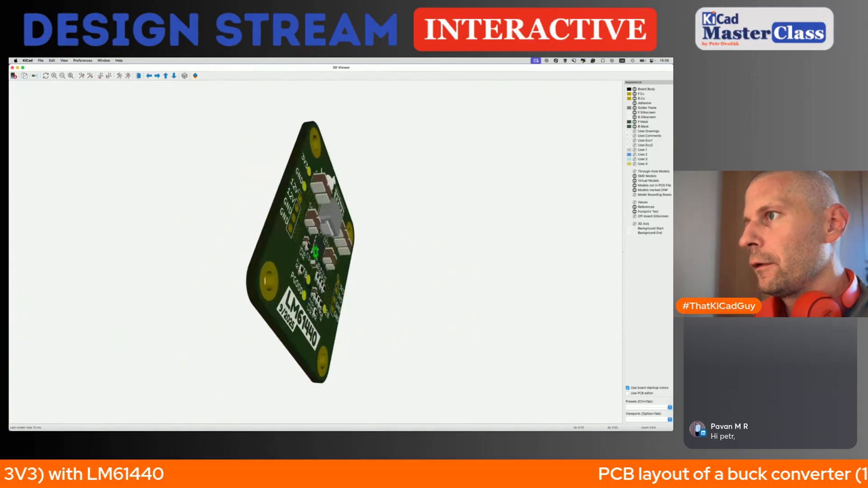
left_click_drag(321, 314, 329, 354)
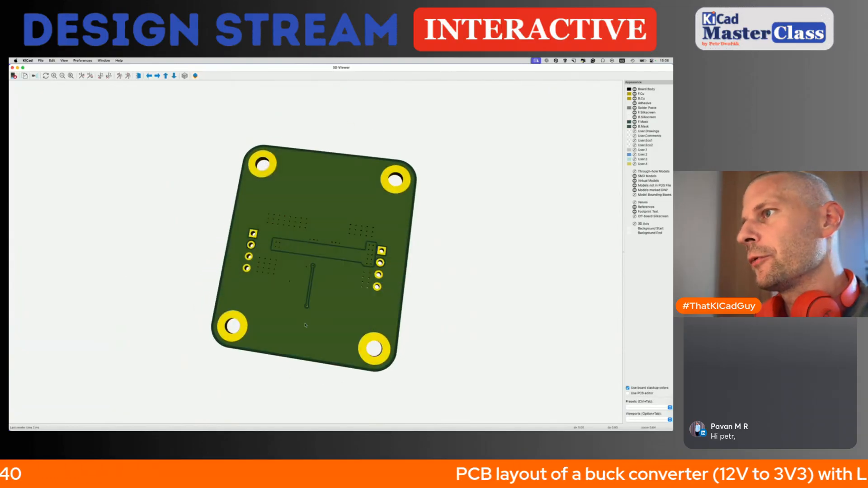
key("f")
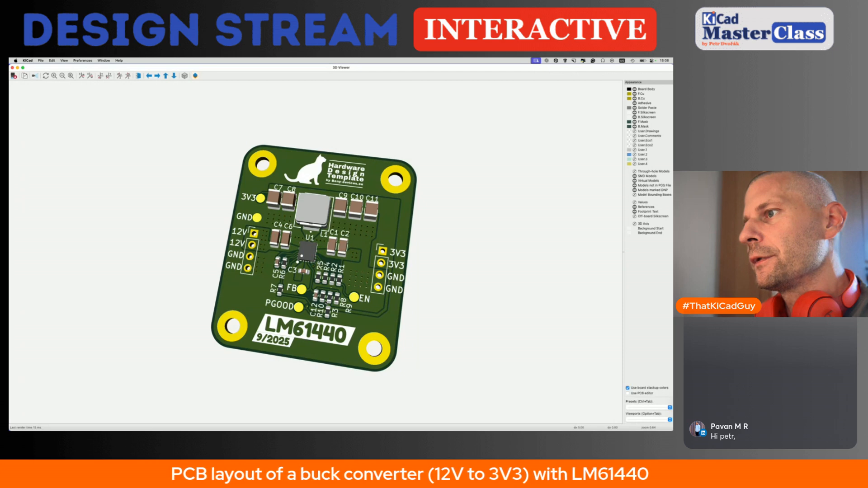
left_click_drag(331, 289, 323, 285)
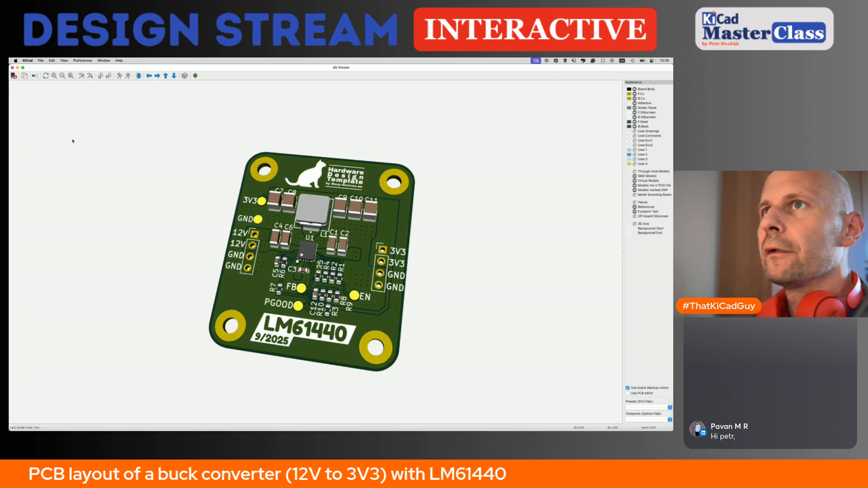
key("super+w")
Step: Make F.Cu the active layer and dim the inactive layers to review the front copper of the whole board
left_click(639, 107)
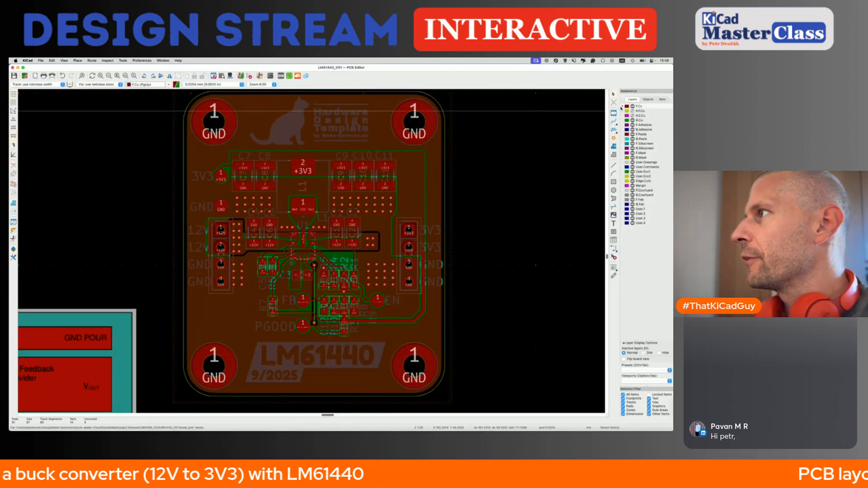
key("ctrl+h")
scroll(329, 185, "down", 3)
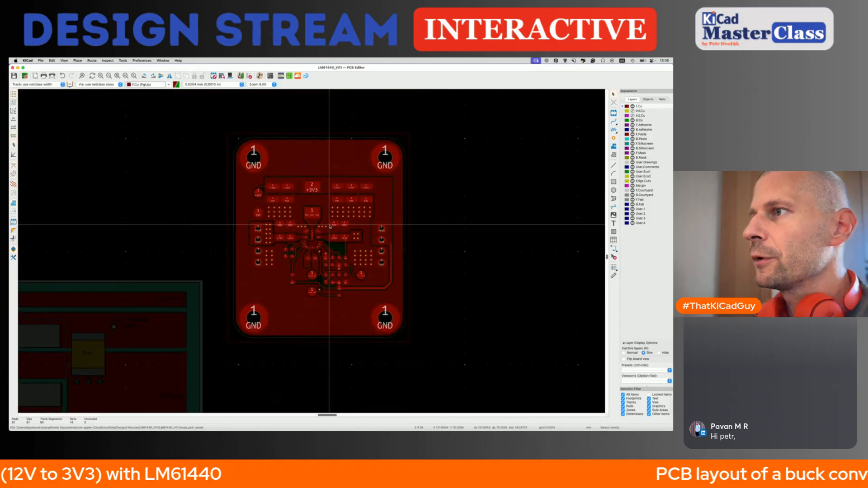
scroll(330, 225, "up", 1)
scroll(329, 225, "up", 2)
scroll(221, 281, "down", 1)
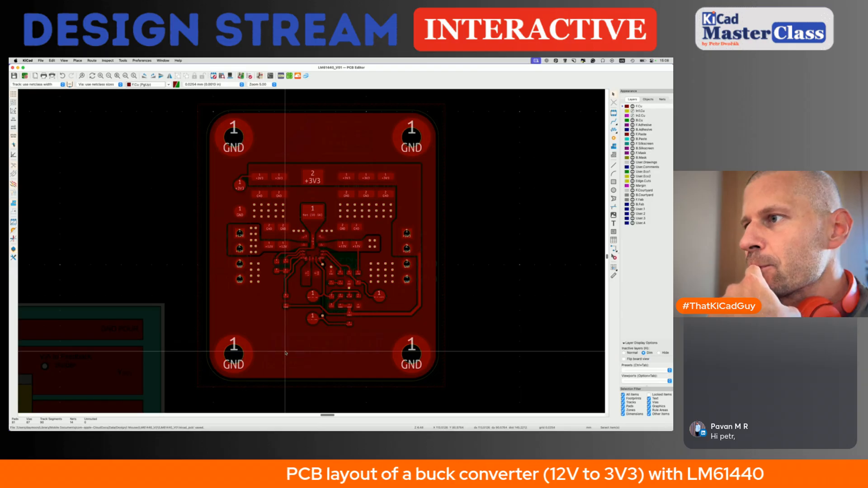
Step: Place two GND stitching vias on each side of the two-pad component directly below U1, in the front copper pour
scroll(313, 290, "up", 5)
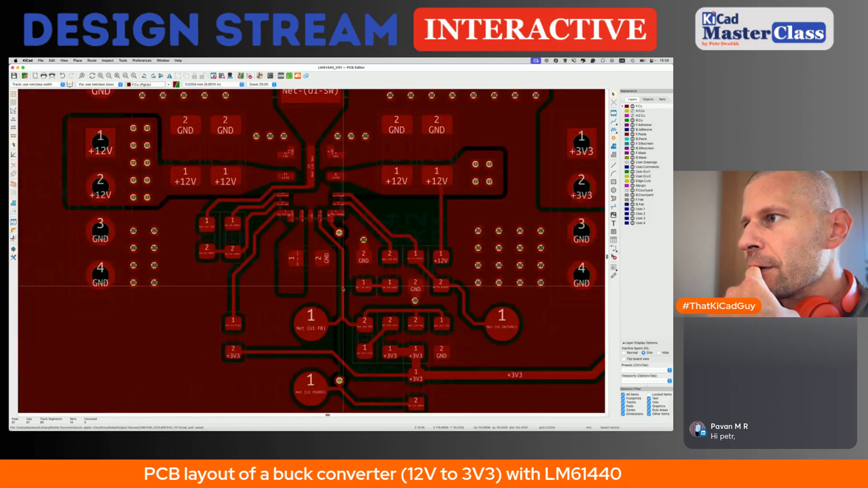
left_click(614, 139)
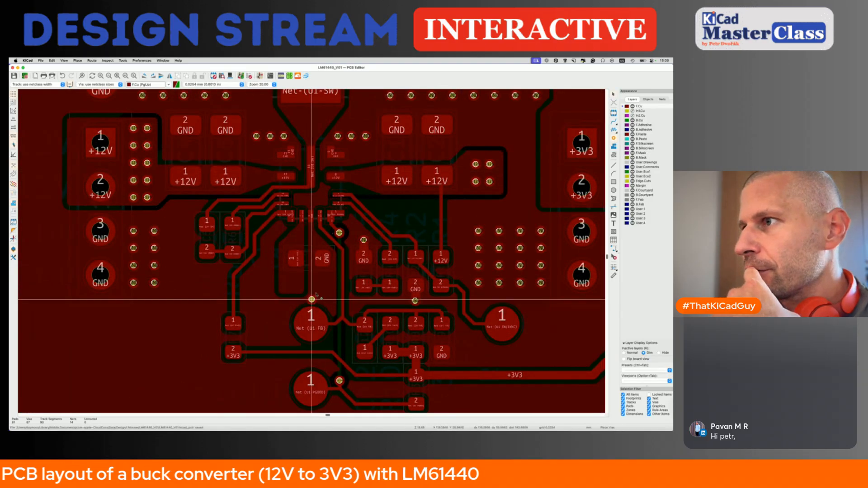
scroll(317, 290, "up", 2)
left_click(322, 279)
scroll(298, 310, "down", 3)
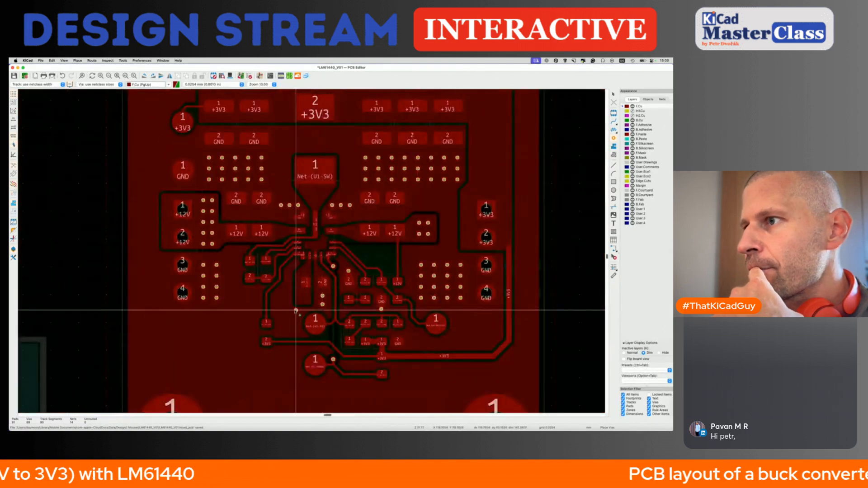
scroll(296, 311, "up", 2)
left_click(282, 292)
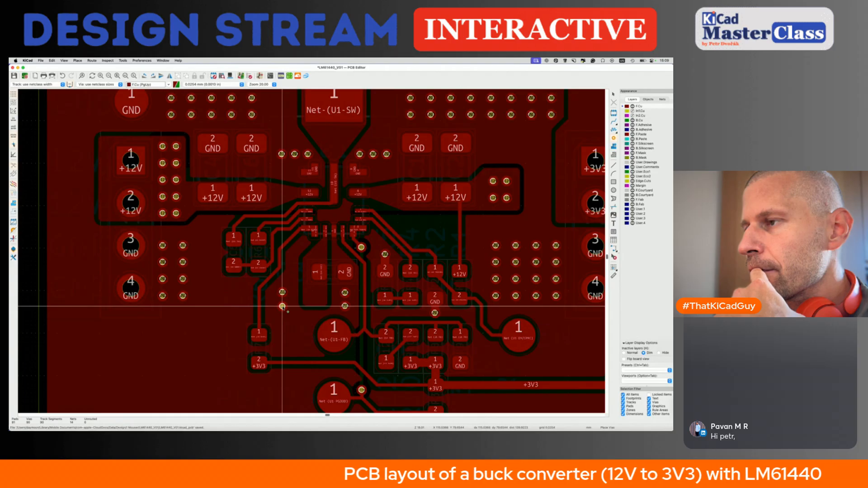
scroll(282, 306, "down", 4)
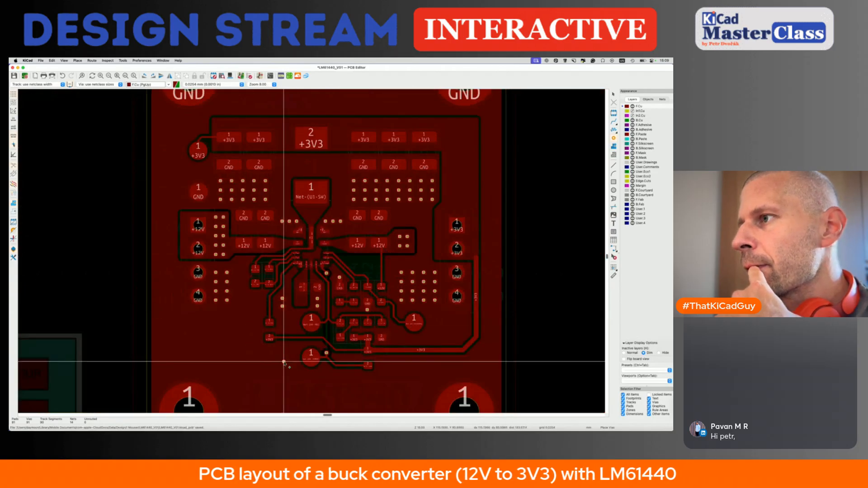
scroll(284, 362, "down", 2)
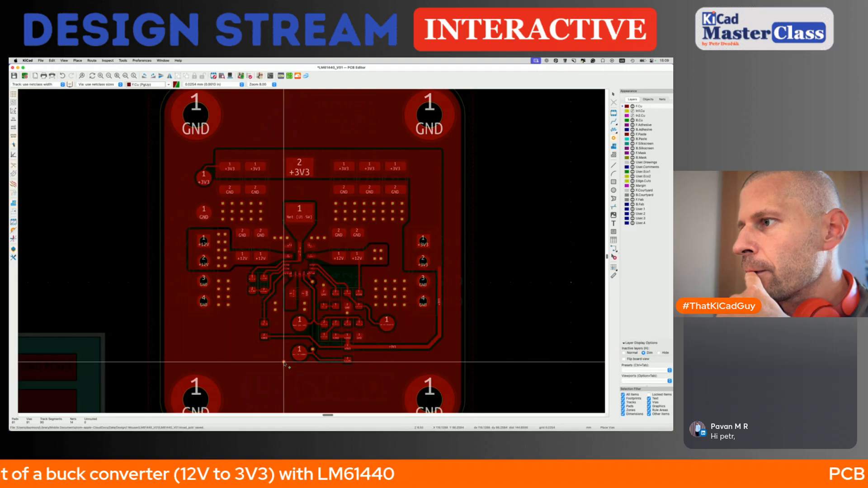
Step: Place two GND vias between the GND pad below the EN/SYNC test point and the open copper beside it, and save
scroll(371, 336, "up", 5)
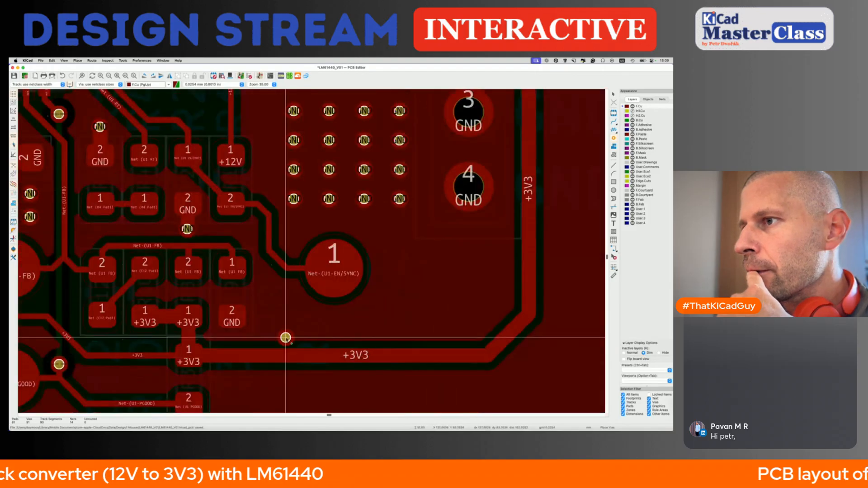
left_click(265, 317)
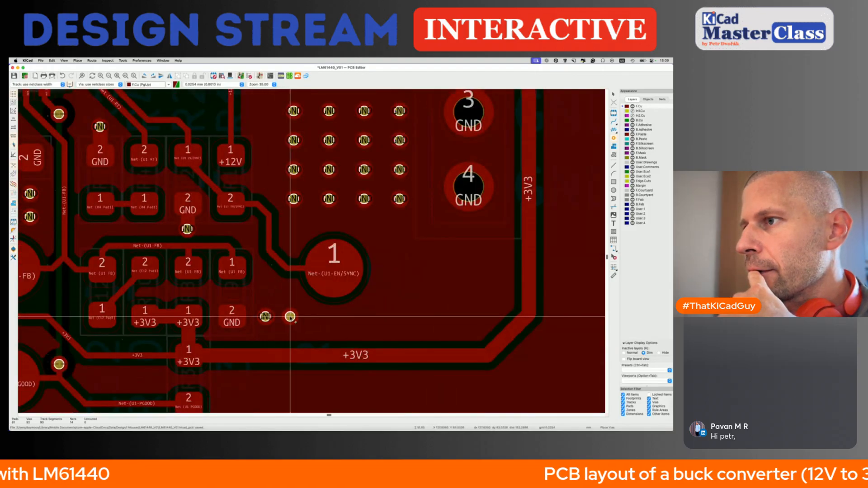
scroll(286, 317, "down", 5)
key("super+s")
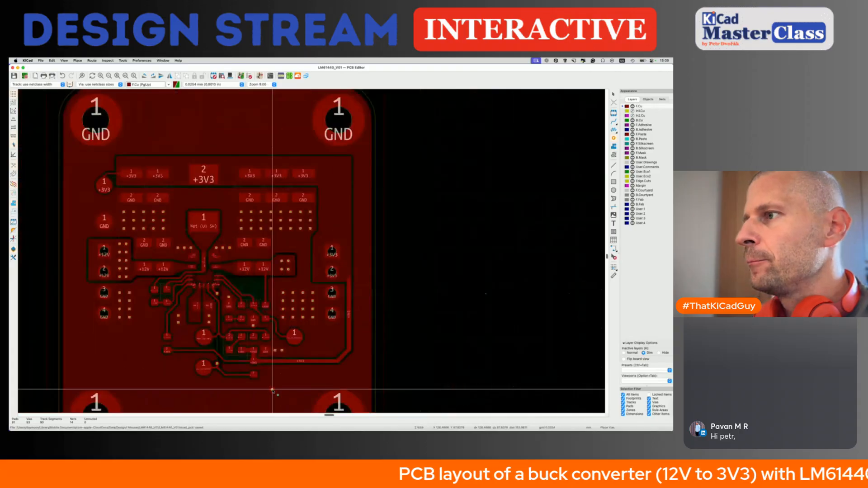
Step: Make In1.Cu the active layer and open the properties of the GND copper zone covering both inner layers
scroll(315, 334, "left", 3)
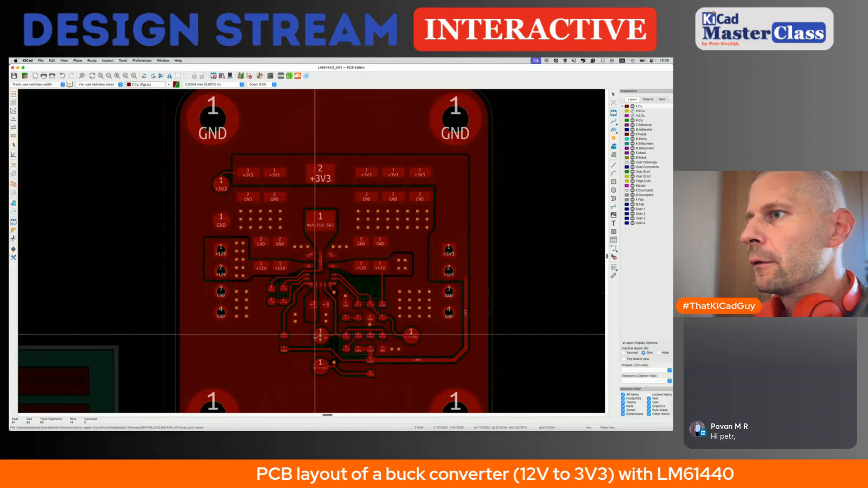
scroll(315, 335, "down", 3)
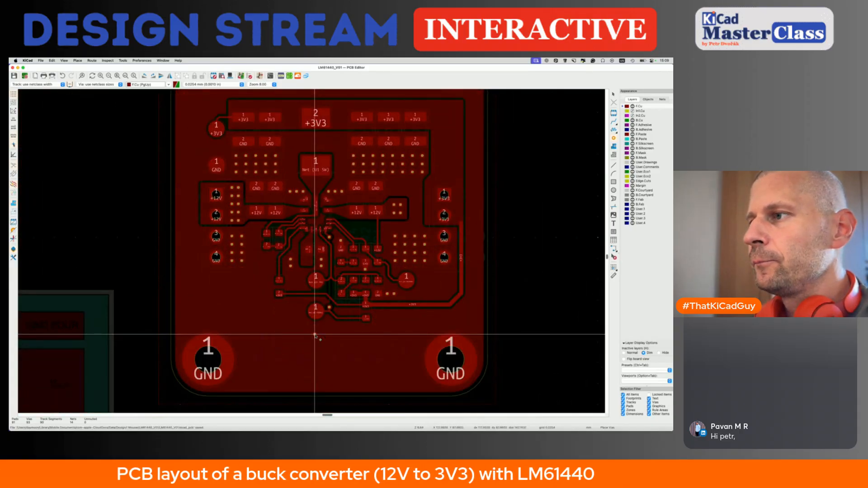
scroll(315, 336, "down", 2)
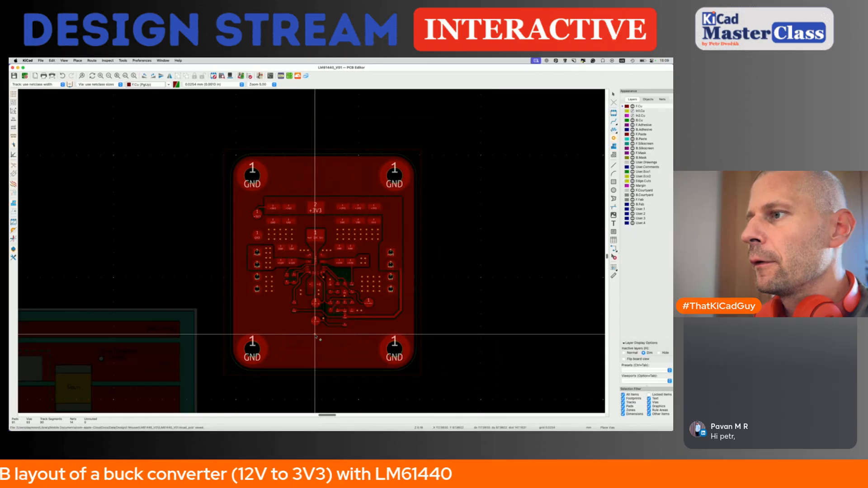
scroll(294, 359, "up", 4)
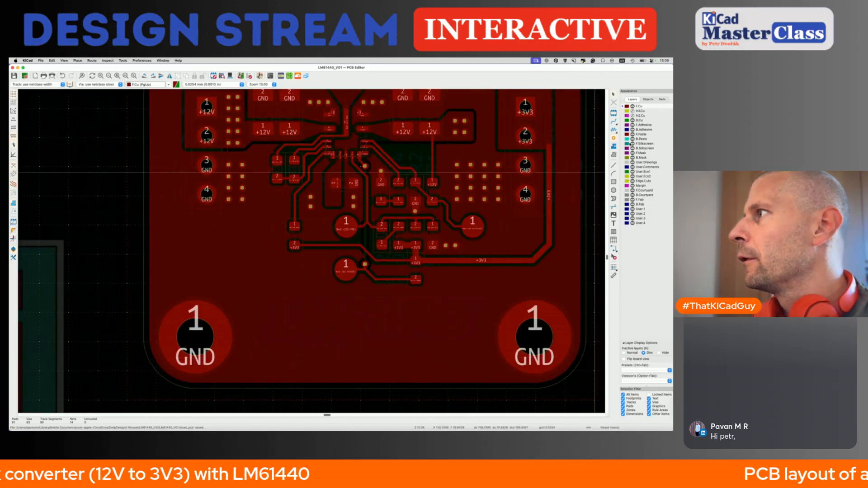
left_click(632, 111)
left_click(632, 111)
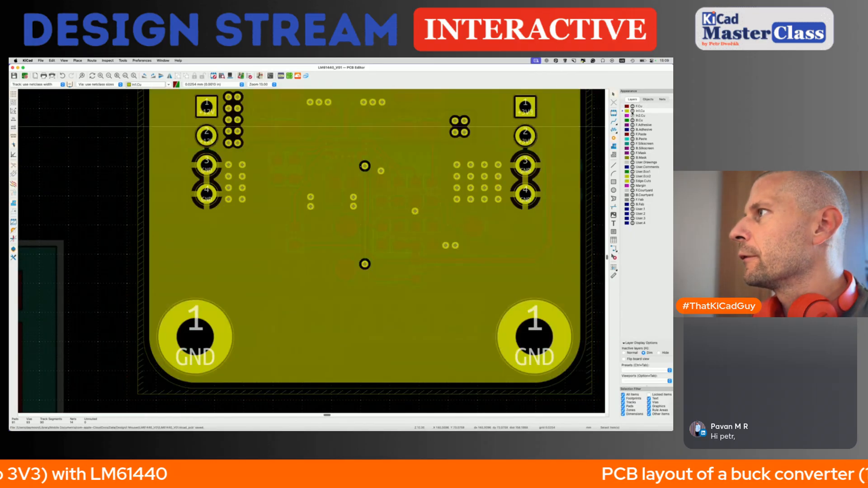
scroll(441, 263, "down", 4)
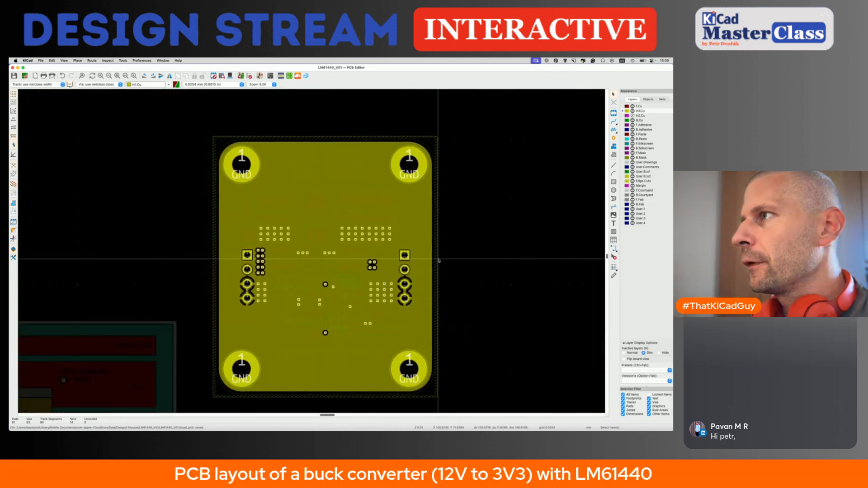
left_click(439, 261)
key("e")
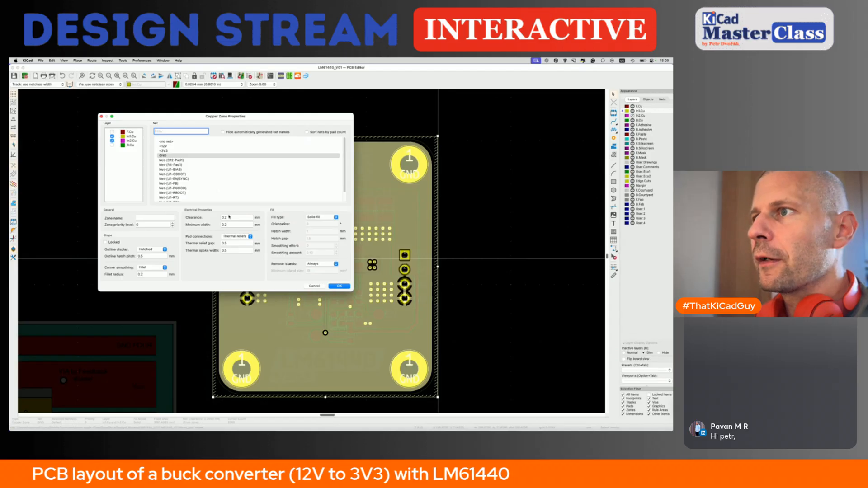
Step: Try solid pad connections for the inner GND zone and switch back to thermal reliefs
left_click(250, 236)
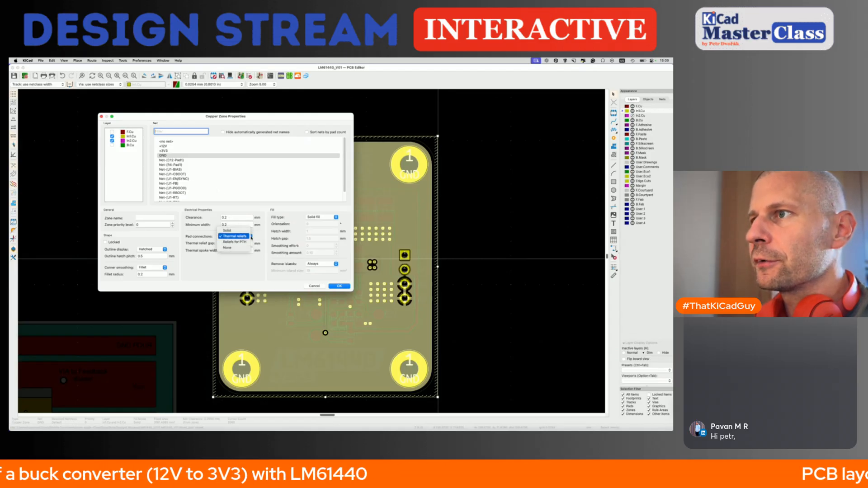
left_click(227, 230)
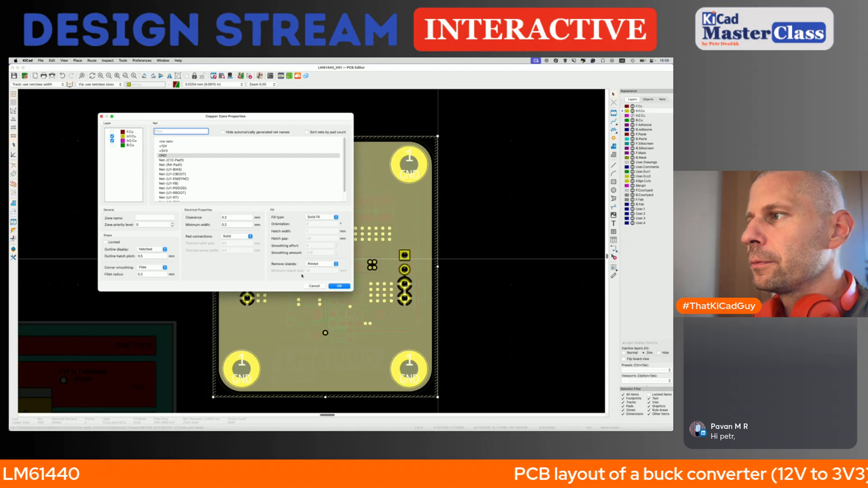
left_click(250, 236)
left_click(231, 242)
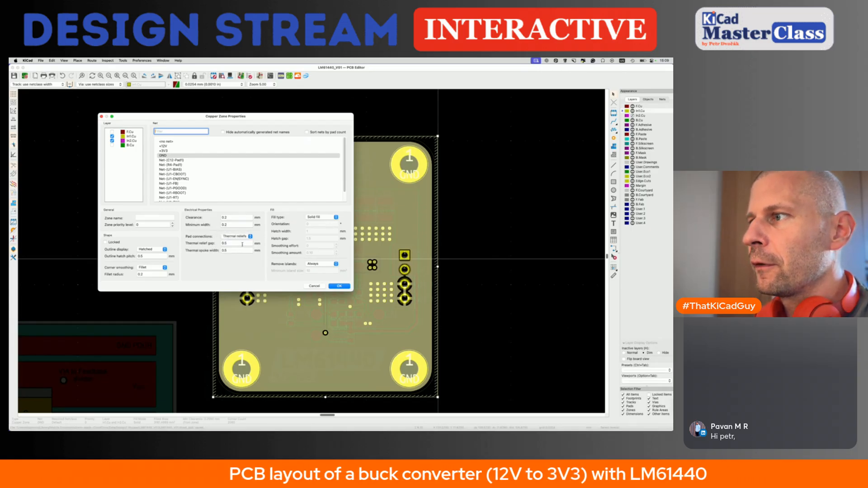
Step: Set the inner GND zone's thermal spoke width to 1 mm, apply it with refilled zones, and save the board
left_click(243, 244)
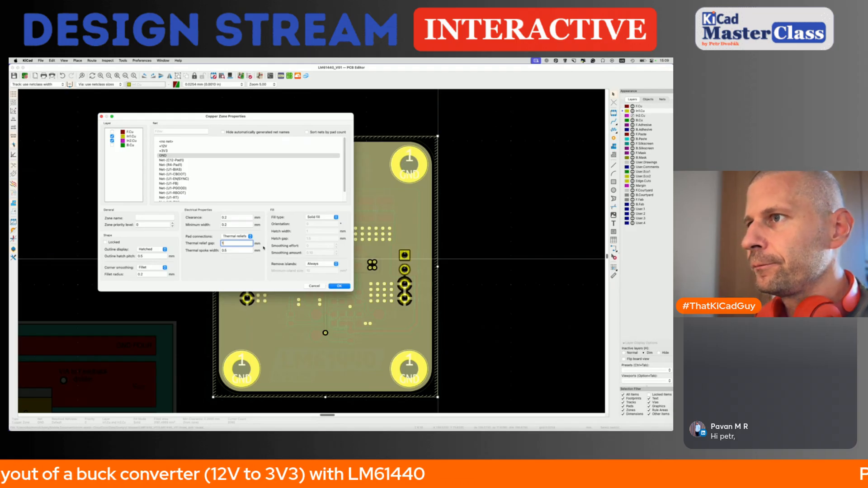
key("Tab")
type("1")
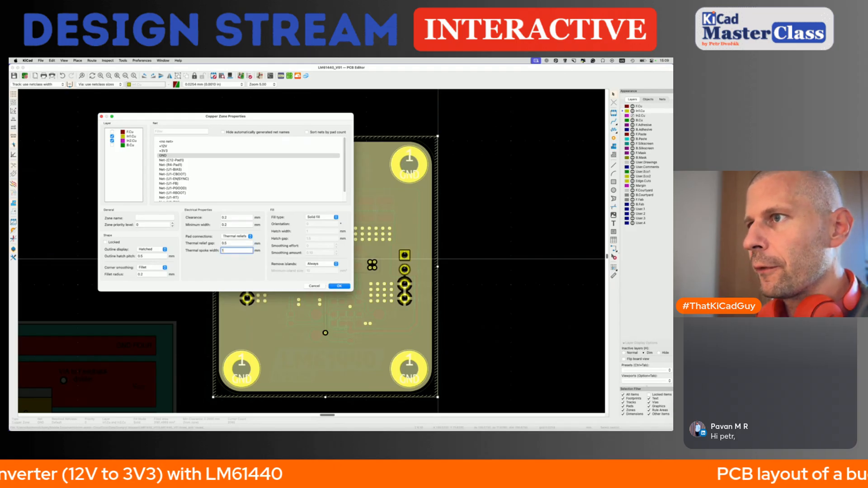
left_click(335, 286)
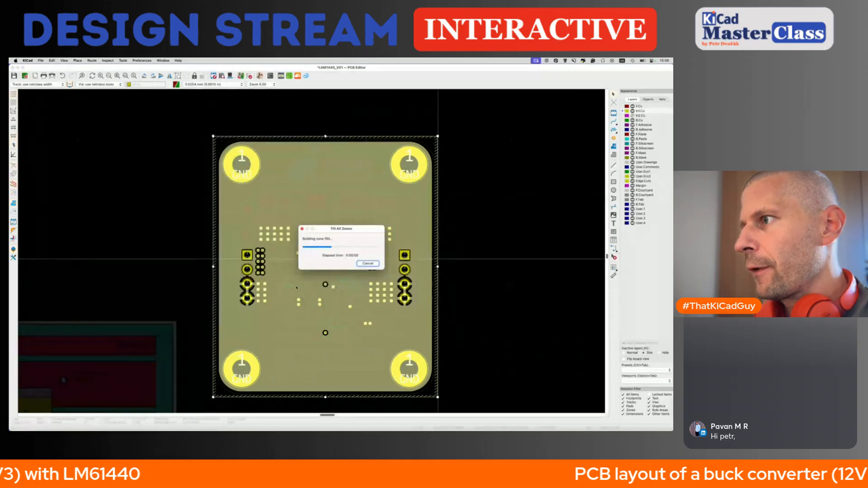
key("super+s")
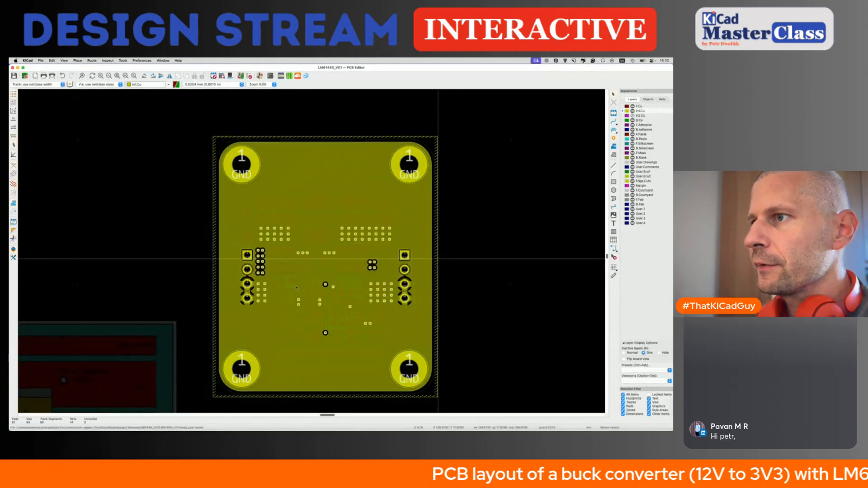
Step: Hide In1.Cu and examine the copper on In2.Cu, B.Cu and F.Cu in turn
left_click(633, 111)
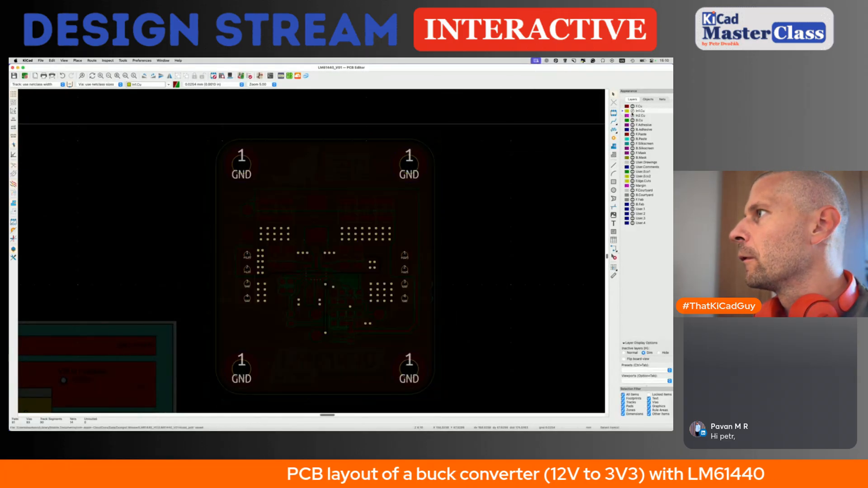
left_click(640, 115)
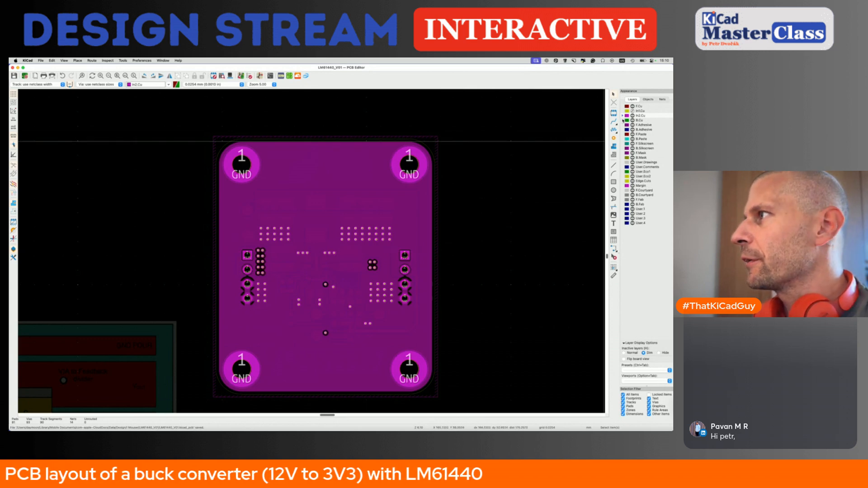
left_click(624, 120)
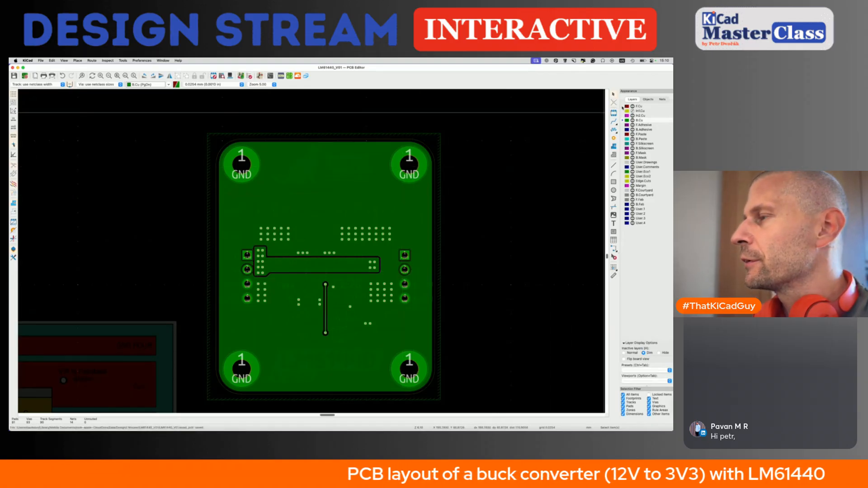
left_click(623, 106)
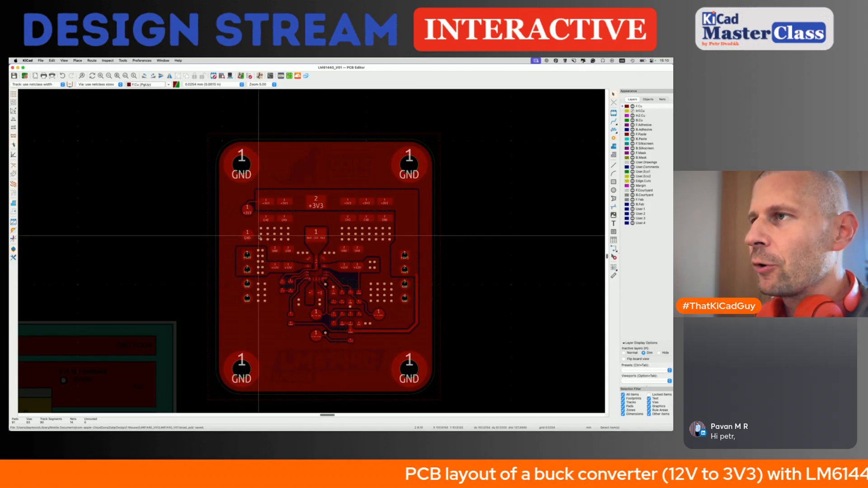
scroll(259, 235, "down", 2)
scroll(249, 252, "up", 3)
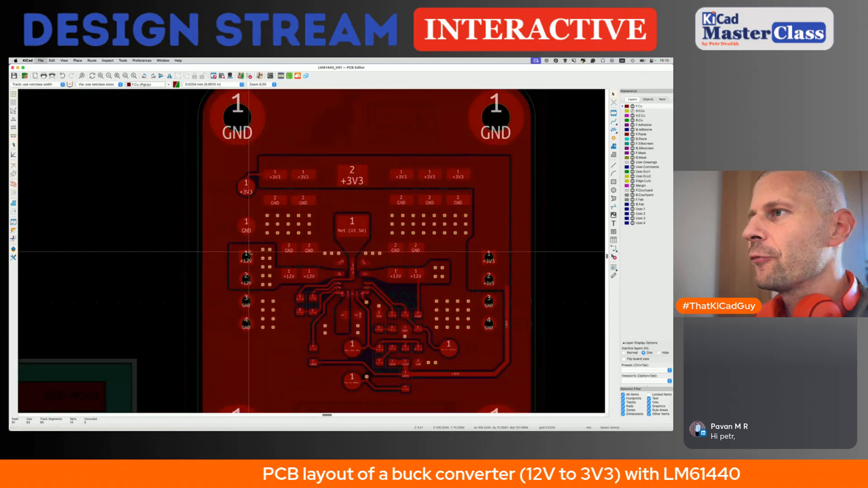
scroll(275, 272, "down", 1)
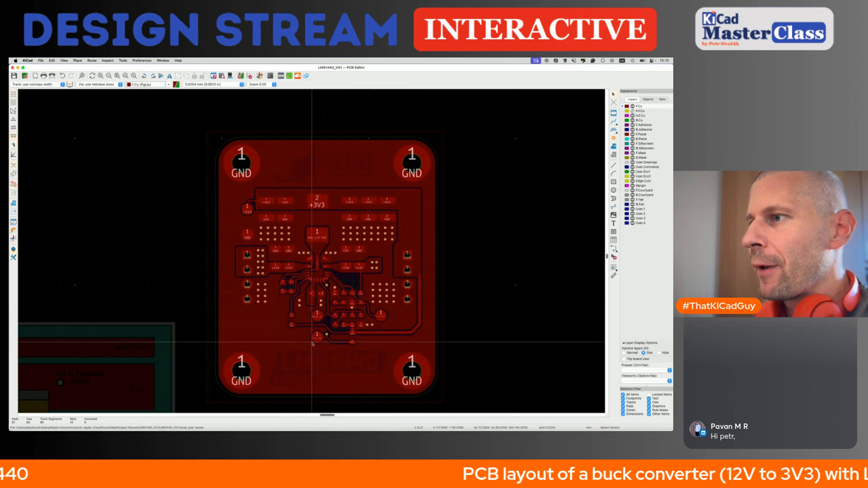
Step: Shift the diagonal +3V3 track segment on F.Cu slightly away from the via beside the PGOOD test point, and save
scroll(311, 344, "up", 4)
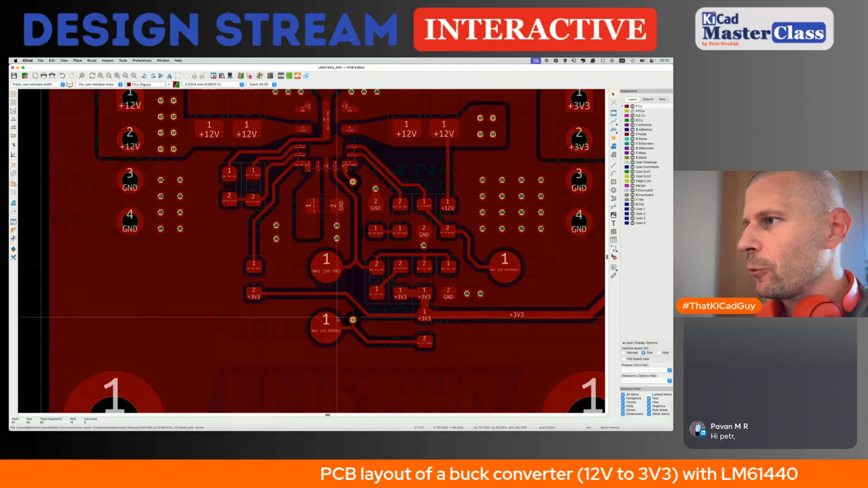
left_click(356, 302)
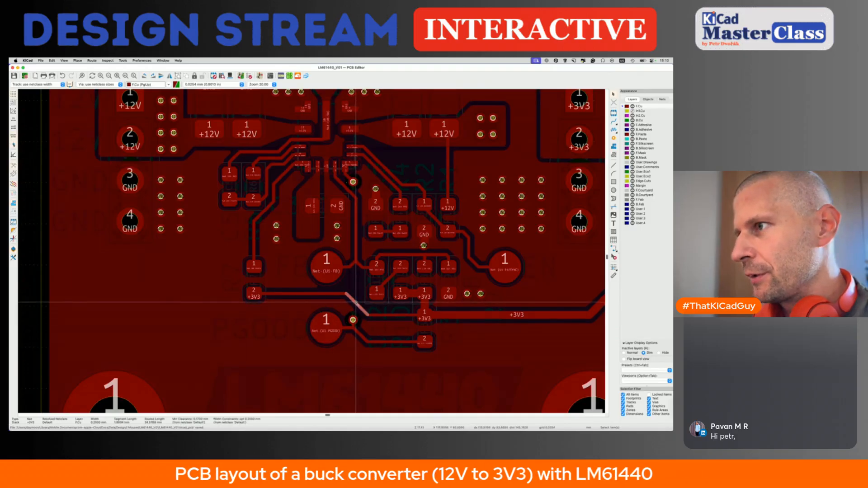
key("d")
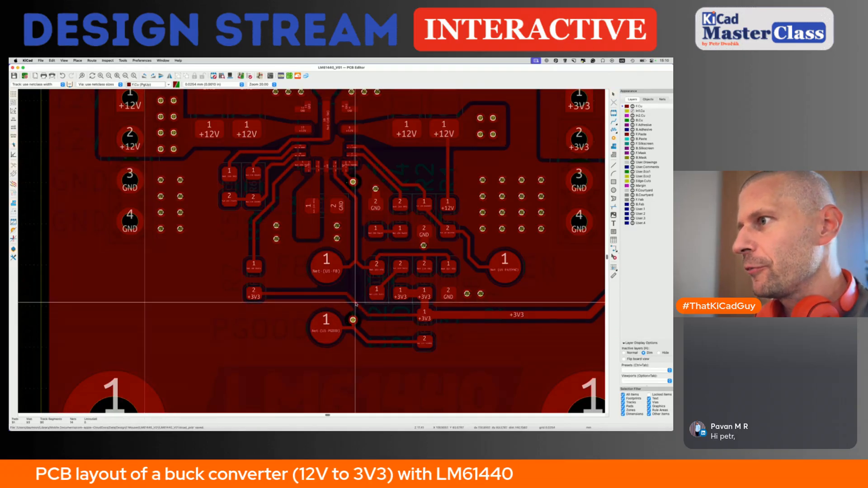
left_click(362, 300)
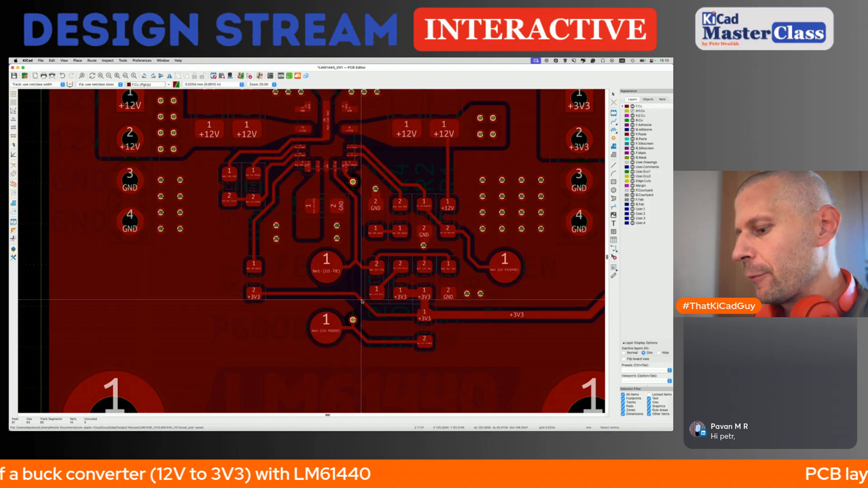
key("super+s")
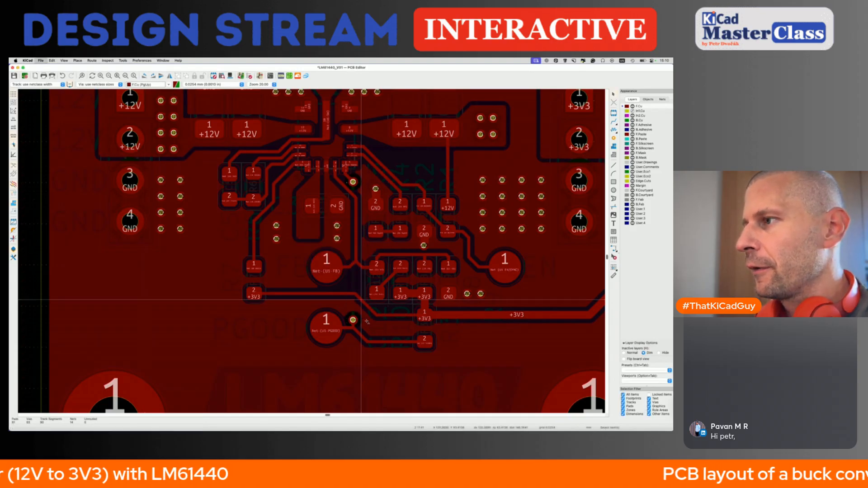
scroll(367, 323, "down", 2)
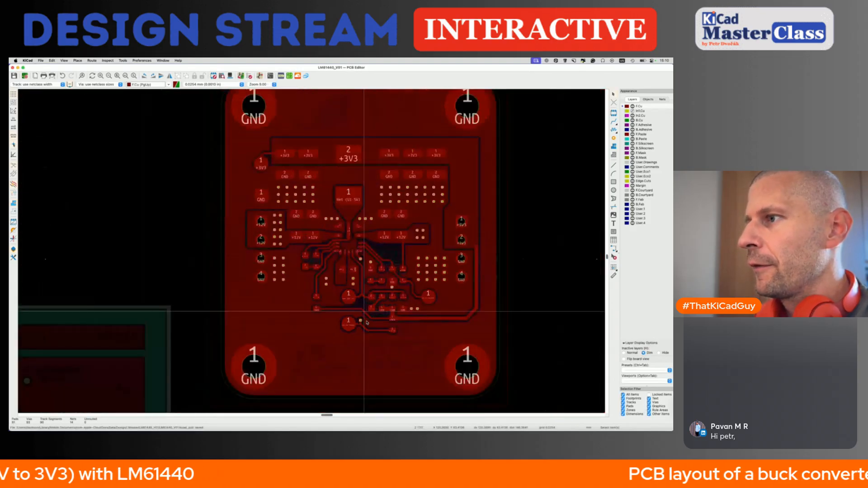
Step: Make F.Silkscreen the active layer and set inactive layers to normal display
left_click(624, 145)
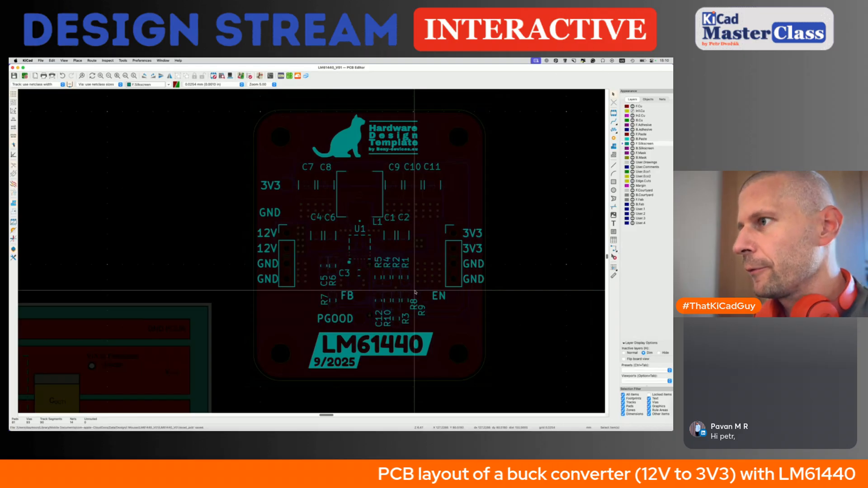
key("ctrl+h")
key("ctrl+h")
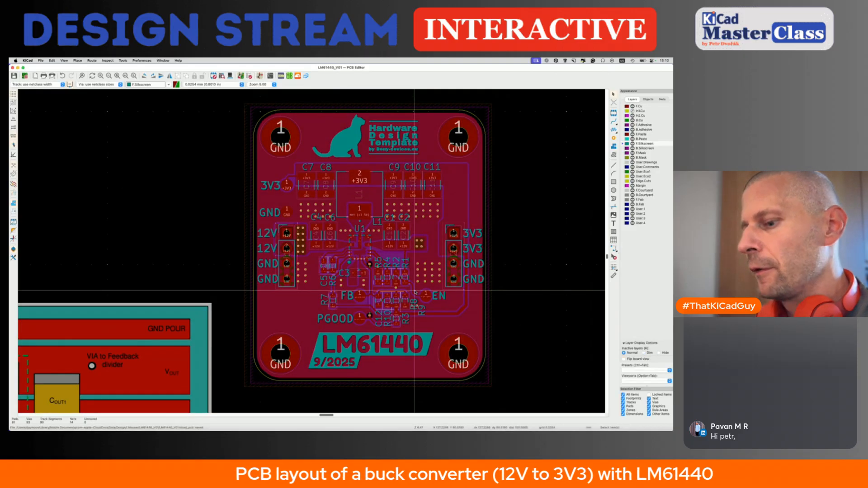
Step: Open the board in 3D and examine the top side's components and silkscreen, toggling the visibility of the through-hole models
key("alt+3")
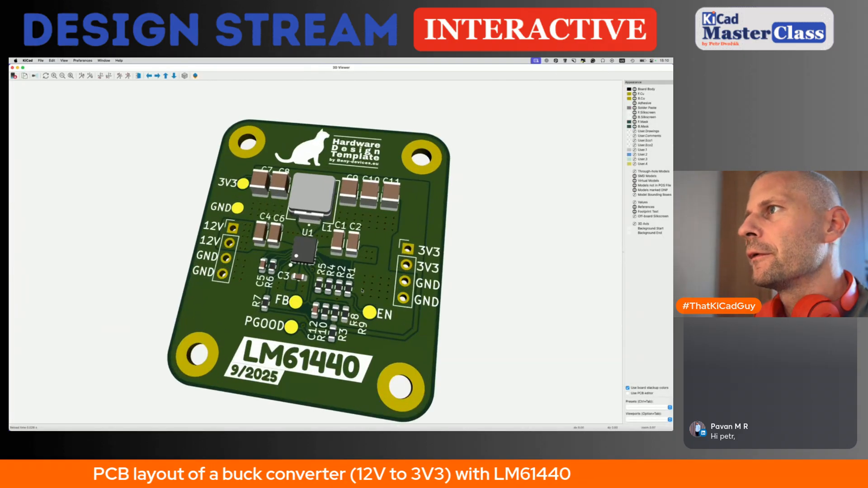
scroll(313, 208, "up", 2)
left_click_drag(312, 221, 309, 199)
scroll(309, 199, "down", 2)
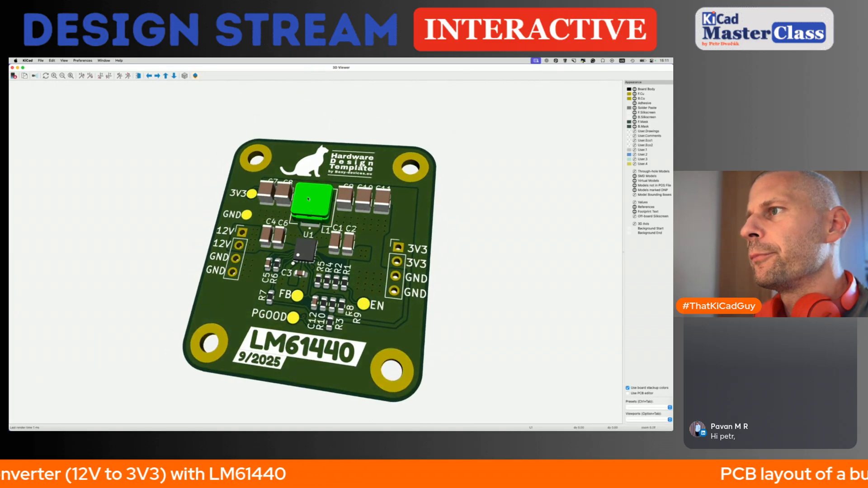
middle_click_drag(308, 199, 304, 180)
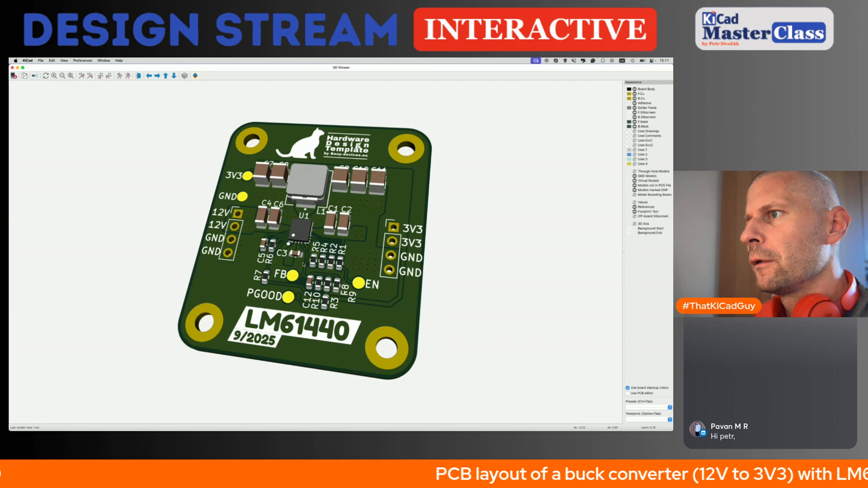
scroll(304, 263, "up", 2)
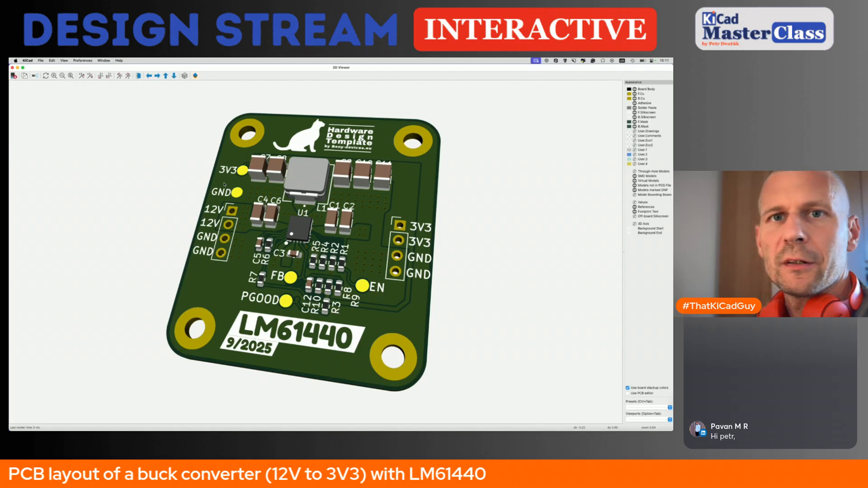
scroll(223, 184, "up", 2)
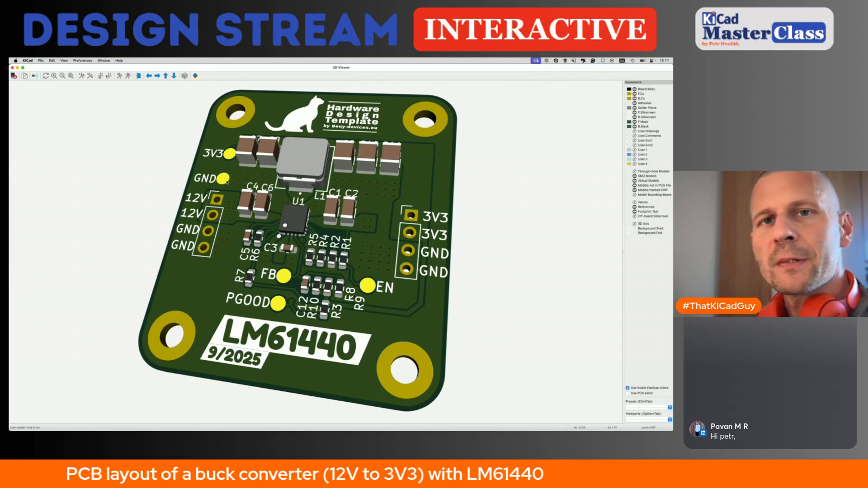
left_click(633, 171)
left_click(634, 171)
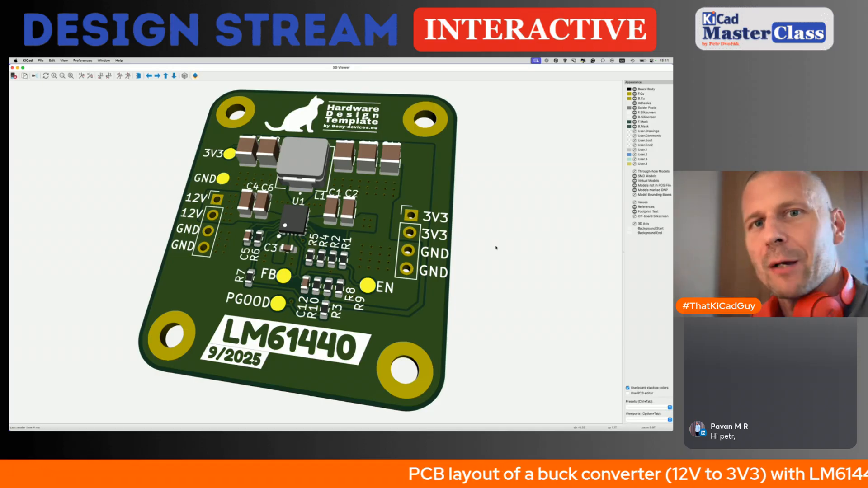
key("super+grave")
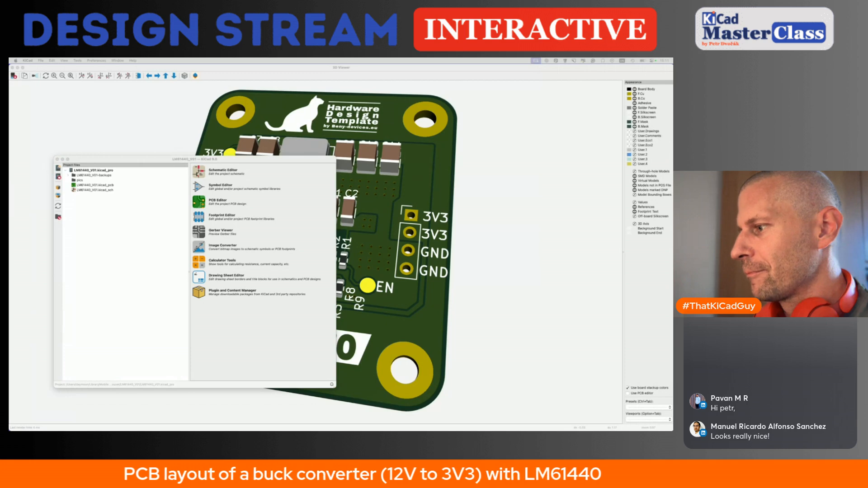
left_click(207, 122)
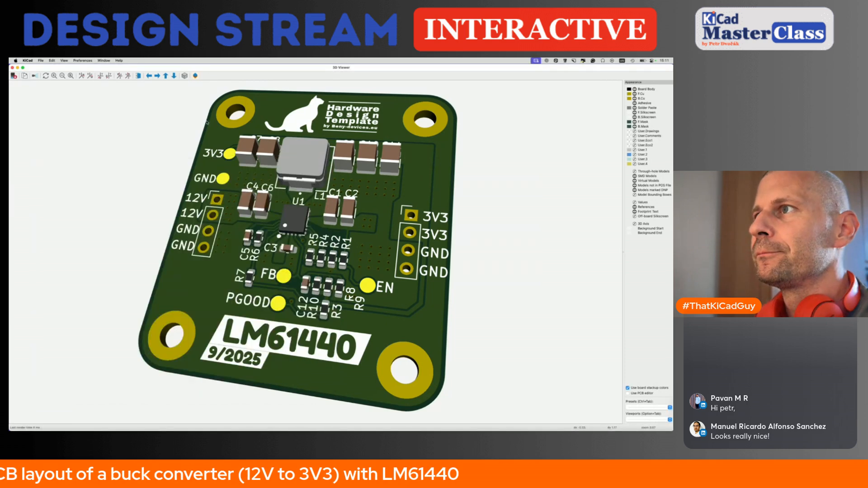